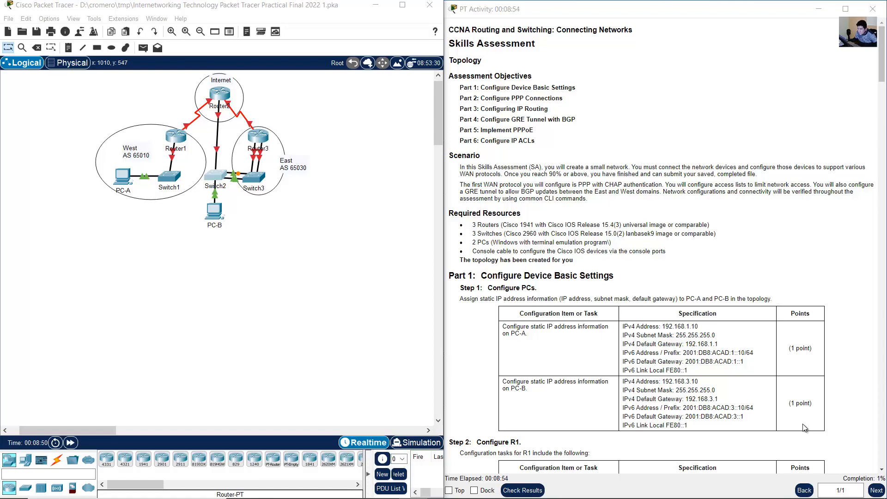
# - Spread out the east side by moving Router3, Switch3 and the East AS 65030 label outward, and Switch2 and PC-B downward
pyautogui.scroll(-5, 794, 388)
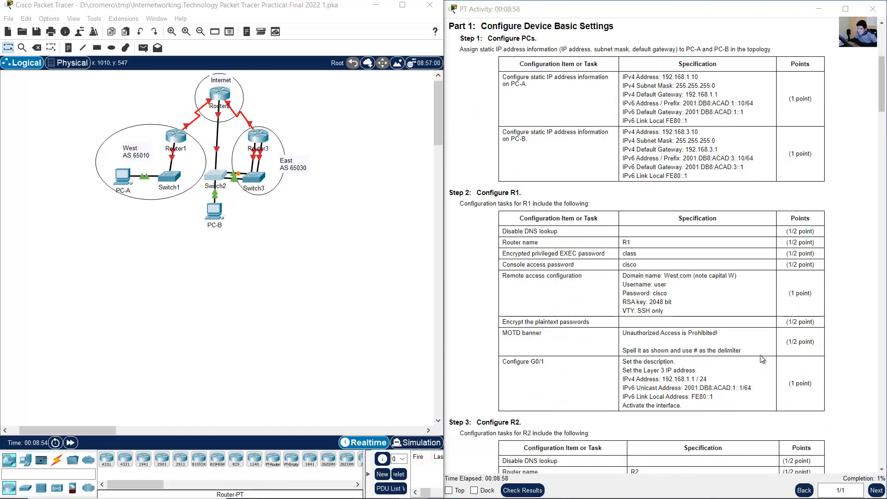
pyautogui.scroll(4, 762, 358)
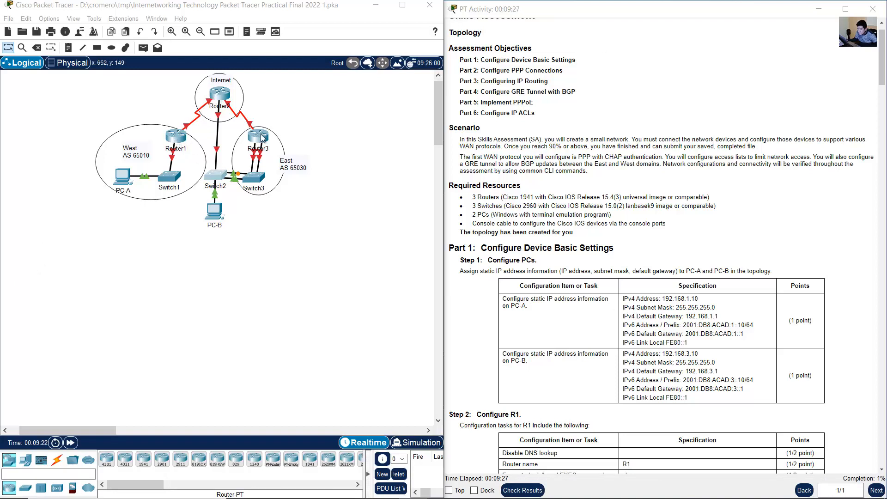
pyautogui.moveTo(263, 137); pyautogui.dragTo(330, 153)
pyautogui.moveTo(255, 180); pyautogui.dragTo(328, 219)
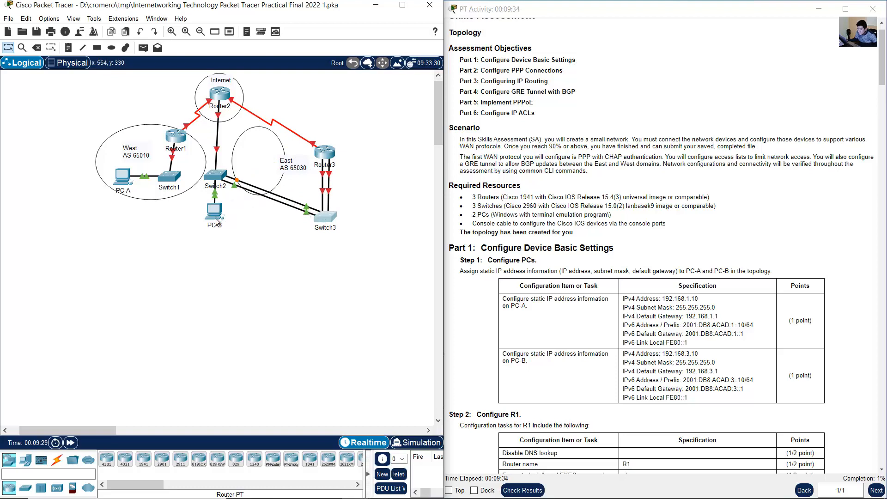
pyautogui.moveTo(216, 221); pyautogui.dragTo(217, 288)
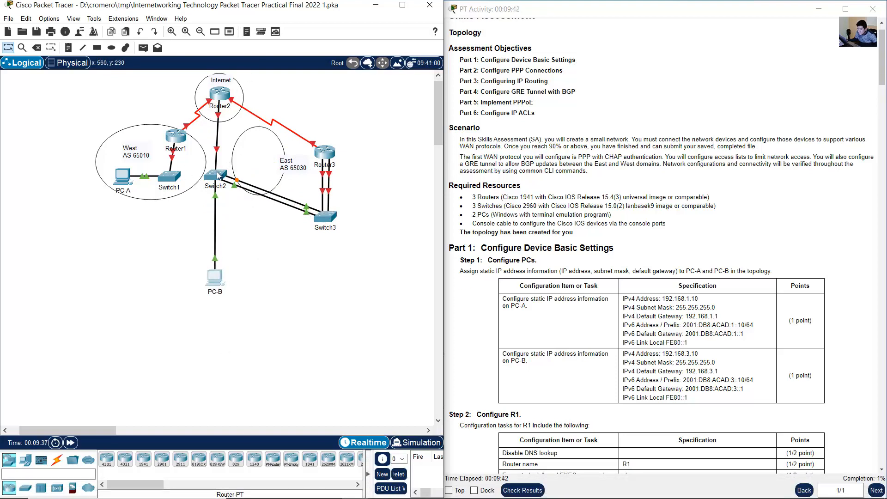
pyautogui.moveTo(217, 174); pyautogui.dragTo(219, 213)
pyautogui.moveTo(220, 280); pyautogui.dragTo(220, 283)
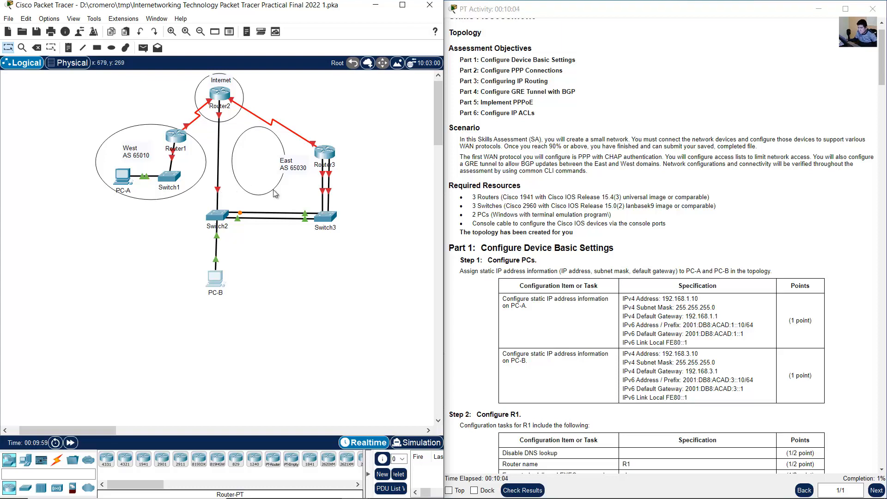
pyautogui.moveTo(298, 174); pyautogui.dragTo(370, 190)
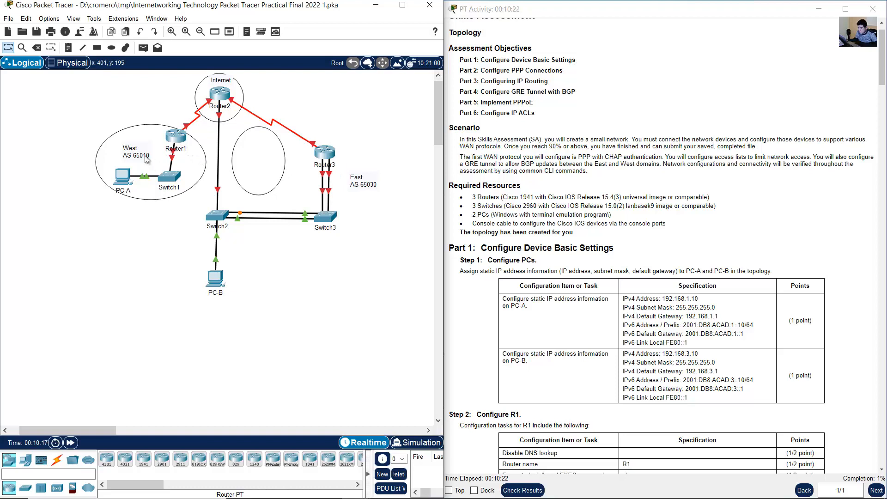
# - Spread out the west side by moving Router1, Switch1, PC-A and the West AS 65010 label outward and down
pyautogui.moveTo(147, 159); pyautogui.dragTo(55, 217)
pyautogui.moveTo(174, 181); pyautogui.dragTo(122, 232)
pyautogui.moveTo(124, 178); pyautogui.dragTo(60, 231)
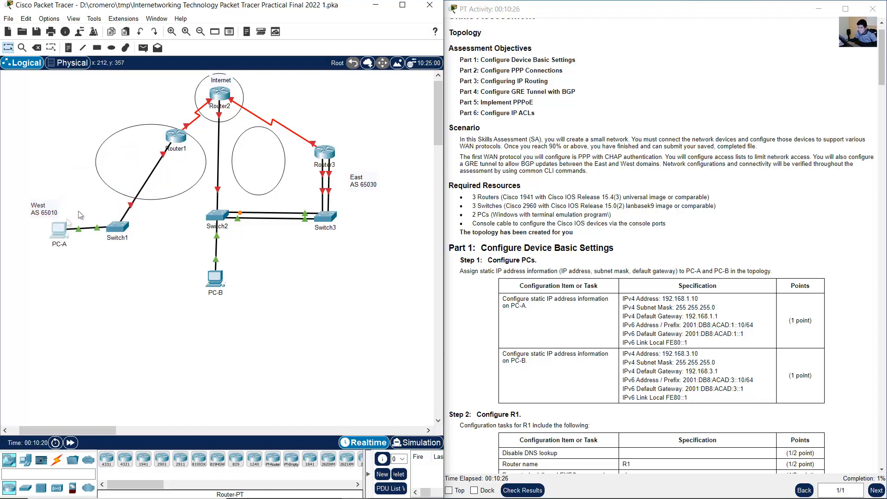
pyautogui.moveTo(175, 136); pyautogui.dragTo(119, 154)
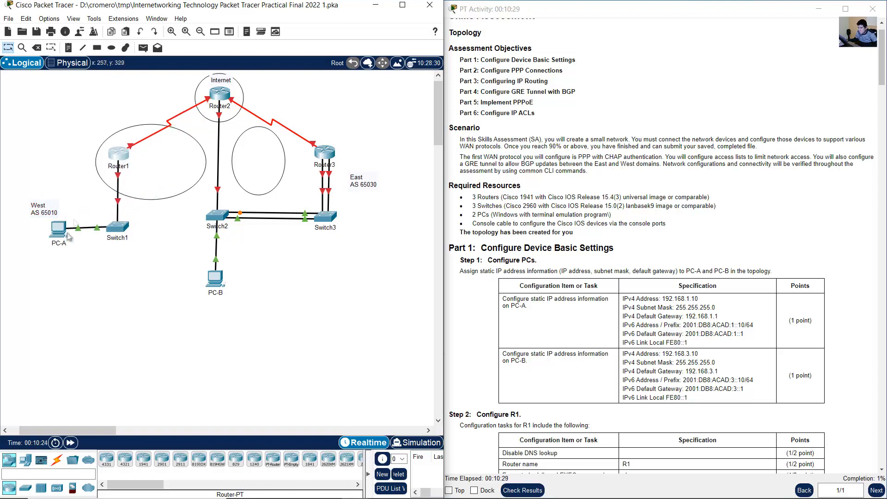
pyautogui.moveTo(68, 236); pyautogui.dragTo(67, 235)
pyautogui.moveTo(43, 207); pyautogui.dragTo(84, 190)
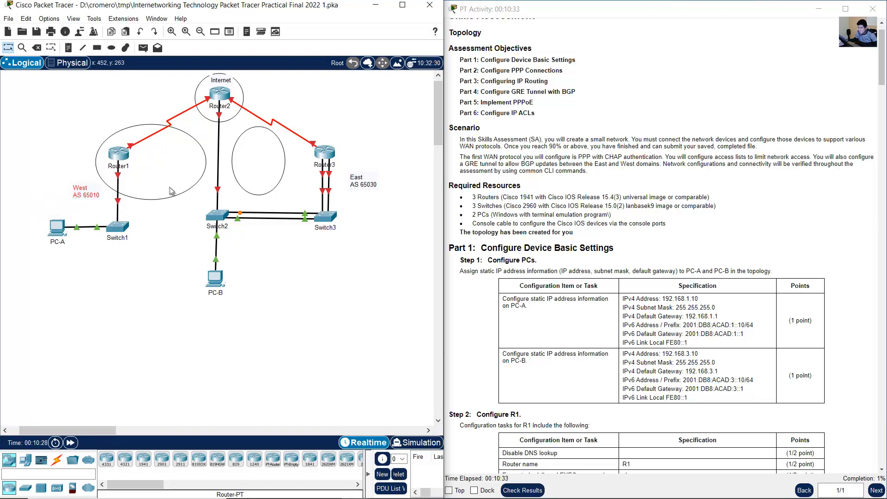
# - Delete the empty West and East ellipses from the topology
pyautogui.moveTo(171, 191); pyautogui.dragTo(158, 202)
pyautogui.press('Delete')
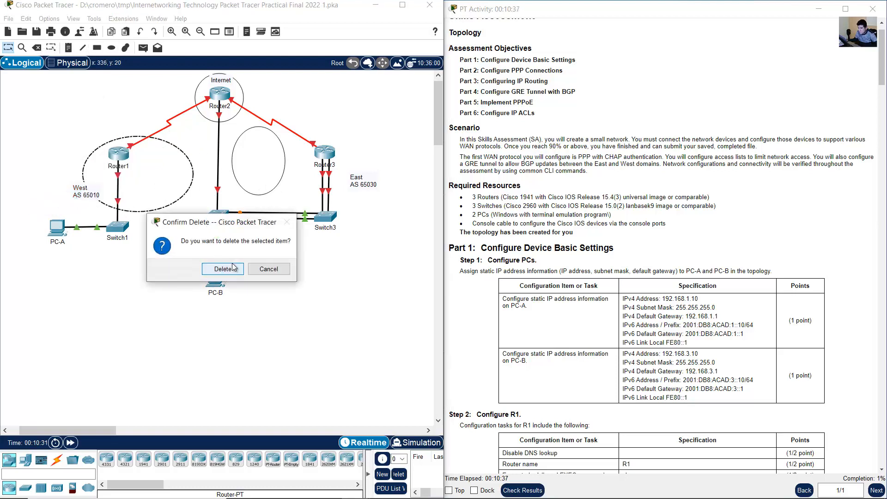
pyautogui.click(232, 264)
pyautogui.click(232, 171)
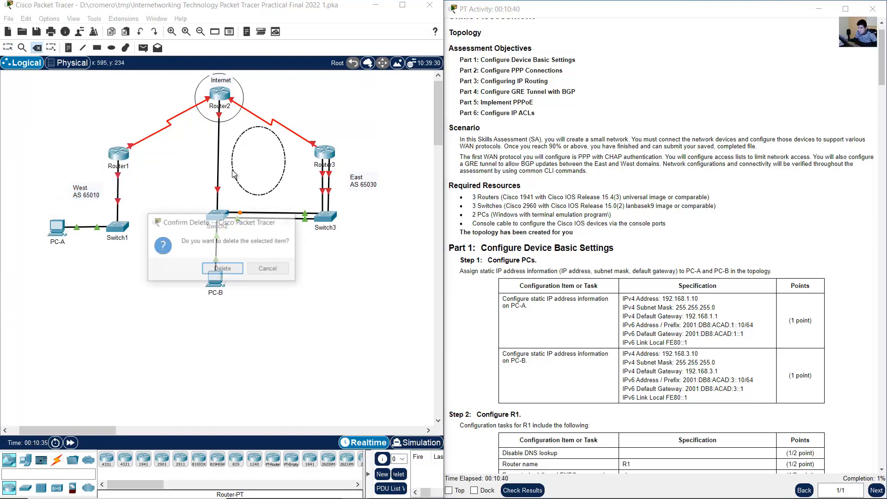
pyautogui.click(232, 266)
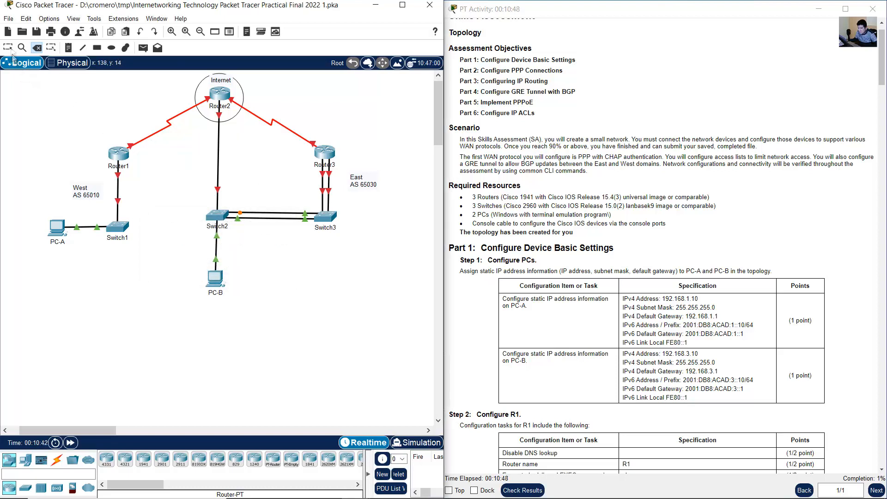
pyautogui.press('Escape')
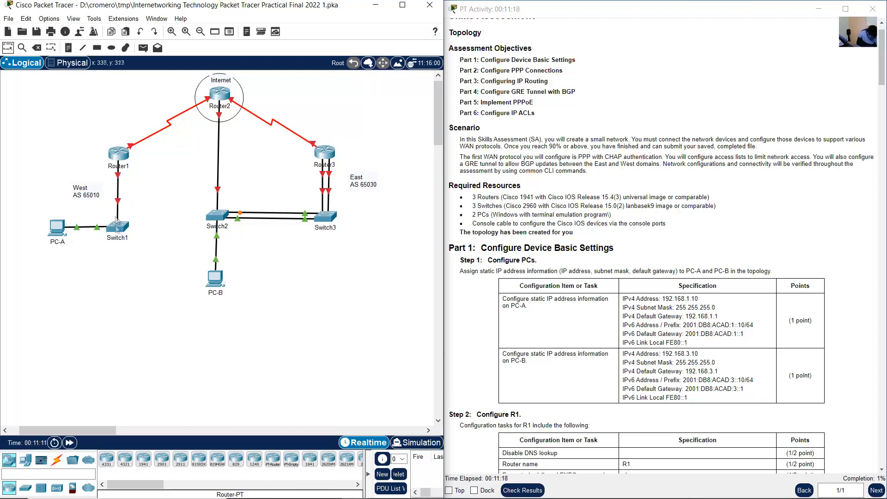
# - Raise Switch1 and PC-A to line up level with Switch2, and nudge the West and East labels
pyautogui.moveTo(122, 229); pyautogui.dragTo(121, 217)
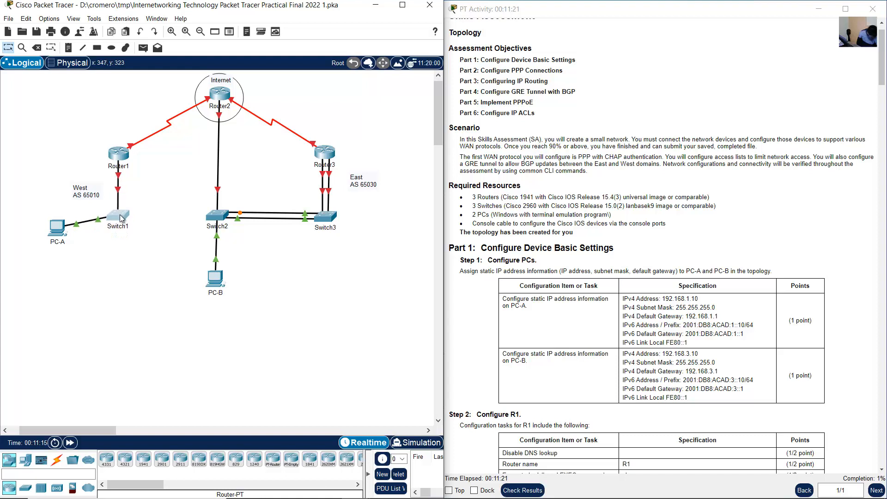
pyautogui.moveTo(58, 227); pyautogui.dragTo(56, 214)
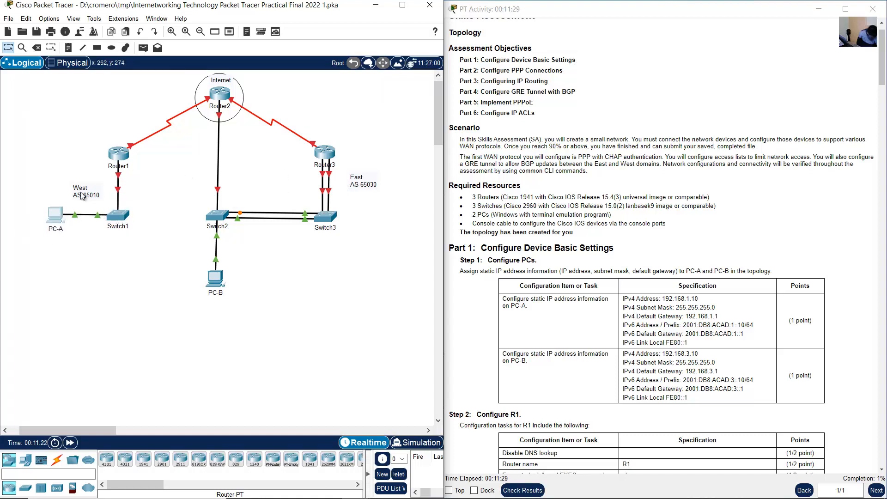
pyautogui.moveTo(82, 195); pyautogui.dragTo(84, 194)
pyautogui.moveTo(355, 189); pyautogui.dragTo(349, 187)
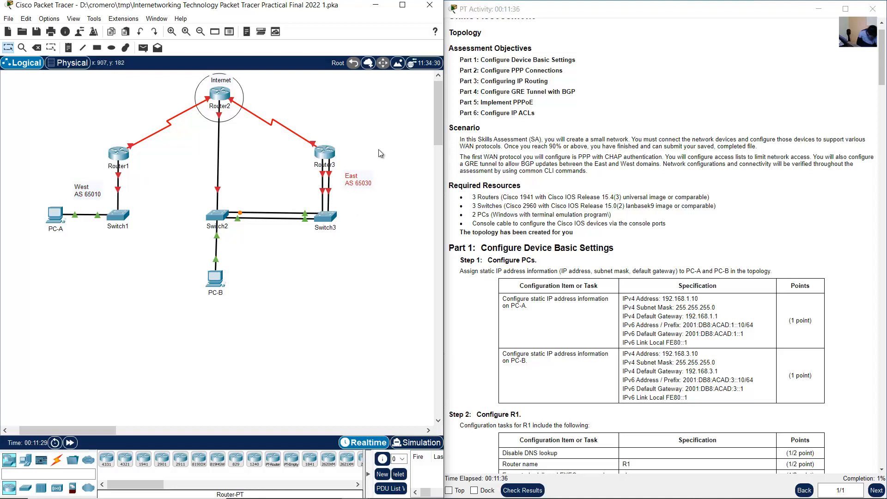
# - Add a note reading 192.168.3.0/24 to the left of the Router3–Switch3 links
pyautogui.click(68, 48)
pyautogui.click(261, 174)
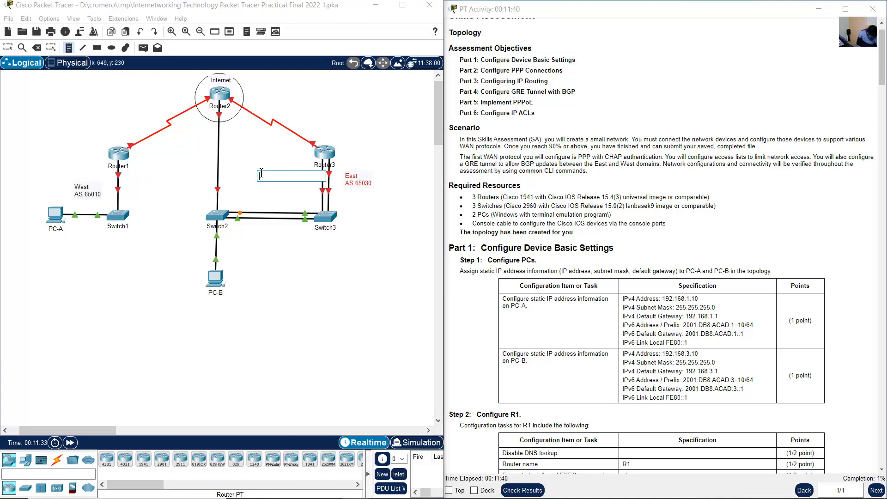
pyautogui.write('192.168.3.0/24')
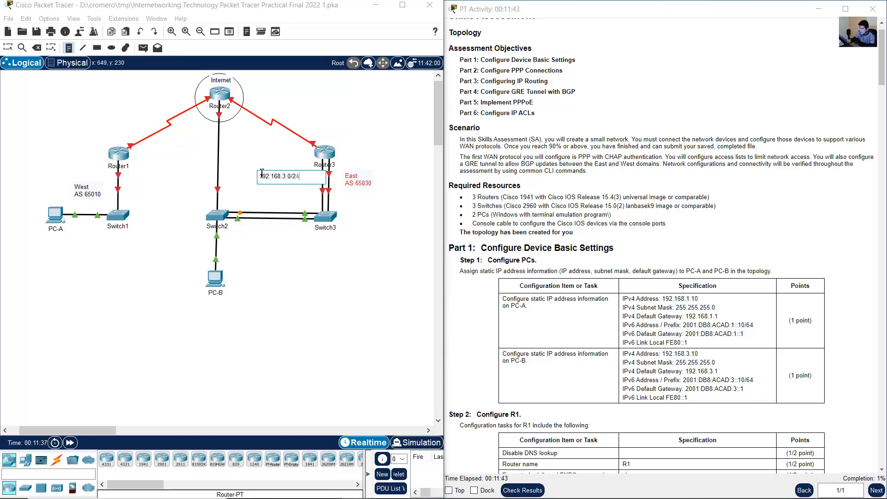
pyautogui.click(8, 47)
# - Copy the network note to below the West label, change the copy to 192.168.1.0/24, and shift the East label up
pyautogui.moveTo(283, 180); pyautogui.dragTo(80, 166)
pyautogui.hotkey('ctrl', 'c')
pyautogui.hotkey('ctrl', 'v')
pyautogui.moveTo(353, 180); pyautogui.dragTo(353, 167)
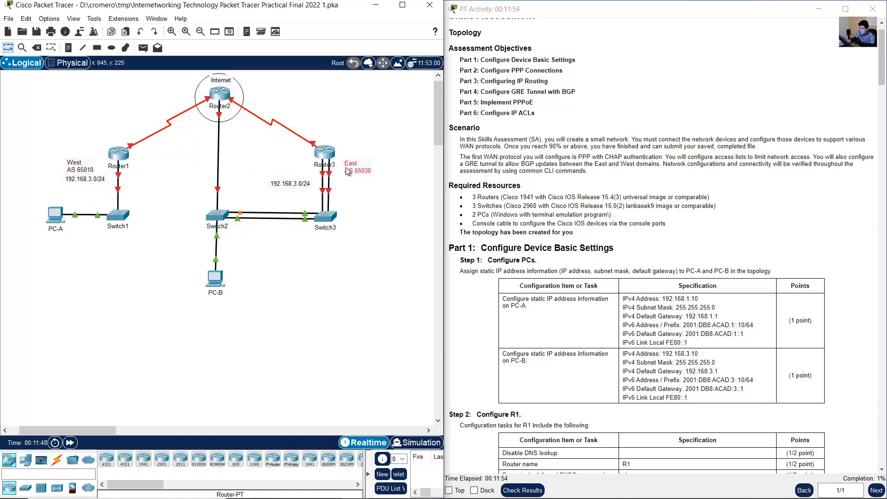
pyautogui.moveTo(89, 181); pyautogui.dragTo(82, 187)
pyautogui.doubleClick(81, 185)
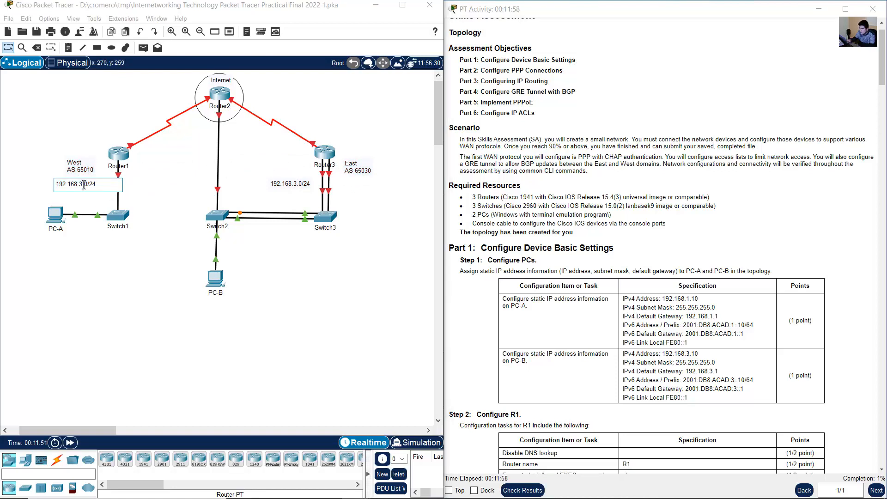
pyautogui.click(87, 110)
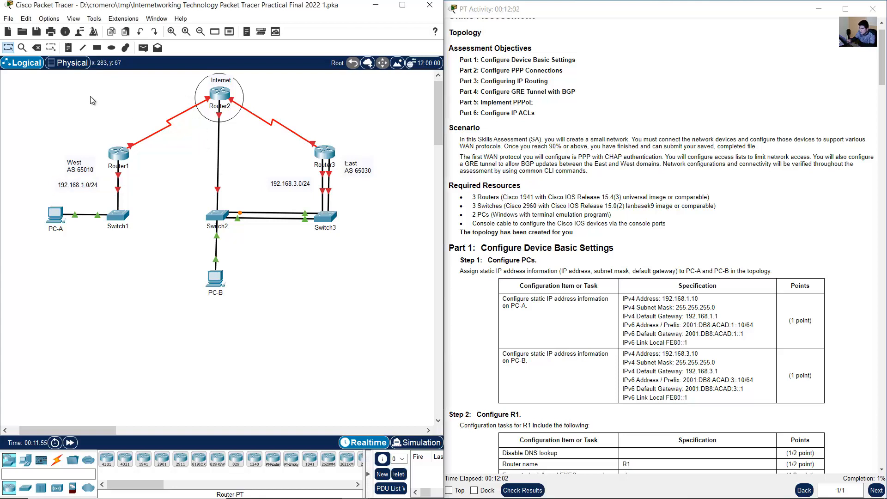
# - Add a .1 note beside Router1's LAN link and place a copy of it beside Router3
pyautogui.click(68, 47)
pyautogui.click(112, 176)
pyautogui.write('.1')
pyautogui.click(81, 181)
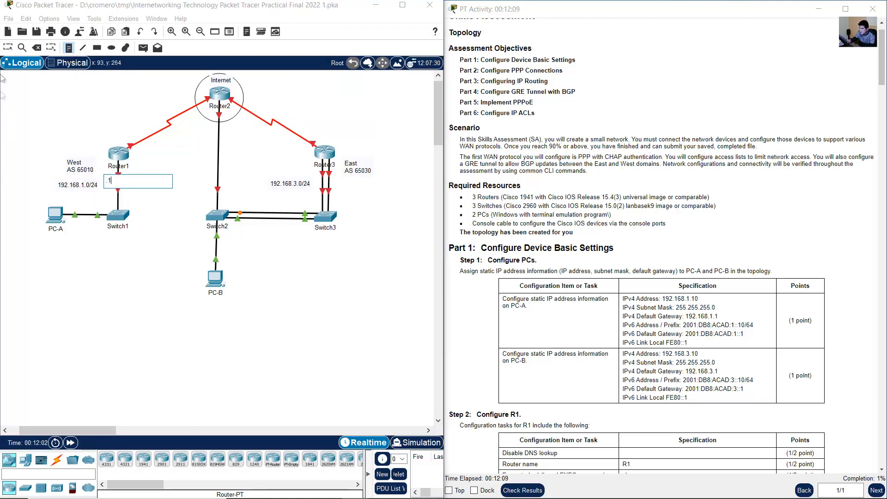
pyautogui.click(112, 180)
pyautogui.hotkey('ctrl', 'v')
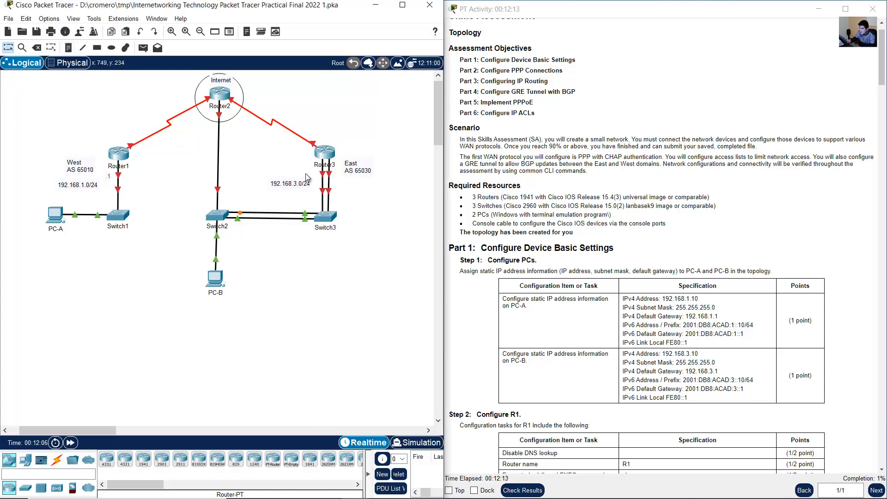
pyautogui.moveTo(107, 153); pyautogui.dragTo(298, 188)
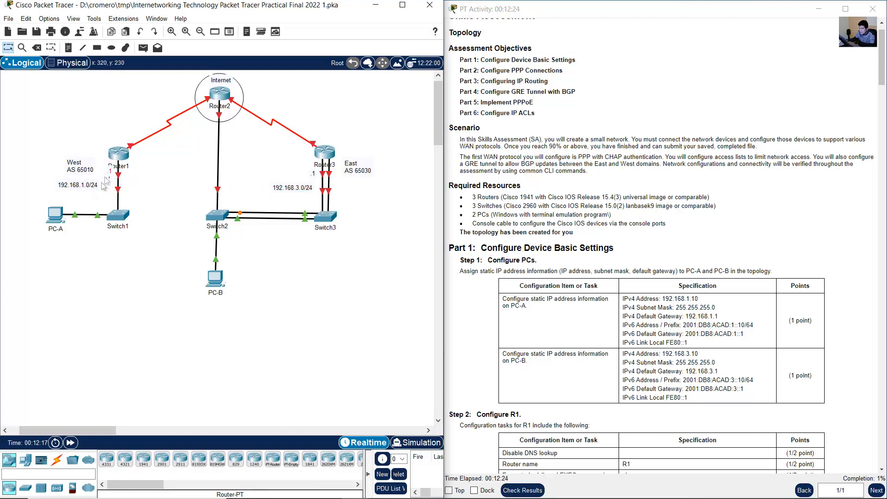
# - Place .10 notes next to PC-A and PC-B, and reposition the 192.168.1.0/24 note between Router1 and PC-A
pyautogui.moveTo(108, 178); pyautogui.dragTo(71, 203)
pyautogui.doubleClick(75, 204)
pyautogui.write('0')
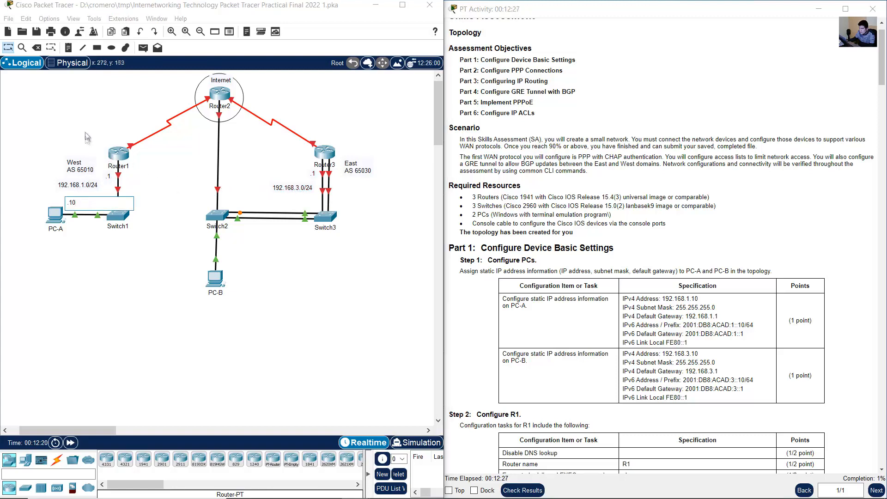
pyautogui.click(85, 134)
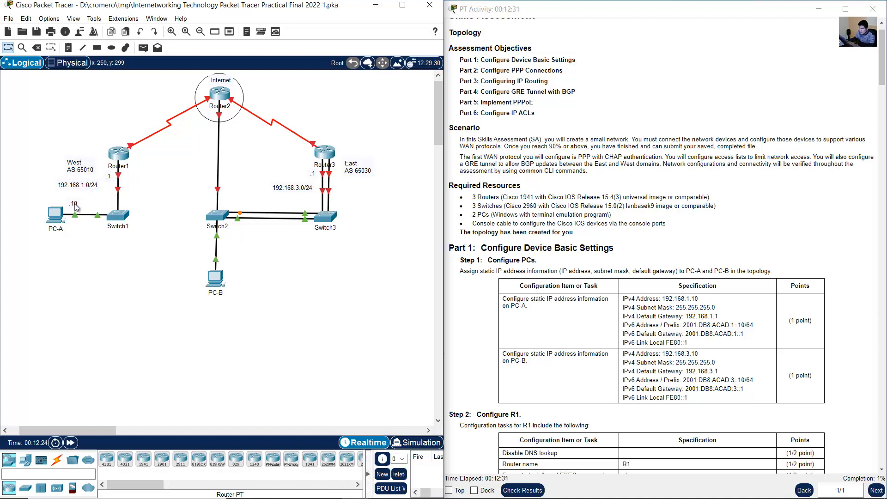
pyautogui.moveTo(77, 207); pyautogui.dragTo(233, 265)
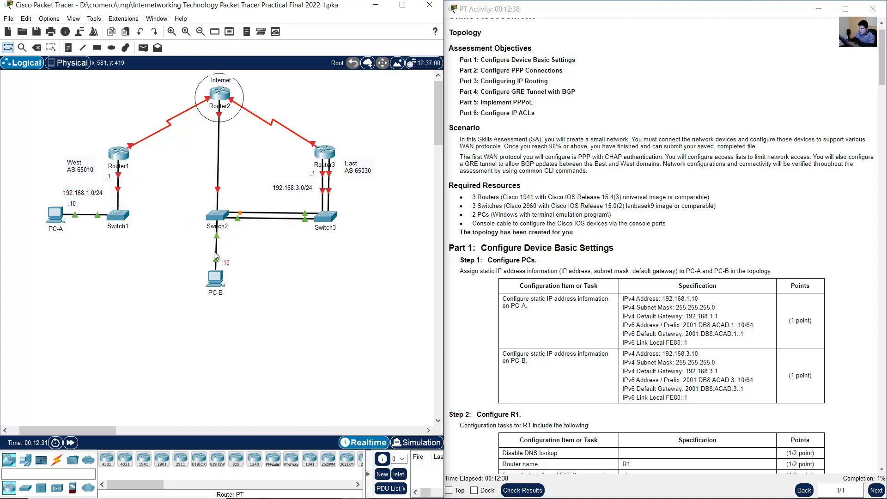
pyautogui.moveTo(85, 193); pyautogui.dragTo(86, 189)
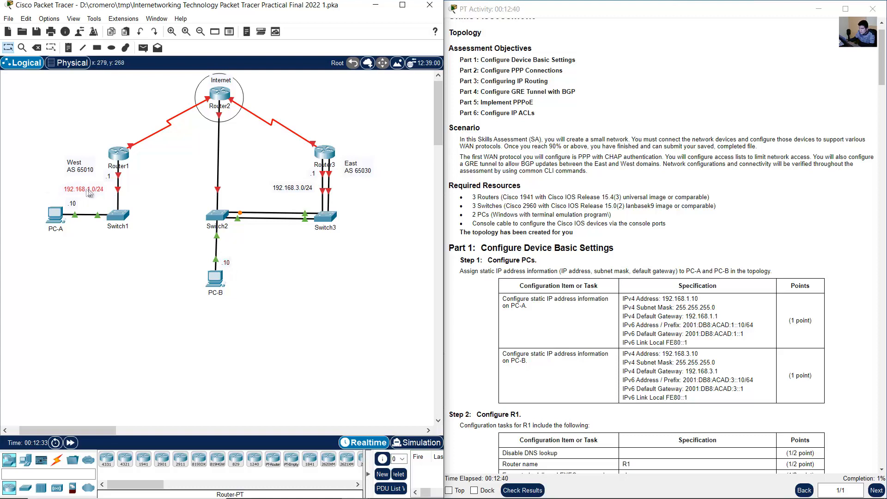
pyautogui.click(314, 294)
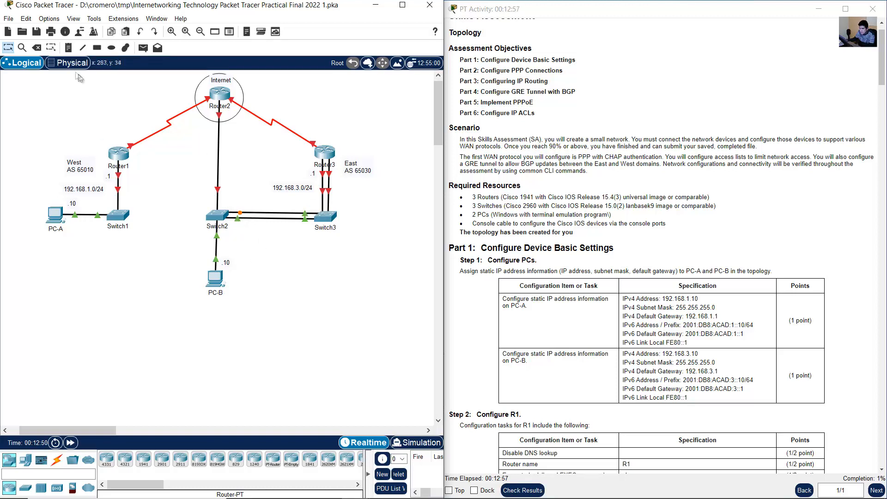
# - Add a PPPoE note and place it to the left of the Router2–Switch2 link
pyautogui.click(68, 48)
pyautogui.click(223, 162)
pyautogui.write('PPP')
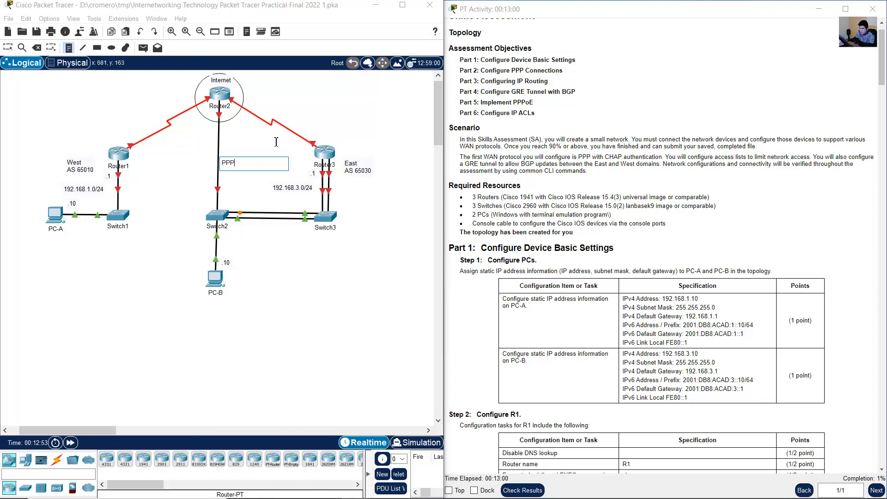
pyautogui.write('oE')
pyautogui.click(8, 48)
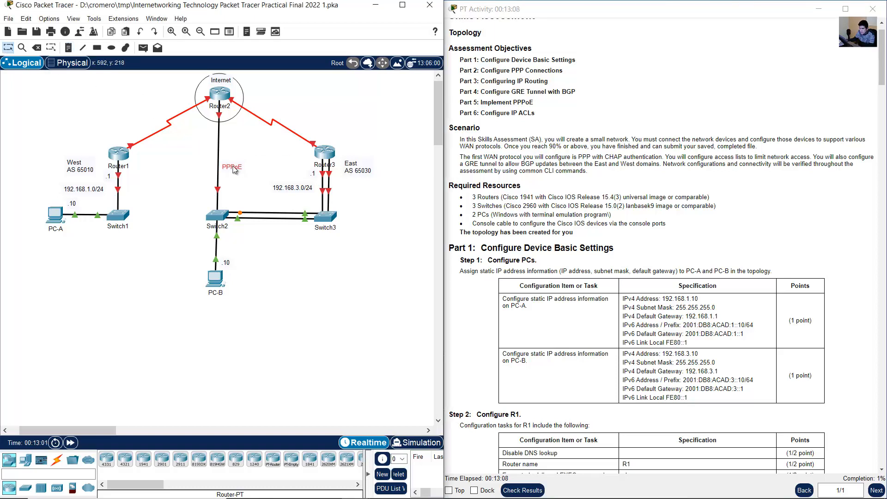
pyautogui.moveTo(236, 166); pyautogui.dragTo(206, 168)
# - Add a Lo1 note just above Router1
pyautogui.click(68, 47)
pyautogui.click(101, 137)
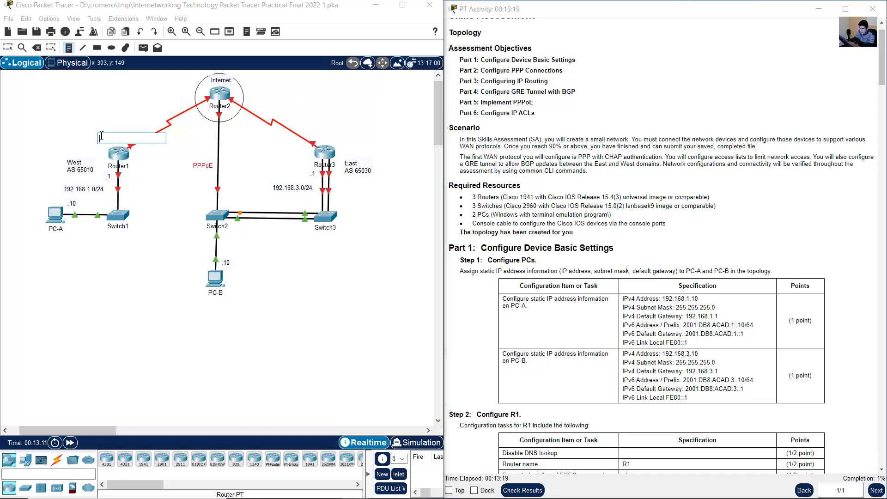
pyautogui.write('Lo1')
pyautogui.press('Escape')
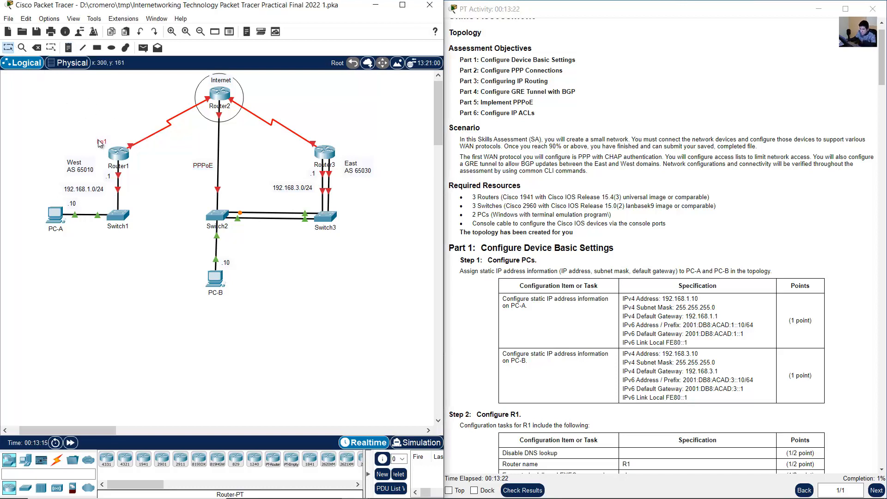
# - Delete the Internet label and the circle around Router2
pyautogui.click(226, 81)
pyautogui.click(37, 48)
pyautogui.click(209, 278)
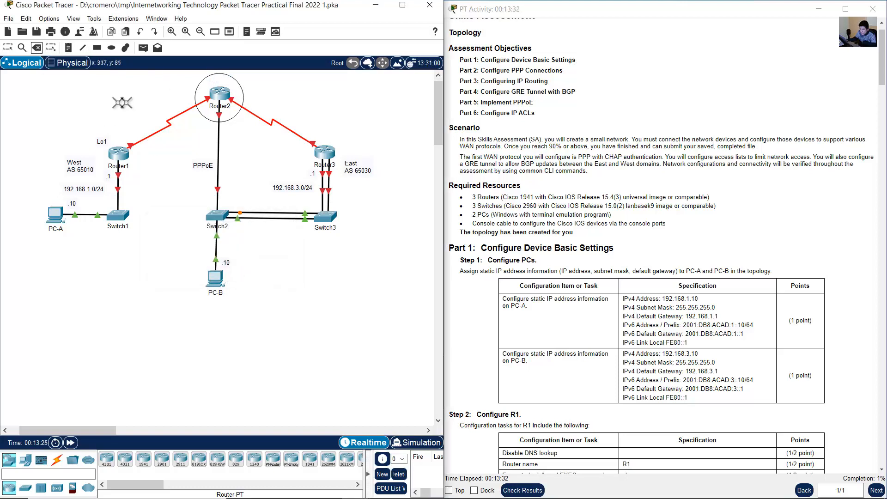
pyautogui.click(198, 84)
pyautogui.click(223, 270)
# - Add a new note reading Internet above Router2
pyautogui.click(68, 47)
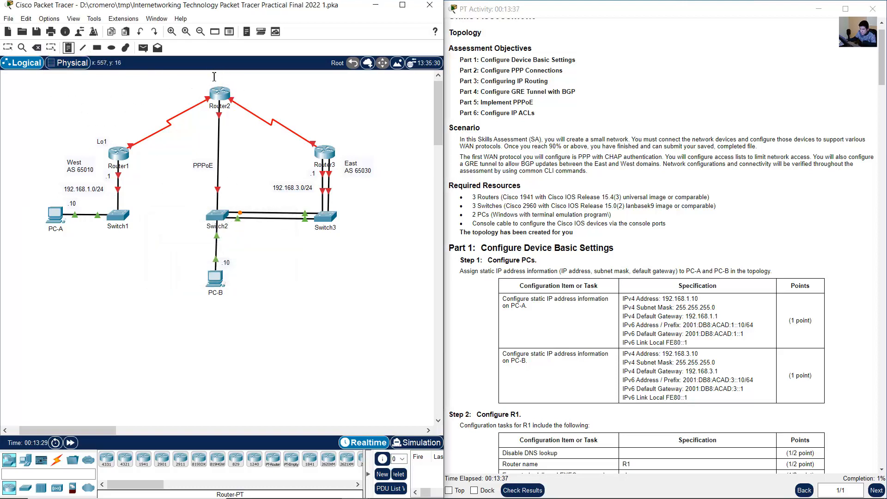
pyautogui.click(199, 84)
pyautogui.write('Internet')
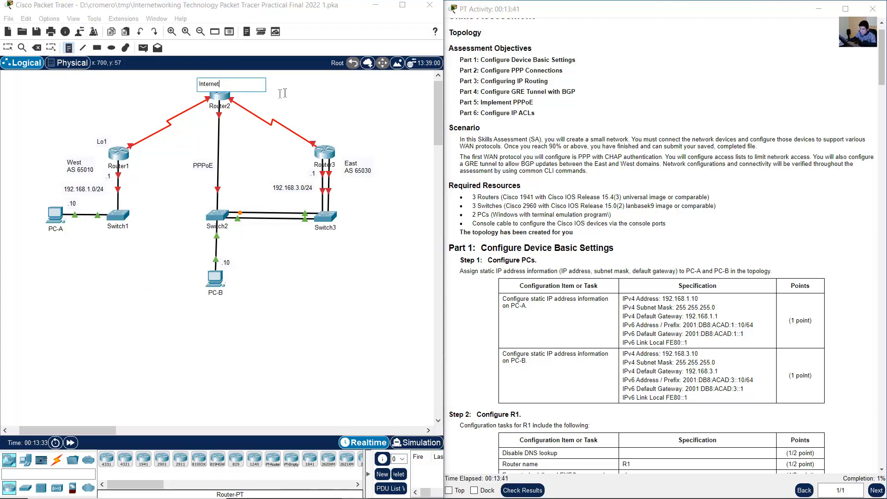
# - Centre the Internet note directly above Router2
pyautogui.click(8, 48)
pyautogui.moveTo(211, 86); pyautogui.dragTo(222, 82)
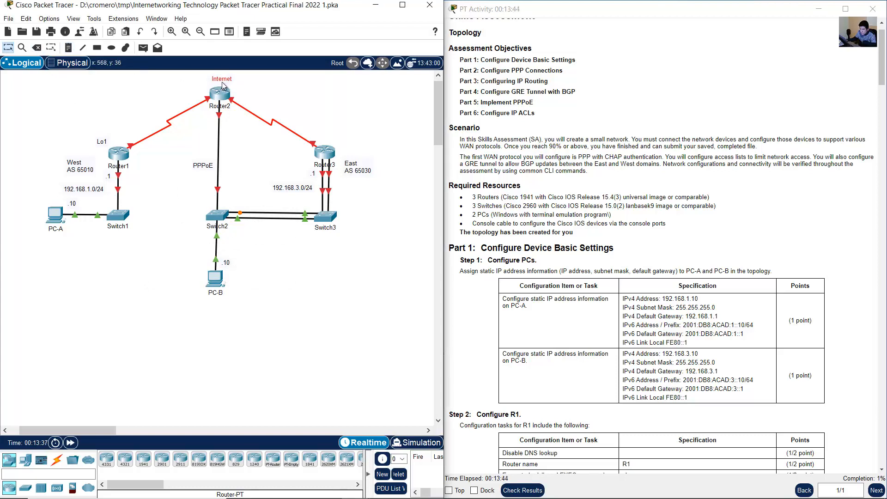
pyautogui.click(49, 18)
pyautogui.click(60, 53)
pyautogui.press('Escape')
# - Draw light-cyan filled ellipses without an outline around the West network at Router1 and the East network at Router3
pyautogui.click(438, 74)
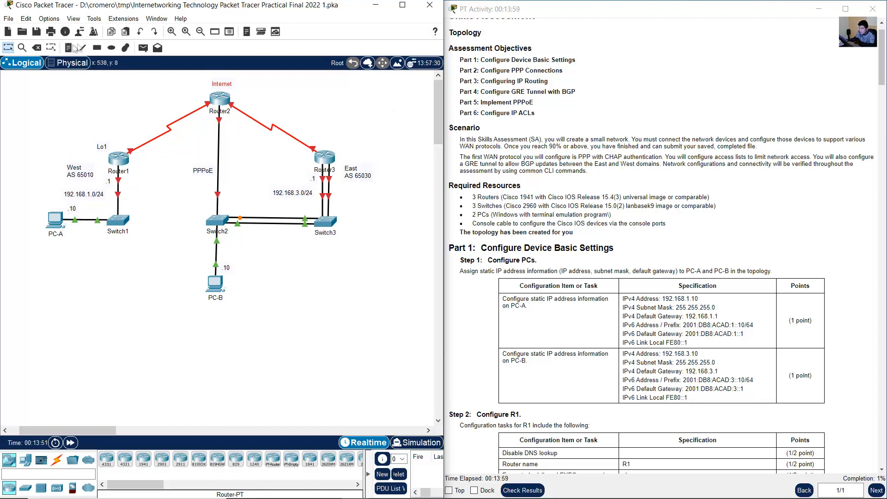
pyautogui.click(111, 47)
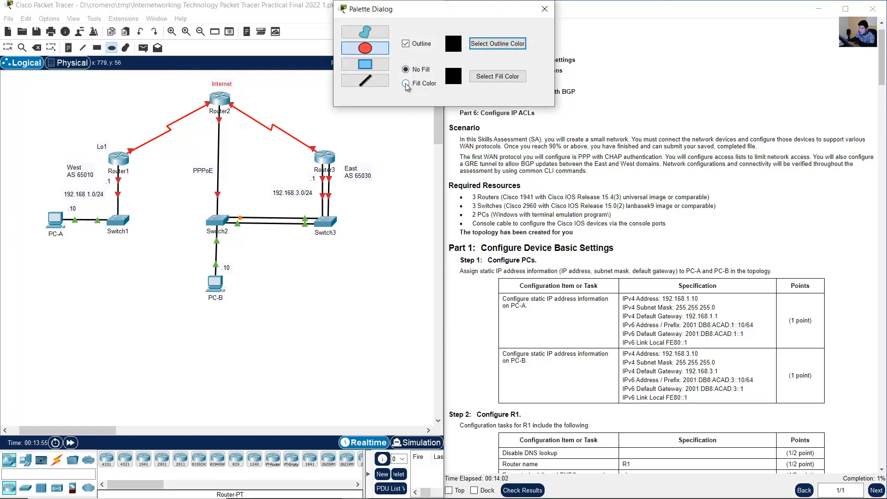
pyautogui.click(406, 44)
pyautogui.click(497, 76)
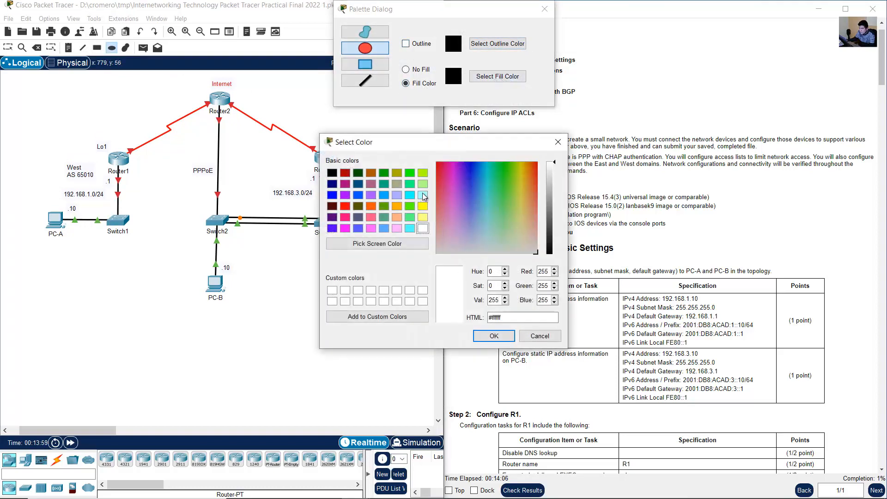
pyautogui.click(423, 194)
pyautogui.click(494, 336)
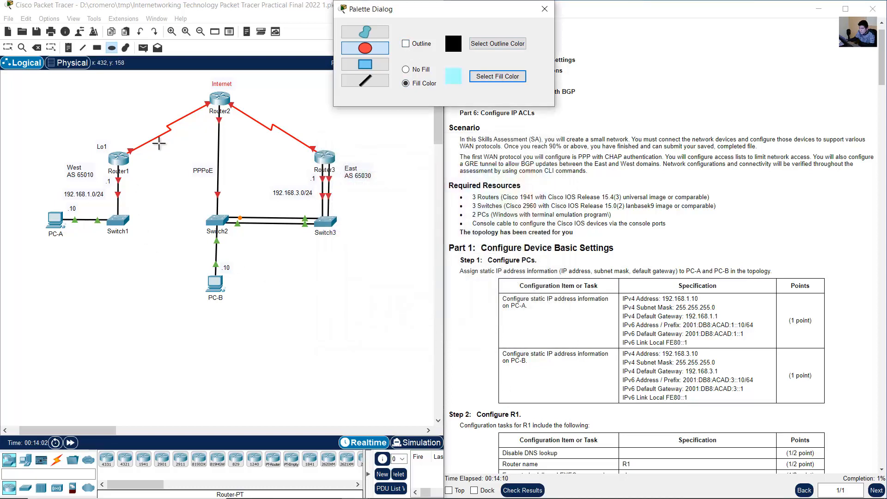
pyautogui.moveTo(161, 141); pyautogui.dragTo(21, 260)
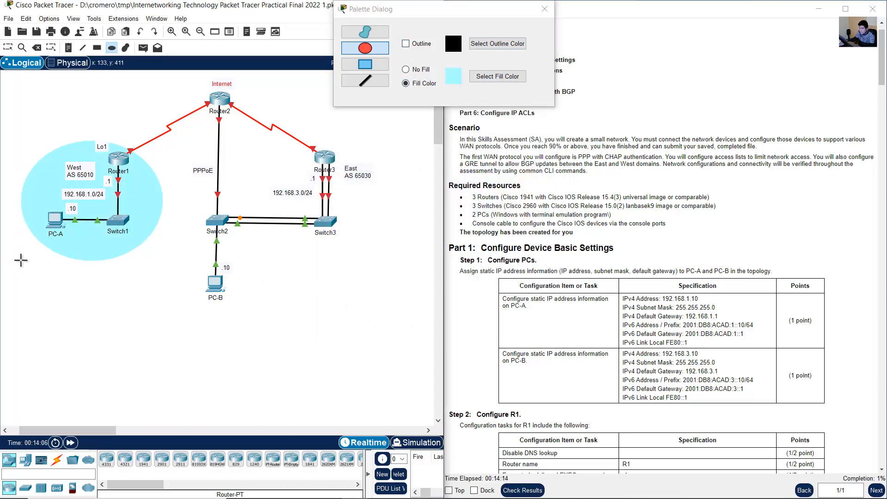
pyautogui.moveTo(255, 144); pyautogui.dragTo(373, 247)
# - Shift the West ellipse slightly down and move the Lo1 and 192.168.3.0/24 notes to fit the ellipses
pyautogui.click(8, 48)
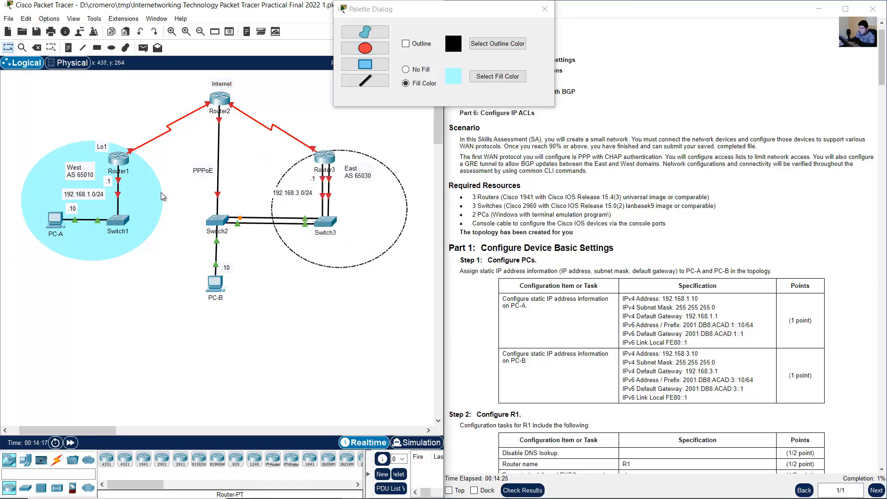
pyautogui.moveTo(163, 197); pyautogui.dragTo(160, 201)
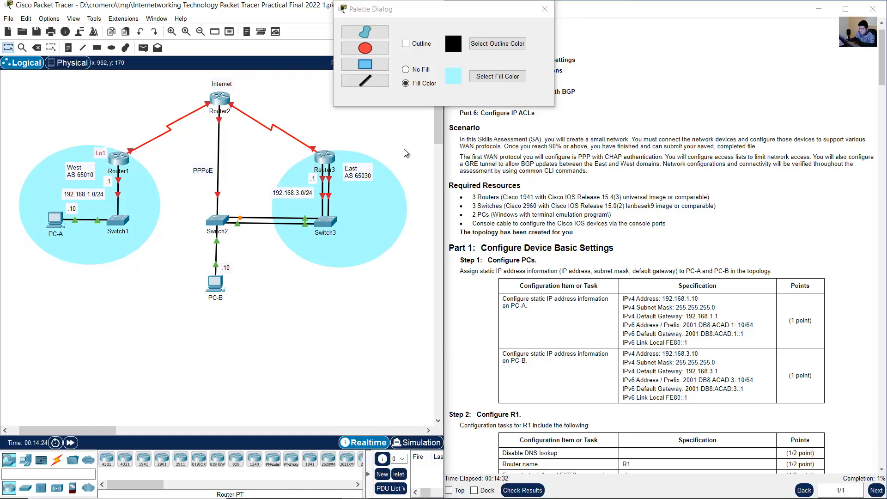
pyautogui.moveTo(305, 192); pyautogui.dragTo(309, 197)
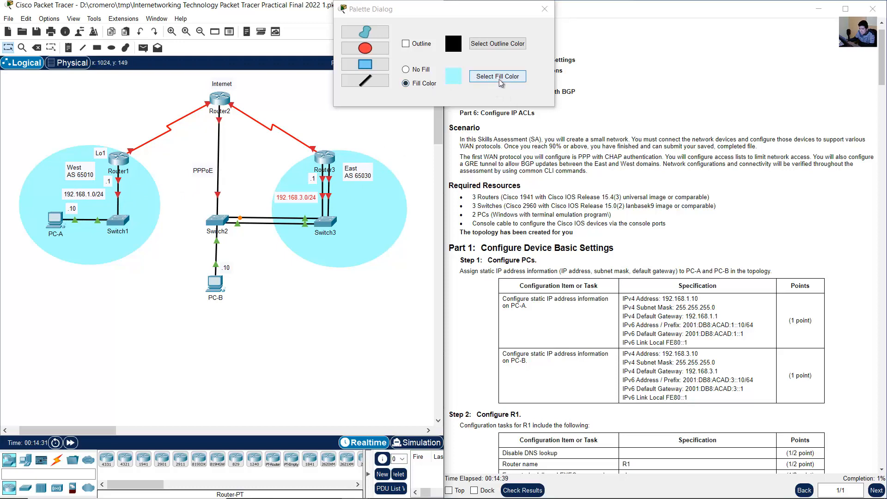
# - Draw a smaller ellipse with the same light-cyan fill around Router2 and its Internet note
pyautogui.click(477, 79)
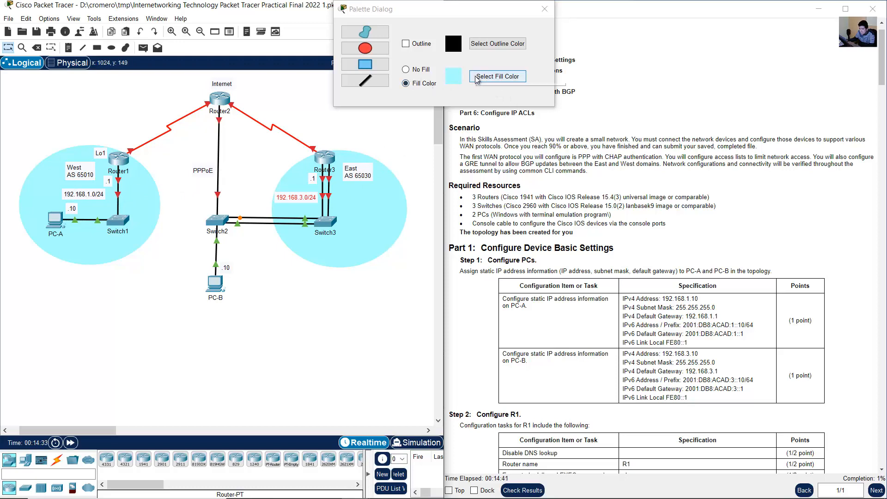
pyautogui.click(365, 48)
pyautogui.moveTo(265, 71); pyautogui.dragTo(178, 128)
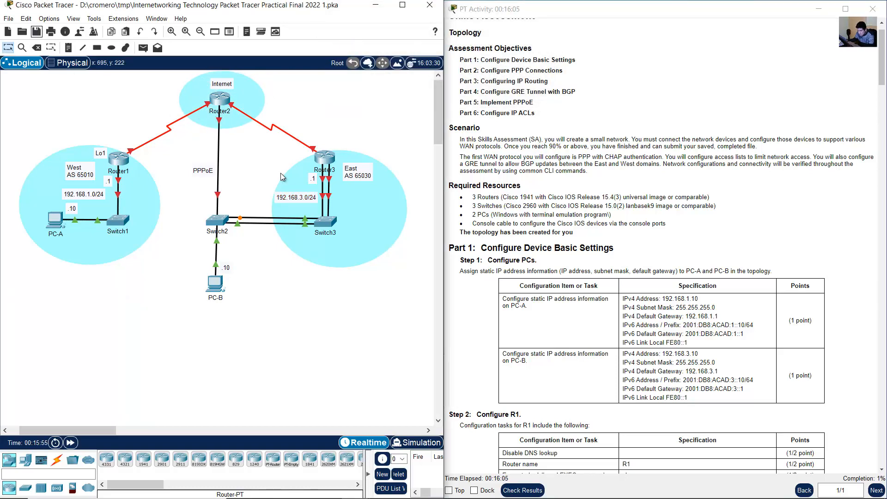
# - Move the PPPoE note lower along its link and draw a thin lavender filled rectangle between Router1 and Router3
pyautogui.moveTo(203, 171); pyautogui.dragTo(204, 183)
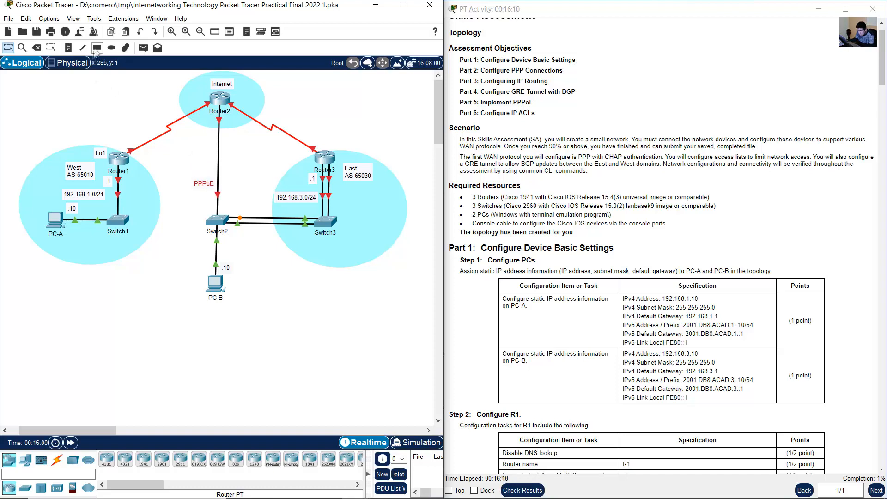
pyautogui.click(96, 48)
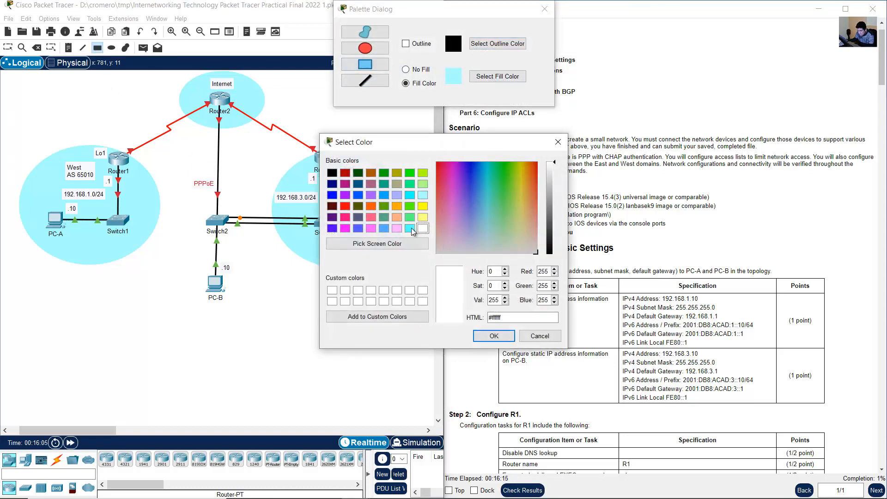
pyautogui.click(396, 194)
pyautogui.click(493, 336)
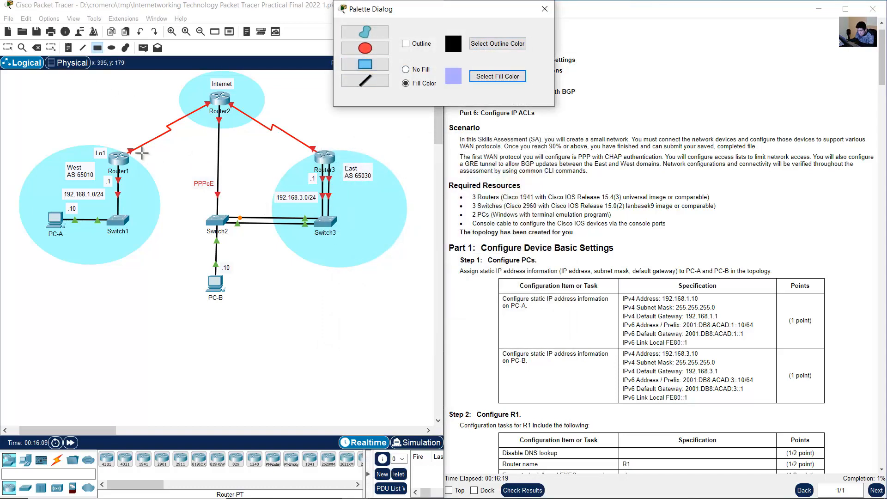
pyautogui.moveTo(132, 156)
pyautogui.mouseDown()
pyautogui.moveTo(329, 156)
pyautogui.moveTo(312, 167)
pyautogui.mouseUp()
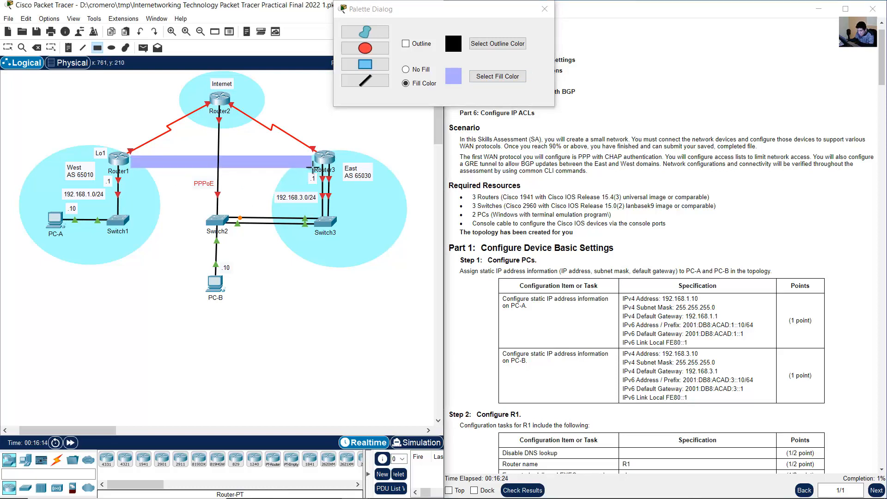
# - Add a BGP over GRE Tunnel note, centre it on the lavender bar, and close the drawing palette
pyautogui.click(8, 47)
pyautogui.click(247, 162)
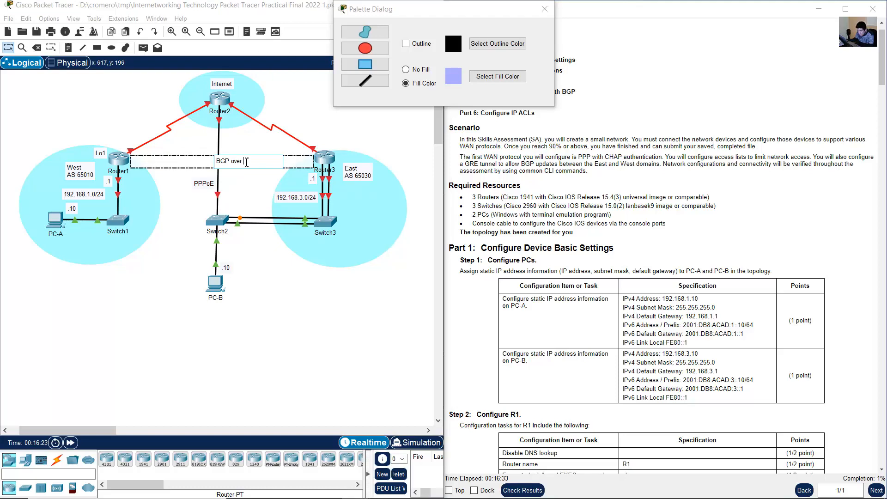
pyautogui.write('BGP over GRE Tunnel')
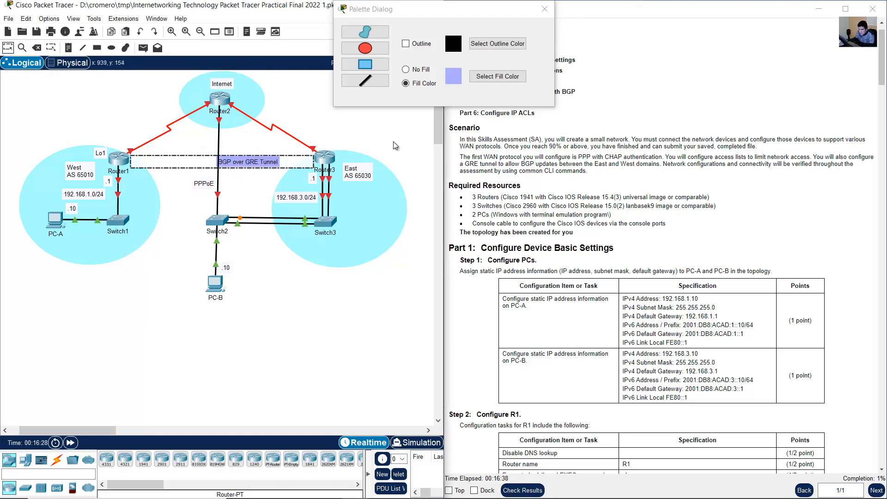
pyautogui.click(272, 173)
pyautogui.moveTo(264, 163); pyautogui.dragTo(239, 164)
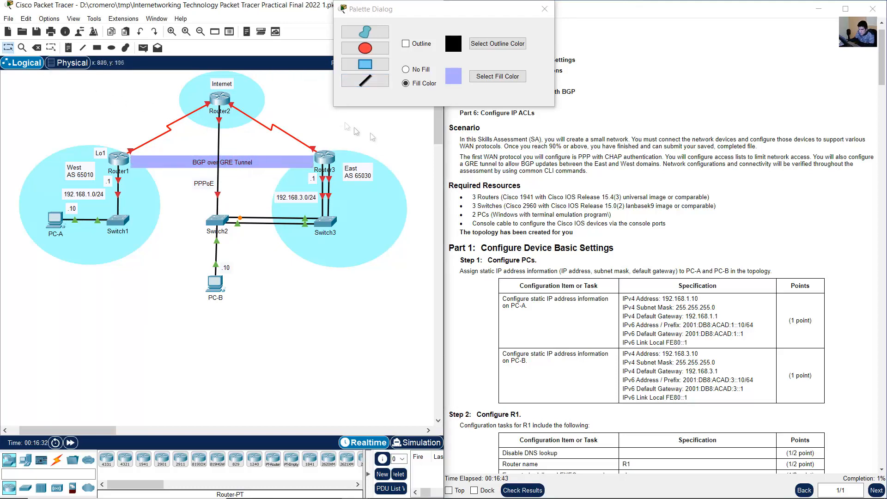
pyautogui.click(544, 9)
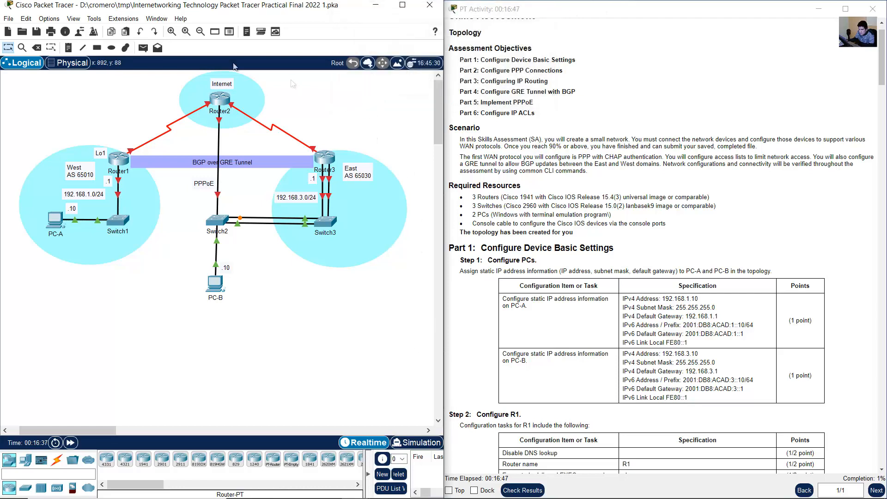
# - Save the activity file and return to the beginning of the assessment instructions
pyautogui.click(36, 32)
pyautogui.scroll(1, 584, 134)
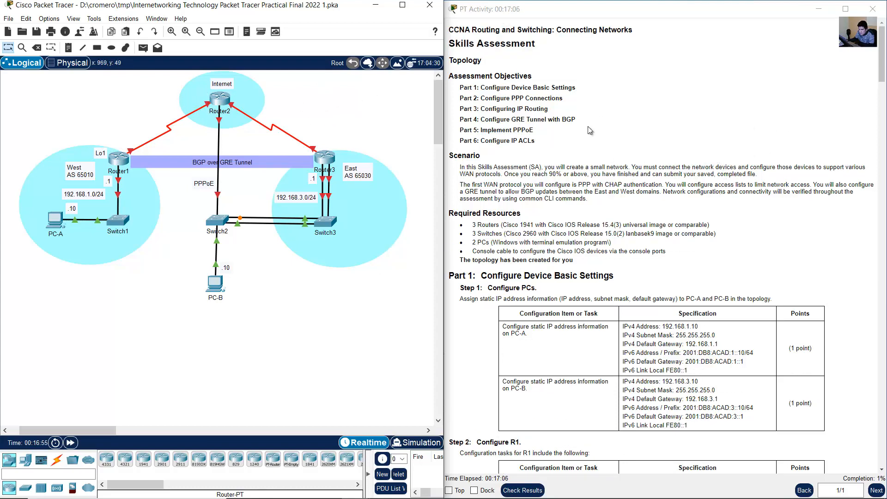
pyautogui.hotkey('ctrl', 's')
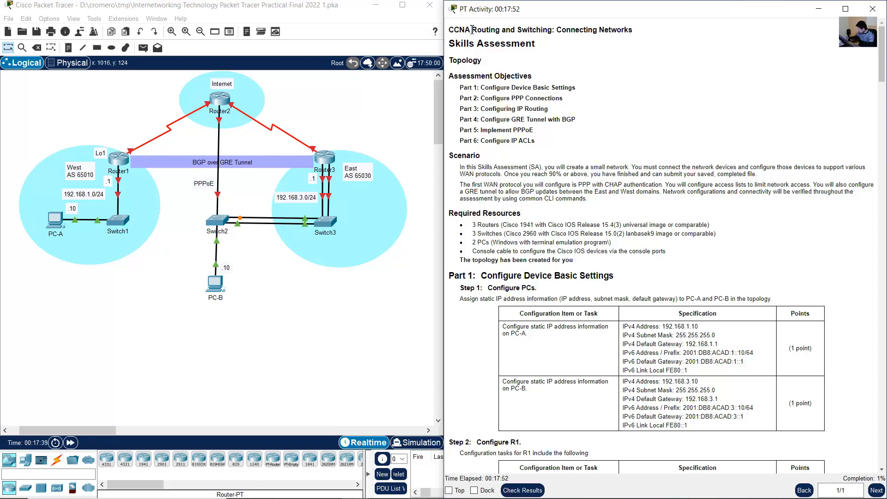
# - Highlight the course and Skills Assessment titles, and enlarge the text of the instructions
pyautogui.moveTo(449, 29); pyautogui.dragTo(618, 37)
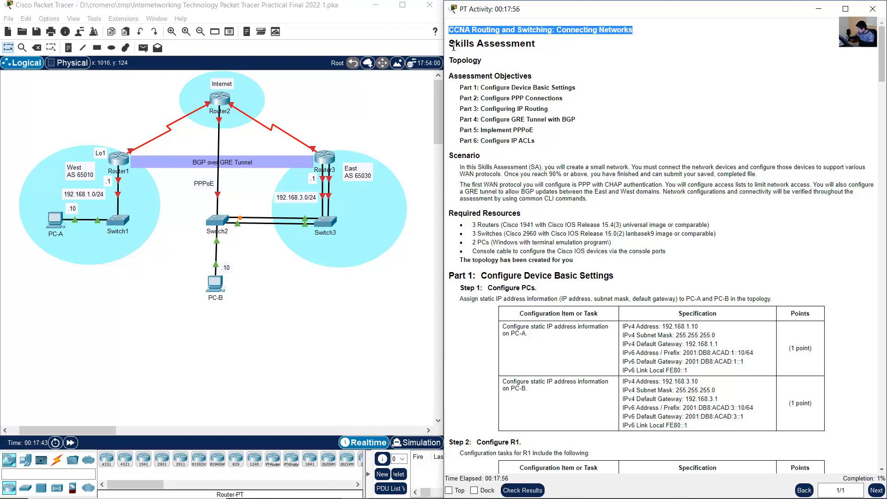
pyautogui.moveTo(453, 47); pyautogui.dragTo(541, 47)
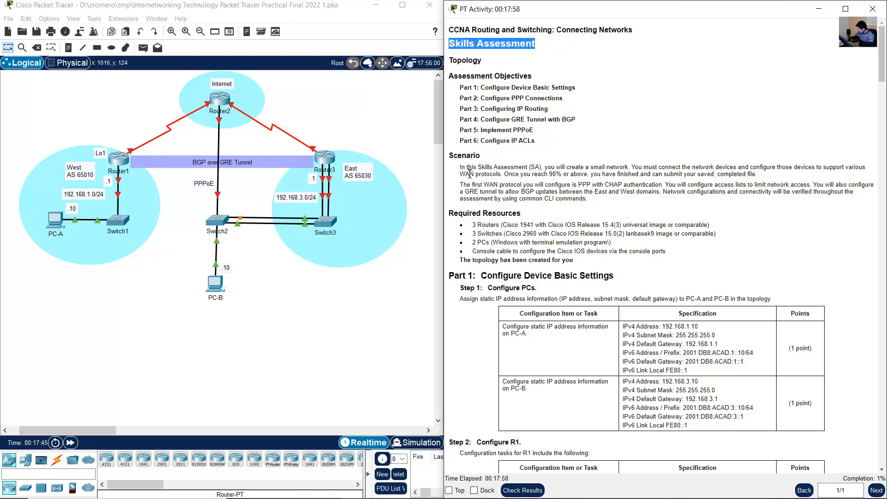
pyautogui.rightClick(613, 145)
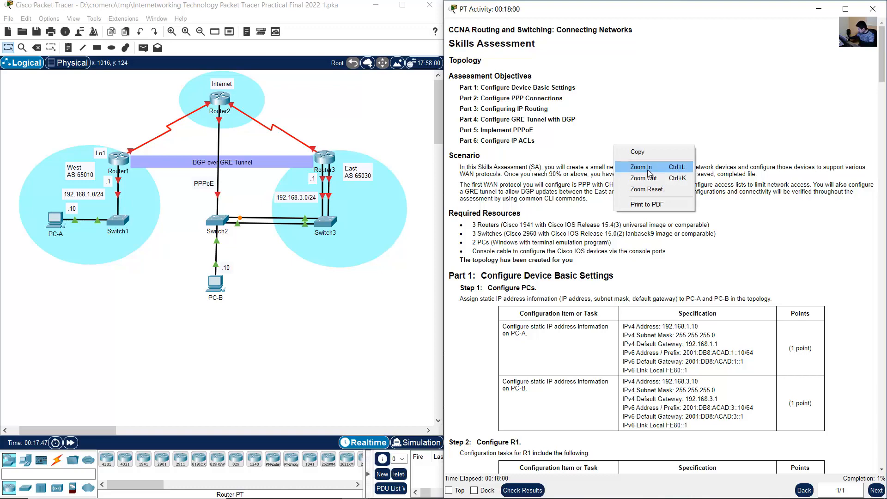
pyautogui.click(647, 169)
pyautogui.rightClick(633, 166)
pyautogui.click(670, 186)
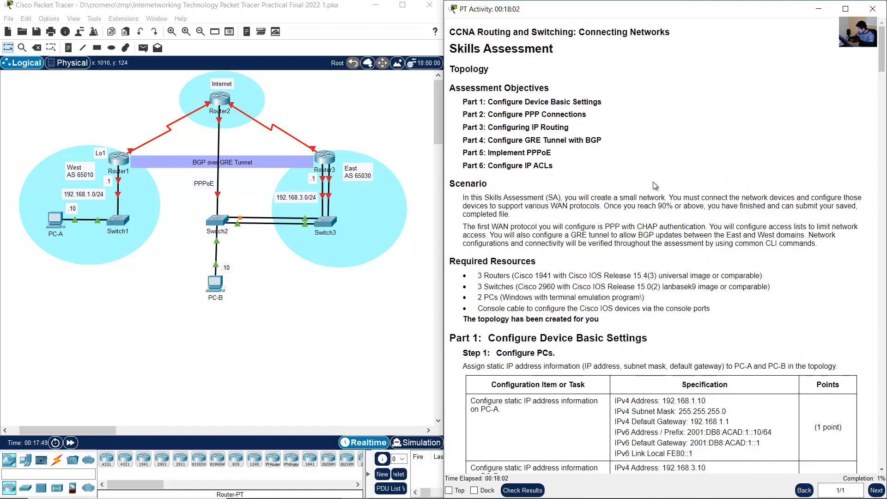
# - Read the scenario and the Part 1 Step 1 PC requirements, highlighting the WAN protocol sentences and the PC-A addressing task
pyautogui.scroll(-2, 654, 184)
pyautogui.scroll(-1, 654, 184)
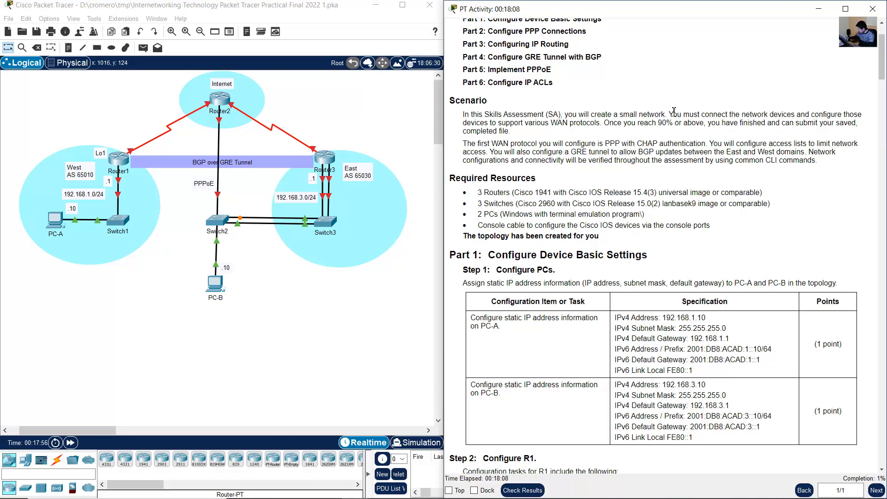
pyautogui.moveTo(673, 113); pyautogui.dragTo(600, 128)
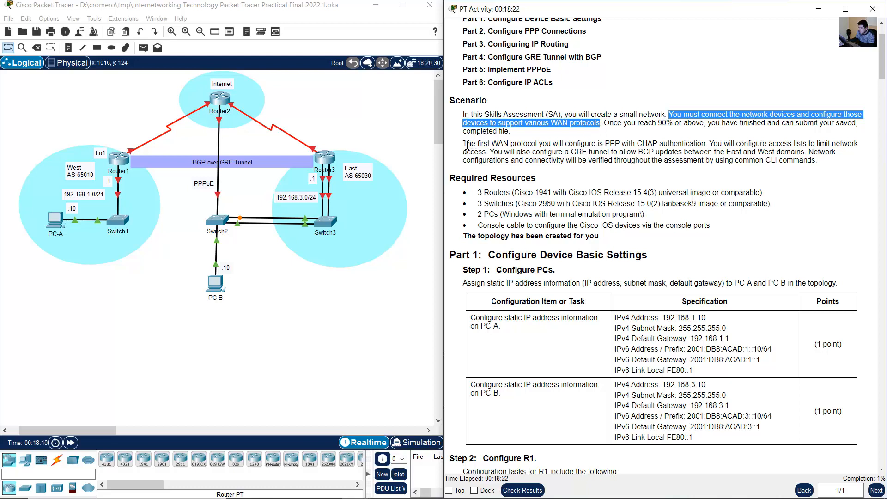
pyautogui.moveTo(465, 145); pyautogui.dragTo(708, 146)
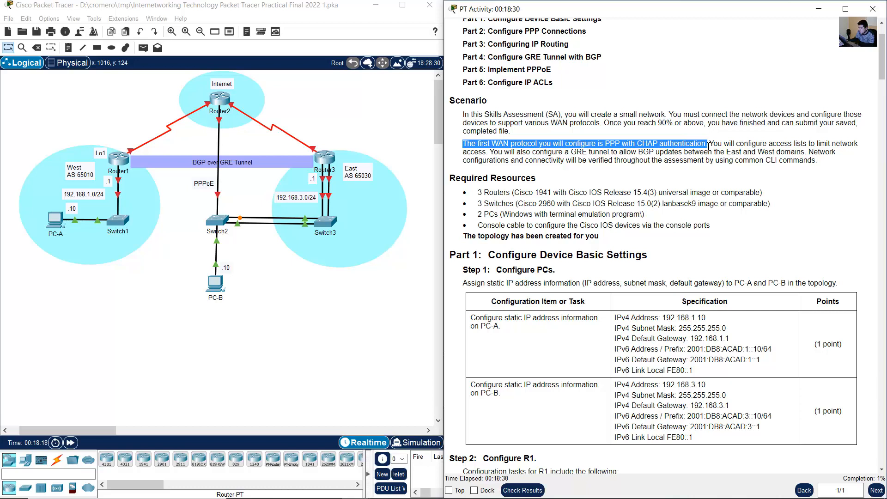
pyautogui.moveTo(711, 147); pyautogui.dragTo(800, 153)
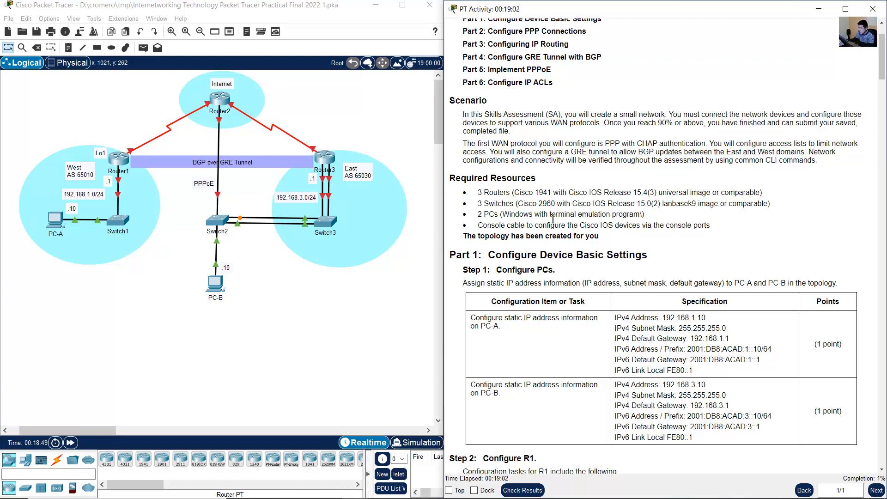
pyautogui.scroll(-5, 517, 178)
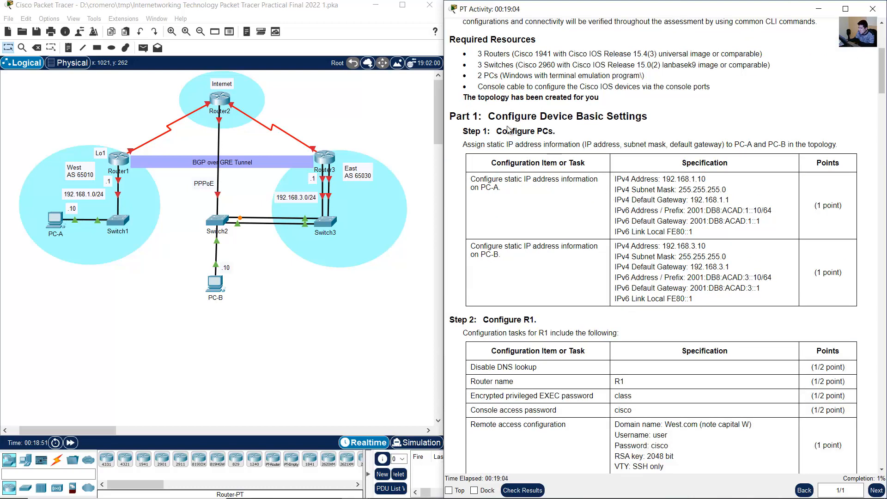
pyautogui.moveTo(494, 118); pyautogui.dragTo(629, 119)
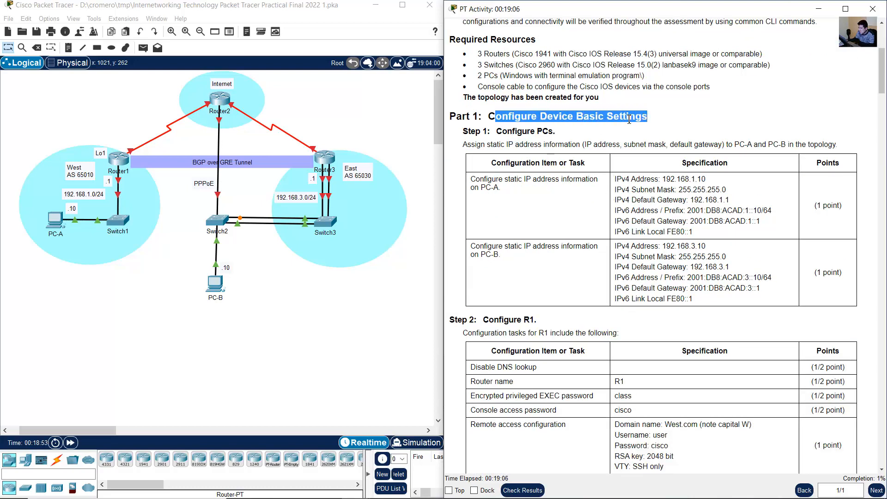
pyautogui.moveTo(503, 134); pyautogui.dragTo(553, 132)
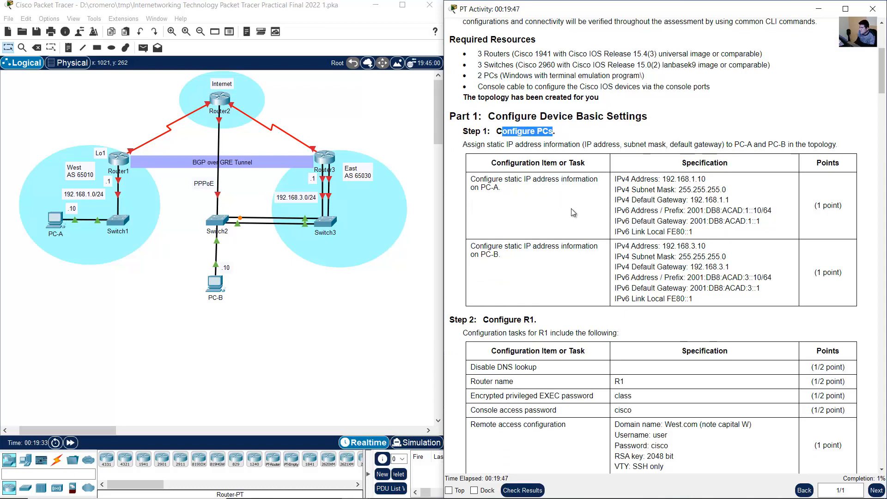
pyautogui.click(571, 209)
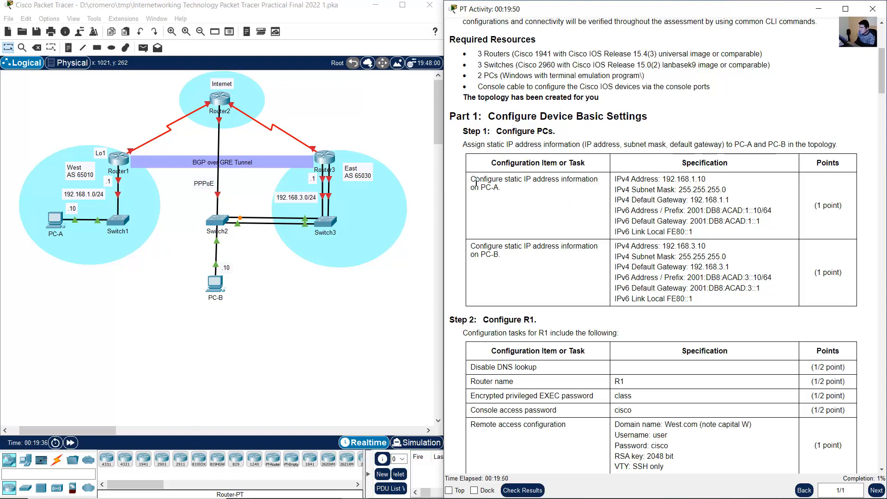
pyautogui.moveTo(474, 180); pyautogui.dragTo(506, 209)
# - Open the IP Configuration settings on PC-A's desktop
pyautogui.click(47, 224)
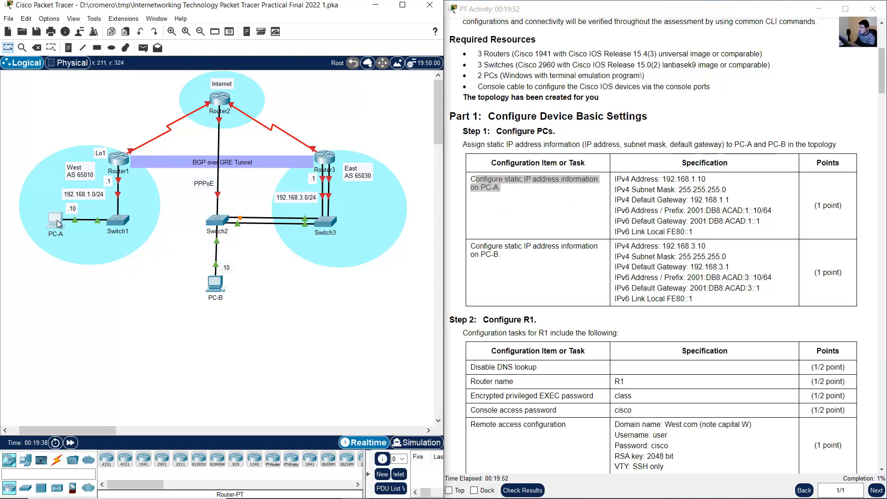
pyautogui.click(47, 224)
pyautogui.click(365, 111)
pyautogui.click(329, 155)
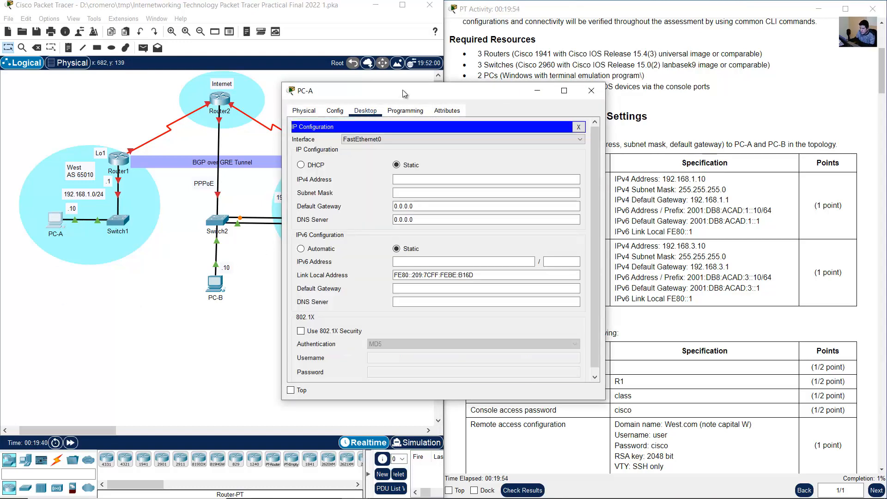
# - Set PC-A's static IPv4 address to 192.168.1.10, subnet mask to 255.255.255.0 and default gateway to 192.168.1.1
pyautogui.moveTo(370, 91); pyautogui.dragTo(177, 112)
pyautogui.click(681, 187)
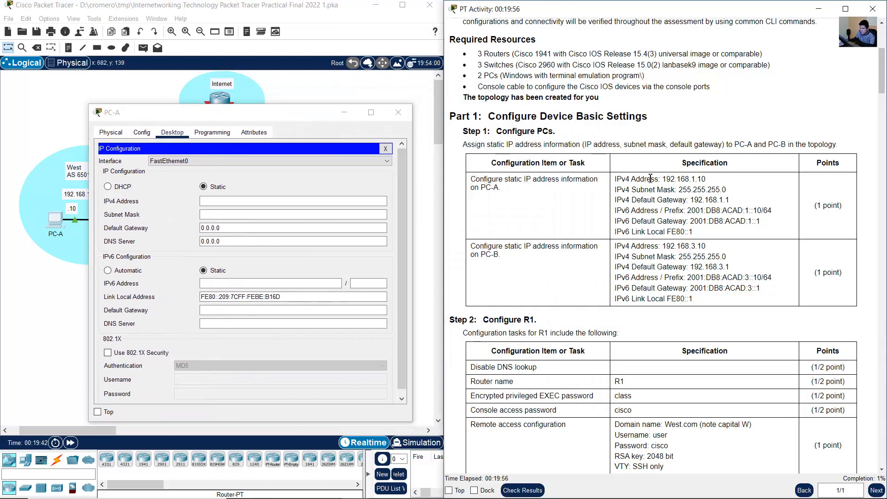
pyautogui.moveTo(645, 179); pyautogui.dragTo(693, 232)
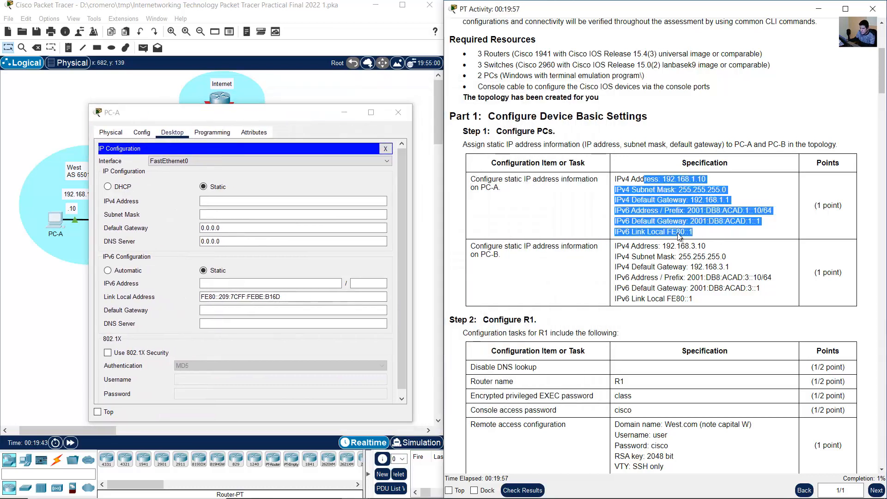
pyautogui.click(319, 202)
pyautogui.write('192.16')
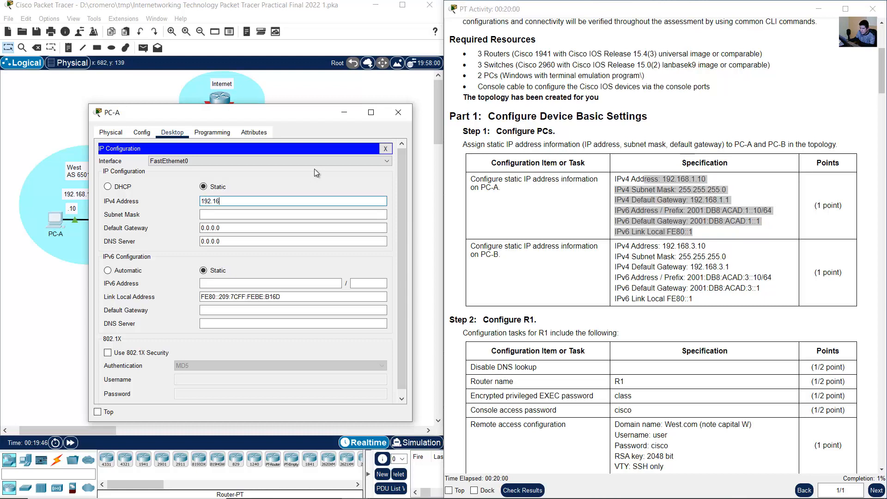
pyautogui.write('8.1.10')
pyautogui.press('Tab')
pyautogui.press('Tab')
pyautogui.write('192.16')
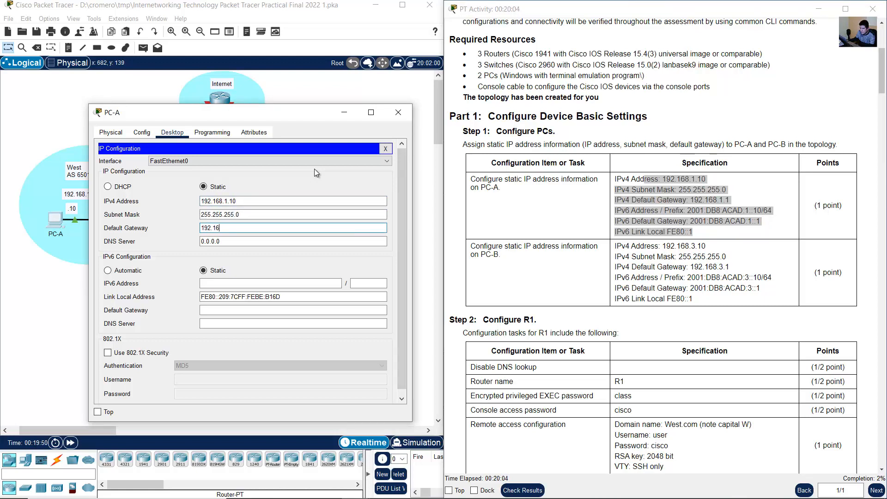
pyautogui.write('8.1.1')
pyautogui.press('Tab')
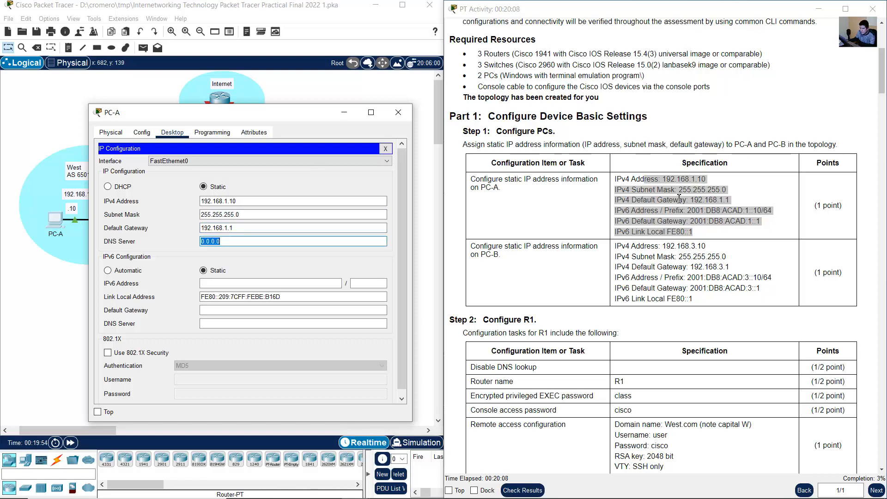
# - Set PC-A's static IPv6 address to 2001:db8:acad:1::10 with a prefix length of 64
pyautogui.click(639, 211)
pyautogui.moveTo(621, 211); pyautogui.dragTo(772, 212)
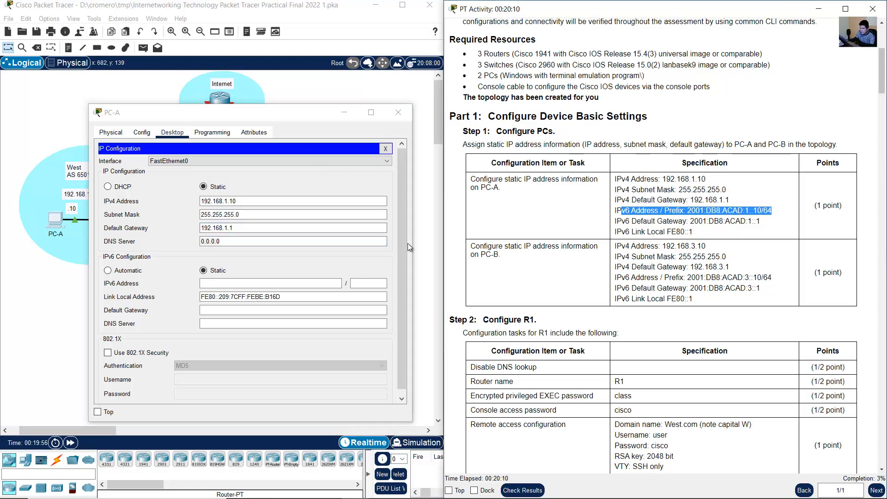
pyautogui.click(285, 206)
pyautogui.write('2001')
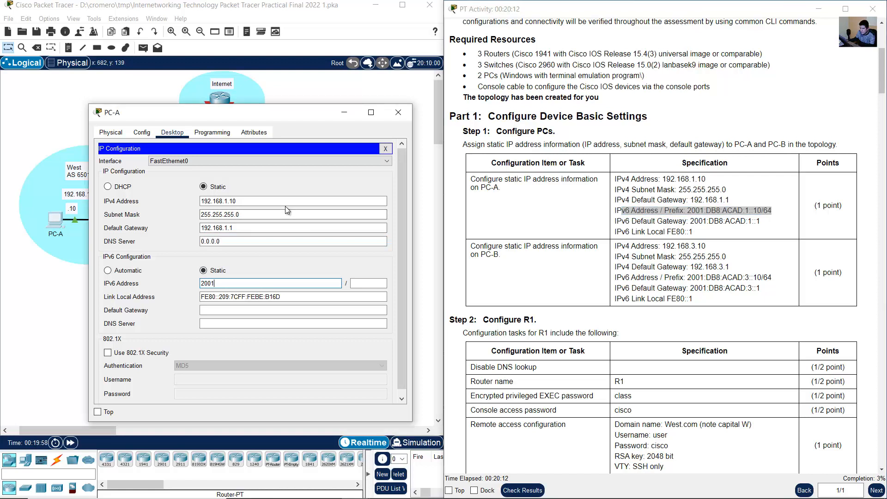
pyautogui.write(':db8:acad:1::10')
pyautogui.press('Tab')
pyautogui.write('64')
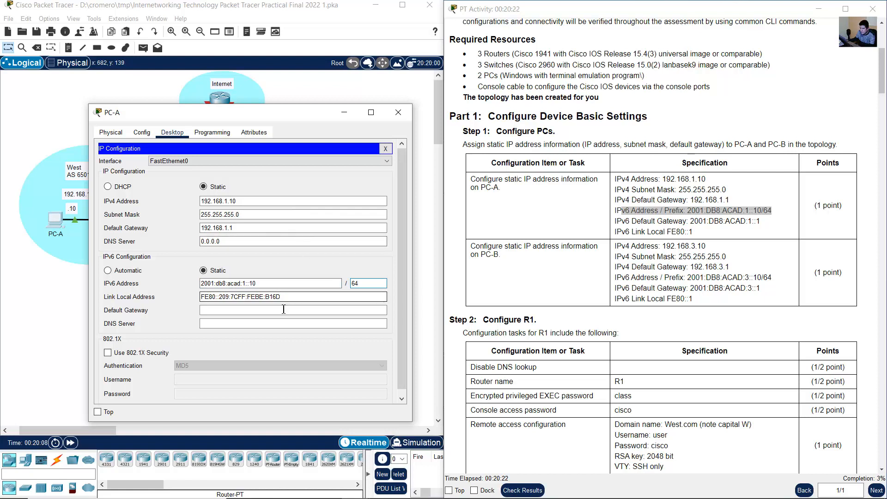
# - Examine the IPv6 default gateway and link-local lines in PC-A's specification, highlighting both
pyautogui.click(693, 226)
pyautogui.moveTo(689, 221); pyautogui.dragTo(761, 222)
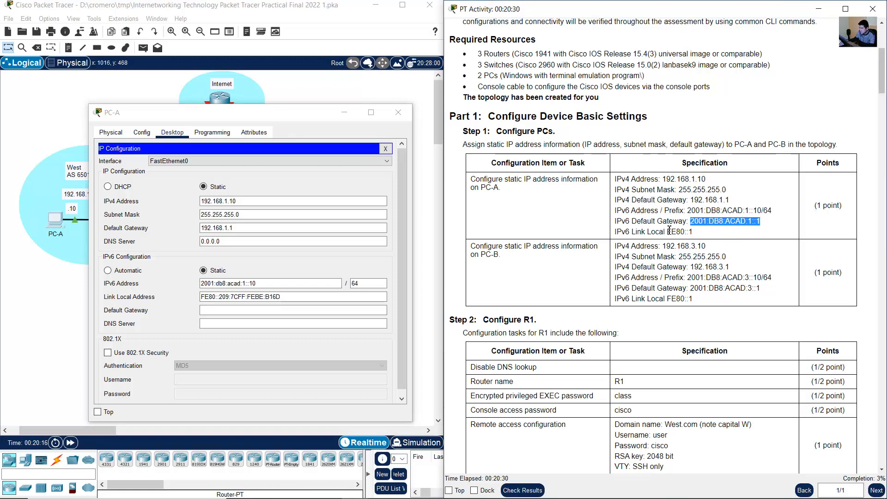
pyautogui.moveTo(667, 231); pyautogui.dragTo(695, 233)
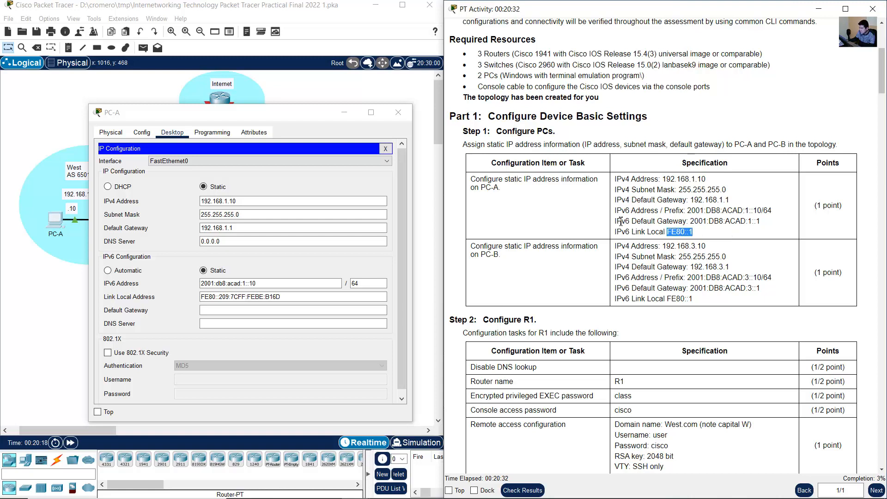
pyautogui.moveTo(621, 221); pyautogui.dragTo(699, 234)
pyautogui.click(669, 231)
pyautogui.moveTo(649, 222); pyautogui.dragTo(714, 235)
pyautogui.click(677, 231)
# - Compare PC-A's IPv6 gateway requirements with R1's G0/1 unicast and link-local addresses in Step 2 and R1's place in the topology
pyautogui.scroll(-5, 680, 236)
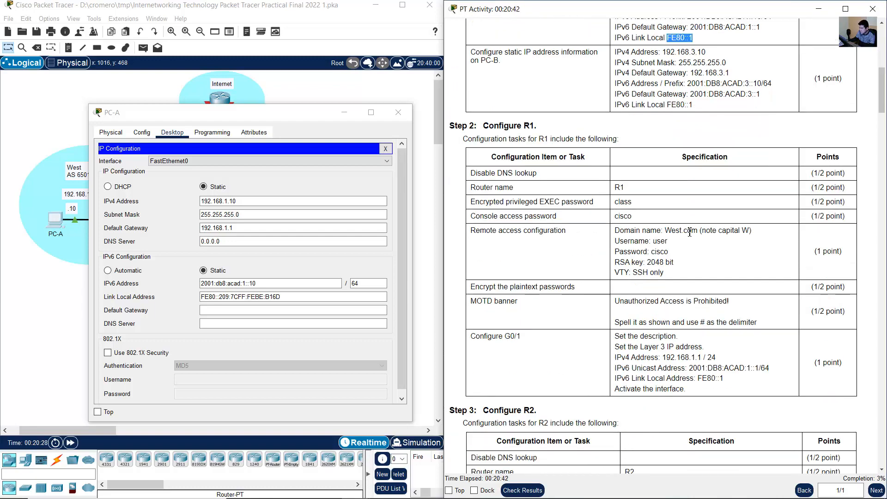
pyautogui.scroll(-2, 693, 259)
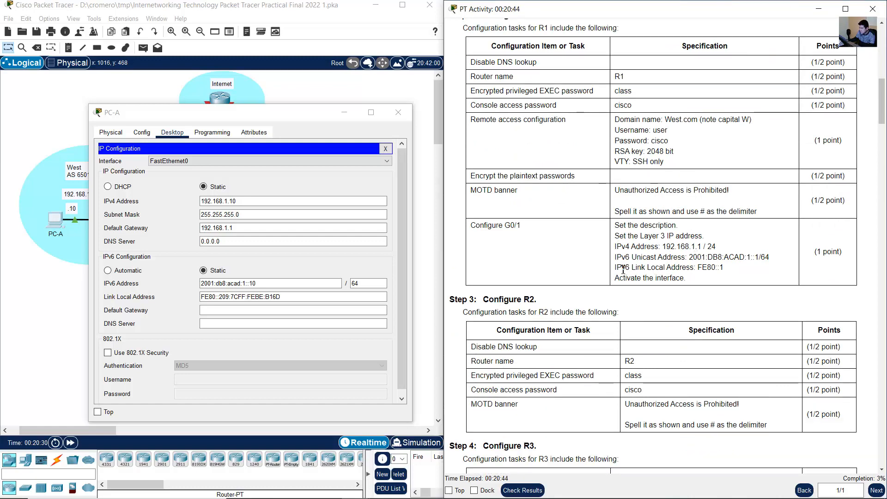
pyautogui.moveTo(622, 268); pyautogui.dragTo(723, 268)
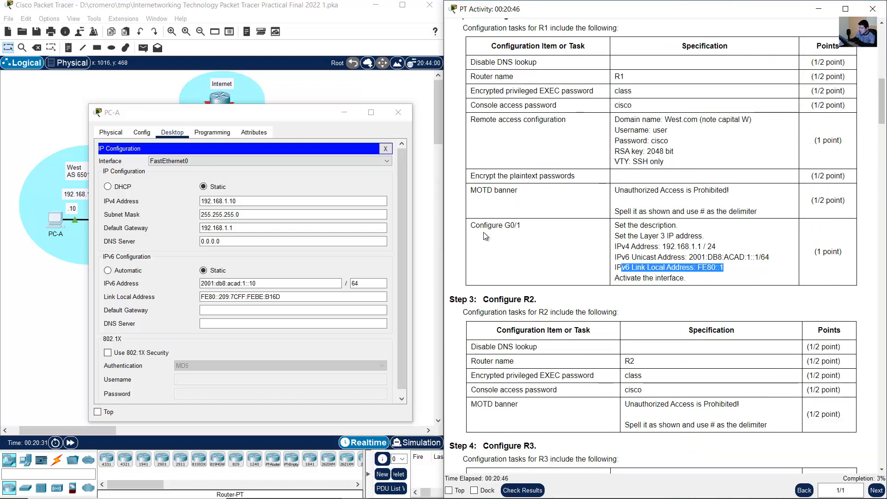
pyautogui.moveTo(479, 225); pyautogui.dragTo(522, 226)
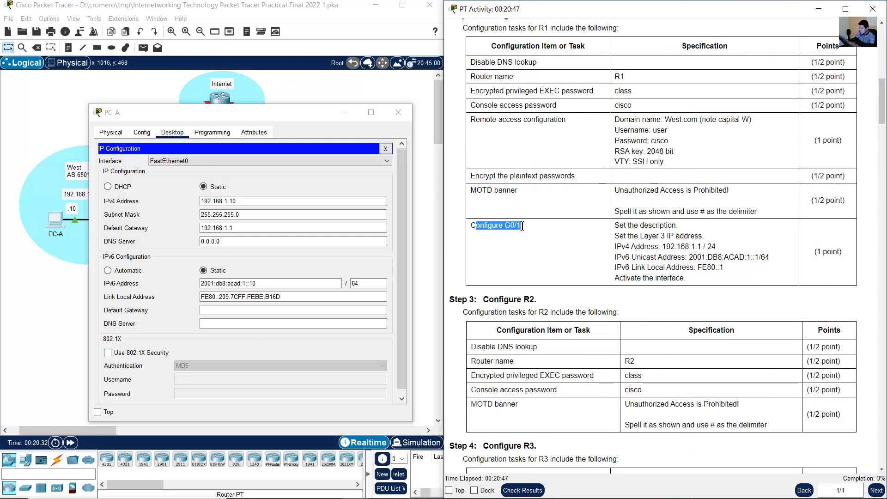
pyautogui.doubleClick(619, 77)
pyautogui.click(49, 129)
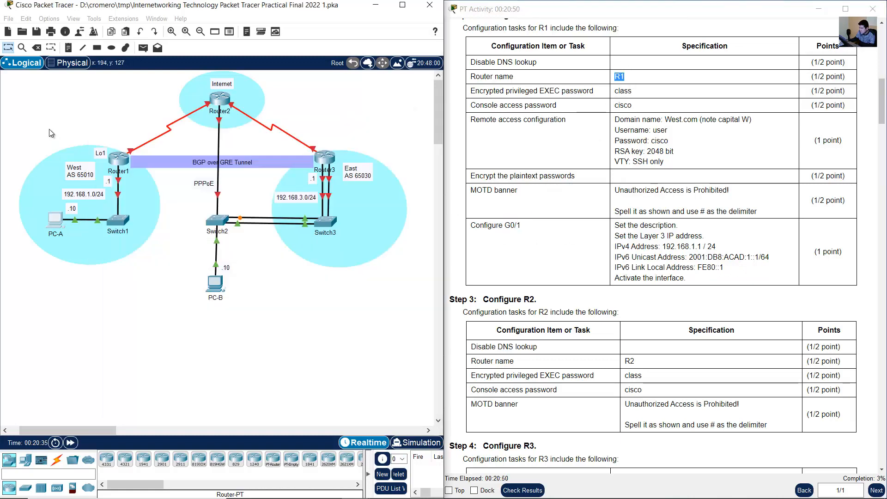
pyautogui.click(110, 147)
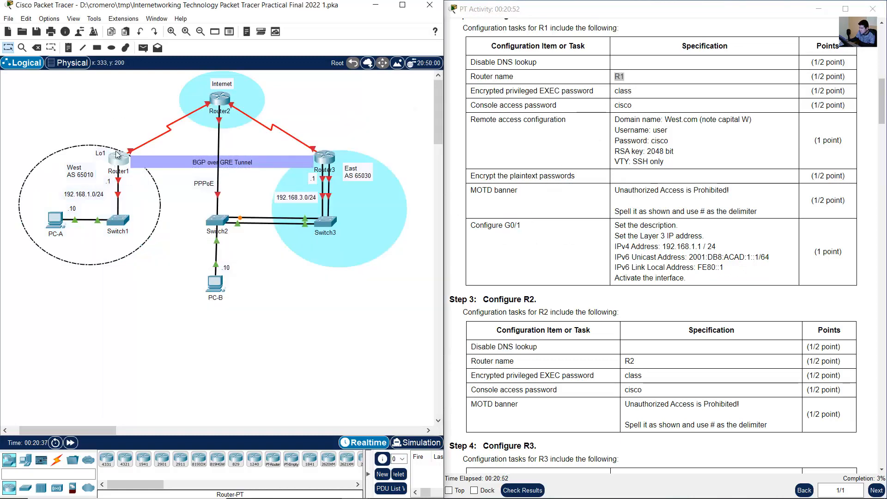
pyautogui.click(47, 147)
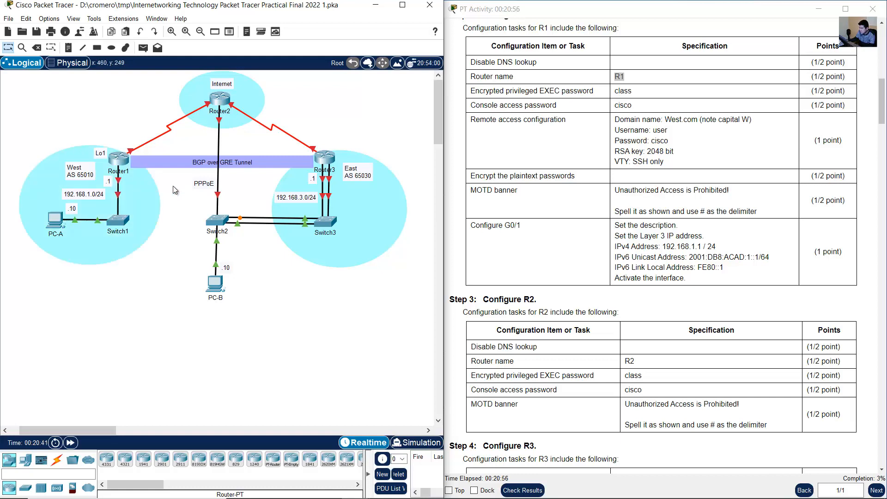
pyautogui.moveTo(117, 182)
pyautogui.moveTo(615, 258); pyautogui.dragTo(765, 262)
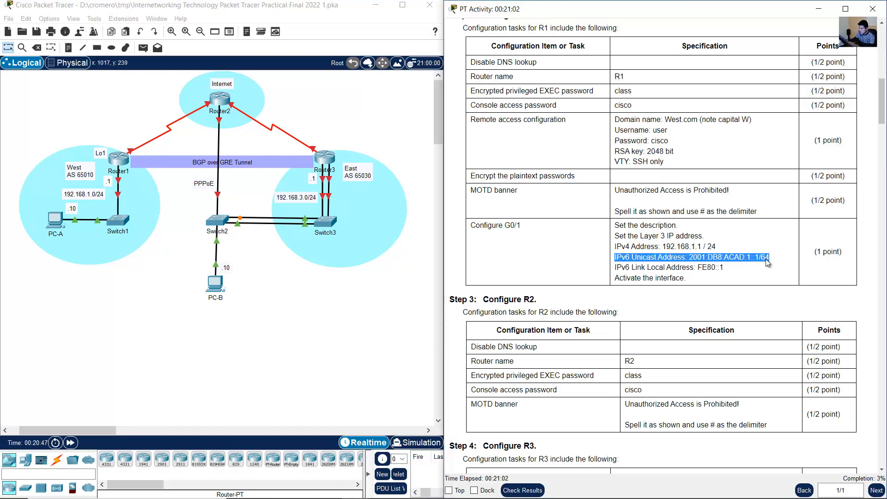
pyautogui.moveTo(615, 267); pyautogui.dragTo(723, 268)
# - Return to Step 1 and check which device the IPv6 default gateway and link-local lines are assigned to
pyautogui.scroll(6, 726, 254)
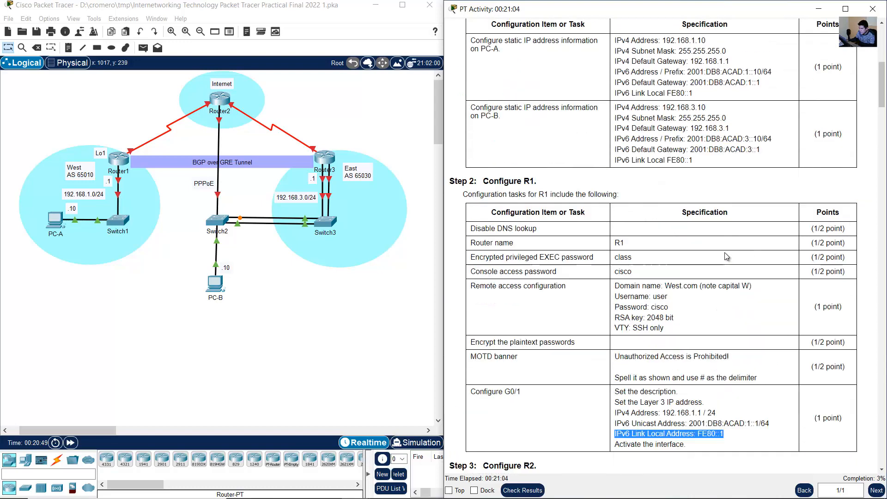
pyautogui.scroll(1, 682, 279)
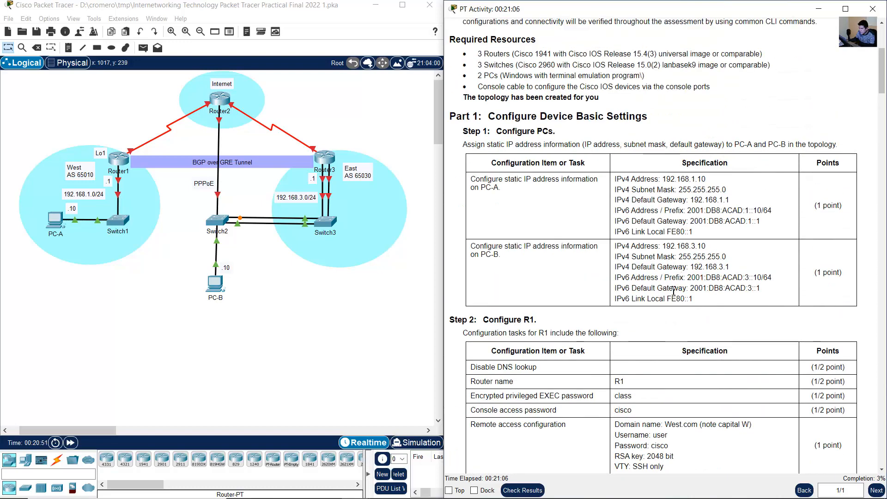
pyautogui.scroll(4, 675, 282)
pyautogui.moveTo(615, 343); pyautogui.dragTo(693, 343)
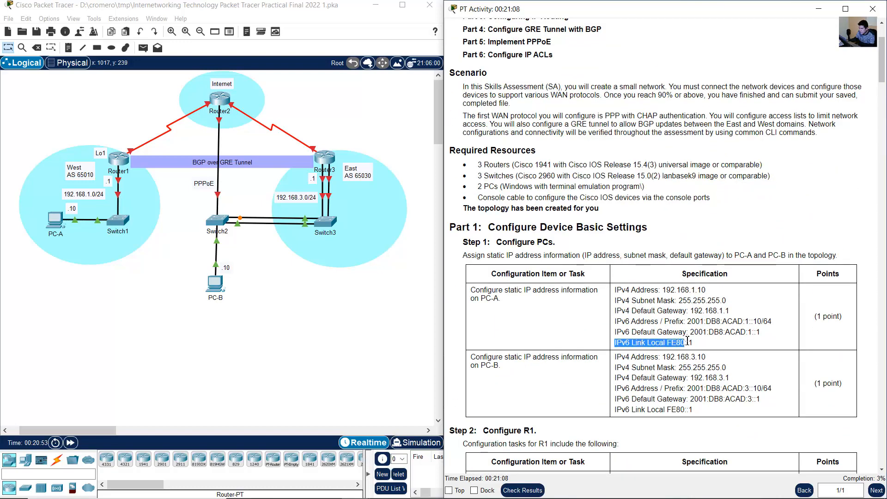
pyautogui.scroll(-2, 695, 338)
pyautogui.moveTo(644, 277); pyautogui.dragTo(761, 277)
pyautogui.click(701, 285)
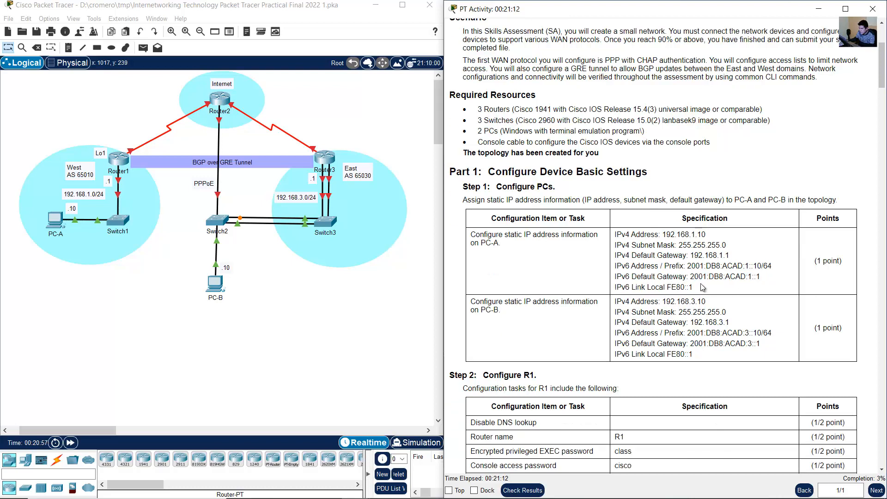
pyautogui.moveTo(694, 288); pyautogui.dragTo(623, 291)
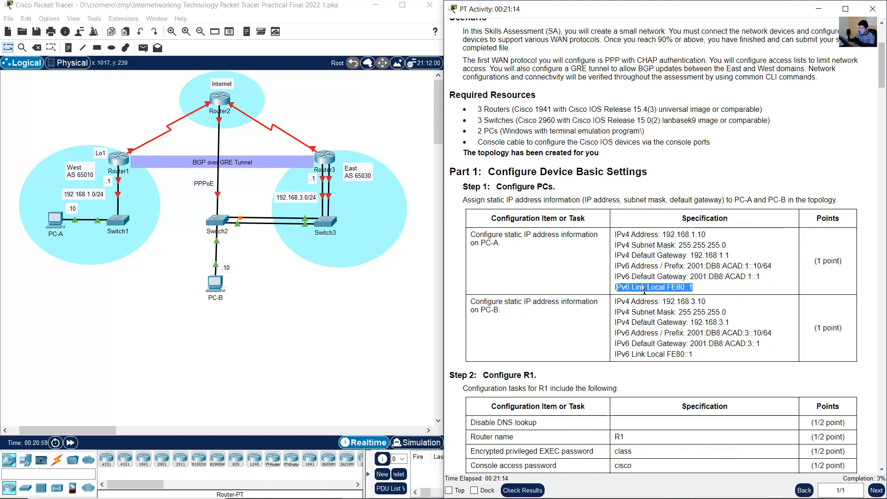
pyautogui.moveTo(500, 243); pyautogui.dragTo(476, 244)
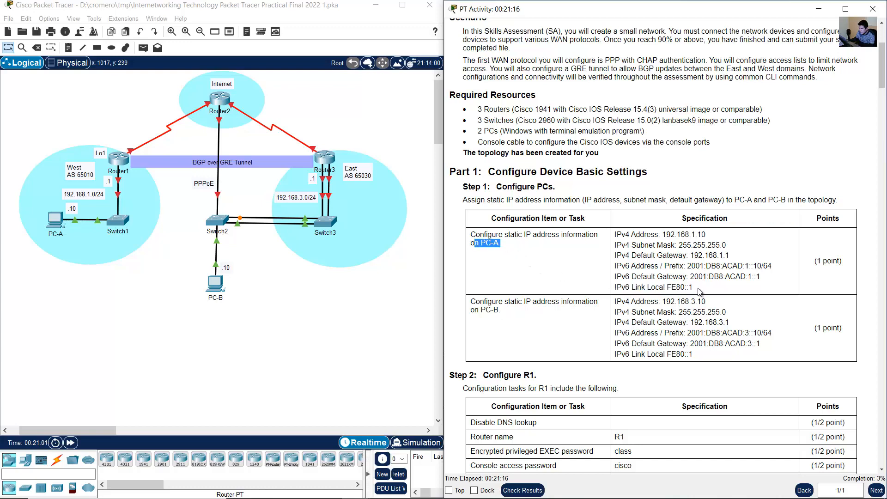
pyautogui.moveTo(695, 289); pyautogui.dragTo(613, 288)
# - Recheck the link-local address specified for interface G0/1 in R1's Step 2 tasks, highlighting the interface and router name
pyautogui.scroll(-3, 576, 254)
pyautogui.scroll(-5, 576, 254)
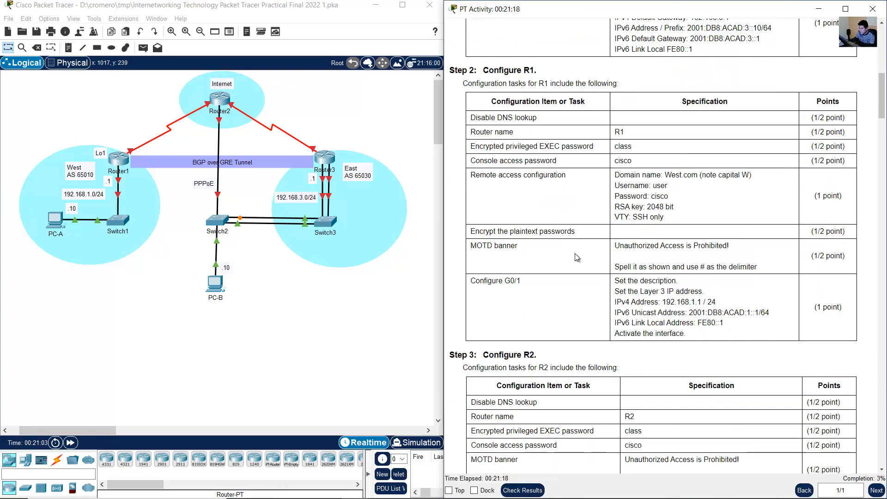
pyautogui.moveTo(720, 212); pyautogui.dragTo(609, 212)
pyautogui.click(524, 171)
pyautogui.moveTo(523, 171); pyautogui.dragTo(474, 173)
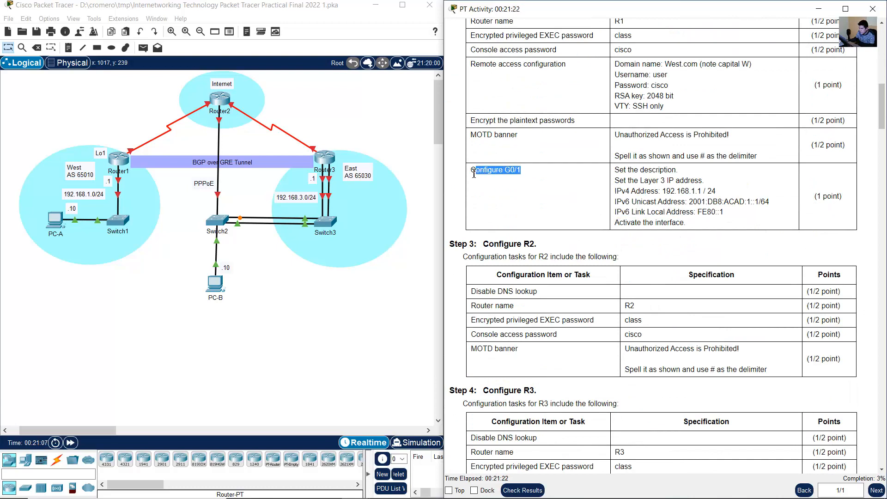
pyautogui.scroll(1, 474, 176)
pyautogui.moveTo(631, 81); pyautogui.dragTo(609, 84)
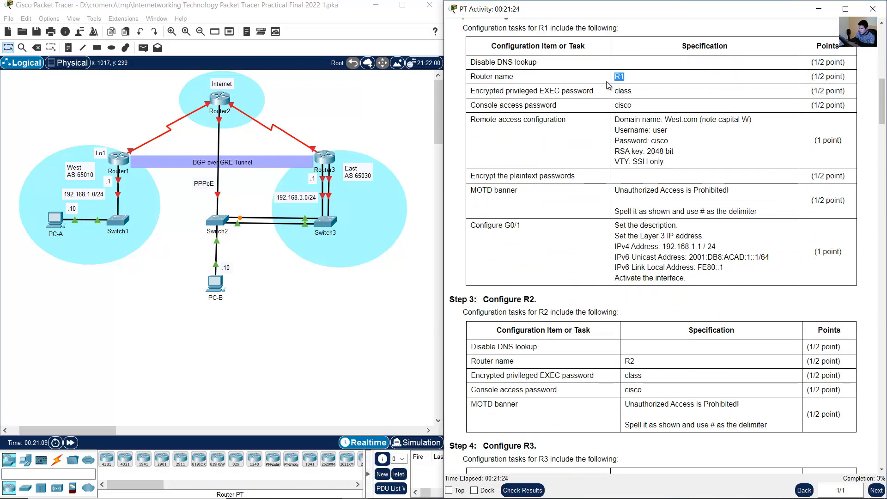
pyautogui.click(119, 122)
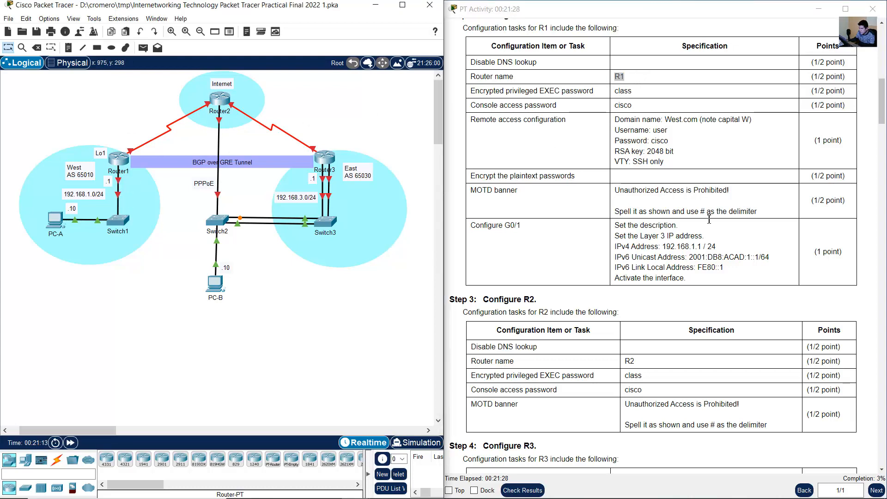
pyautogui.moveTo(724, 267); pyautogui.dragTo(612, 272)
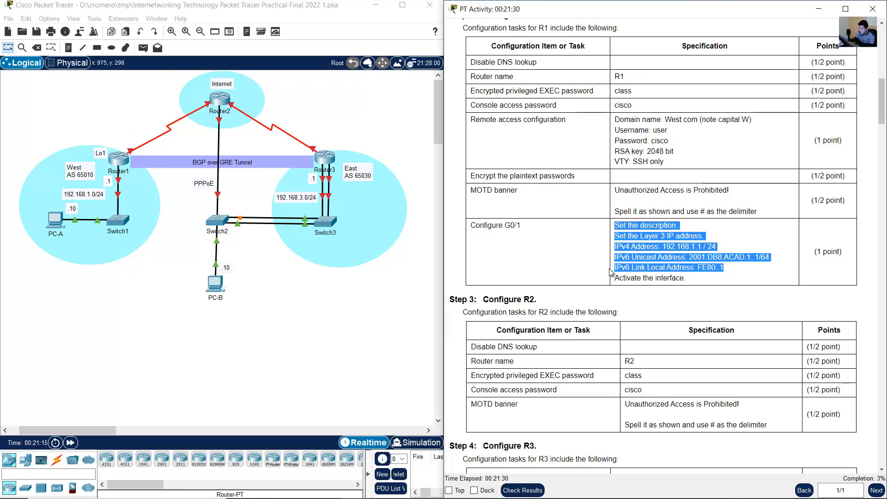
pyautogui.click(675, 267)
pyautogui.moveTo(738, 271); pyautogui.dragTo(620, 269)
# - Review the IPv6 link-local line in PC-A's Step 1 specification again, highlighting its address
pyautogui.scroll(6, 621, 269)
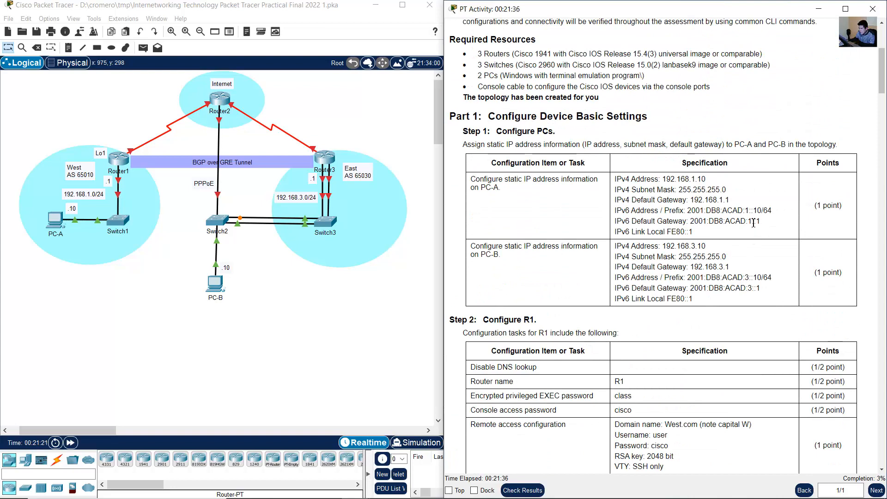
pyautogui.moveTo(689, 232); pyautogui.dragTo(618, 231)
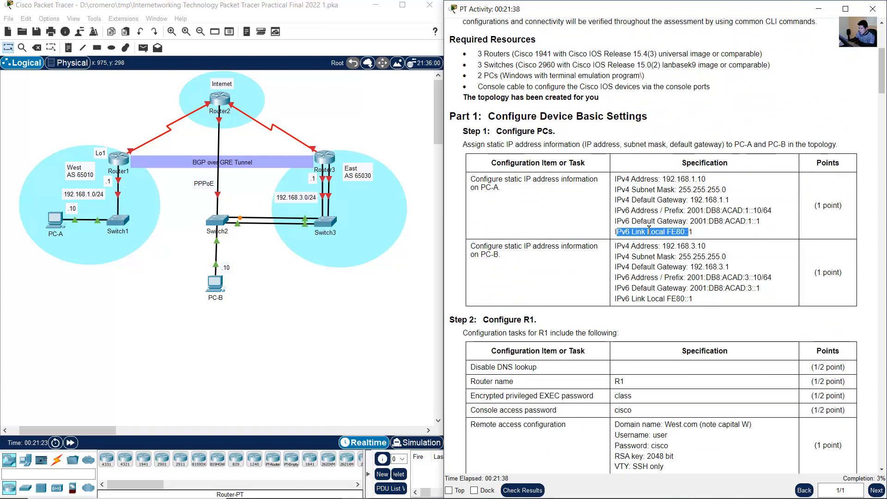
pyautogui.click(691, 232)
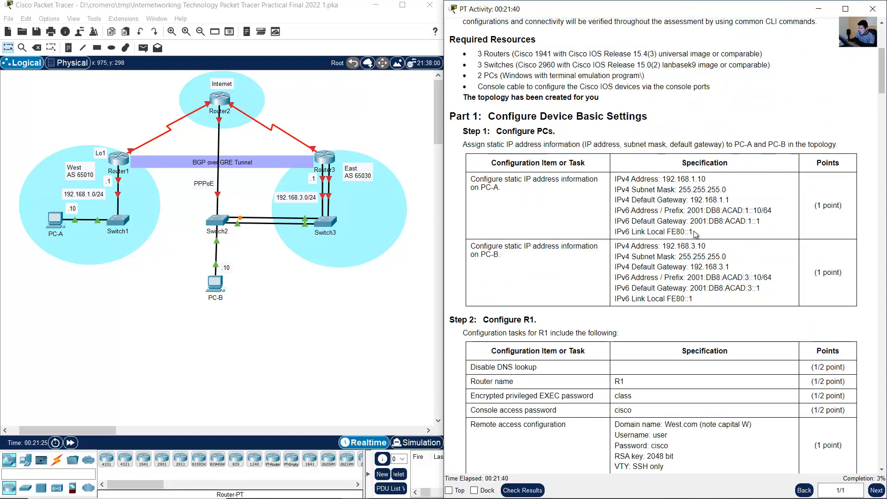
pyautogui.moveTo(693, 232); pyautogui.dragTo(665, 233)
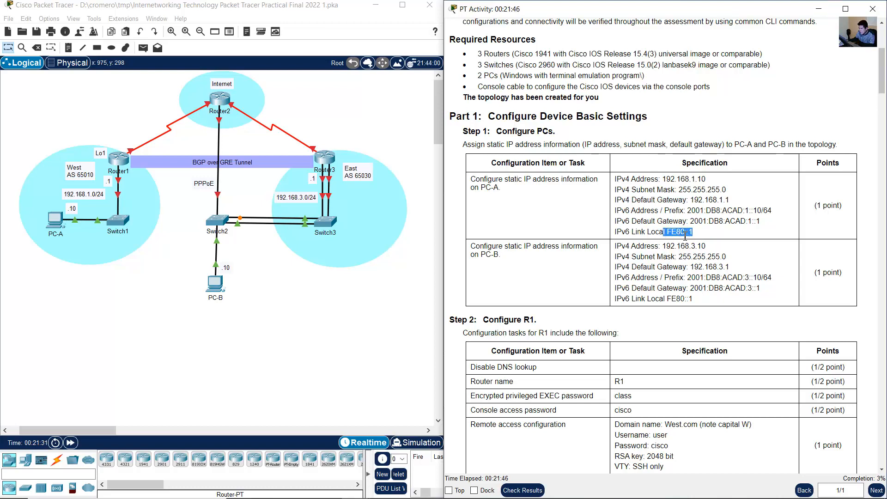
# - Reopen PC-A's IP Configuration settings from the topology
pyautogui.click(83, 303)
pyautogui.moveTo(83, 302); pyautogui.dragTo(6, 222)
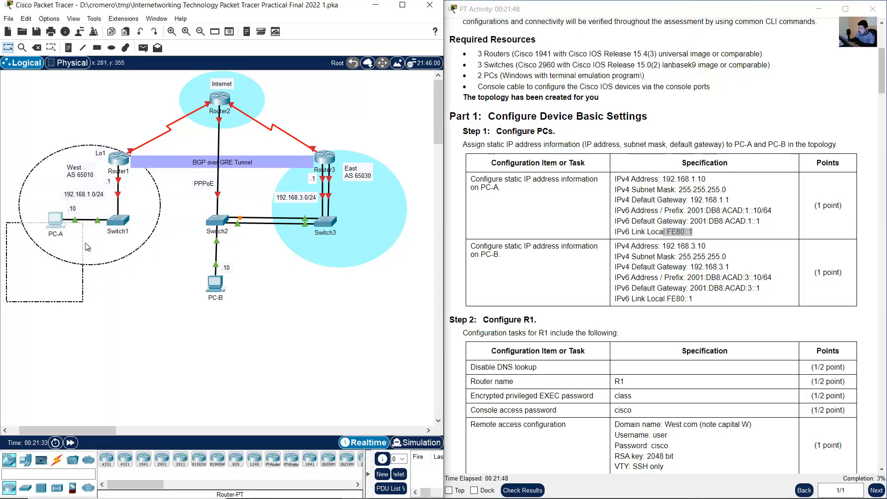
pyautogui.click(56, 223)
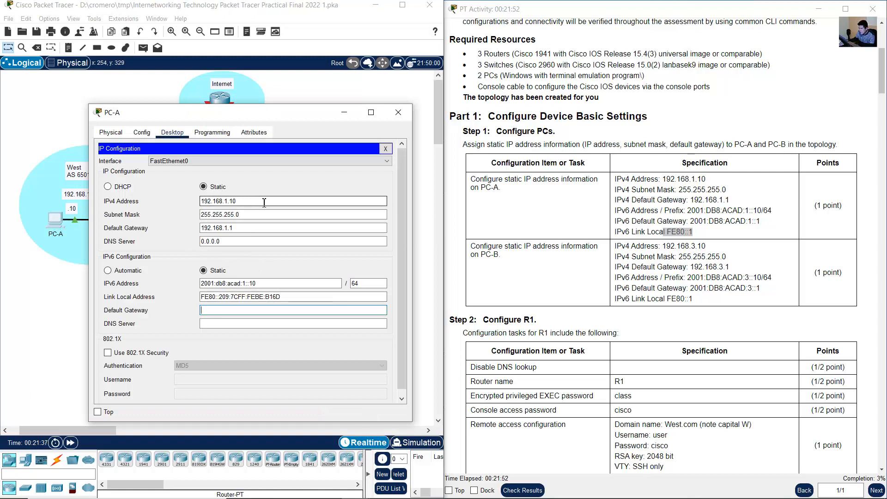
# - Set PC-A's IPv6 default gateway to fe80::1 and close its configuration window
pyautogui.write('fe80::1')
pyautogui.press('Tab')
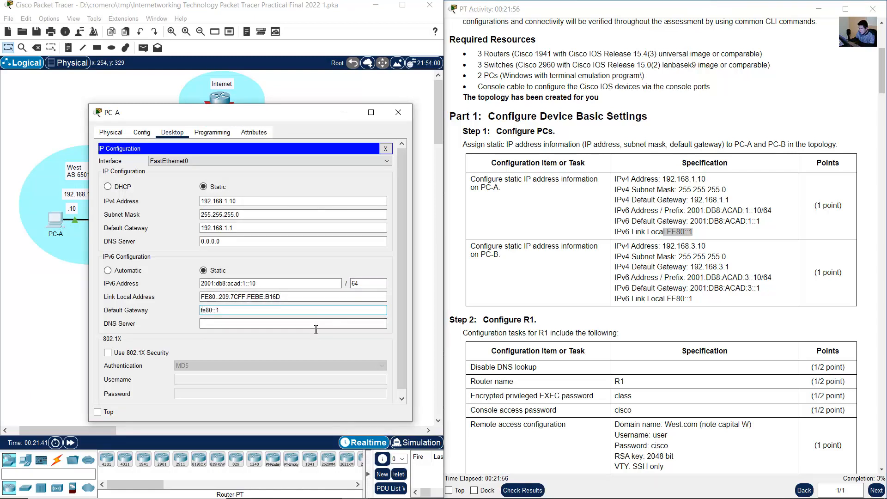
pyautogui.click(407, 111)
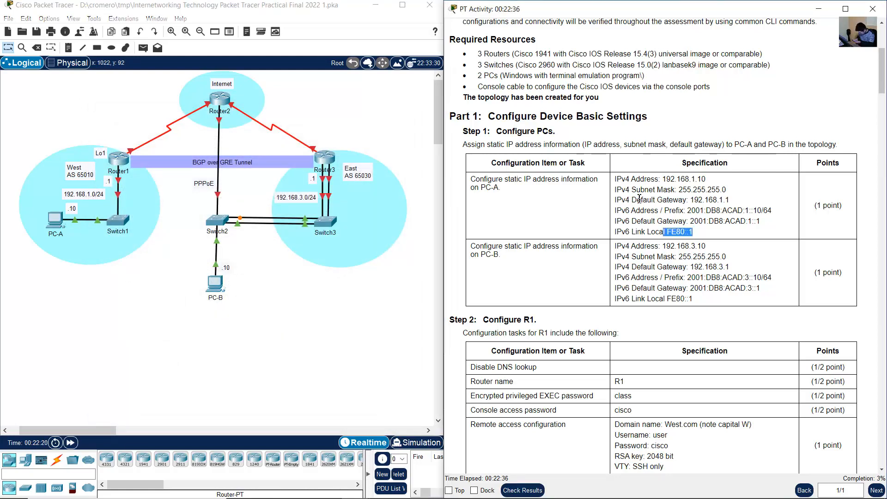
# - Check PC-B's addressing specification in Step 1 and open PC-B's IP Configuration beside the instructions
pyautogui.click(639, 200)
pyautogui.moveTo(491, 250); pyautogui.dragTo(754, 303)
pyautogui.click(660, 285)
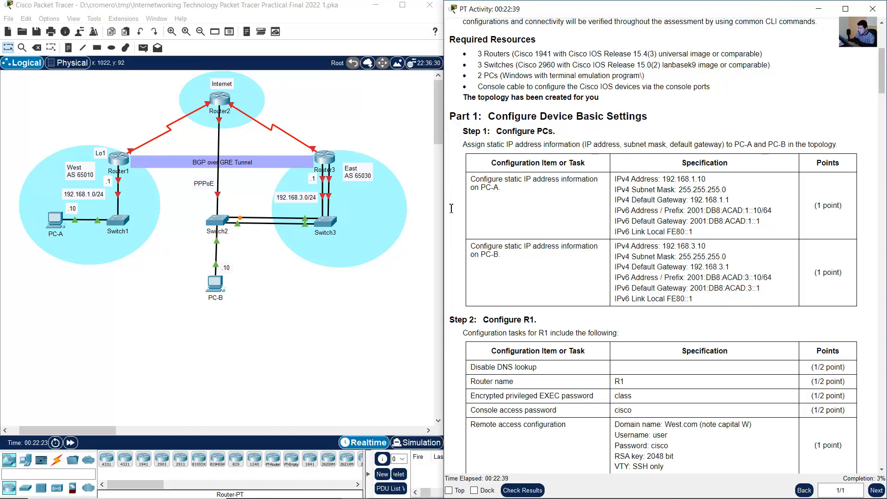
pyautogui.click(215, 284)
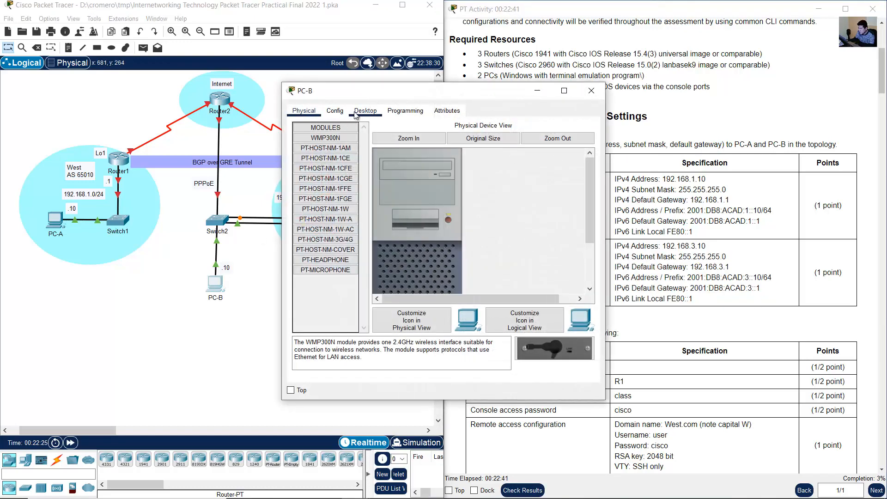
pyautogui.click(364, 111)
pyautogui.click(329, 135)
pyautogui.moveTo(358, 96); pyautogui.dragTo(170, 104)
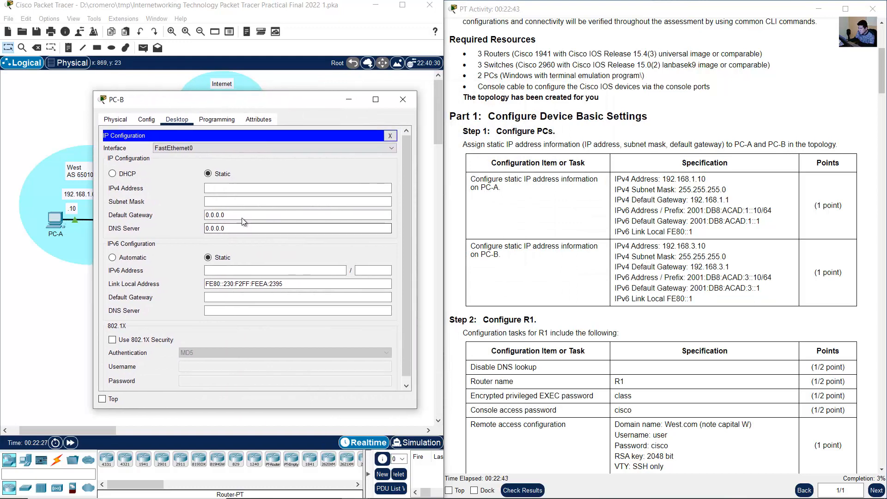
# - Assign PC-B the static IPv4 address 192.168.3.10, subnet mask 255.255.255.0 and default gateway 192.168.3.1
pyautogui.click(256, 188)
pyautogui.write('192.168.3.10')
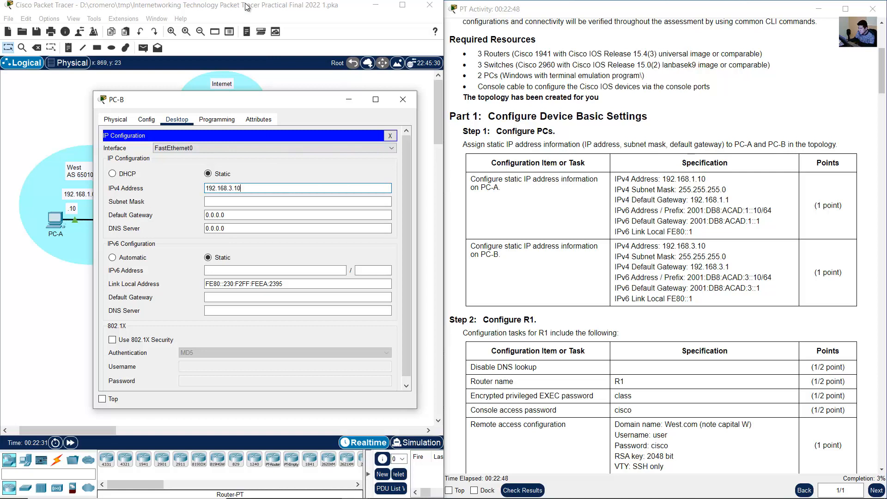
pyautogui.press('Tab')
pyautogui.press('Tab')
pyautogui.write('192')
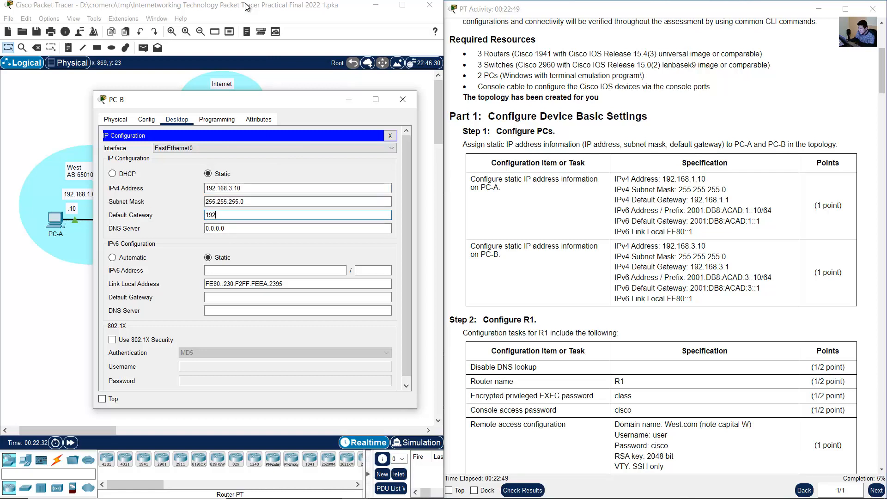
pyautogui.write('.168.')
pyautogui.press('Tab')
pyautogui.press('Tab')
pyautogui.press('Tab')
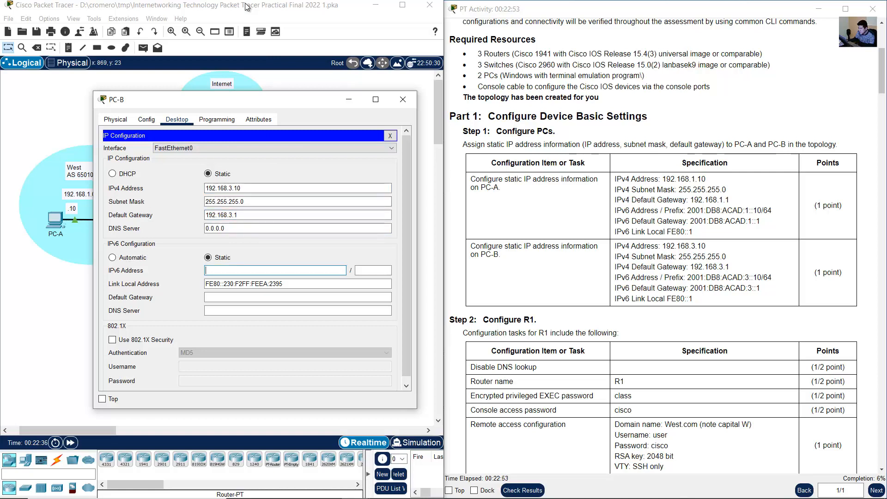
# - Set PC-B's IPv6 address to 2001:db8:acad:3::10 with prefix length 64
pyautogui.write('2001:db8:acad')
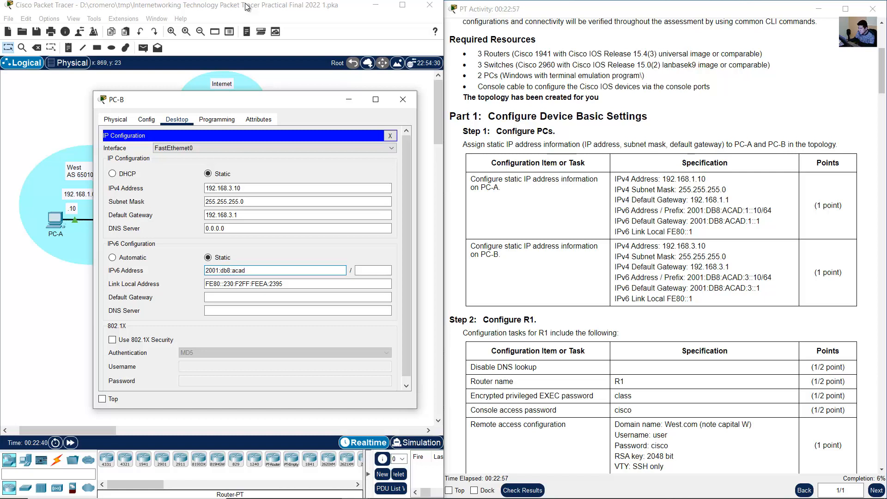
pyautogui.write(':3::10')
pyautogui.press('Tab')
pyautogui.write('6')
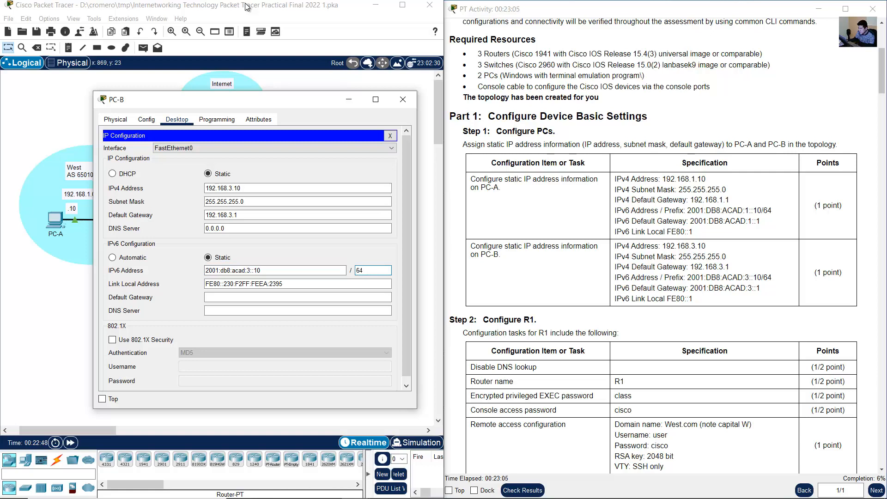
# - Set PC-B's IPv6 default gateway to fe80::1 and close its configuration window
pyautogui.press('Tab')
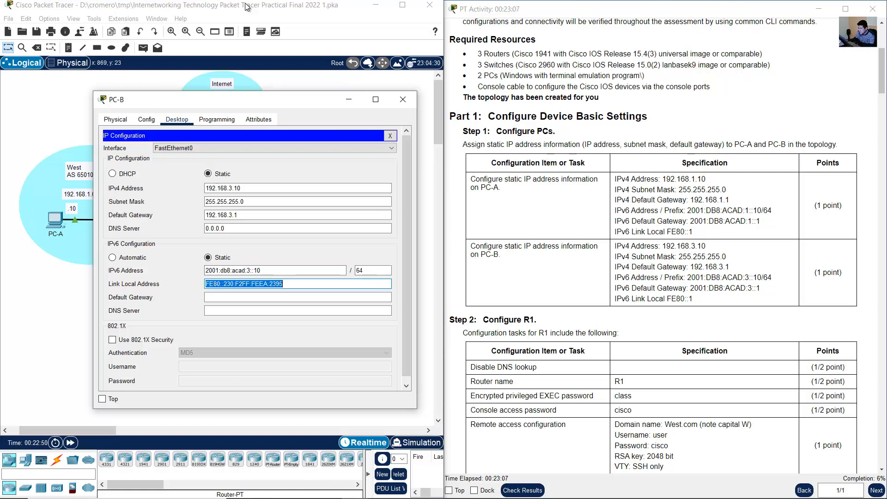
pyautogui.press('Tab')
pyautogui.write('fe')
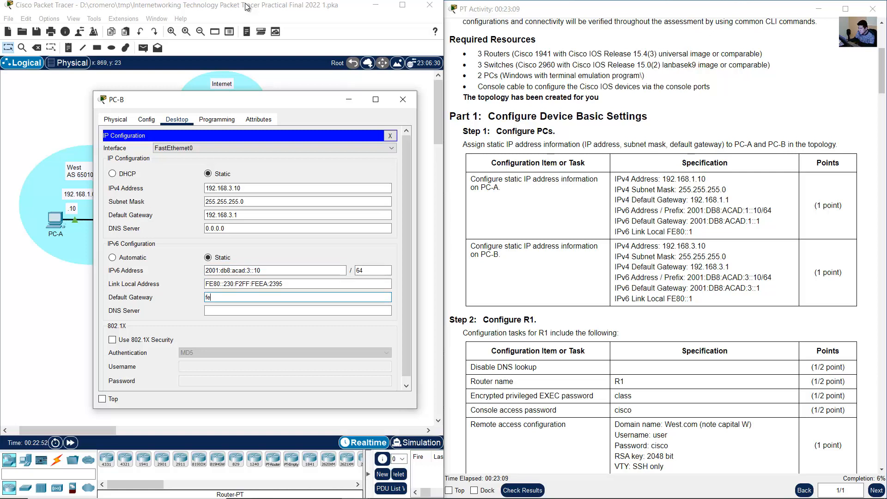
pyautogui.write('80::1')
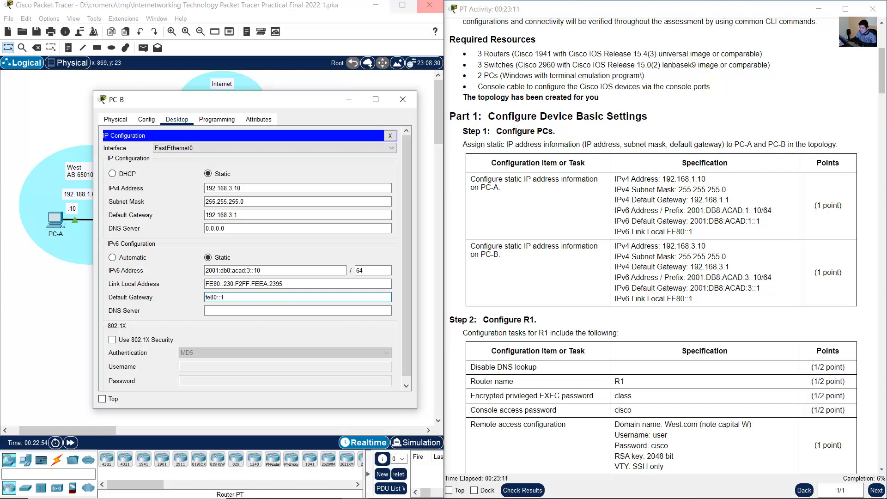
pyautogui.click(402, 100)
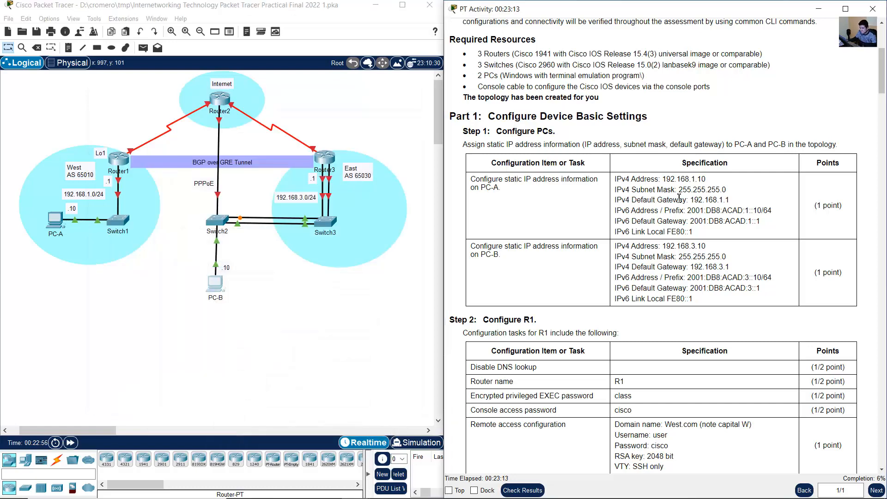
# - Bring up the R1 tasks in Step 2 and open a blank Notepad document, narrowed and placed beside them
pyautogui.scroll(-5, 677, 202)
pyautogui.moveTo(489, 98); pyautogui.dragTo(545, 99)
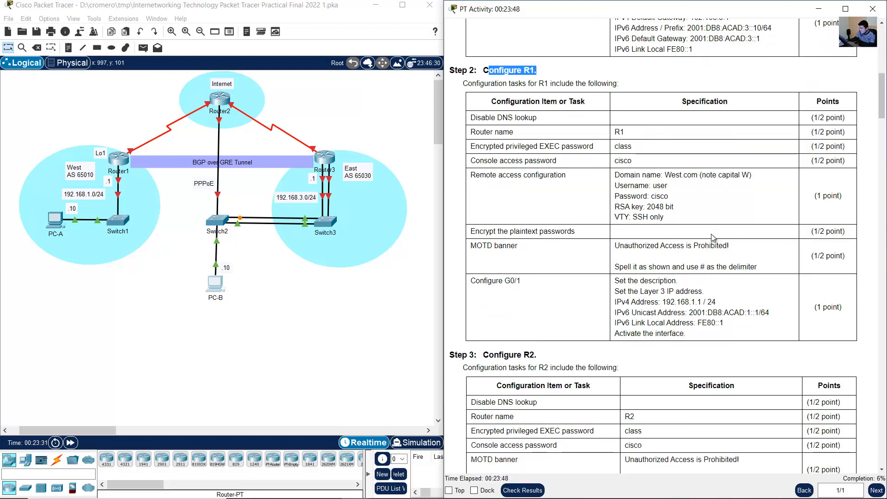
pyautogui.click(711, 237)
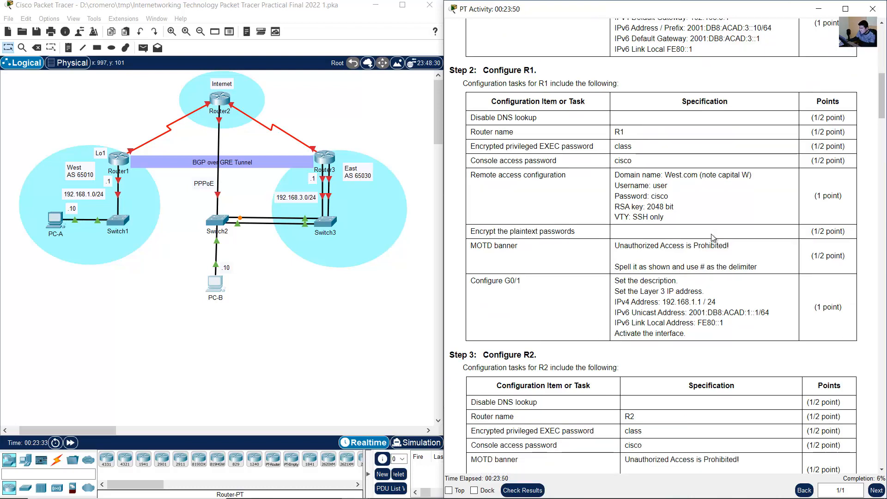
pyautogui.press('super')
pyautogui.write('note')
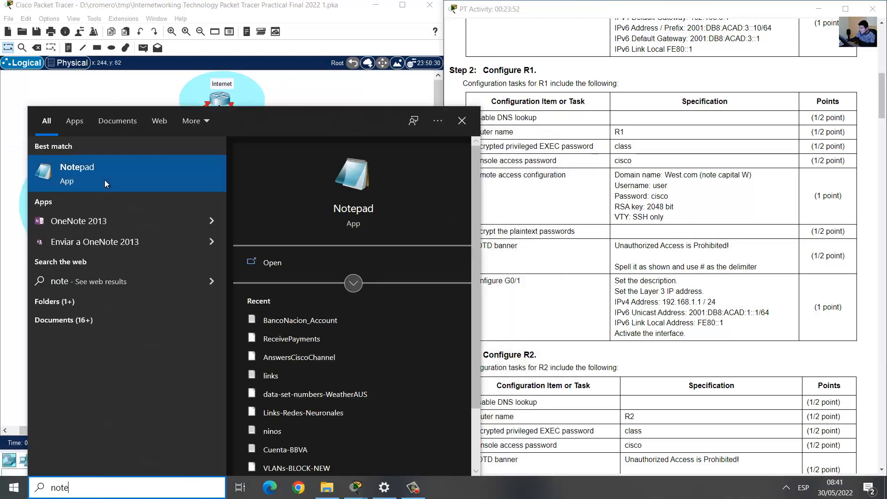
pyautogui.click(104, 181)
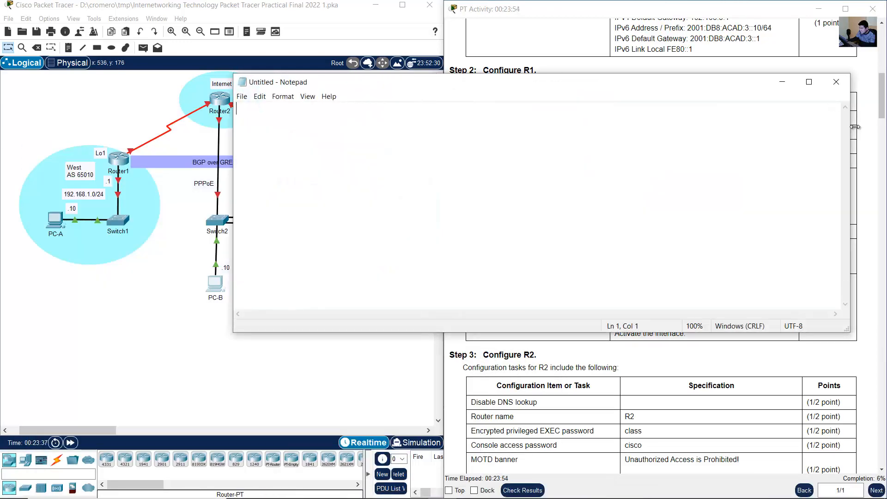
pyautogui.moveTo(851, 125); pyautogui.dragTo(574, 125)
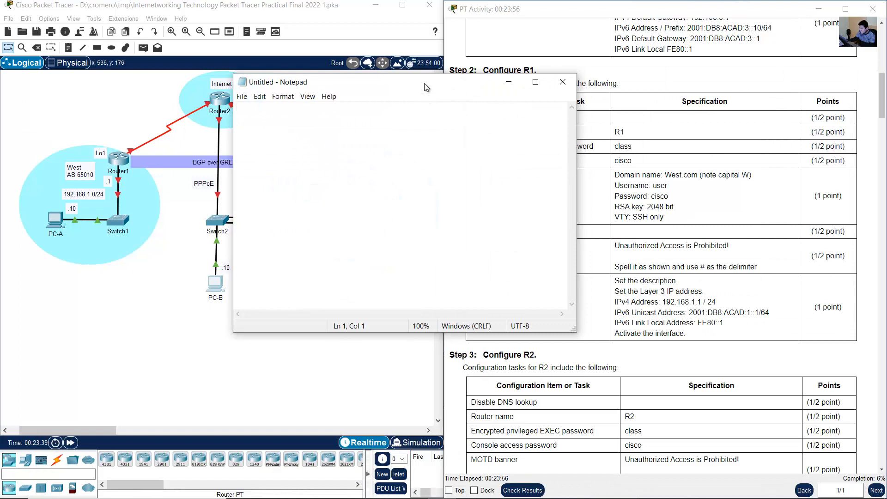
pyautogui.moveTo(424, 83); pyautogui.dragTo(282, 76)
# - Write the command "no ip domain lookup" in Notepad for the Disable DNS lookup task
pyautogui.click(656, 129)
pyautogui.moveTo(476, 117); pyautogui.dragTo(536, 117)
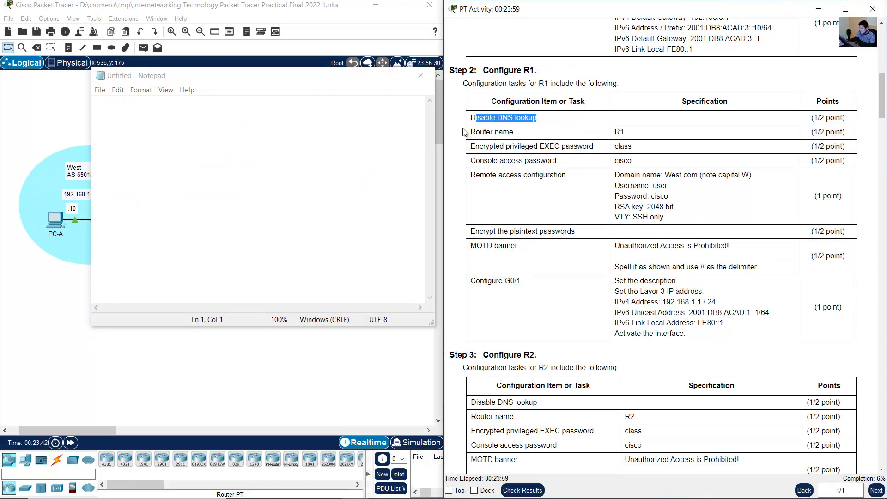
pyautogui.click(276, 154)
pyautogui.write('no ip doma')
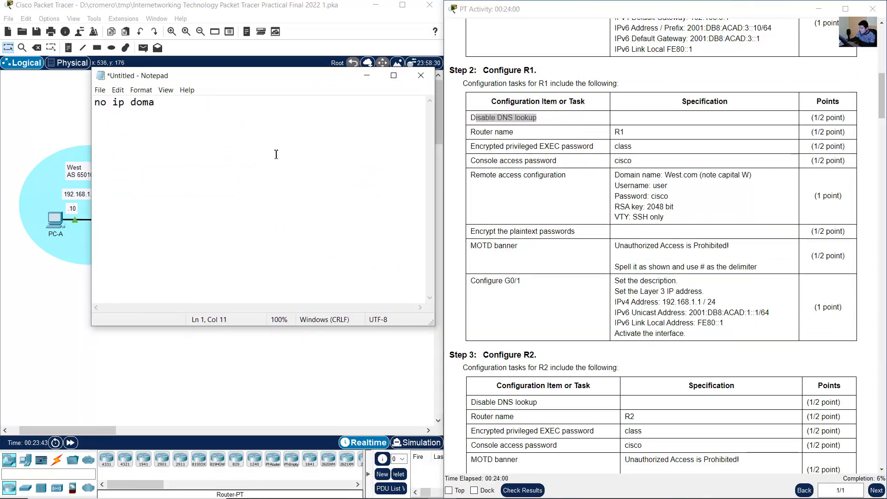
pyautogui.write('in lookup')
# - Add a "hostname" line without a router name to the Notepad script, leaving an empty line above it
pyautogui.moveTo(476, 133); pyautogui.dragTo(656, 133)
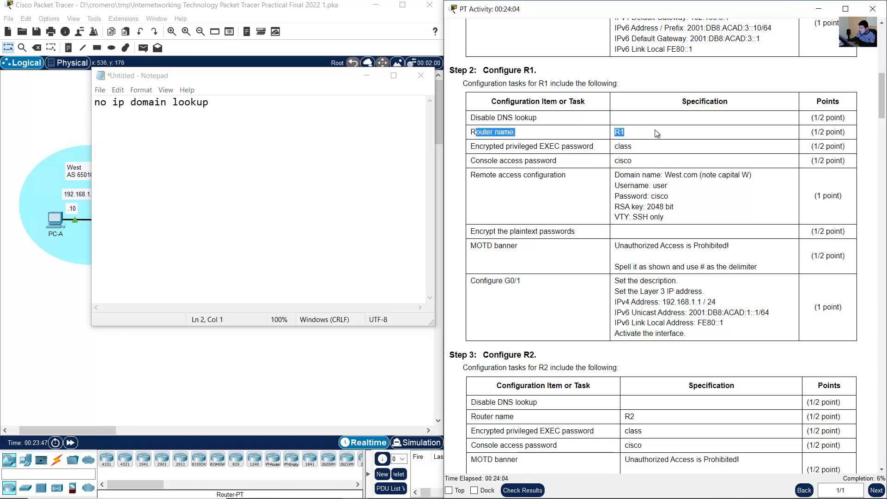
pyautogui.click(213, 124)
pyautogui.write('hostname')
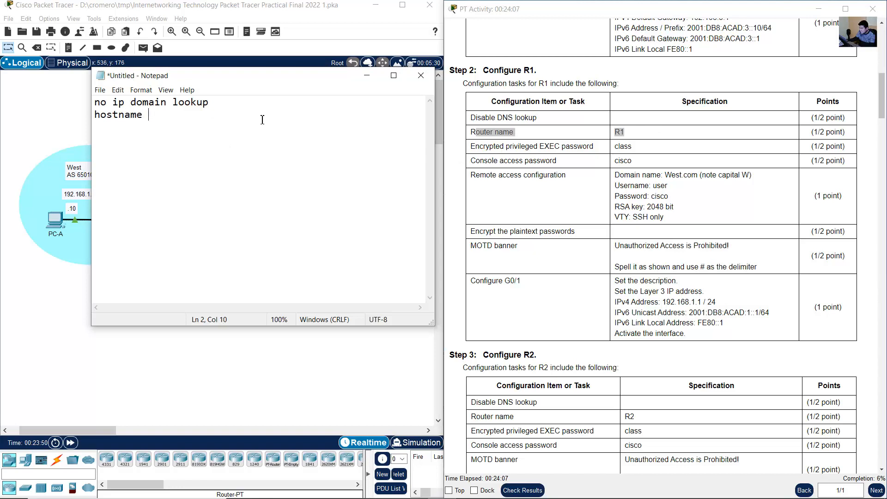
pyautogui.press('BackSpace')
pyautogui.press('Left')
pyautogui.press('Return')
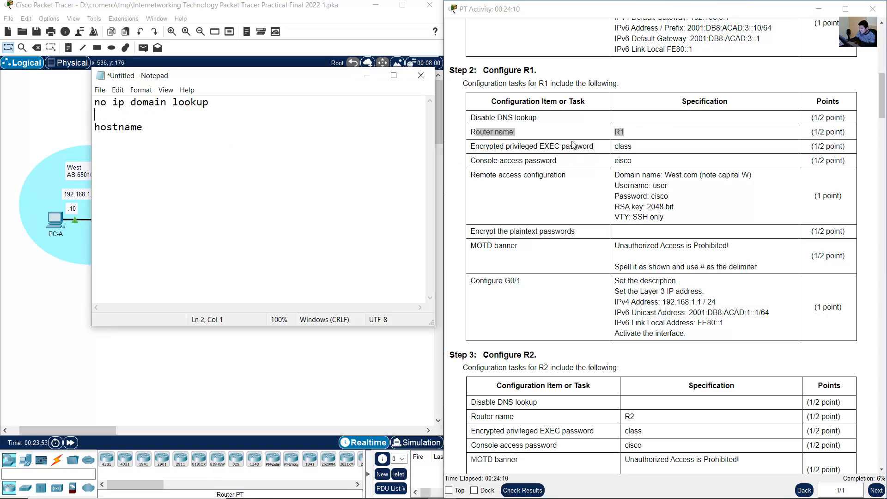
# - Add an "enable secret" command with the specified privileged EXEC password above the hostname line
pyautogui.click(573, 145)
pyautogui.moveTo(478, 149); pyautogui.dragTo(632, 147)
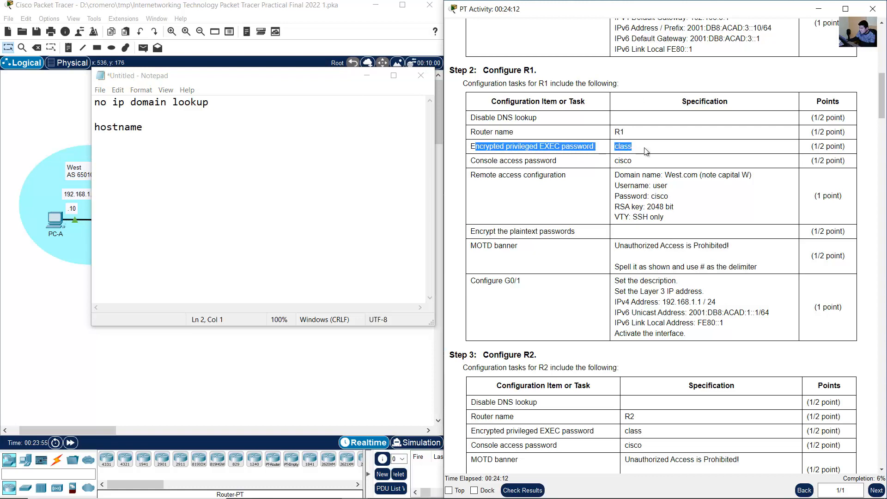
pyautogui.click(182, 121)
pyautogui.press('Up')
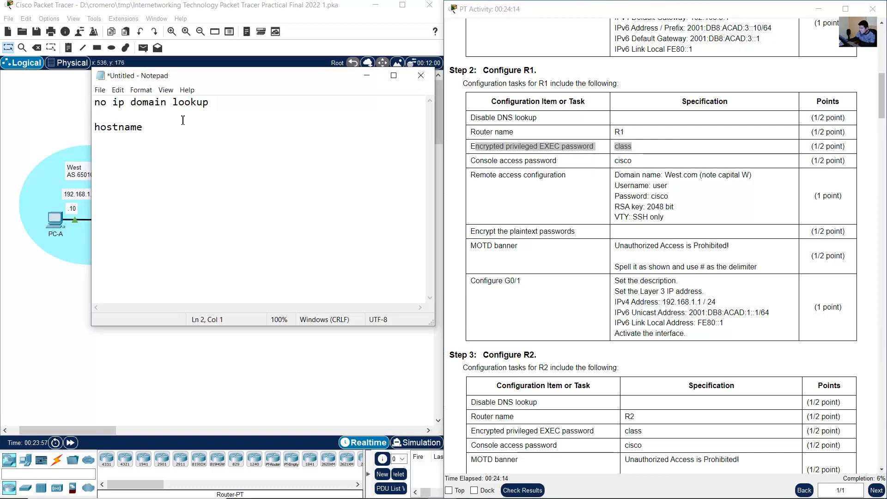
pyautogui.write('enable secret c')
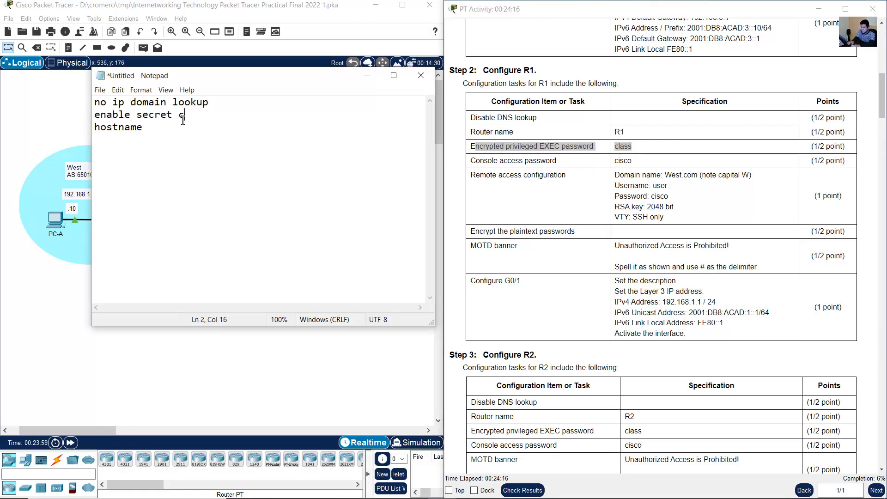
pyautogui.write('lass')
pyautogui.press('Return')
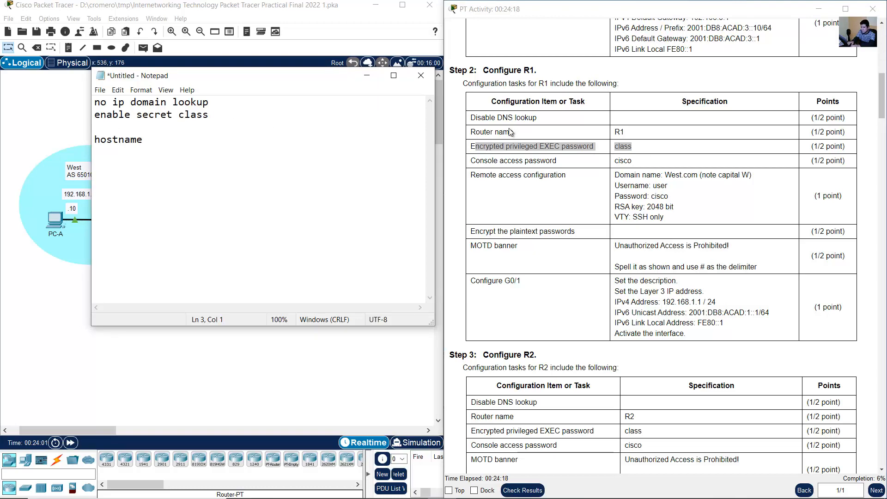
# - Check the console access task and add the command "line console 0" above the hostname line
pyautogui.click(497, 160)
pyautogui.moveTo(491, 161); pyautogui.dragTo(631, 162)
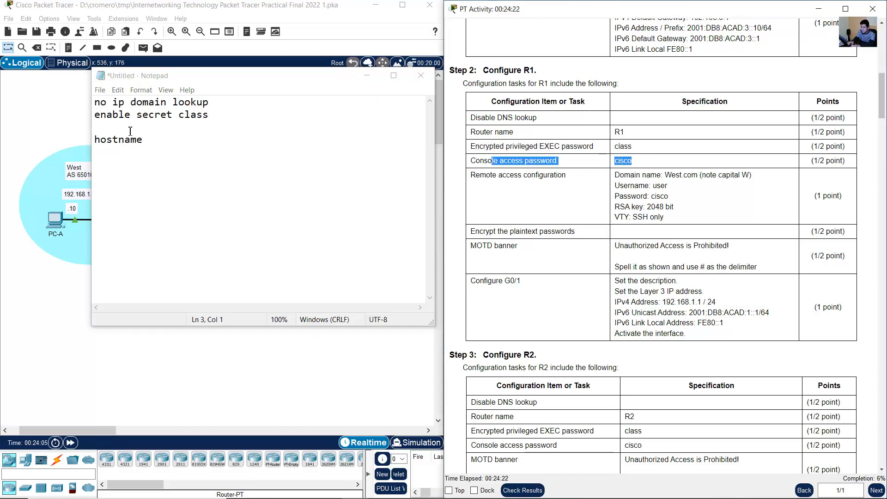
pyautogui.click(130, 131)
pyautogui.write('line con sole 0')
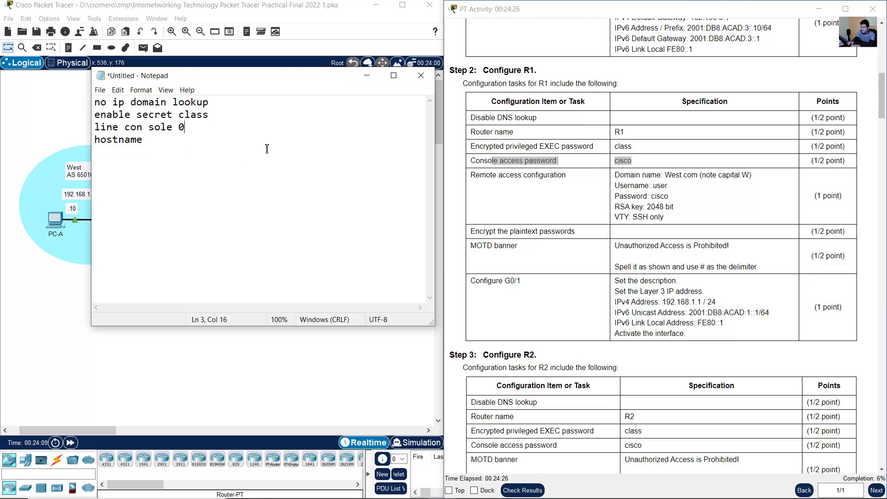
pyautogui.press('BackSpace')
pyautogui.press('BackSpace')
pyautogui.press('BackSpace')
pyautogui.press('BackSpace')
pyautogui.press('BackSpace')
pyautogui.press('BackSpace')
pyautogui.press('BackSpace')
pyautogui.write('sole 0')
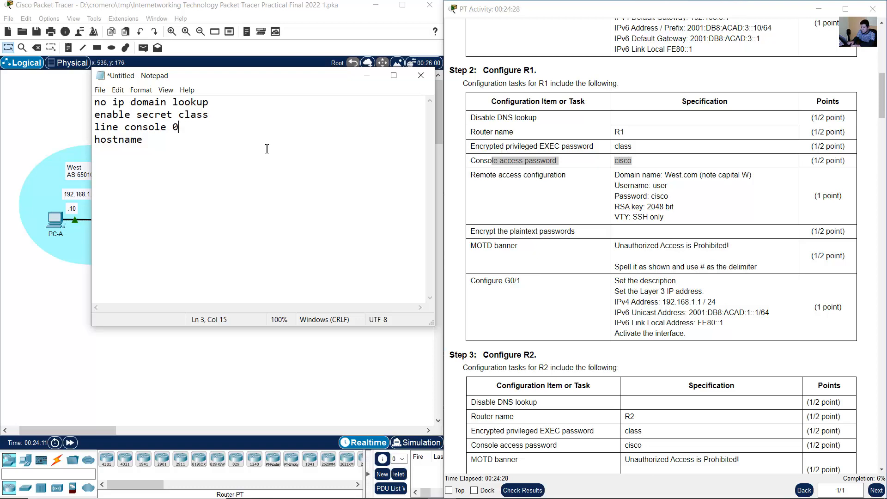
# - Add the "password" command with the specified console password and a "login" command beneath the console line
pyautogui.press('Return')
pyautogui.write('password')
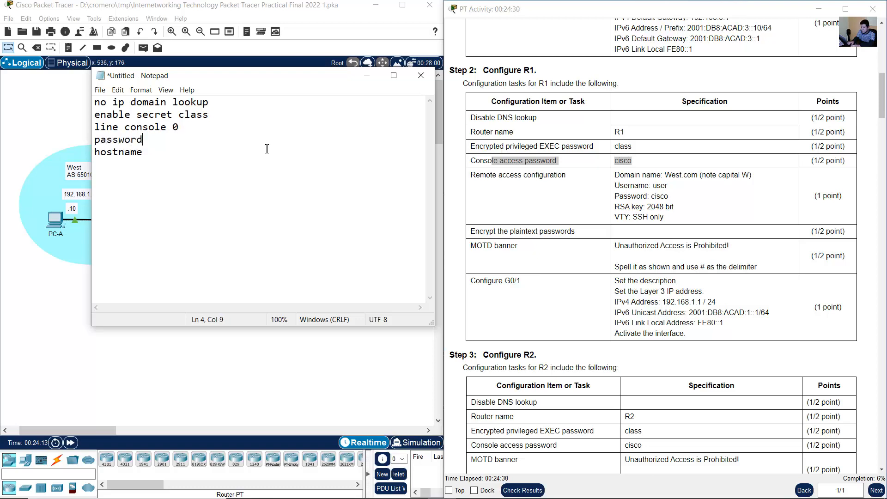
pyautogui.write(' cisco')
pyautogui.press('Return')
pyautogui.write('logi')
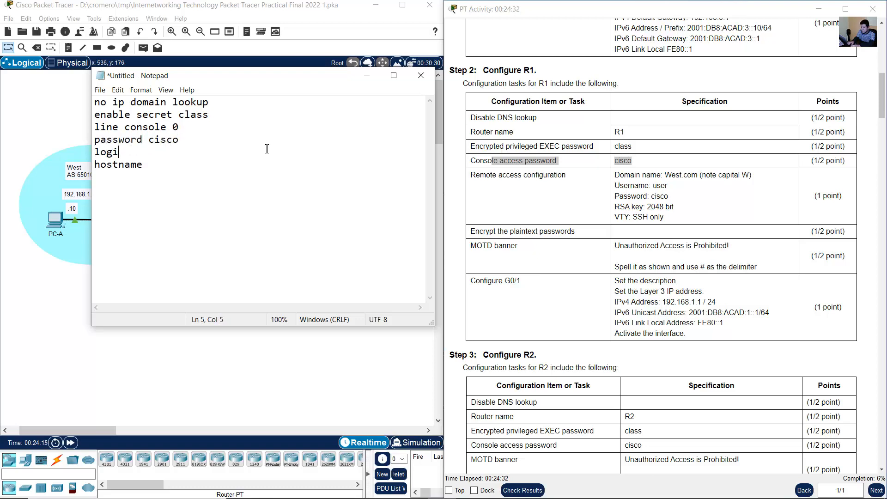
pyautogui.write('n')
pyautogui.press('Return')
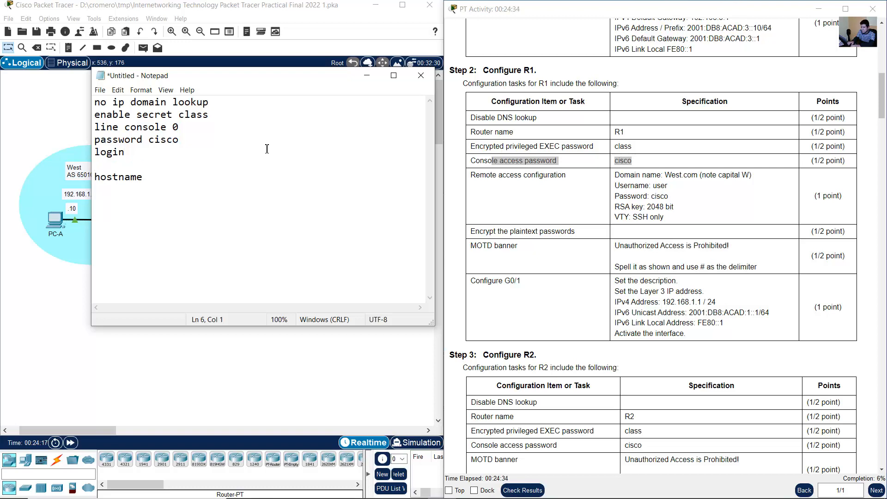
# - End the console line block in the script with an "exit" command
pyautogui.write('exit')
pyautogui.press('Return')
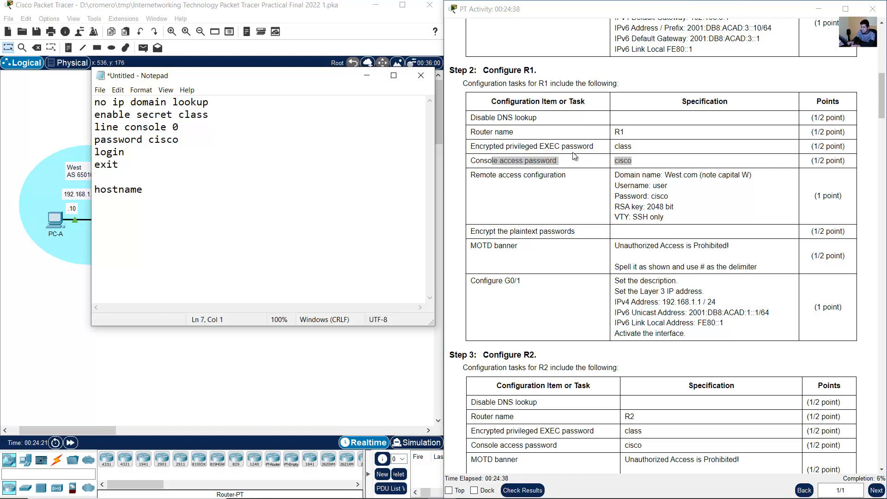
# - Check the remote access domain name for R1 and add the command "ip domain-name West.com" above the hostname line
pyautogui.click(495, 182)
pyautogui.scroll(-1, 495, 181)
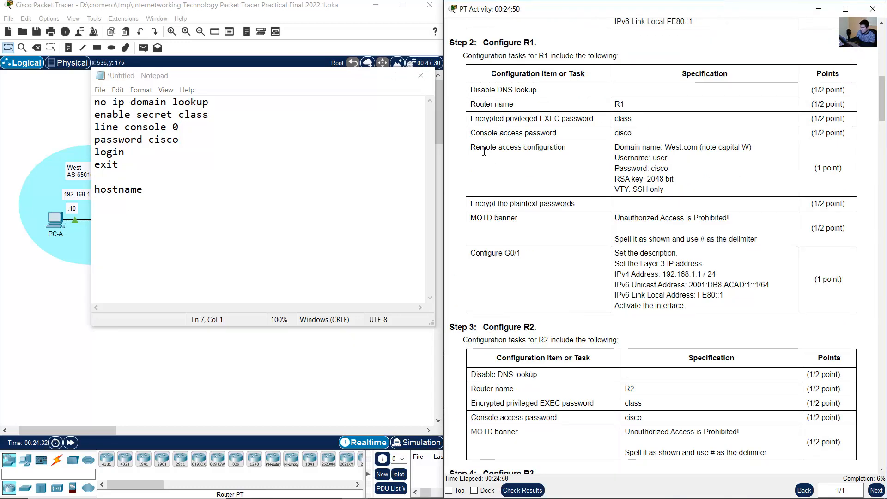
pyautogui.moveTo(471, 148); pyautogui.dragTo(564, 153)
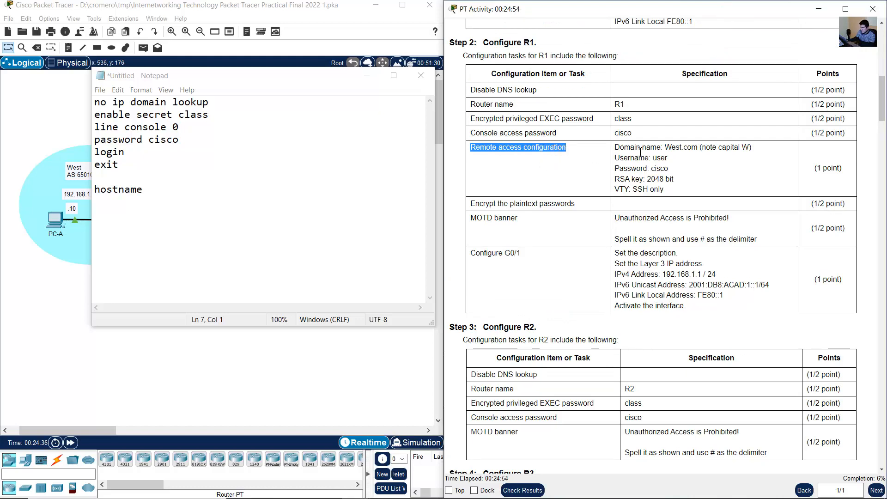
pyautogui.click(651, 155)
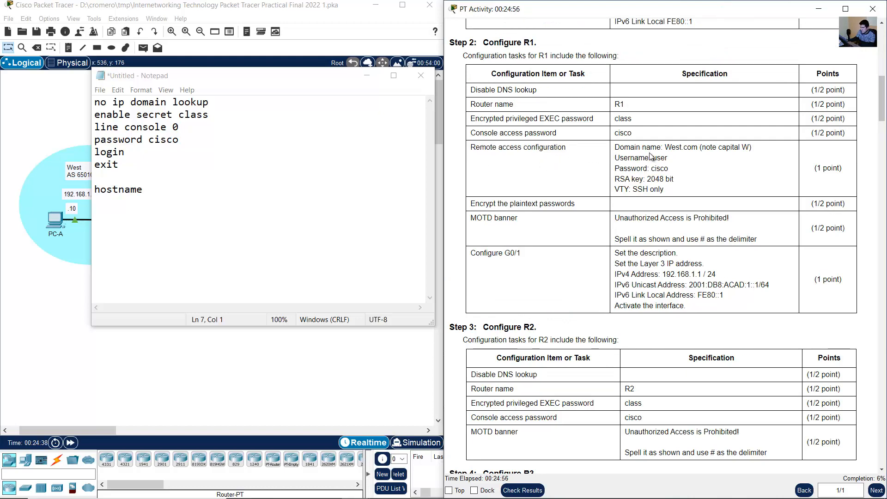
pyautogui.moveTo(620, 147); pyautogui.dragTo(758, 146)
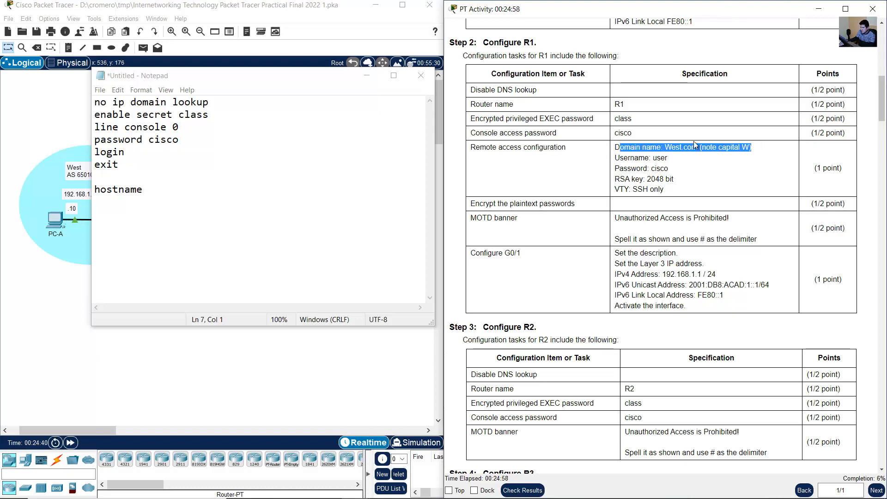
pyautogui.moveTo(664, 147); pyautogui.dragTo(703, 148)
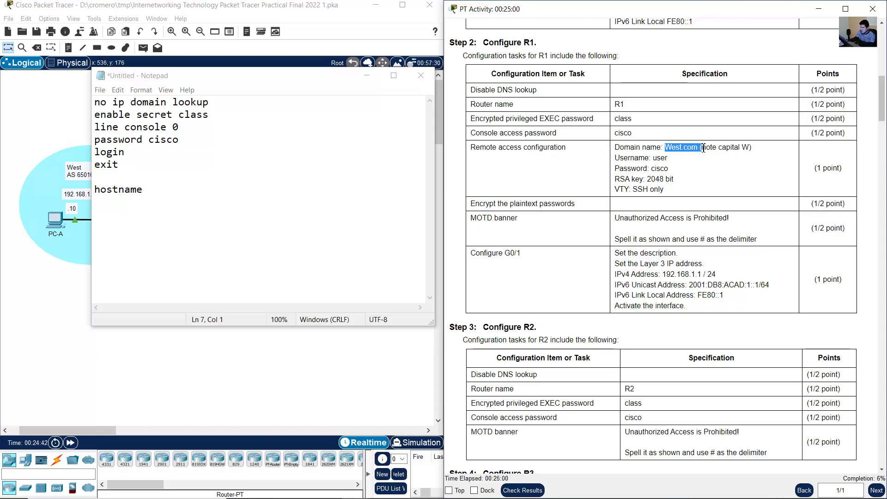
pyautogui.click(122, 179)
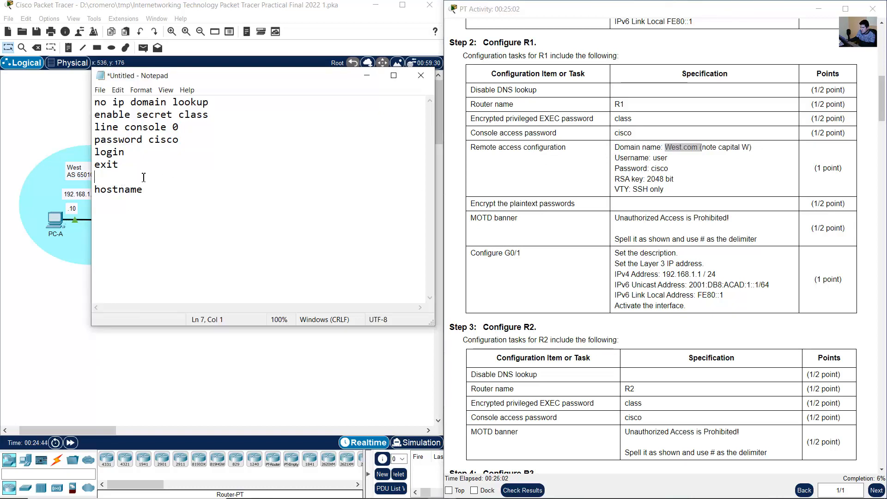
pyautogui.write('ip doni')
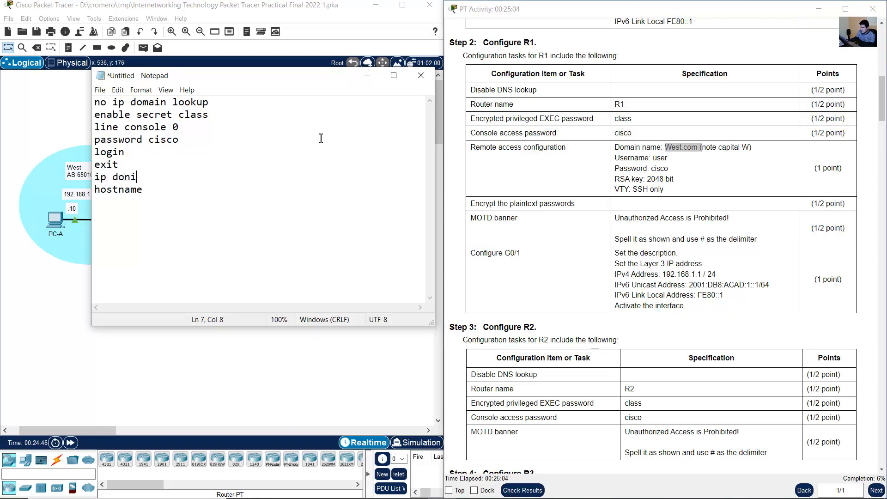
pyautogui.press('BackSpace')
pyautogui.press('BackSpace')
pyautogui.write('main-name West.com')
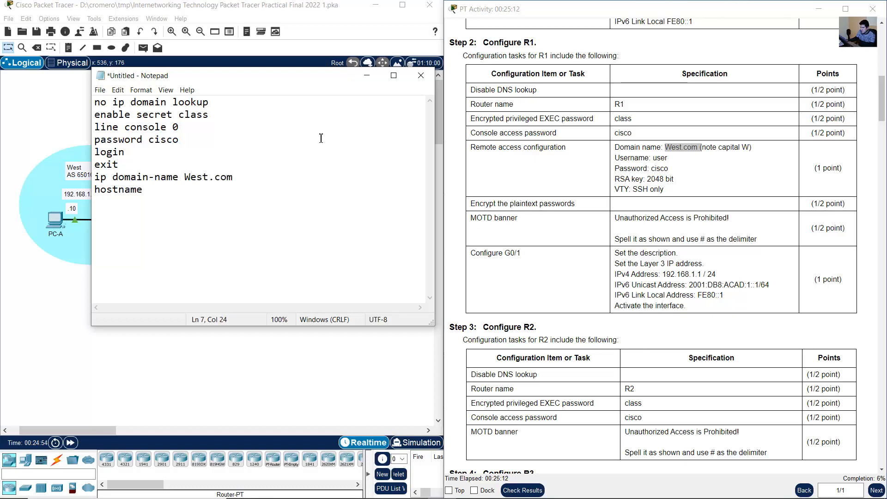
pyautogui.press('Return')
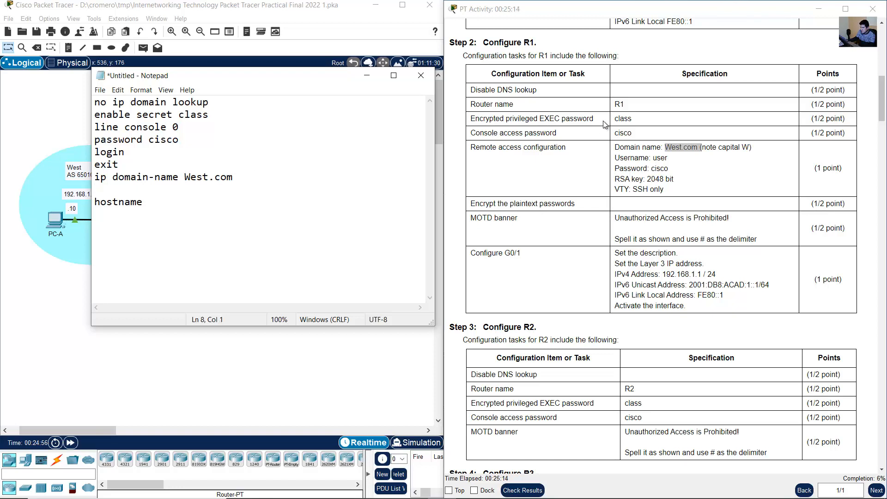
# - Add a "username user password" command with the specified remote access password beneath the domain name command
pyautogui.moveTo(620, 158); pyautogui.dragTo(680, 172)
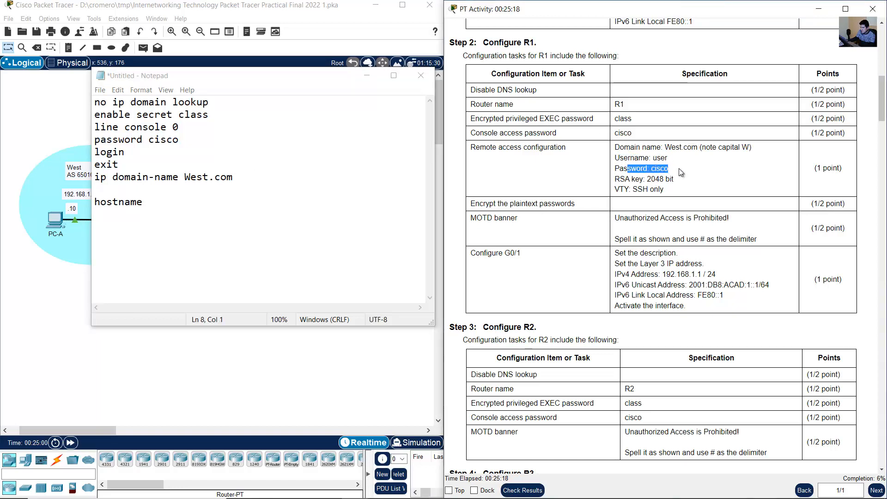
pyautogui.click(138, 189)
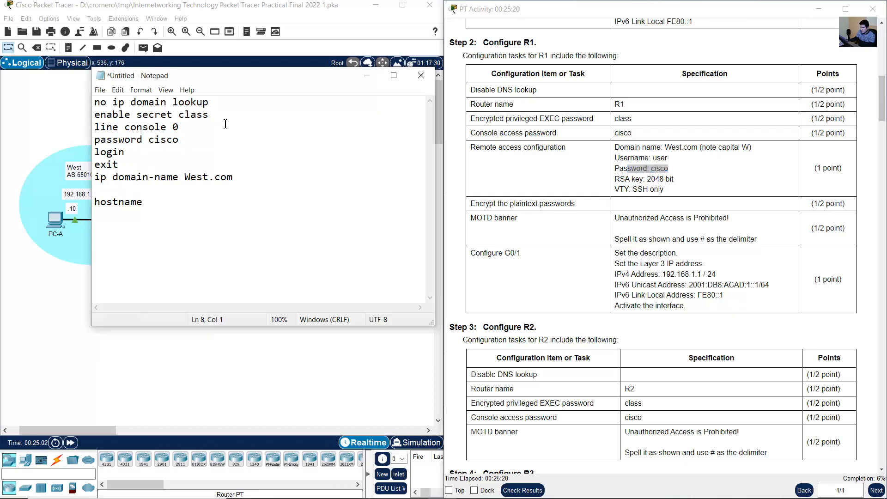
pyautogui.write('username use')
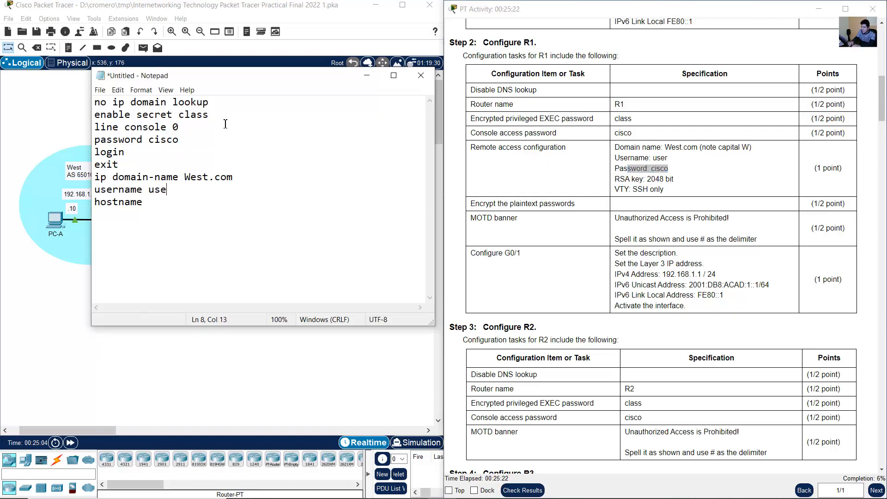
pyautogui.write('r password cisco')
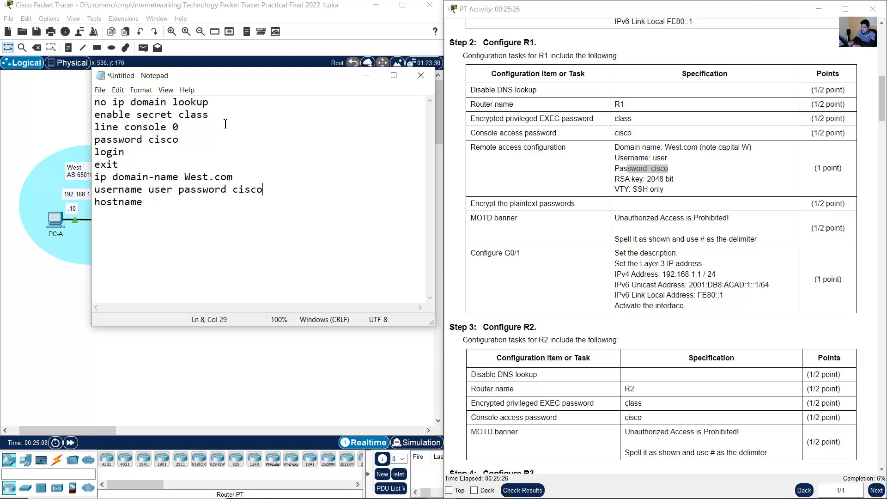
pyautogui.press('Return')
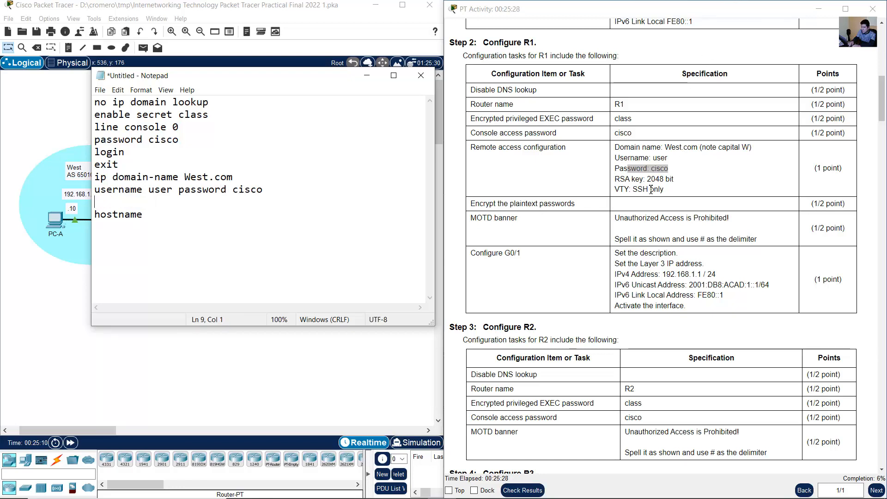
# - Check the RSA key requirement and add the command "crypto key generate rsa modulus 2048" beneath the username command
pyautogui.click(623, 189)
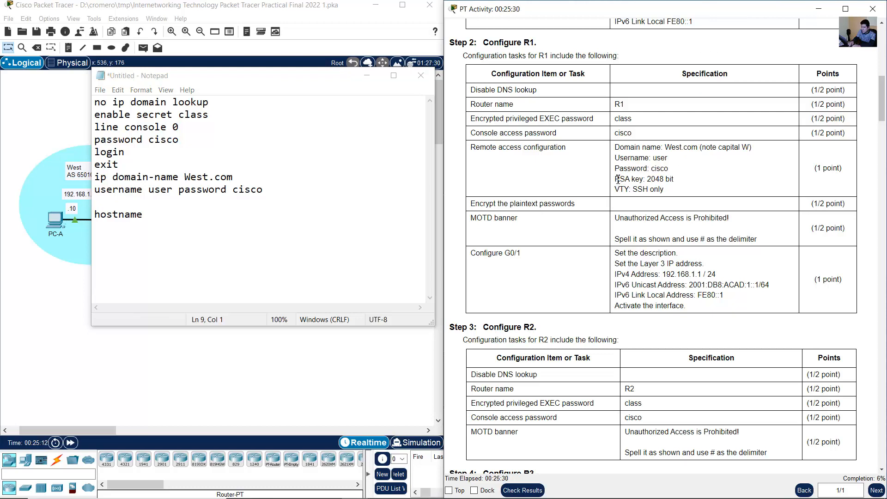
pyautogui.moveTo(615, 179); pyautogui.dragTo(674, 180)
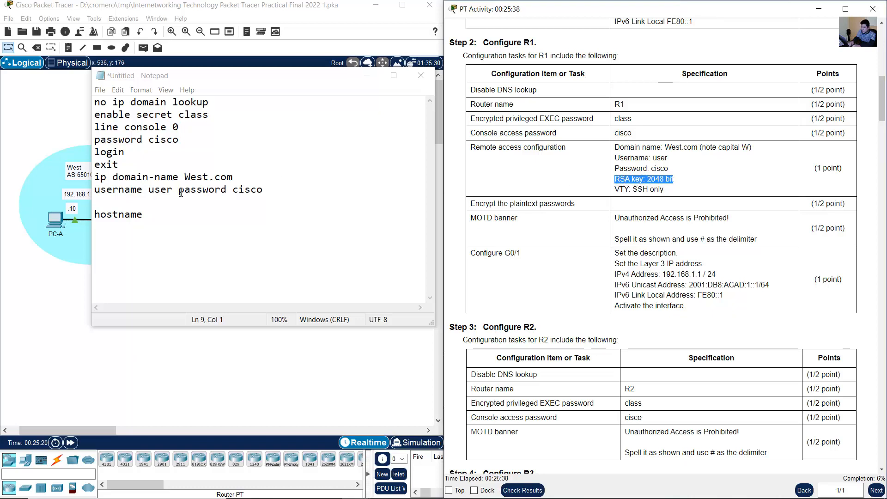
pyautogui.click(118, 202)
pyautogui.write('c')
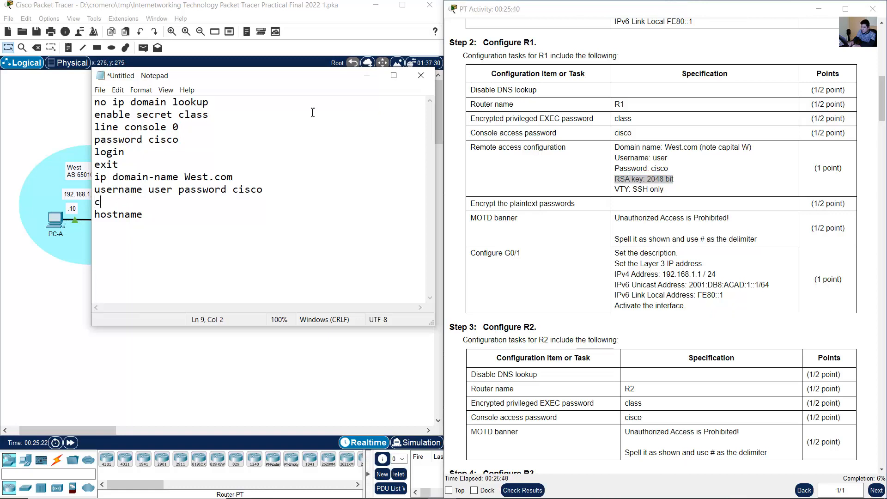
pyautogui.write('rypto key gen')
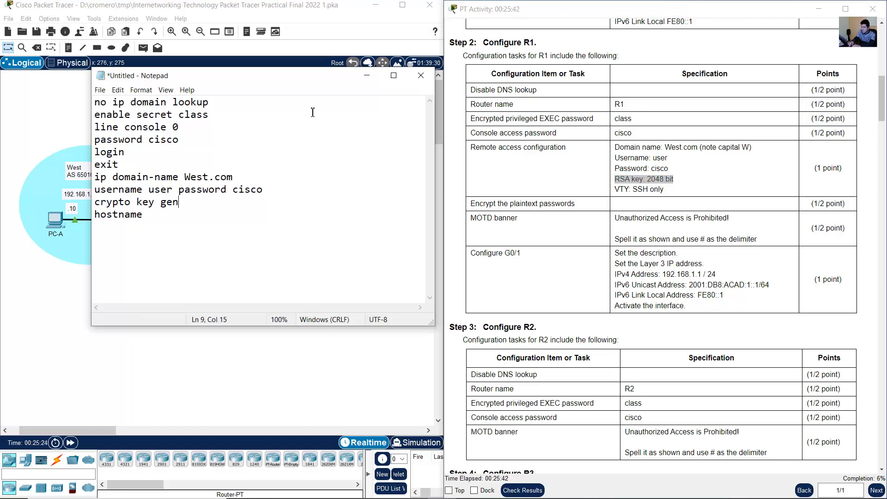
pyautogui.write('erate rsa modulus')
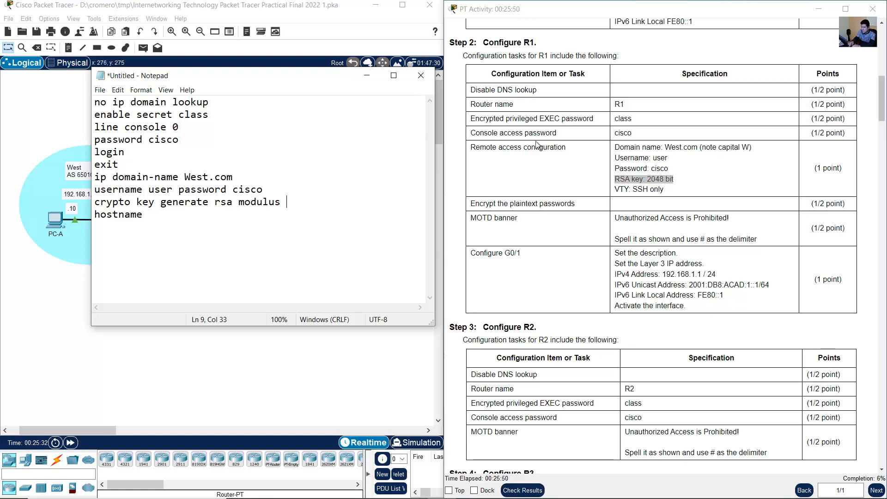
pyautogui.moveTo(646, 179); pyautogui.dragTo(673, 179)
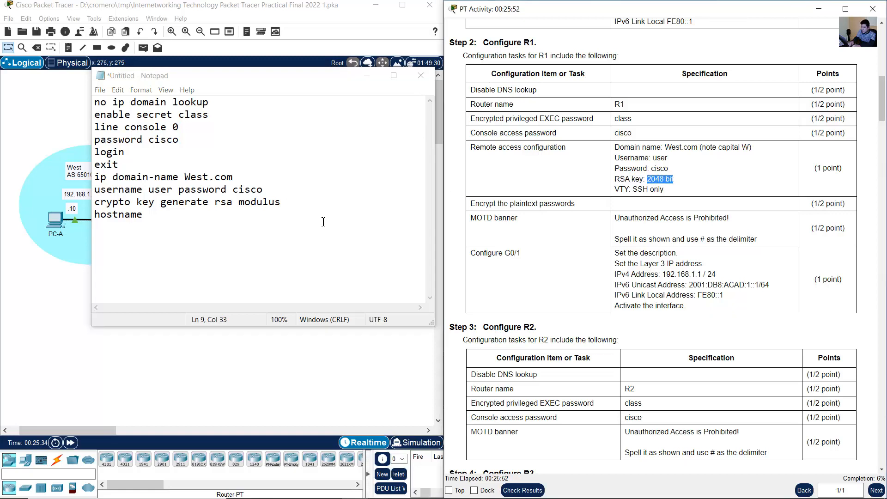
pyautogui.click(323, 202)
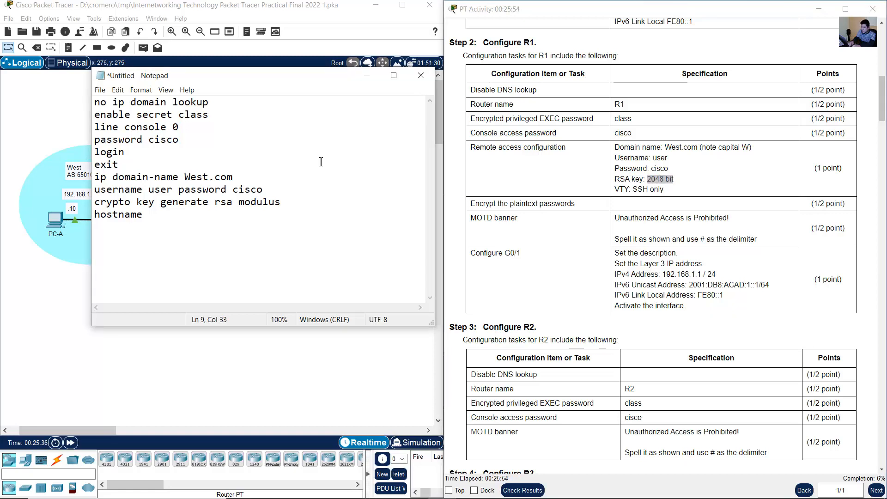
pyautogui.write('2048 bit')
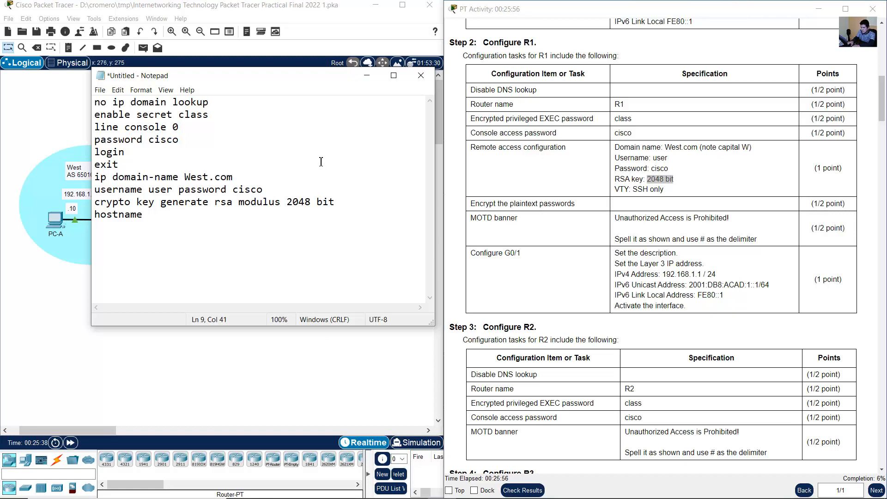
pyautogui.press('BackSpace')
pyautogui.press('BackSpace')
pyautogui.press('BackSpace')
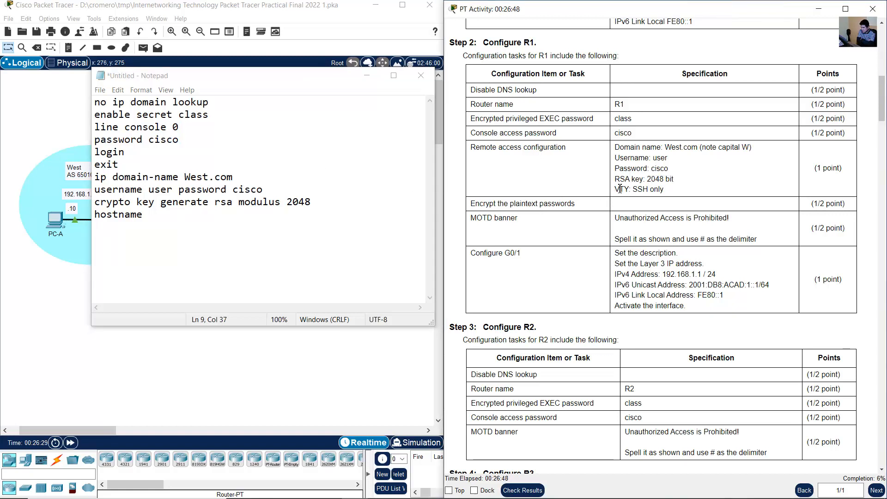
# - Check the VTY requirement and add the command "line vty 0 15" beneath the RSA key command
pyautogui.moveTo(619, 189); pyautogui.dragTo(664, 190)
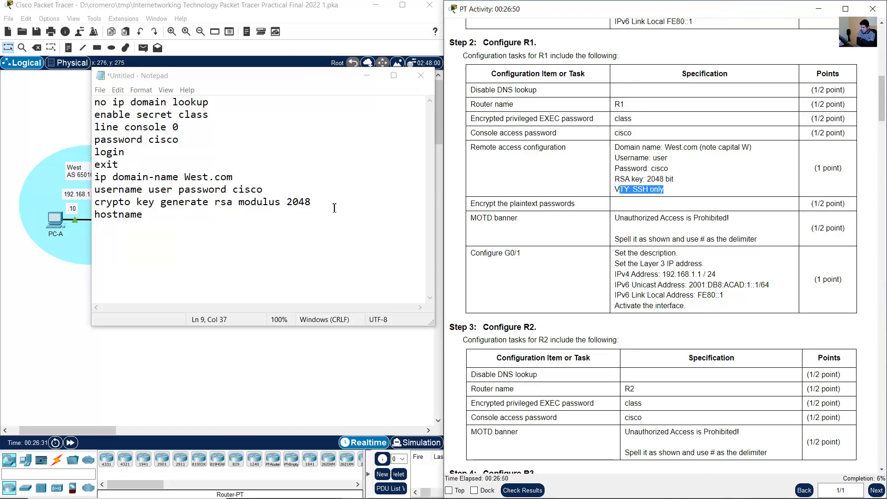
pyautogui.hotkey('alt', 'Tab')
pyautogui.press('Return')
pyautogui.write('lin')
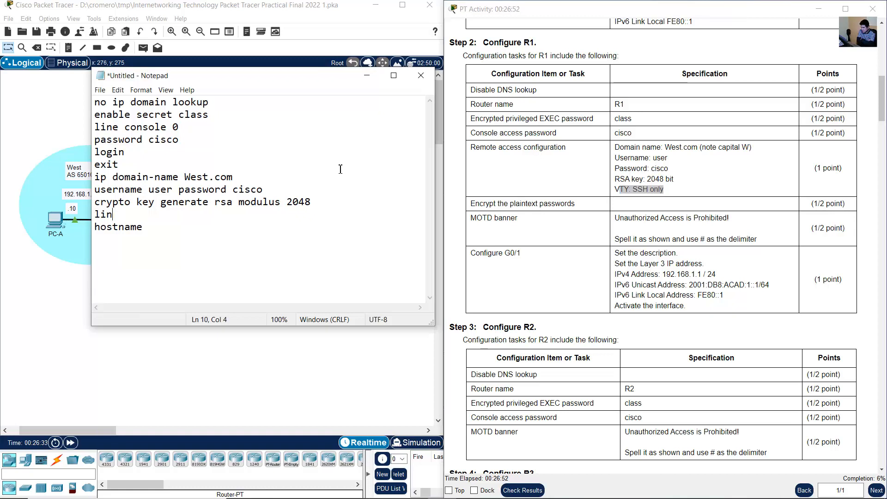
pyautogui.write('e vty 0 15')
pyautogui.press('Return')
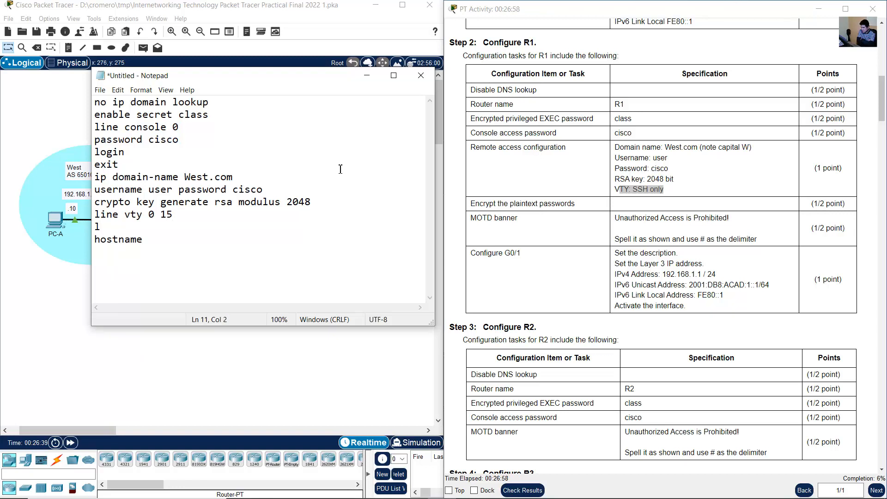
# - Add "transport input ssh" and "login local" beneath the VTY line command
pyautogui.press('BackSpace')
pyautogui.write('tran')
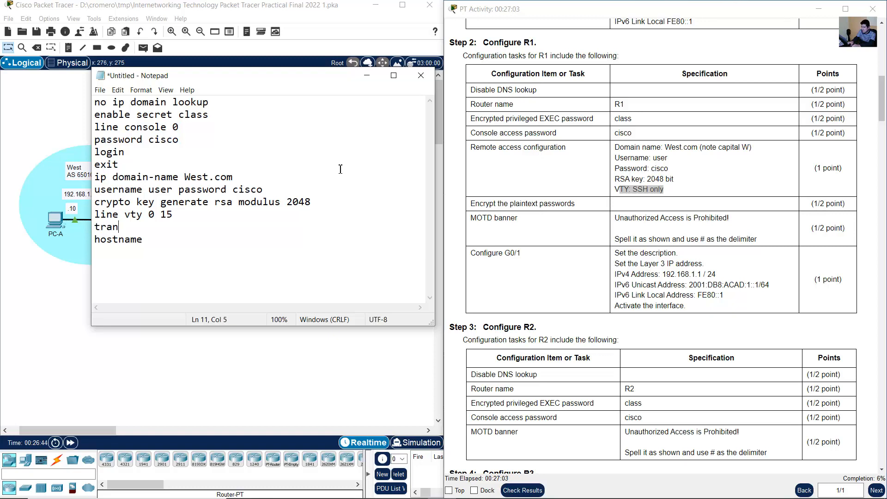
pyautogui.write('sport input ssh')
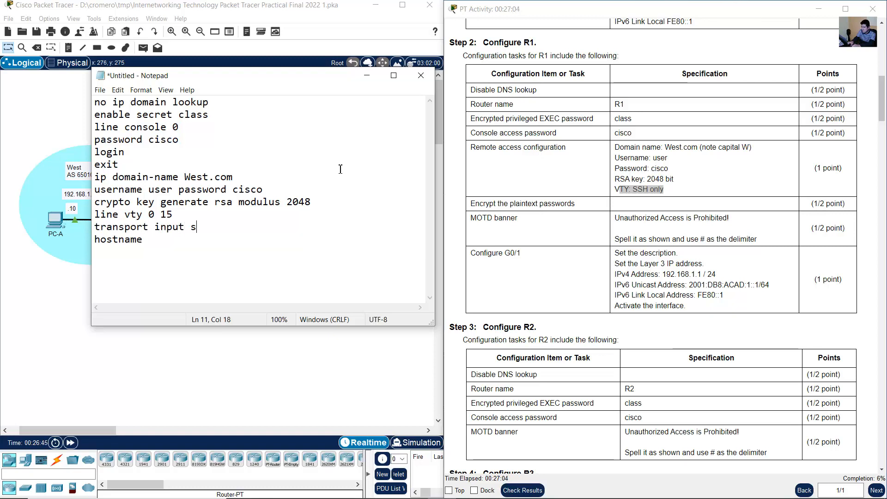
pyautogui.press('Return')
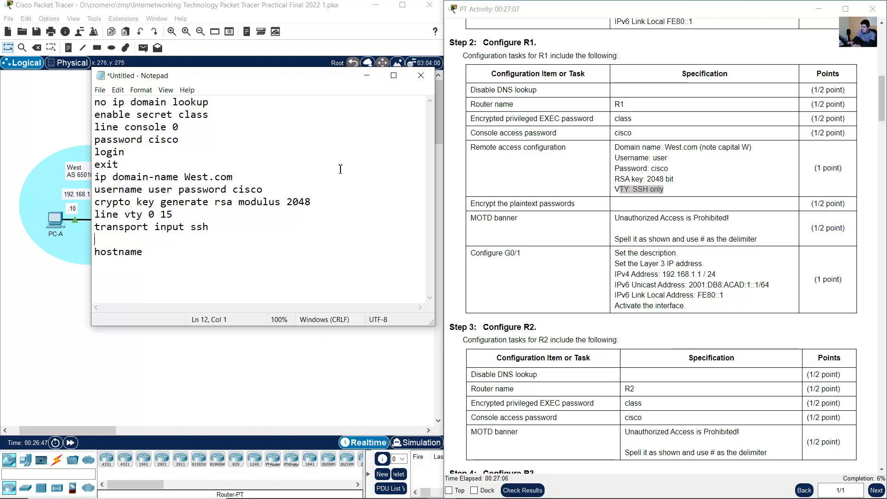
pyautogui.write('login local')
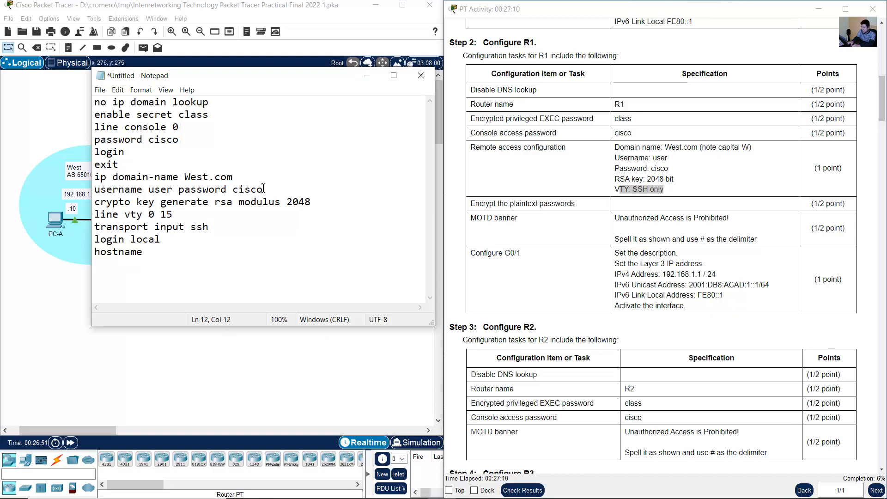
# - Review the local username command and close the VTY block with an "exit" command beneath "login local"
pyautogui.moveTo(263, 188); pyautogui.dragTo(87, 189)
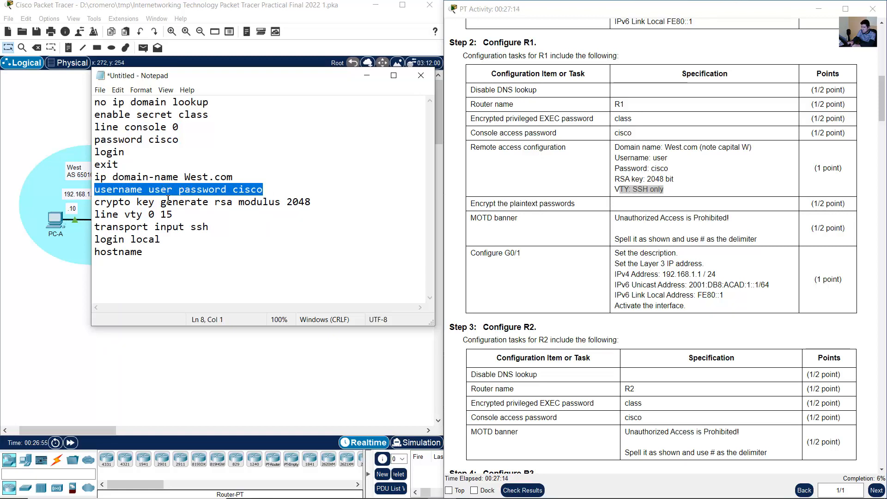
pyautogui.click(178, 241)
pyautogui.press('Return')
pyautogui.write('exit')
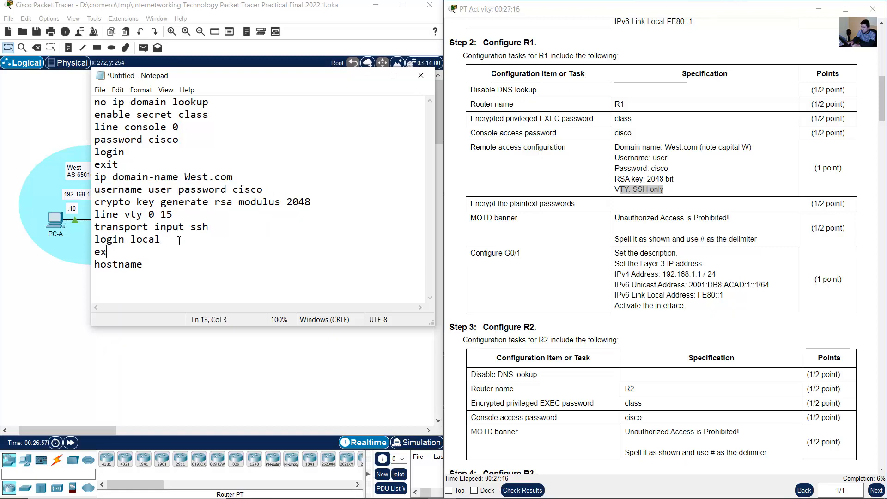
pyautogui.press('Return')
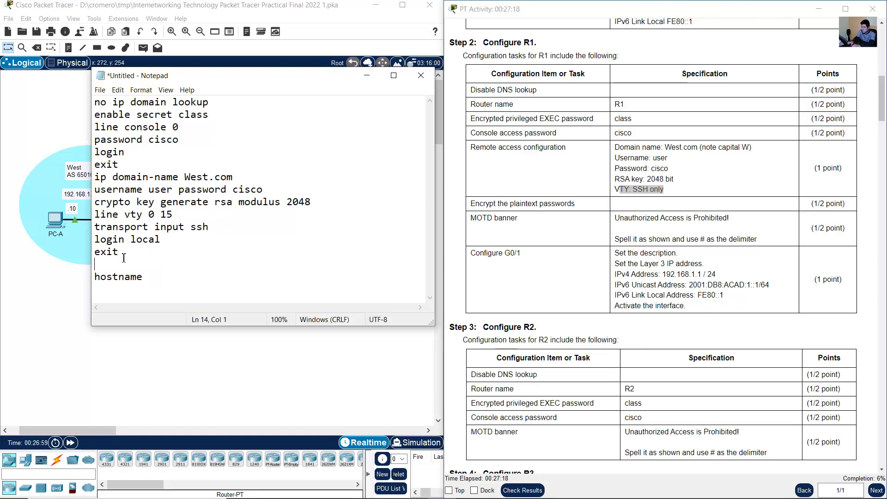
# - Delete the unfinished hostname line and the empty line above it from the end of the script
pyautogui.moveTo(150, 292); pyautogui.dragTo(86, 270)
pyautogui.press('BackSpace')
pyautogui.press('BackSpace')
# - Review the RSA key command and the plaintext password requirement, and add "service password-encryption" beneath the script's last "exit"
pyautogui.moveTo(97, 201); pyautogui.dragTo(311, 200)
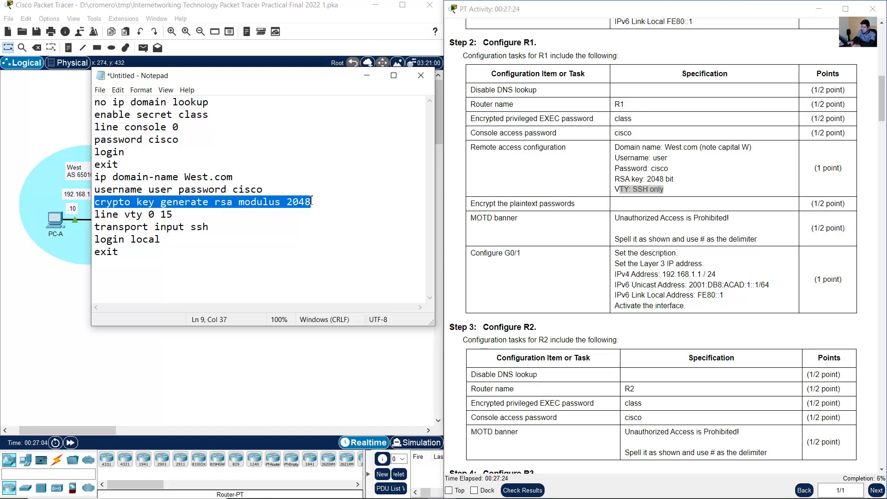
pyautogui.click(238, 203)
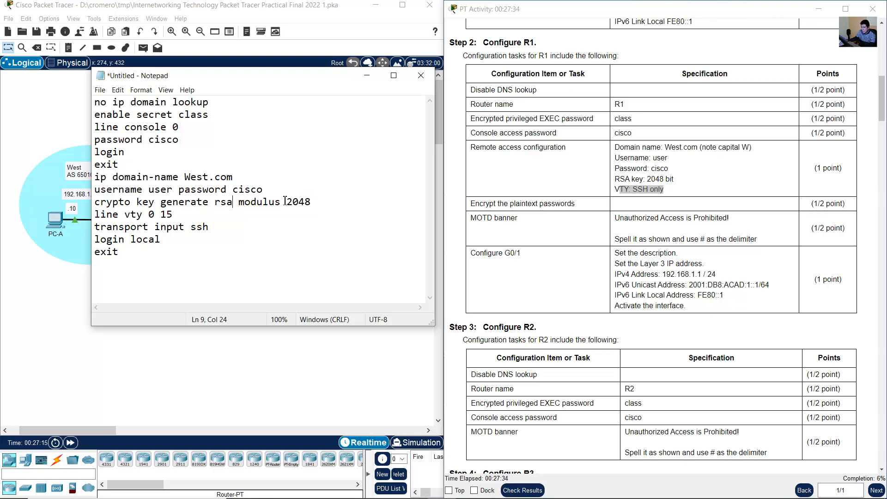
pyautogui.moveTo(317, 202); pyautogui.dragTo(90, 202)
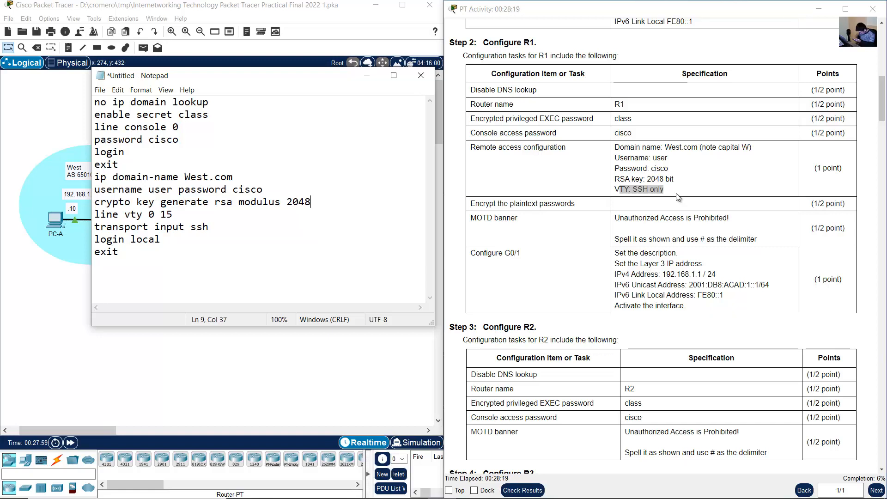
pyautogui.click(677, 197)
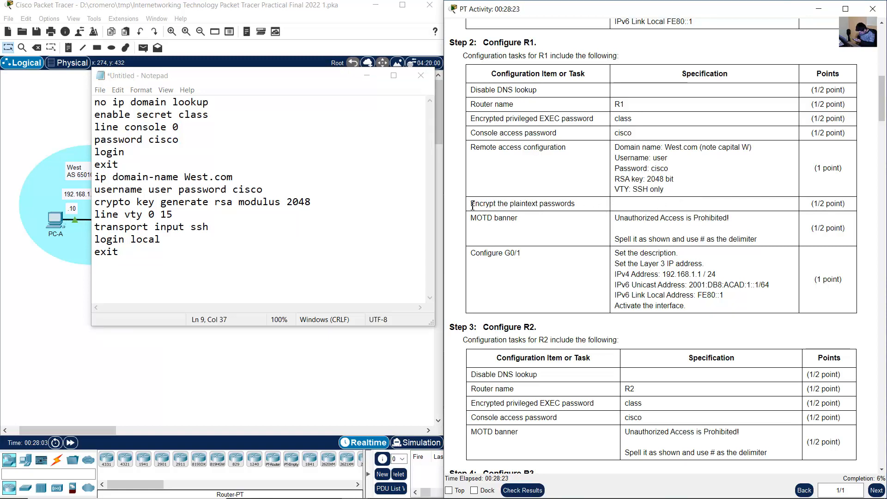
pyautogui.moveTo(471, 204); pyautogui.dragTo(578, 208)
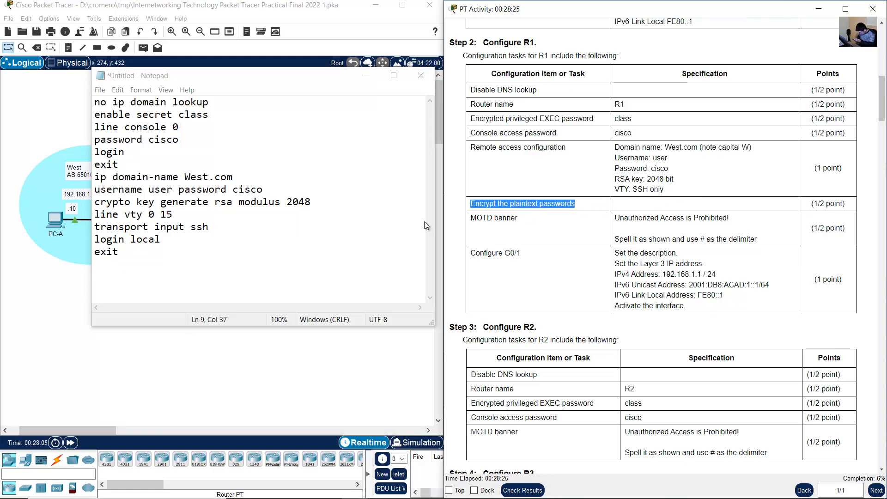
pyautogui.click(122, 253)
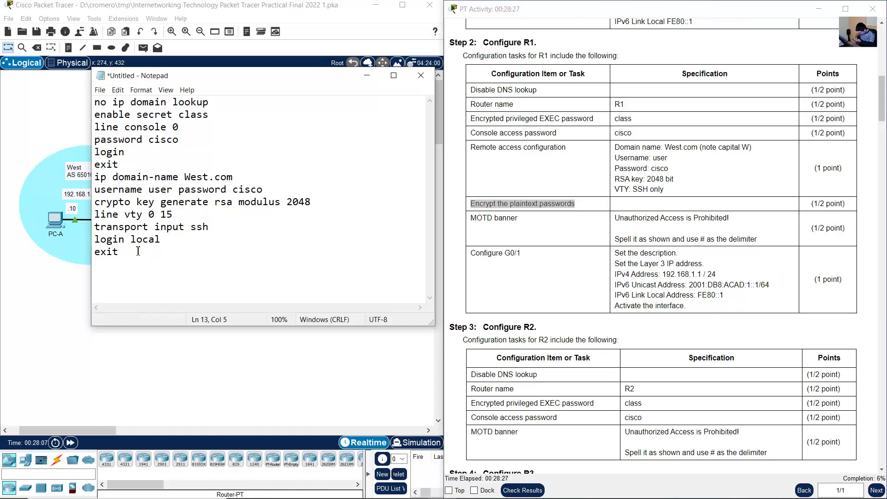
pyautogui.press('Return')
pyautogui.write('service p')
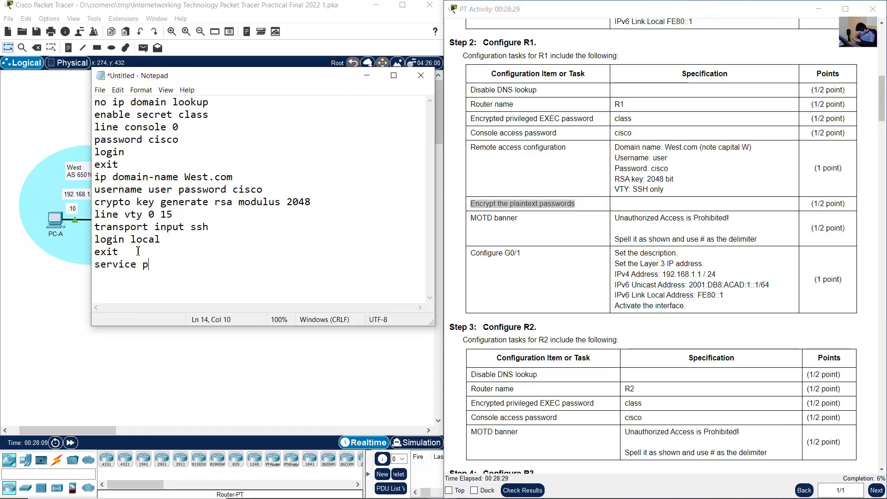
pyautogui.write('assword-encryption')
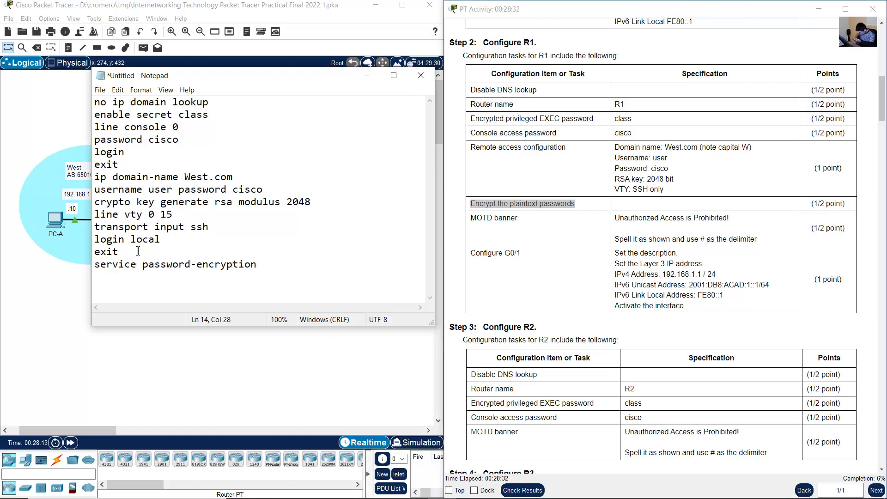
pyautogui.press('Return')
# - Check the MOTD requirement and add "banner motd #Unauthorized Access is Prohibited!#" beneath the password encryption command
pyautogui.moveTo(473, 216); pyautogui.dragTo(738, 222)
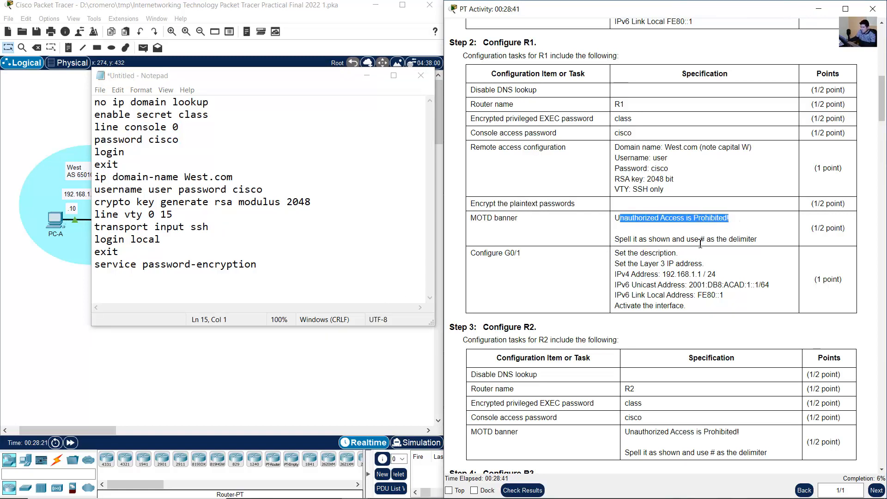
pyautogui.moveTo(700, 239); pyautogui.dragTo(758, 241)
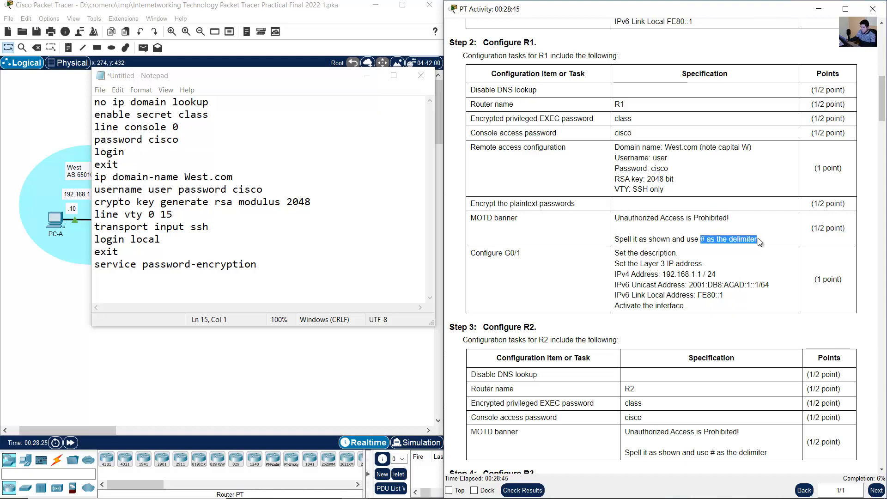
pyautogui.click(240, 281)
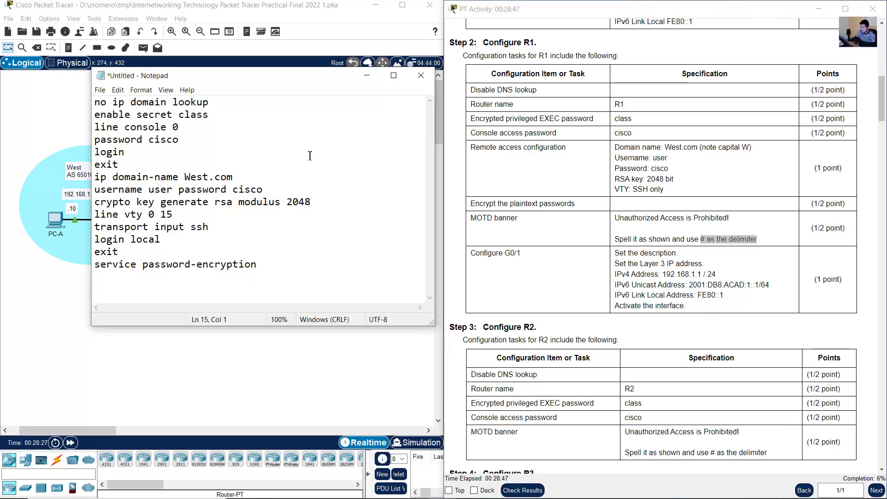
pyautogui.write('banner mot')
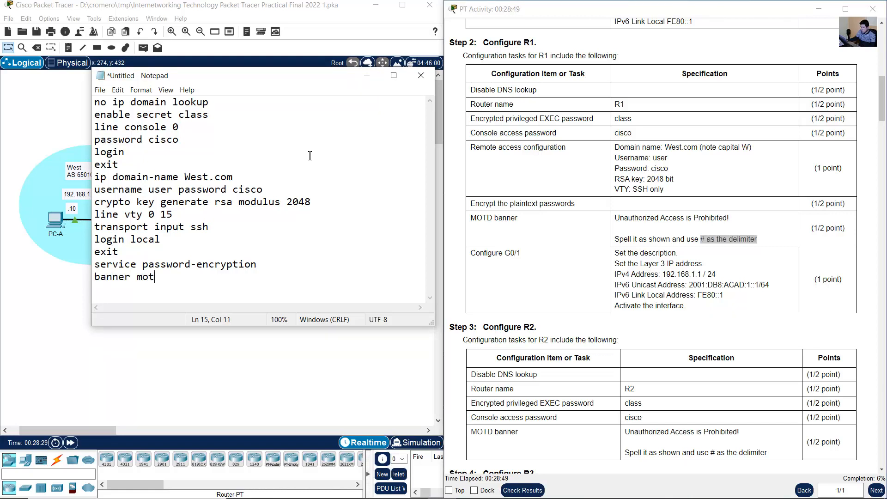
pyautogui.write('d ##Unauthori')
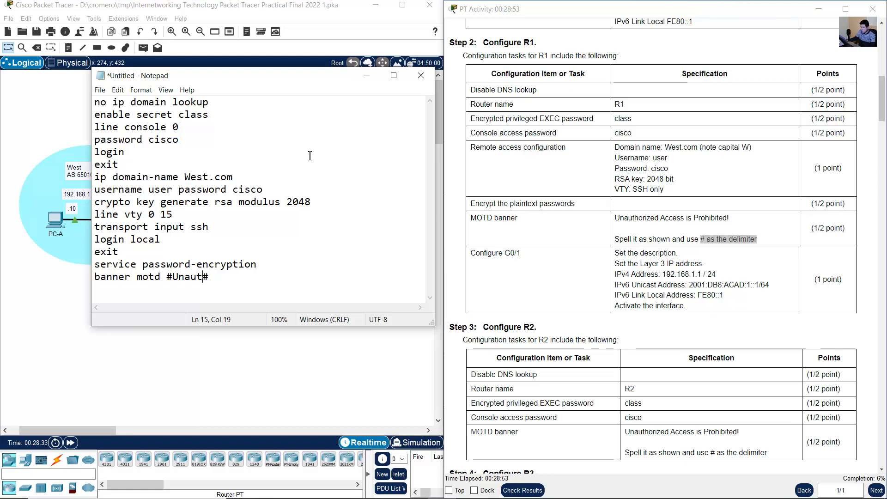
pyautogui.write('zed Access')
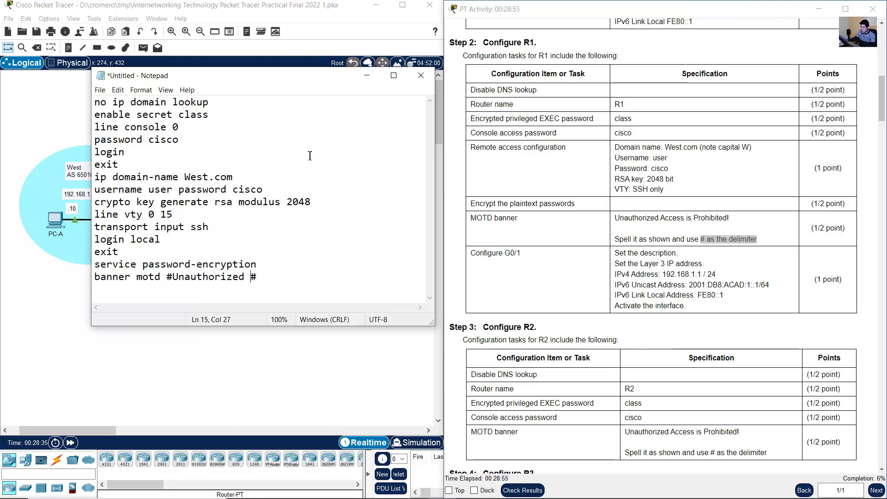
pyautogui.write(' is Prohibited!')
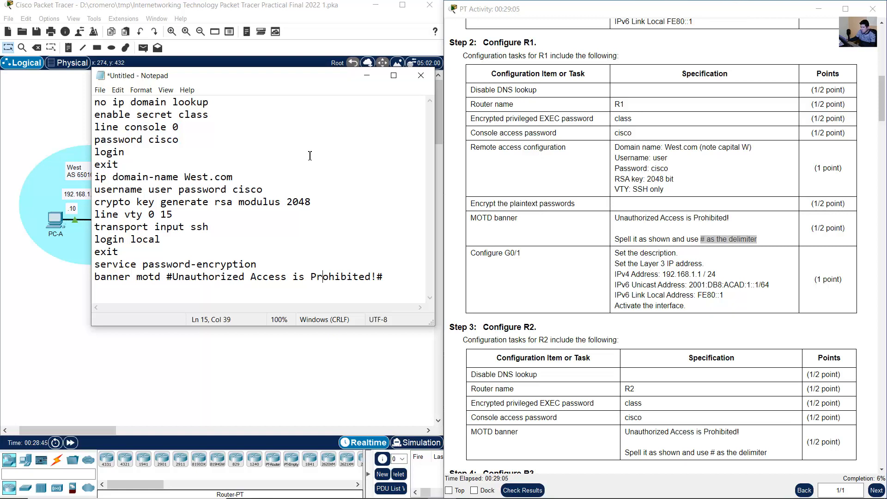
pyautogui.press('Return')
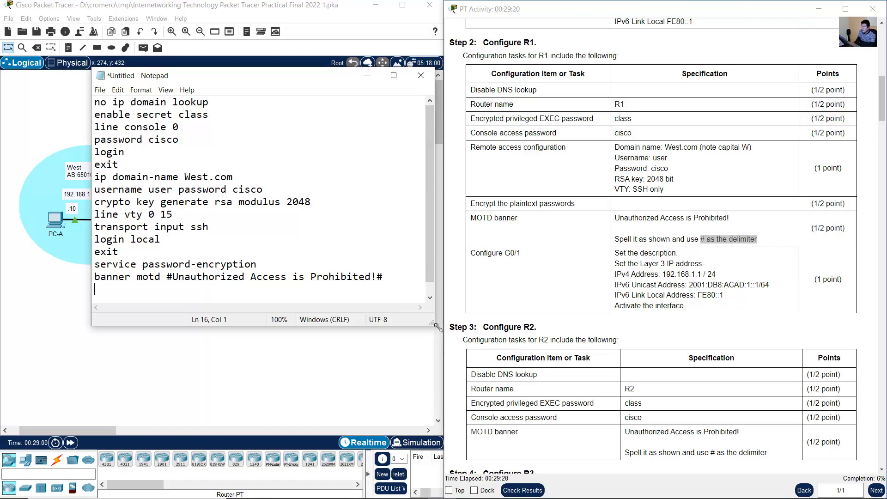
# - Enlarge the Notepad window and copy the whole configuration script from "no ip domain lookup" through the banner line
pyautogui.moveTo(433, 324); pyautogui.dragTo(504, 396)
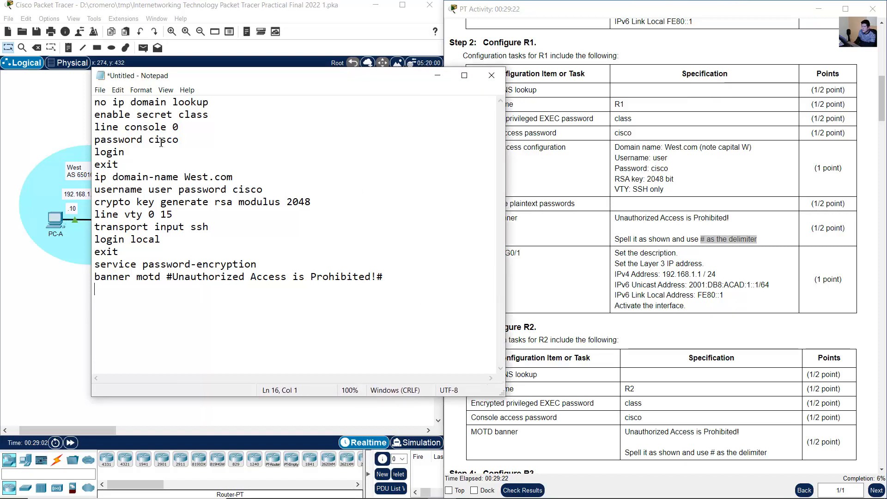
pyautogui.click(96, 102)
pyautogui.keyDown('shift'); pyautogui.click(295, 304); pyautogui.keyUp('shift')
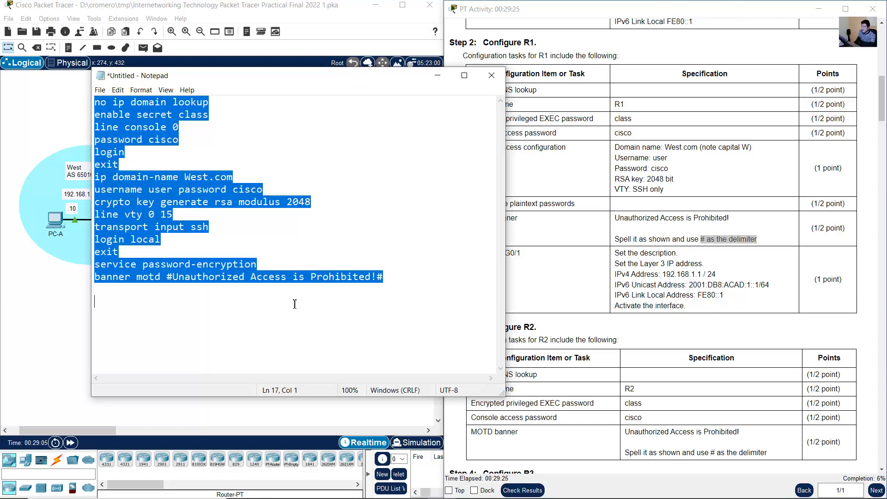
pyautogui.rightClick(167, 200)
pyautogui.click(178, 233)
# - Open Router1's command line interface from the Packet Tracer topology, and move and enlarge its window for easier reading
pyautogui.click(134, 155)
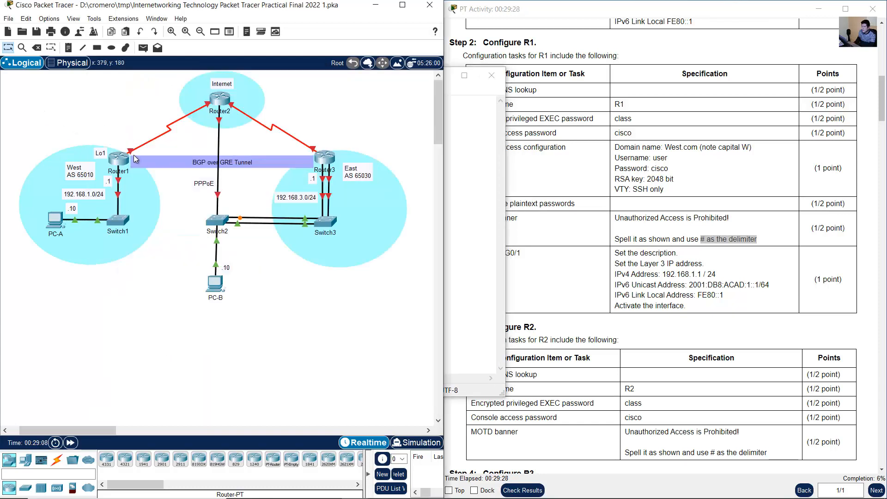
pyautogui.click(121, 158)
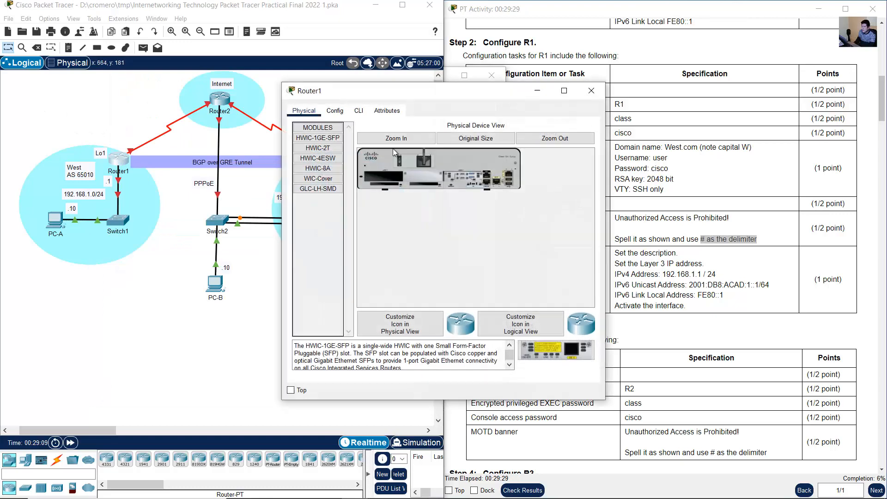
pyautogui.click(358, 111)
pyautogui.moveTo(366, 95); pyautogui.dragTo(93, 186)
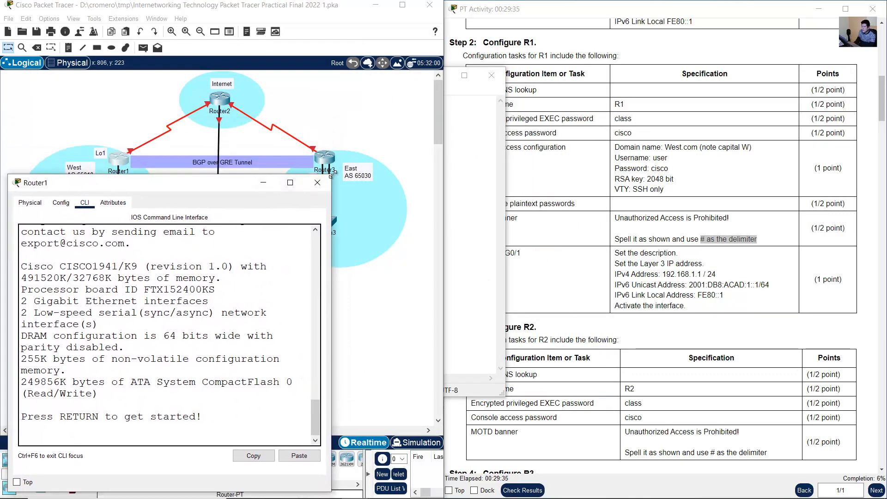
pyautogui.moveTo(331, 174); pyautogui.dragTo(554, 154)
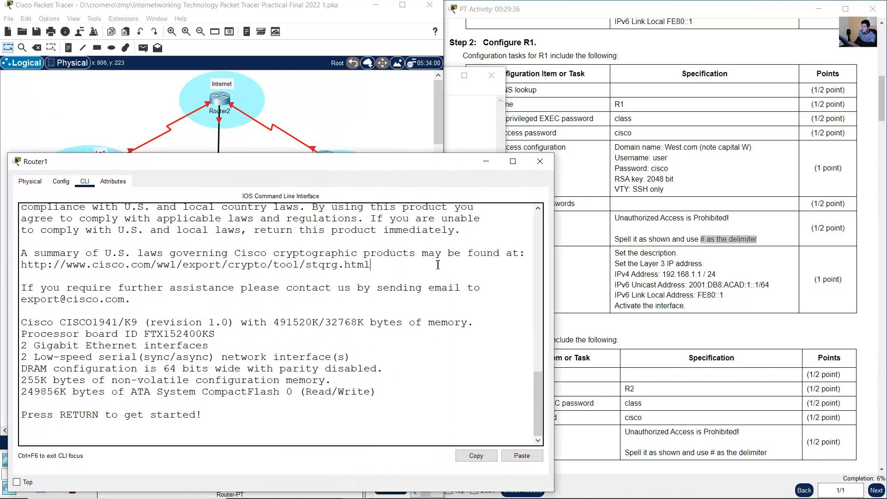
# - Enter privileged EXEC and global configuration mode on Router1 and set its hostname to R1
pyautogui.press('Return')
pyautogui.write('en')
pyautogui.press('Return')
pyautogui.write('conf')
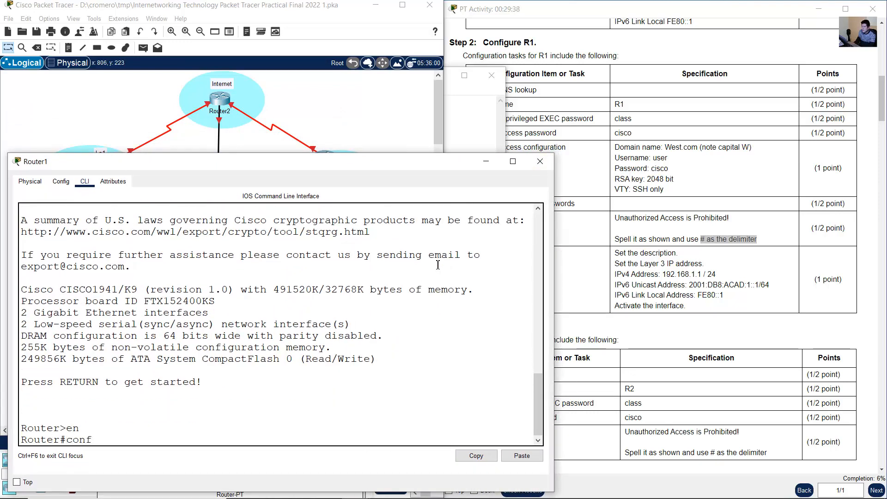
pyautogui.write(' term')
pyautogui.press('Return')
pyautogui.write('hostname')
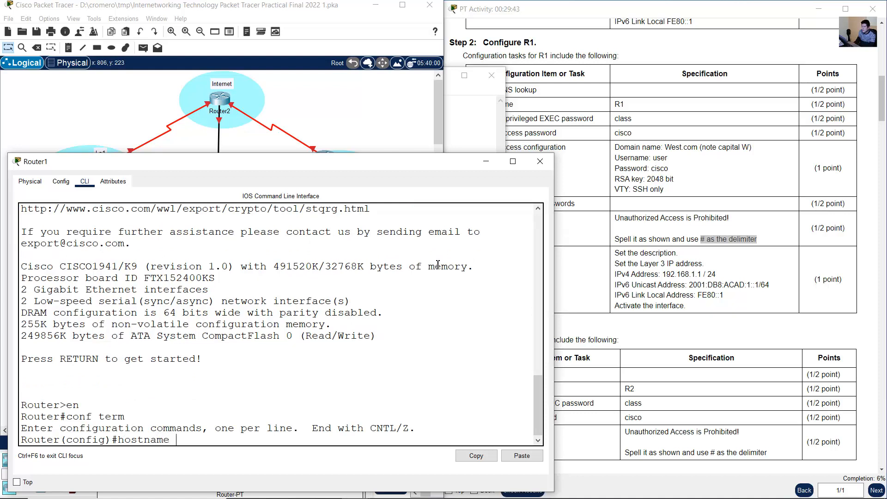
pyautogui.write(' R1')
pyautogui.press('Return')
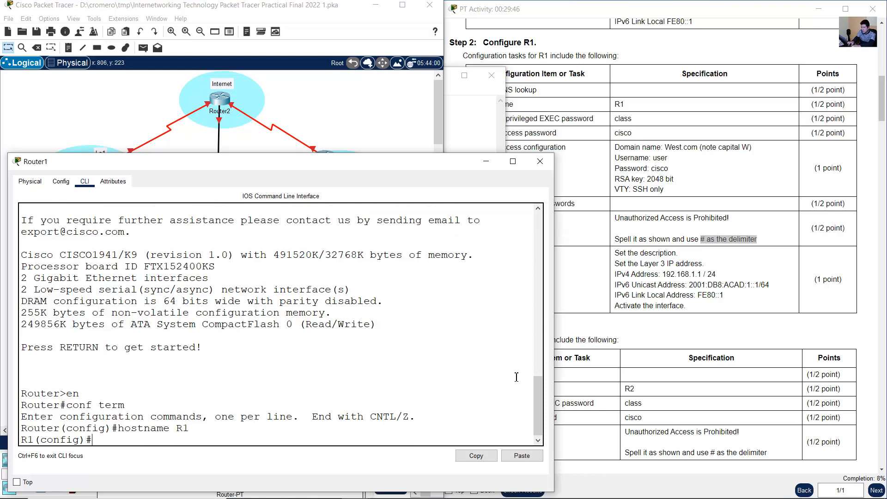
# - Copy the full script from Notepad and paste it into R1's global configuration, including the enable secret, console password and user password
pyautogui.click(355, 487)
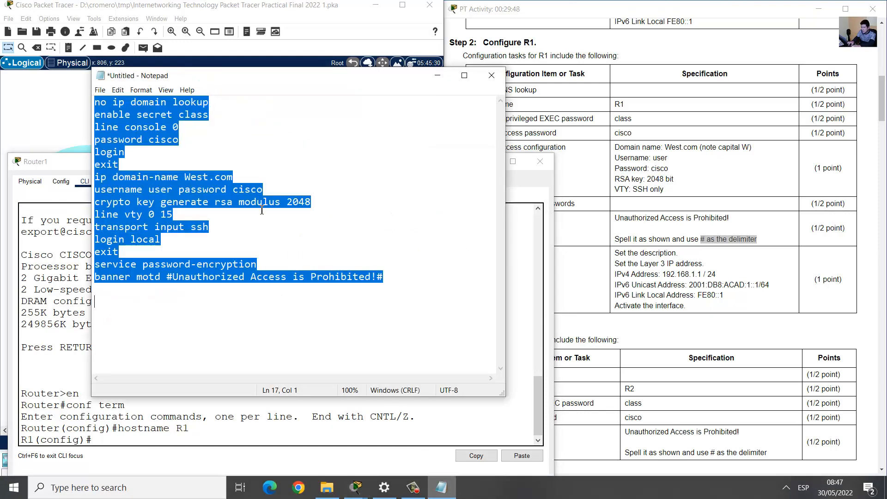
pyautogui.rightClick(150, 207)
pyautogui.click(175, 241)
pyautogui.click(54, 266)
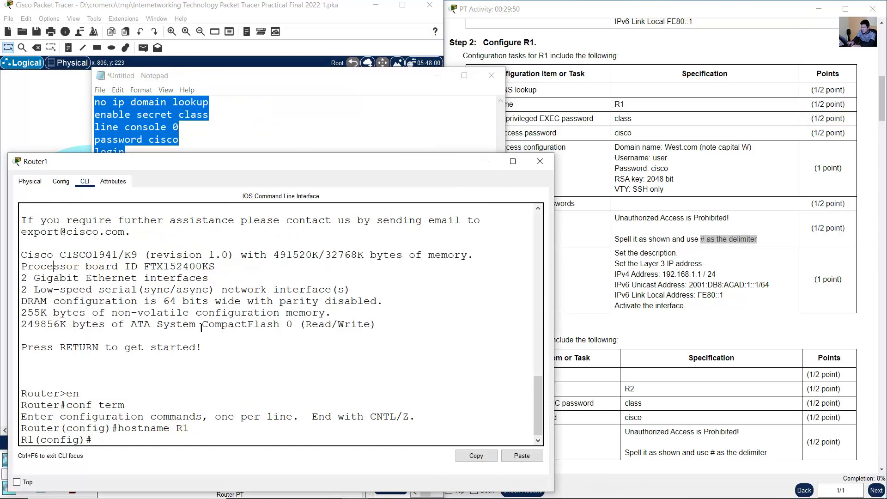
pyautogui.rightClick(192, 404)
pyautogui.click(222, 423)
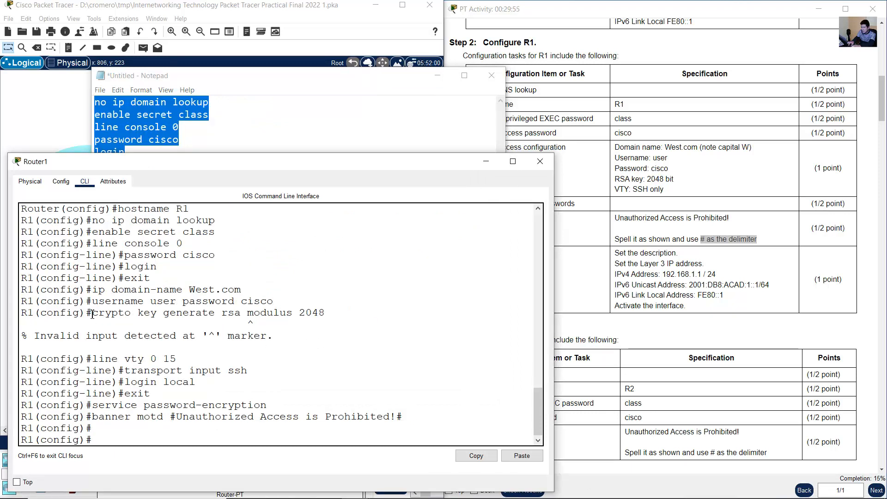
# - Inspect the rejected RSA command in the CLI and change it in Notepad to "crypto key generate rsa general-keys modulus 2048"
pyautogui.moveTo(91, 313); pyautogui.dragTo(326, 313)
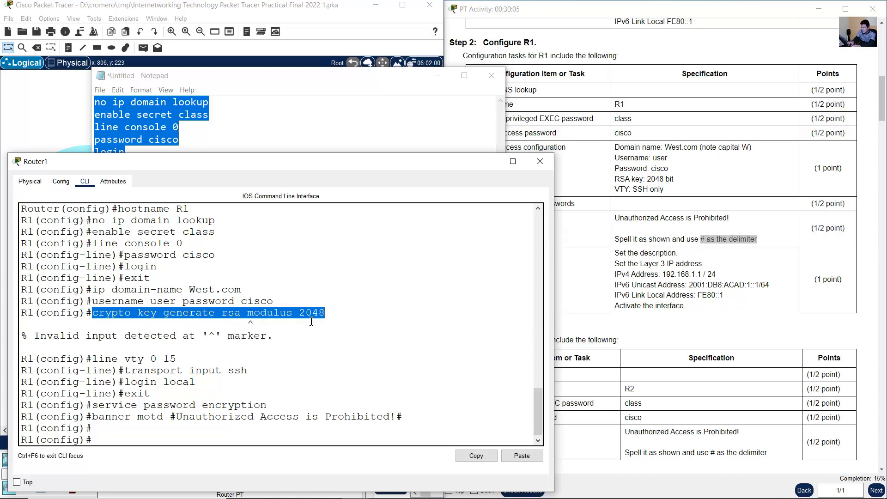
pyautogui.click(231, 114)
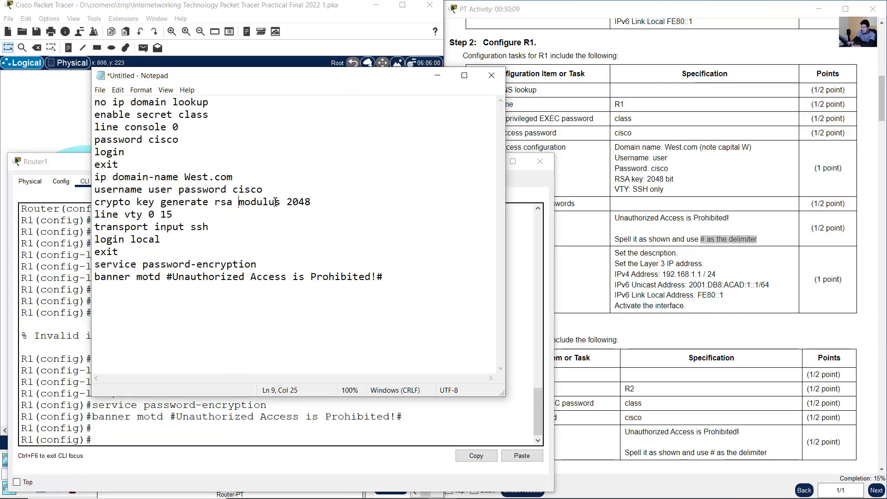
pyautogui.write('general-')
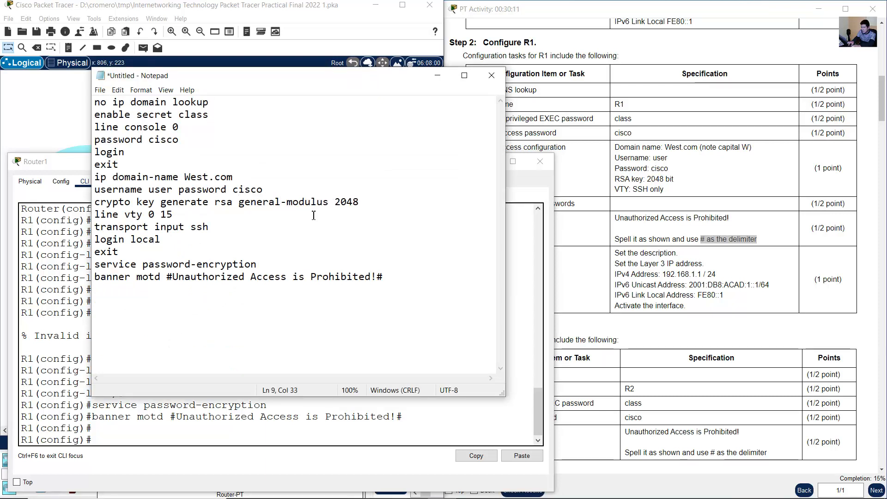
pyautogui.write('keys')
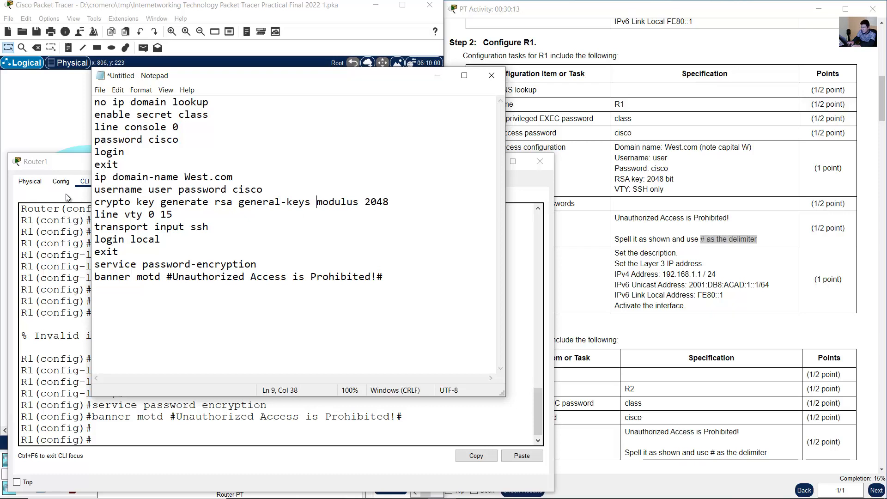
# - Copy the corrected RSA key command from Notepad and run it in R1's global configuration mode
pyautogui.moveTo(94, 202); pyautogui.dragTo(393, 201)
pyautogui.rightClick(365, 201)
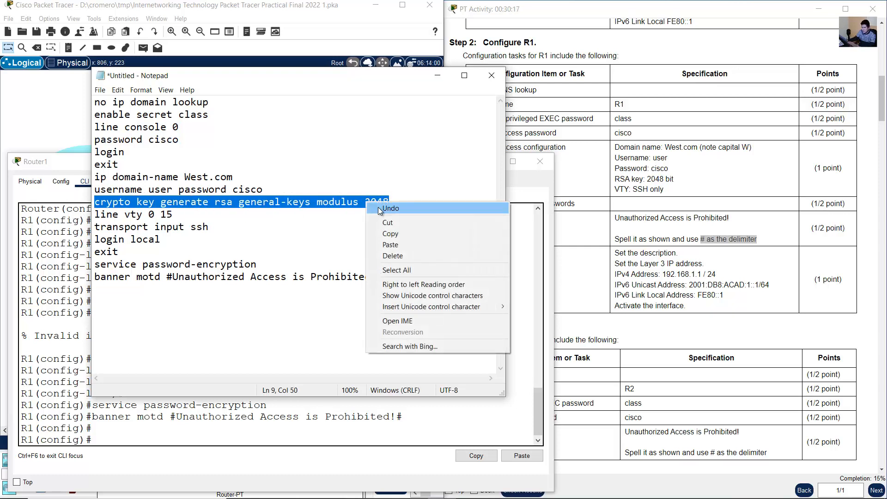
pyautogui.click(395, 234)
pyautogui.click(222, 432)
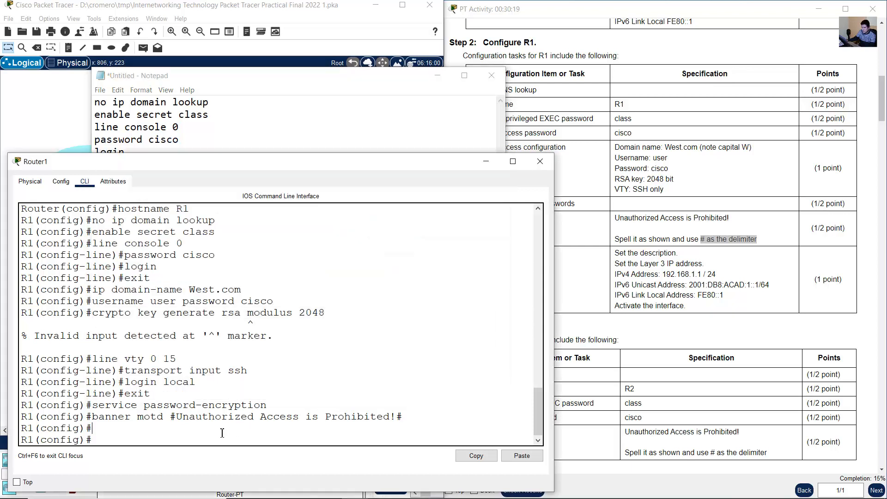
pyautogui.rightClick(219, 431)
pyautogui.click(234, 450)
pyautogui.press('Return')
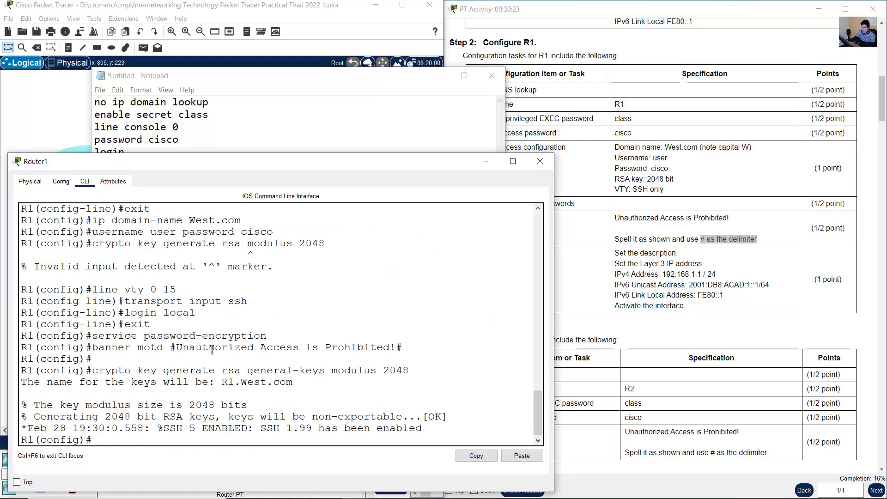
# - Review the RSA key output and the applied hostname, console, domain, SSH, password encryption and banner commands in R1's CLI
pyautogui.moveTo(90, 395); pyautogui.dragTo(259, 428)
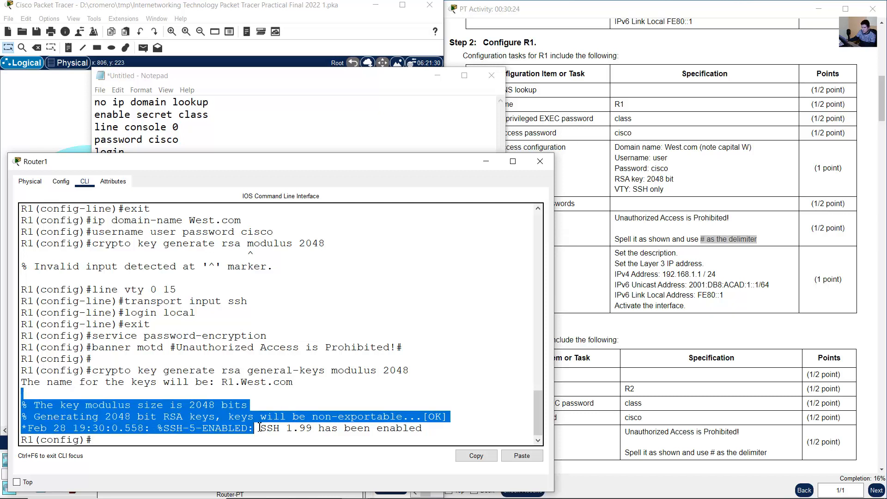
pyautogui.click(236, 417)
pyautogui.scroll(4, 214, 355)
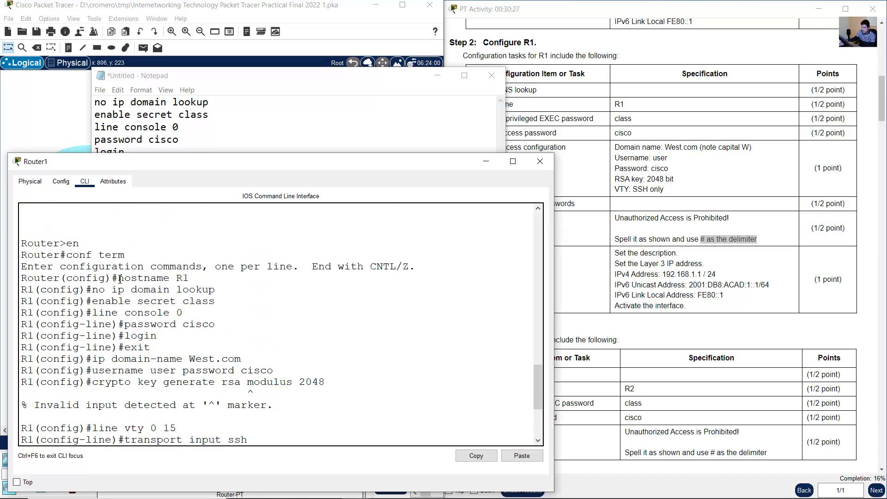
pyautogui.moveTo(119, 278); pyautogui.dragTo(247, 358)
pyautogui.moveTo(137, 360); pyautogui.dragTo(260, 370)
pyautogui.scroll(-4, 242, 339)
pyautogui.scroll(-1, 242, 339)
pyautogui.moveTo(118, 288); pyautogui.dragTo(254, 342)
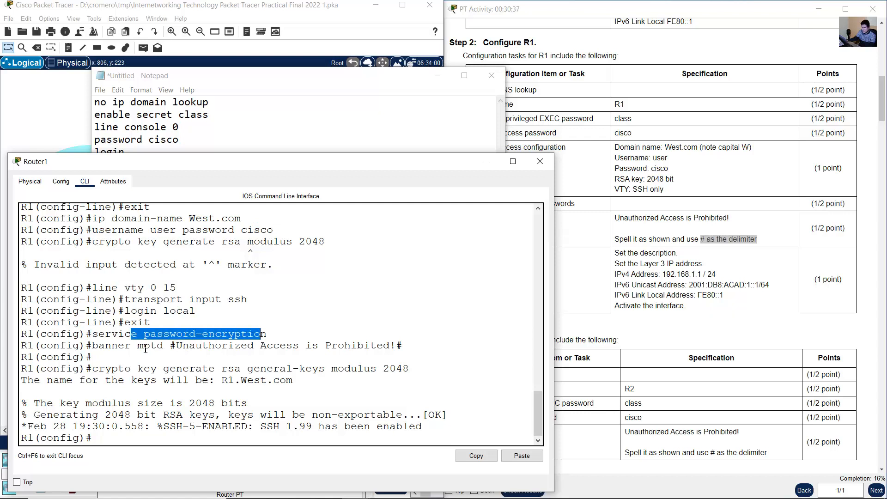
pyautogui.moveTo(145, 349); pyautogui.dragTo(240, 370)
pyautogui.click(144, 435)
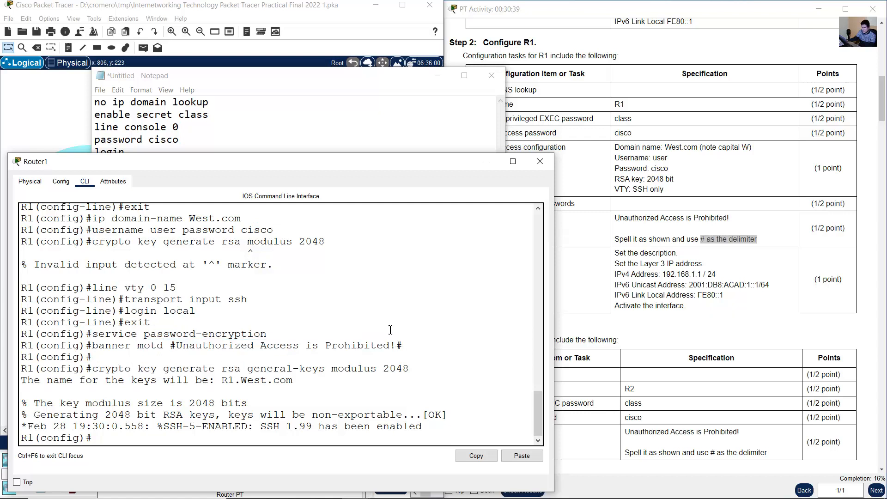
# - Check the G0/1 task in the R1 instructions and enter interface configuration mode for g0/1 on R1
pyautogui.click(729, 195)
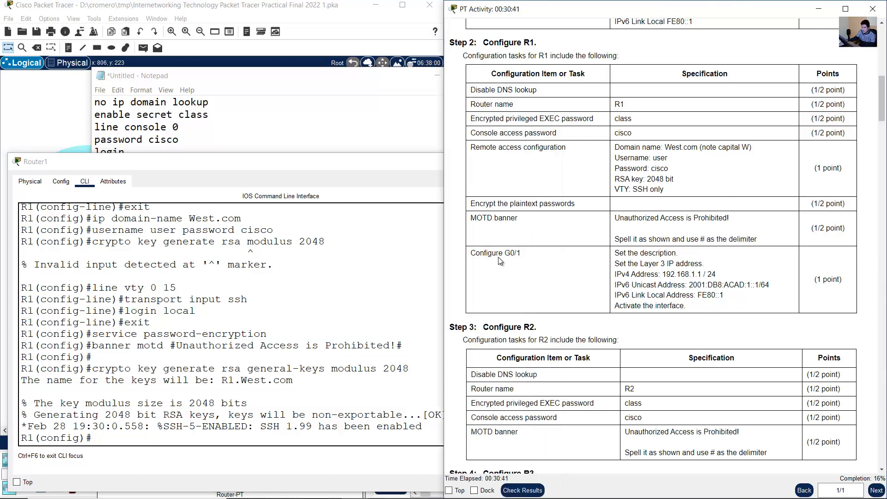
pyautogui.moveTo(477, 254); pyautogui.dragTo(679, 254)
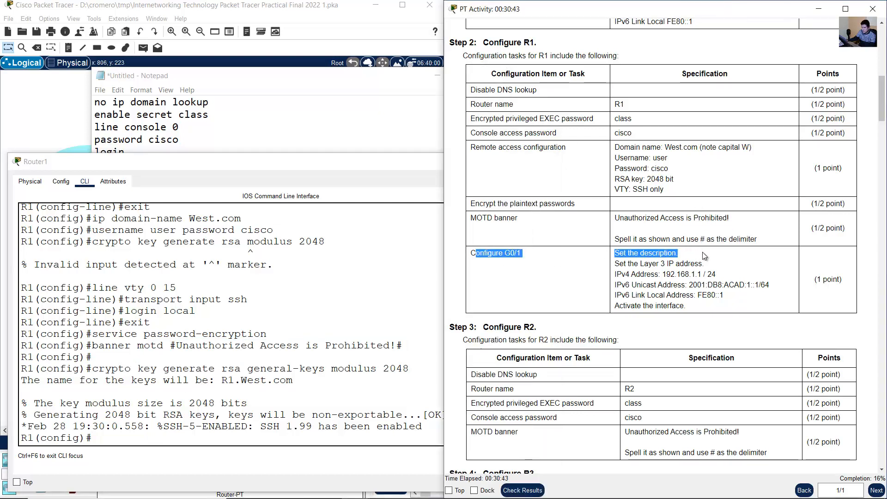
pyautogui.click(193, 355)
pyautogui.write('in')
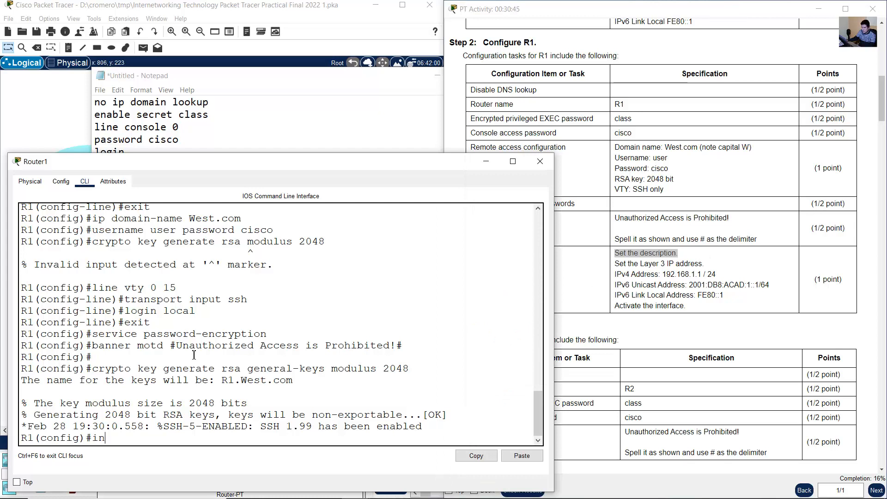
pyautogui.write('t g0/1')
pyautogui.press('Return')
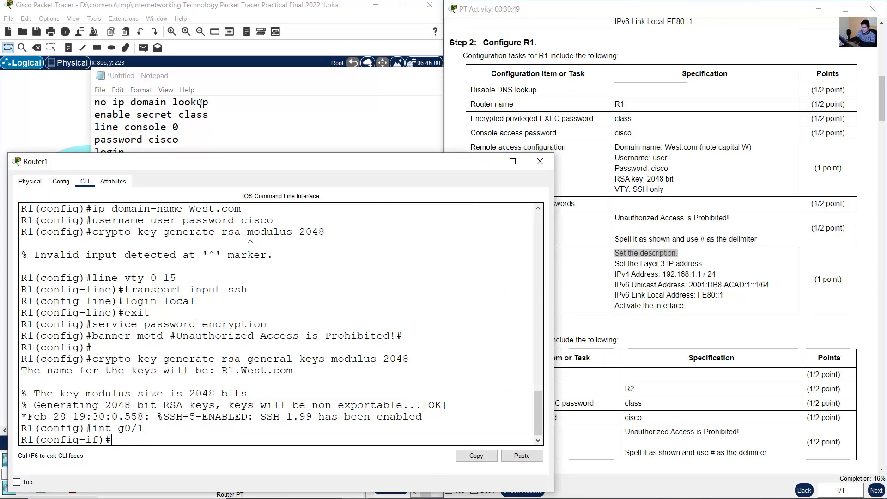
# - Minimize Notepad and bring the network topology forward to examine Router1's link to Switch1
pyautogui.click(387, 76)
pyautogui.click(443, 75)
pyautogui.click(304, 29)
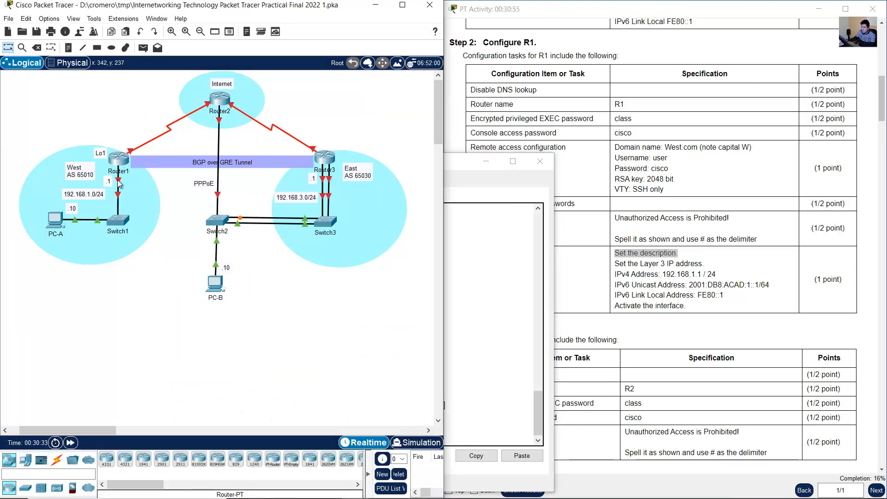
# - Read the G0/1 requirements for R1, covering the description, IPv4 address, IPv6 unicast and link-local addresses, and interface activation
pyautogui.click(627, 277)
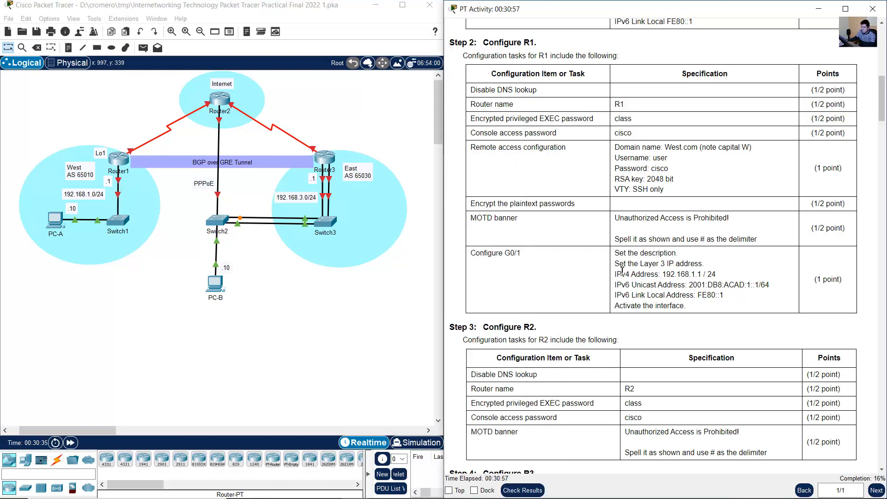
pyautogui.moveTo(620, 263); pyautogui.dragTo(710, 266)
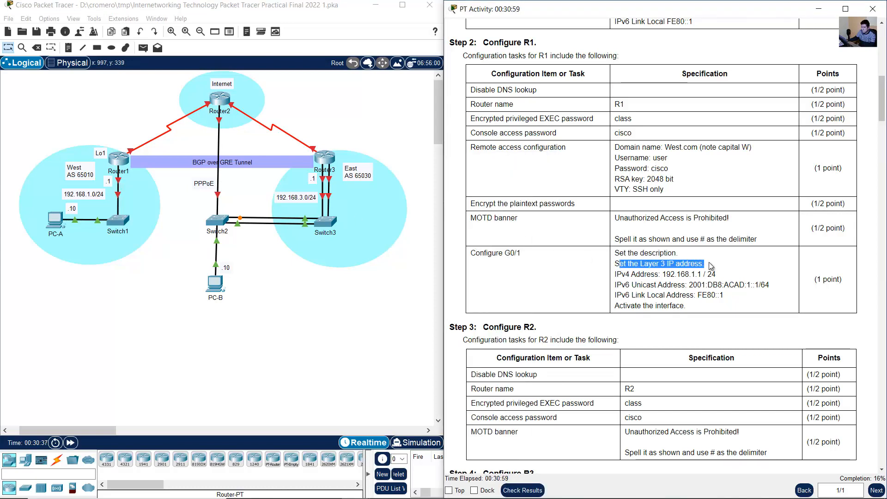
pyautogui.click(638, 254)
pyautogui.tripleClick(637, 254)
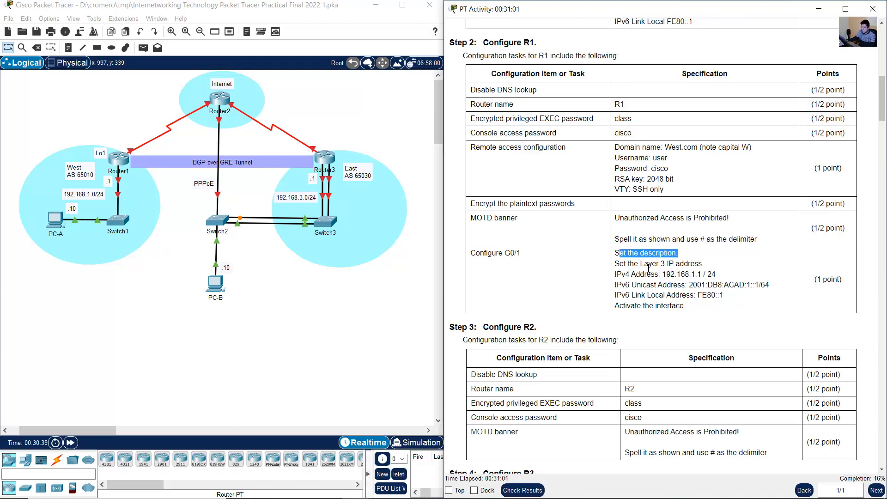
pyautogui.moveTo(628, 264); pyautogui.dragTo(699, 267)
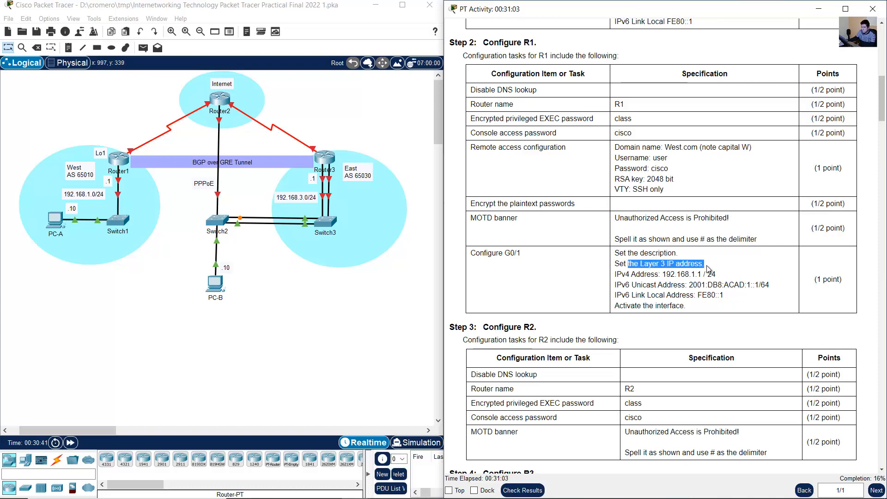
pyautogui.moveTo(636, 275); pyautogui.dragTo(699, 277)
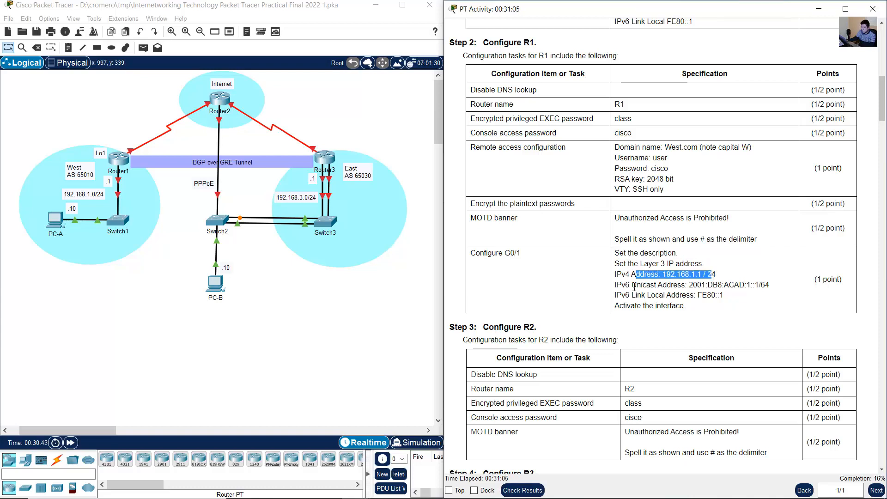
pyautogui.moveTo(631, 284); pyautogui.dragTo(748, 285)
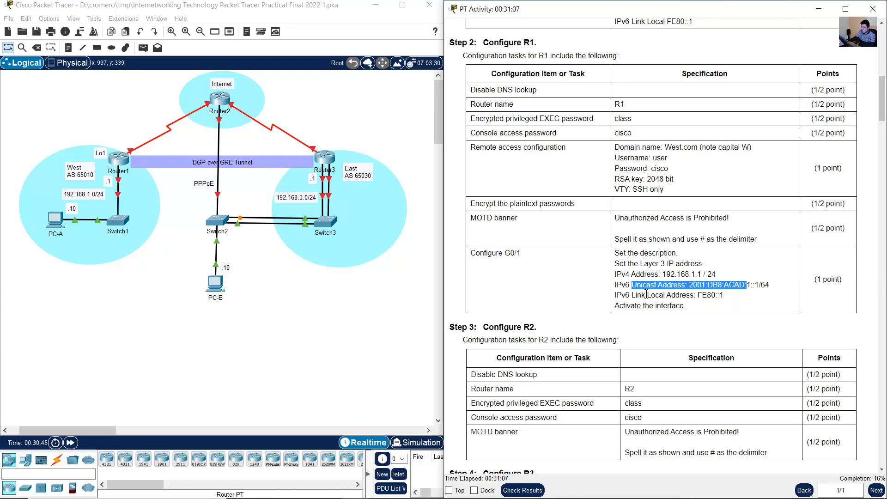
pyautogui.moveTo(636, 295); pyautogui.dragTo(723, 296)
pyautogui.moveTo(632, 306); pyautogui.dragTo(686, 306)
pyautogui.click(673, 283)
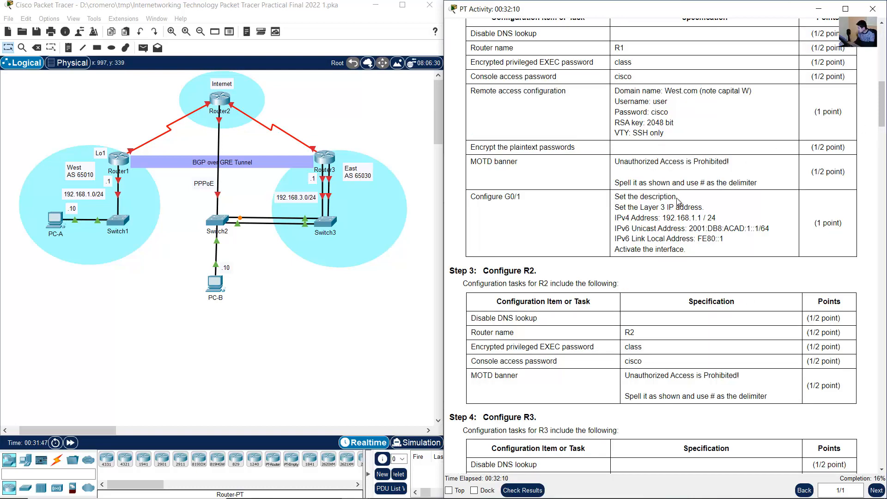
pyautogui.moveTo(618, 196); pyautogui.dragTo(725, 242)
pyautogui.click(711, 233)
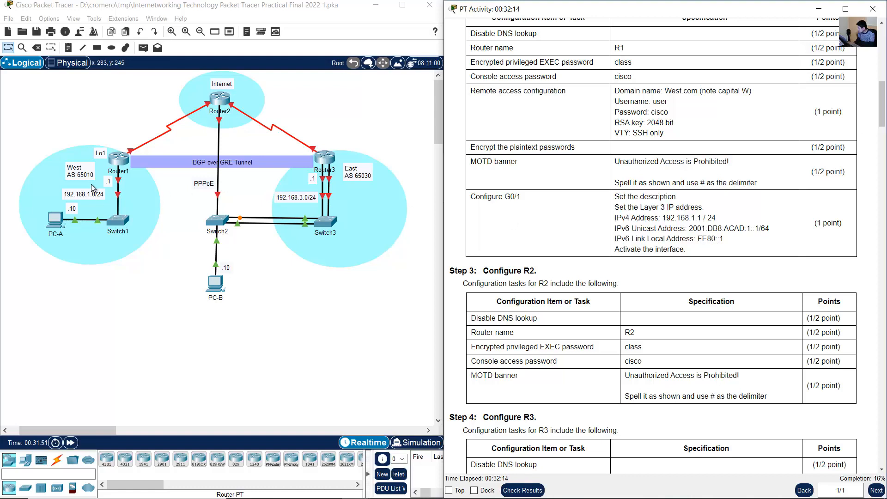
# - Return to Router1's CLI and set the g0/1 interface description to "West LAN"
pyautogui.click(119, 159)
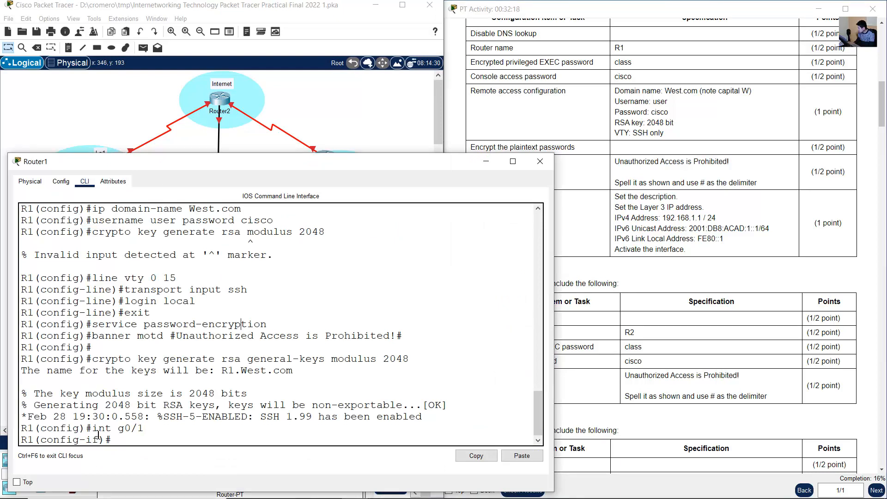
pyautogui.moveTo(94, 431); pyautogui.dragTo(152, 432)
pyautogui.click(162, 440)
pyautogui.write('description')
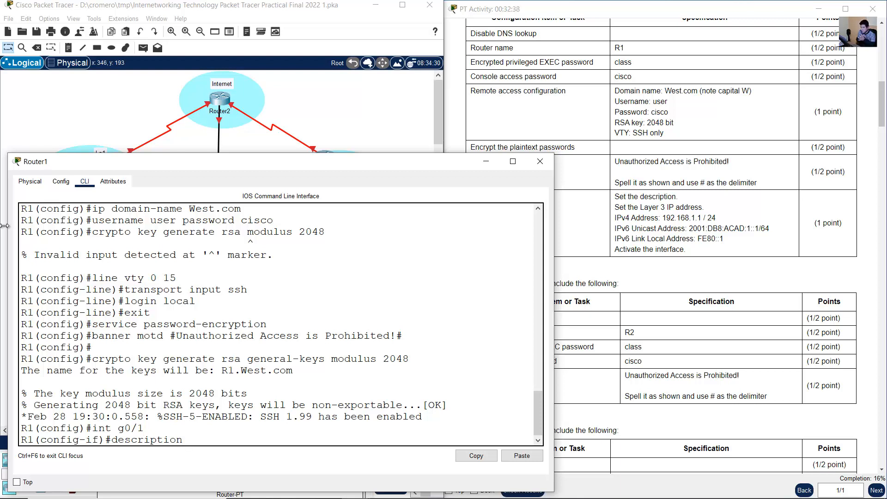
pyautogui.click(4, 184)
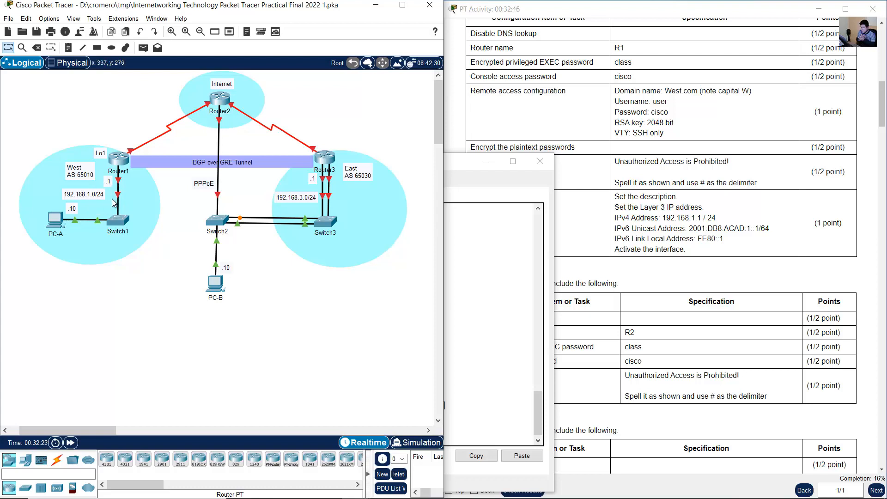
pyautogui.click(120, 164)
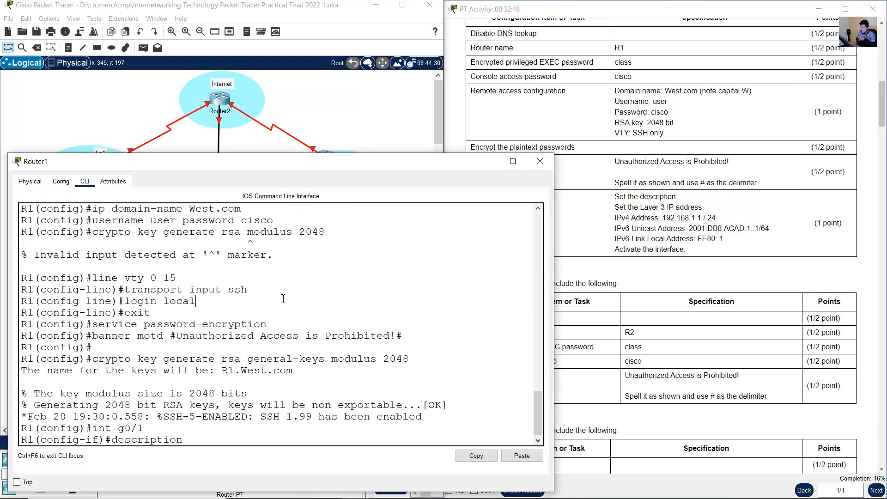
pyautogui.write('West LAN')
pyautogui.press('Return')
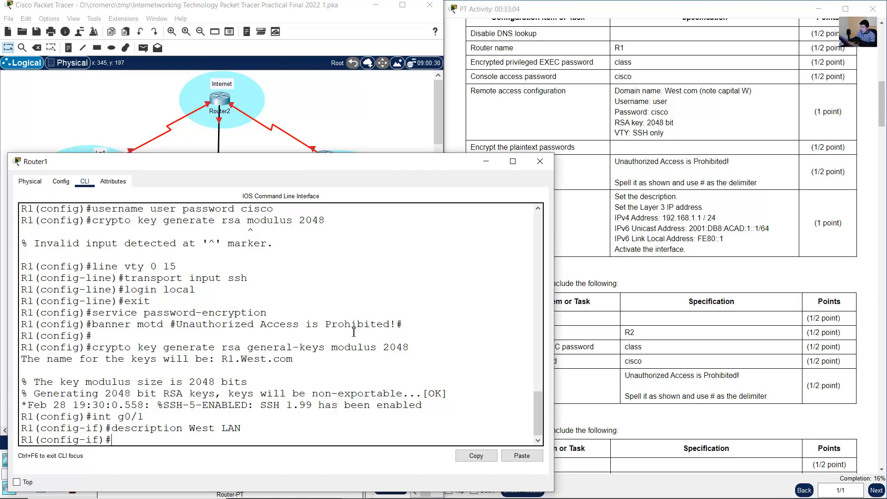
# - Assign g0/1 the IPv4 address 192.168.1.1 with mask 255.255.255.0 and the IPv6 unicast address 2001:db8:acad:1::1/64
pyautogui.write('ip address 192.168.1.1 255.255.255.0')
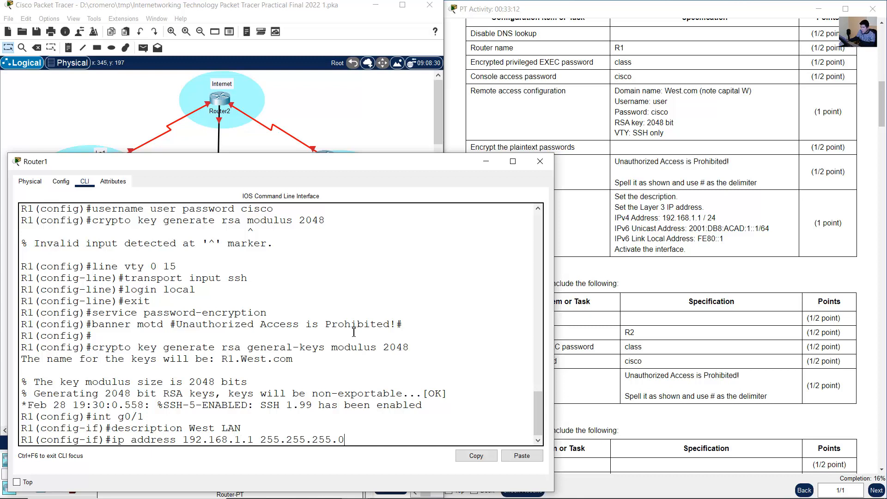
pyautogui.press('Return')
pyautogui.write('ipv6 add')
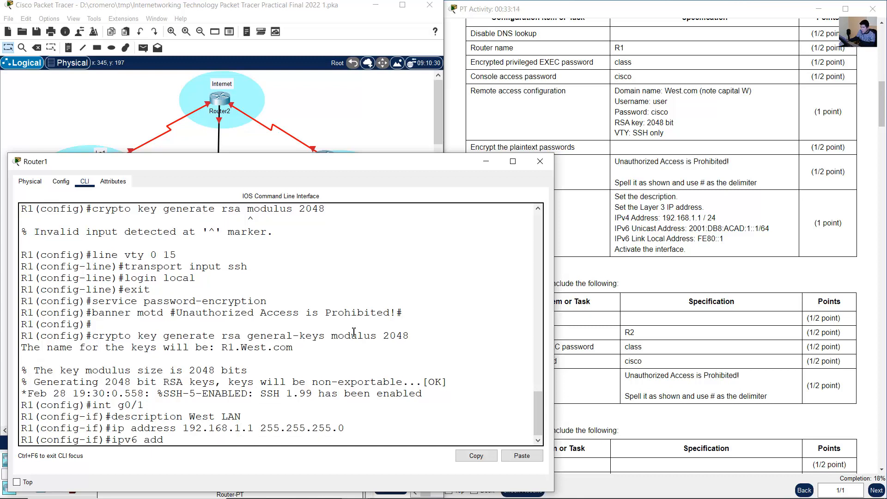
pyautogui.write('ress 2001:db8:acad:1::1/64')
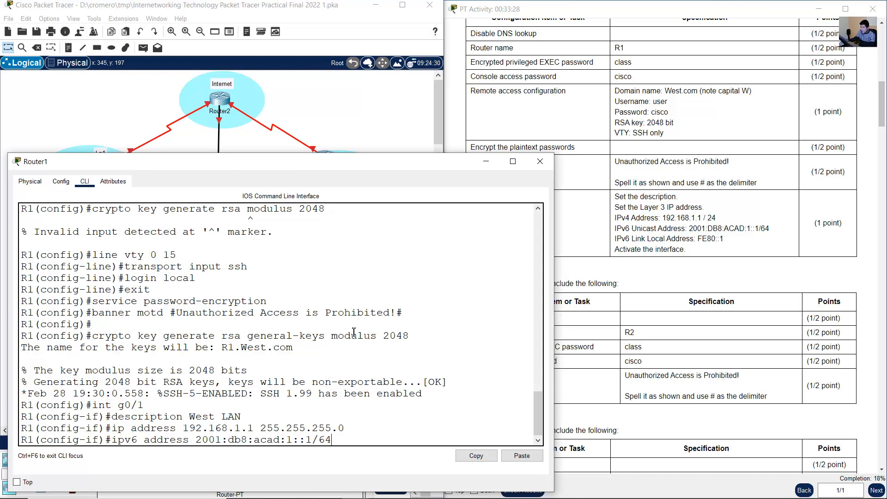
pyautogui.press('Return')
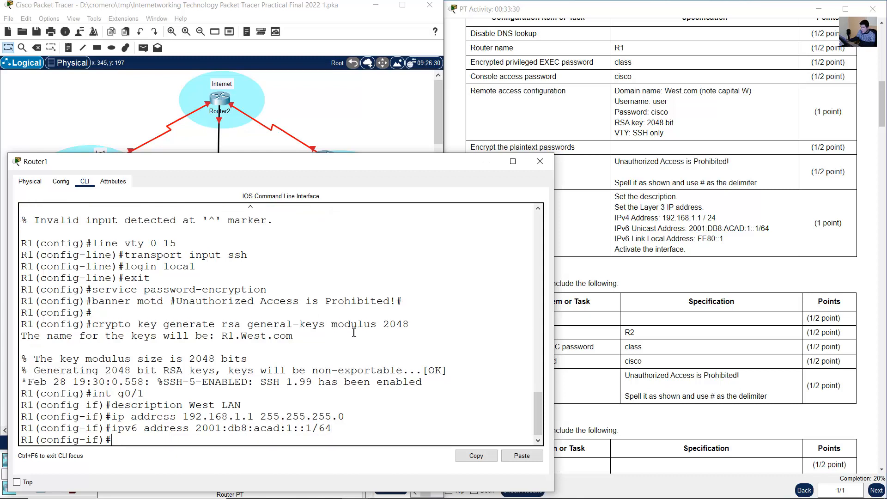
# - Set the IPv6 link-local address of R1's g0/1 interface to fe80::1
pyautogui.press('Up')
pyautogui.press('BackSpace')
pyautogui.press('BackSpace')
pyautogui.press('BackSpace')
pyautogui.press('BackSpace')
pyautogui.press('BackSpace')
pyautogui.press('BackSpace')
pyautogui.press('BackSpace')
pyautogui.press('BackSpace')
pyautogui.press('BackSpace')
pyautogui.press('BackSpace')
pyautogui.press('BackSpace')
pyautogui.press('BackSpace')
pyautogui.press('BackSpace')
pyautogui.press('BackSpace')
pyautogui.press('BackSpace')
pyautogui.press('BackSpace')
pyautogui.press('BackSpace')
pyautogui.press('BackSpace')
pyautogui.press('BackSpace')
pyautogui.press('BackSpace')
pyautogui.write('fe80::1')
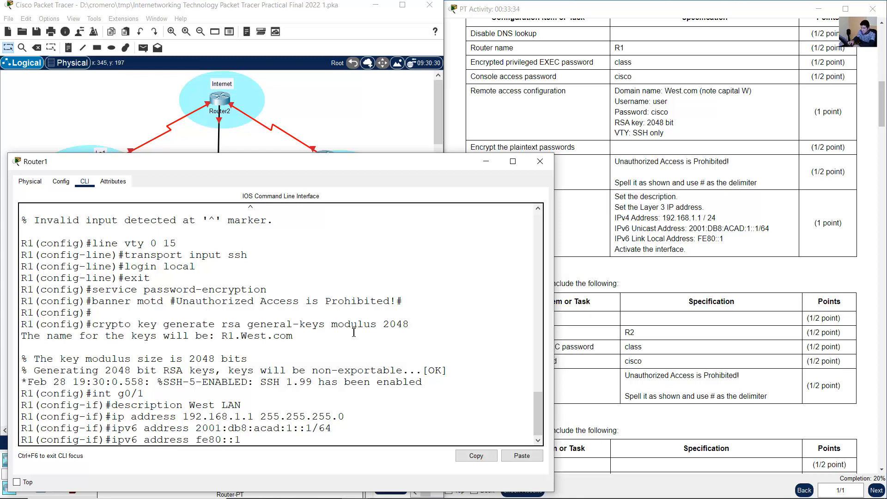
pyautogui.write(' link-local')
pyautogui.press('Return')
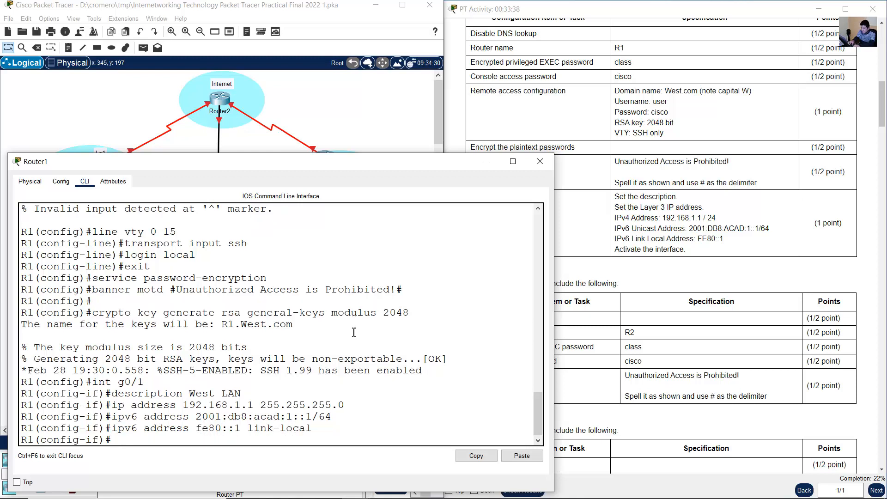
# - Activate the g0/1 interface with no shutdown and return to global configuration mode on R1
pyautogui.write('no shutdown')
pyautogui.press('Return')
pyautogui.write('e')
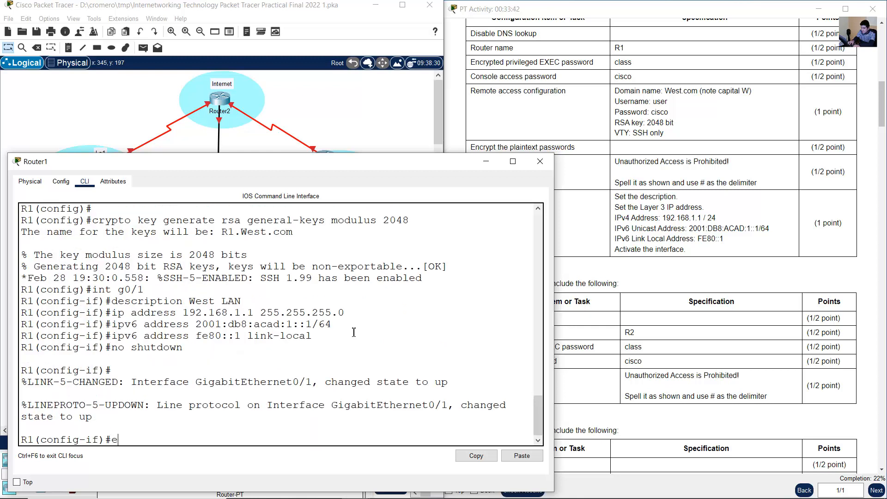
pyautogui.write('xit')
pyautogui.press('Return')
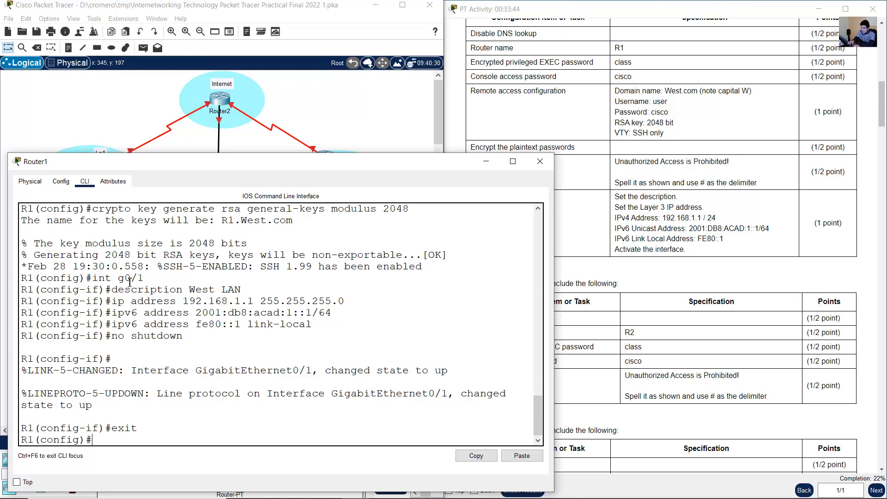
# - Check the entered g0/1 commands against the R1 requirements and read the Step 3 configuration tasks for R2
pyautogui.moveTo(118, 279); pyautogui.dragTo(283, 361)
pyautogui.click(675, 209)
pyautogui.moveTo(634, 198); pyautogui.dragTo(693, 250)
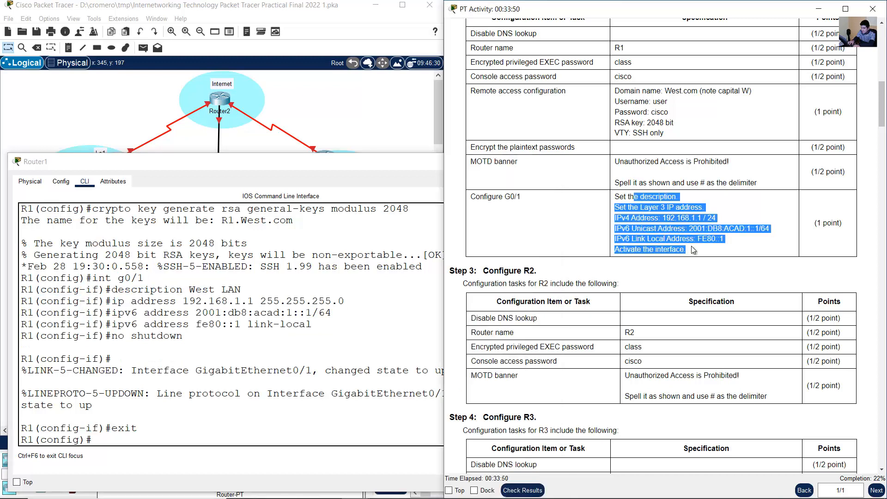
pyautogui.click(717, 252)
pyautogui.scroll(-3, 718, 254)
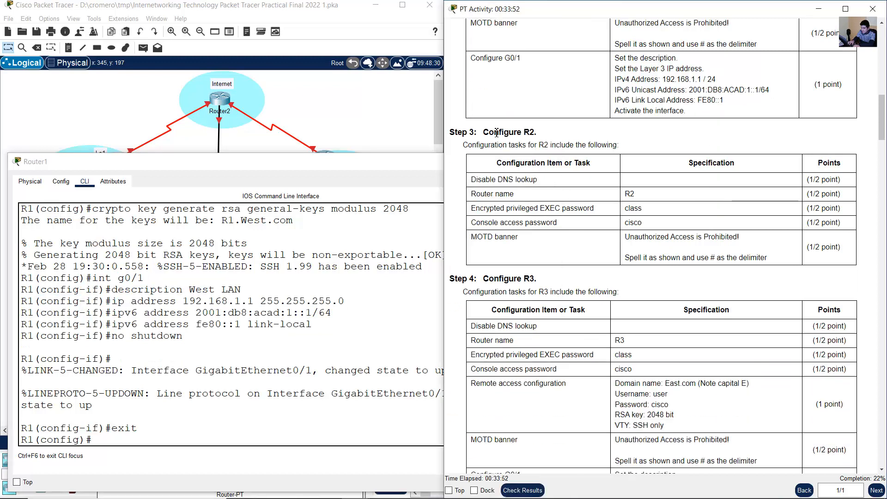
pyautogui.moveTo(496, 132); pyautogui.dragTo(720, 257)
pyautogui.click(595, 235)
# - Open Router2's command line from the topology, then enlarge and reposition its window
pyautogui.click(307, 98)
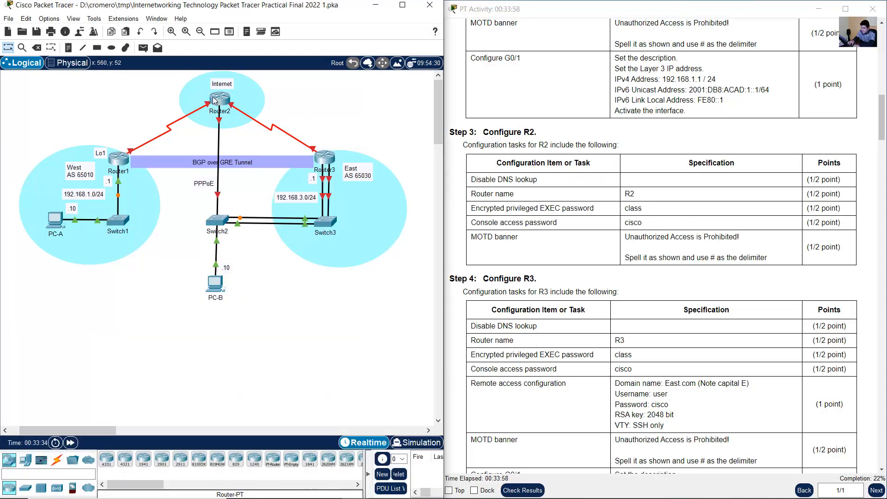
pyautogui.doubleClick(221, 101)
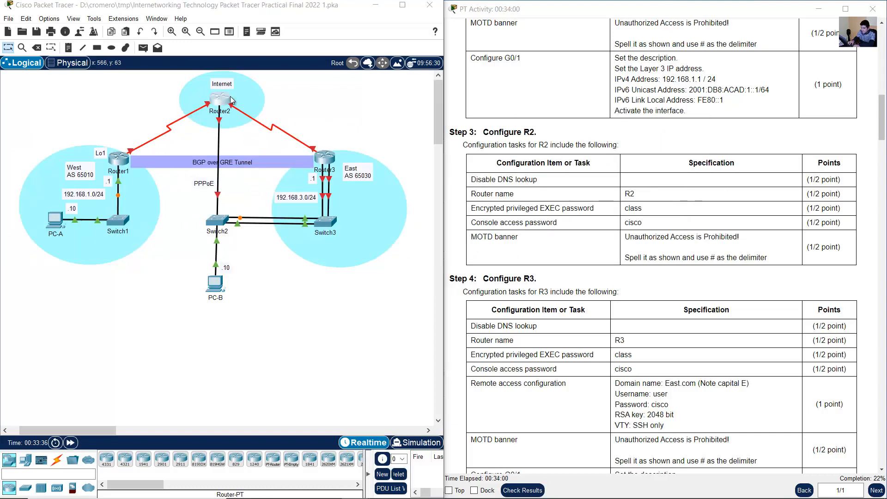
pyautogui.moveTo(441, 92); pyautogui.dragTo(187, 46)
pyautogui.click(108, 65)
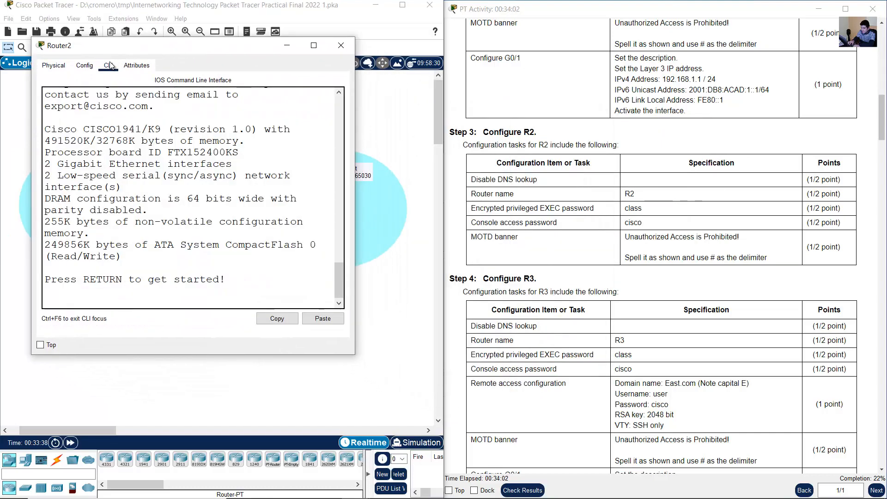
pyautogui.moveTo(98, 48); pyautogui.dragTo(83, 51)
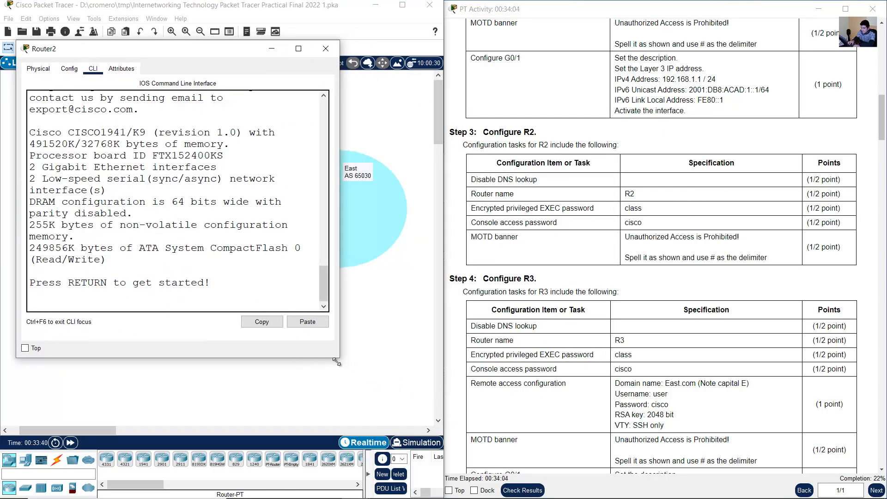
pyautogui.moveTo(339, 357); pyautogui.dragTo(551, 422)
pyautogui.moveTo(398, 54); pyautogui.dragTo(396, 135)
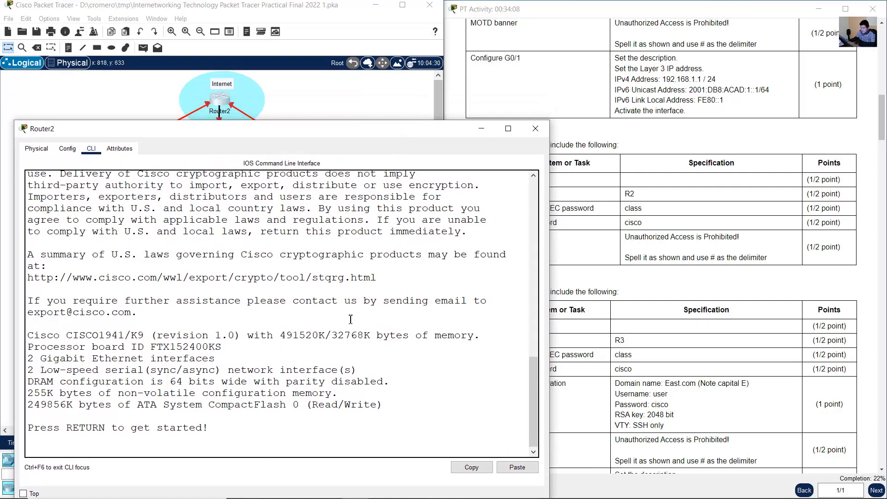
# - Read the R2 requirements for DNS lookup, router name, privileged EXEC password, console password and MOTD banner
pyautogui.click(553, 289)
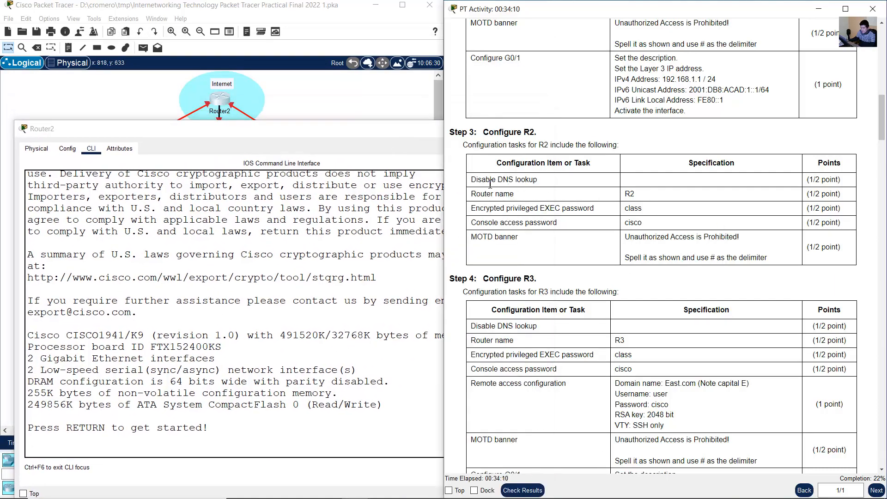
pyautogui.moveTo(487, 183); pyautogui.dragTo(561, 185)
pyautogui.moveTo(499, 194); pyautogui.dragTo(575, 196)
pyautogui.moveTo(481, 208); pyautogui.dragTo(642, 210)
pyautogui.moveTo(503, 222); pyautogui.dragTo(633, 225)
pyautogui.moveTo(490, 240); pyautogui.dragTo(760, 257)
pyautogui.click(748, 242)
# - Bring Notepad forward and duplicate the whole R1 command block below the original
pyautogui.moveTo(419, 497)
pyautogui.click(441, 489)
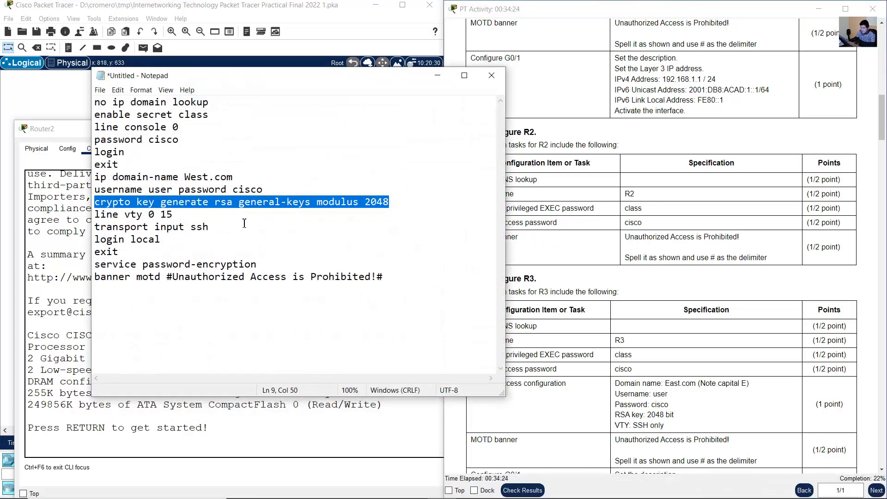
pyautogui.moveTo(94, 102); pyautogui.dragTo(406, 288)
pyautogui.rightClick(163, 203)
pyautogui.click(185, 236)
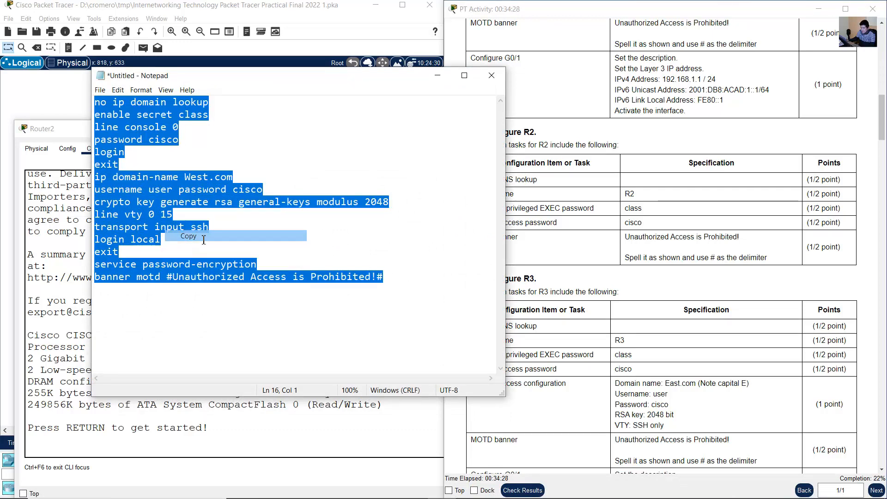
pyautogui.click(217, 344)
pyautogui.hotkey('ctrl', 'v')
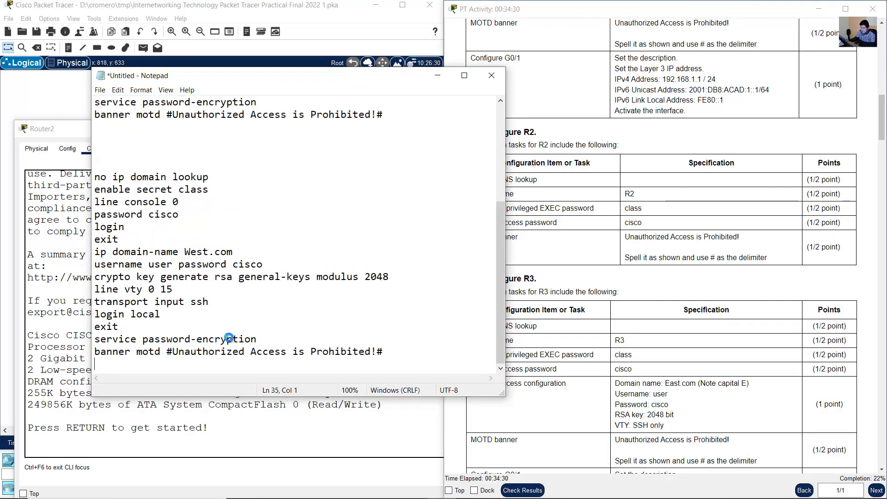
# - Remove the SSH lines, from ip domain-name West.com through the exit after login local, from the duplicated Notepad block
pyautogui.scroll(3, 249, 254)
pyautogui.scroll(-3, 249, 254)
pyautogui.moveTo(98, 180); pyautogui.dragTo(151, 364)
pyautogui.click(131, 265)
pyautogui.moveTo(281, 76); pyautogui.dragTo(244, 72)
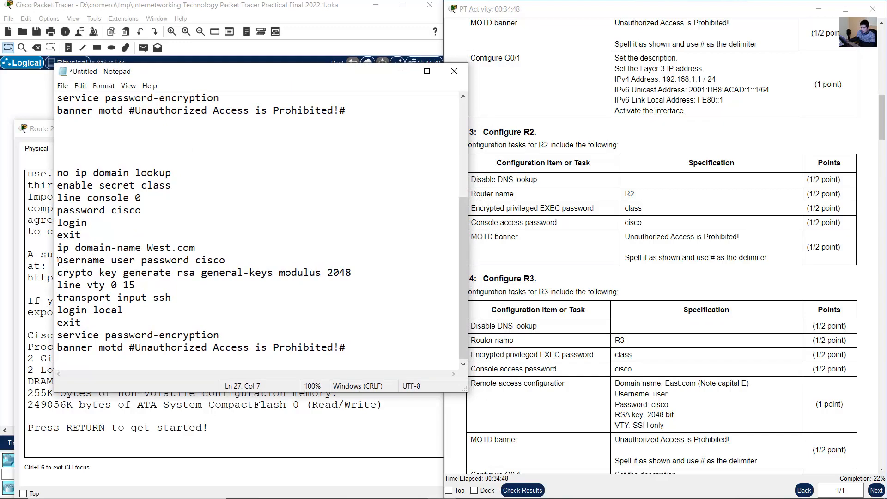
pyautogui.moveTo(60, 251); pyautogui.dragTo(123, 320)
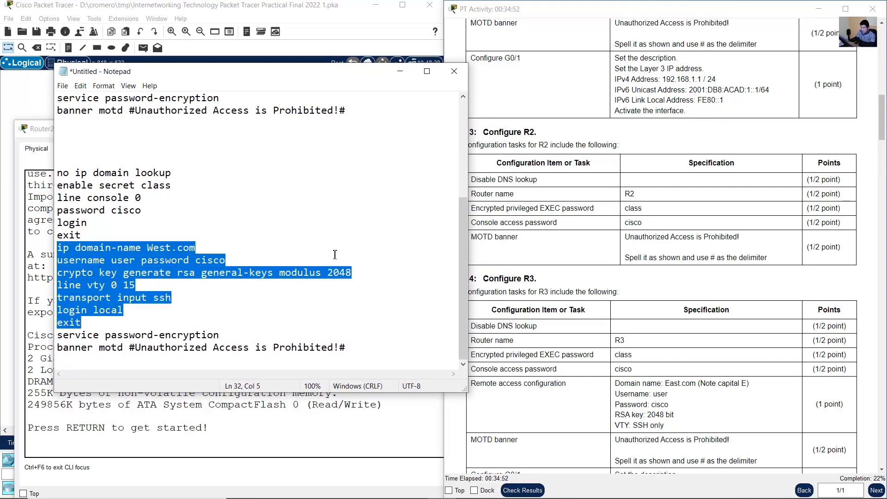
pyautogui.hotkey('ctrl', 'x')
# - Compare each command in the shortened Notepad block with the R2 task table, from DNS lookup to MOTD banner
pyautogui.moveTo(575, 220); pyautogui.dragTo(569, 210)
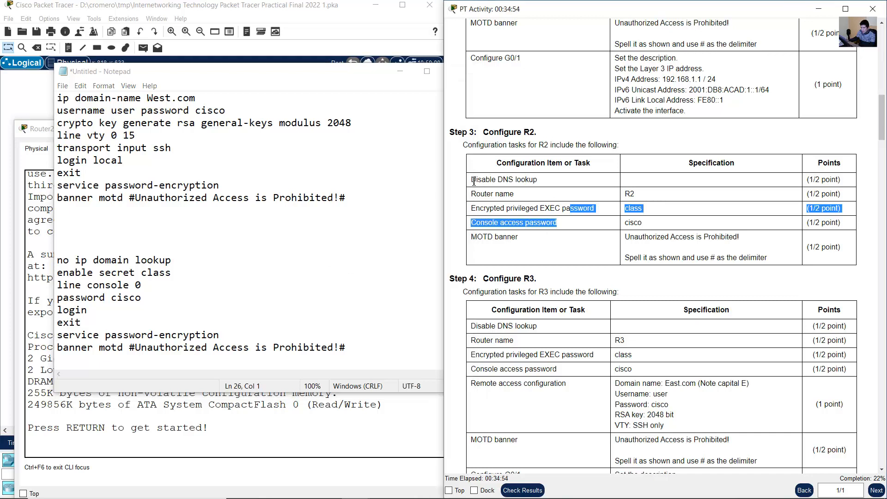
pyautogui.moveTo(472, 180); pyautogui.dragTo(538, 181)
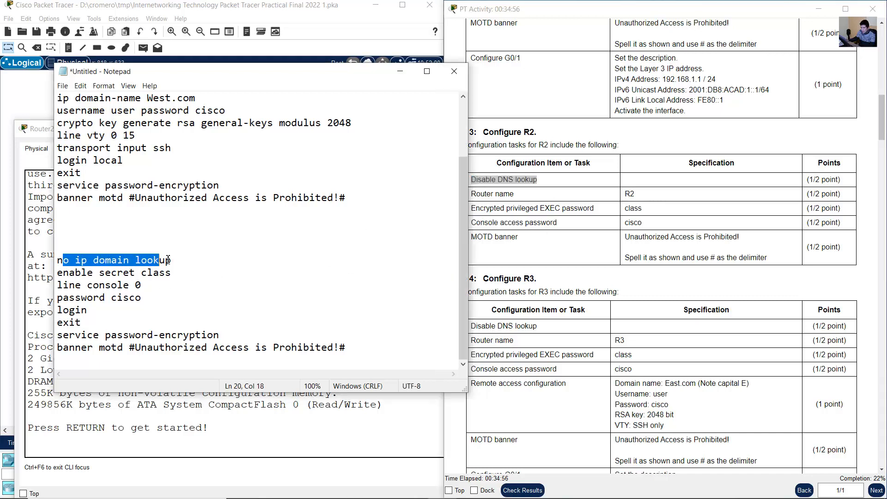
pyautogui.moveTo(64, 261); pyautogui.dragTo(171, 260)
pyautogui.moveTo(480, 208); pyautogui.dragTo(643, 210)
pyautogui.moveTo(69, 272); pyautogui.dragTo(172, 273)
pyautogui.moveTo(505, 225); pyautogui.dragTo(641, 223)
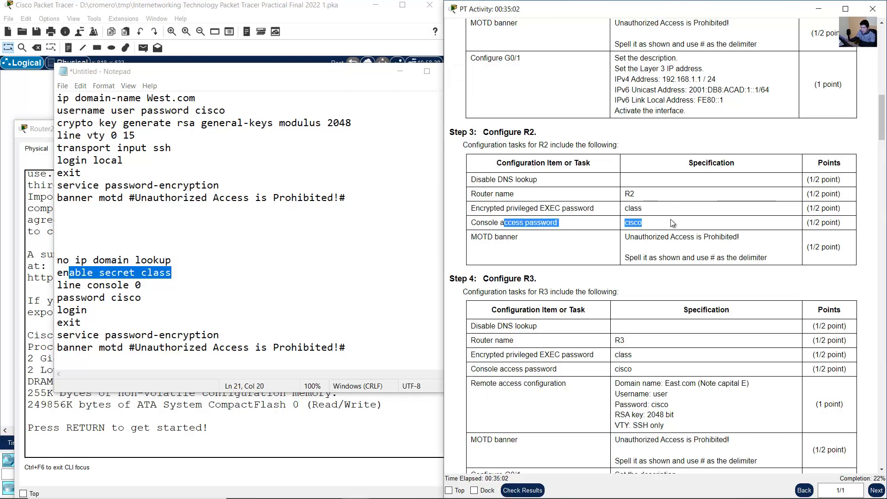
pyautogui.click(81, 285)
pyautogui.keyDown('shift'); pyautogui.click(95, 323); pyautogui.keyUp('shift')
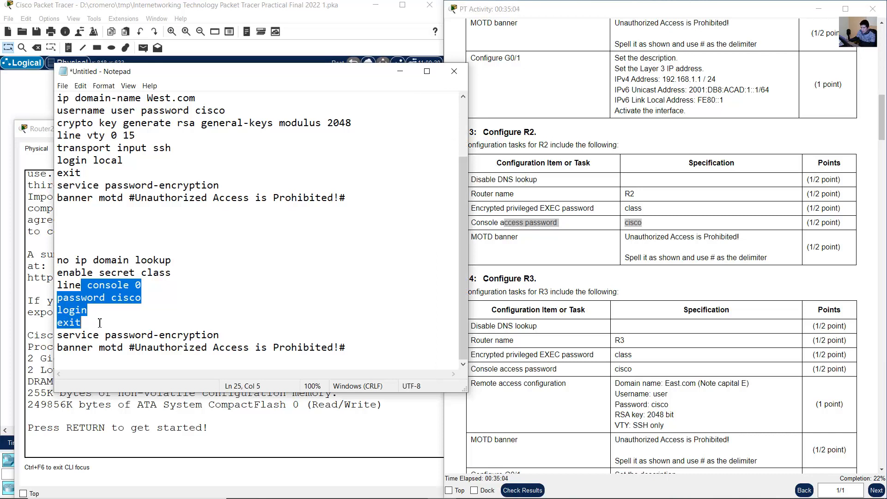
pyautogui.moveTo(487, 236); pyautogui.dragTo(715, 259)
pyautogui.click(79, 347)
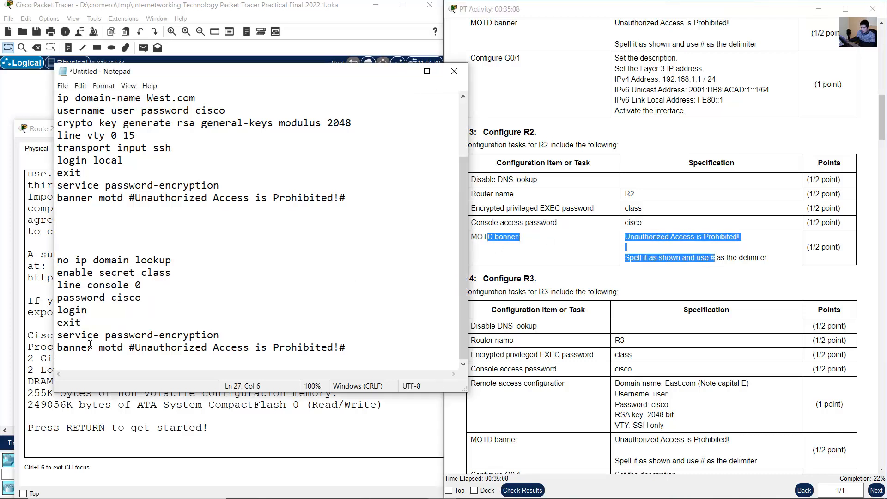
pyautogui.moveTo(75, 347); pyautogui.dragTo(291, 346)
pyautogui.click(278, 335)
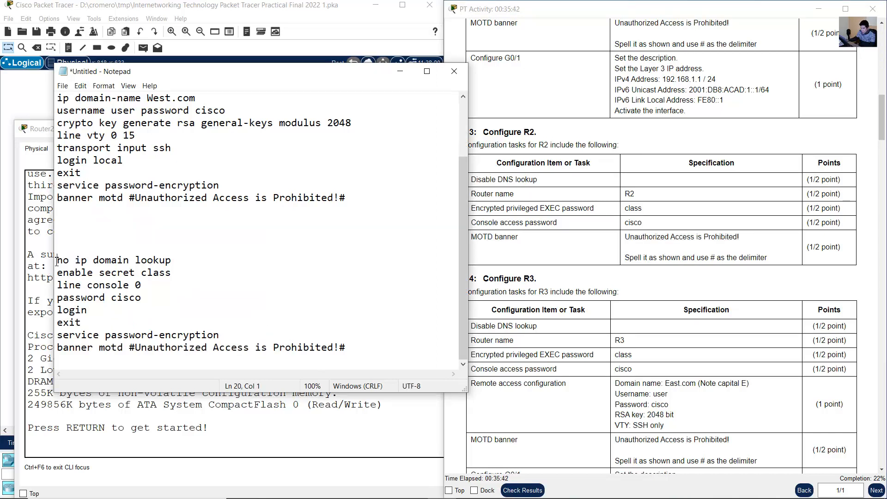
pyautogui.moveTo(57, 262); pyautogui.dragTo(137, 360)
pyautogui.click(596, 182)
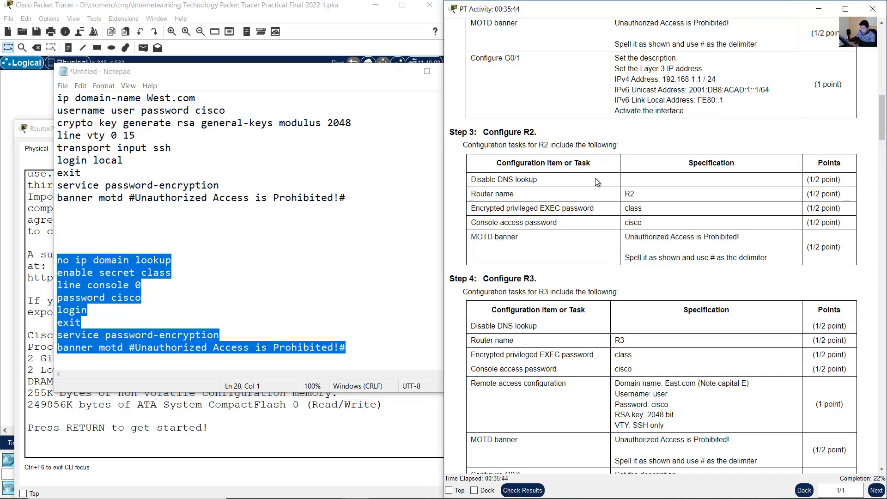
pyautogui.moveTo(468, 179); pyautogui.dragTo(770, 266)
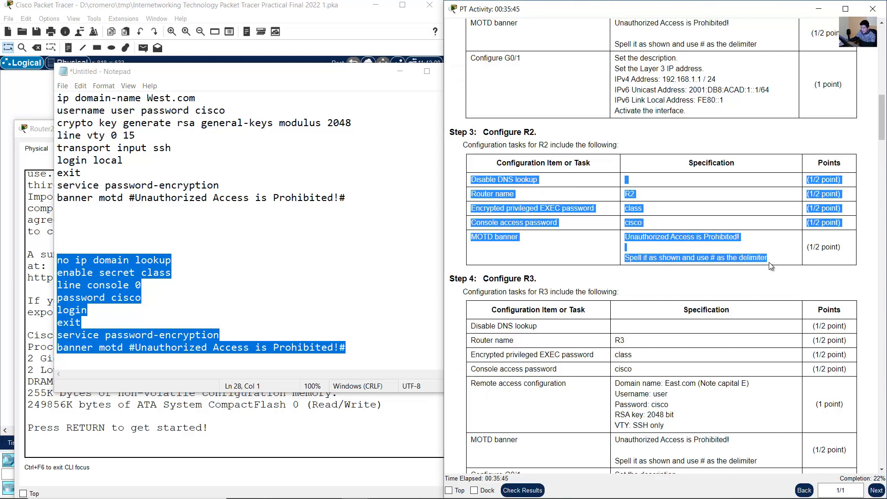
pyautogui.click(210, 297)
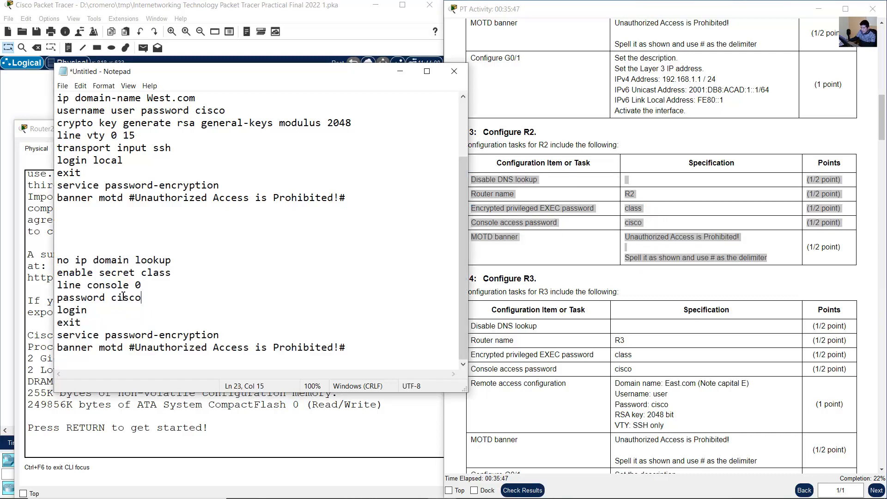
# - Copy the shortened R2 command block in Notepad, from no ip domain lookup through the MOTD banner
pyautogui.moveTo(58, 260); pyautogui.dragTo(296, 360)
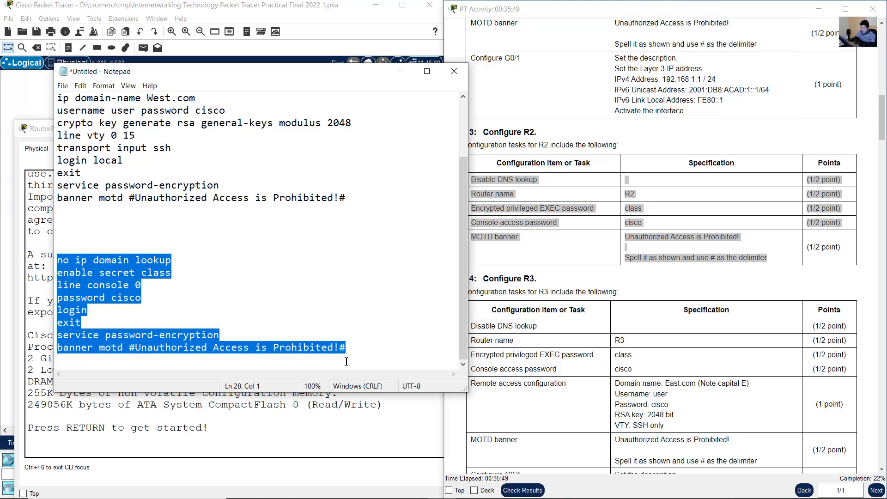
pyautogui.rightClick(93, 289)
pyautogui.click(110, 314)
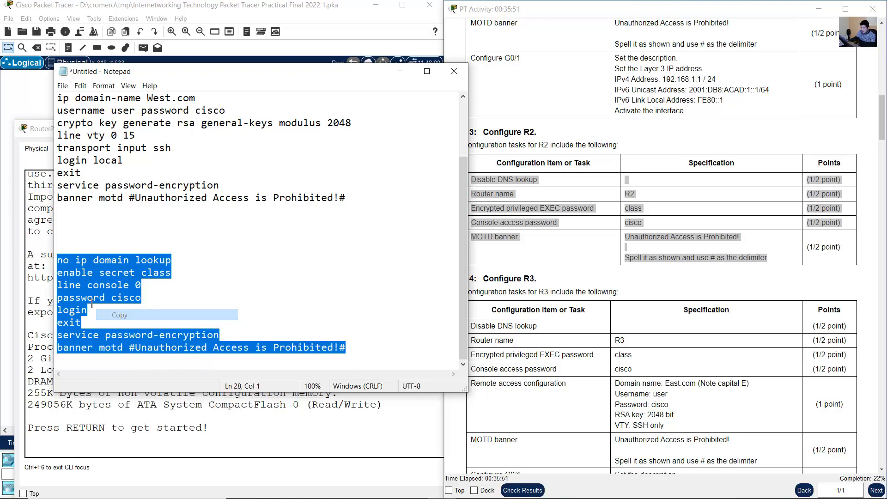
# - Start Router2's console session, enter global configuration mode and set the hostname to R2
pyautogui.click(45, 295)
pyautogui.press('Return')
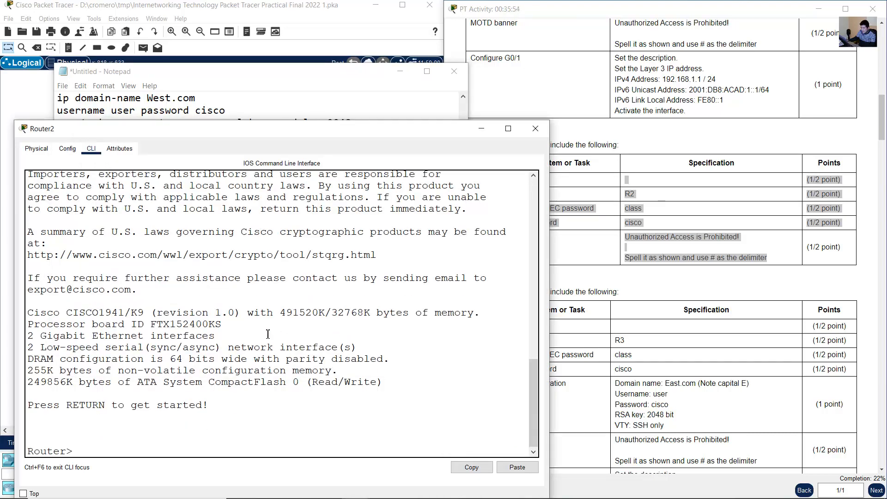
pyautogui.write('en')
pyautogui.press('Return')
pyautogui.write('conf term')
pyautogui.press('Return')
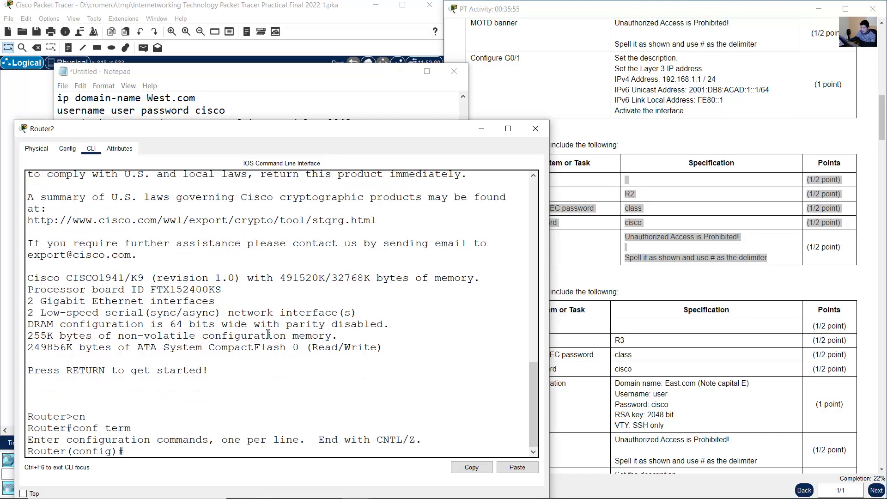
pyautogui.write('hostname R2')
pyautogui.press('Return')
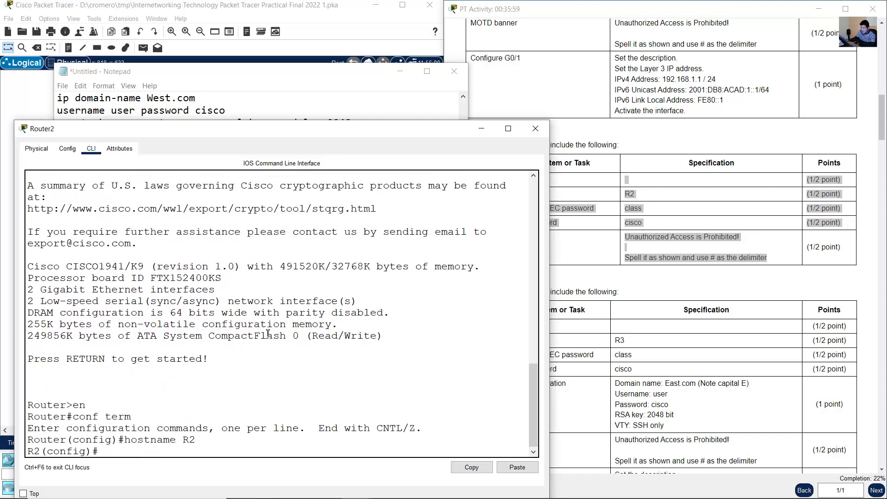
# - Copy the shortened R2 command block from Notepad and apply it to Router2's configuration, including the enable secret and console password
pyautogui.hotkey('alt', 'Tab')
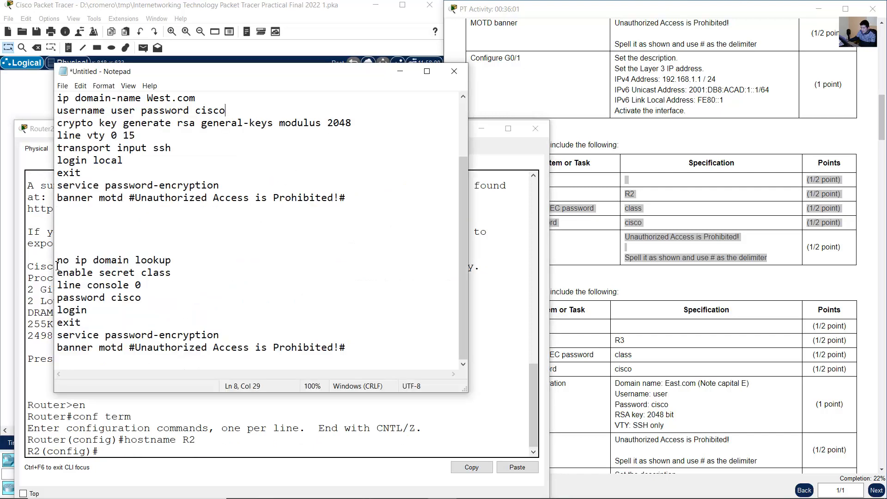
pyautogui.moveTo(57, 265); pyautogui.dragTo(89, 360)
pyautogui.rightClick(98, 280)
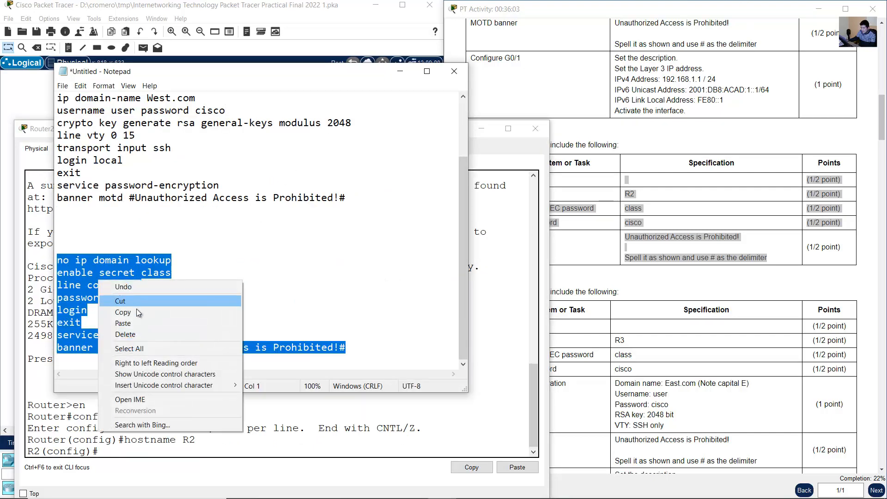
pyautogui.click(136, 309)
pyautogui.click(183, 404)
pyautogui.rightClick(179, 426)
pyautogui.click(198, 445)
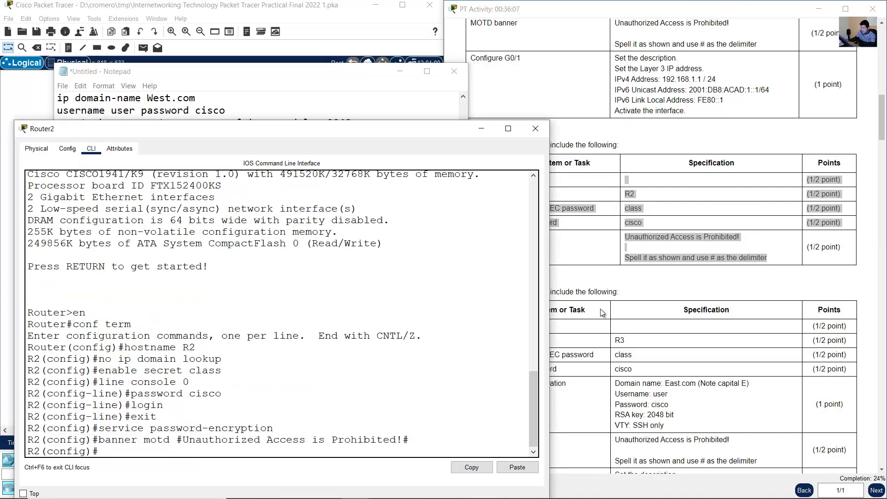
# - Go to Step 4, Configure R3, in the instructions, open Router3's command line and widen its window
pyautogui.click(652, 288)
pyautogui.scroll(-1, 653, 289)
pyautogui.scroll(-4, 652, 287)
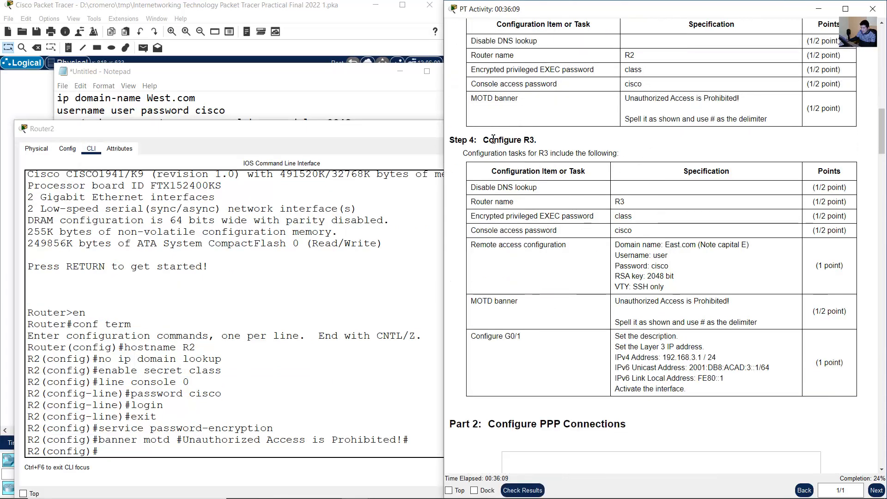
pyautogui.moveTo(488, 139); pyautogui.dragTo(738, 145)
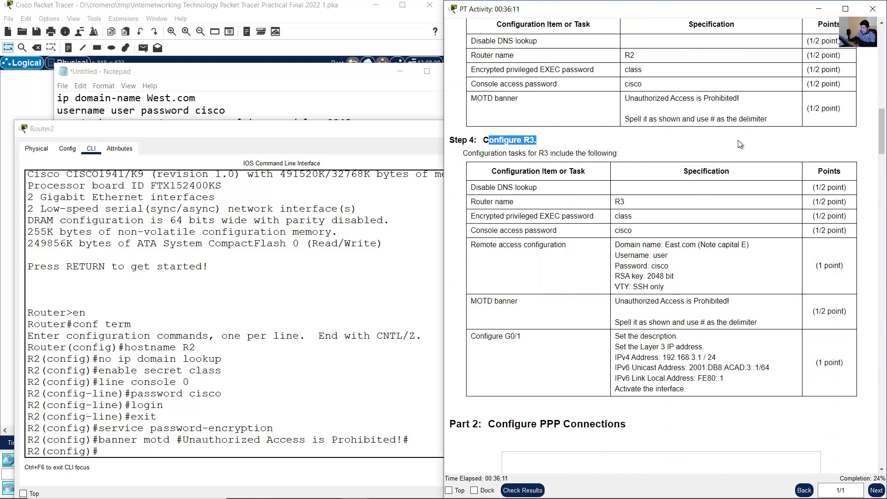
pyautogui.click(726, 149)
pyautogui.click(279, 15)
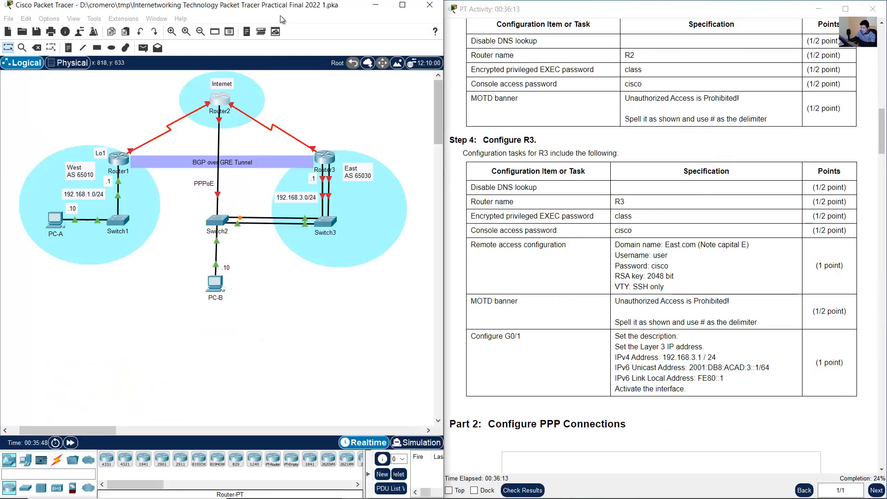
pyautogui.click(324, 158)
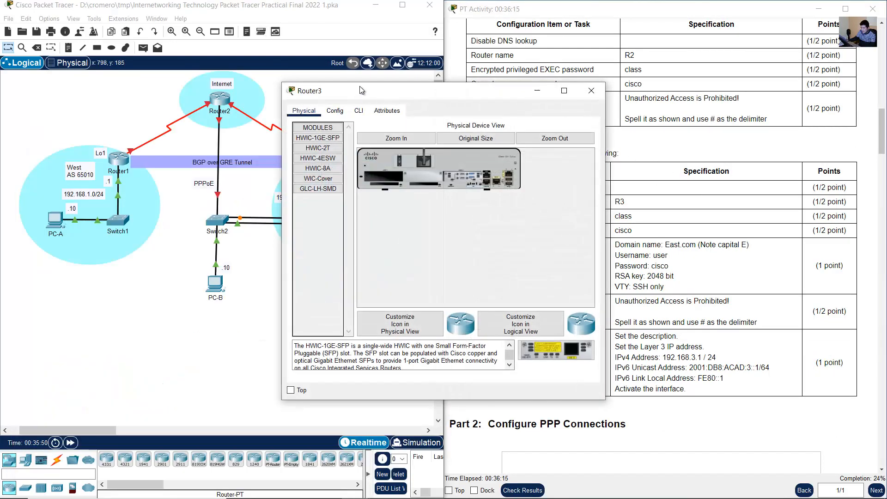
pyautogui.moveTo(360, 96); pyautogui.dragTo(85, 185)
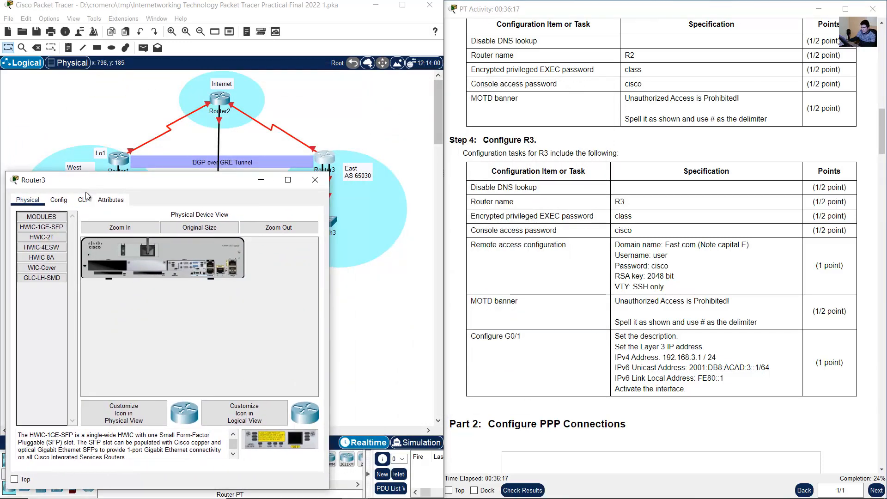
pyautogui.click(83, 200)
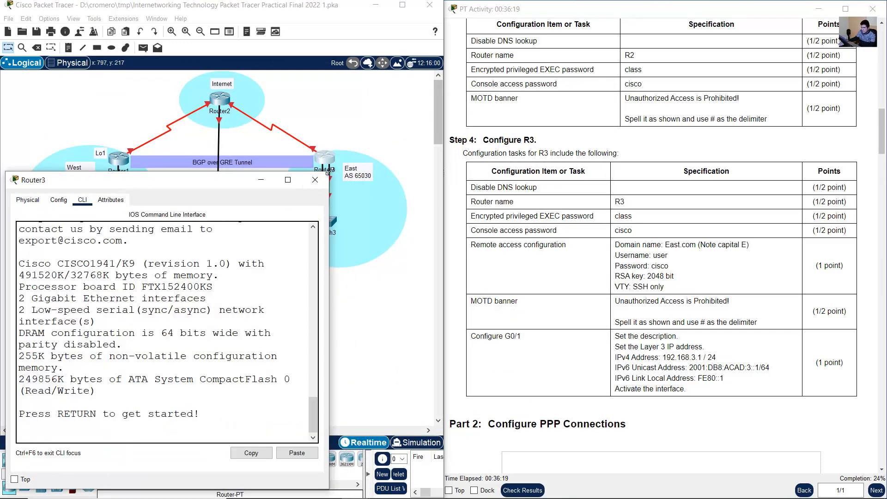
pyautogui.moveTo(329, 178); pyautogui.dragTo(499, 180)
pyautogui.click(768, 280)
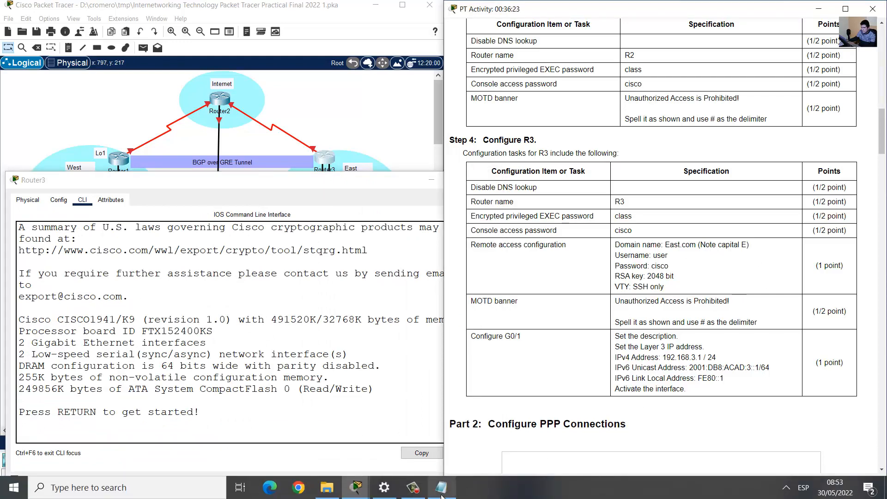
# - Duplicate the full R1 command block, from no ip domain lookup to the MOTD banner, below the R2 block in Notepad
pyautogui.click(441, 488)
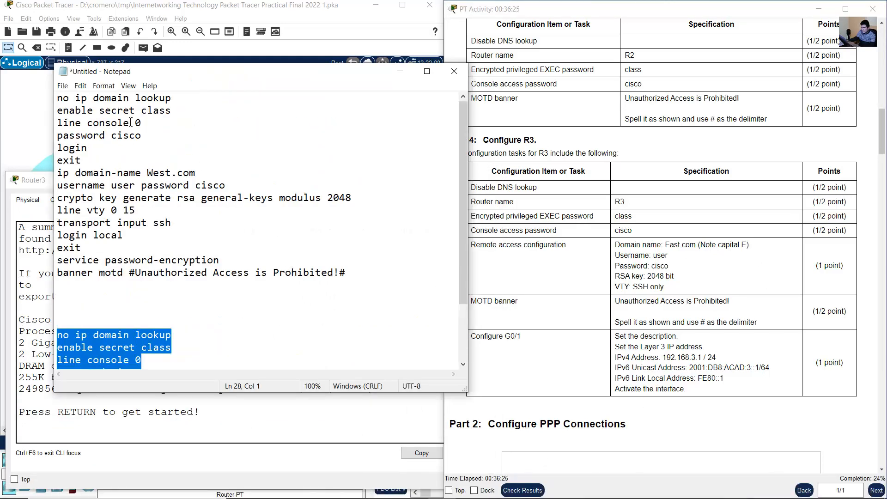
pyautogui.click(642, 210)
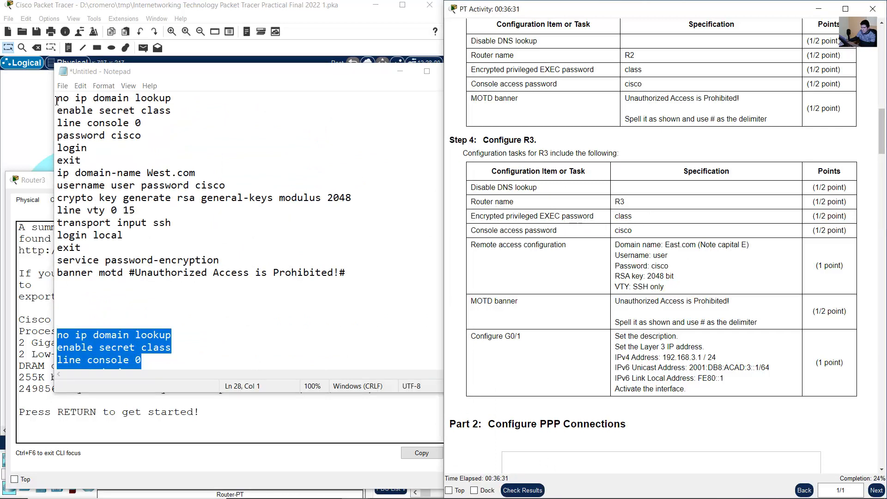
pyautogui.moveTo(56, 98); pyautogui.dragTo(58, 284)
pyautogui.rightClick(103, 184)
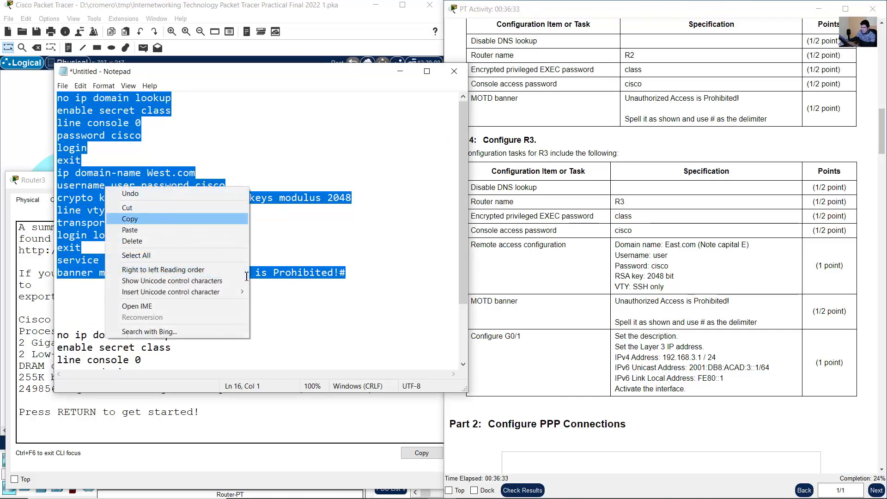
pyautogui.click(122, 218)
pyautogui.scroll(-2, 196, 324)
pyautogui.click(190, 365)
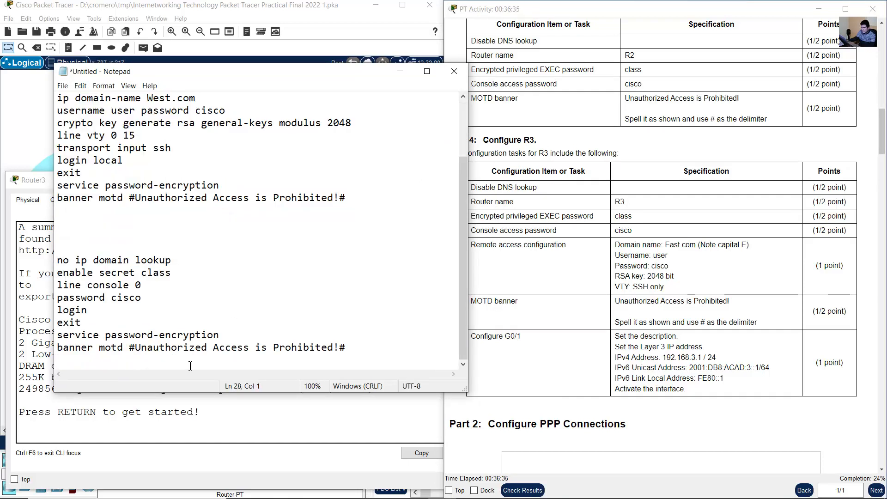
pyautogui.press('Return')
pyautogui.press('Return')
pyautogui.press('Return')
pyautogui.press('Return')
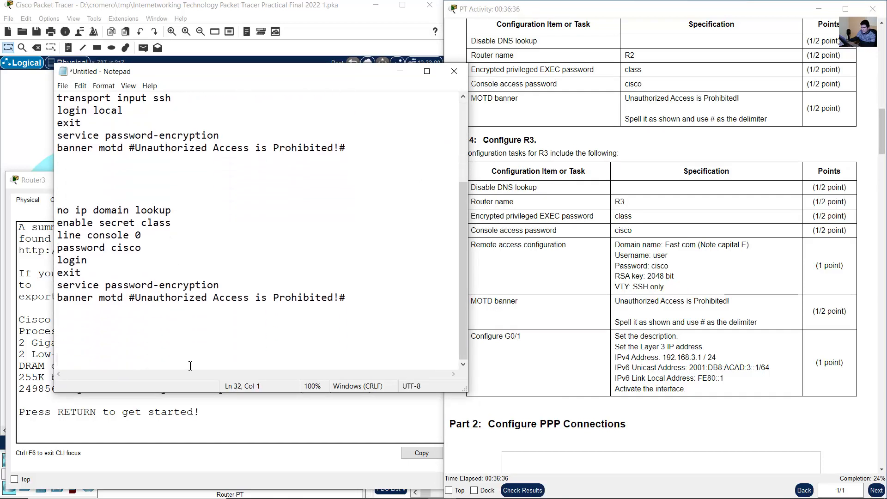
pyautogui.rightClick(102, 362)
pyautogui.click(126, 253)
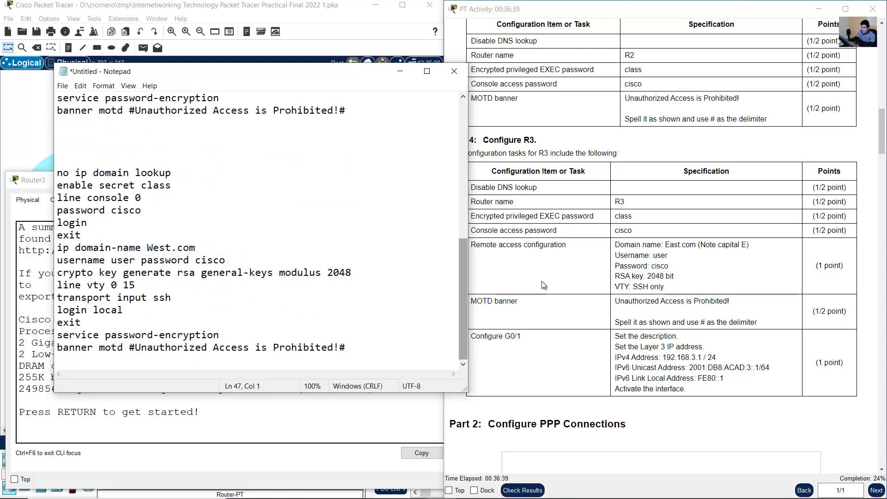
# - Change the domain name in the newly duplicated Notepad block to East.com, as specified for R3
pyautogui.click(669, 266)
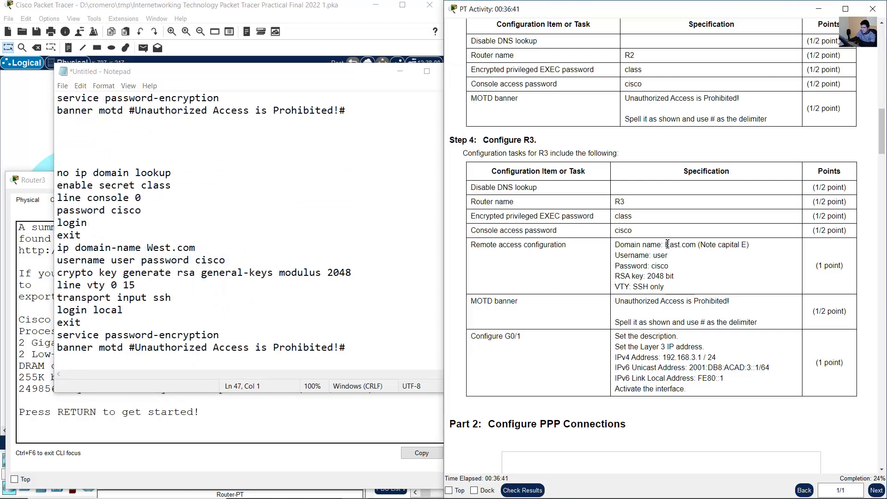
pyautogui.moveTo(620, 244); pyautogui.dragTo(706, 245)
pyautogui.click(672, 248)
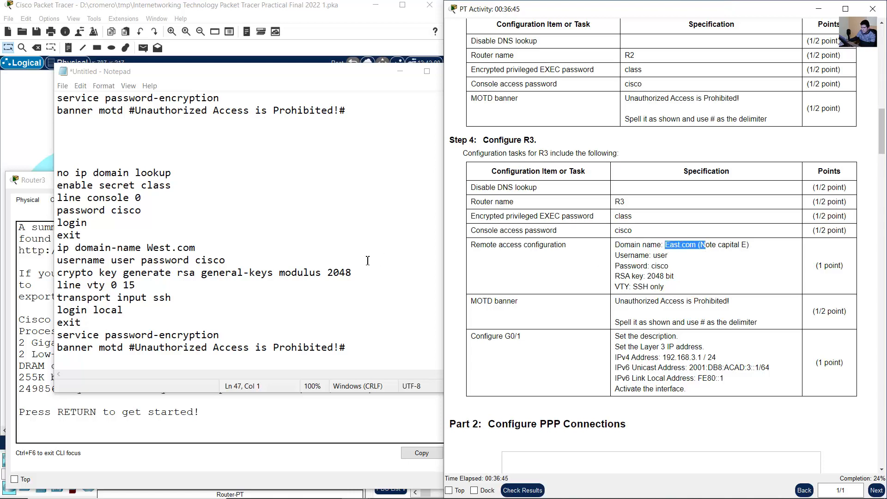
pyautogui.click(203, 272)
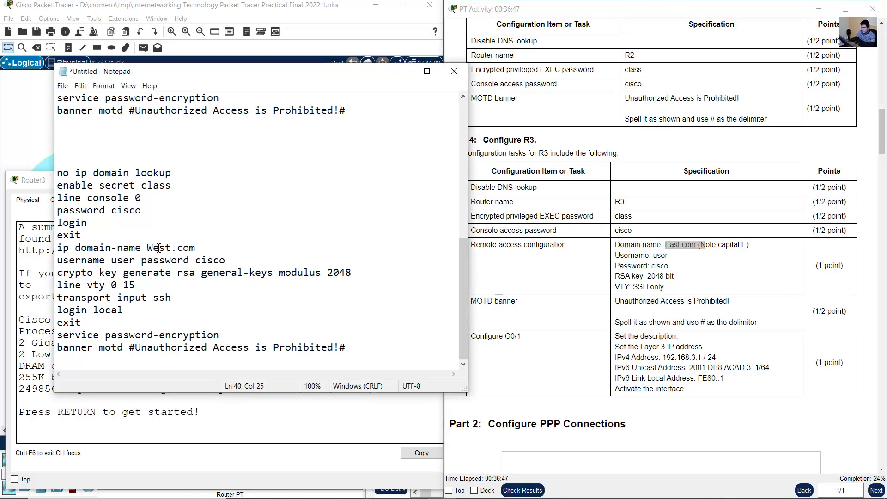
pyautogui.click(158, 248)
pyautogui.press('BackSpace')
pyautogui.press('BackSpace')
pyautogui.write('Ea')
pyautogui.moveTo(147, 248); pyautogui.dragTo(218, 248)
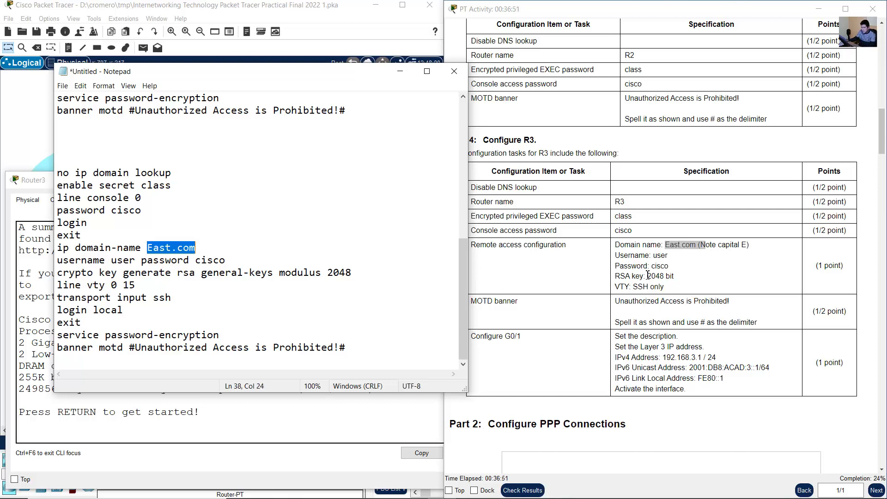
# - Compare the DNS lookup, enable secret and console line commands in the new Notepad block with the R3 task table
pyautogui.moveTo(646, 276); pyautogui.dragTo(614, 276)
pyautogui.moveTo(485, 188); pyautogui.dragTo(525, 188)
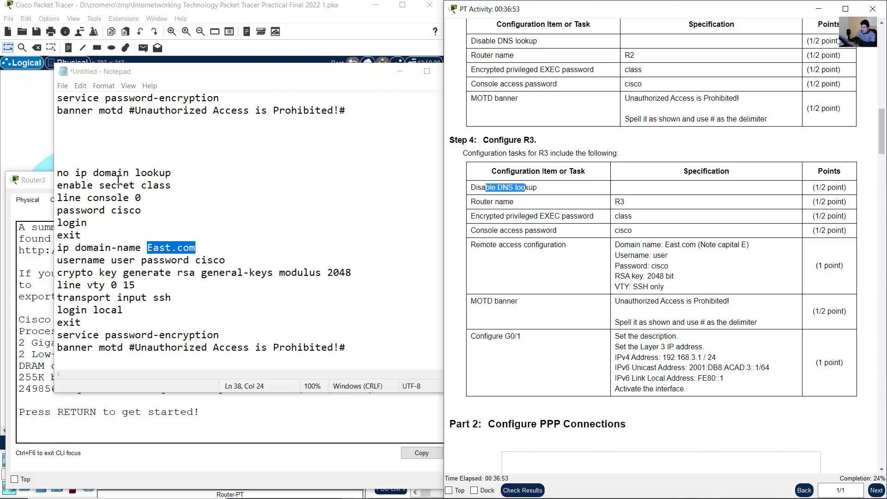
pyautogui.moveTo(82, 172); pyautogui.dragTo(165, 173)
pyautogui.click(483, 203)
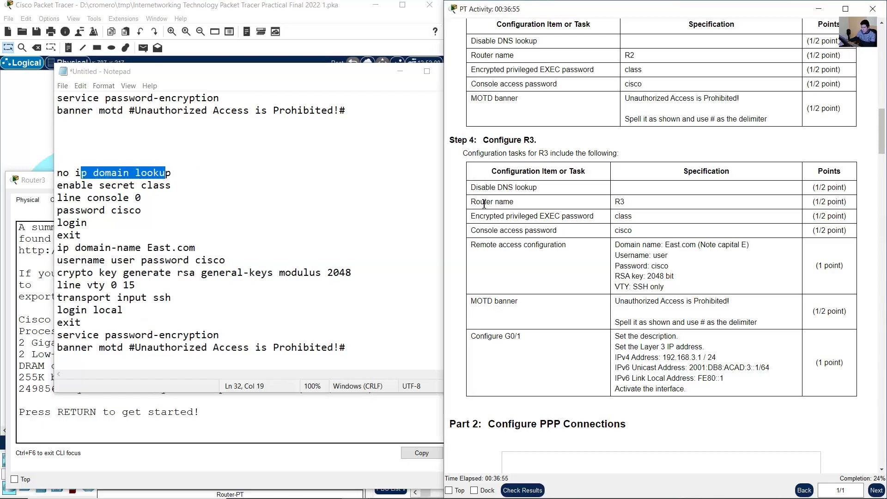
pyautogui.moveTo(479, 216); pyautogui.dragTo(632, 219)
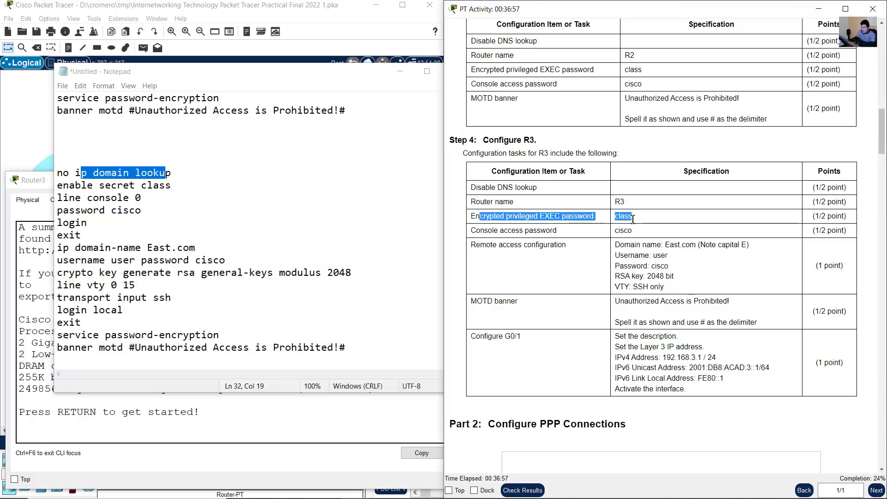
pyautogui.moveTo(75, 185); pyautogui.dragTo(171, 185)
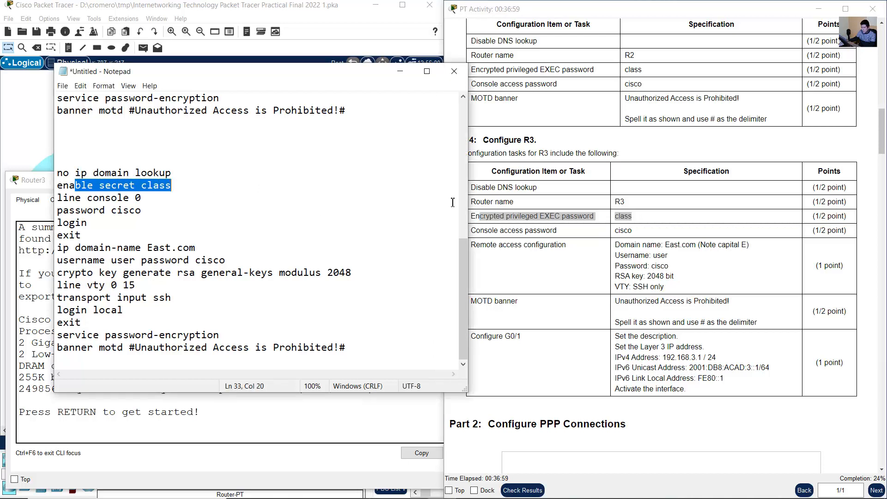
pyautogui.moveTo(493, 230); pyautogui.dragTo(661, 235)
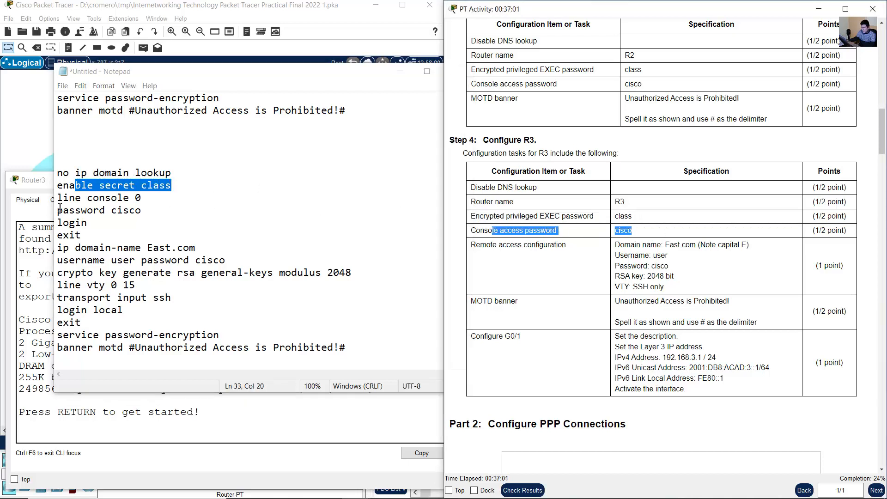
pyautogui.moveTo(70, 197); pyautogui.dragTo(81, 236)
# - Check the block's domain name, user account, RSA key and VTY commands against R3's remote access specification
pyautogui.click(517, 251)
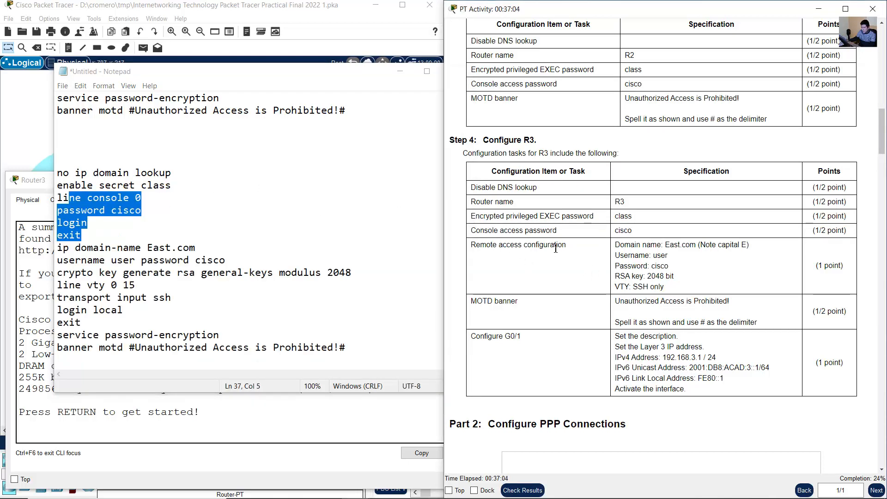
pyautogui.moveTo(510, 245); pyautogui.dragTo(679, 291)
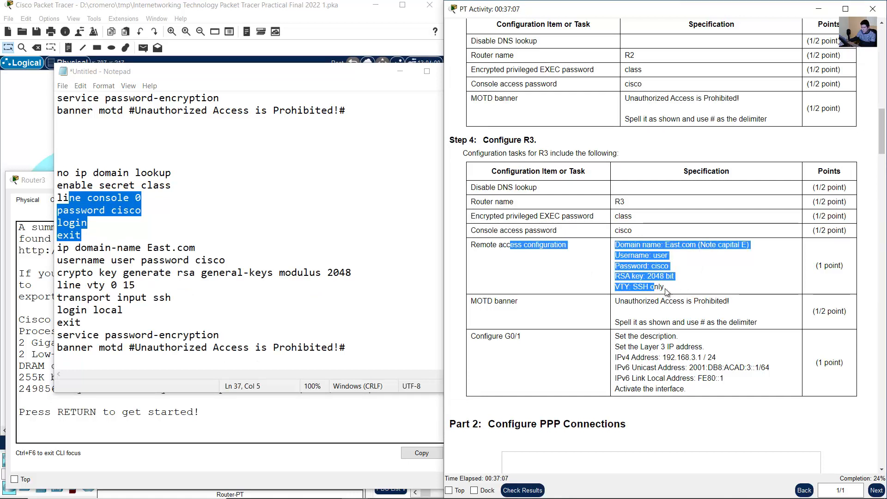
pyautogui.click(93, 304)
pyautogui.hotkey('ctrl', 'v')
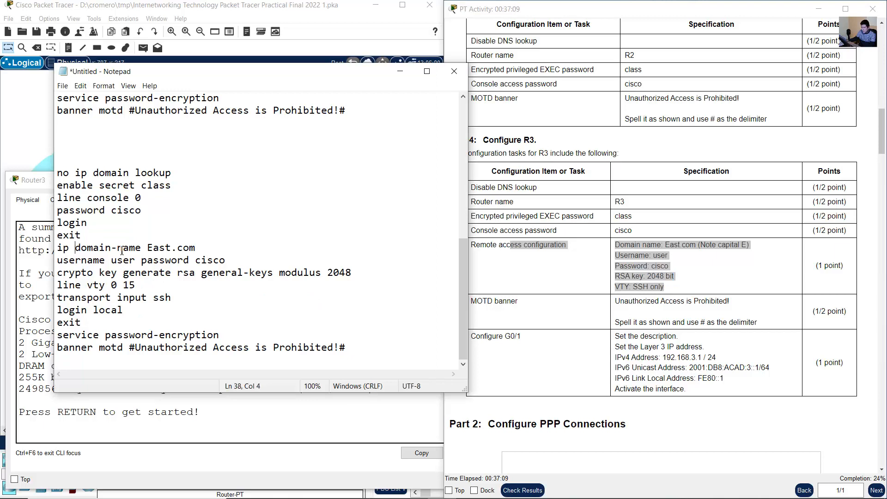
pyautogui.moveTo(74, 248); pyautogui.dragTo(219, 260)
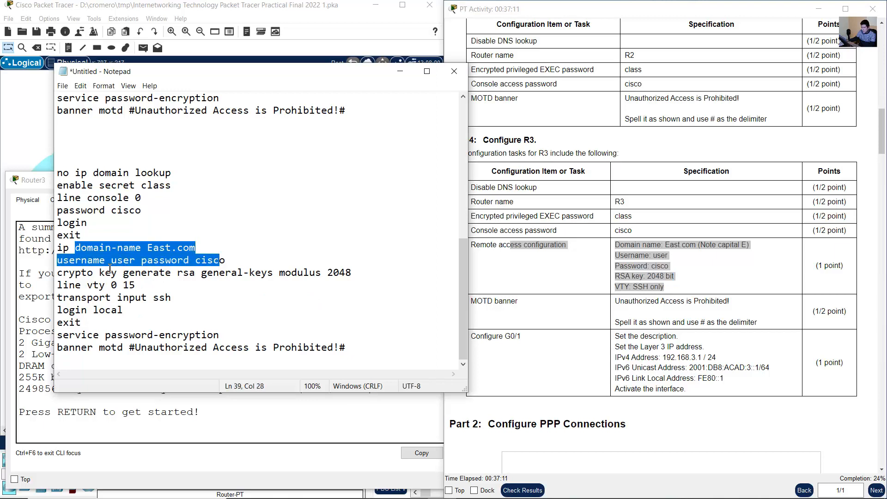
pyautogui.moveTo(105, 272); pyautogui.dragTo(345, 272)
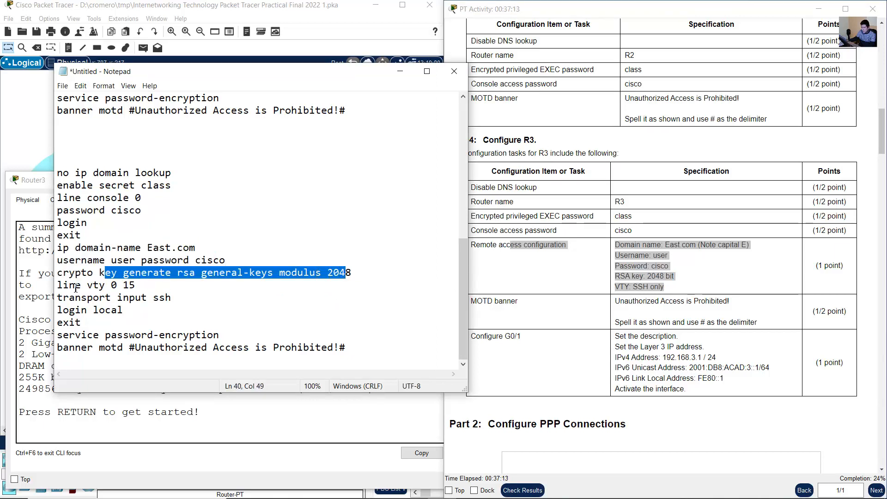
pyautogui.moveTo(76, 288); pyautogui.dragTo(82, 322)
pyautogui.click(644, 276)
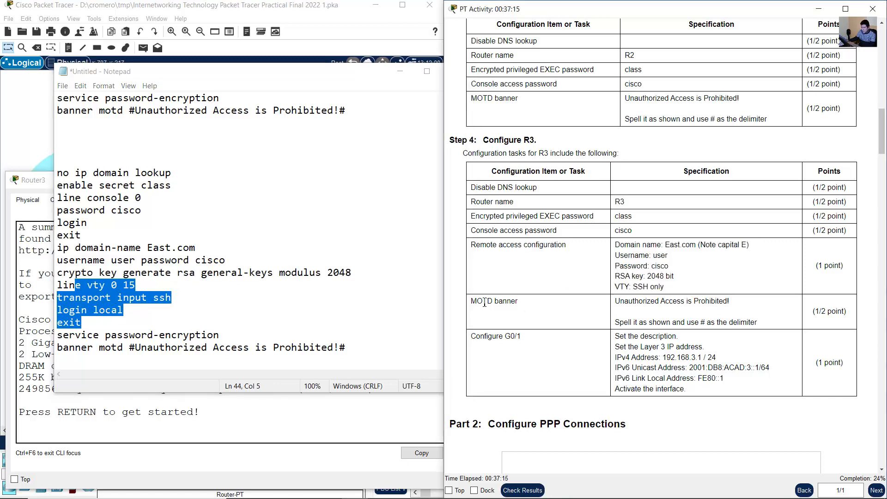
# - Compare the block's MOTD banner with the R3 specification and review the service password-encryption line
pyautogui.moveTo(479, 301); pyautogui.dragTo(734, 302)
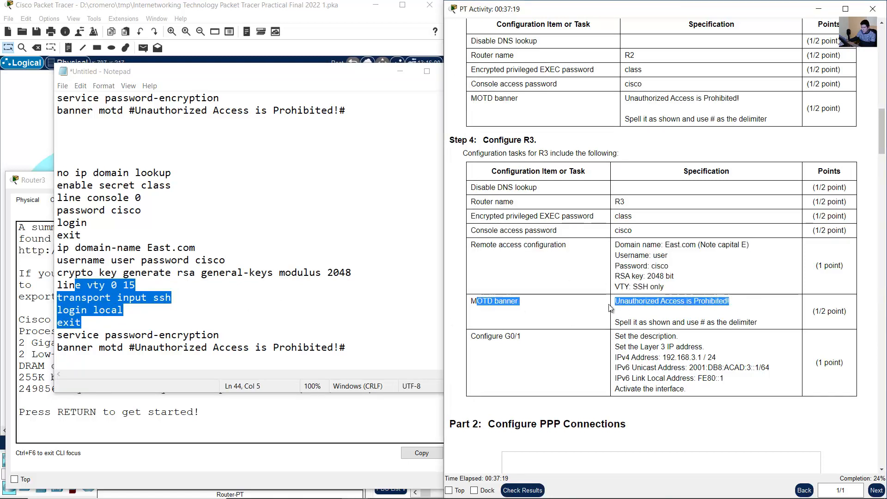
pyautogui.click(119, 350)
pyautogui.moveTo(106, 347); pyautogui.dragTo(354, 347)
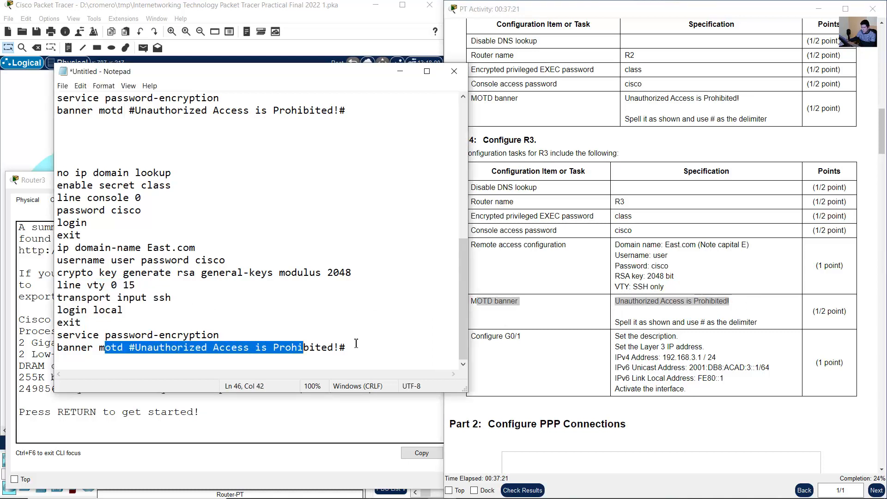
pyautogui.click(225, 333)
pyautogui.moveTo(225, 333); pyautogui.dragTo(59, 335)
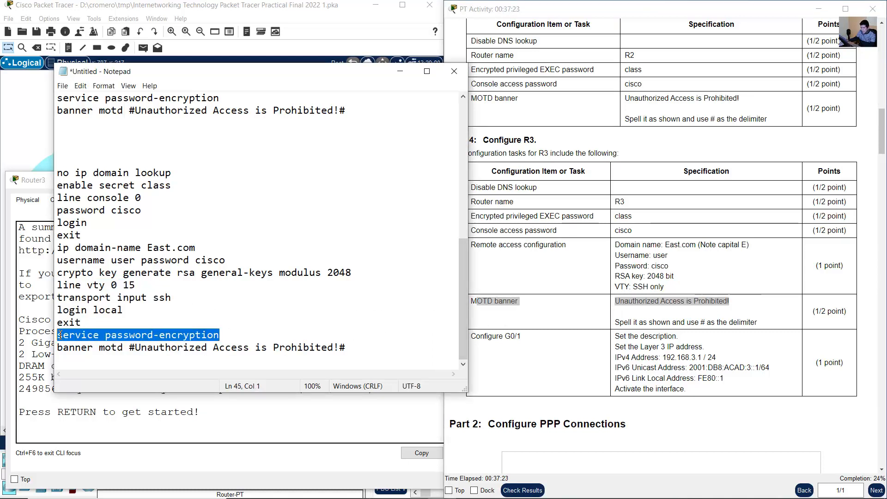
pyautogui.click(279, 309)
pyautogui.click(672, 283)
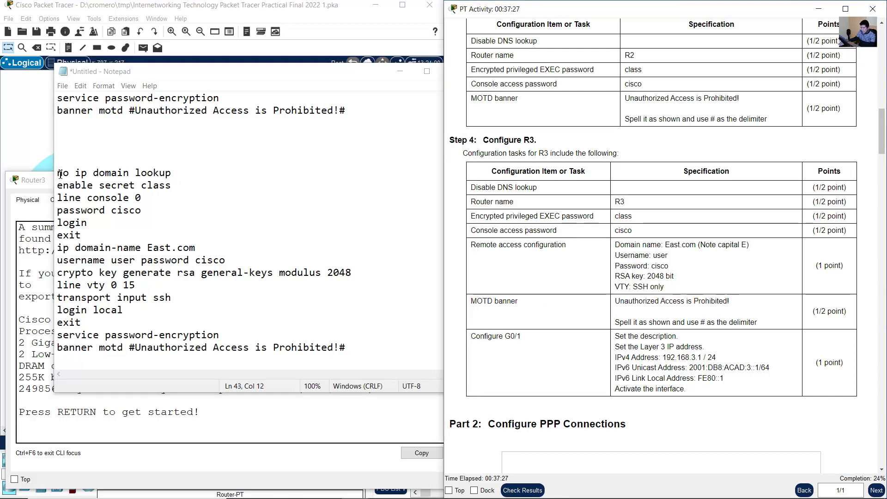
# - Enter global configuration mode on Router3 and set its hostname to R3
pyautogui.click(24, 354)
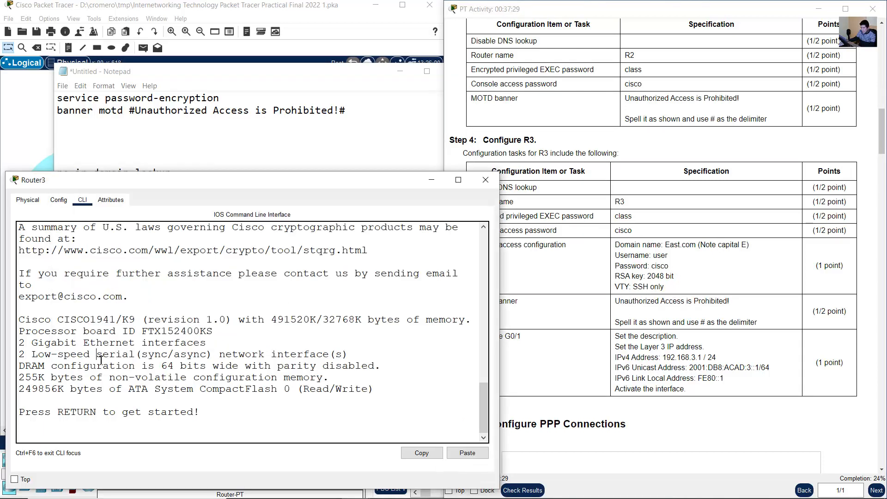
pyautogui.press('Return')
pyautogui.write('en')
pyautogui.press('Return')
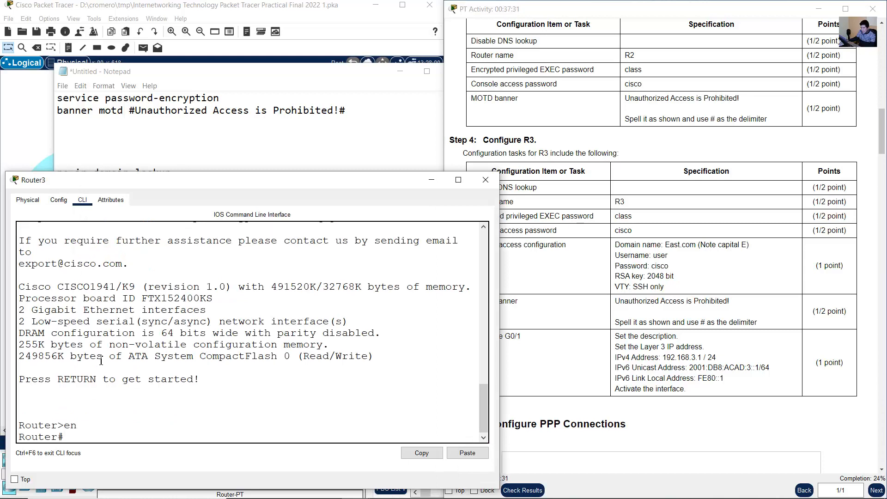
pyautogui.write('conf term')
pyautogui.press('Return')
pyautogui.write('hostname R2')
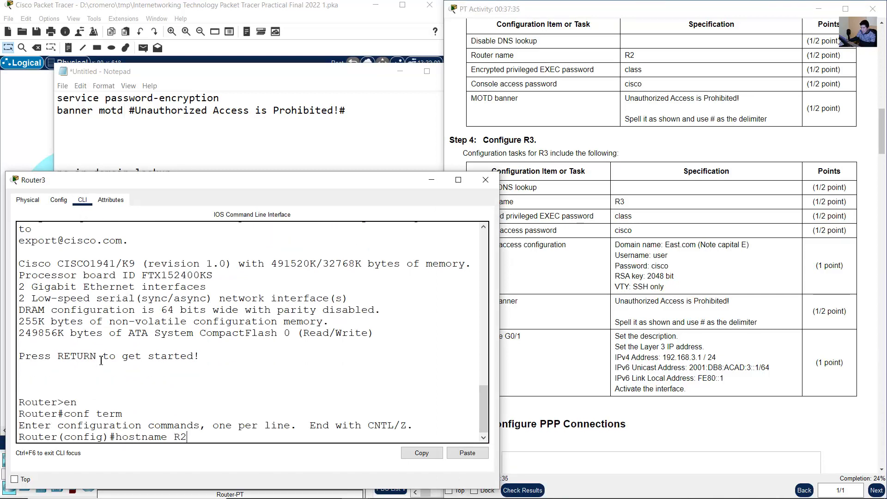
pyautogui.press('BackSpace')
pyautogui.write('3')
pyautogui.press('Return')
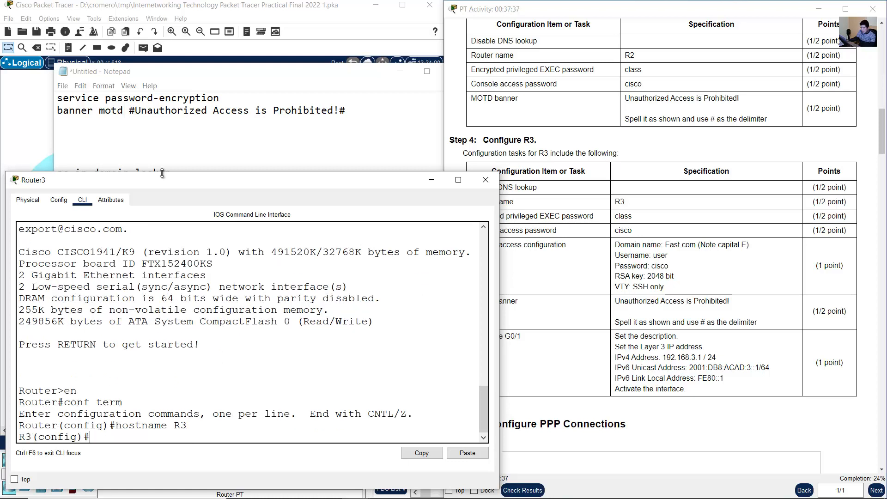
# - Copy the R3 command block from Notepad into R3's configuration session, applying the enable secret, console password, user account password, SSH and banner settings
pyautogui.click(162, 173)
pyautogui.moveTo(57, 172); pyautogui.dragTo(84, 369)
pyautogui.rightClick(82, 295)
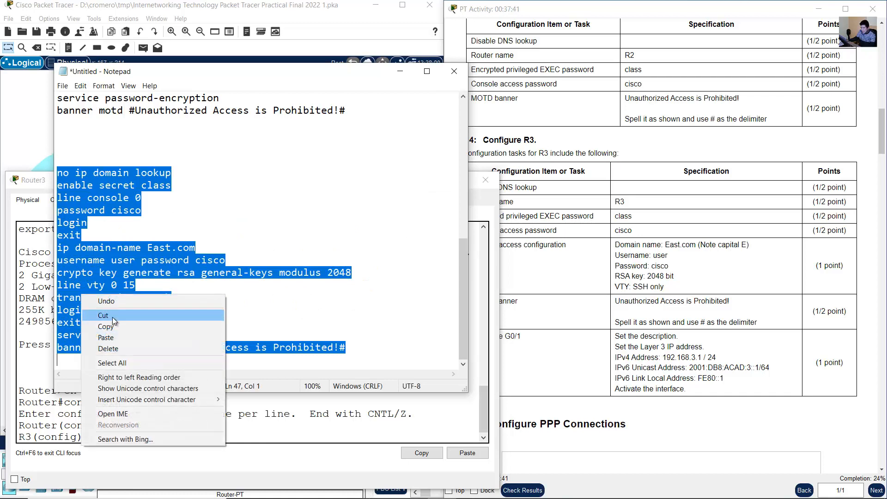
pyautogui.click(117, 325)
pyautogui.click(195, 399)
pyautogui.rightClick(205, 403)
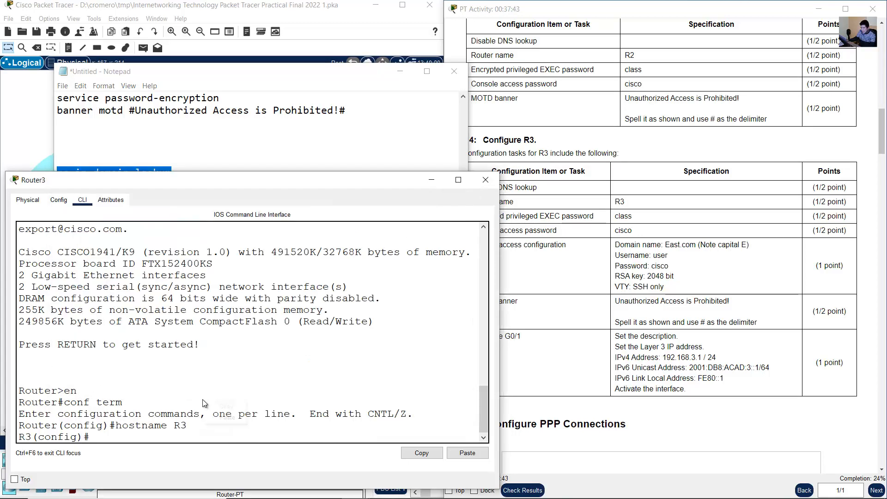
pyautogui.click(226, 417)
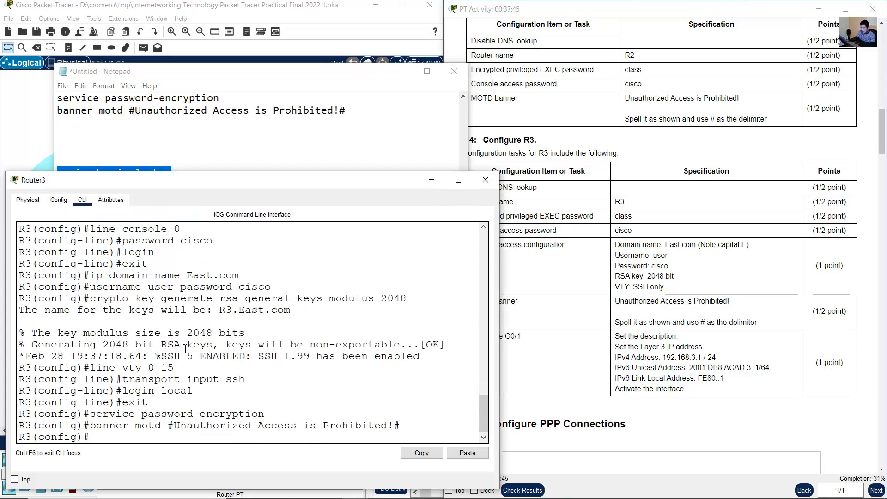
# - Review the applied domain, SSH and banner commands on R3, and read the G0/1 requirements in the task table
pyautogui.moveTo(106, 279); pyautogui.dragTo(244, 442)
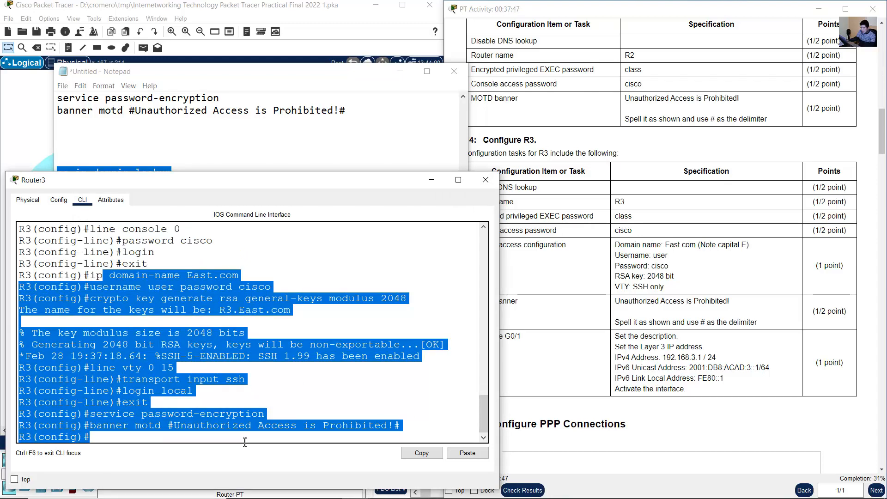
pyautogui.click(165, 330)
pyautogui.moveTo(91, 276); pyautogui.dragTo(190, 438)
pyautogui.click(243, 368)
pyautogui.click(706, 265)
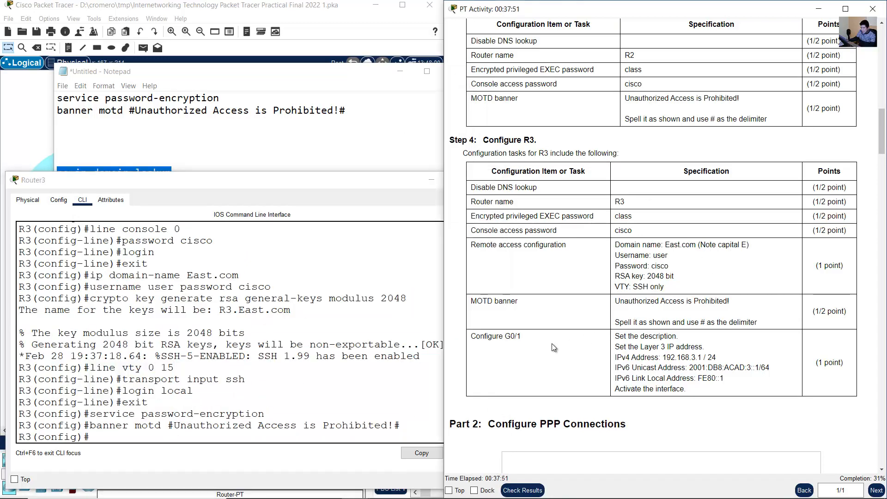
pyautogui.moveTo(494, 339); pyautogui.dragTo(752, 393)
pyautogui.click(318, 12)
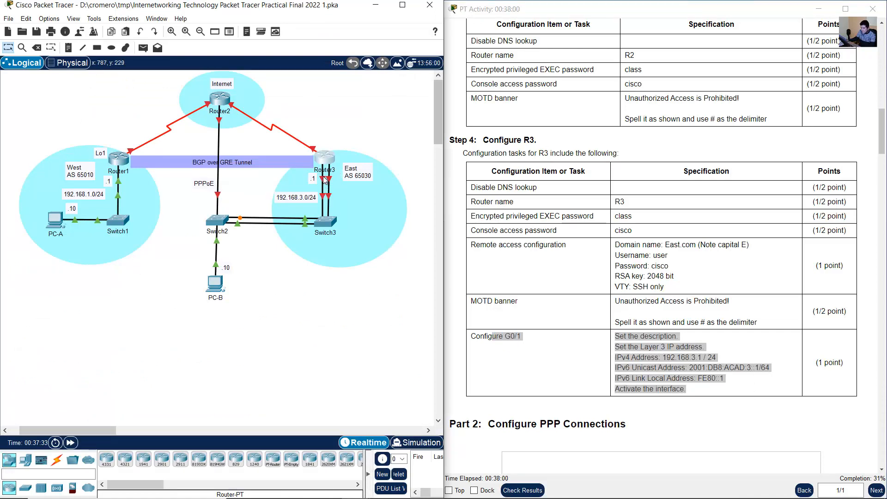
# - Enter interface configuration for G0/1 on R3 and set its description to East LAN
pyautogui.click(326, 160)
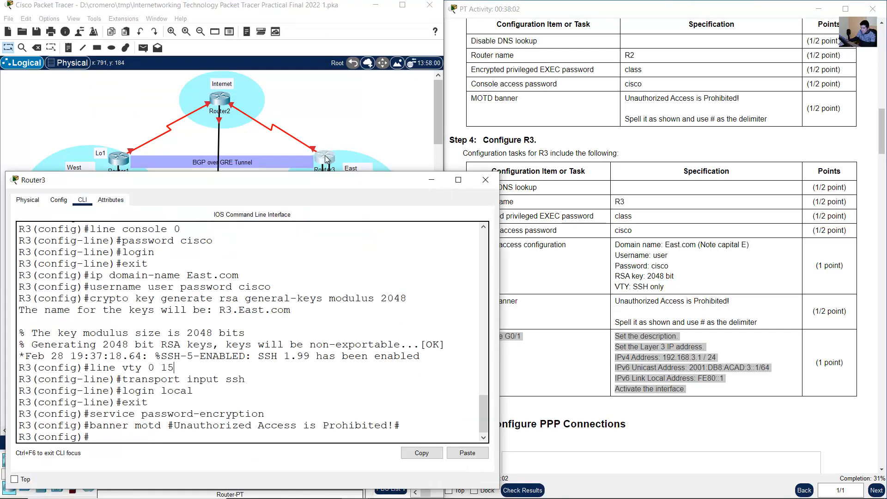
pyautogui.write('int g0/')
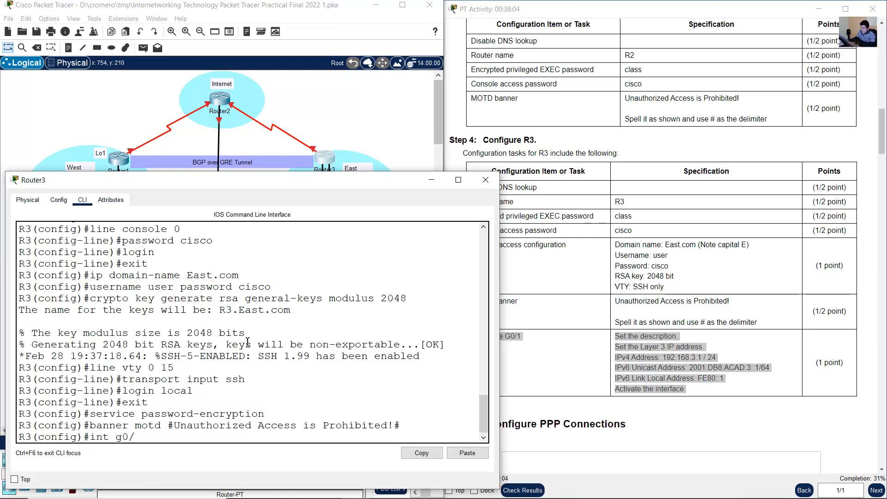
pyautogui.write('1')
pyautogui.press('Return')
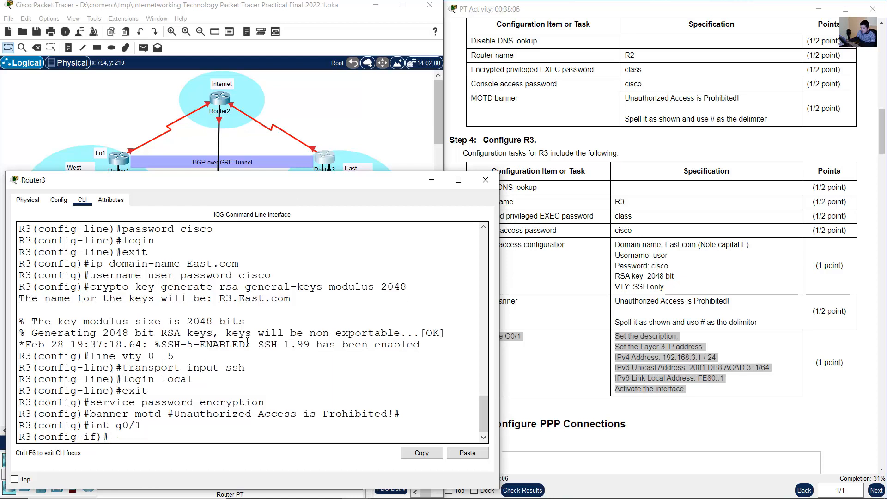
pyautogui.write('description')
pyautogui.click(373, 114)
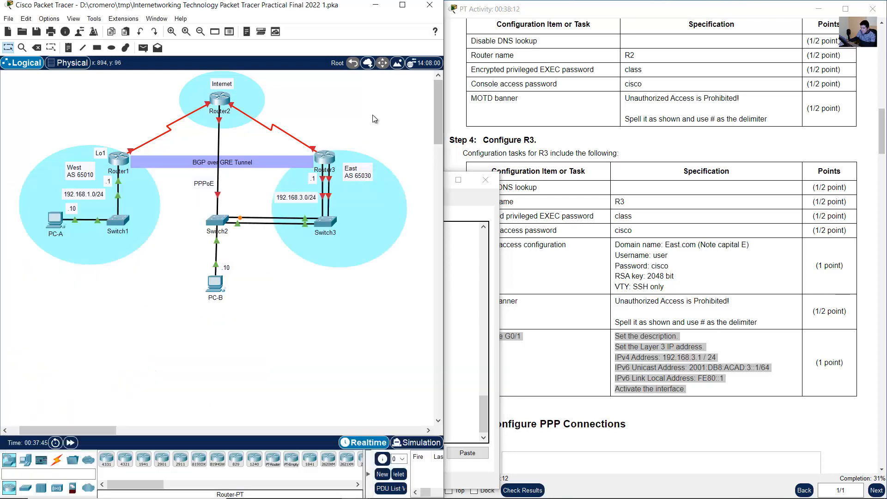
pyautogui.click(467, 307)
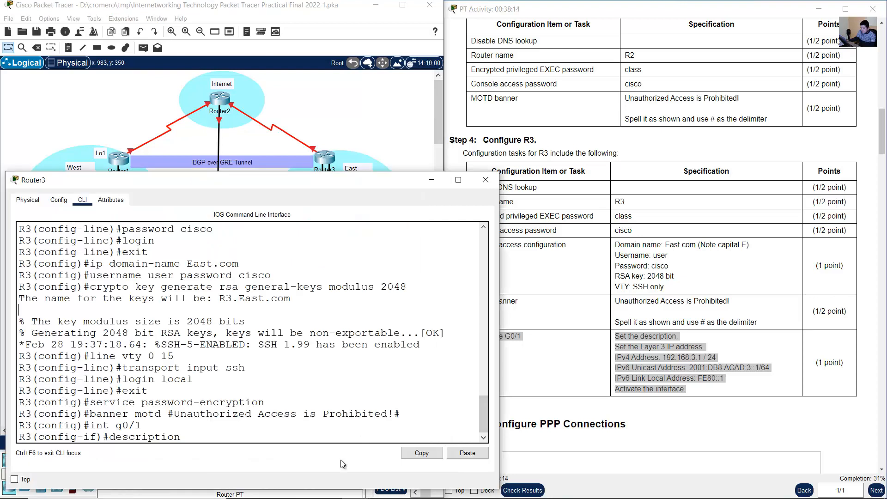
pyautogui.write('East LAN')
pyautogui.press('Return')
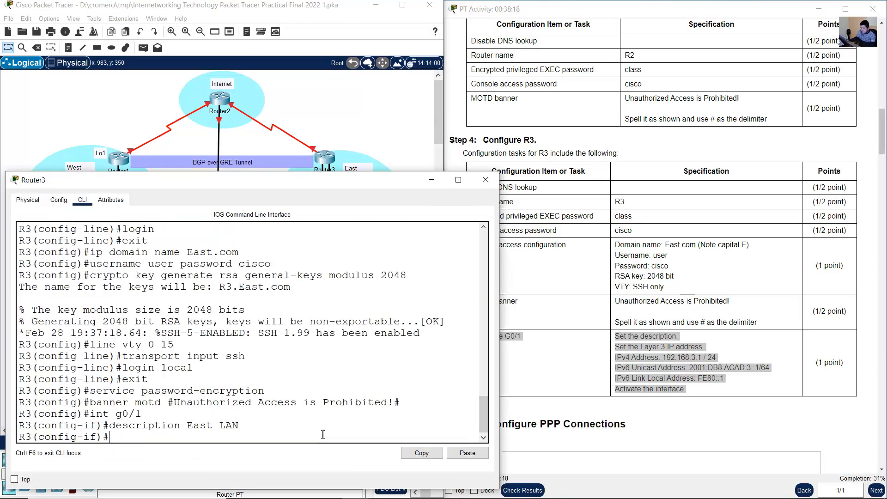
# - Assign the IPv4 address 192.168.3.1 with subnet mask 255.255.255.0 to R3's G0/1 interface
pyautogui.write('ip address')
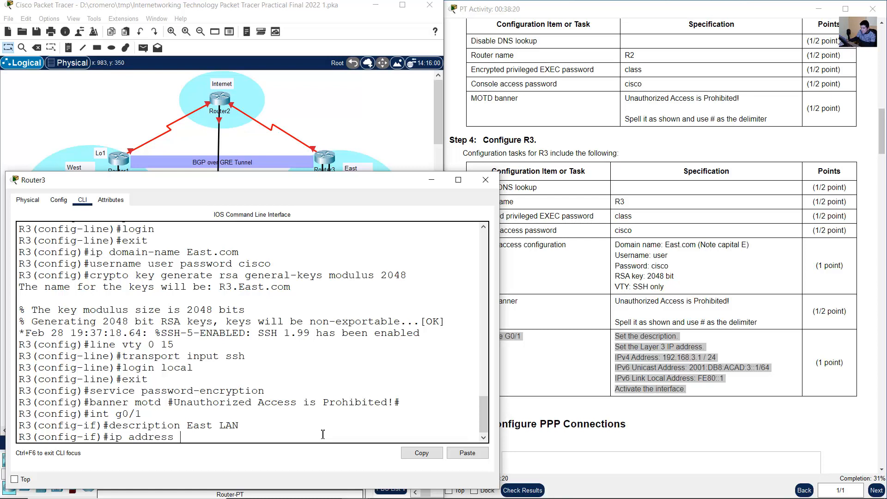
pyautogui.write(' 192.168.3.1 55.2')
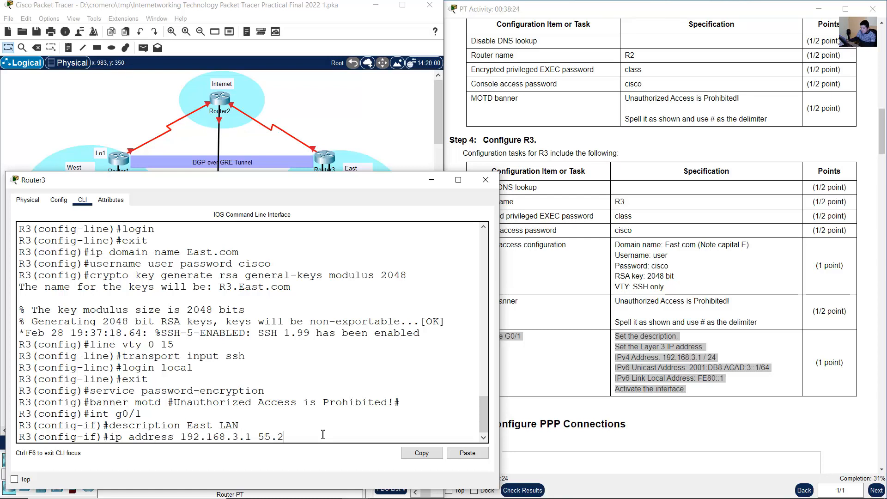
pyautogui.press('BackSpace')
pyautogui.press('BackSpace')
pyautogui.press('BackSpace')
pyautogui.press('BackSpace')
pyautogui.write('255.255')
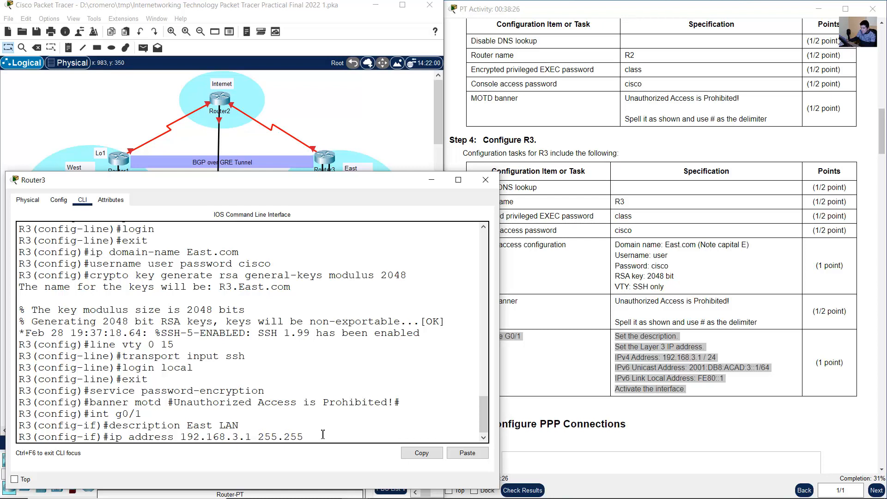
pyautogui.write('.255.255.0')
pyautogui.press('Return')
# - Assign the IPv6 unicast address 2001:db8:acad:3::1/64 to R3's G0/1 interface
pyautogui.write('ipv6 ad')
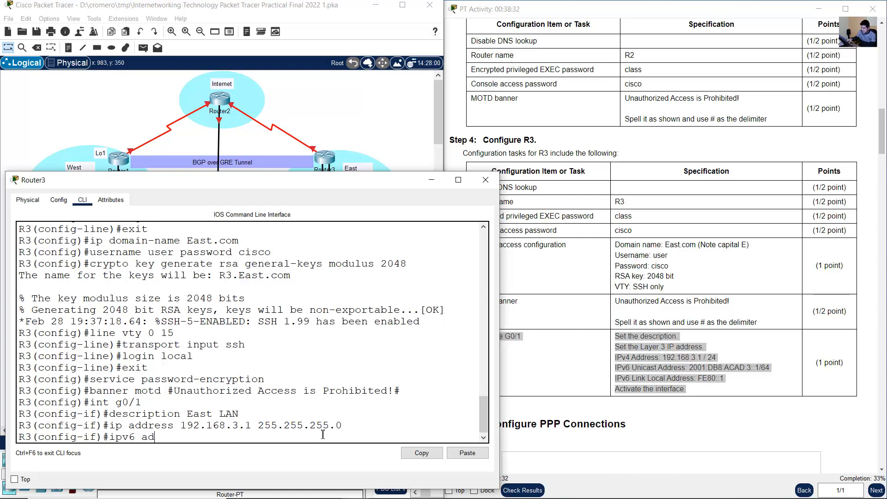
pyautogui.write('dress 2001:db8')
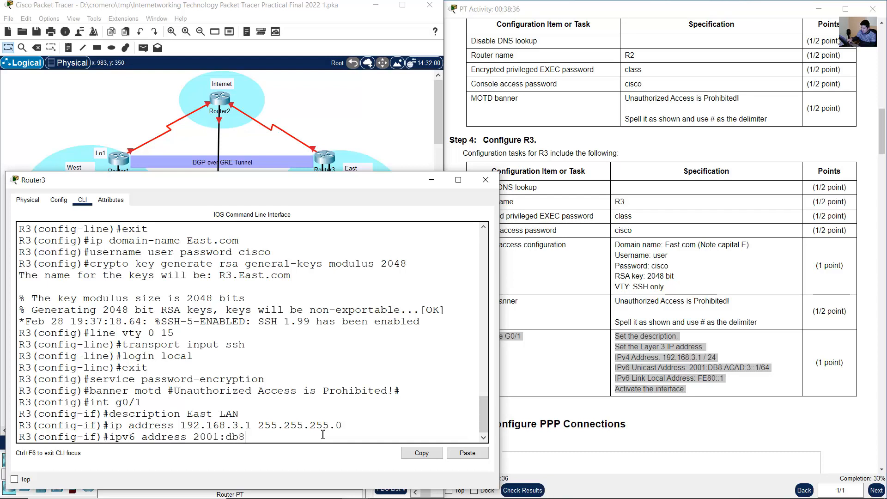
pyautogui.write(':acad:3::1/64')
pyautogui.press('Return')
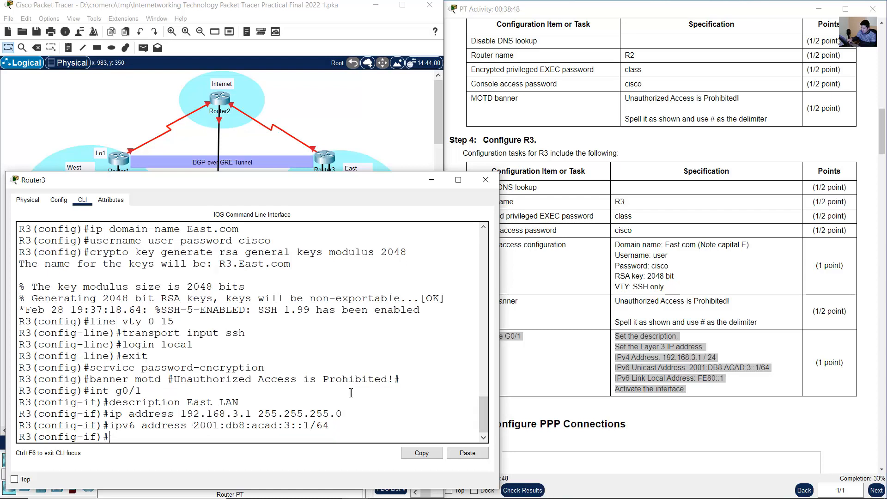
# - Assign the IPv6 link-local address fe80::1 to R3's G0/1 interface
pyautogui.press('Up')
pyautogui.press('BackSpace')
pyautogui.press('BackSpace')
pyautogui.press('BackSpace')
pyautogui.press('BackSpace')
pyautogui.press('BackSpace')
pyautogui.press('BackSpace')
pyautogui.press('BackSpace')
pyautogui.press('BackSpace')
pyautogui.press('BackSpace')
pyautogui.press('BackSpace')
pyautogui.press('BackSpace')
pyautogui.press('BackSpace')
pyautogui.press('BackSpace')
pyautogui.press('BackSpace')
pyautogui.press('BackSpace')
pyautogui.press('BackSpace')
pyautogui.press('BackSpace')
pyautogui.press('BackSpace')
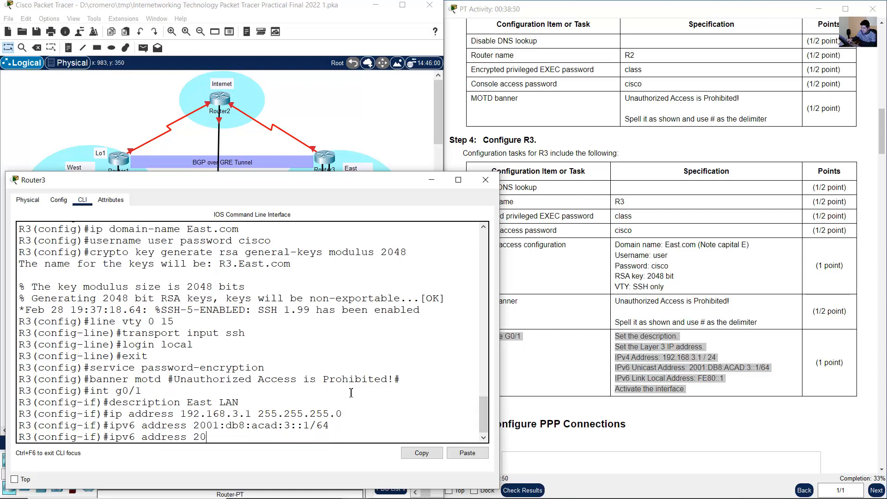
pyautogui.write('fe80::1 link-local')
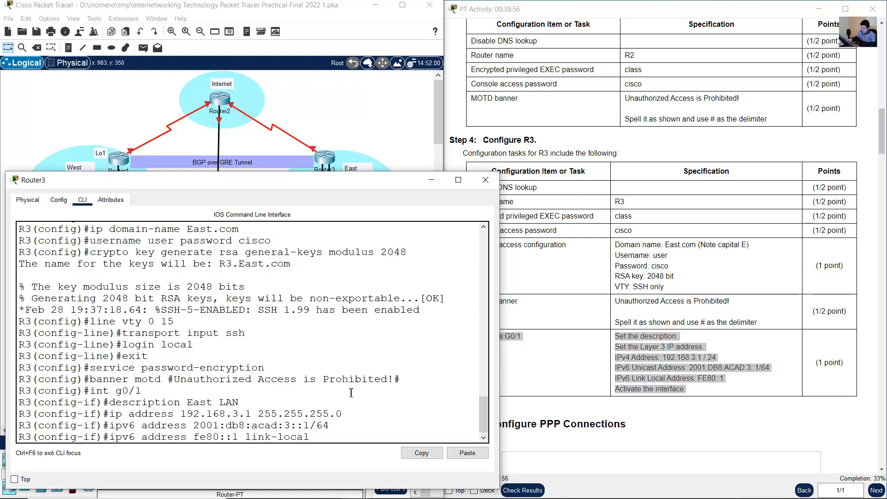
pyautogui.press('Return')
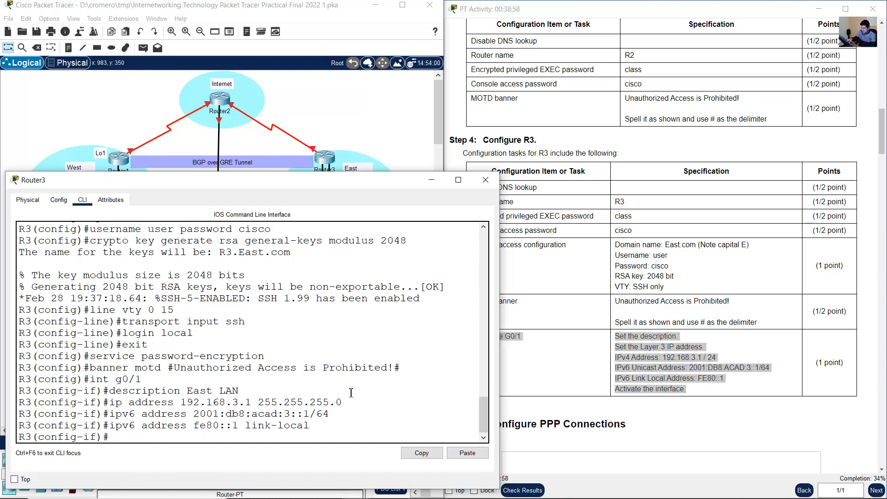
# - Activate R3's G0/1 interface with no shutdown and review the commands entered for it
pyautogui.write('no shutdown')
pyautogui.press('Return')
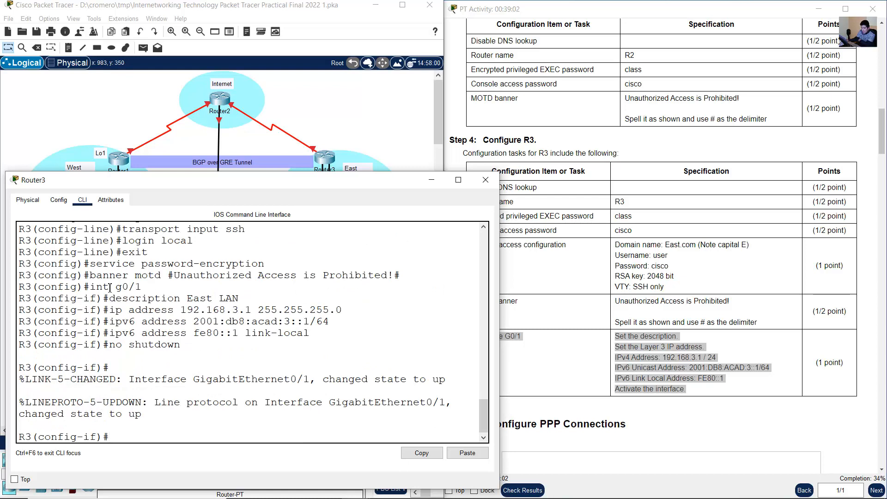
pyautogui.moveTo(111, 287); pyautogui.dragTo(244, 341)
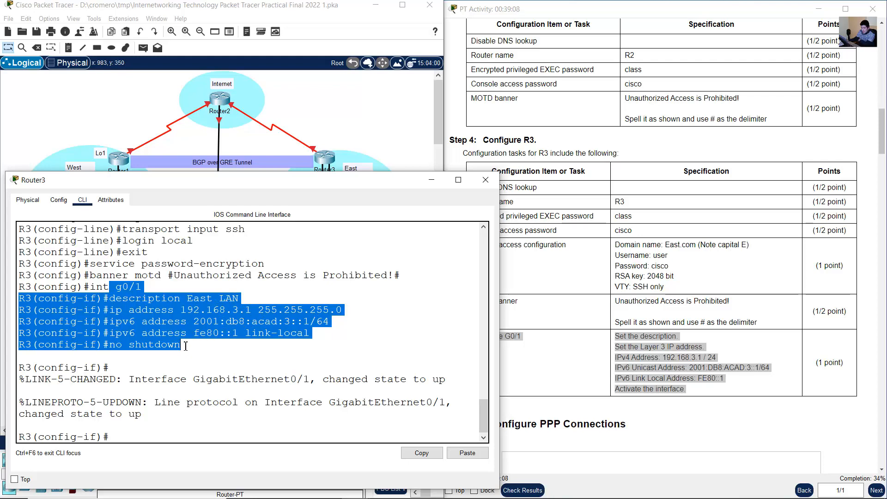
pyautogui.click(353, 332)
# - Read the Part 2 PPP connection tasks for R1 and R2, and locate the serial links between the routers in the topology
pyautogui.click(629, 312)
pyautogui.scroll(-8, 629, 312)
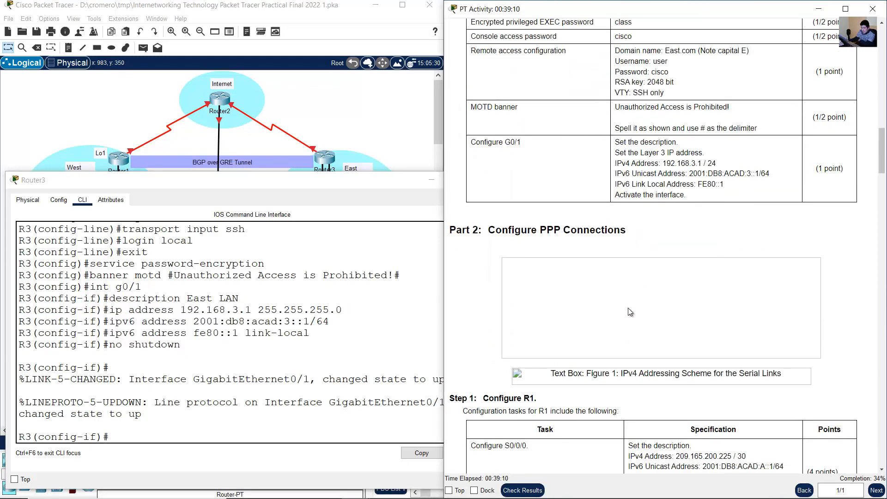
pyautogui.moveTo(500, 64); pyautogui.dragTo(633, 63)
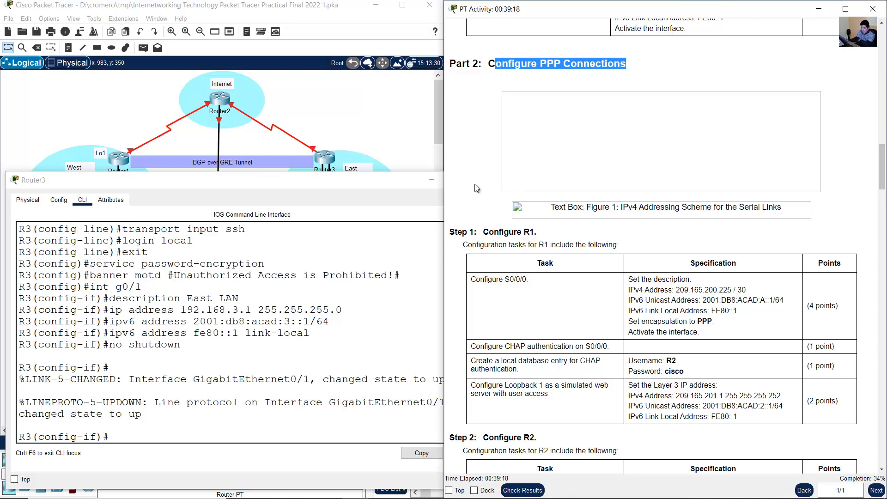
pyautogui.click(361, 113)
pyautogui.scroll(-2, 594, 152)
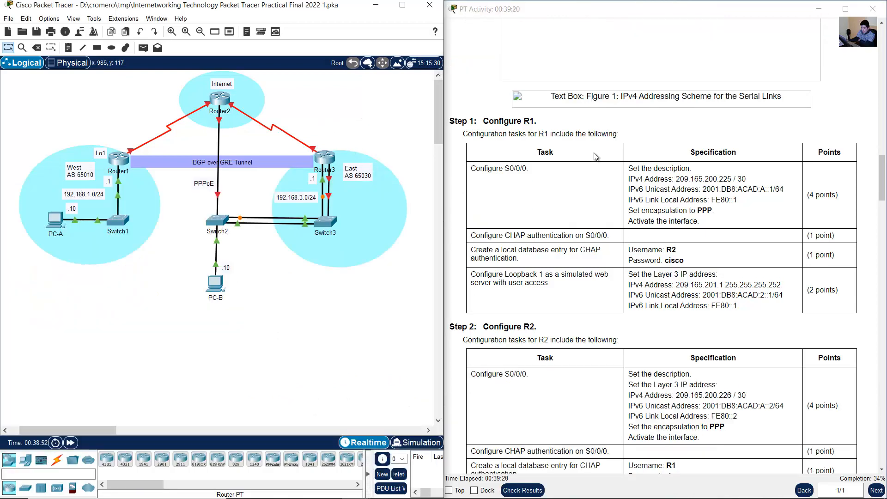
pyautogui.scroll(-1, 594, 153)
pyautogui.moveTo(100, 112); pyautogui.dragTo(198, 141)
pyautogui.moveTo(368, 97); pyautogui.dragTo(261, 140)
pyautogui.click(653, 139)
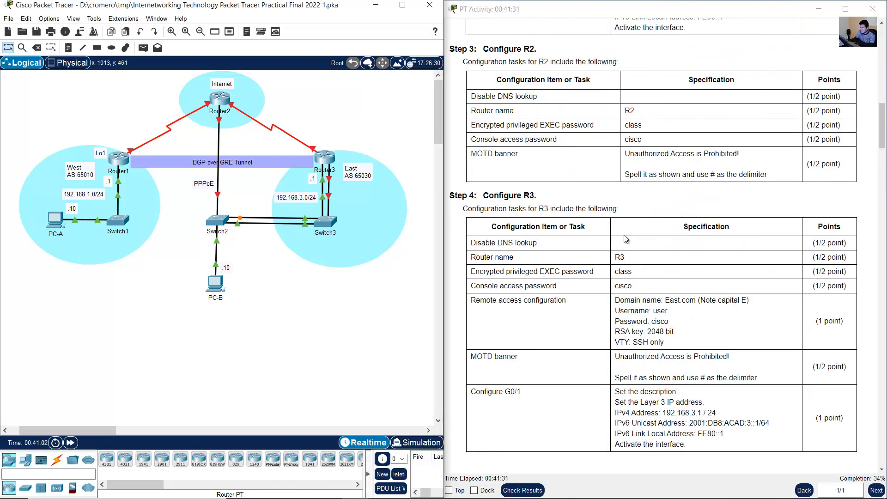
# - Return through the activity instructions to the Part 1 tasks for the PCs and R1
pyautogui.scroll(3, 639, 221)
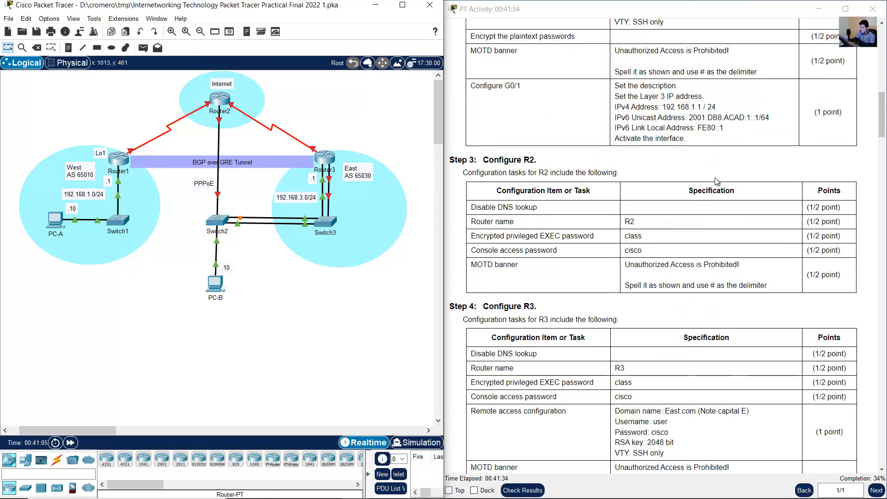
pyautogui.scroll(3, 706, 187)
pyautogui.scroll(3, 716, 181)
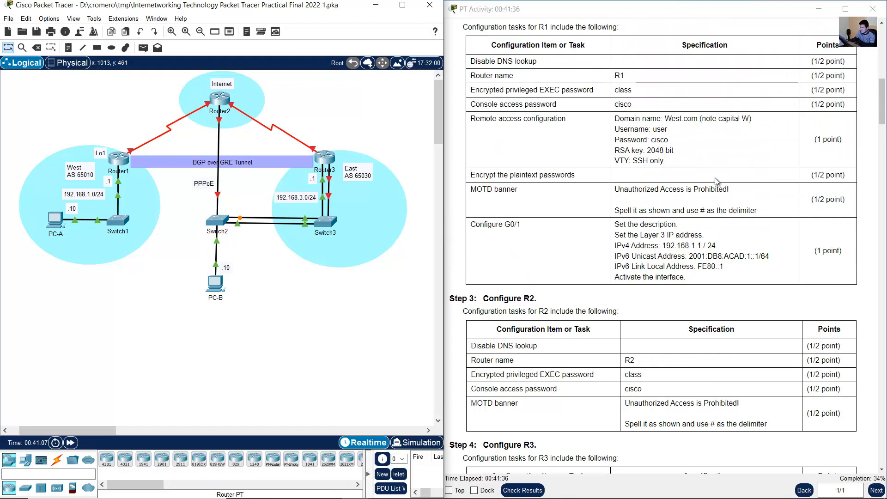
pyautogui.scroll(3, 716, 181)
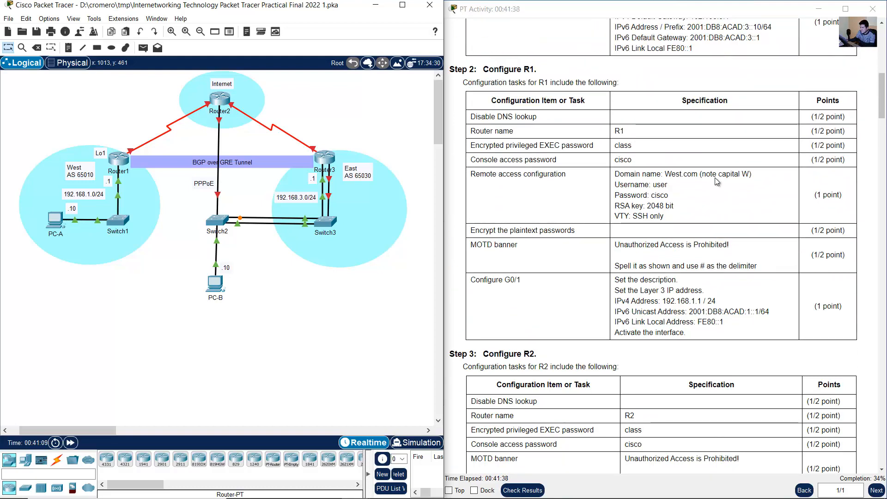
pyautogui.scroll(7, 715, 181)
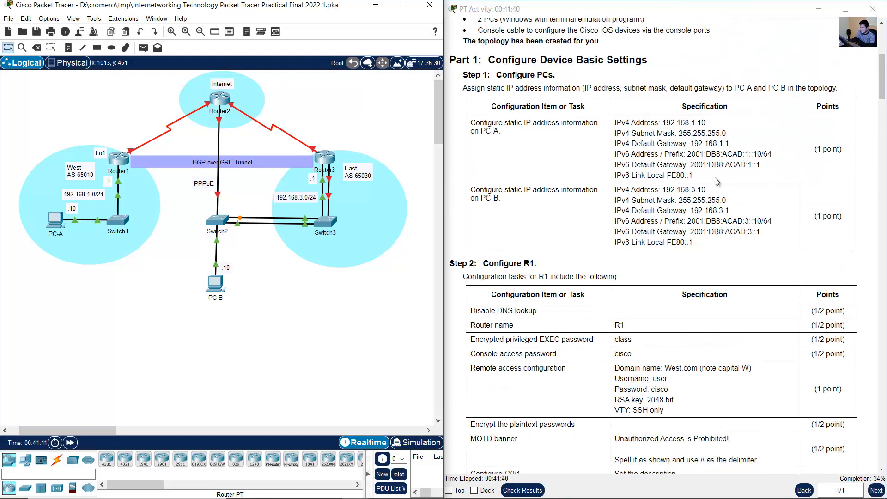
# - Check the G0/1 IPv6 addresses for R1 and R3, then add 2001:db8:acad:1::/64 beneath 192.168.1.0/24 in the West LAN label and reposition it
pyautogui.scroll(-9, 716, 181)
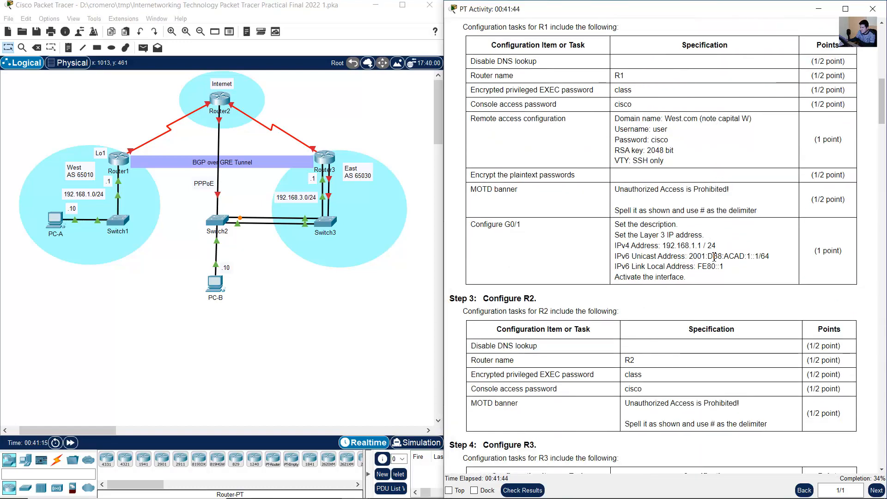
pyautogui.moveTo(689, 256); pyautogui.dragTo(776, 260)
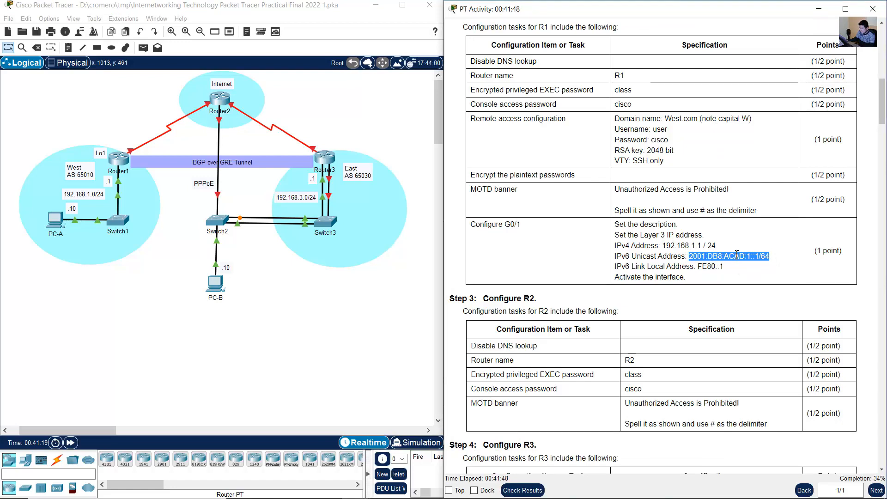
pyautogui.scroll(-13, 728, 249)
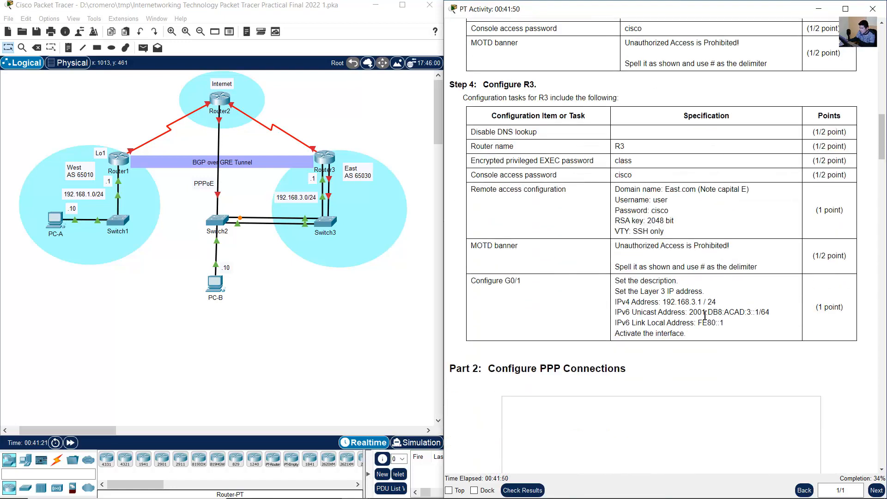
pyautogui.moveTo(690, 312); pyautogui.dragTo(771, 314)
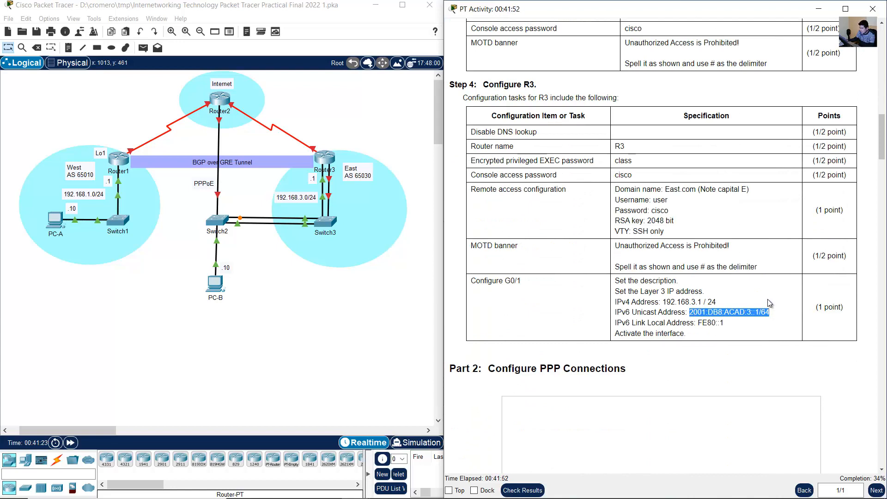
pyautogui.doubleClick(96, 196)
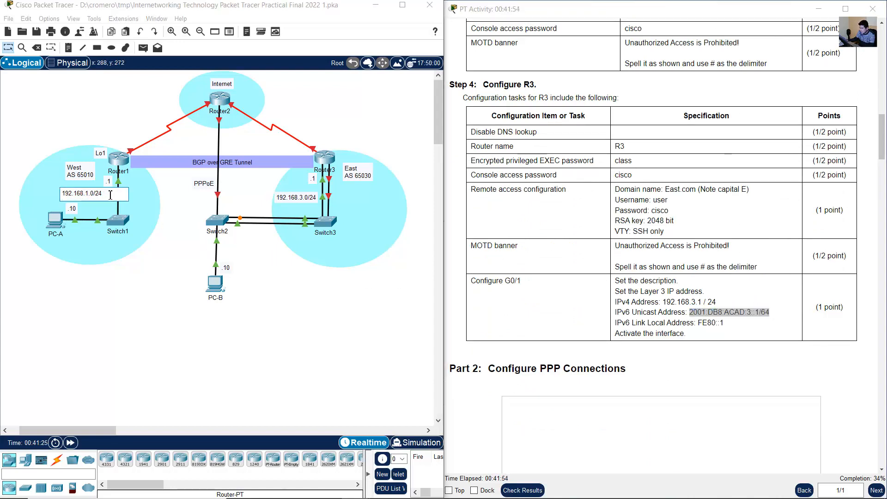
pyautogui.press('Return')
pyautogui.write('2001')
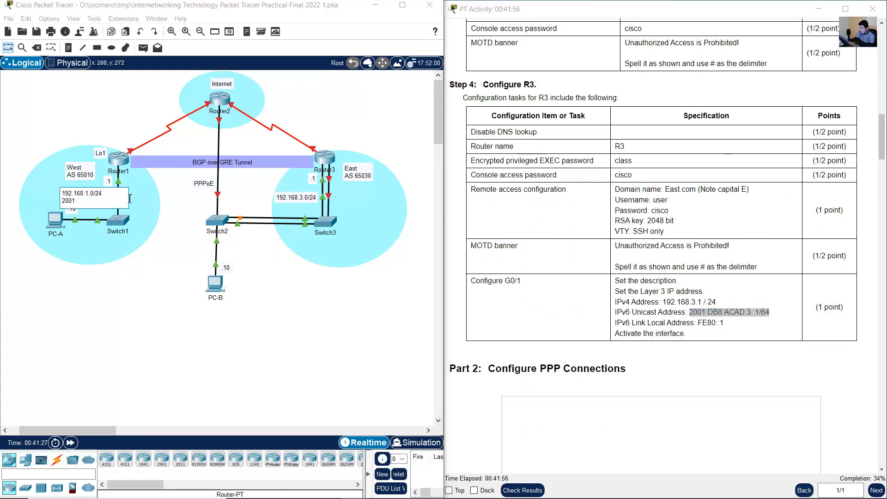
pyautogui.write(':db8:acad:1')
pyautogui.click(54, 96)
pyautogui.moveTo(100, 198); pyautogui.dragTo(28, 197)
pyautogui.hotkey('ctrl', 'c')
# - Copy the IPv6 line into the East LAN label, change it to 2001:db8:acad:3::/64, and move the label clear of the Router3–Switch3 links
pyautogui.doubleClick(83, 195)
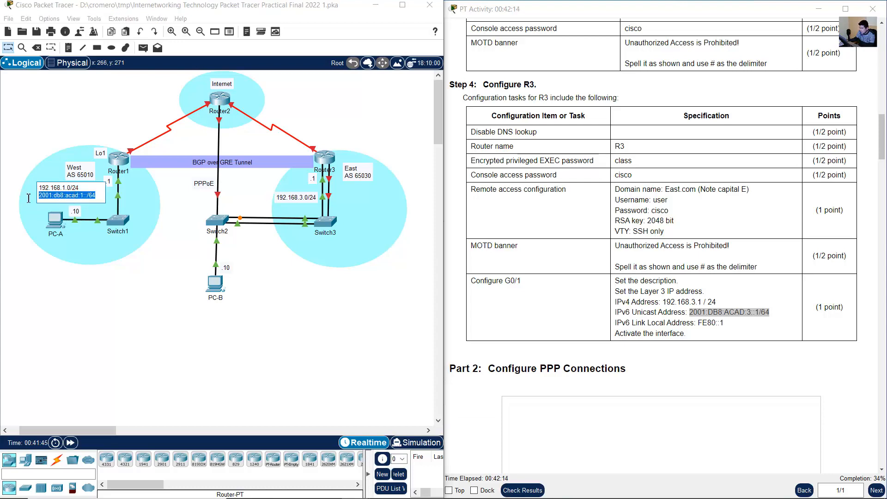
pyautogui.doubleClick(317, 200)
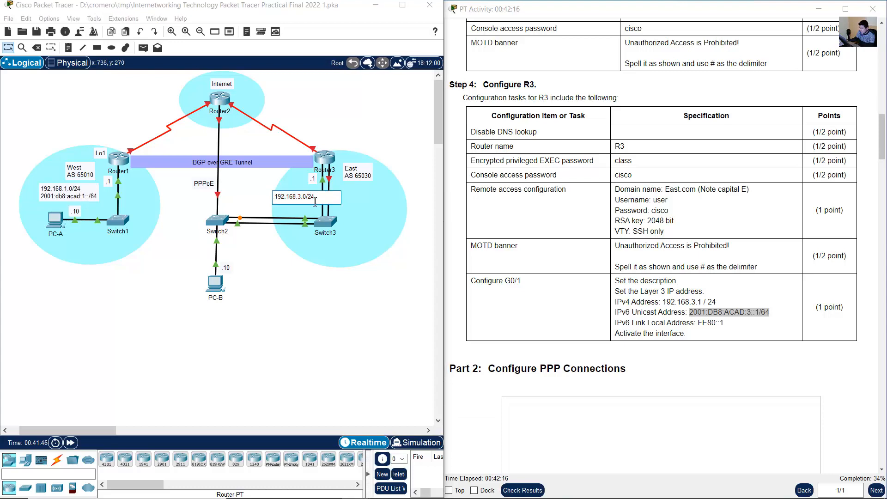
pyautogui.press('Return')
pyautogui.hotkey('ctrl', 'v')
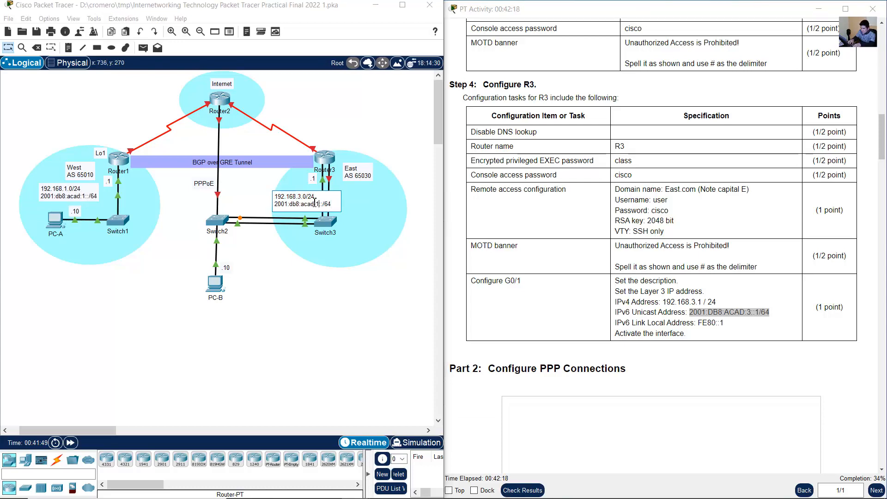
pyautogui.press('BackSpace')
pyautogui.click(317, 244)
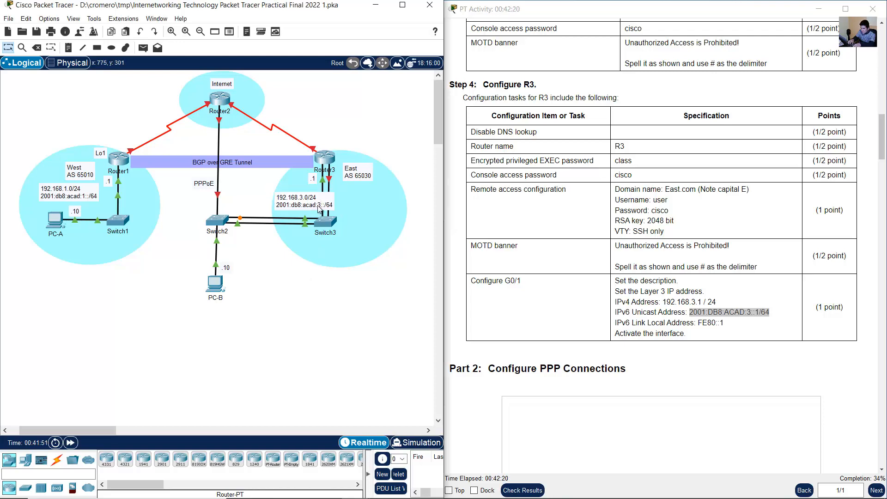
pyautogui.moveTo(325, 202); pyautogui.dragTo(387, 205)
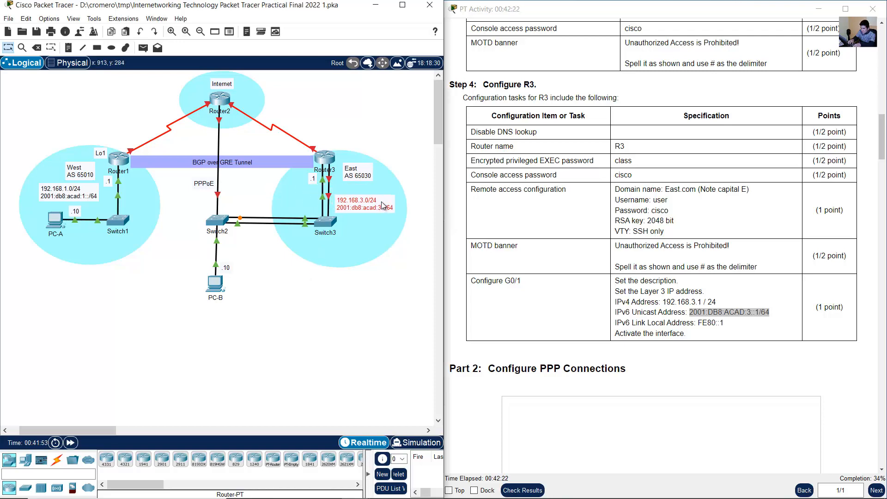
pyautogui.click(401, 152)
# - Read R1's S0/0/0 requirements in Part 2 and identify the matching serial link between Router1 and Router2 in the topology
pyautogui.scroll(-8, 671, 251)
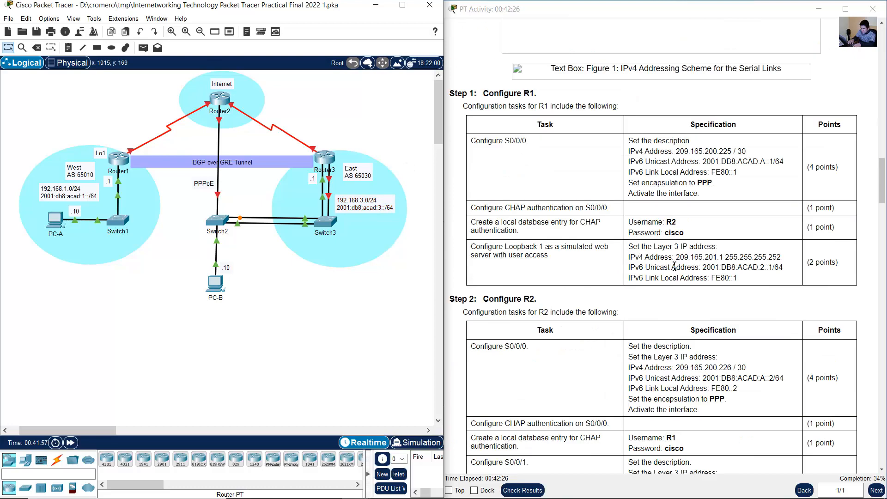
pyautogui.moveTo(495, 94); pyautogui.dragTo(553, 92)
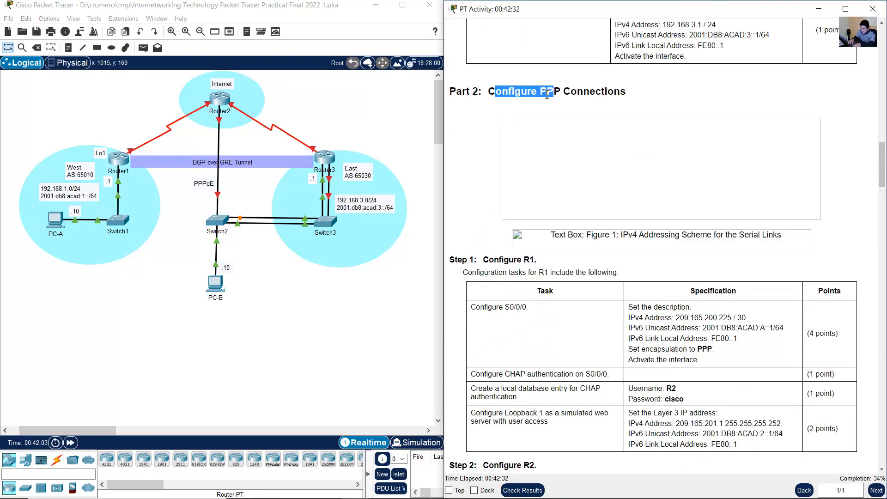
pyautogui.click(525, 94)
pyautogui.moveTo(495, 94); pyautogui.dragTo(631, 119)
pyautogui.scroll(-8, 633, 122)
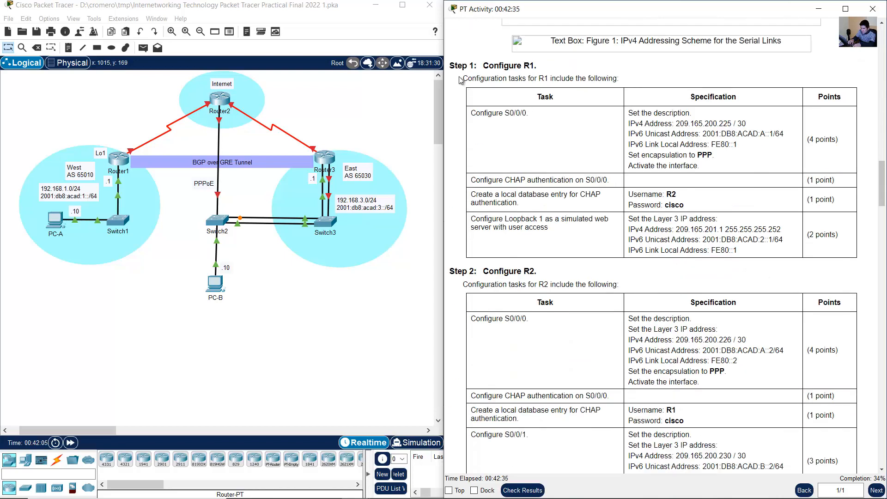
pyautogui.moveTo(489, 66); pyautogui.dragTo(535, 67)
pyautogui.click(526, 138)
pyautogui.moveTo(481, 114); pyautogui.dragTo(528, 115)
pyautogui.click(143, 121)
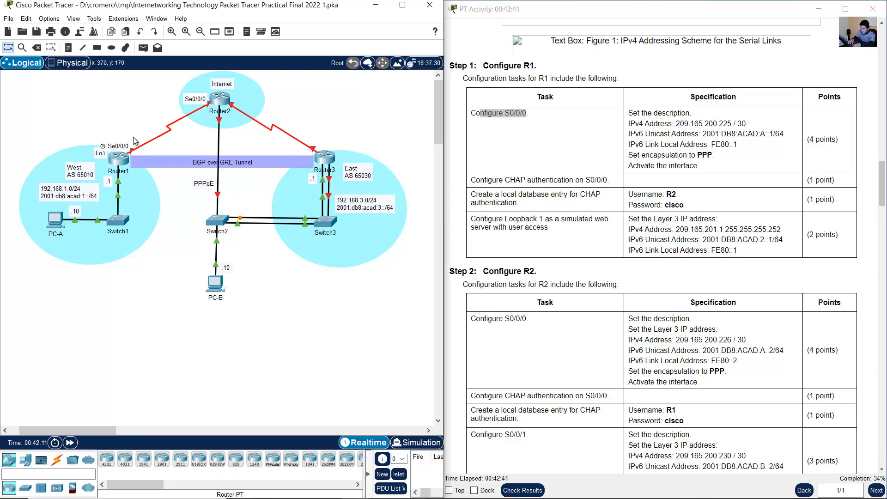
pyautogui.moveTo(131, 149); pyautogui.dragTo(124, 156)
pyautogui.click(137, 96)
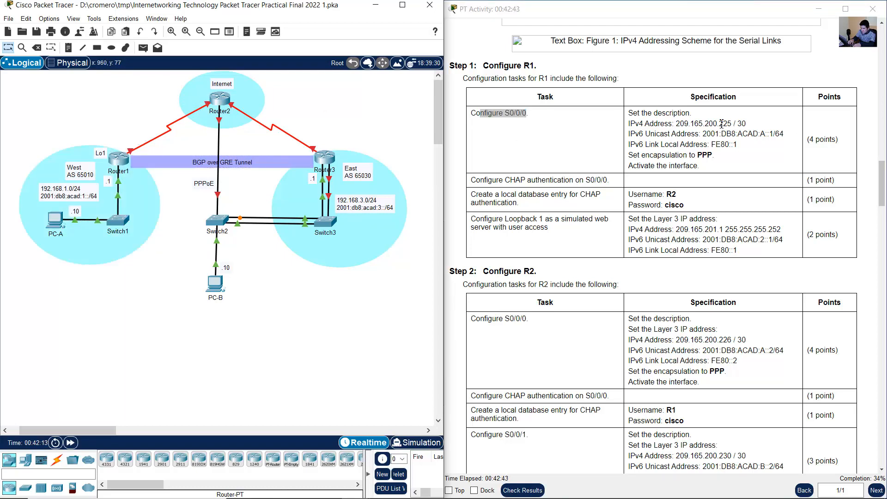
pyautogui.click(683, 134)
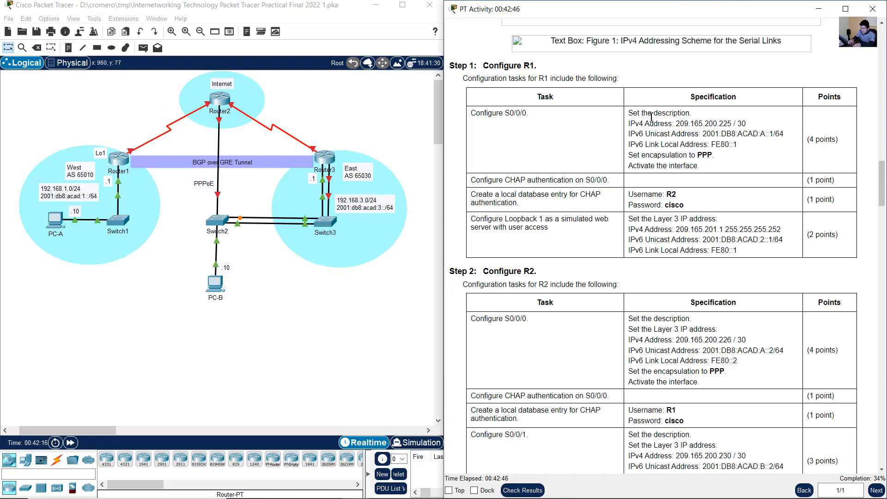
pyautogui.moveTo(640, 113); pyautogui.dragTo(699, 166)
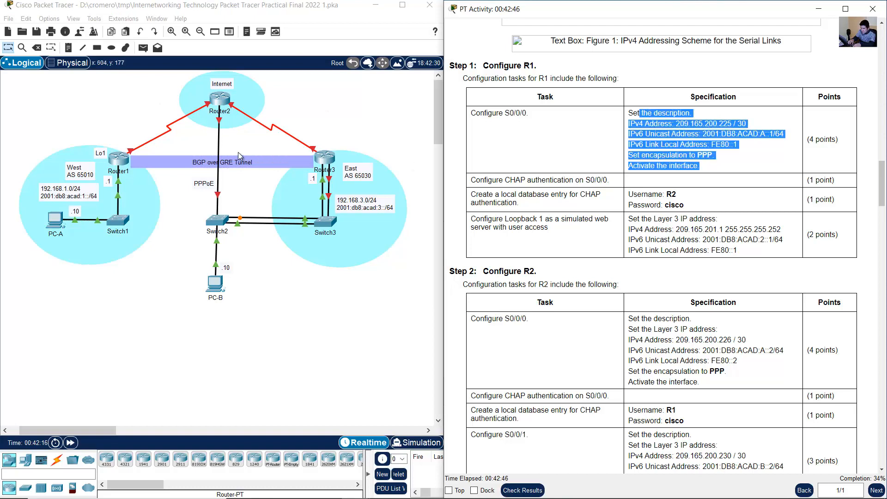
# - Enter interface configuration for S0/0/0 on R1 and set its description to "PPP Connection to Internet"
pyautogui.click(118, 162)
pyautogui.write('int s0/0/0')
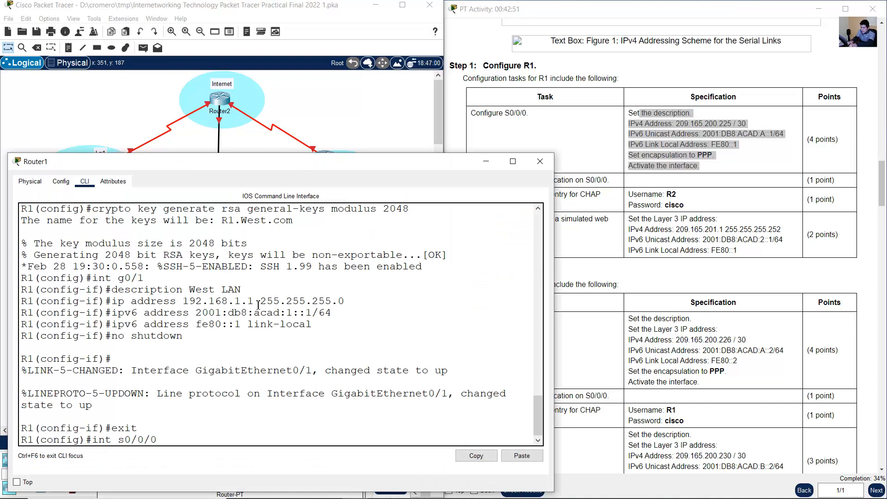
pyautogui.press('Return')
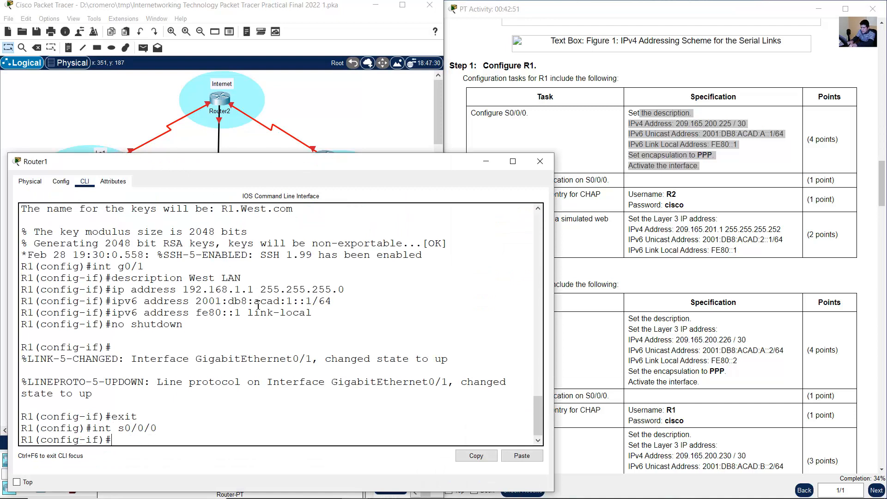
pyautogui.write('description Connection')
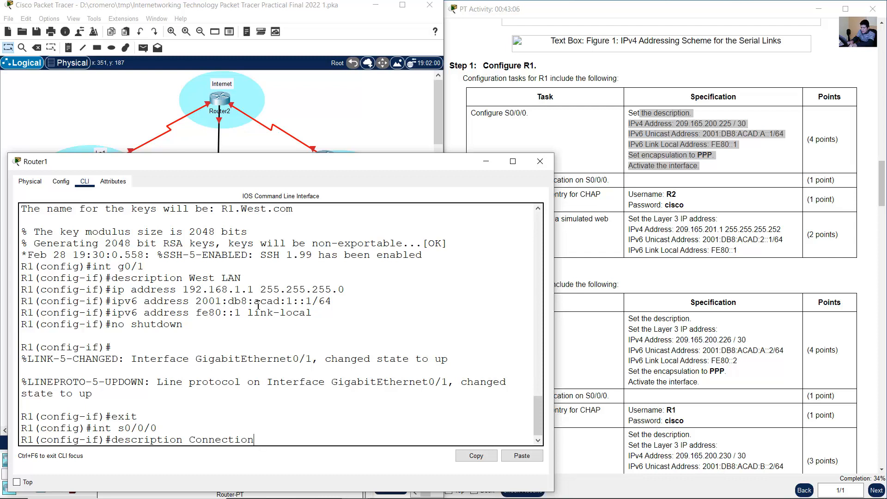
pyautogui.press('BackSpace')
pyautogui.press('BackSpace')
pyautogui.press('BackSpace')
pyautogui.press('BackSpace')
pyautogui.press('BackSpace')
pyautogui.press('BackSpace')
pyautogui.press('BackSpace')
pyautogui.press('BackSpace')
pyautogui.press('BackSpace')
pyautogui.press('BackSpace')
pyautogui.press('BackSpace')
pyautogui.write('PPP connec')
pyautogui.press('BackSpace')
pyautogui.press('BackSpace')
pyautogui.press('BackSpace')
pyautogui.press('BackSpace')
pyautogui.press('BackSpace')
pyautogui.press('BackSpace')
pyautogui.write('Connection to Internet')
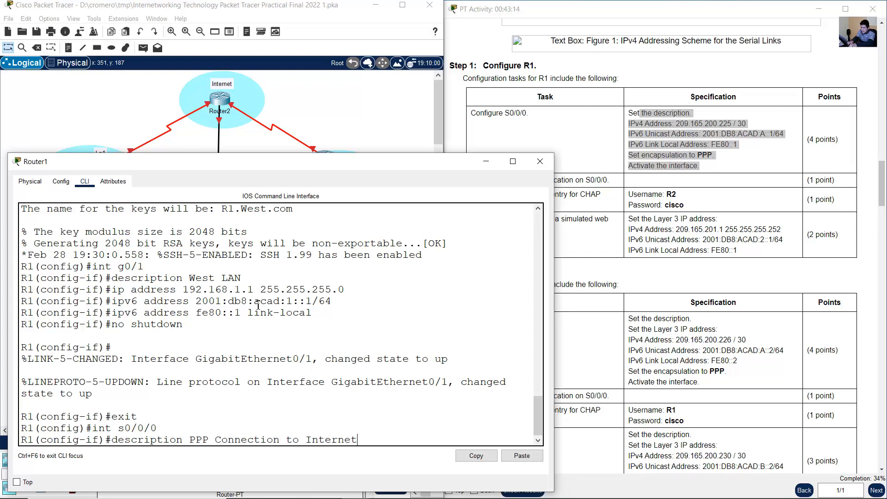
pyautogui.press('Return')
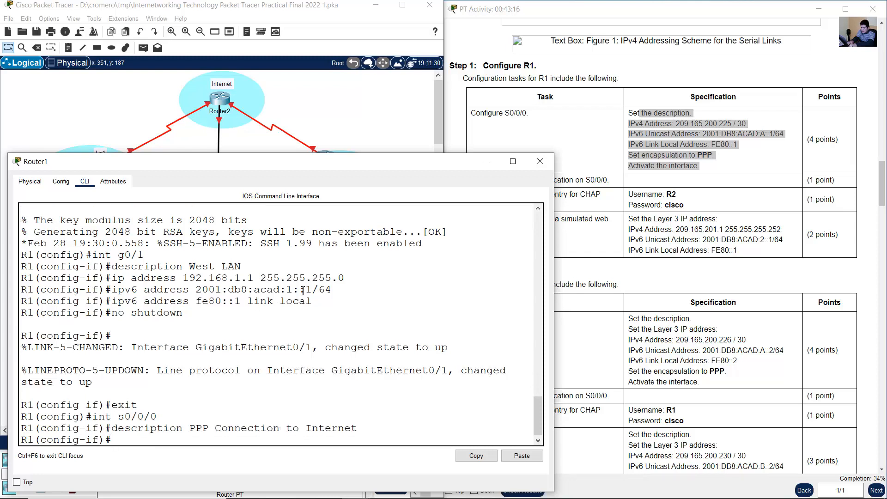
# - Assign IPv4 address 209.165.200.225 with mask 255.255.255.252 to R1's S0/0/0 interface, following the activity instructions
pyautogui.click(676, 123)
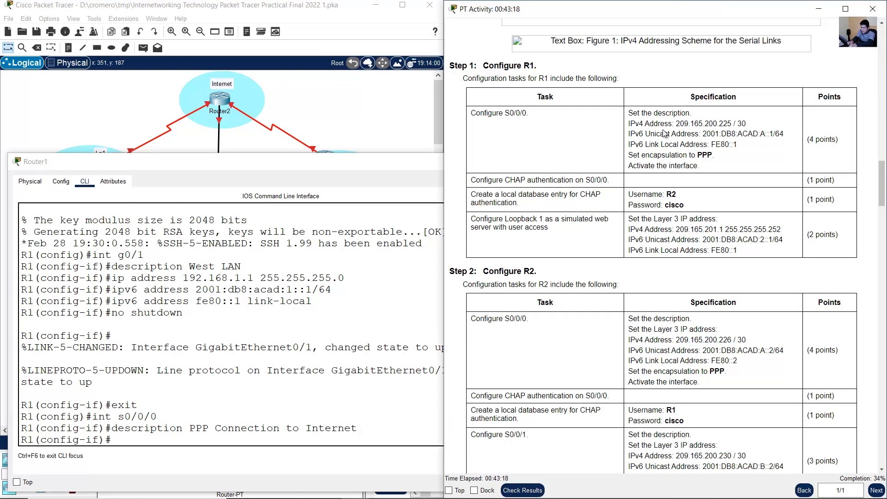
pyautogui.moveTo(643, 123); pyautogui.dragTo(737, 167)
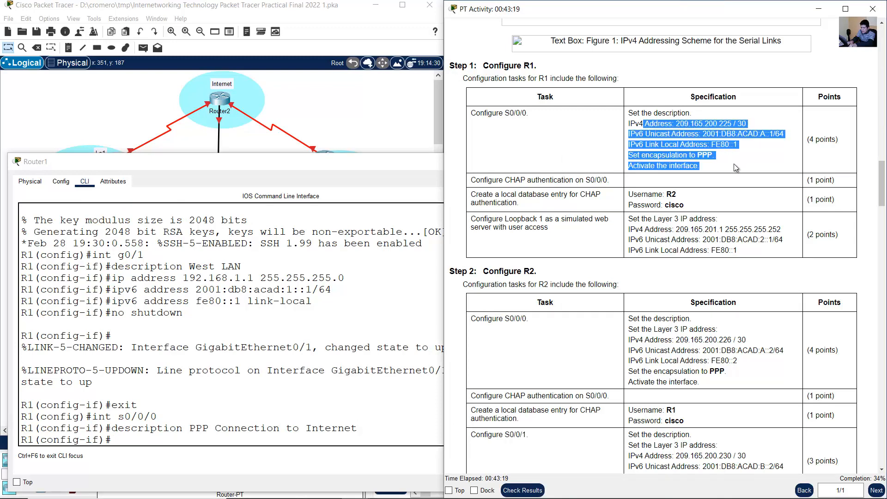
pyautogui.click(278, 369)
pyautogui.write('i')
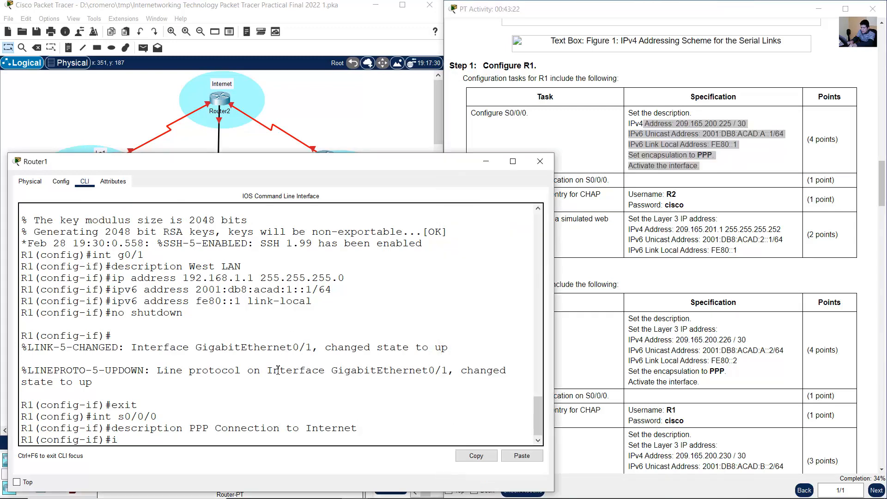
pyautogui.write('p address 209.165')
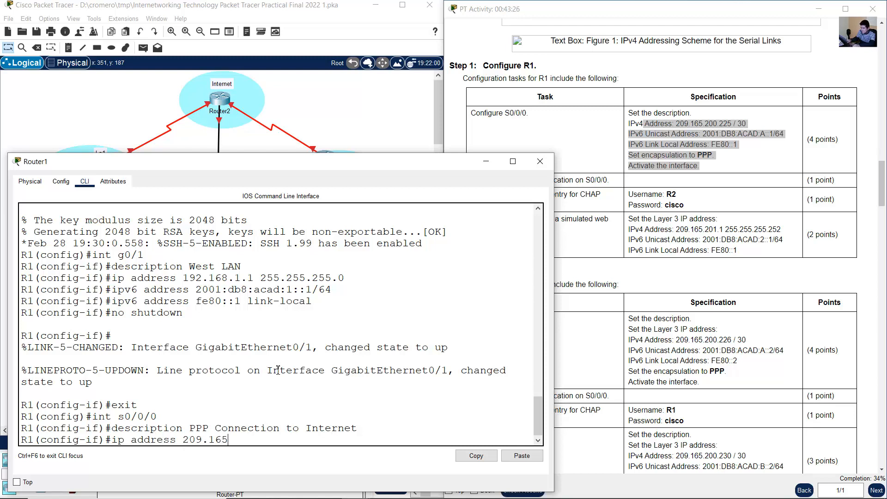
pyautogui.write('.200.225 255.255.25')
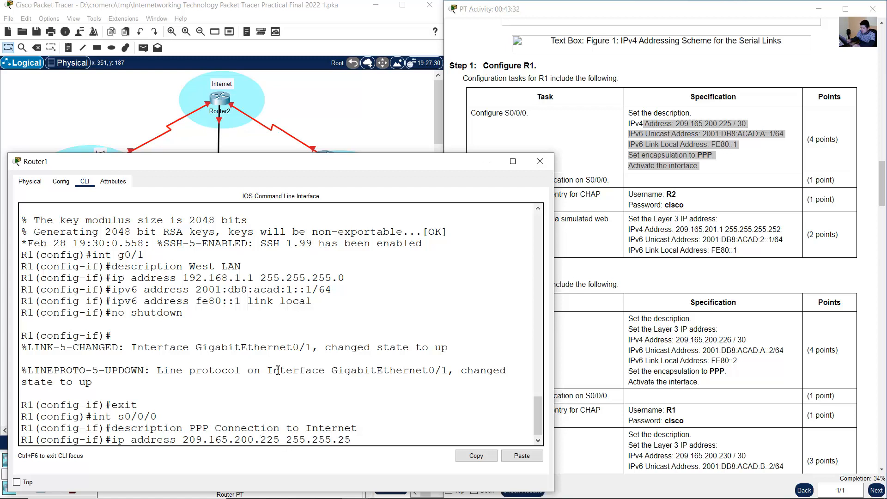
pyautogui.write('5.252')
pyautogui.press('Return')
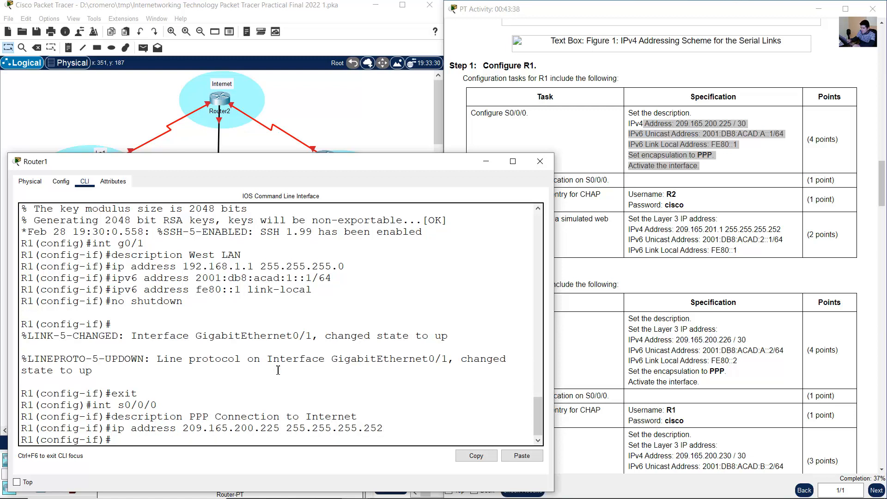
# - Assign the IPv6 unicast address 2001:db8:acad:a::1/64 to R1's S0/0/0 interface
pyautogui.write('ipv6 address 2001:')
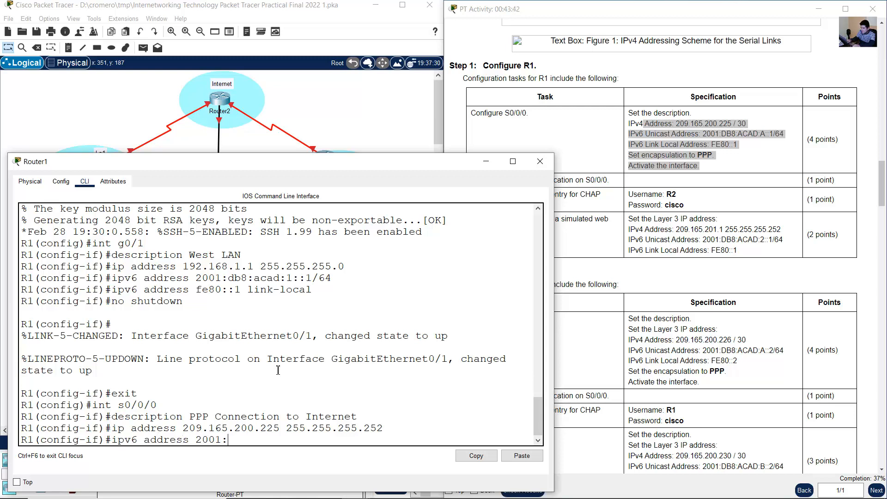
pyautogui.write('db8:acad:a')
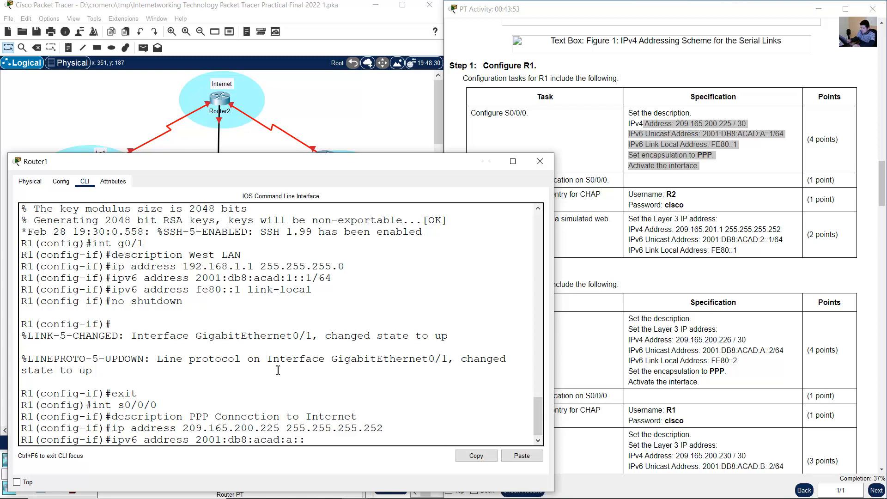
pyautogui.write('::1/64')
pyautogui.press('Return')
# - Assign the IPv6 link-local address fe80::1 to R1's S0/0/0 interface
pyautogui.press('Up')
pyautogui.press('BackSpace')
pyautogui.press('BackSpace')
pyautogui.press('BackSpace')
pyautogui.press('BackSpace')
pyautogui.press('BackSpace')
pyautogui.press('BackSpace')
pyautogui.press('BackSpace')
pyautogui.press('BackSpace')
pyautogui.press('BackSpace')
pyautogui.press('BackSpace')
pyautogui.press('BackSpace')
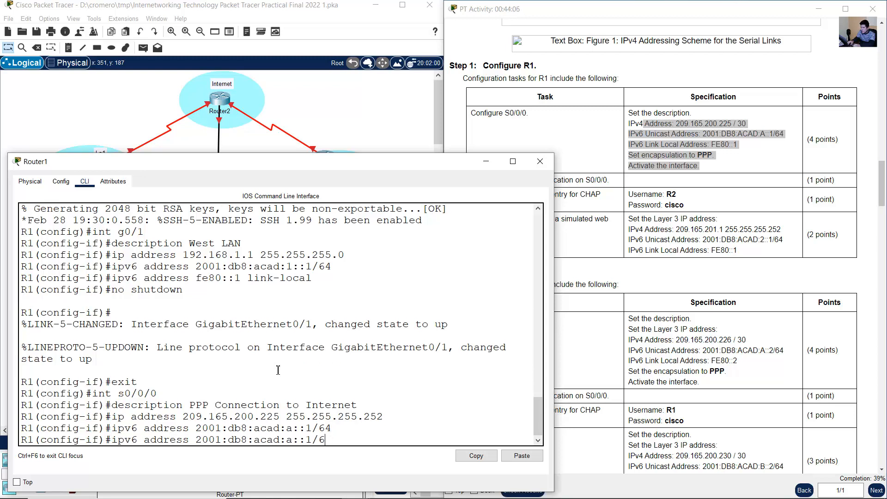
pyautogui.press('BackSpace')
pyautogui.press('BackSpace')
pyautogui.press('BackSpace')
pyautogui.press('BackSpace')
pyautogui.press('BackSpace')
pyautogui.press('BackSpace')
pyautogui.press('BackSpace')
pyautogui.press('BackSpace')
pyautogui.press('BackSpace')
pyautogui.press('BackSpace')
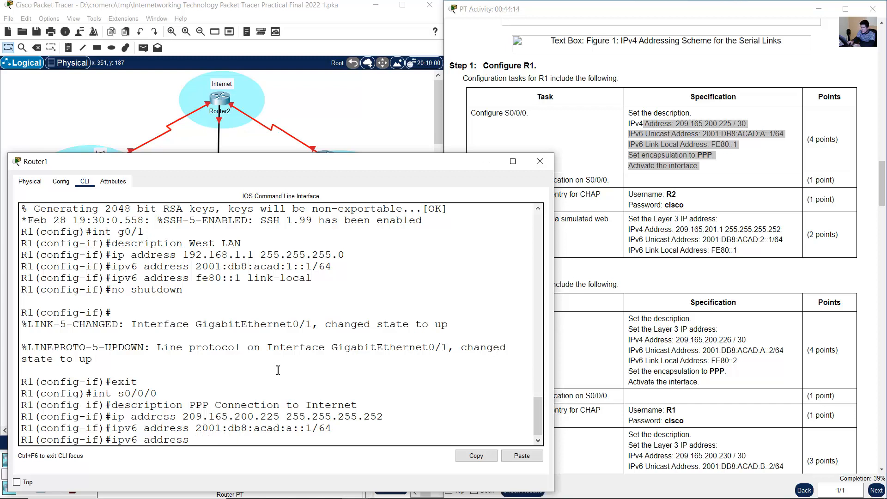
pyautogui.write('fe80::1 link-local')
pyautogui.press('Return')
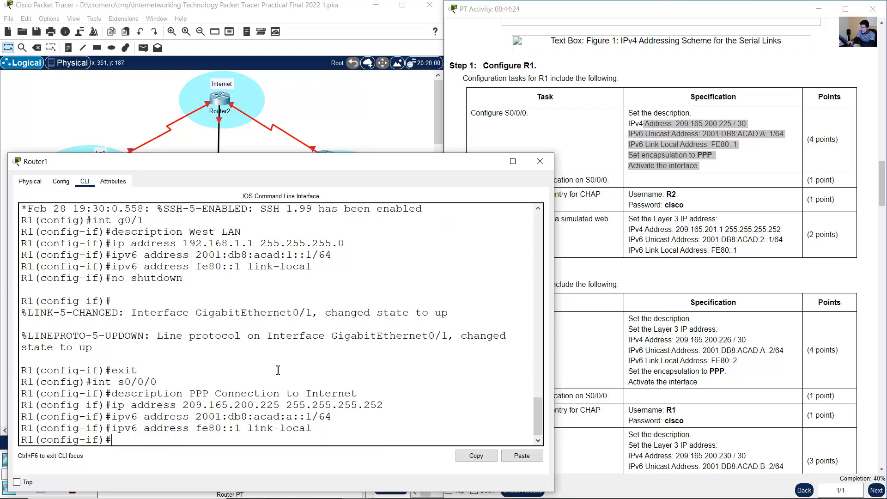
# - Set the encapsulation of R1's S0/0/0 interface to PPP and activate the interface with no shutdown
pyautogui.write('encapsulation ppp')
pyautogui.press('Return')
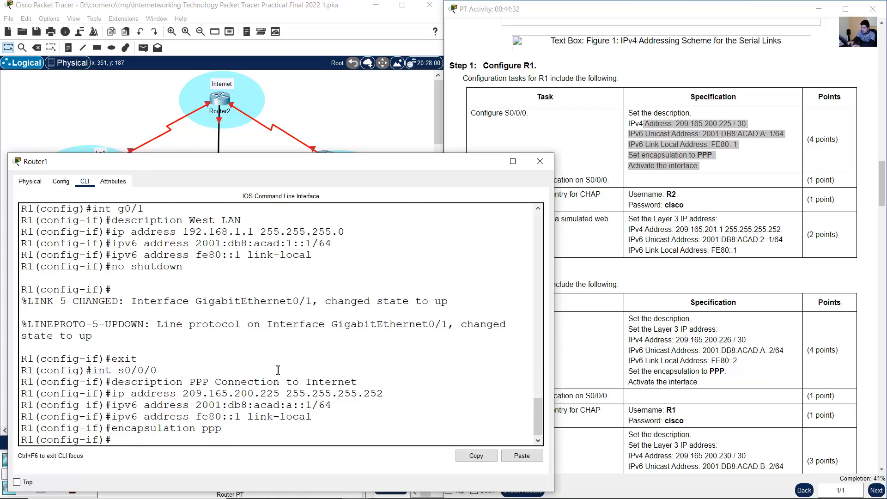
pyautogui.write('no shut')
pyautogui.write('down')
pyautogui.press('Return')
pyautogui.press('Return')
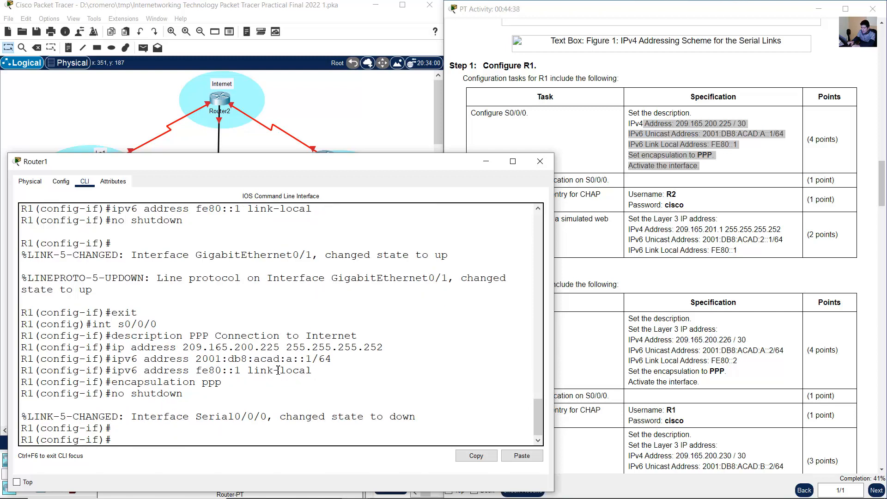
# - Add a note reading 209.165.200.224/30 beside the serial link between Router1 and Router2 in the topology
pyautogui.moveTo(139, 339); pyautogui.dragTo(218, 388)
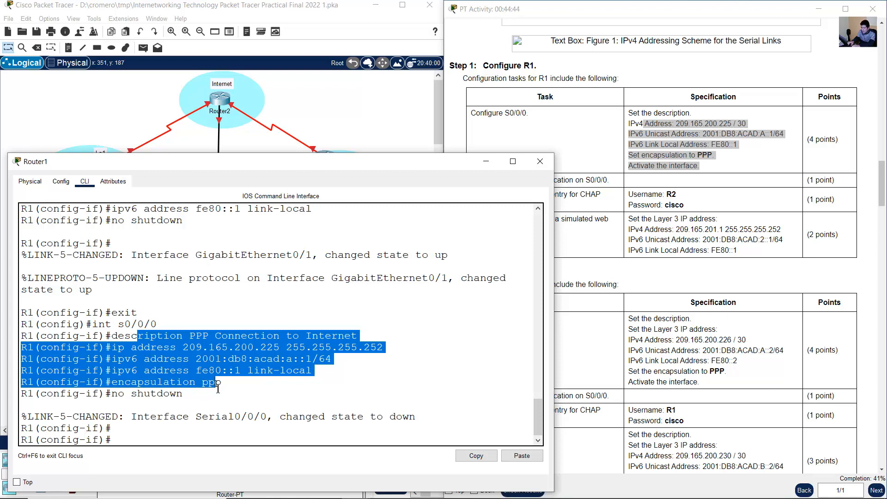
pyautogui.click(311, 118)
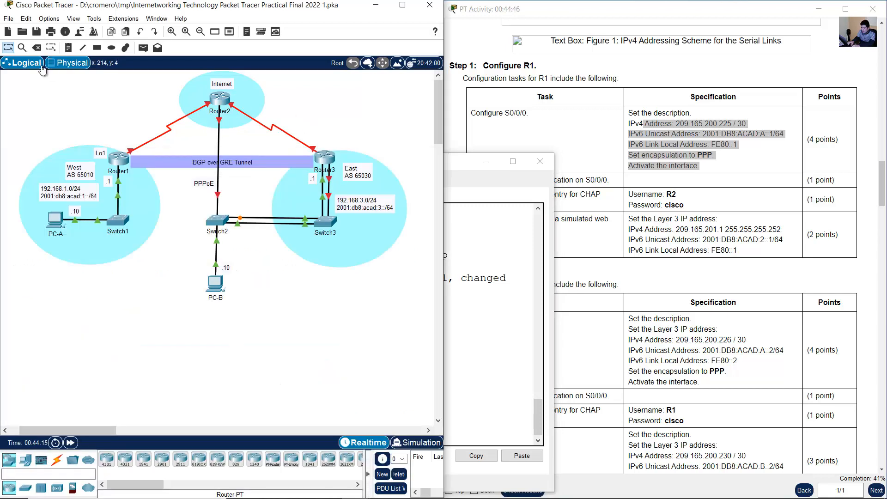
pyautogui.click(68, 48)
pyautogui.click(123, 115)
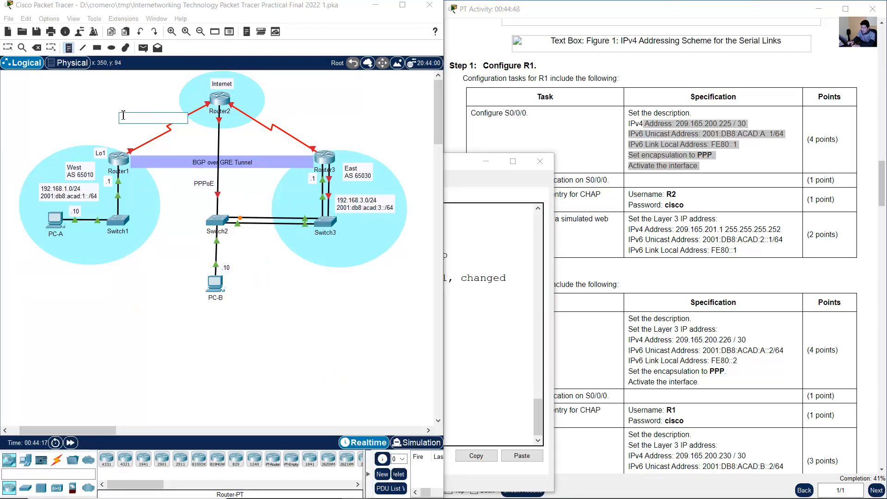
pyautogui.write('209.165.200')
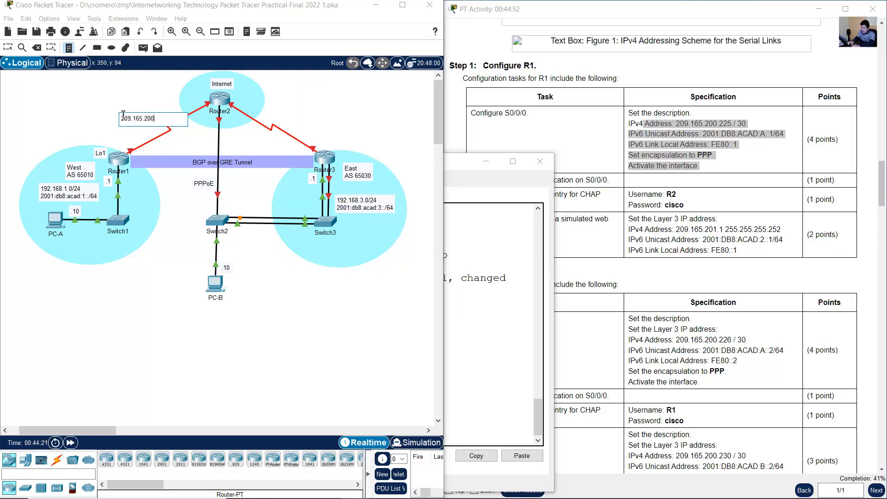
pyautogui.write('.224/30')
pyautogui.press('Return')
# - Add the IPv6 network 2001:db8:acad:a::/64 as the second line of the serial link note
pyautogui.write('2001:db8:acad:1::/64')
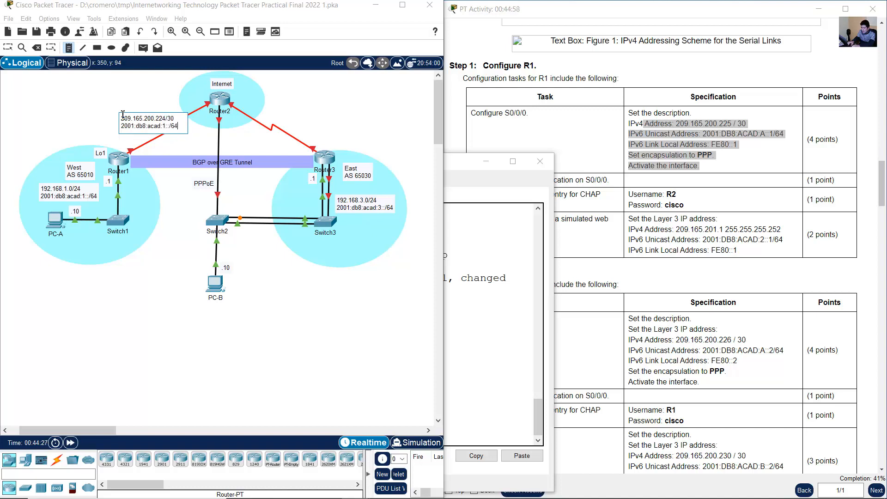
pyautogui.press('Left')
pyautogui.press('BackSpace')
pyautogui.write('a')
pyautogui.click(152, 92)
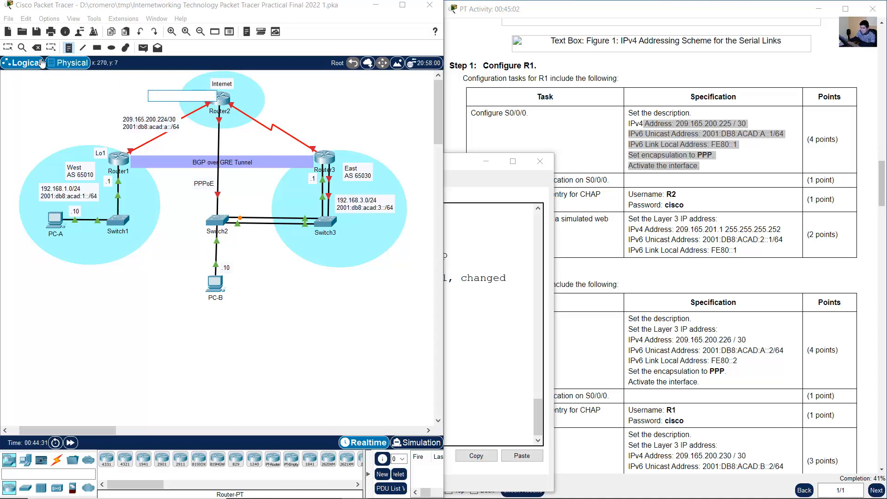
# - Move the serial link's address note slightly away from the Router1–Router2 connection line
pyautogui.click(10, 47)
pyautogui.moveTo(180, 130); pyautogui.dragTo(165, 129)
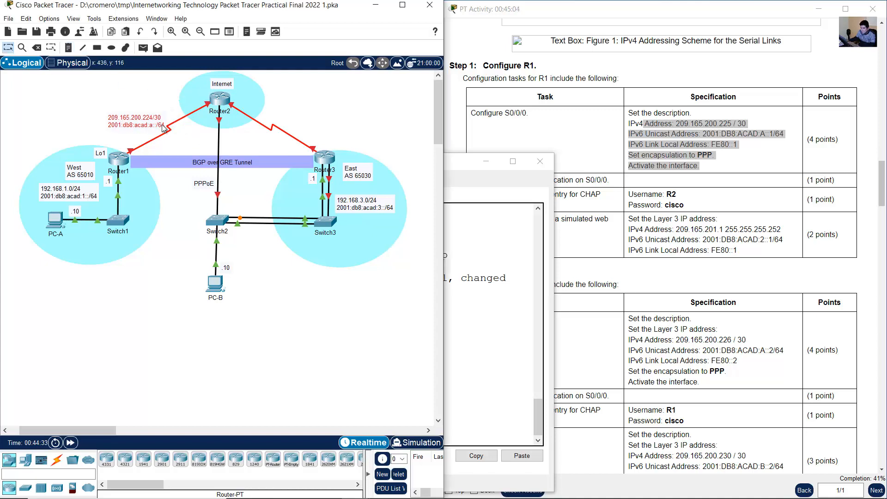
pyautogui.click(305, 107)
# - Review the CHAP authentication task for S0/0/0 and return R1 to global configuration mode
pyautogui.click(748, 188)
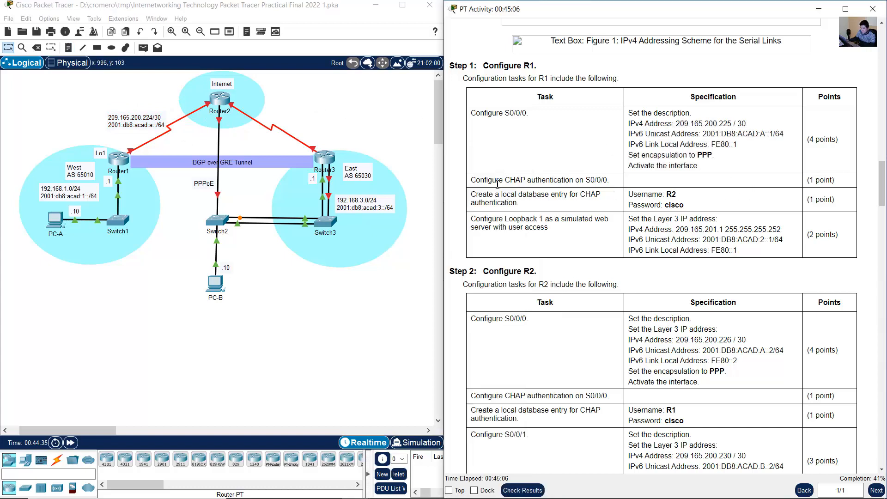
pyautogui.moveTo(475, 180); pyautogui.dragTo(610, 183)
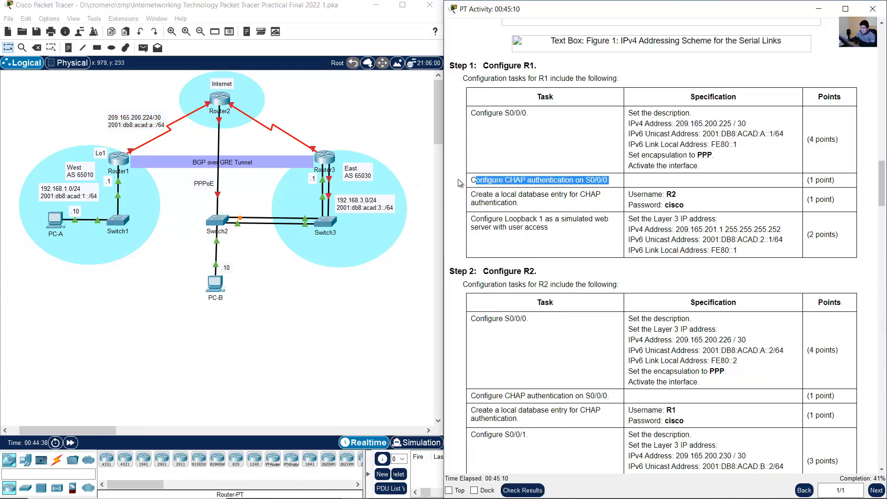
pyautogui.click(373, 132)
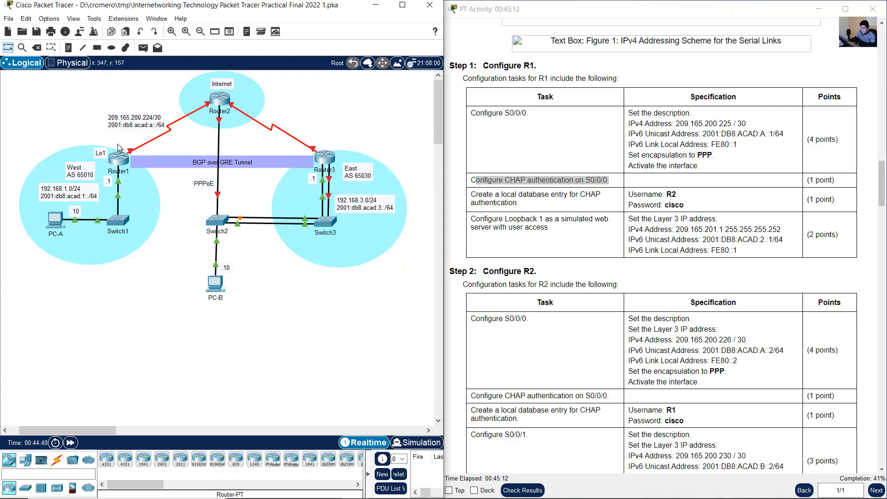
pyautogui.click(118, 159)
pyautogui.click(296, 304)
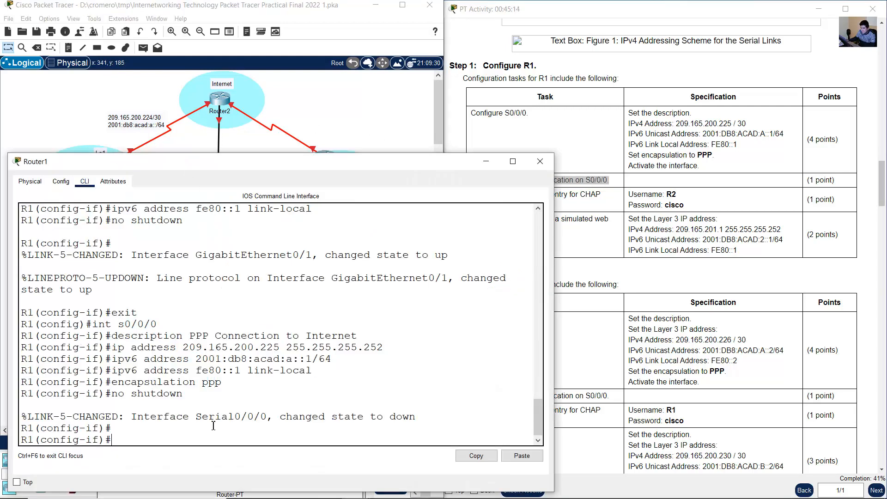
pyautogui.write('exit')
pyautogui.press('Return')
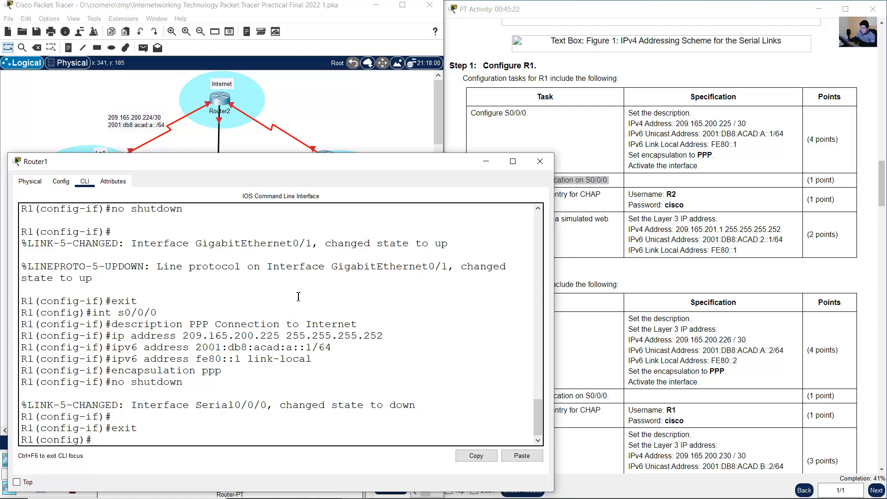
# - Enable PPP CHAP authentication on R1's S0/0/0 interface
pyautogui.press('Up')
pyautogui.press('Up')
pyautogui.press('Up')
pyautogui.press('Up')
pyautogui.press('Up')
pyautogui.press('Up')
pyautogui.press('Up')
pyautogui.press('Up')
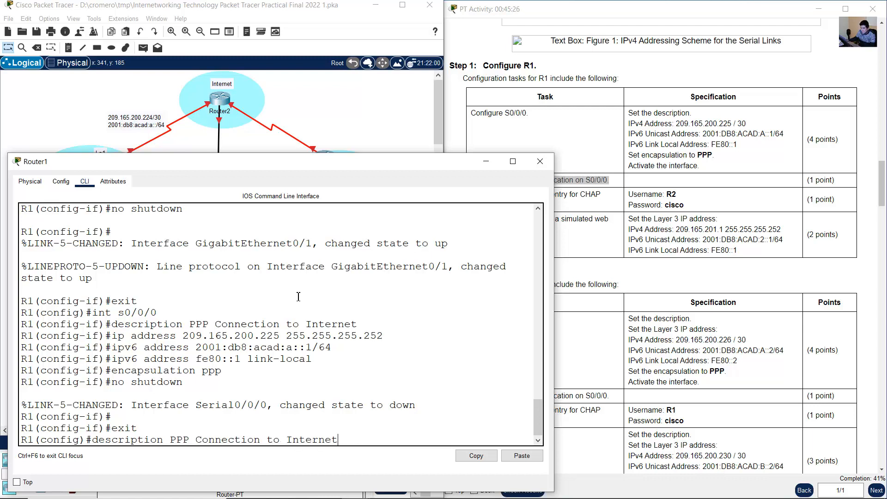
pyautogui.press('Return')
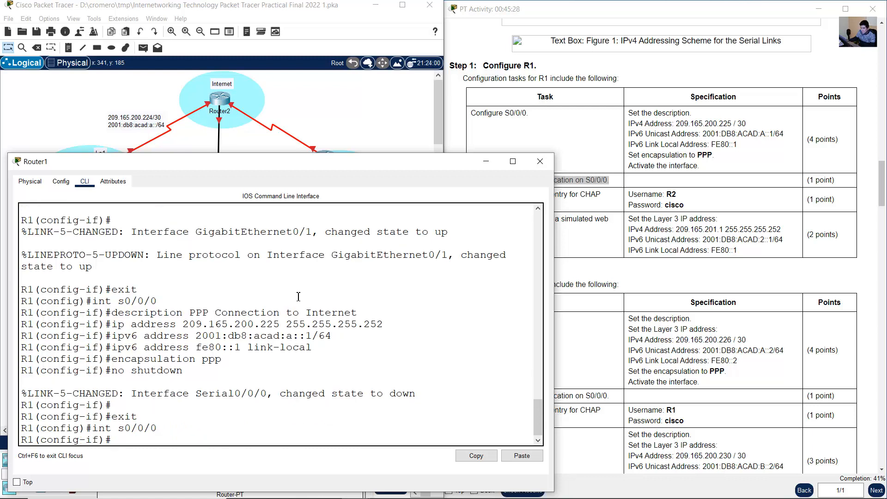
pyautogui.write('ppp authentication chap')
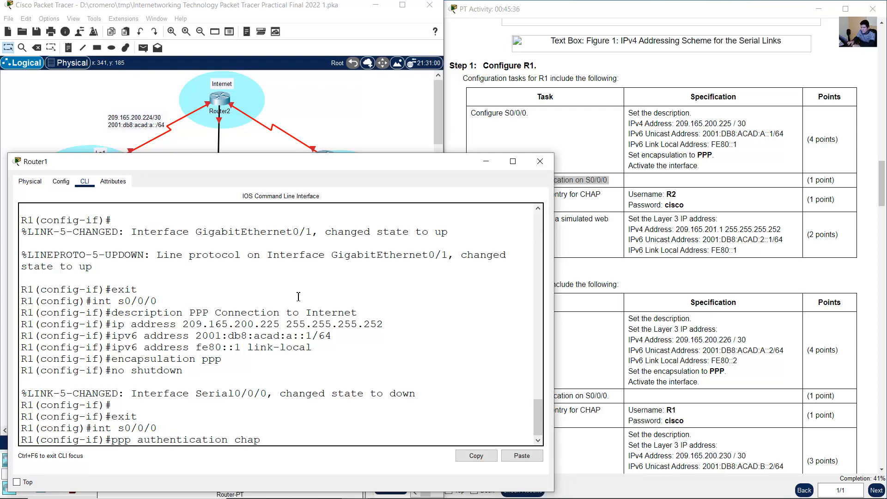
pyautogui.press('Return')
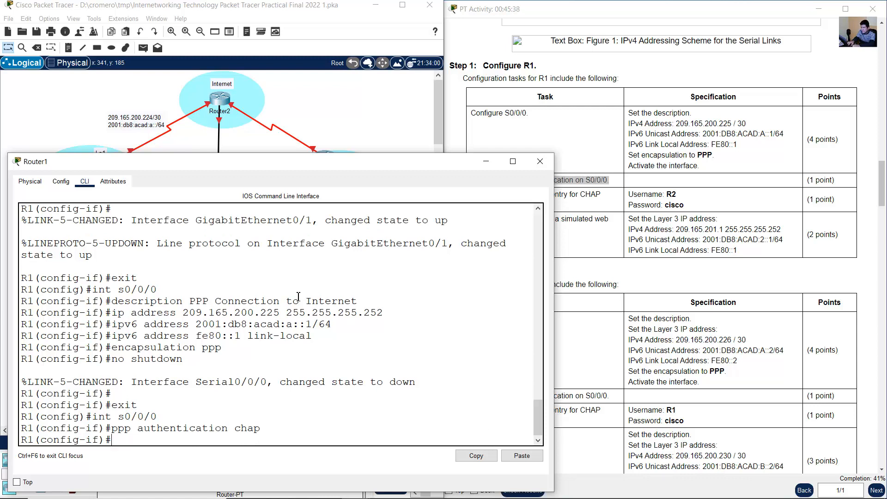
# - Create the local CHAP database entry on R1 with username R2 and the password specified in the instructions
pyautogui.write('exit')
pyautogui.press('Return')
pyautogui.click(753, 312)
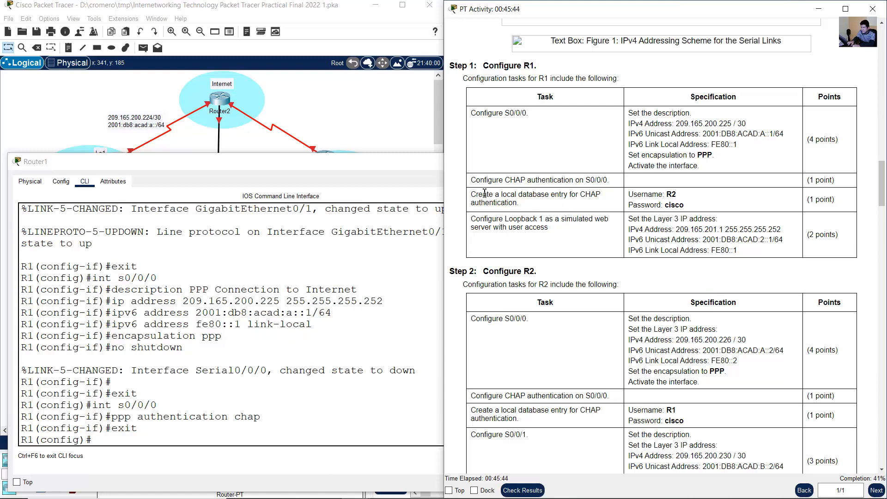
pyautogui.moveTo(471, 194); pyautogui.dragTo(690, 208)
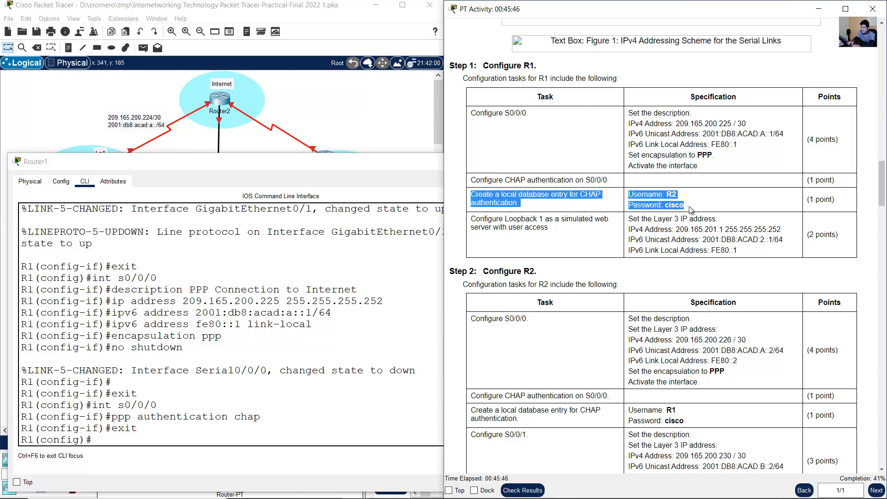
pyautogui.click(188, 405)
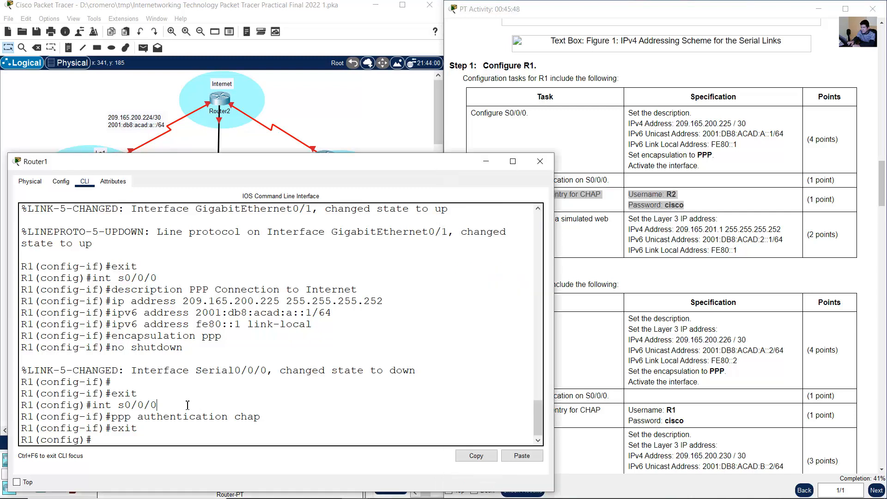
pyautogui.write('username R2')
pyautogui.moveTo(314, 100); pyautogui.dragTo(195, 83)
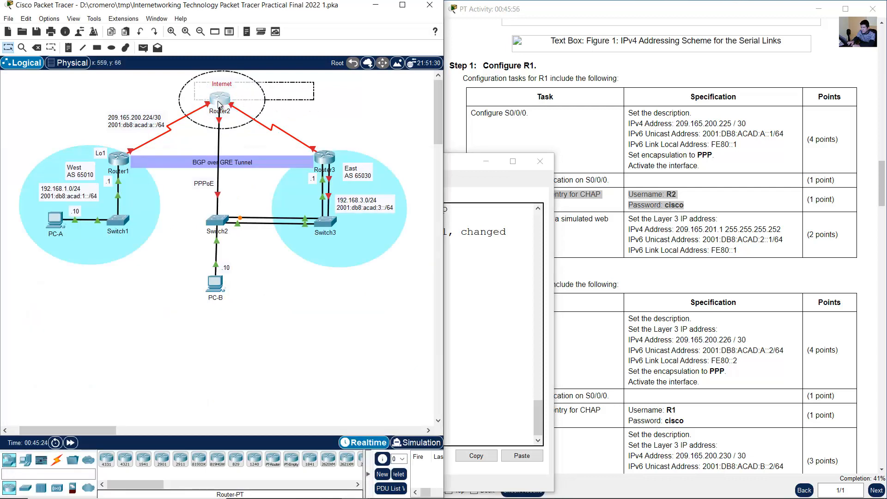
pyautogui.click(127, 160)
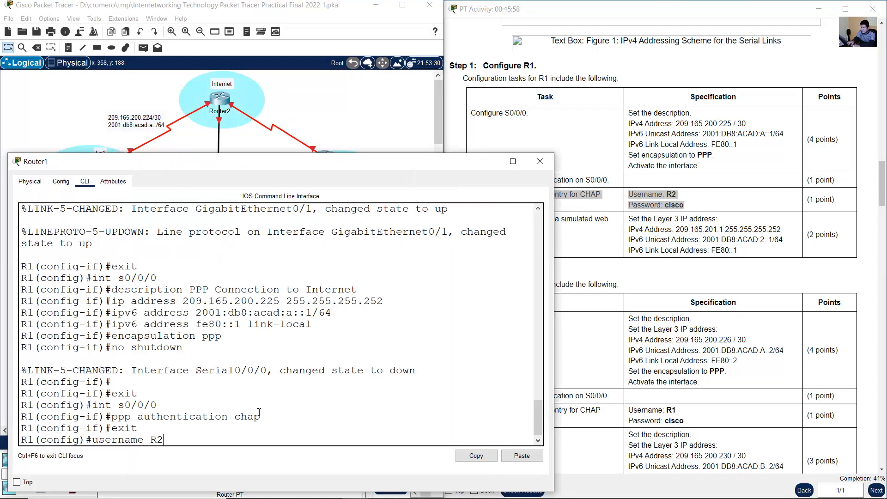
pyautogui.write('password cisco')
pyautogui.press('Return')
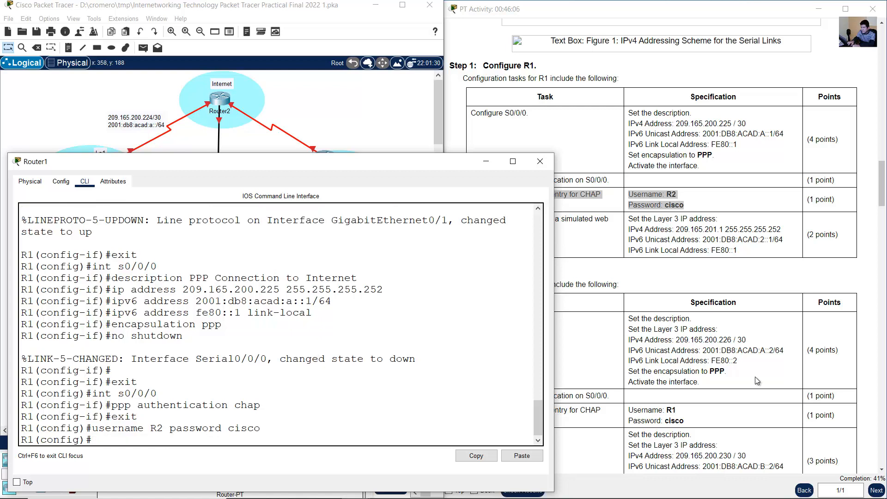
# - Review the Loopback 1 simulated web server task and its addresses, and nudge the Lo1 label upward beside Router1
pyautogui.click(684, 238)
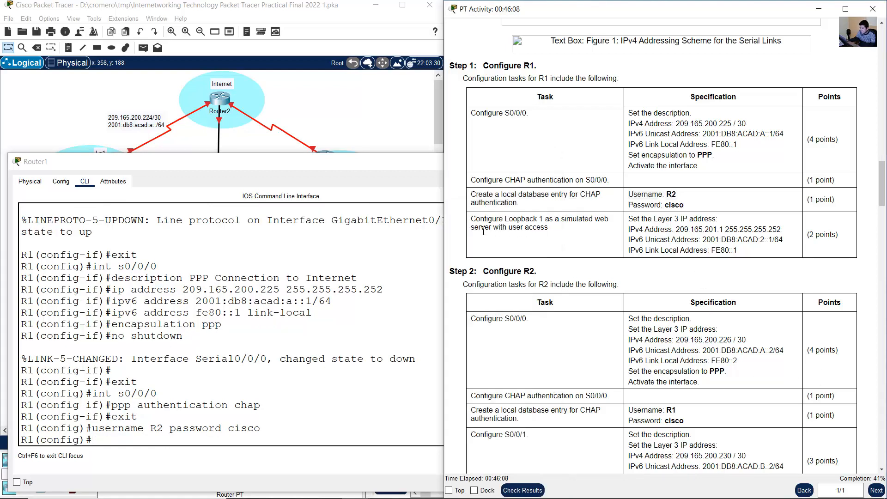
pyautogui.moveTo(476, 218); pyautogui.dragTo(562, 225)
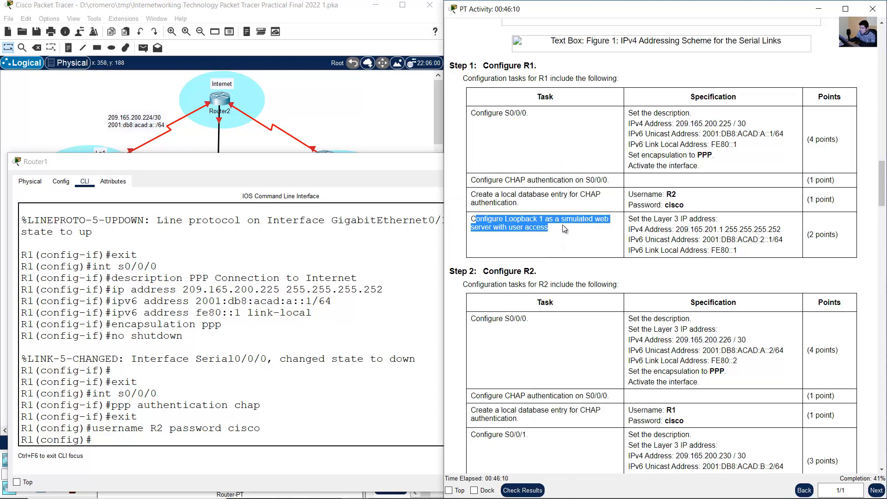
pyautogui.moveTo(501, 220); pyautogui.dragTo(558, 233)
pyautogui.moveTo(476, 219); pyautogui.dragTo(546, 227)
pyautogui.click(392, 139)
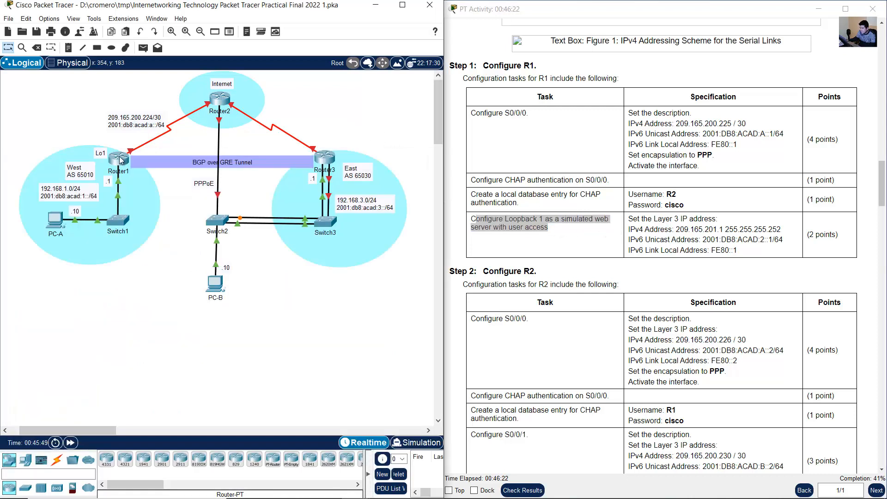
pyautogui.moveTo(104, 147); pyautogui.dragTo(104, 149)
pyautogui.moveTo(639, 219); pyautogui.dragTo(759, 261)
pyautogui.click(248, 267)
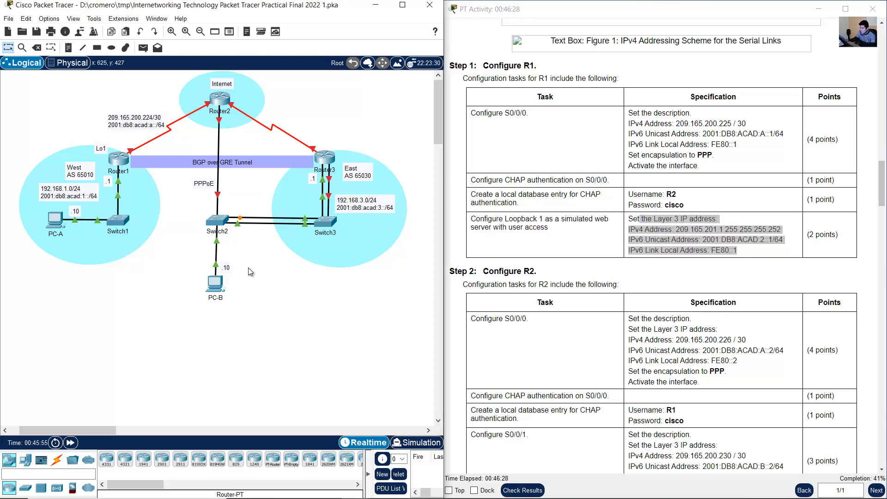
# - Create the Loopback 1 interface on R1 and enter its configuration mode
pyautogui.click(118, 159)
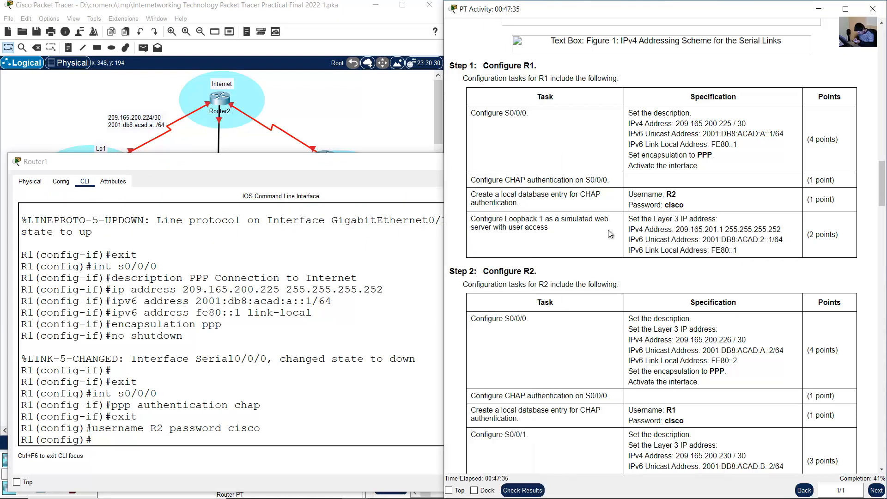
pyautogui.click(219, 387)
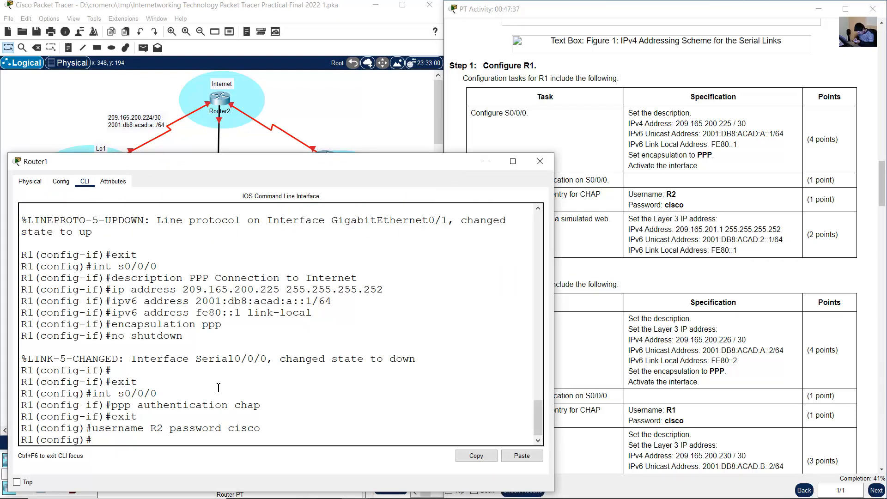
pyautogui.write('int lo1')
pyautogui.press('Return')
pyautogui.press('Return')
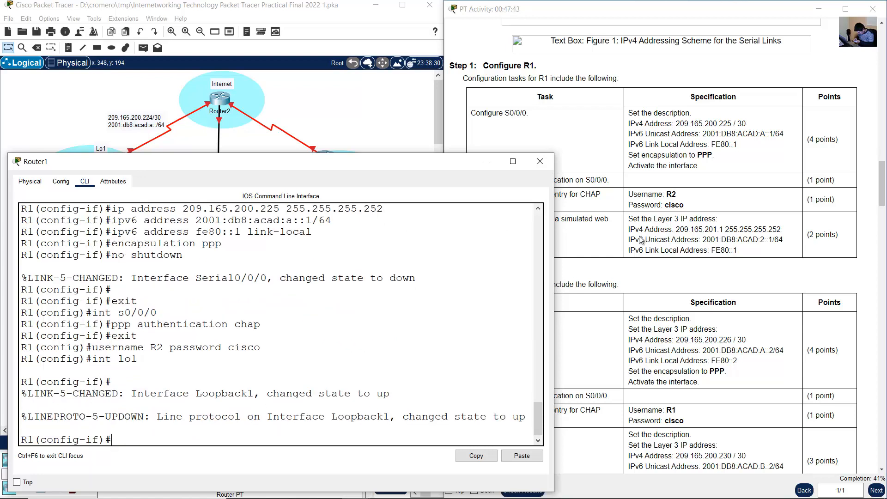
# - Assign IPv4 address 209.165.201.1 with mask 255.255.255.252 to R1's Loopback 1, following the activity instructions
pyautogui.click(631, 304)
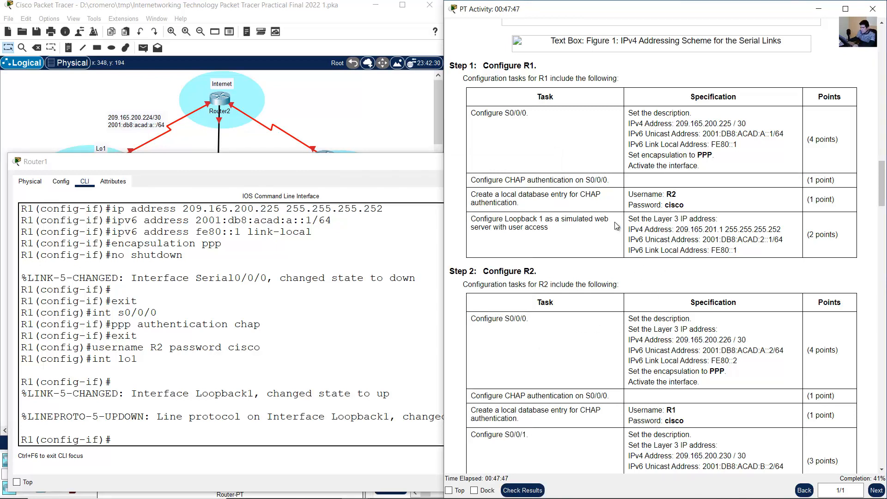
pyautogui.moveTo(616, 222); pyautogui.dragTo(758, 246)
pyautogui.click(712, 224)
pyautogui.moveTo(631, 230); pyautogui.dragTo(751, 251)
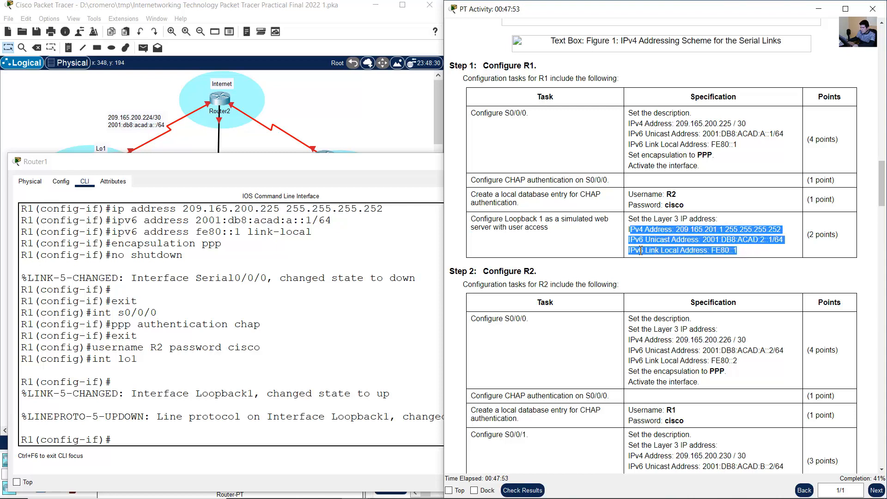
pyautogui.click(323, 328)
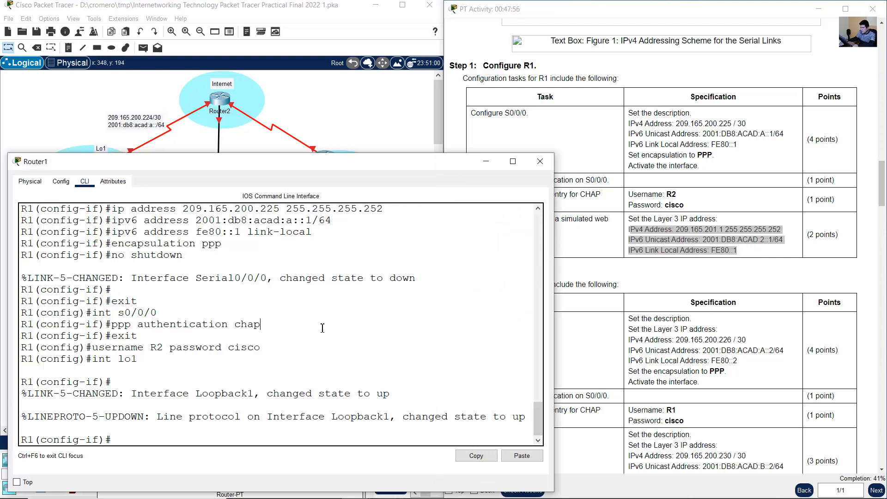
pyautogui.write('ip address 209.165.201.1 255.2')
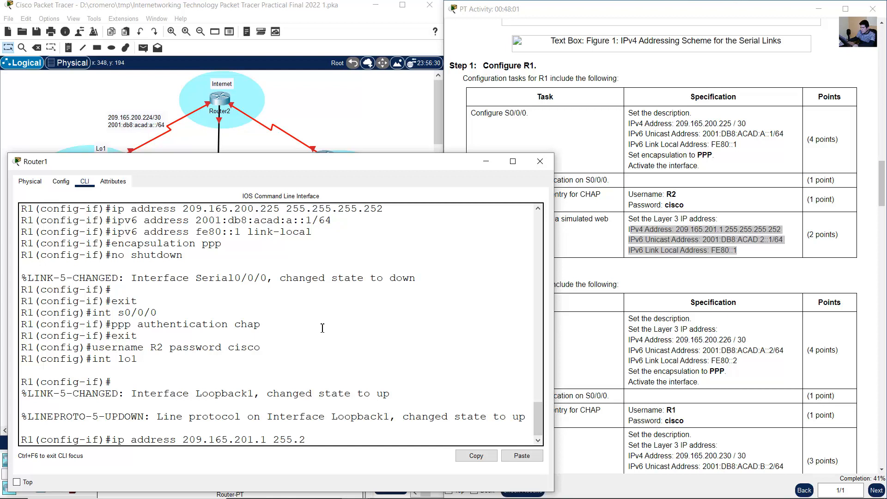
pyautogui.write('55.255.255.252')
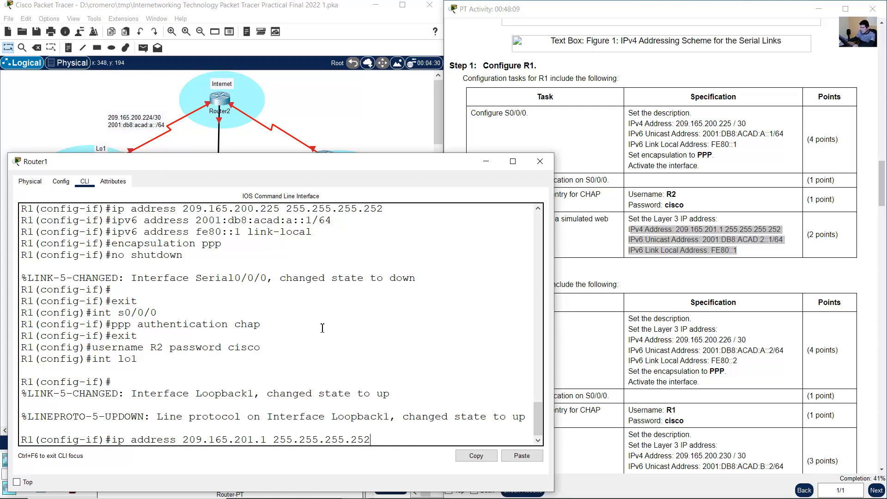
# - Assign IPv6 unicast address 2001:db8:acad:2::1/64 to R1's Loopback 1 interface
pyautogui.press('Return')
pyautogui.write('ipv')
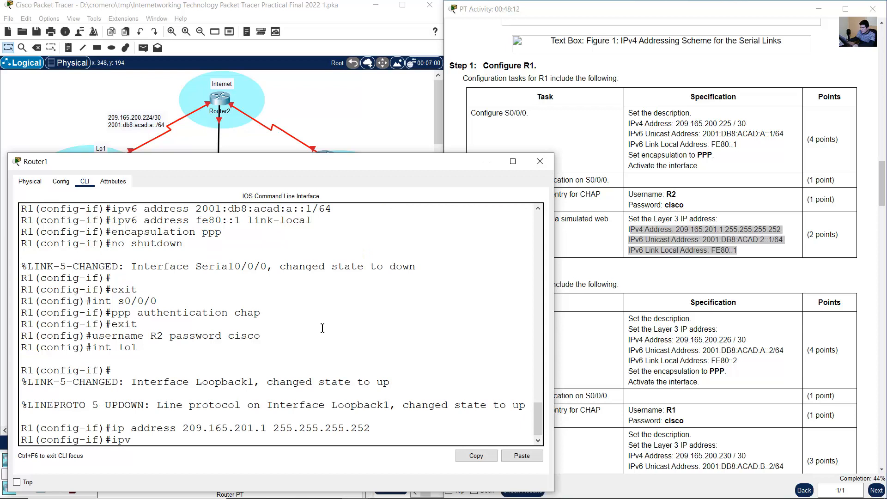
pyautogui.write('6 address 2001:db8')
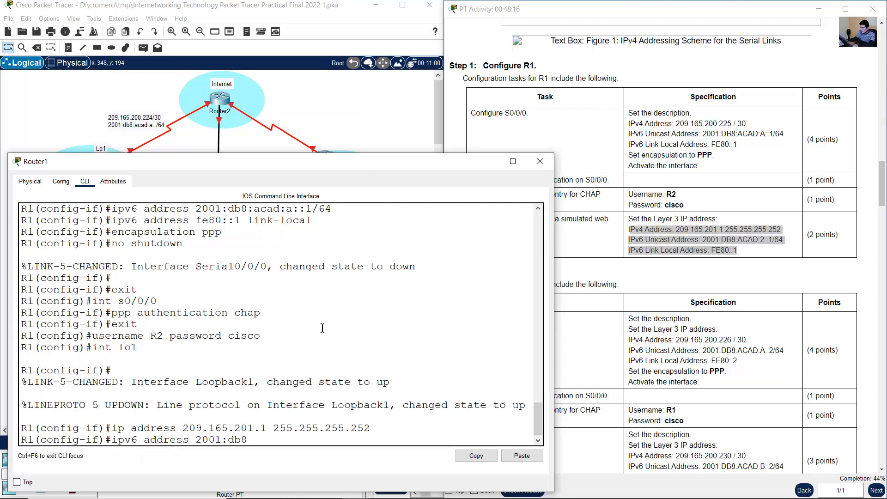
pyautogui.write(':Acad:2:')
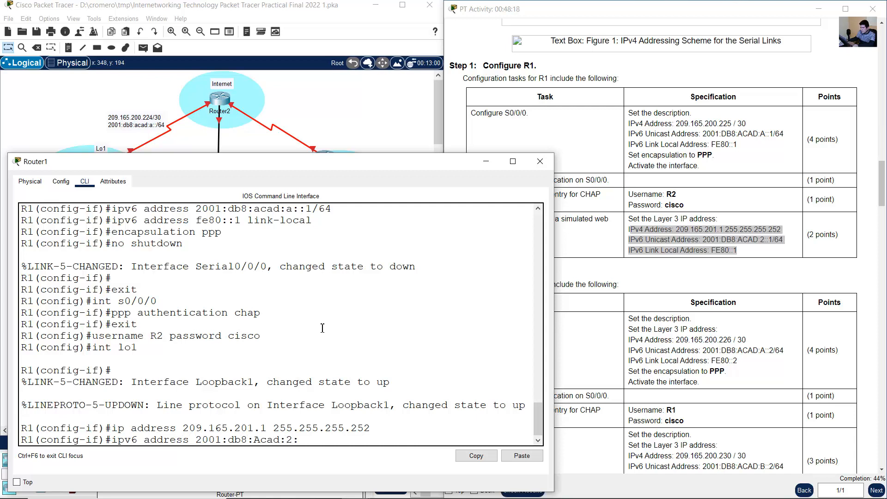
pyautogui.write(':1/64')
pyautogui.press('BackSpace')
pyautogui.write('a')
pyautogui.press('Return')
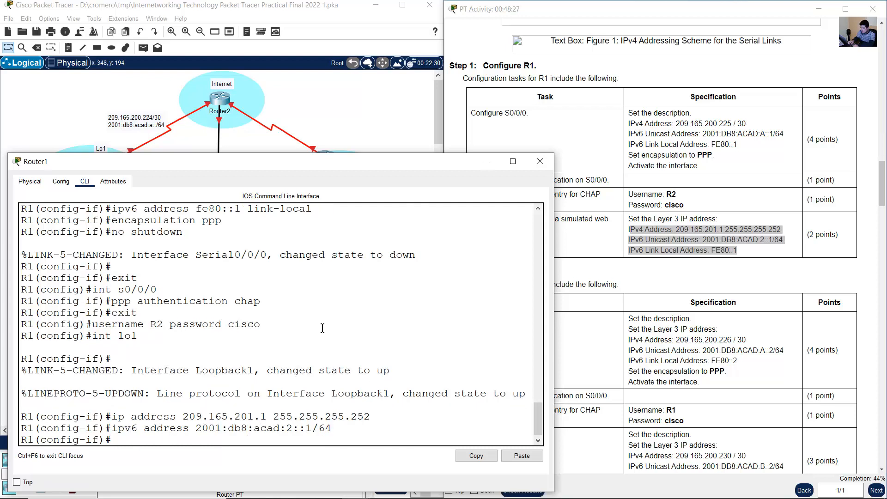
# - Set Loopback 1's IPv6 link-local address to fe80::1 on R1 and exit interface configuration mode
pyautogui.press('Up')
pyautogui.press('BackSpace')
pyautogui.press('BackSpace')
pyautogui.press('BackSpace')
pyautogui.press('BackSpace')
pyautogui.press('BackSpace')
pyautogui.press('BackSpace')
pyautogui.press('BackSpace')
pyautogui.press('BackSpace')
pyautogui.press('BackSpace')
pyautogui.press('BackSpace')
pyautogui.press('BackSpace')
pyautogui.press('BackSpace')
pyautogui.press('BackSpace')
pyautogui.press('BackSpace')
pyautogui.press('BackSpace')
pyautogui.press('BackSpace')
pyautogui.press('BackSpace')
pyautogui.press('BackSpace')
pyautogui.press('BackSpace')
pyautogui.press('BackSpace')
pyautogui.press('BackSpace')
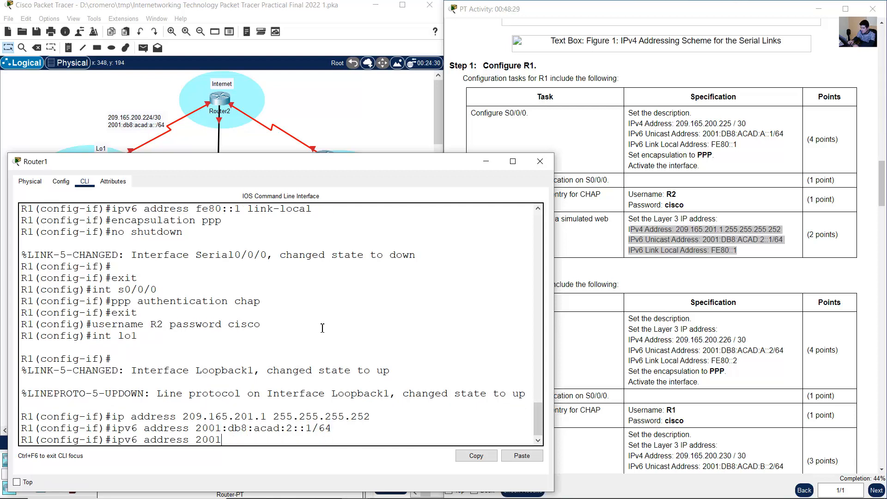
pyautogui.write('fe80::1 link-local')
pyautogui.press('Return')
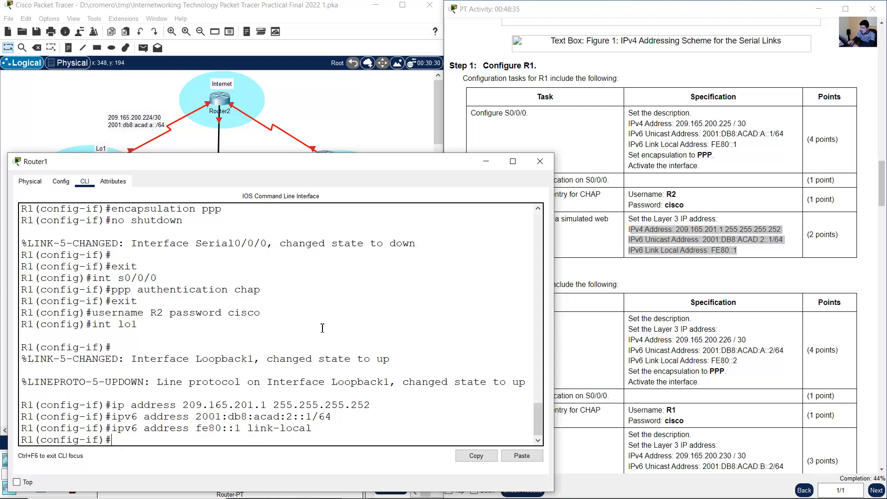
pyautogui.write('exit')
pyautogui.press('Return')
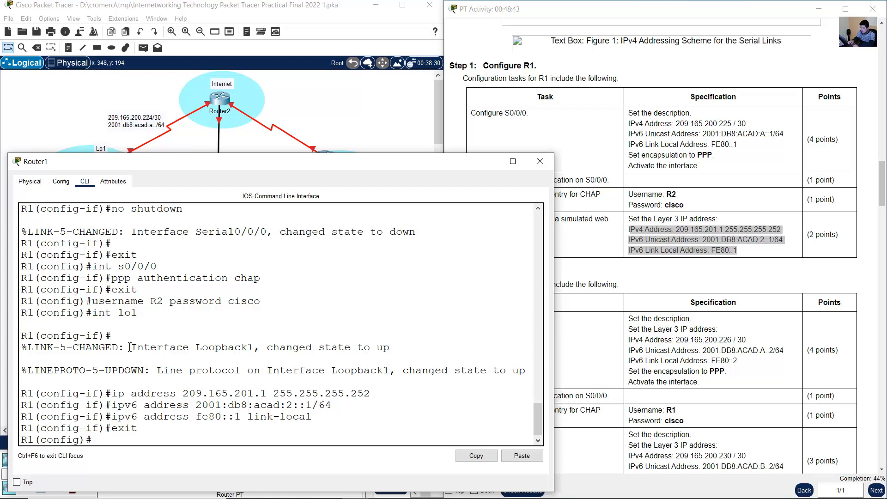
# - Check the console messages about Loopback 1's link and line protocol status on R1
pyautogui.moveTo(130, 347); pyautogui.dragTo(397, 372)
pyautogui.click(366, 372)
pyautogui.moveTo(329, 371); pyautogui.dragTo(526, 370)
pyautogui.click(350, 379)
# - Add the lines 209.165.201.1 and 2001:db8:acad:2::/64 to the topology's Lo1 label and reposition it just left of Router1
pyautogui.click(337, 120)
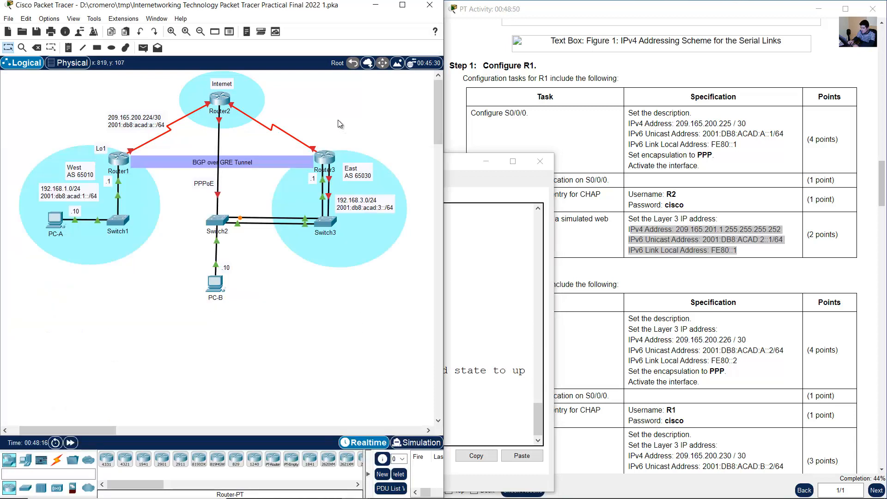
pyautogui.doubleClick(103, 149)
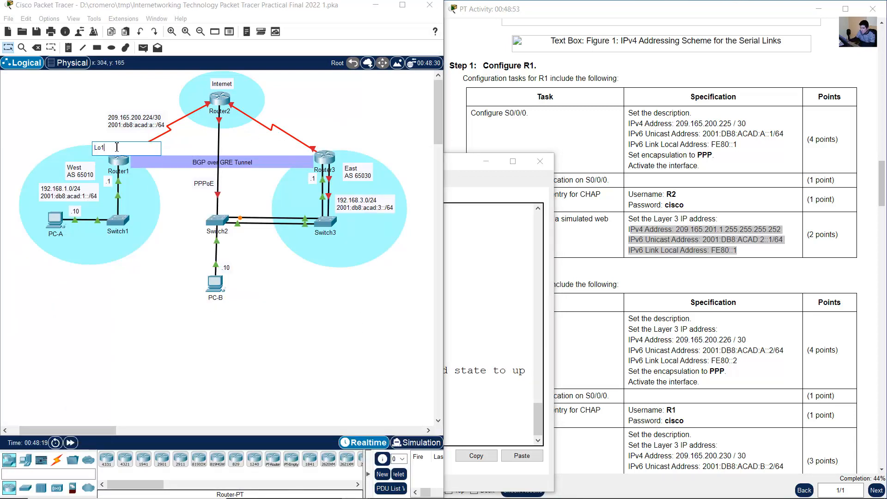
pyautogui.press('Return')
pyautogui.write('209.165.2')
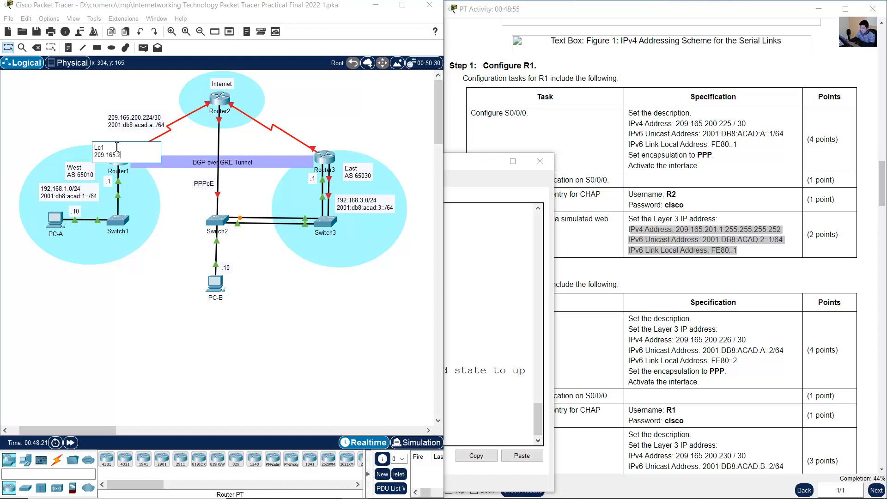
pyautogui.write('01.1')
pyautogui.press('Return')
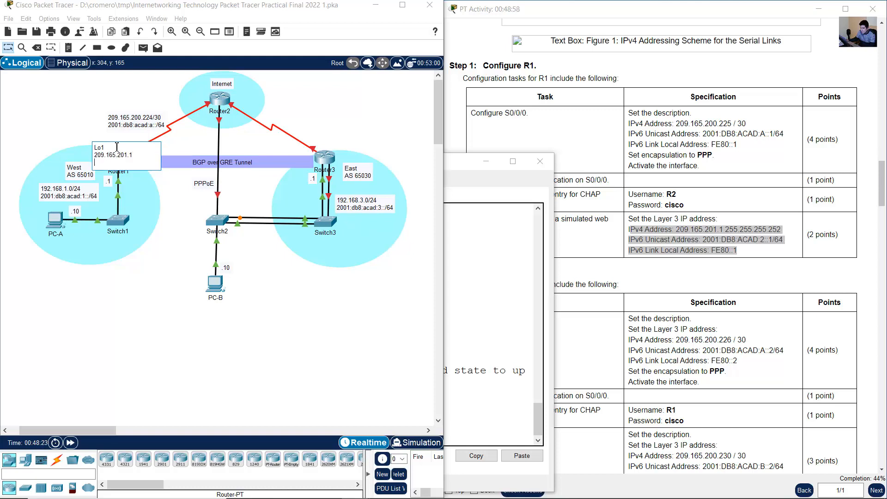
pyautogui.write('2001:db8:acad:1::/64')
pyautogui.press('BackSpace')
pyautogui.write('2')
pyautogui.click(7, 49)
pyautogui.moveTo(126, 167); pyautogui.dragTo(80, 157)
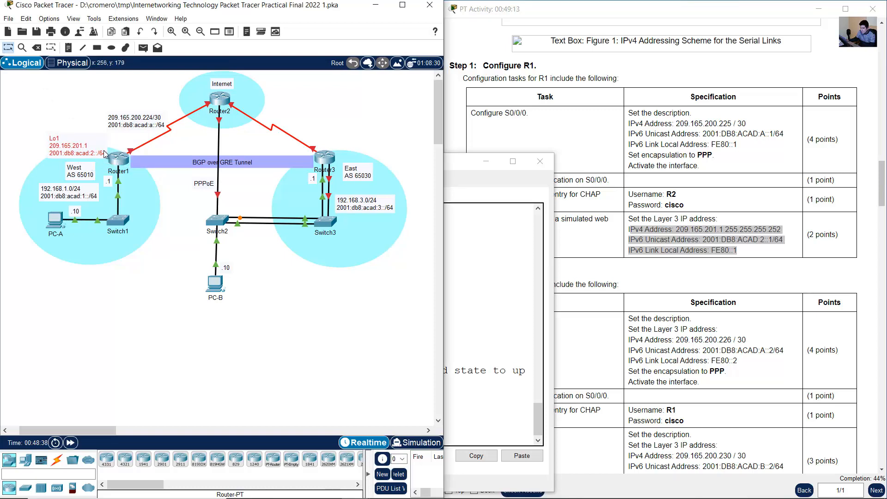
# - Review the Step 2 configuration tasks for R2 in the activity instructions
pyautogui.click(769, 251)
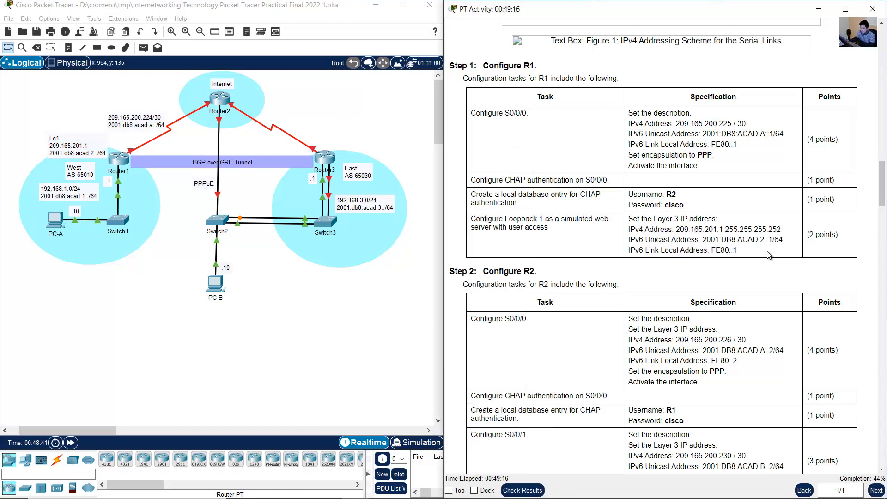
pyautogui.scroll(-3, 692, 208)
pyautogui.scroll(-3, 633, 168)
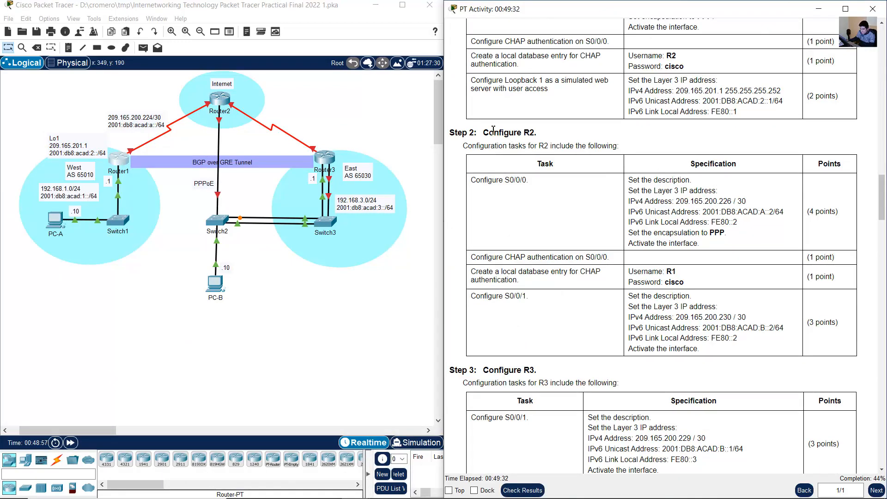
pyautogui.moveTo(490, 127); pyautogui.dragTo(676, 355)
pyautogui.click(720, 353)
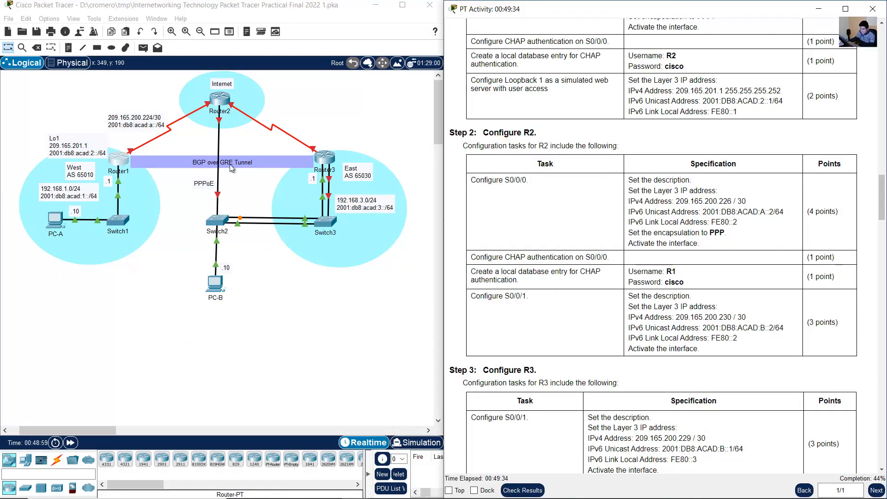
# - Log in to Router2's command line with the console and privileged EXEC passwords and enter global configuration mode
pyautogui.click(219, 99)
pyautogui.press('Return')
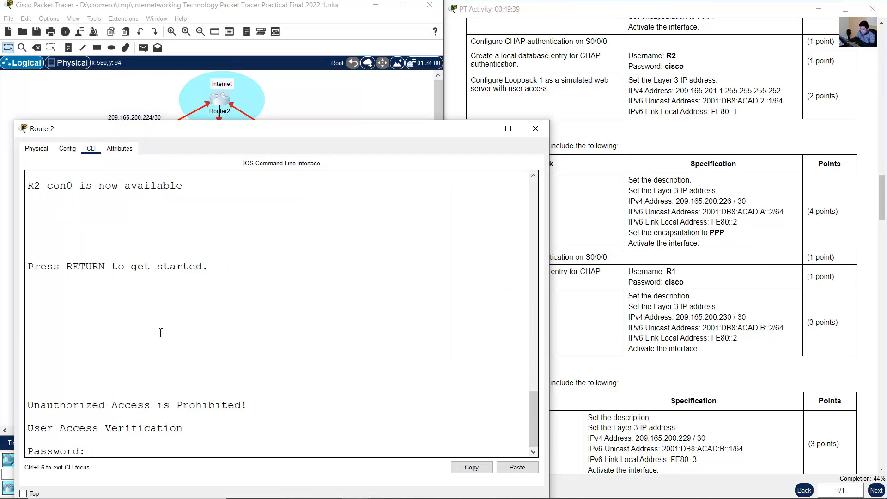
pyautogui.write('cisco')
pyautogui.press('Return')
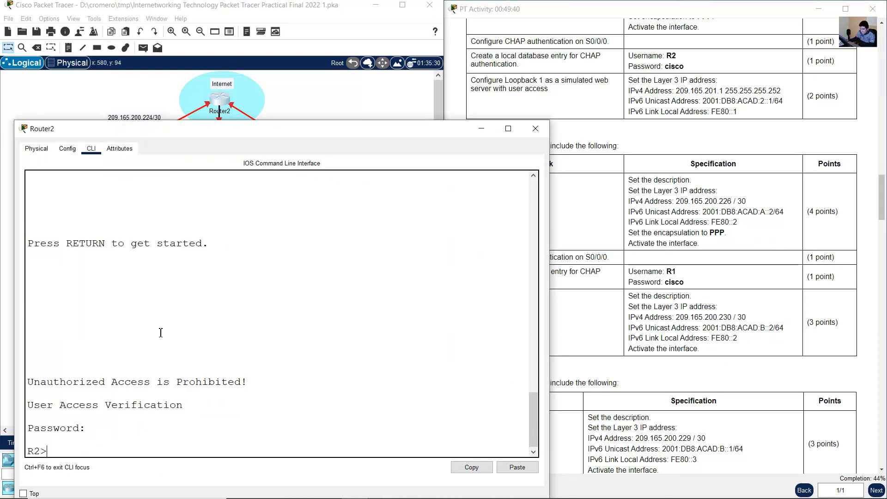
pyautogui.write('en')
pyautogui.press('Return')
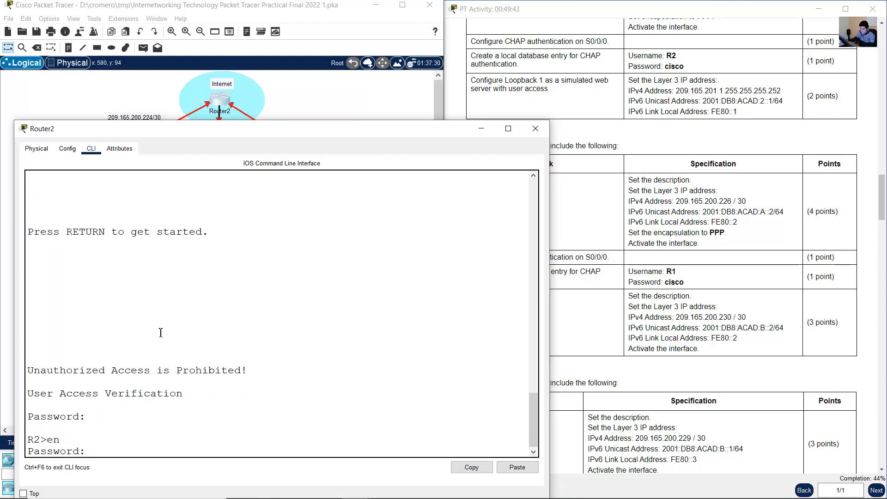
pyautogui.write('class')
pyautogui.press('Return')
pyautogui.write('conf term')
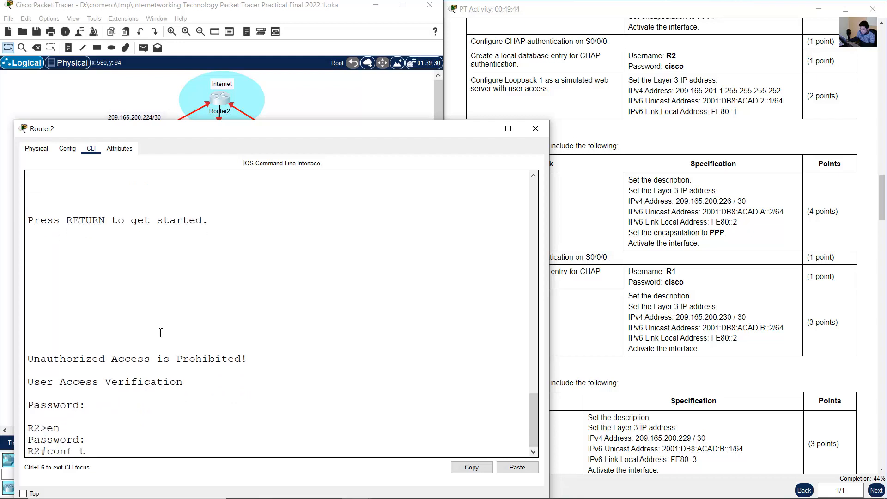
pyautogui.press('Return')
# - Enter interface configuration mode for S0/0/0 on R2, following the first R2 task in the instructions
pyautogui.click(491, 179)
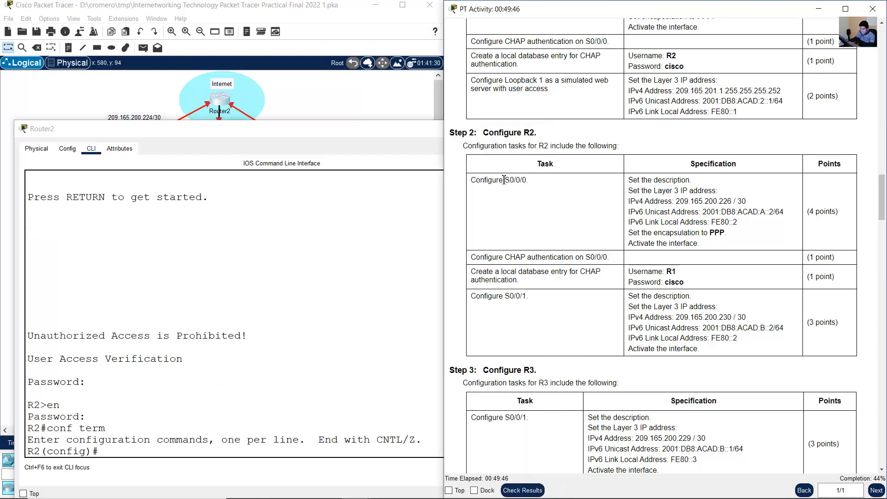
pyautogui.moveTo(477, 181); pyautogui.dragTo(539, 185)
pyautogui.click(320, 93)
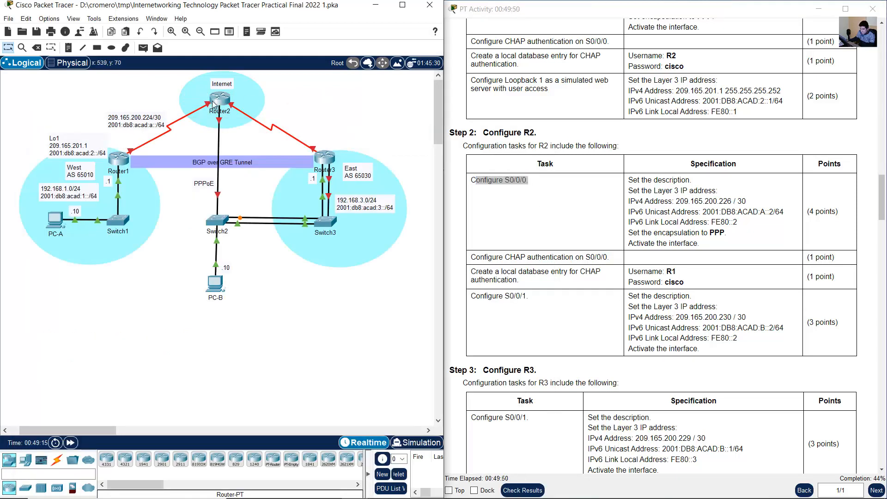
pyautogui.click(215, 104)
pyautogui.write('int s0/0/0')
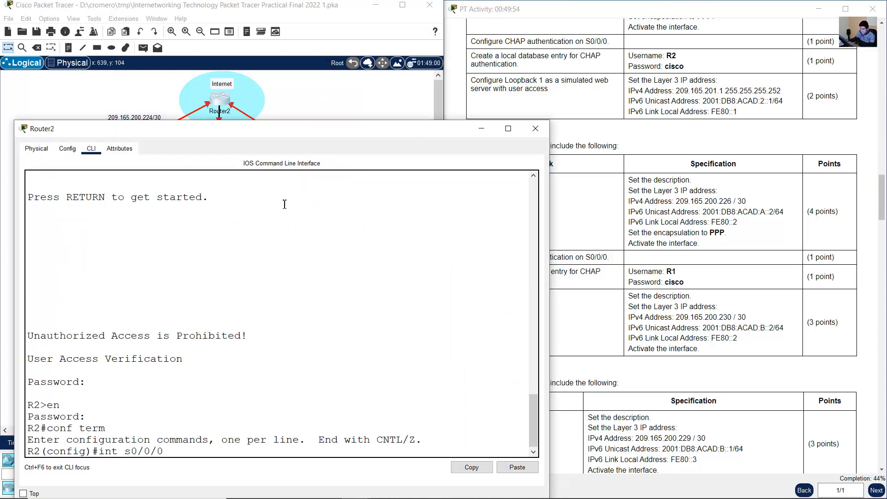
pyautogui.press('Return')
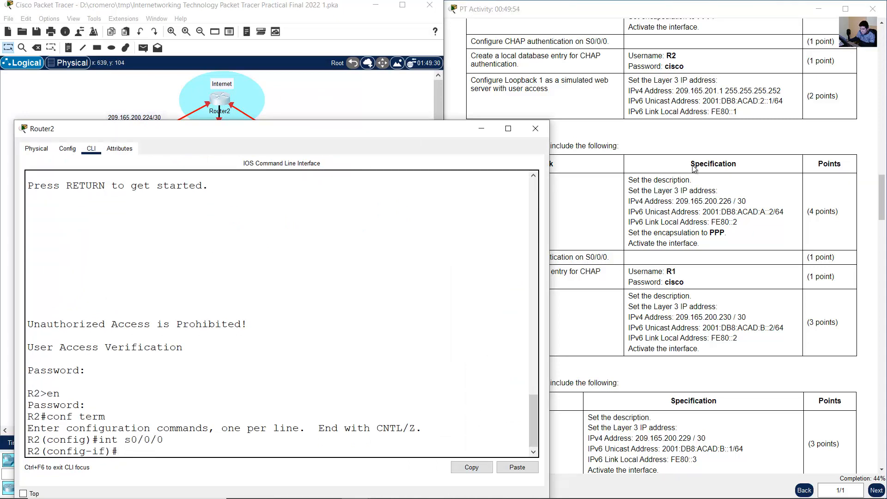
# - Check the S0/0/0 specification for R2 and set the interface description to "PPP Connection to R1"
pyautogui.click(708, 160)
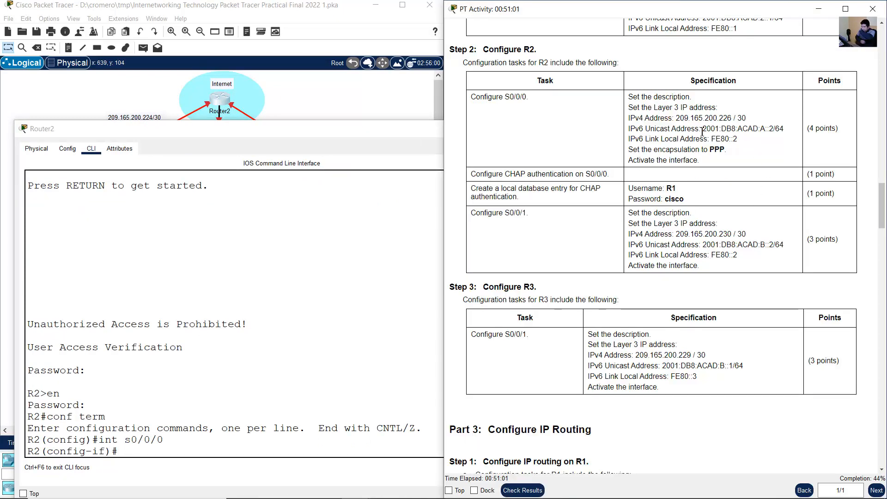
pyautogui.moveTo(628, 97); pyautogui.dragTo(701, 162)
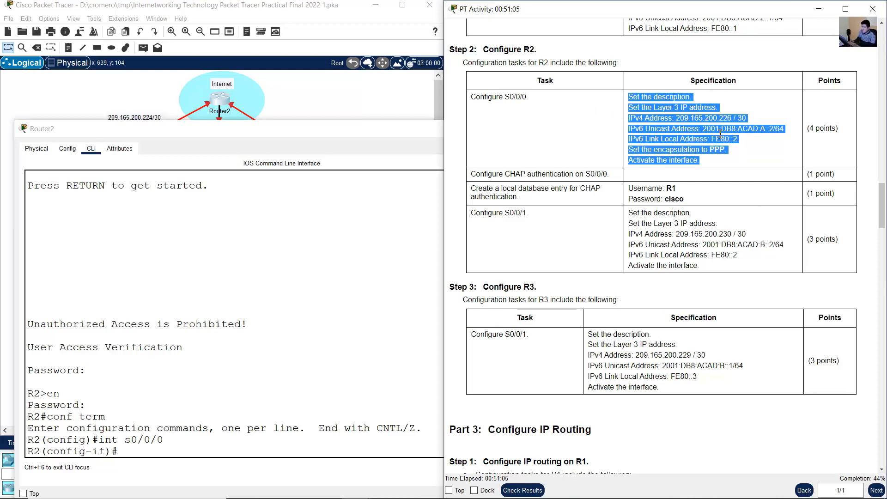
pyautogui.click(289, 364)
pyautogui.write('de')
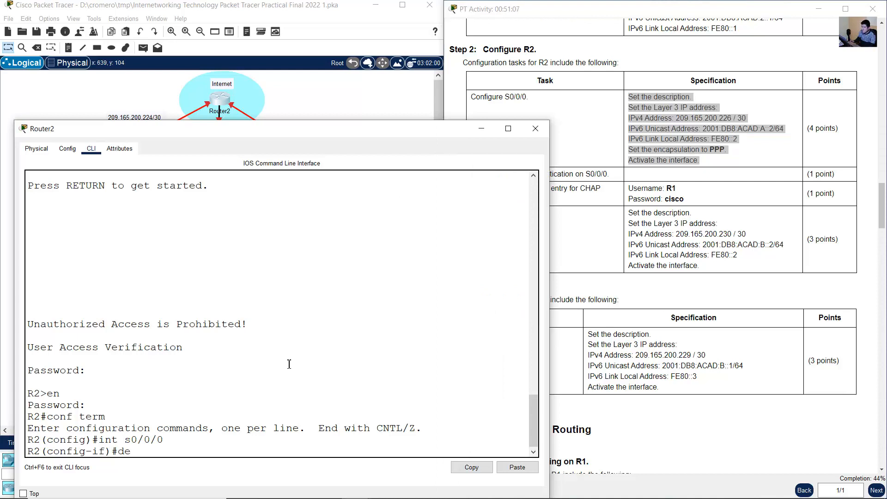
pyautogui.write('scription PPP Connect')
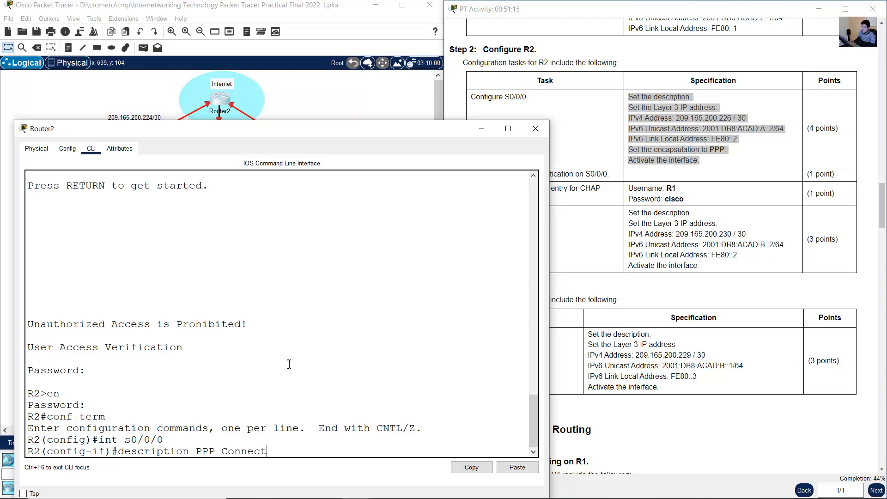
pyautogui.write('ion to R1')
pyautogui.press('Return')
# - Assign IPv4 address 209.165.200.226 with mask 255.255.255.252 to R2's S0/0/0
pyautogui.write('ip')
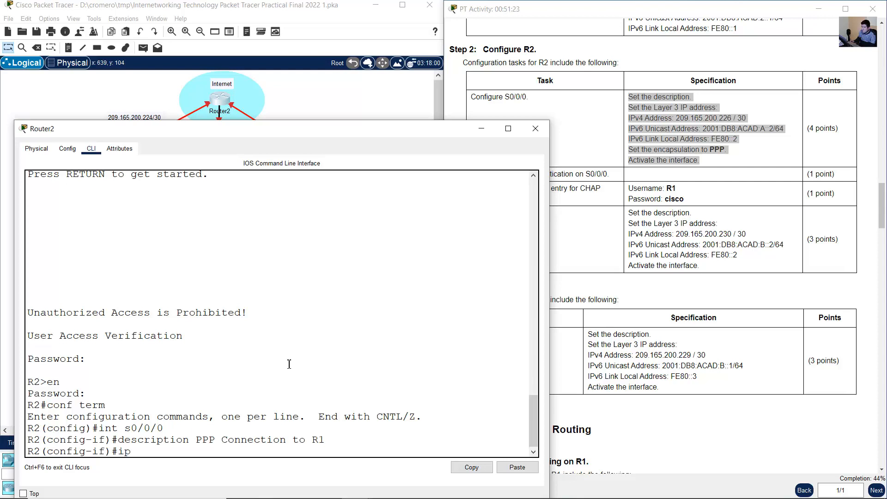
pyautogui.write(' address 209.165.200.')
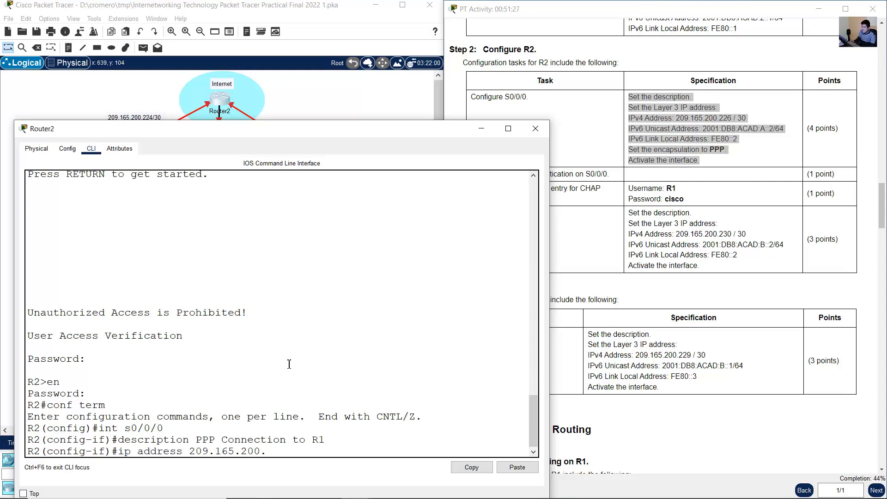
pyautogui.write('225 255.255')
pyautogui.press('Left')
pyautogui.press('Left')
pyautogui.press('Left')
pyautogui.press('Left')
pyautogui.press('Left')
pyautogui.press('Left')
pyautogui.press('Left')
pyautogui.press('Left')
pyautogui.press('BackSpace')
pyautogui.write('6 255.255.255.2')
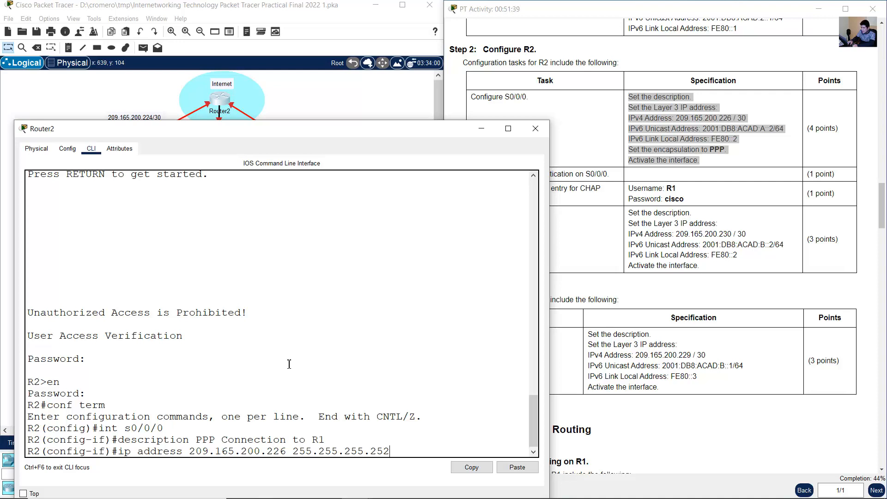
pyautogui.press('Return')
# - Assign IPv6 unicast address 2001:db8:acad:a::2/64 to R2's S0/0/0
pyautogui.write('ipv6 address ')
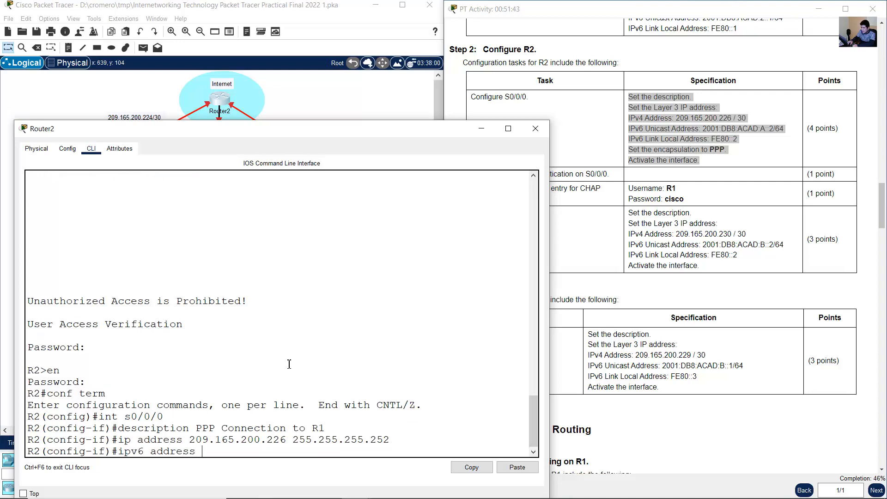
pyautogui.write('2001:db8:acad:a::2/6')
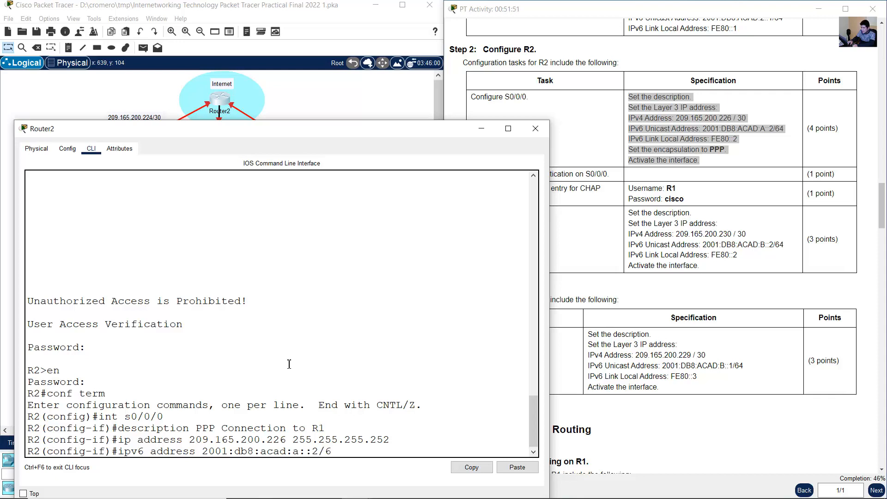
pyautogui.write('4')
pyautogui.press('Return')
# - Set the IPv6 link-local address of R2's S0/0/0 to fe80::2
pyautogui.press('Up')
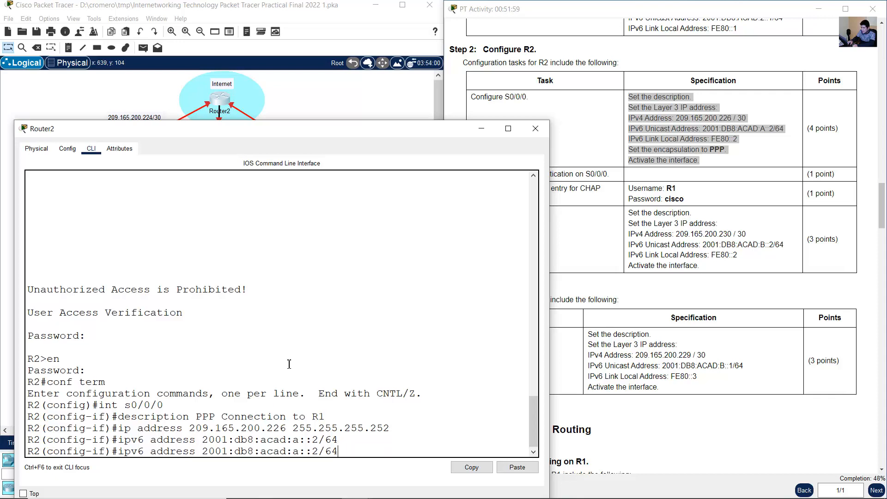
pyautogui.press('BackSpace')
pyautogui.press('BackSpace')
pyautogui.press('BackSpace')
pyautogui.press('BackSpace')
pyautogui.press('BackSpace')
pyautogui.press('BackSpace')
pyautogui.press('BackSpace')
pyautogui.press('BackSpace')
pyautogui.press('BackSpace')
pyautogui.press('BackSpace')
pyautogui.press('BackSpace')
pyautogui.press('BackSpace')
pyautogui.press('BackSpace')
pyautogui.press('BackSpace')
pyautogui.press('BackSpace')
pyautogui.press('BackSpace')
pyautogui.press('BackSpace')
pyautogui.press('BackSpace')
pyautogui.press('BackSpace')
pyautogui.press('BackSpace')
pyautogui.press('BackSpace')
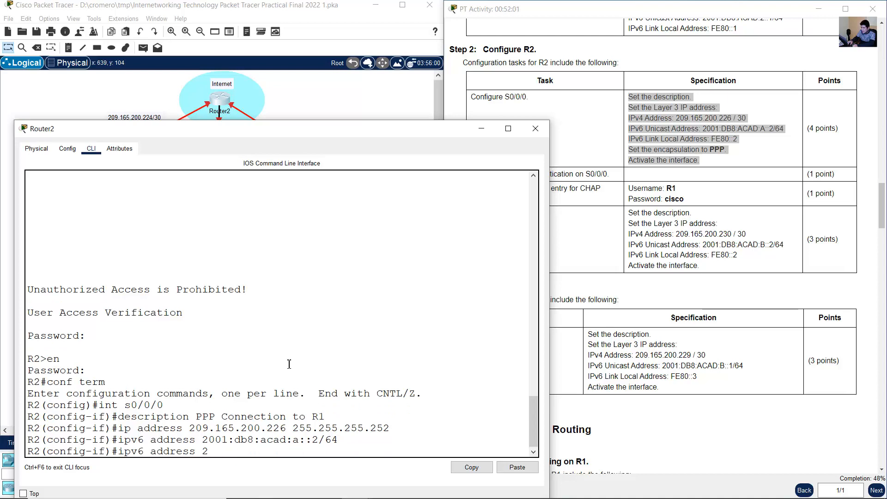
pyautogui.write('fe80::2 link-local')
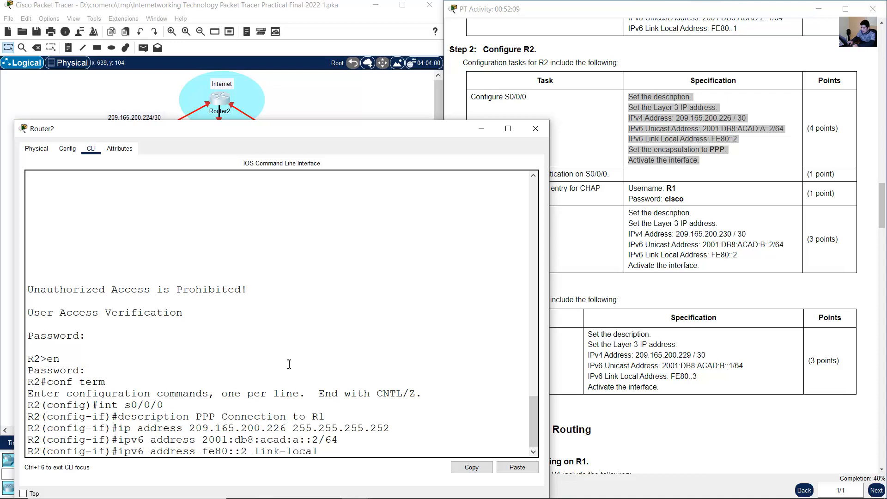
pyautogui.press('Return')
# - Set the encapsulation of R2's S0/0/0 to PPP and activate the interface
pyautogui.write('encap')
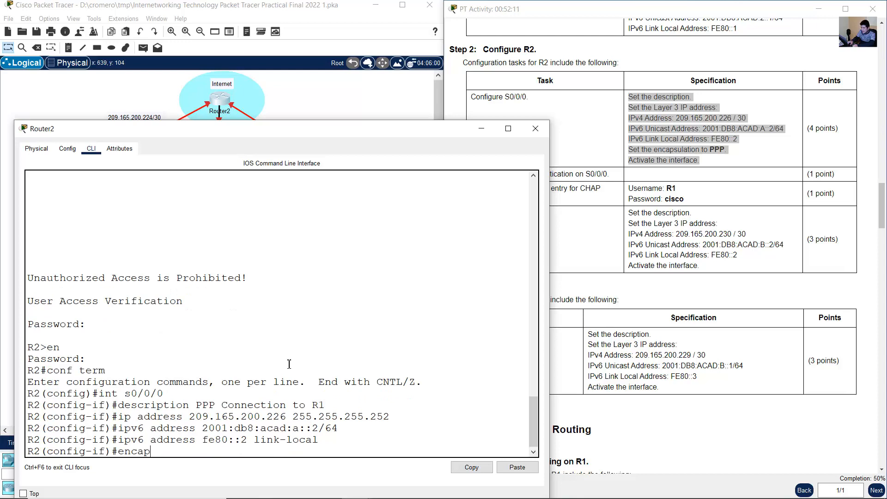
pyautogui.write('sulation ppp')
pyautogui.press('Return')
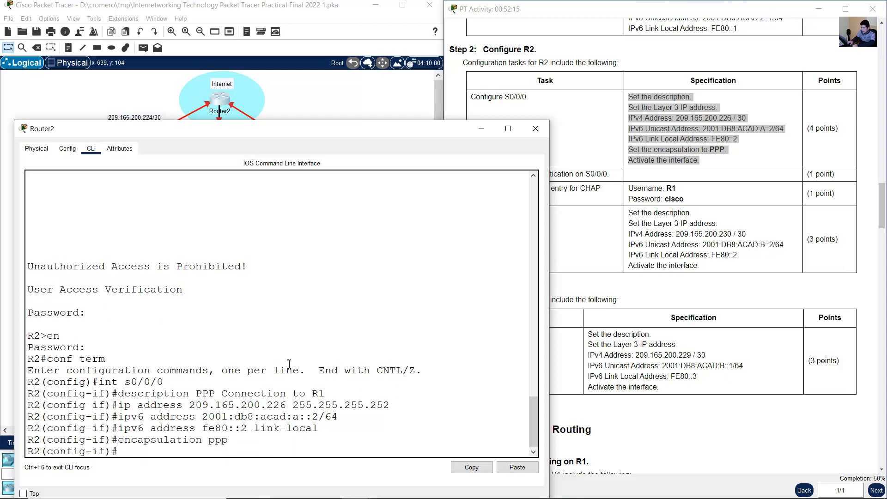
pyautogui.write('no shutdown')
pyautogui.press('Return')
# - Enable PPP CHAP authentication on R2's S0/0/0 and return to global configuration mode
pyautogui.click(584, 237)
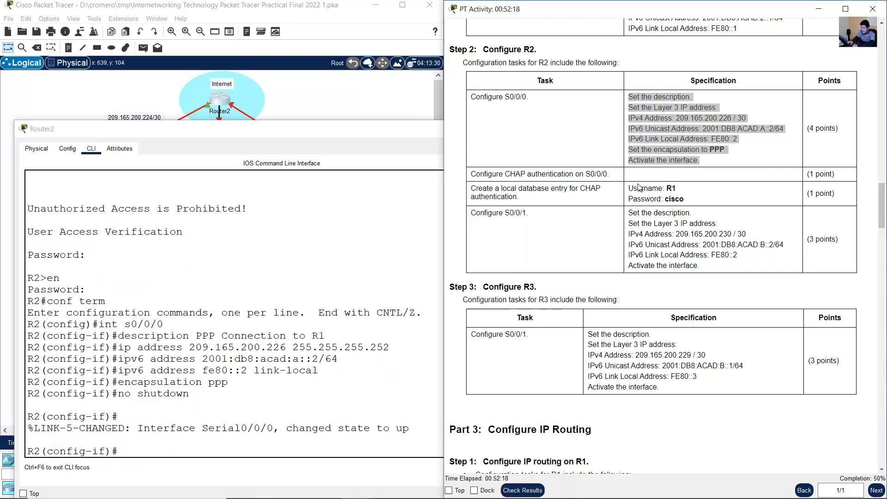
pyautogui.moveTo(475, 174); pyautogui.dragTo(612, 178)
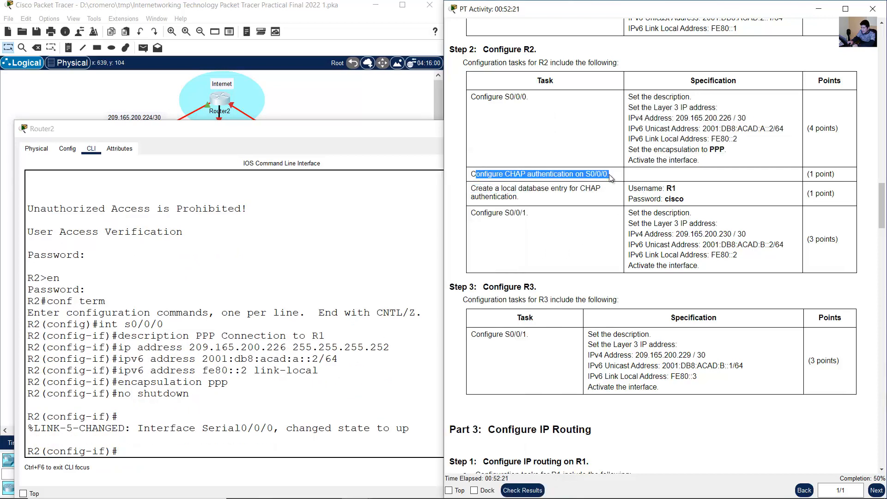
pyautogui.click(517, 176)
pyautogui.moveTo(484, 174); pyautogui.dragTo(609, 176)
pyautogui.click(300, 248)
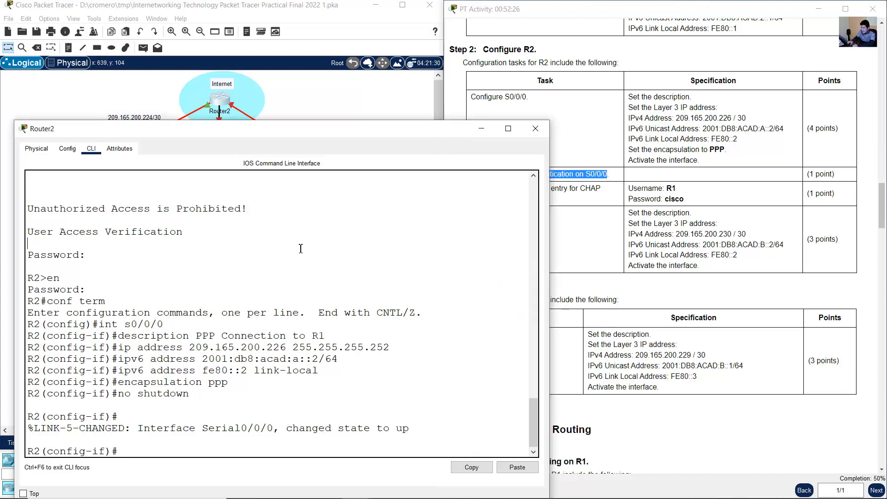
pyautogui.write('ppp aut')
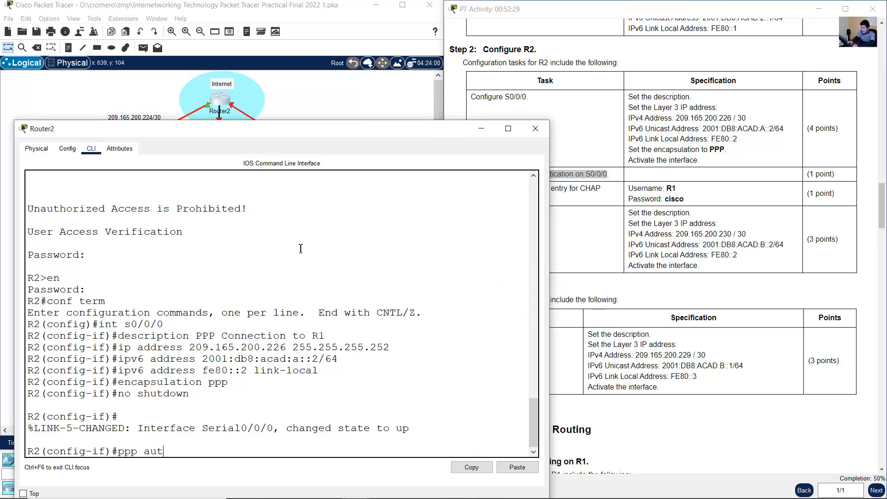
pyautogui.write('hentication chap')
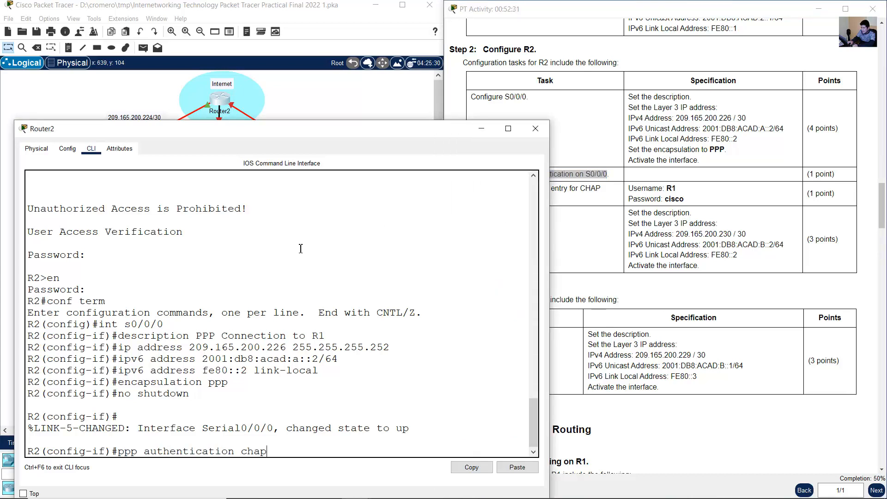
pyautogui.press('Return')
pyautogui.write('exit')
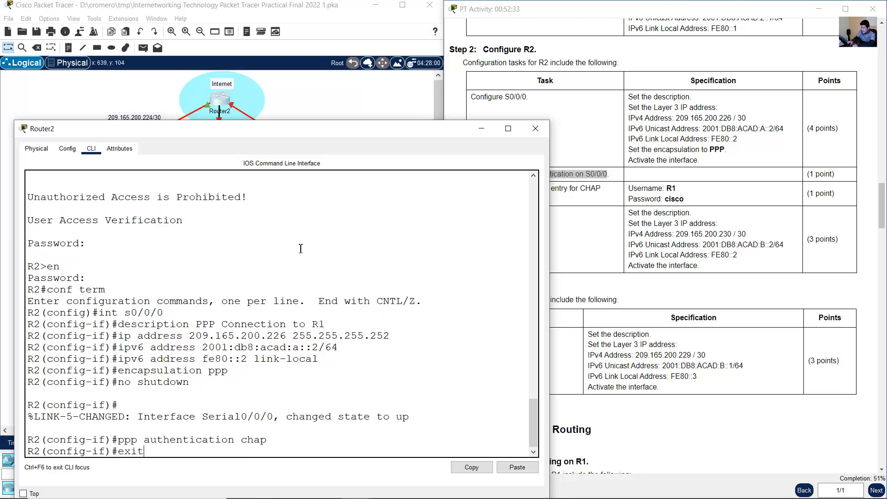
pyautogui.press('Return')
# - Create a local database entry on R2 for username R1 with the specified CHAP password
pyautogui.click(787, 155)
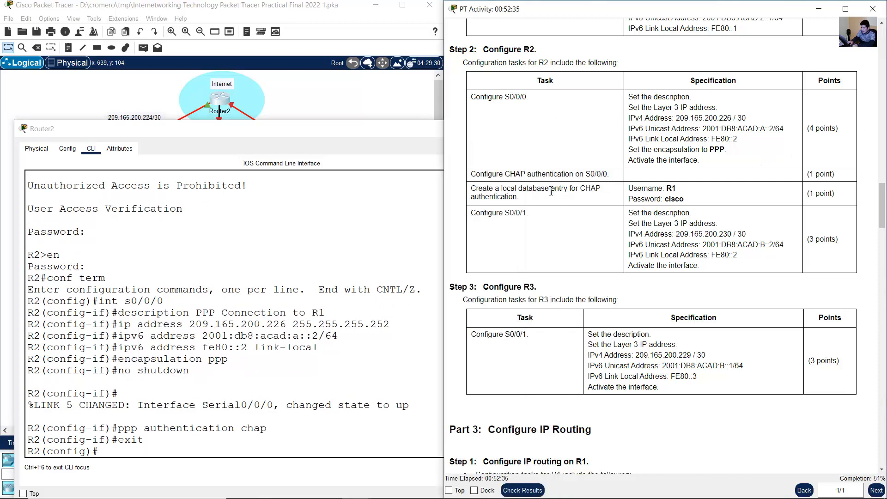
pyautogui.moveTo(510, 189); pyautogui.dragTo(708, 201)
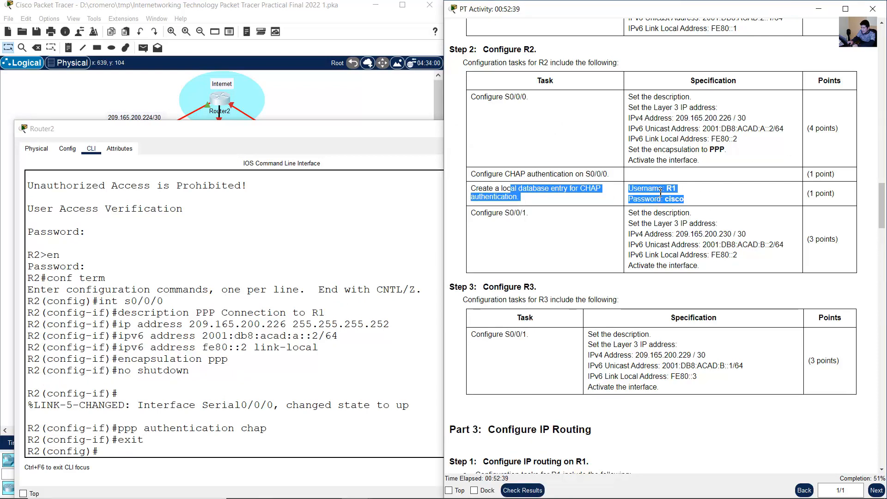
pyautogui.moveTo(668, 190)
pyautogui.mouseDown()
pyautogui.moveTo(655, 190)
pyautogui.moveTo(676, 190)
pyautogui.mouseUp()
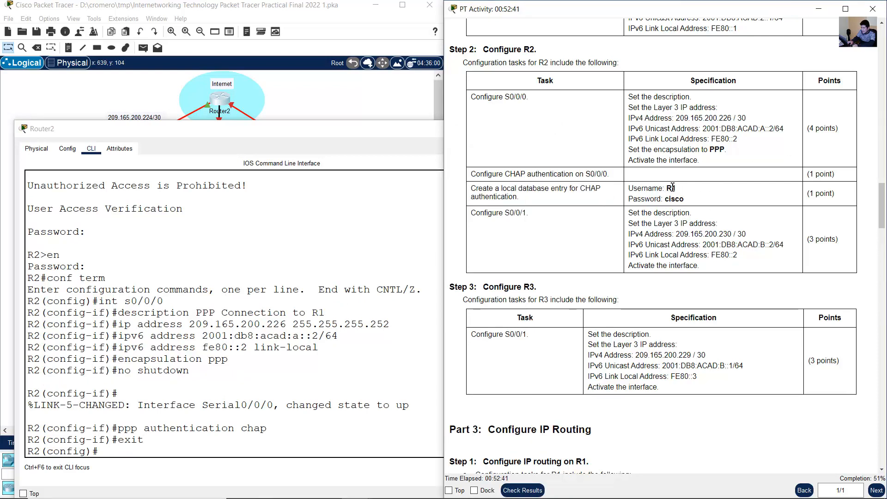
pyautogui.click(378, 107)
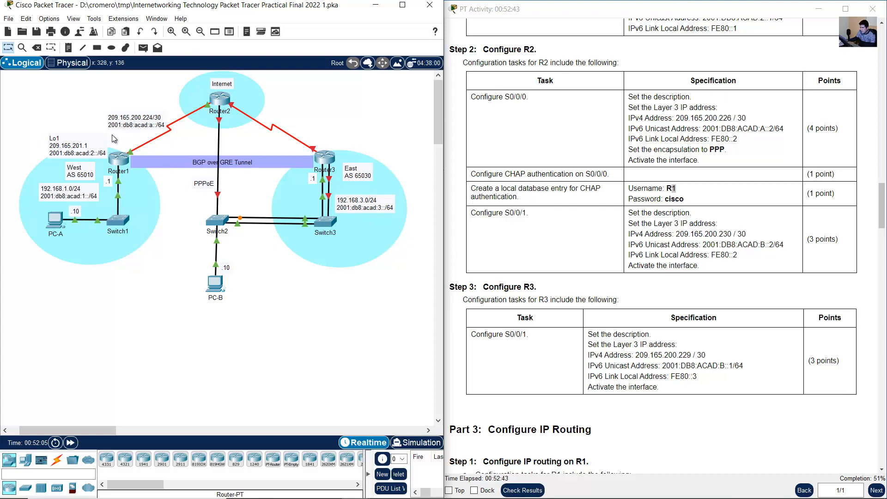
pyautogui.click(683, 198)
pyautogui.moveTo(683, 199); pyautogui.dragTo(669, 199)
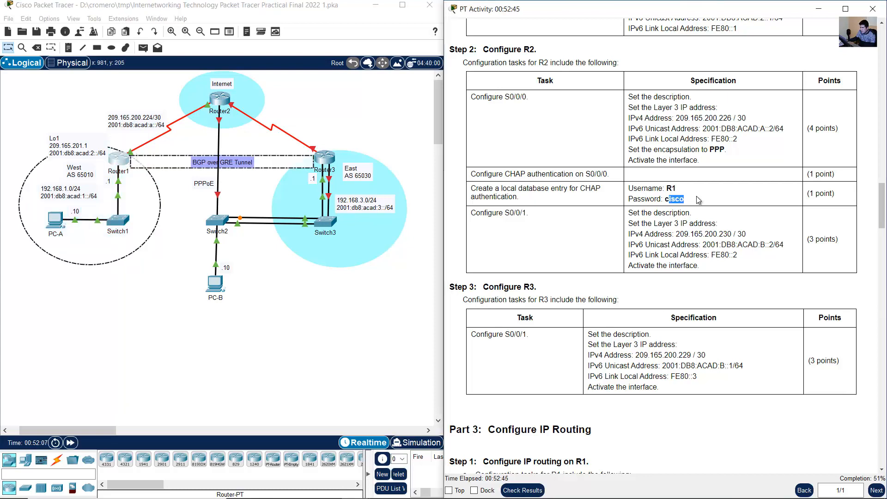
pyautogui.click(219, 98)
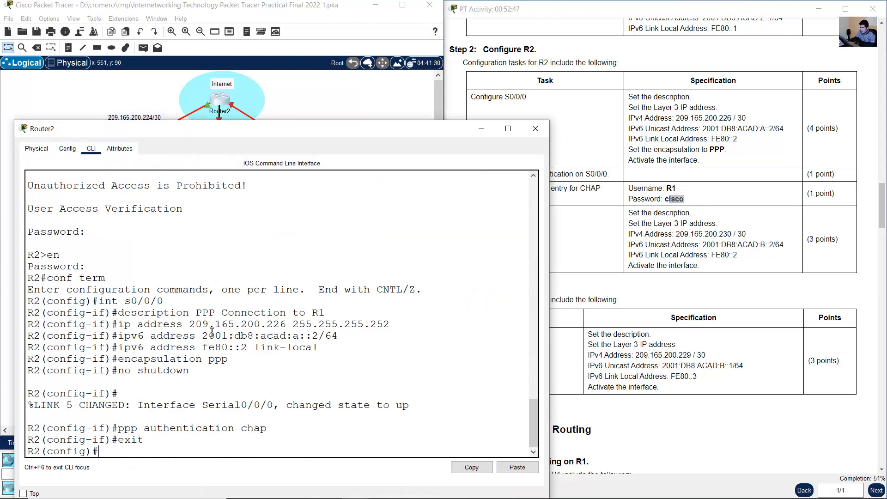
pyautogui.write('username R1 password')
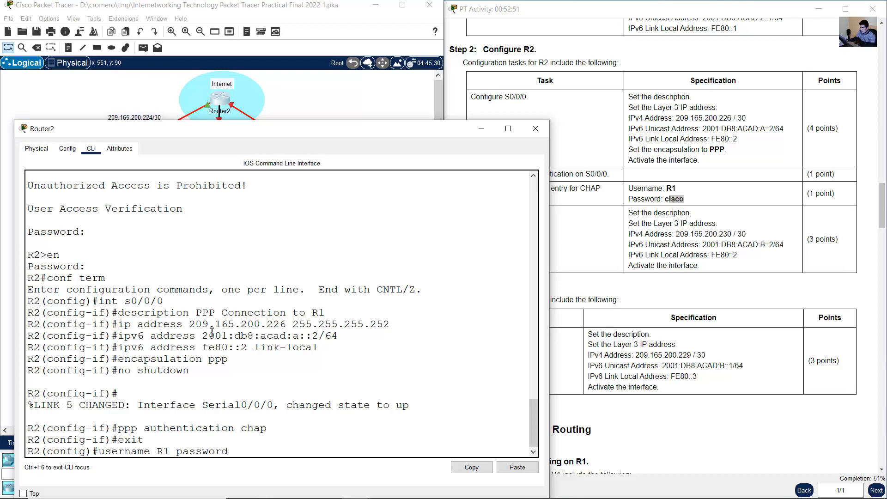
pyautogui.write(' cisco')
pyautogui.press('Return')
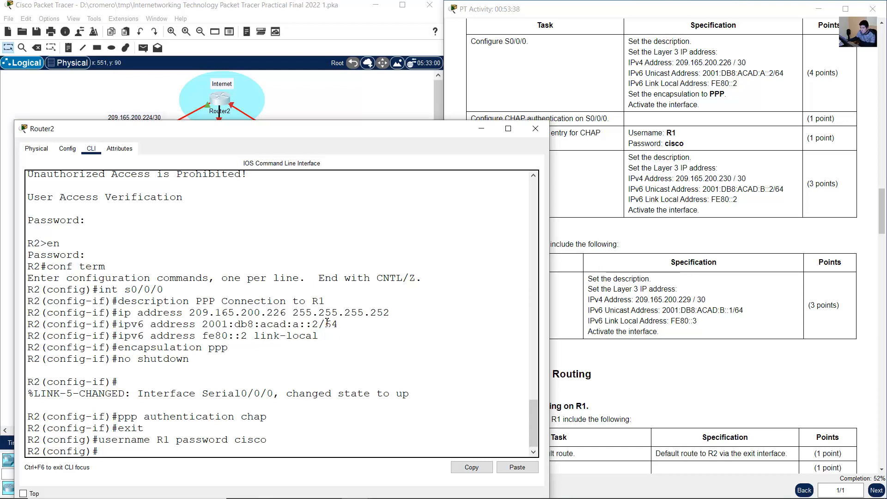
# - Check the S0/0/1 specification for R2 and its link in the topology
pyautogui.click(685, 159)
pyautogui.moveTo(481, 157); pyautogui.dragTo(688, 200)
pyautogui.click(355, 94)
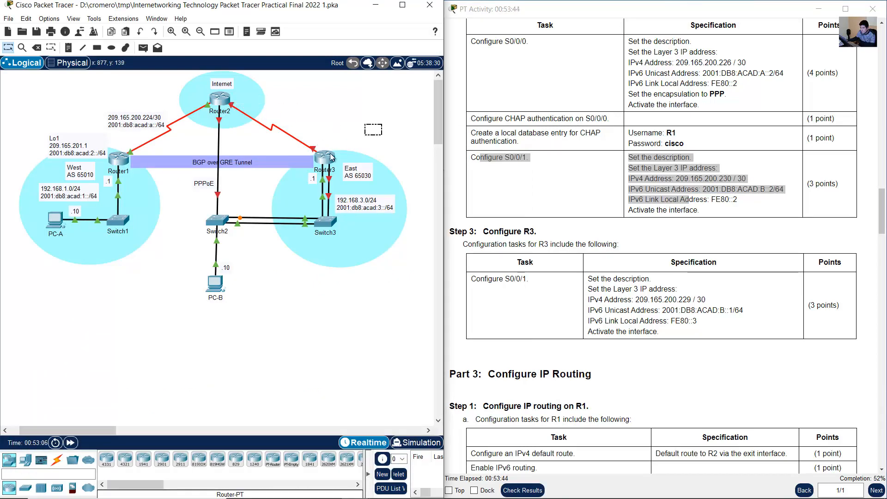
pyautogui.click(221, 102)
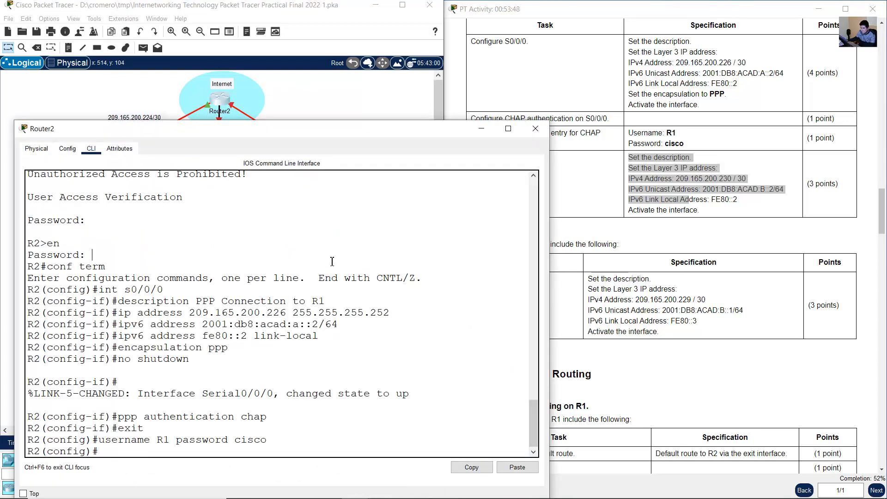
pyautogui.press('Up')
pyautogui.press('Up')
pyautogui.press('Up')
pyautogui.press('Up')
pyautogui.press('Up')
pyautogui.press('Up')
pyautogui.press('Up')
pyautogui.press('Up')
pyautogui.press('Up')
pyautogui.press('Up')
pyautogui.press('BackSpace')
pyautogui.press('Down')
pyautogui.press('Down')
pyautogui.press('Down')
pyautogui.press('Down')
pyautogui.press('Down')
pyautogui.press('Down')
pyautogui.press('Down')
pyautogui.press('Down')
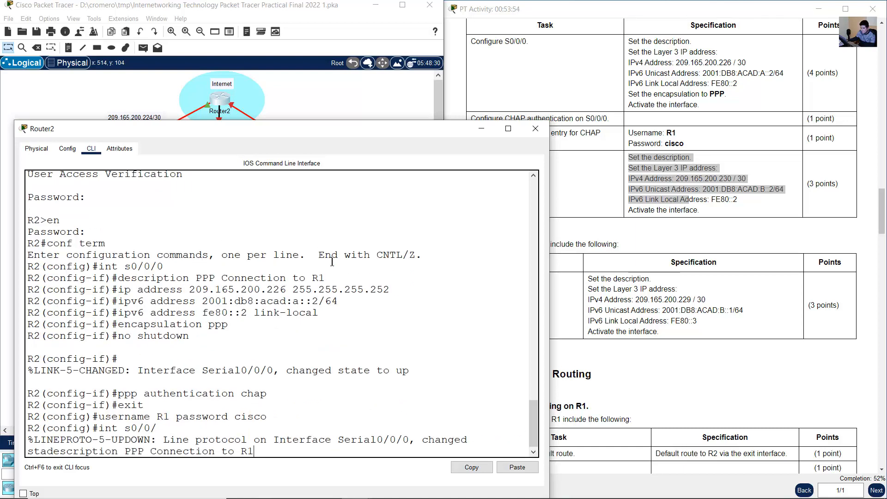
pyautogui.press('Down')
pyautogui.press('Down')
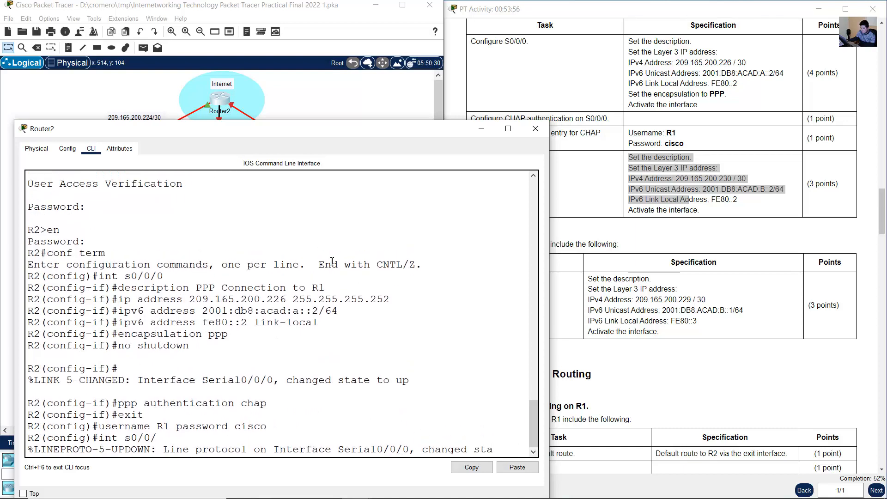
pyautogui.press('Return')
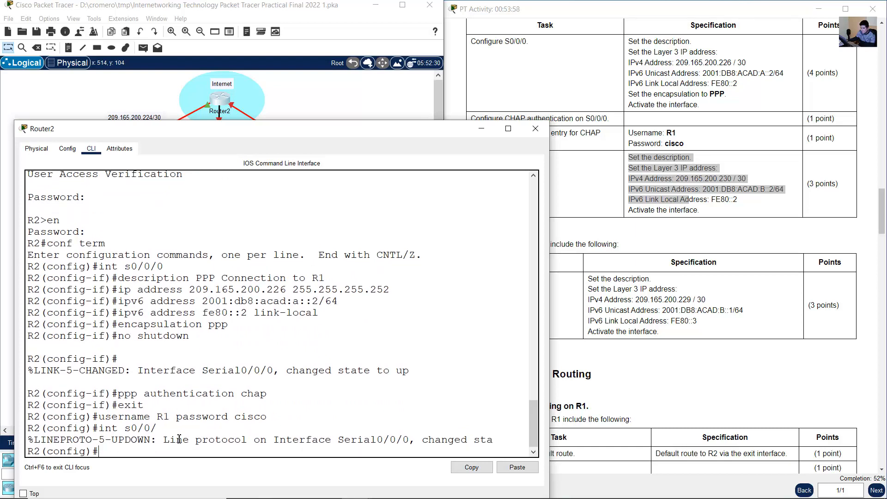
pyautogui.moveTo(164, 440); pyautogui.dragTo(499, 442)
pyautogui.click(359, 402)
# - Enter interface configuration mode for S0/0/1 on R2
pyautogui.press('Up')
pyautogui.press('Up')
pyautogui.press('Up')
pyautogui.press('Up')
pyautogui.press('Up')
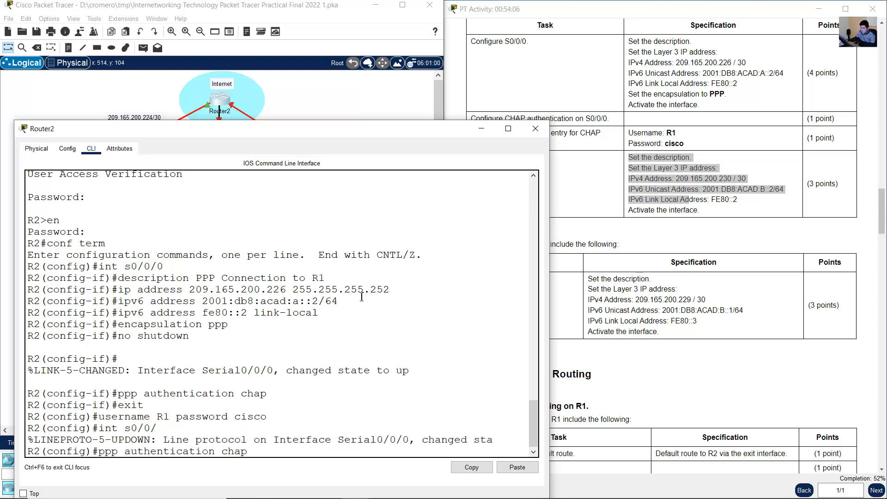
pyautogui.press('Up')
pyautogui.press('Up')
pyautogui.press('Up')
pyautogui.press('Up')
pyautogui.press('Up')
pyautogui.press('Up')
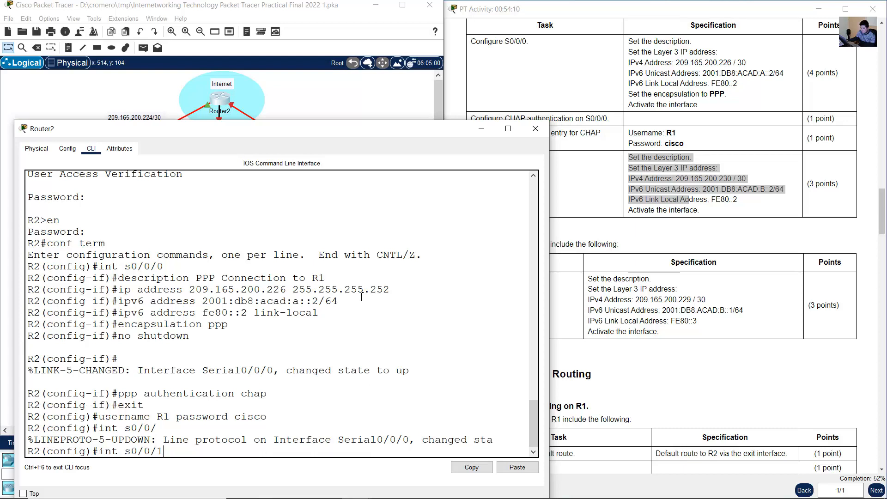
pyautogui.press('Return')
# - Set the description of R2's S0/0/1 to "PPP Connection to R3"
pyautogui.press('Up')
pyautogui.press('Up')
pyautogui.press('Up')
pyautogui.press('Up')
pyautogui.press('Up')
pyautogui.press('Up')
pyautogui.press('Up')
pyautogui.press('Up')
pyautogui.press('Up')
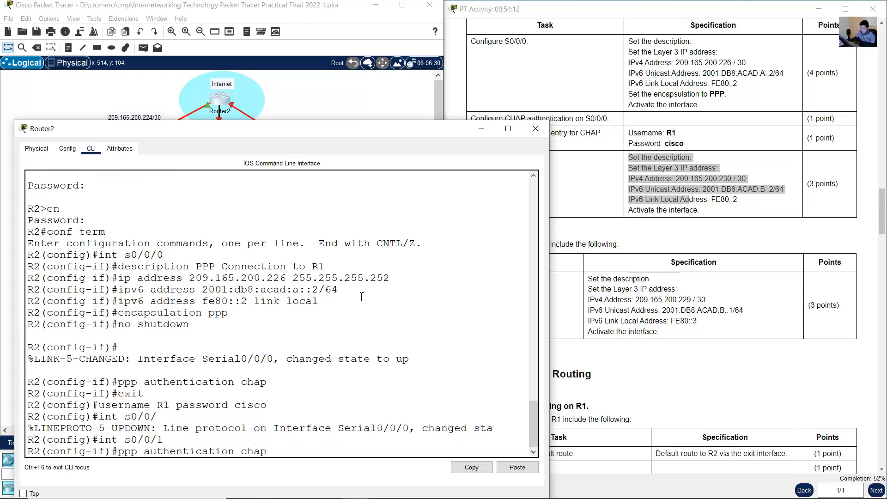
pyautogui.press('Up')
pyautogui.press('Up')
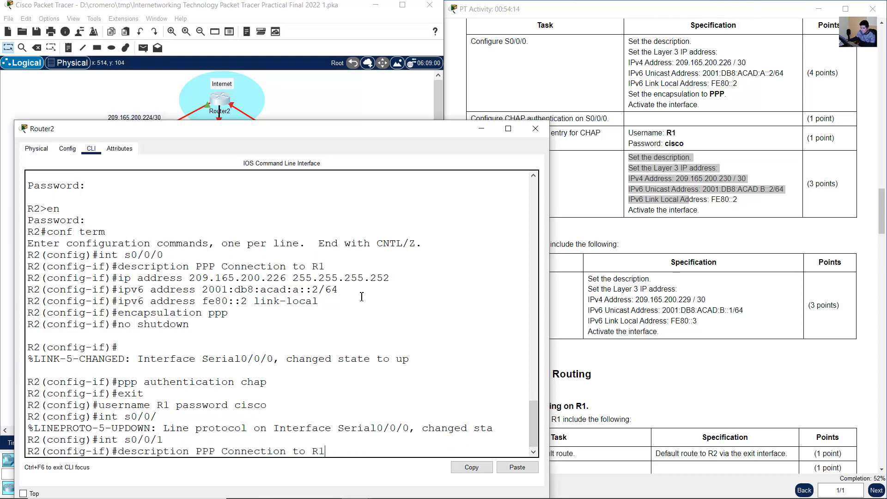
pyautogui.press('BackSpace')
pyautogui.write('3')
pyautogui.press('Return')
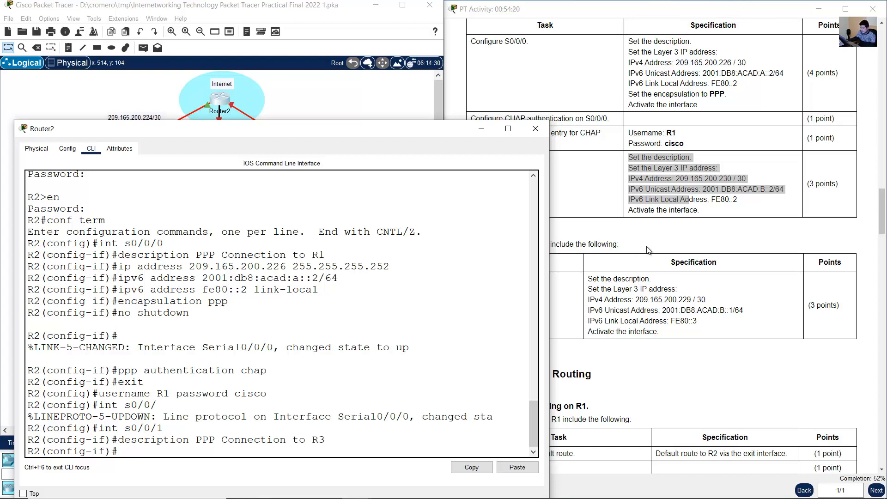
# - Review the R2–R3 link in the topology and the addressing required for R2's S0/0/1
pyautogui.click(342, 102)
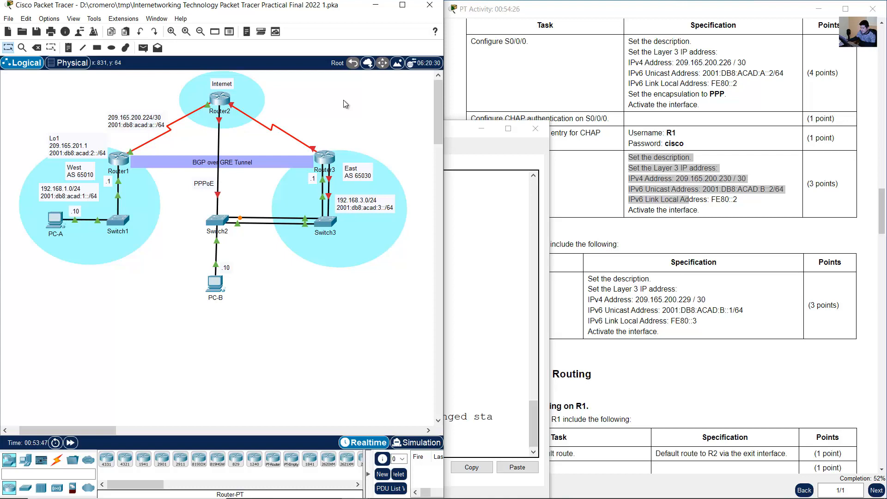
pyautogui.click(645, 240)
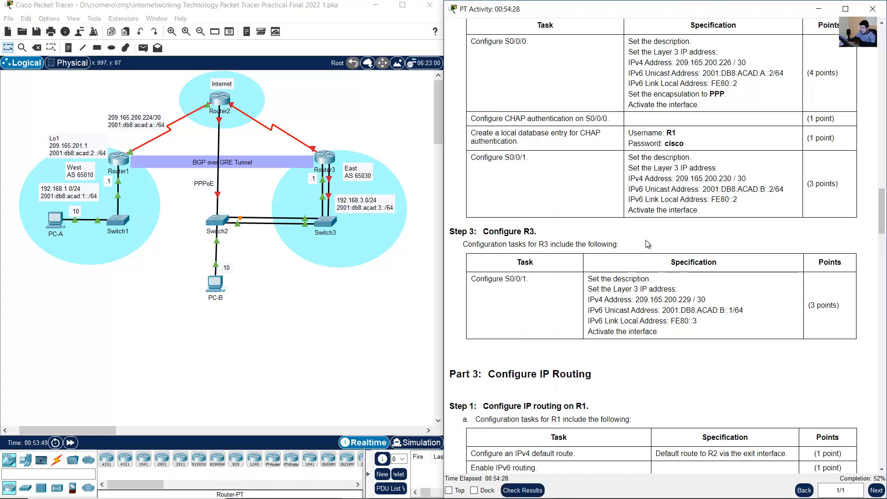
pyautogui.click(223, 107)
pyautogui.click(707, 179)
pyautogui.moveTo(632, 158); pyautogui.dragTo(700, 211)
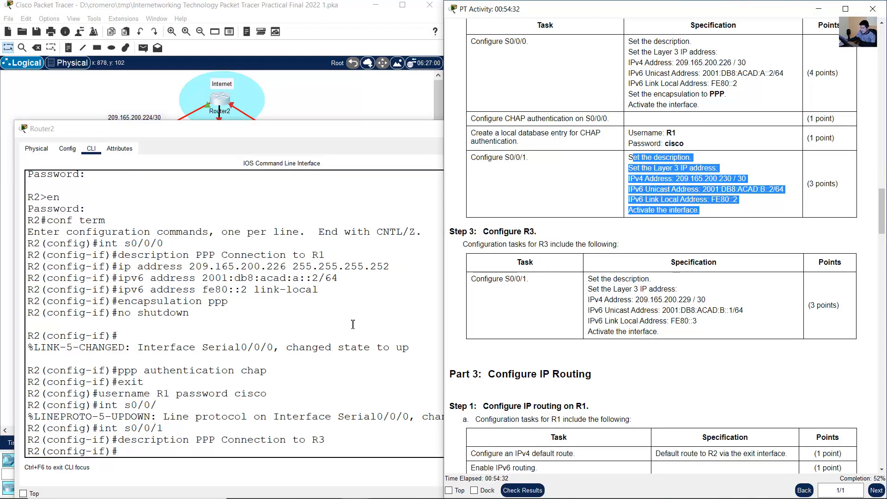
# - Assign IPv4 address 209.165.200.230 with mask 255.255.255.252 to R2's S0/0/1
pyautogui.click(334, 352)
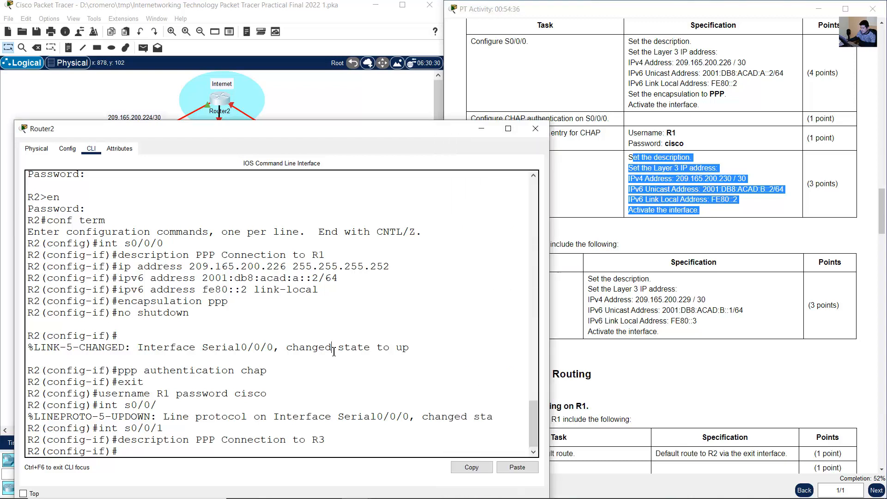
pyautogui.press('Up')
pyautogui.press('Up')
pyautogui.press('Up')
pyautogui.press('Up')
pyautogui.press('Up')
pyautogui.press('Up')
pyautogui.press('Up')
pyautogui.press('Up')
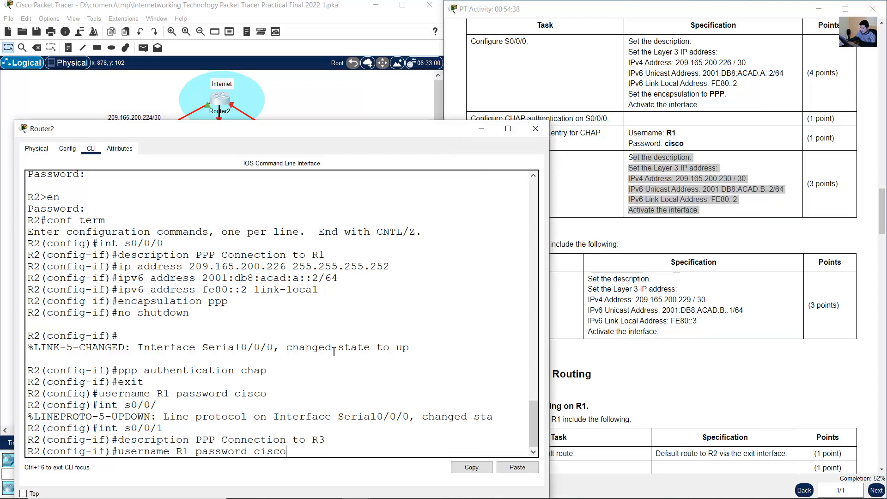
pyautogui.press('Up')
pyautogui.press('Up')
pyautogui.press('Up')
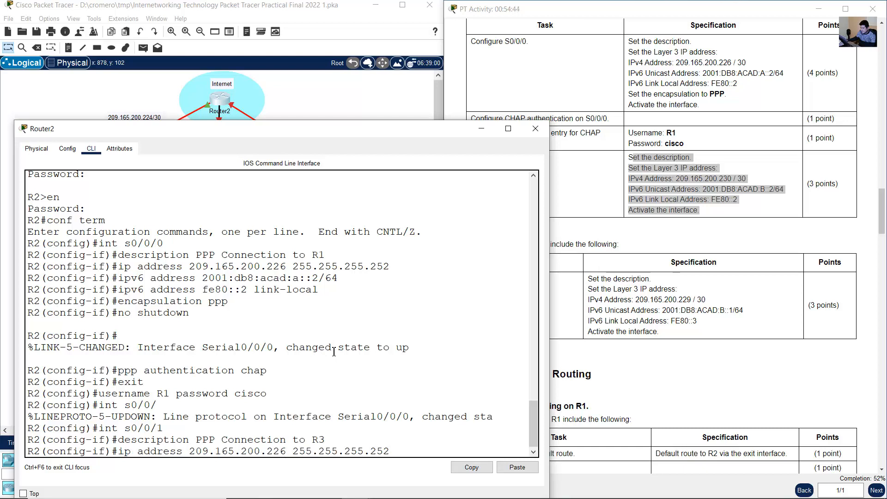
pyautogui.press('Left')
pyautogui.press('Left')
pyautogui.press('Left')
pyautogui.press('Left')
pyautogui.press('Left')
pyautogui.press('Left')
pyautogui.press('Left')
pyautogui.press('Left')
pyautogui.press('Left')
pyautogui.press('Left')
pyautogui.press('Left')
pyautogui.press('Left')
pyautogui.press('Left')
pyautogui.press('Left')
pyautogui.press('Left')
pyautogui.press('Left')
pyautogui.press('BackSpace')
pyautogui.press('BackSpace')
pyautogui.write('30')
pyautogui.press('Return')
# - Assign IPv6 unicast address 2001:db8:acad:b::2/64 to R2's S0/0/1
pyautogui.press('Up')
pyautogui.press('Up')
pyautogui.press('Up')
pyautogui.press('Up')
pyautogui.press('Up')
pyautogui.press('Up')
pyautogui.press('Up')
pyautogui.press('Up')
pyautogui.press('Up')
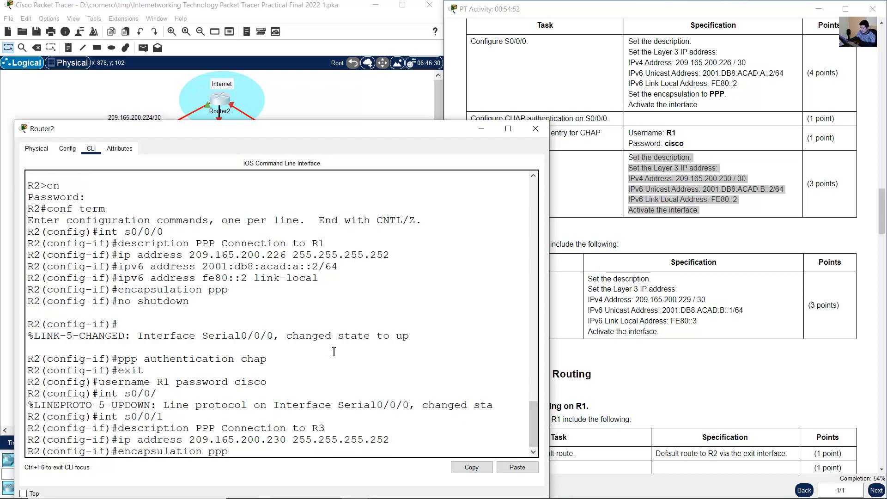
pyautogui.press('Up')
pyautogui.press('Up')
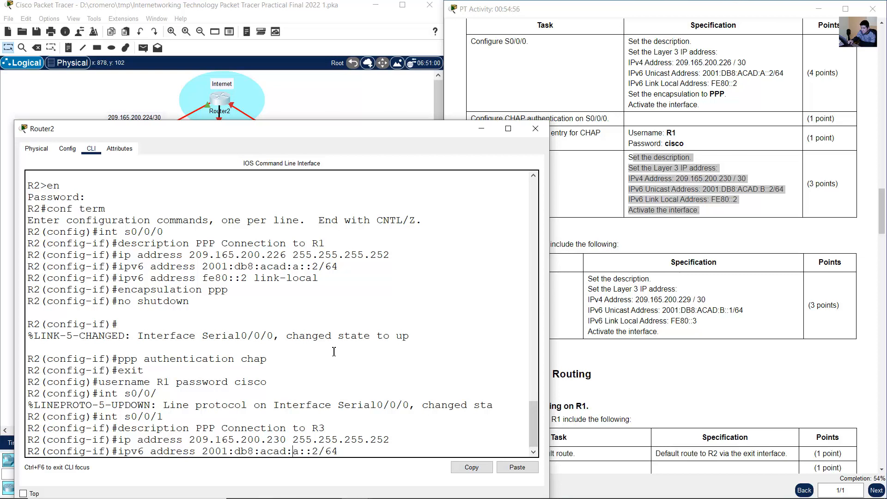
pyautogui.press('Delete')
pyautogui.write('b')
pyautogui.press('Right')
pyautogui.press('Right')
pyautogui.press('Right')
pyautogui.press('Return')
# - Assign the IPv6 link-local address fe80::2 to R2's S0/0/1
pyautogui.press('Up')
pyautogui.press('Up')
pyautogui.press('Up')
pyautogui.press('Up')
pyautogui.press('Up')
pyautogui.press('Up')
pyautogui.press('Up')
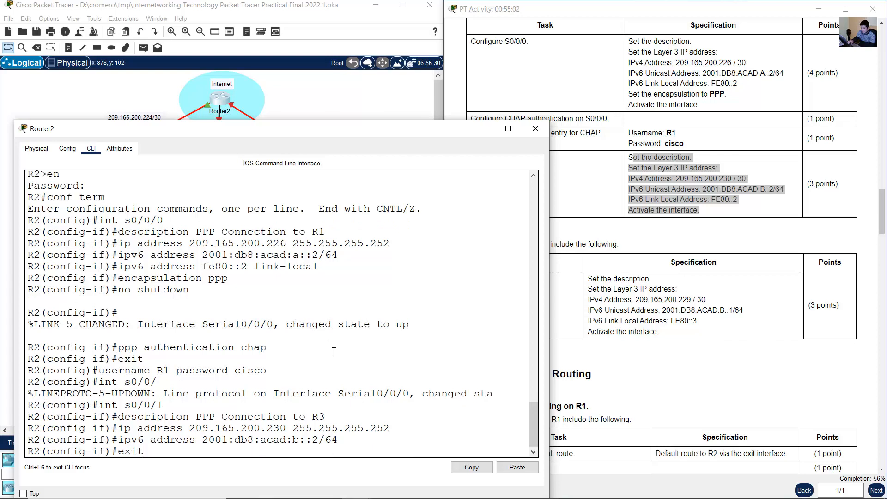
pyautogui.press('Up')
pyautogui.press('Up')
pyautogui.press('Up')
pyautogui.press('Up')
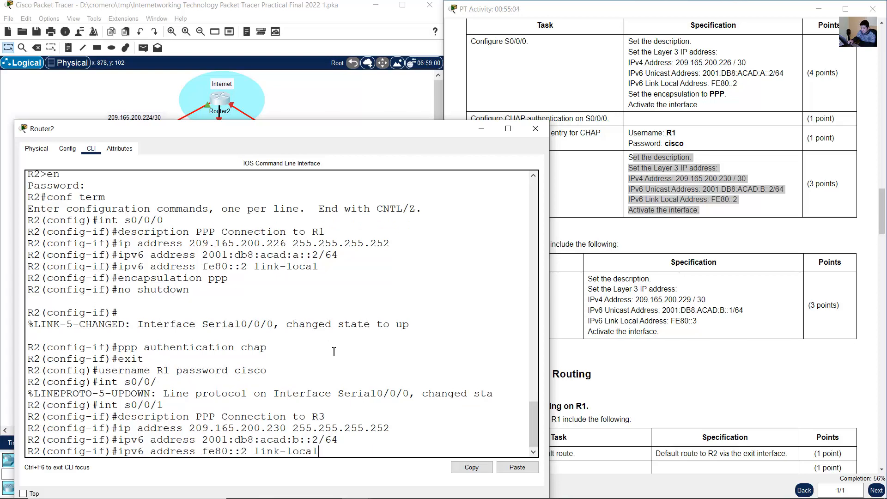
pyautogui.press('Return')
# - Activate R2's S0/0/1 interface with no shutdown
pyautogui.press('Up')
pyautogui.press('Up')
pyautogui.press('Up')
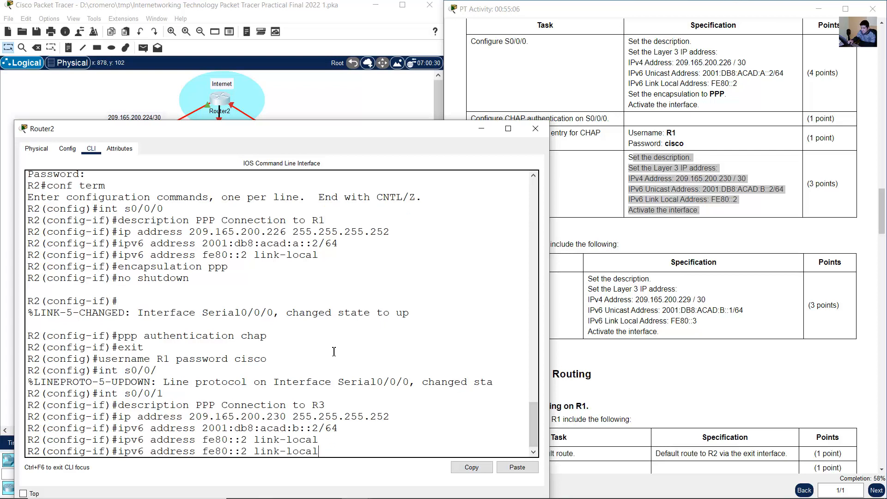
pyautogui.press('Up')
pyautogui.press('Up')
pyautogui.press('Up')
pyautogui.press('Up')
pyautogui.press('Up')
pyautogui.press('Up')
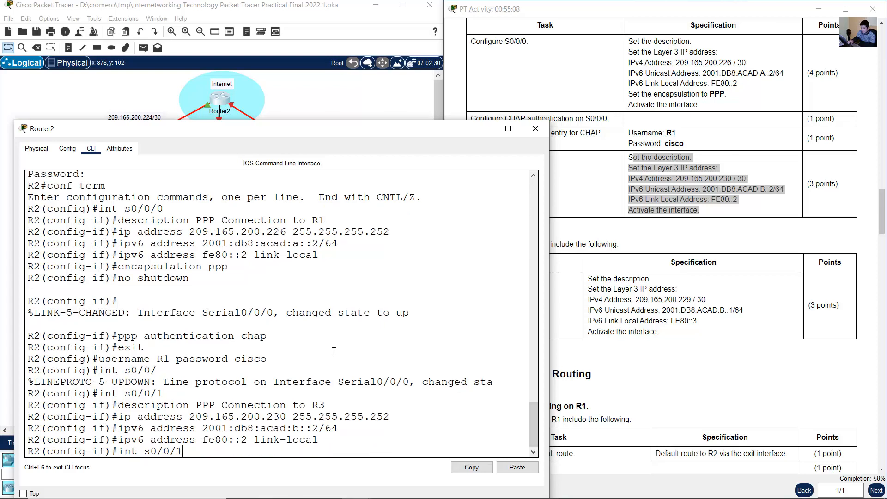
pyautogui.press('Up')
pyautogui.press('Return')
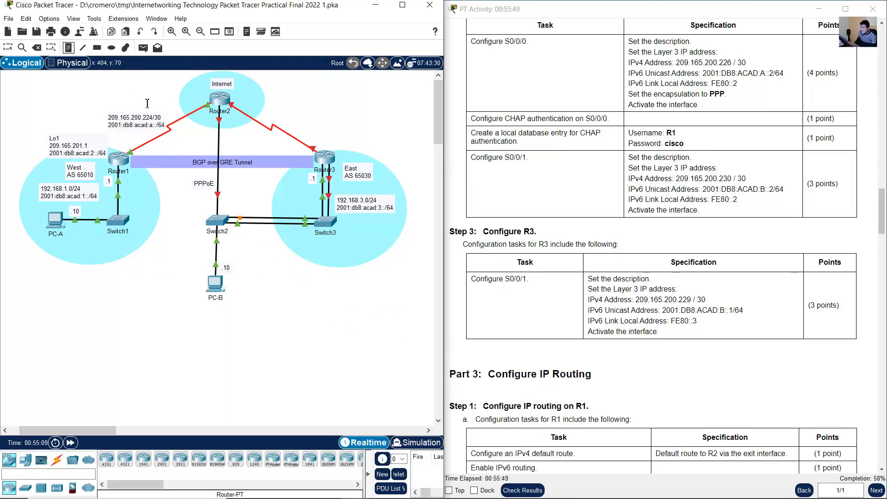
# - Add a "PPP" text label to the topology and place it just below the Router1–Router2 serial link
pyautogui.click(145, 101)
pyautogui.write('PPP')
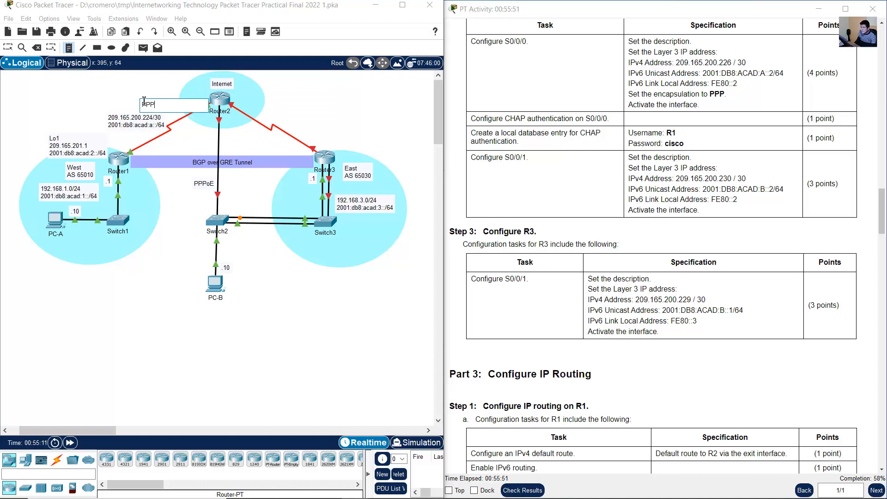
pyautogui.click(8, 48)
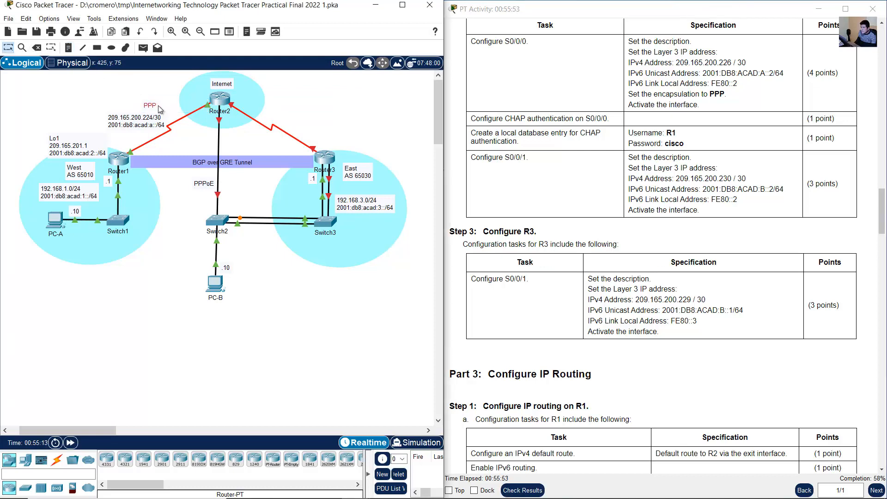
pyautogui.moveTo(155, 104); pyautogui.dragTo(185, 137)
# - Add an "HDLC" text label to the topology just below the Router2–Router3 serial link
pyautogui.click(67, 49)
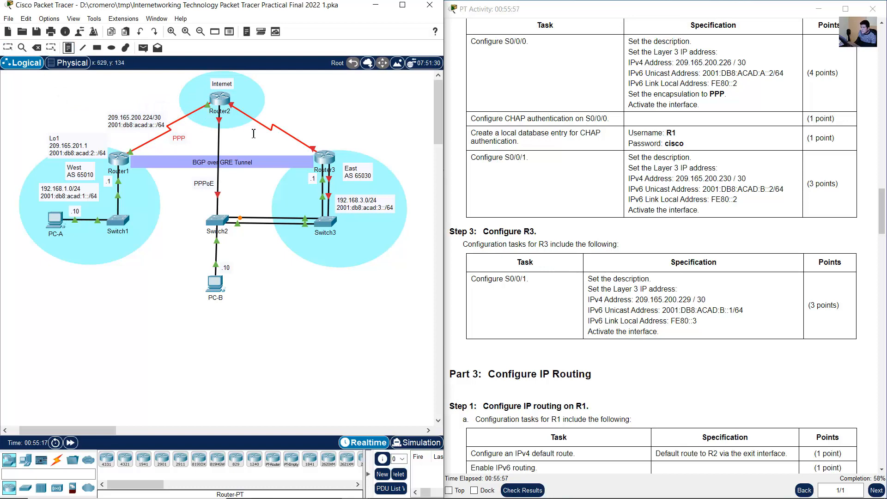
pyautogui.click(253, 132)
pyautogui.write('H')
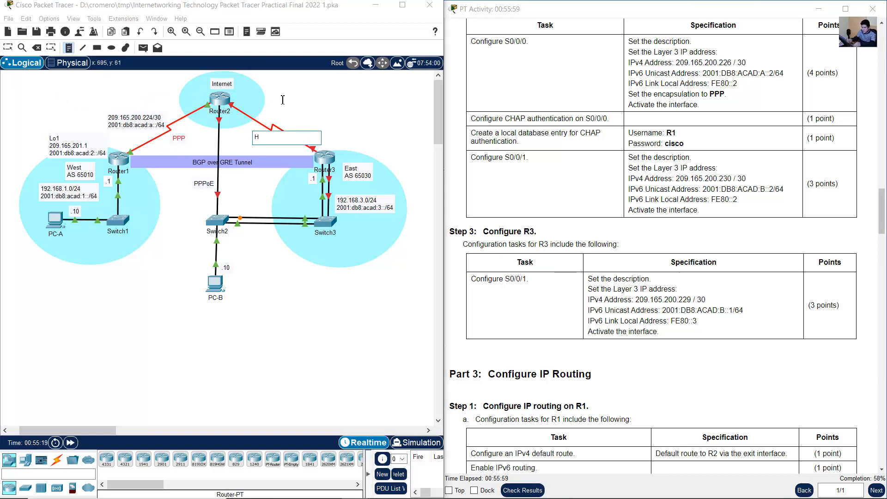
pyautogui.write('DLC')
pyautogui.click(8, 48)
pyautogui.moveTo(264, 137); pyautogui.dragTo(272, 141)
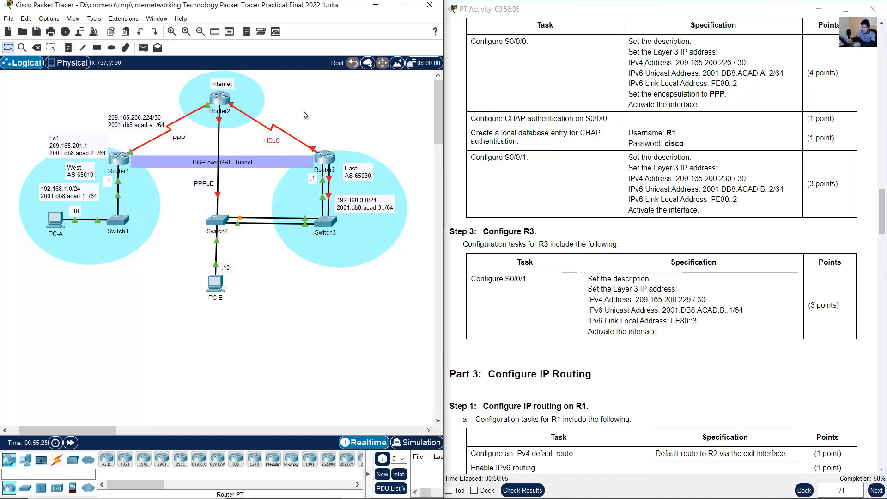
# - Duplicate the Router1–Router2 network address label and place the copy beside the Router2–Router3 link
pyautogui.click(684, 202)
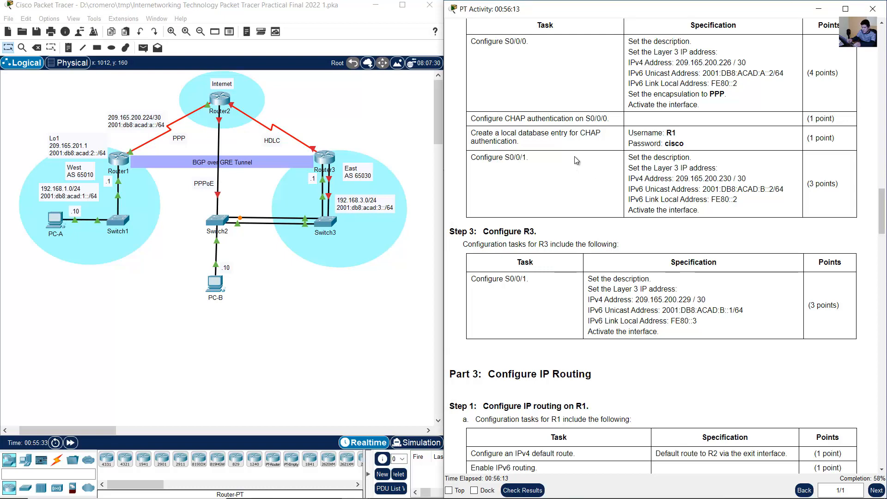
pyautogui.moveTo(627, 157); pyautogui.dragTo(712, 214)
pyautogui.click(713, 215)
pyautogui.click(149, 121)
pyautogui.hotkey('ctrl', 'c')
pyautogui.hotkey('ctrl', 'v')
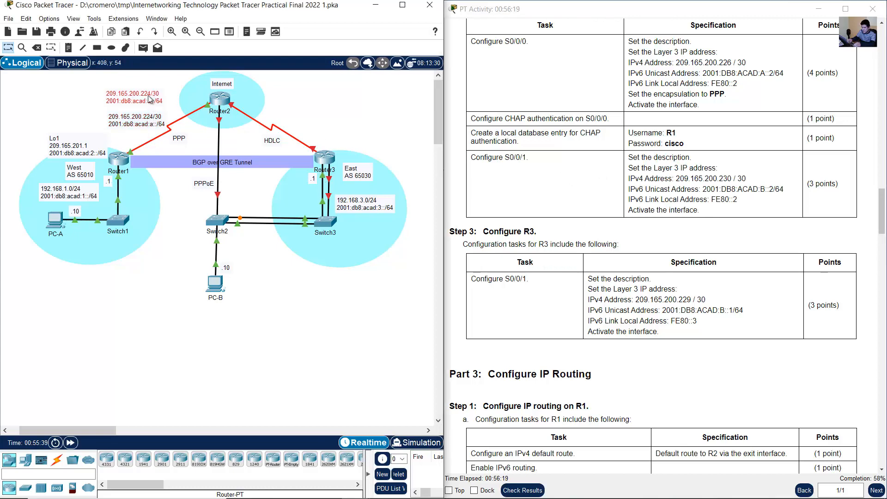
pyautogui.moveTo(150, 99); pyautogui.dragTo(327, 120)
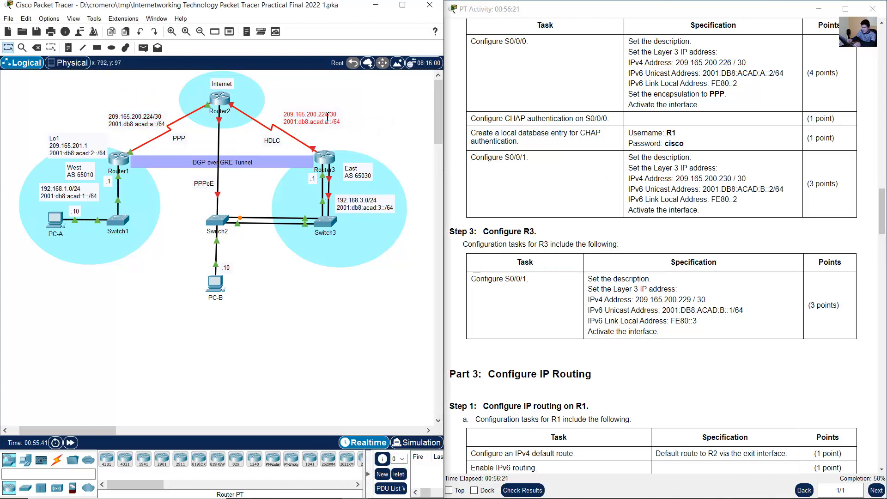
# - Edit the copied label beside the Router2–Router3 link to read 209.165.200.228/30 and 2001:db8:acad:b::/64
pyautogui.doubleClick(329, 113)
pyautogui.moveTo(326, 114); pyautogui.dragTo(323, 113)
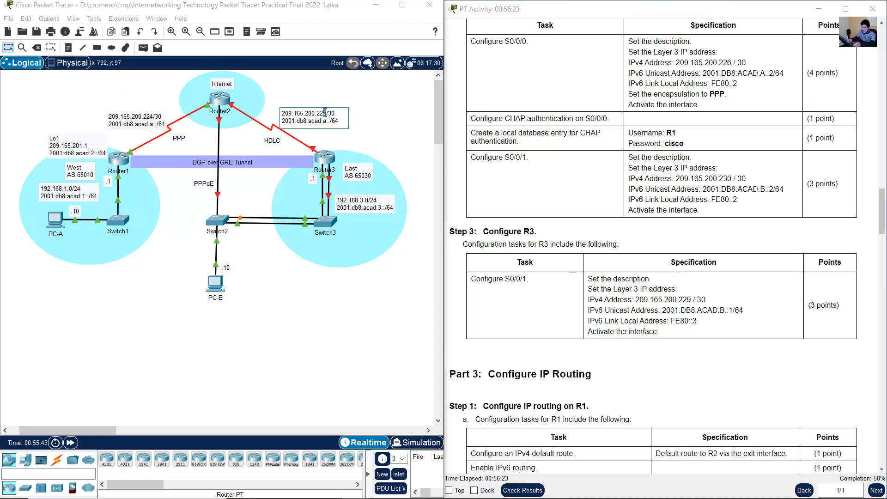
pyautogui.write('8')
pyautogui.press('BackSpace')
pyautogui.write('b')
pyautogui.click(387, 119)
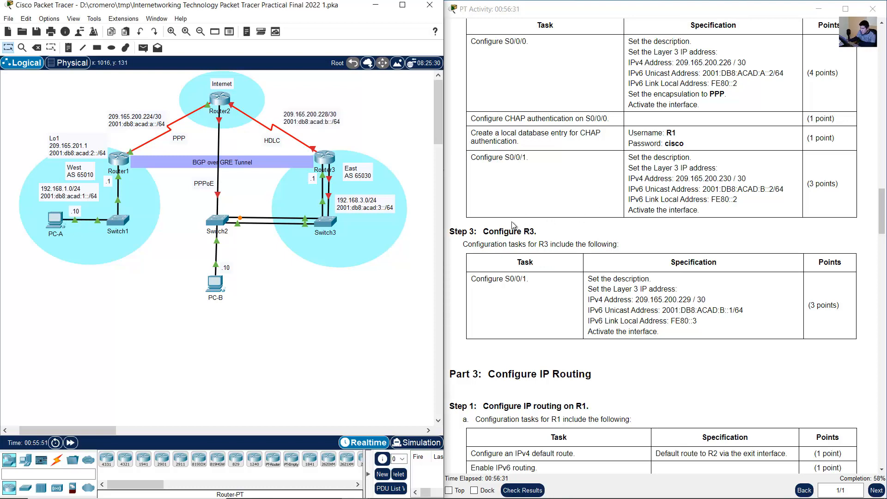
# - Check the R3 S0/0/1 requirements, and log in to Router3's command line with the console password
pyautogui.moveTo(503, 231); pyautogui.dragTo(679, 341)
pyautogui.click(685, 340)
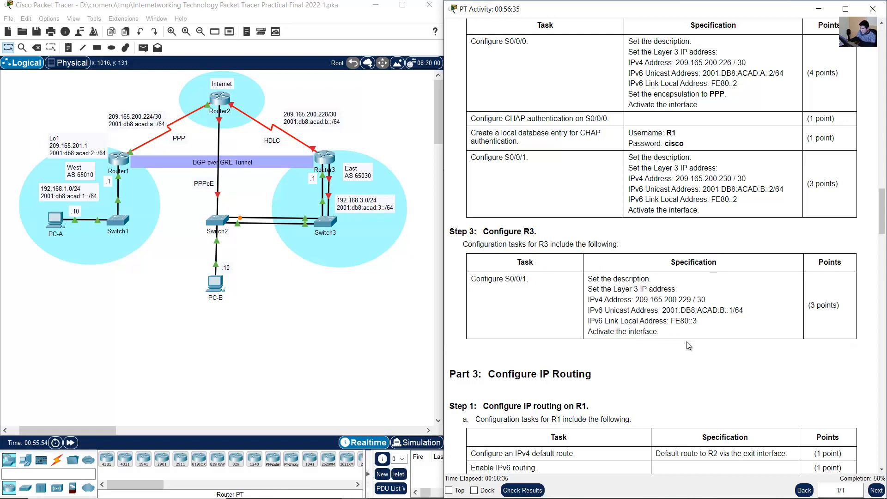
pyautogui.moveTo(504, 279); pyautogui.dragTo(526, 279)
pyautogui.click(355, 137)
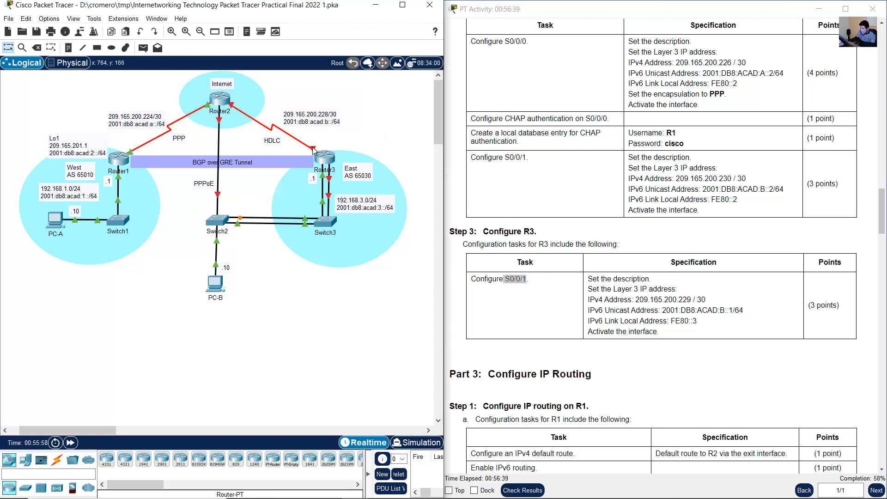
pyautogui.moveTo(313, 150)
pyautogui.click(323, 158)
pyautogui.press('Return')
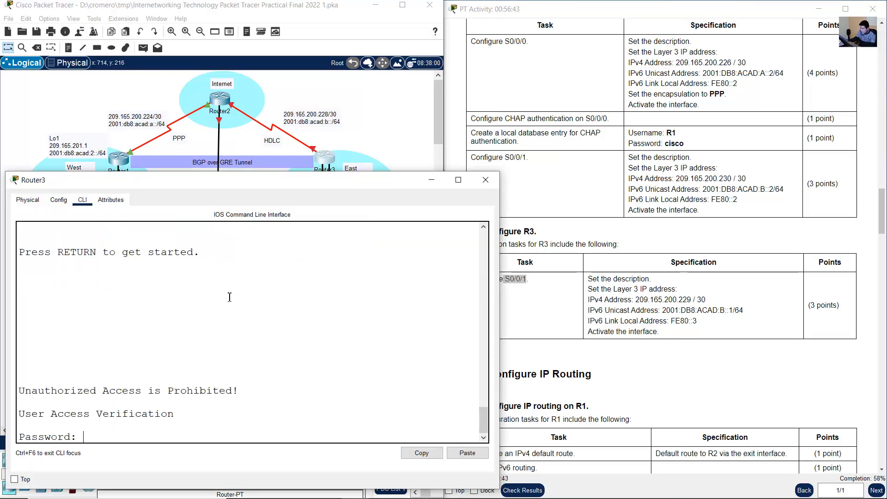
pyautogui.press('Return')
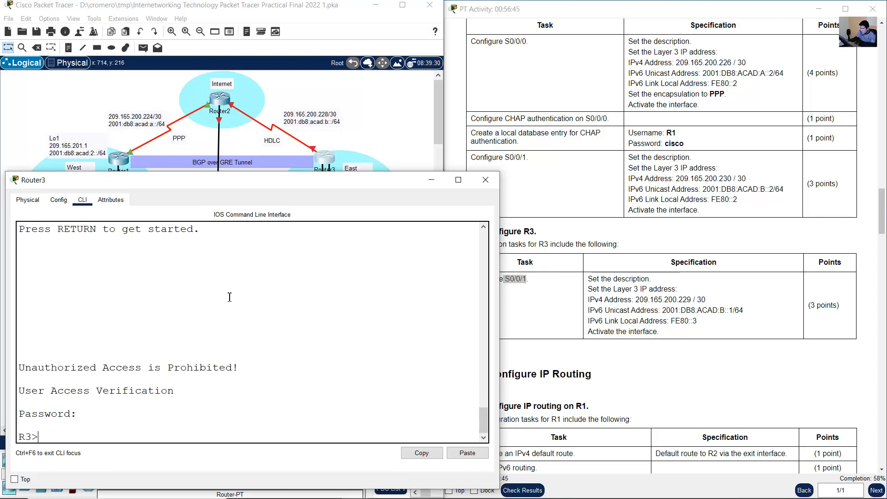
# - Enter privileged EXEC mode on R3 with the enable password and start global configuration mode
pyautogui.write('en')
pyautogui.press('Return')
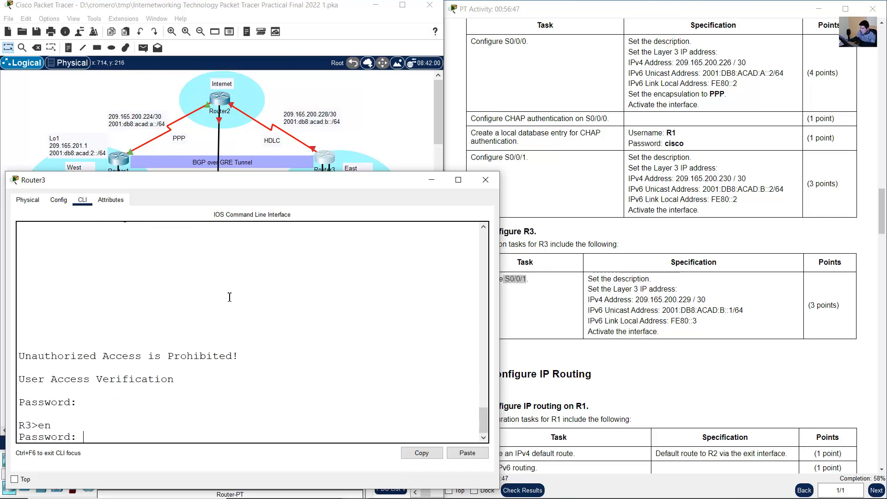
pyautogui.press('Return')
pyautogui.write('conf term')
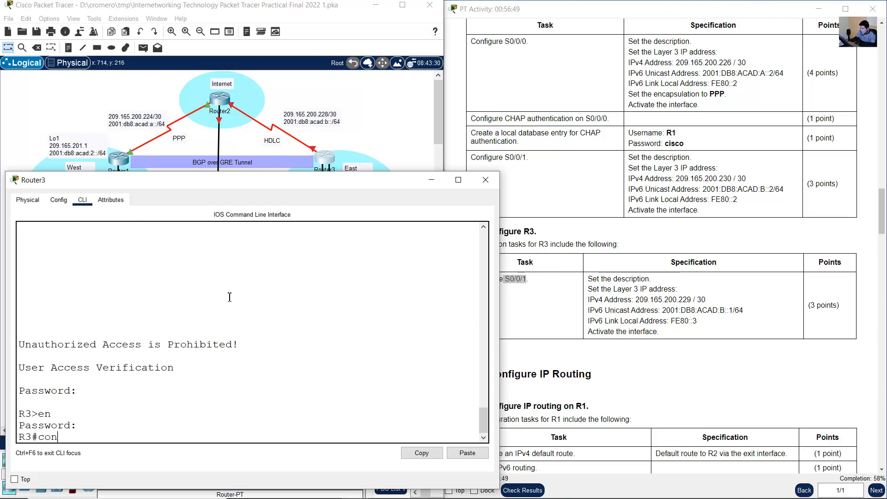
pyautogui.press('Return')
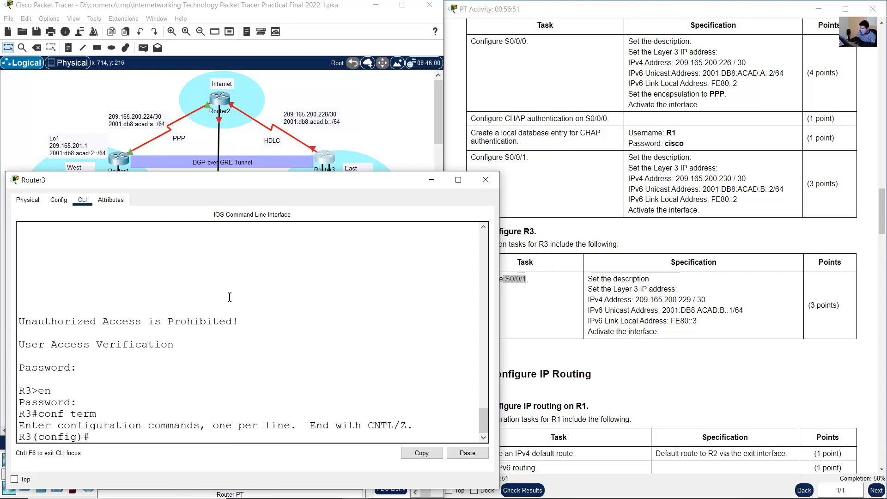
# - Set the description of R3's S0/0/1 to "HDLC Connection to Internet"
pyautogui.write('int s0/0/1')
pyautogui.press('Return')
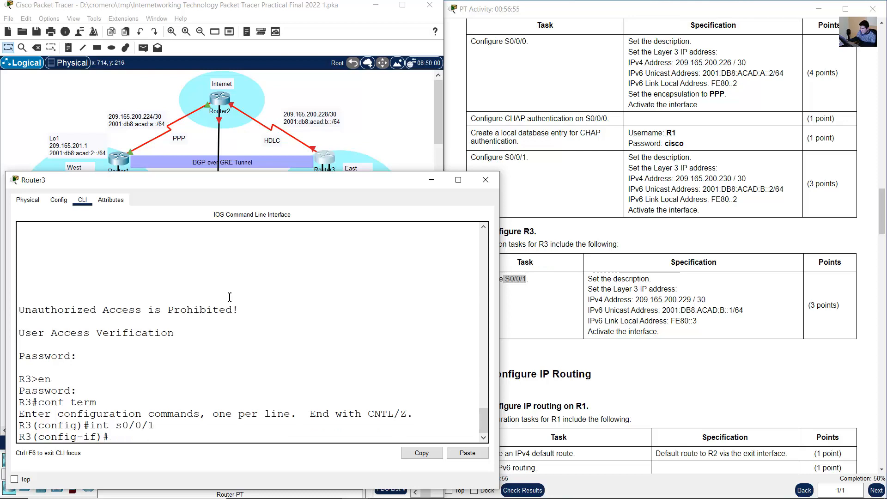
pyautogui.write('description Conec')
pyautogui.press('BackSpace')
pyautogui.press('BackSpace')
pyautogui.press('BackSpace')
pyautogui.press('BackSpace')
pyautogui.press('BackSpace')
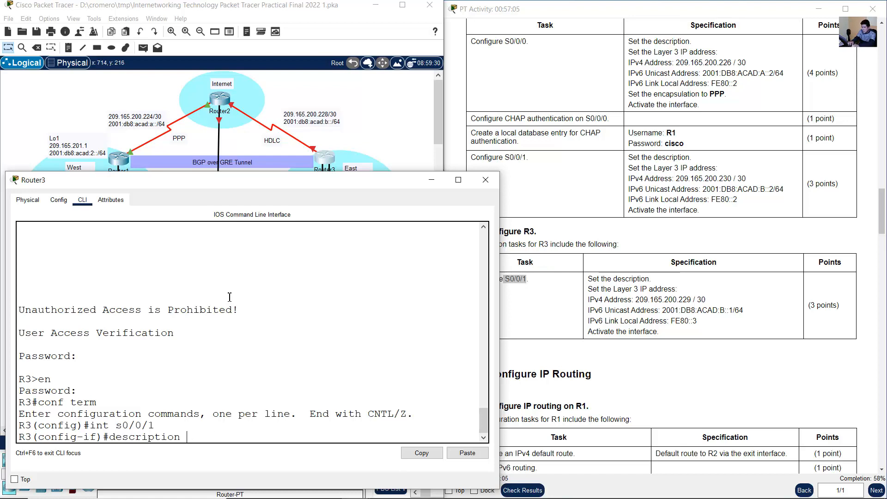
pyautogui.write('HDLC Connecti')
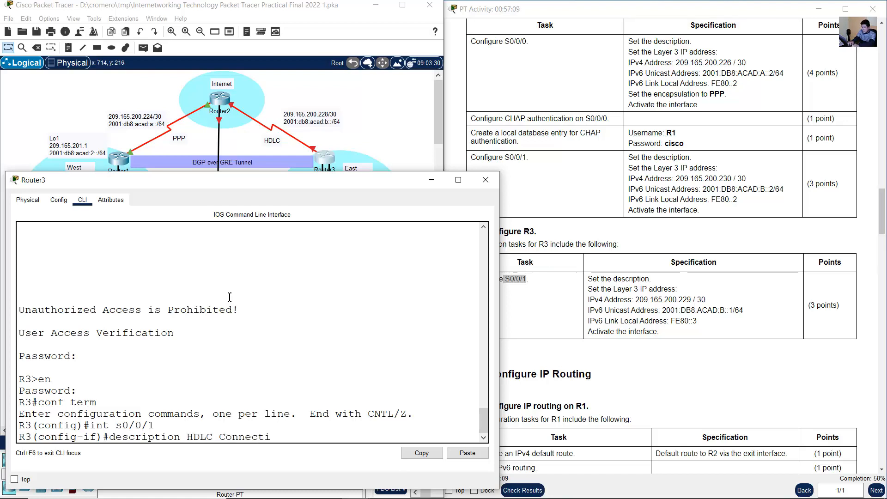
pyautogui.write('on to Interne')
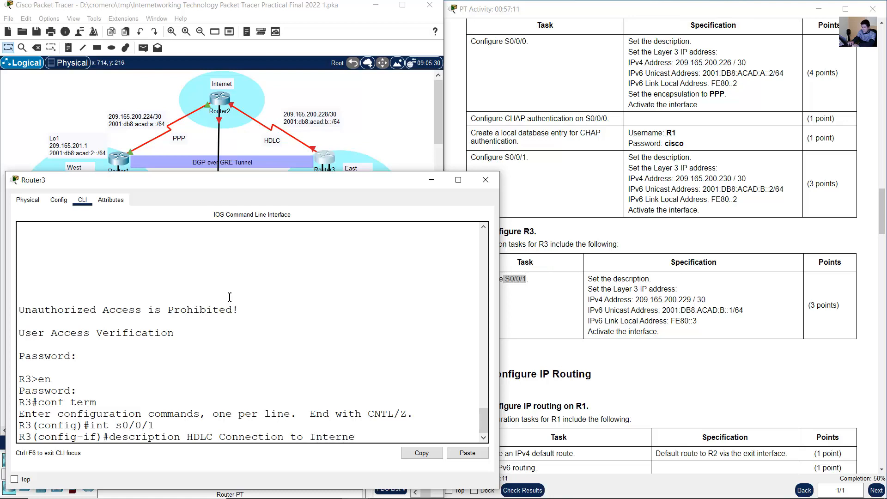
pyautogui.write('t')
pyautogui.press('Return')
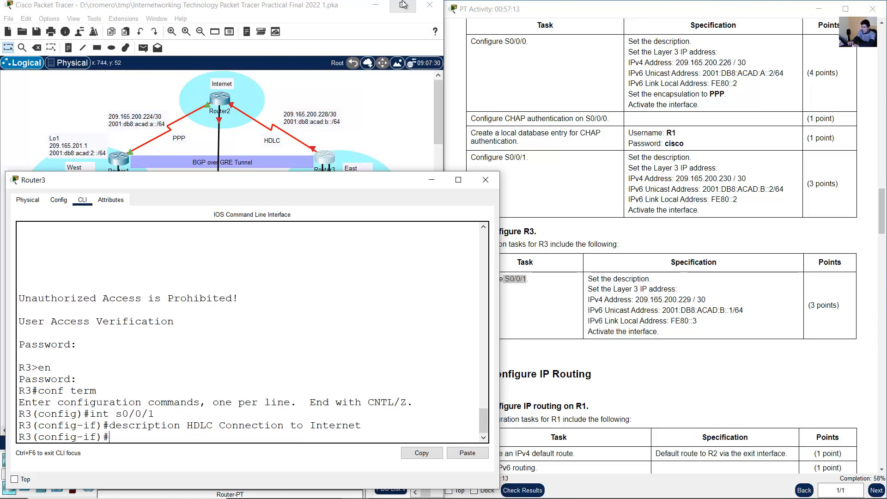
# - Return to Router2's command line and re-enter interface configuration for S0/0/1
pyautogui.click(280, 97)
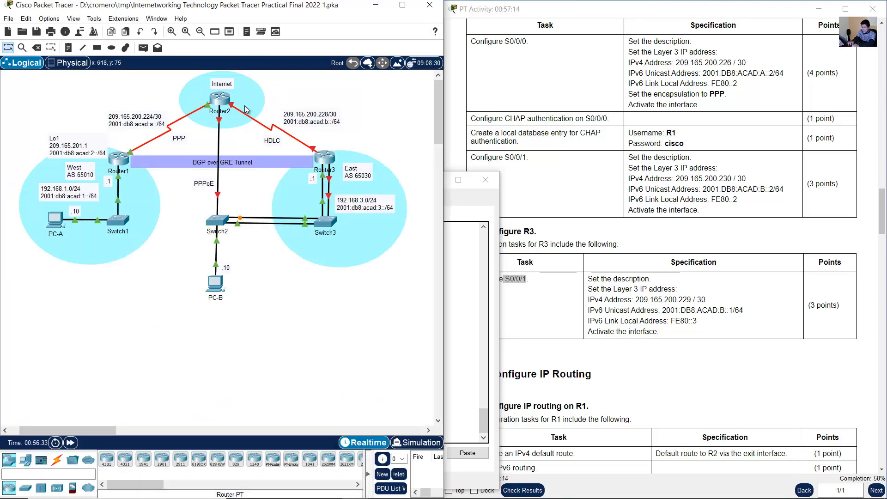
pyautogui.click(221, 99)
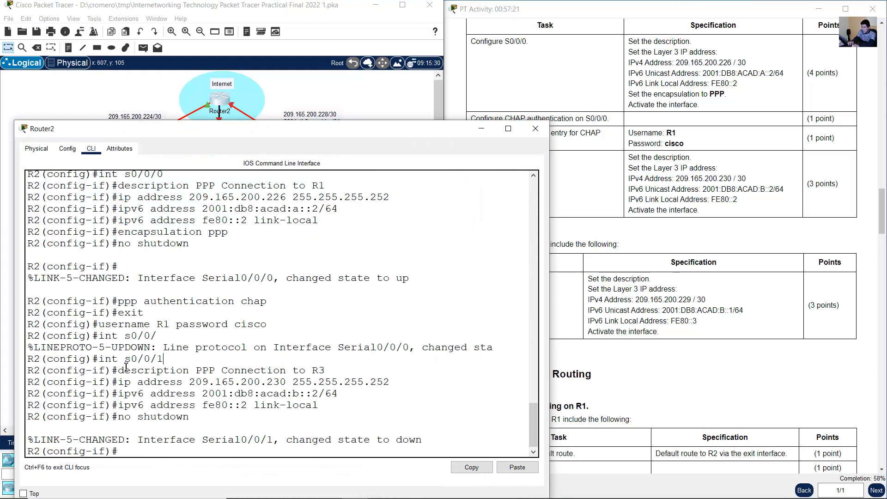
pyautogui.moveTo(124, 370); pyautogui.dragTo(336, 375)
pyautogui.click(362, 361)
pyautogui.press('Up')
pyautogui.press('Up')
pyautogui.press('Up')
pyautogui.press('Up')
pyautogui.press('Up')
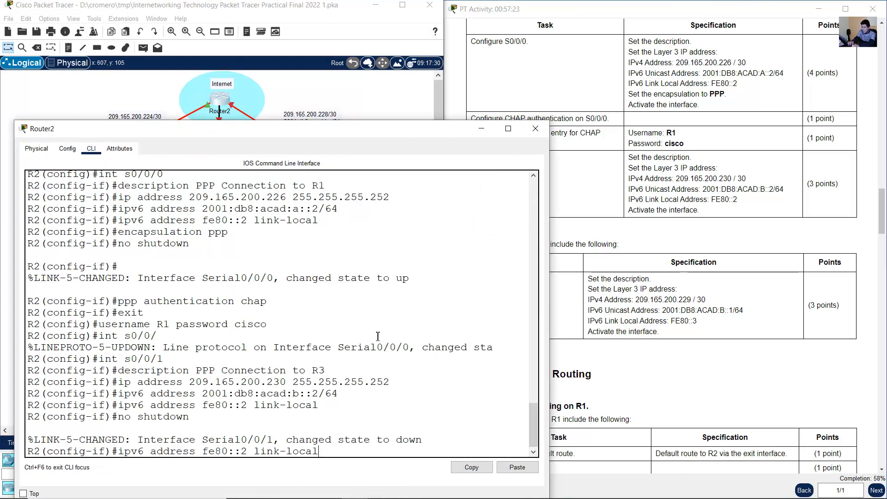
pyautogui.press('Up')
pyautogui.press('Up')
pyautogui.press('Up')
pyautogui.press('Down')
pyautogui.press('Down')
pyautogui.press('Return')
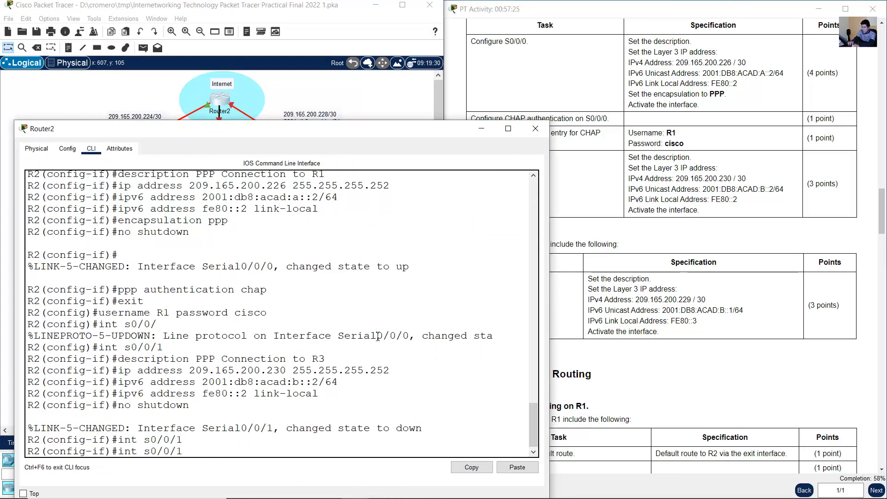
# - Change the description of R2's S0/0/1 to "HDLC Connection to R3"
pyautogui.press('Up')
pyautogui.press('Up')
pyautogui.press('Up')
pyautogui.press('Up')
pyautogui.press('Up')
pyautogui.press('Up')
pyautogui.press('Up')
pyautogui.press('Down')
pyautogui.press('Left')
pyautogui.press('Left')
pyautogui.press('Left')
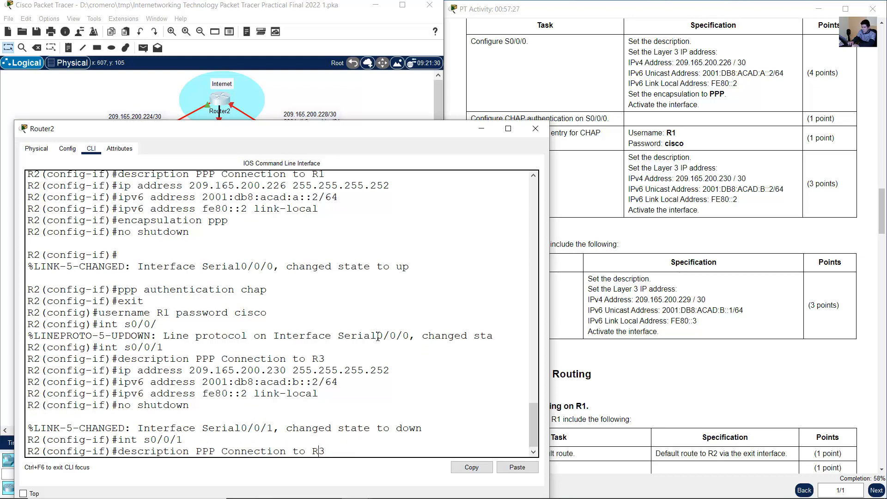
pyautogui.press('BackSpace')
pyautogui.press('BackSpace')
pyautogui.press('BackSpace')
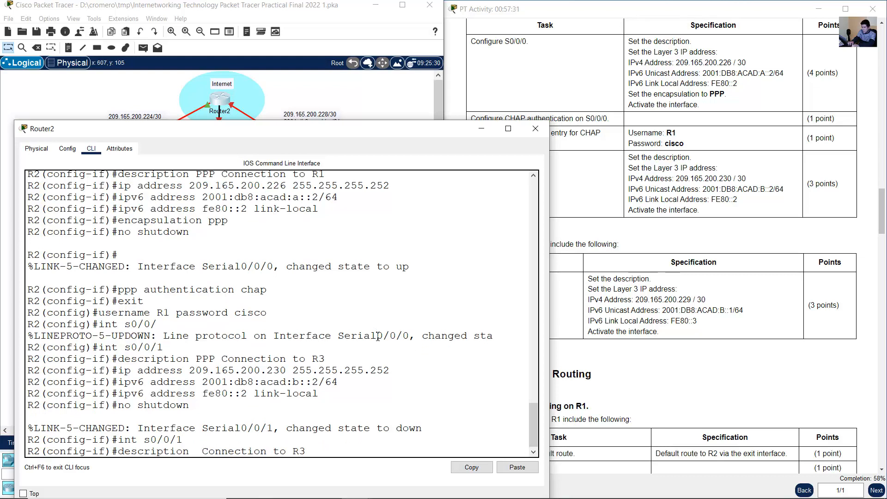
pyautogui.write('HDLC')
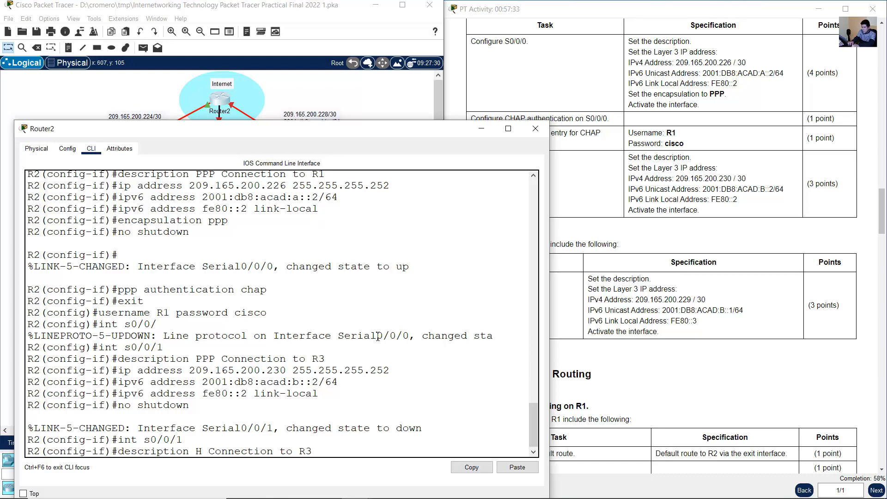
pyautogui.press('Return')
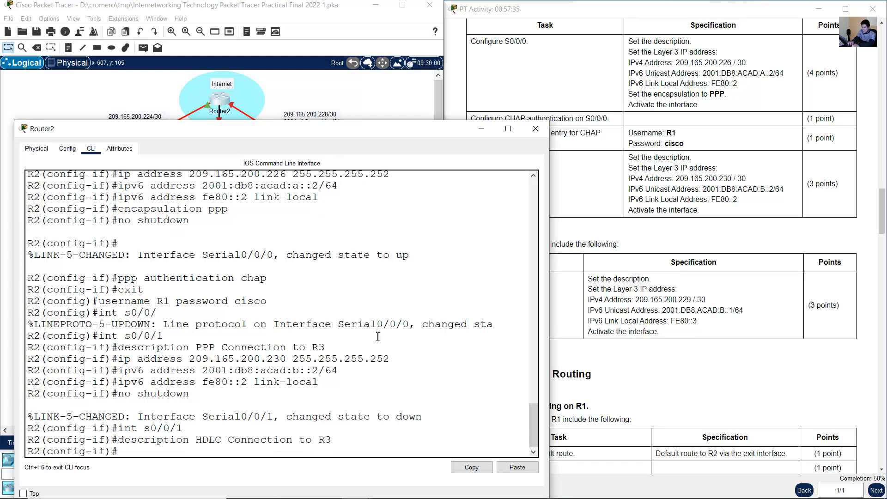
# - Leave interface configuration mode on R2 and return to Router3's command line
pyautogui.write('exit')
pyautogui.press('Return')
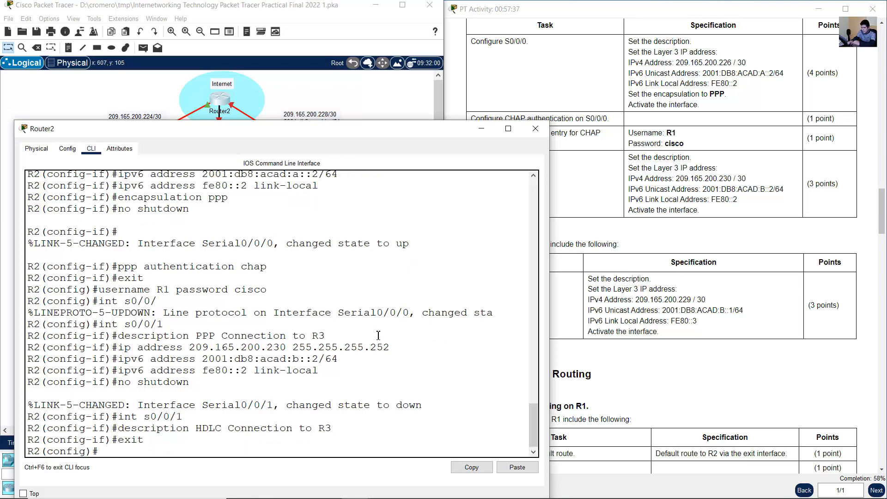
pyautogui.click(480, 128)
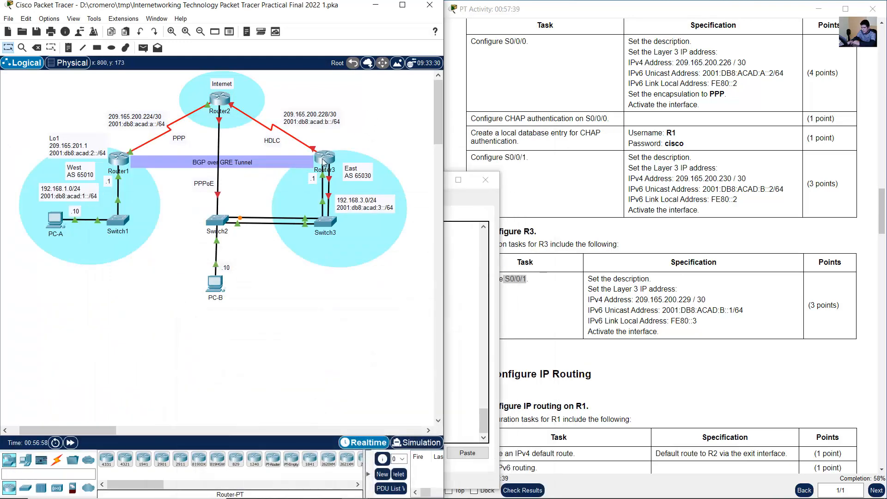
pyautogui.click(328, 158)
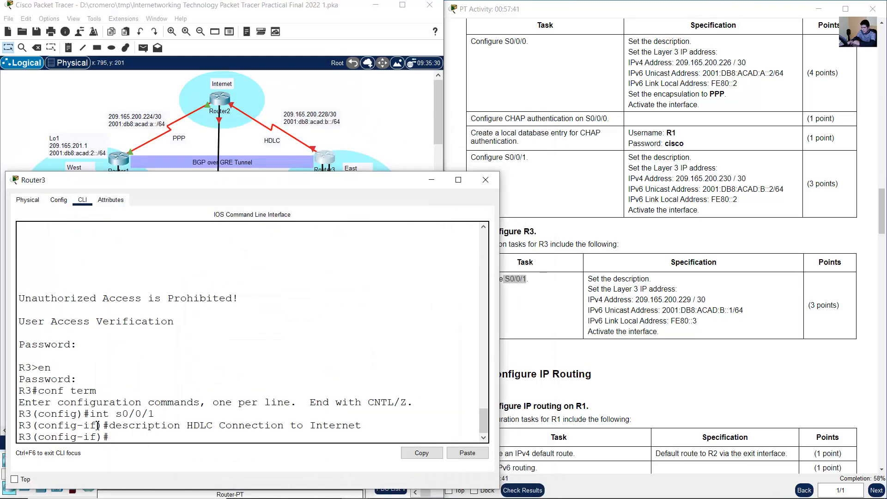
# - Assign IPv4 address 209.165.200.229 with mask 255.255.255.252 to R3's S0/0/1, following the Step 3 specification
pyautogui.moveTo(38, 416); pyautogui.dragTo(19, 415)
pyautogui.moveTo(96, 411); pyautogui.dragTo(162, 413)
pyautogui.moveTo(111, 427); pyautogui.dragTo(373, 427)
pyautogui.click(632, 297)
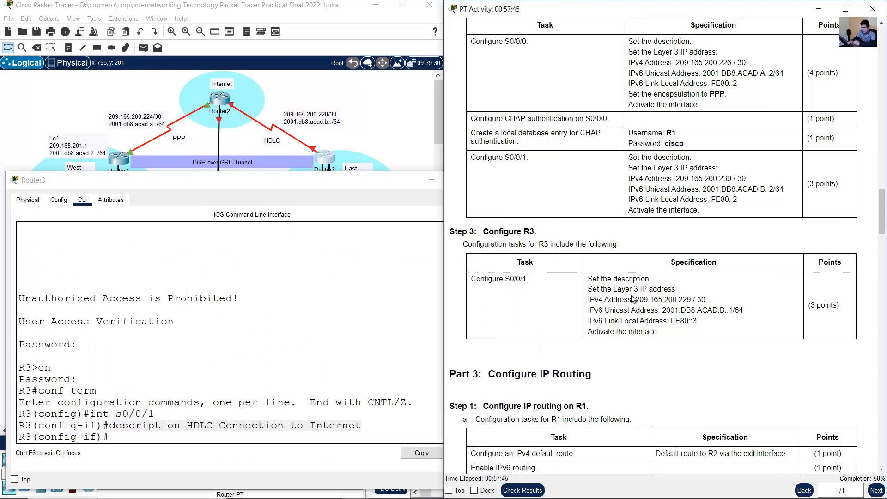
pyautogui.moveTo(597, 278); pyautogui.dragTo(656, 331)
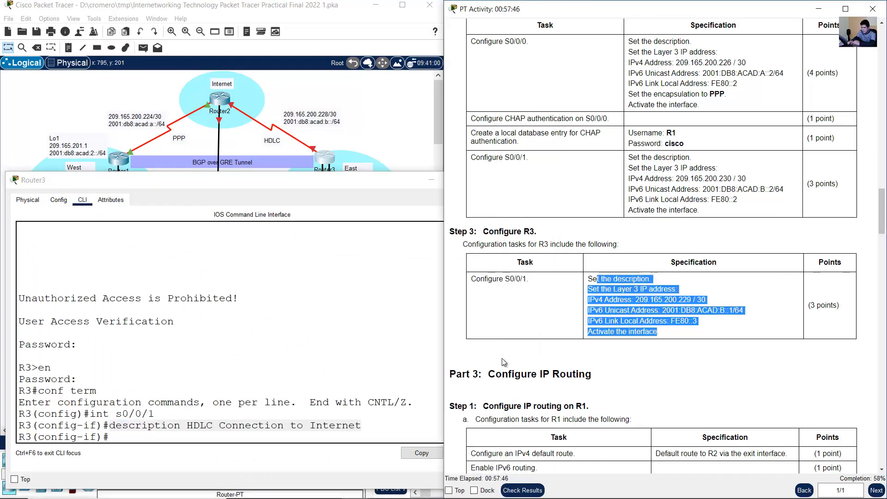
pyautogui.click(279, 437)
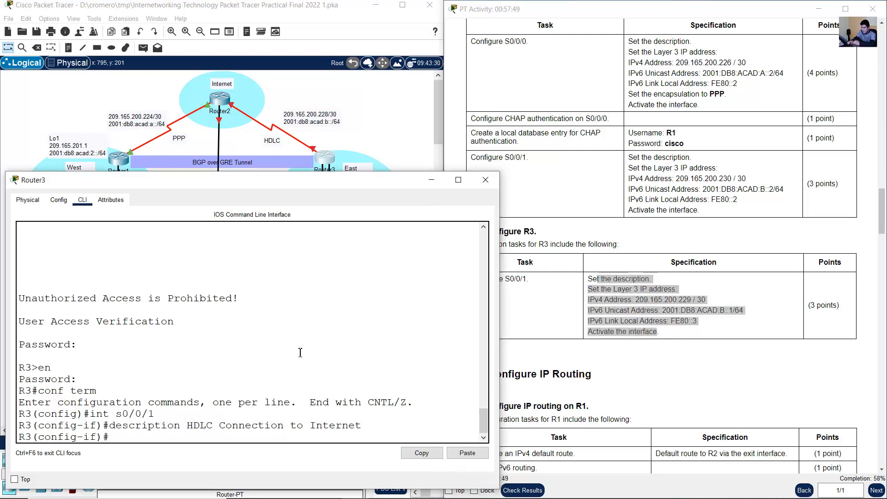
pyautogui.write('ip address 209.16')
pyautogui.write('5.200.229')
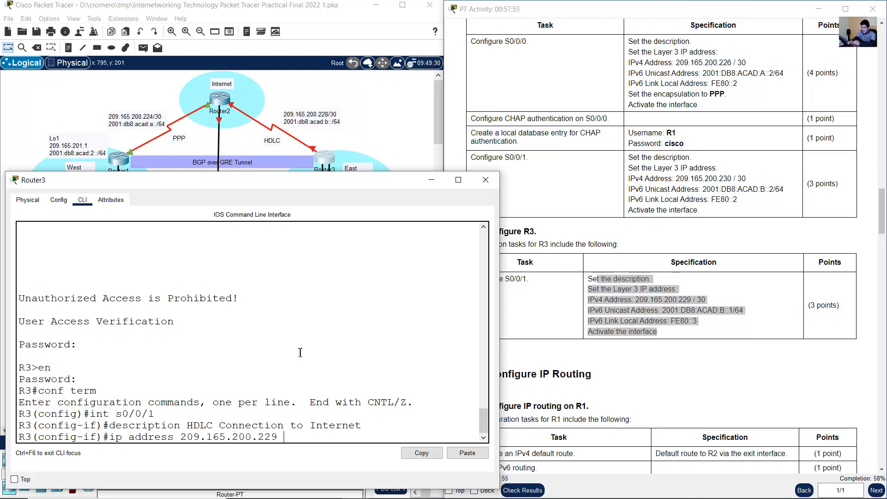
pyautogui.write(' 255.255.255.252')
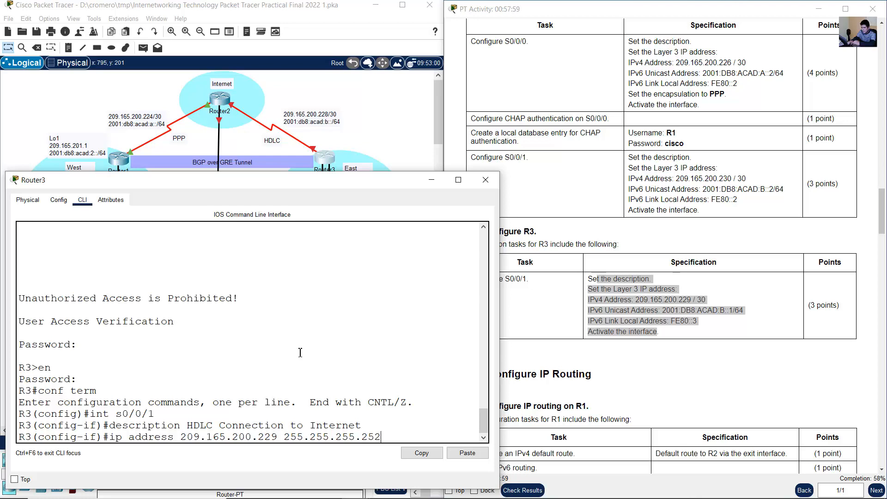
pyautogui.press('Return')
# - Assign the IPv6 unicast address 2001:db8:acad:b::1/64 to R3's S0/0/1
pyautogui.write('ipv6 addr')
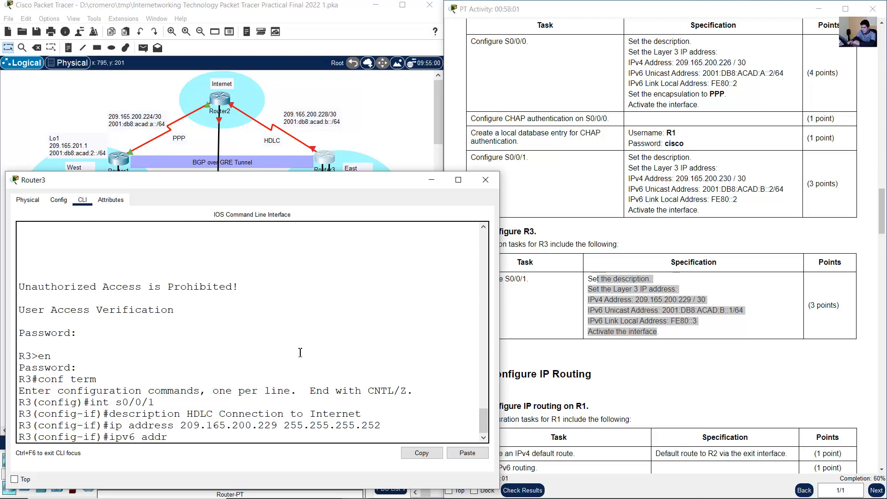
pyautogui.write('ess 2001:db8:acad:b::1/')
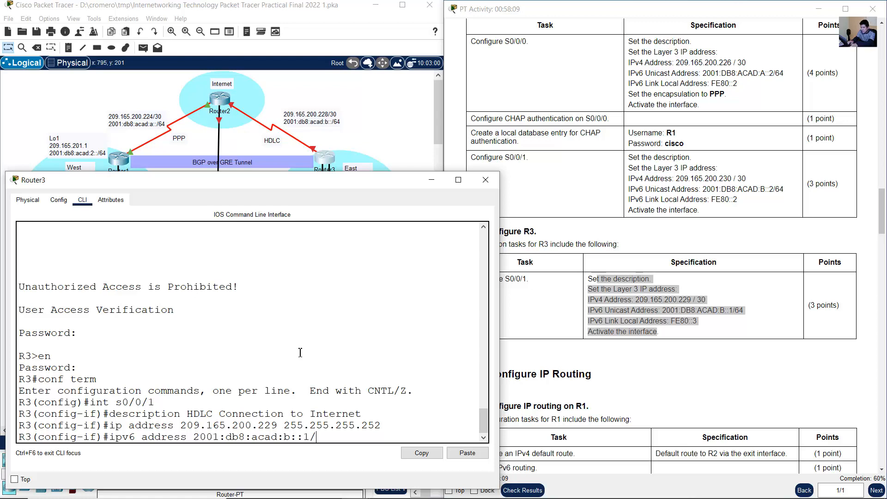
pyautogui.write('64')
pyautogui.press('Return')
# - Set the IPv6 link-local address of R3's S0/0/1 to fe80::3
pyautogui.press('Up')
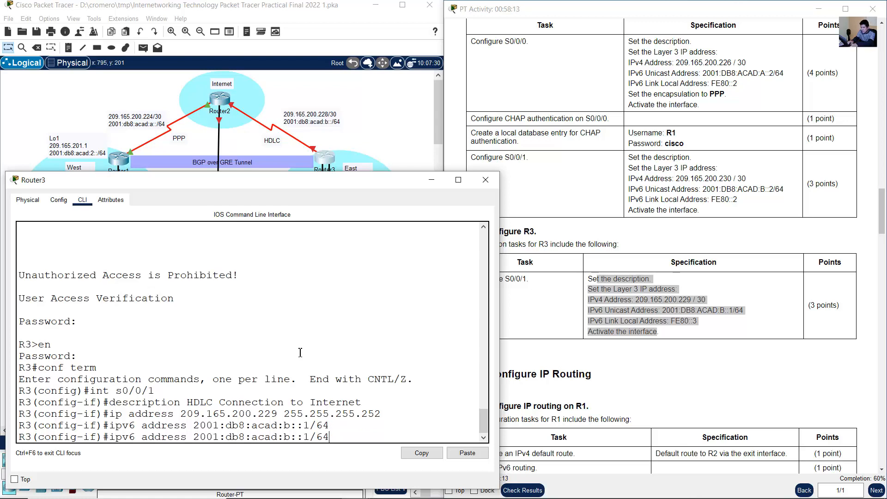
pyautogui.press('BackSpace')
pyautogui.press('BackSpace')
pyautogui.press('BackSpace')
pyautogui.press('BackSpace')
pyautogui.press('BackSpace')
pyautogui.press('BackSpace')
pyautogui.press('BackSpace')
pyautogui.press('BackSpace')
pyautogui.press('BackSpace')
pyautogui.press('BackSpace')
pyautogui.press('BackSpace')
pyautogui.press('BackSpace')
pyautogui.press('BackSpace')
pyautogui.press('BackSpace')
pyautogui.press('BackSpace')
pyautogui.press('BackSpace')
pyautogui.press('BackSpace')
pyautogui.press('BackSpace')
pyautogui.press('BackSpace')
pyautogui.press('BackSpace')
pyautogui.press('BackSpace')
pyautogui.write('f')
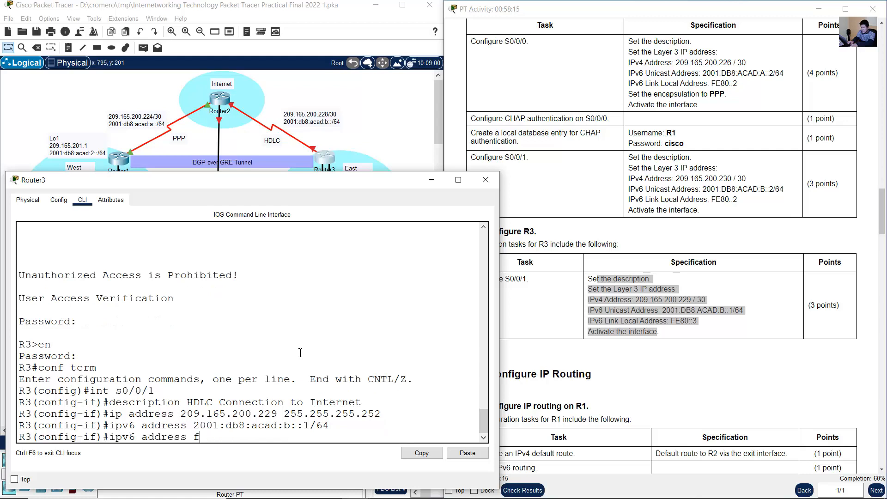
pyautogui.write('e80::')
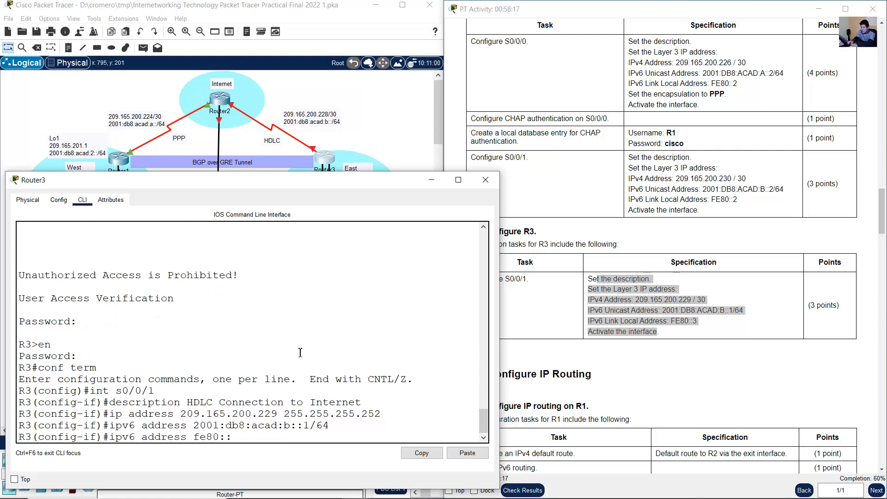
pyautogui.write('3 link-local')
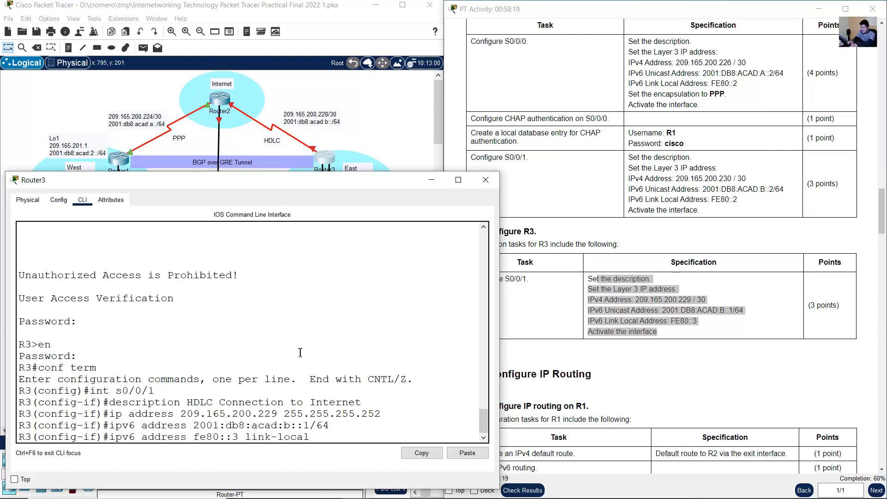
pyautogui.press('Return')
# - Activate R3's S0/0/1 and exit to global configuration mode
pyautogui.write('no shutdown')
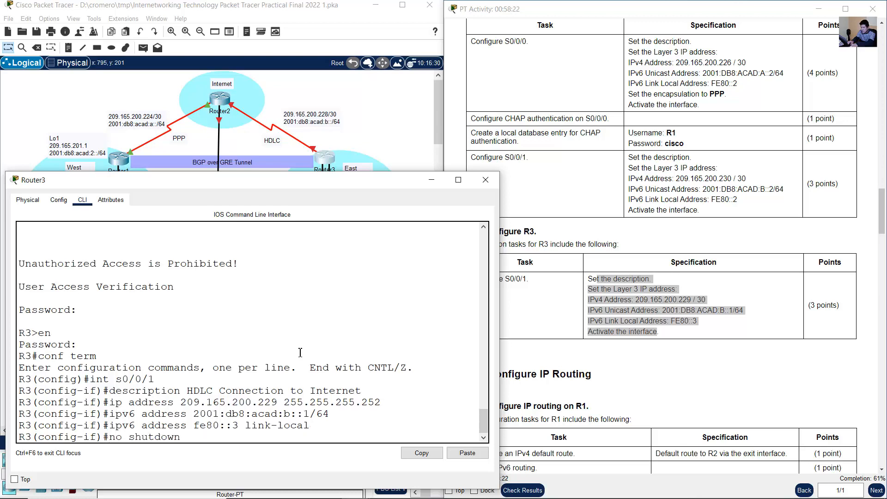
pyautogui.press('Return')
pyautogui.press('Return')
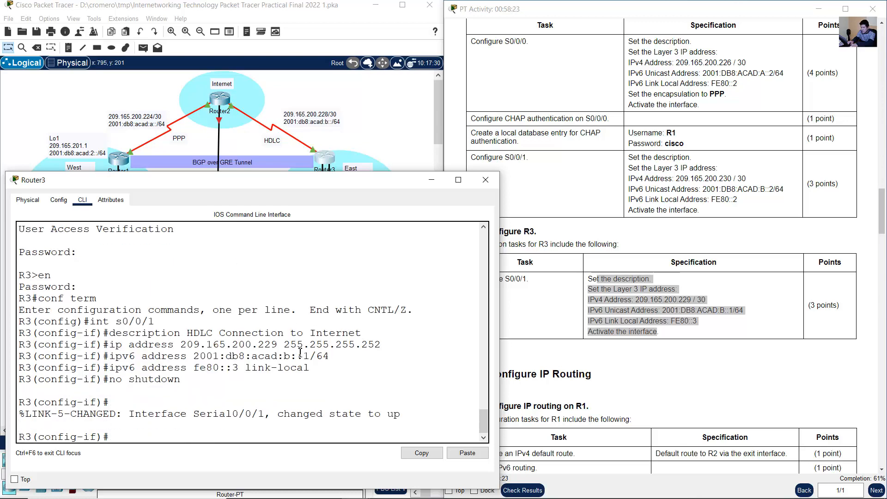
pyautogui.write('exit')
pyautogui.press('Return')
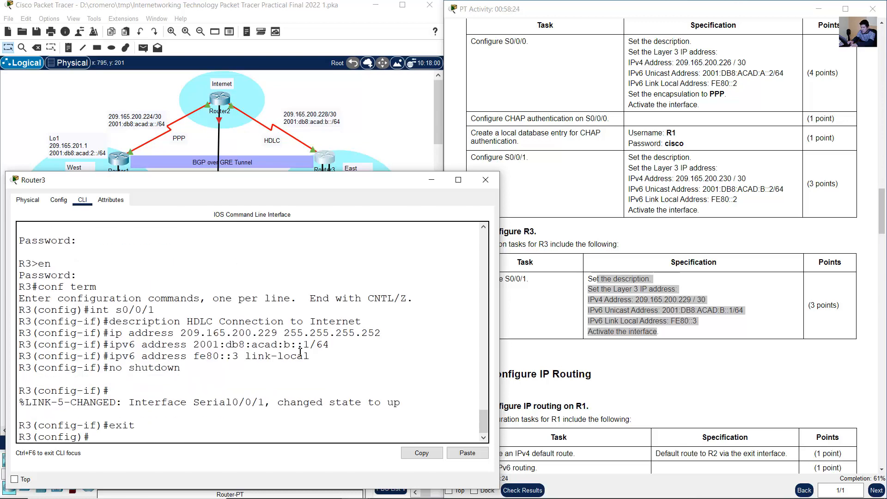
# - Look through the Part 3 IP routing tasks for R1, R2 and R3 in the activity instructions
pyautogui.click(603, 382)
pyautogui.scroll(-5, 739, 319)
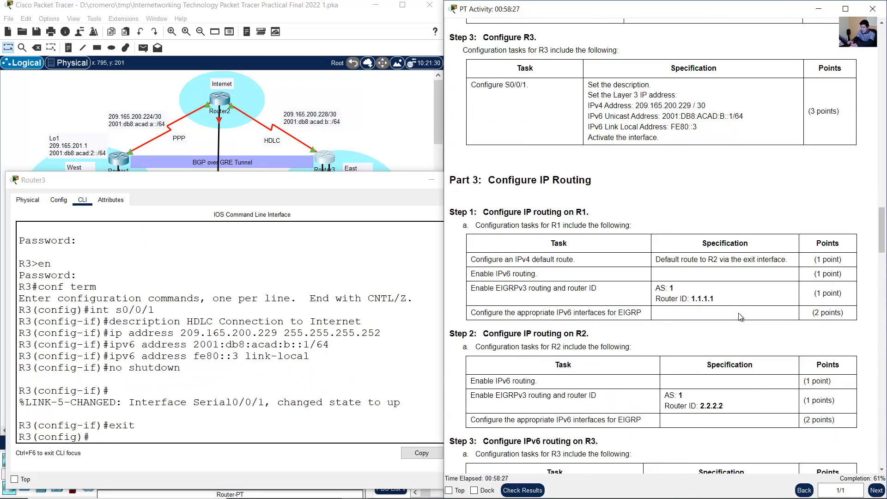
pyautogui.scroll(-2, 739, 317)
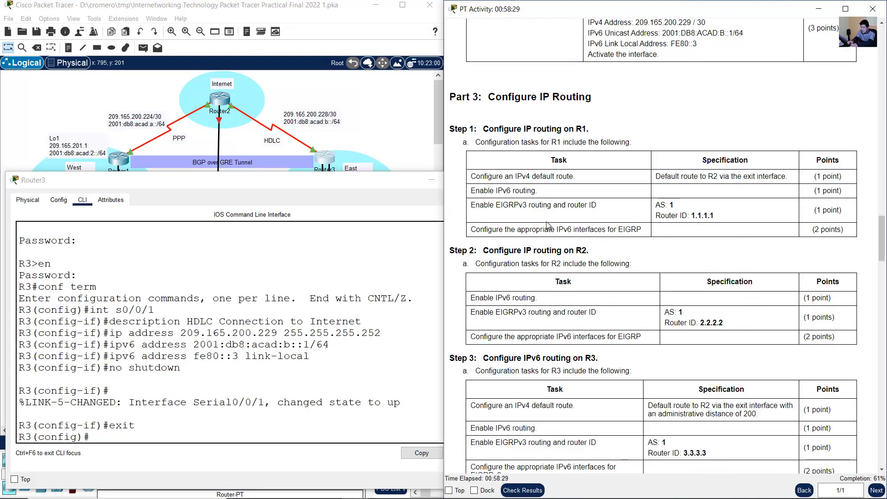
# - Examine the link and line protocol messages for Serial0/0/1 and the entered interface commands in R3's console
pyautogui.click(278, 350)
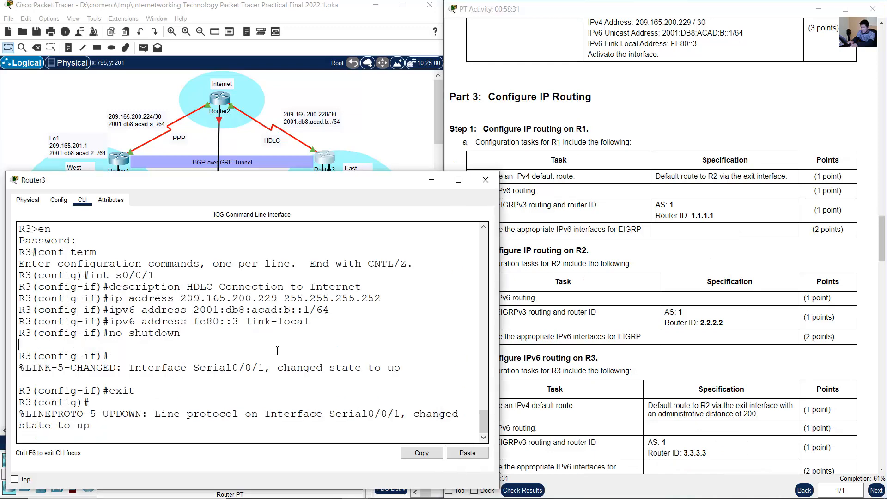
pyautogui.moveTo(199, 369); pyautogui.dragTo(401, 369)
pyautogui.click(242, 377)
pyautogui.moveTo(200, 369); pyautogui.dragTo(245, 369)
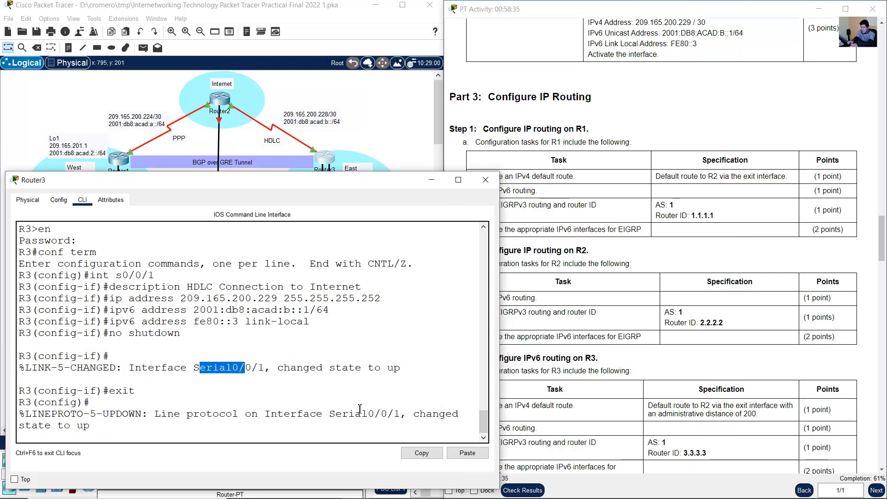
pyautogui.moveTo(167, 413); pyautogui.dragTo(92, 426)
pyautogui.click(314, 379)
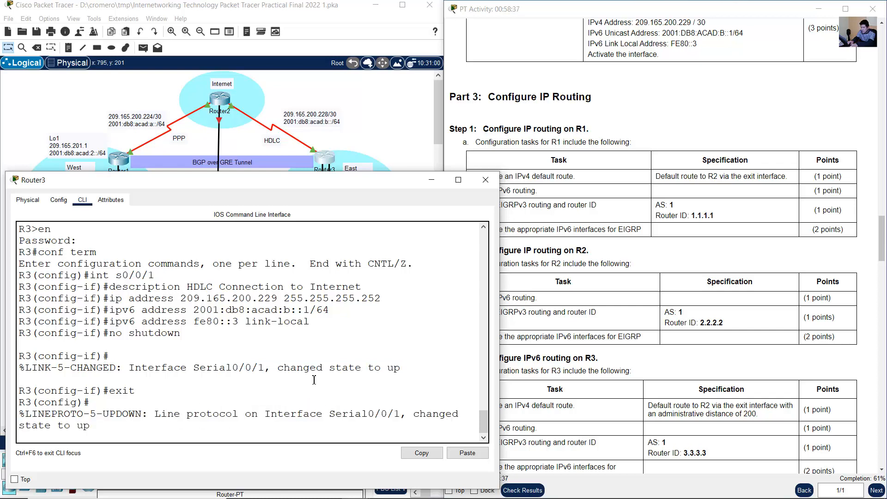
pyautogui.press('Return')
pyautogui.moveTo(197, 376); pyautogui.dragTo(219, 407)
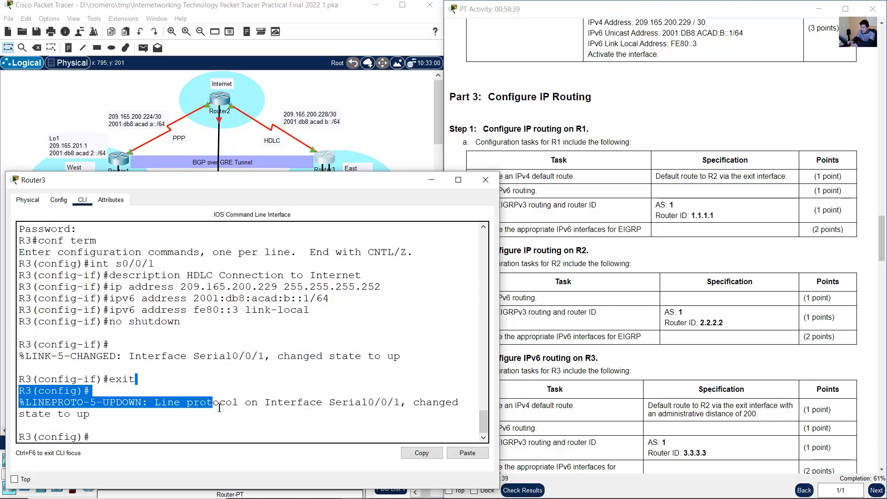
pyautogui.click(192, 303)
pyautogui.moveTo(114, 265); pyautogui.dragTo(204, 359)
pyautogui.click(221, 360)
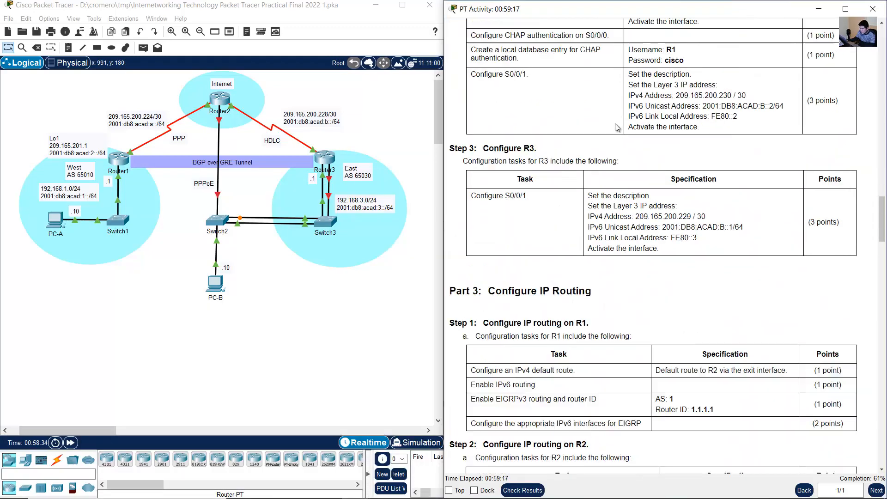
# - Read Part 3 Step 1 of the instructions, focusing on the IPv4 default route requirement for R1
pyautogui.scroll(-5, 585, 119)
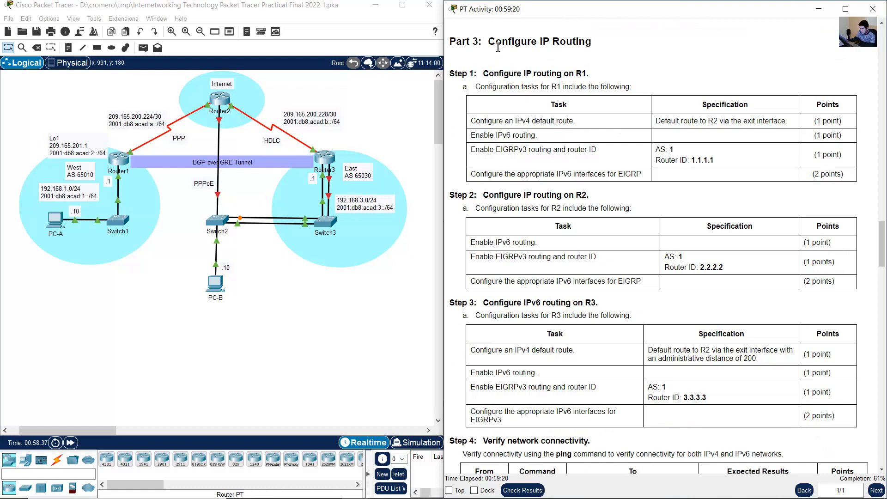
pyautogui.moveTo(496, 43); pyautogui.dragTo(619, 55)
pyautogui.click(616, 75)
pyautogui.moveTo(489, 74); pyautogui.dragTo(603, 76)
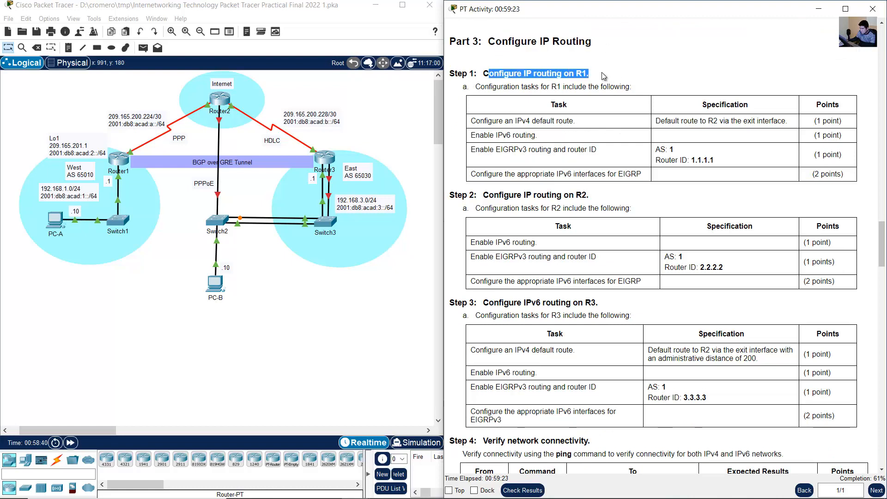
pyautogui.click(626, 72)
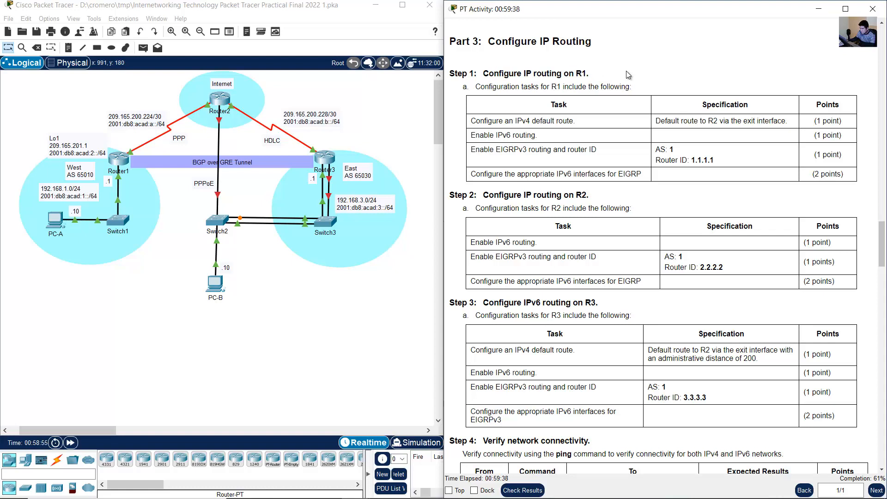
pyautogui.moveTo(485, 122); pyautogui.dragTo(574, 122)
pyautogui.moveTo(667, 121); pyautogui.dragTo(785, 121)
# - Log in to Router1 with the console and enable passwords and enter global configuration mode
pyautogui.click(124, 157)
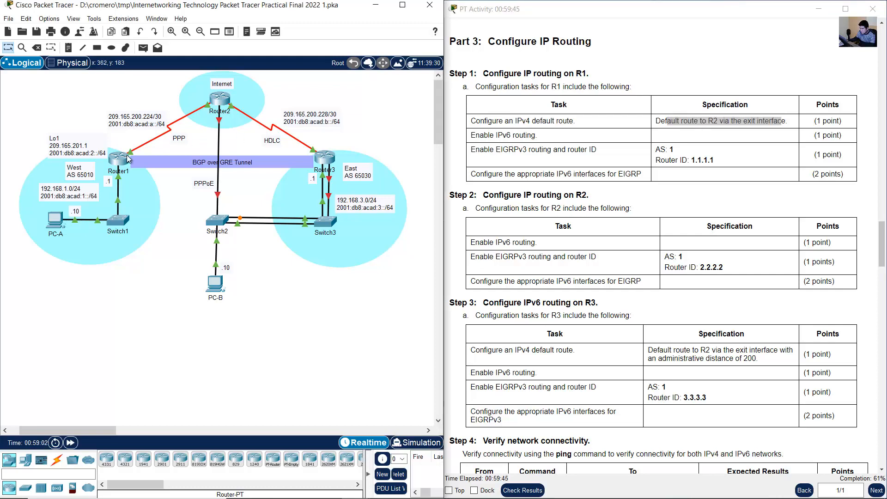
pyautogui.press('Return')
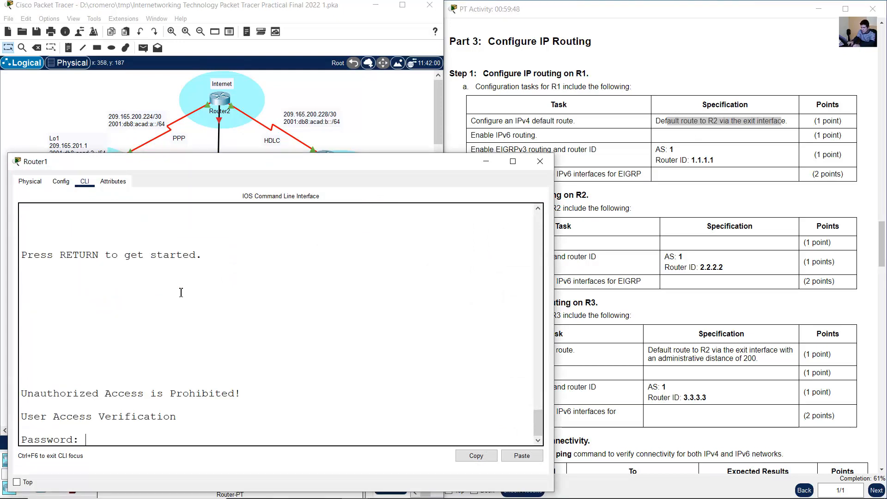
pyautogui.press('Return')
pyautogui.write('e')
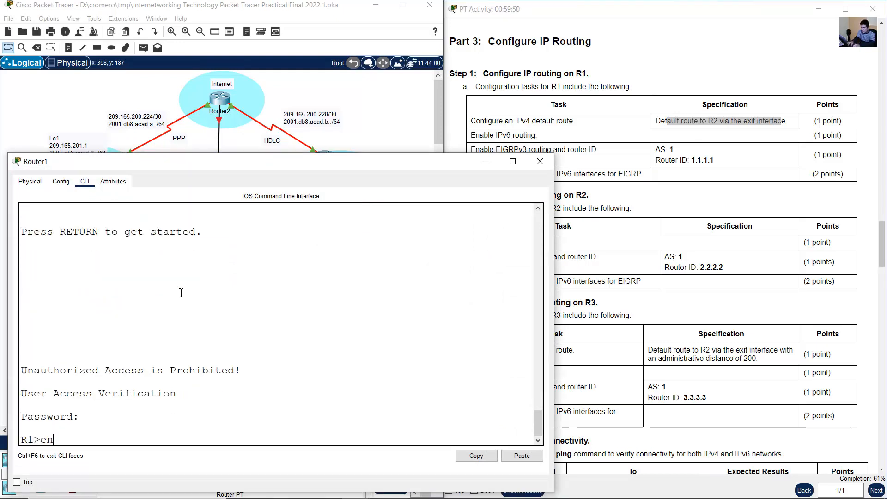
pyautogui.press('BackSpace')
pyautogui.write('en')
pyautogui.press('Return')
pyautogui.press('Return')
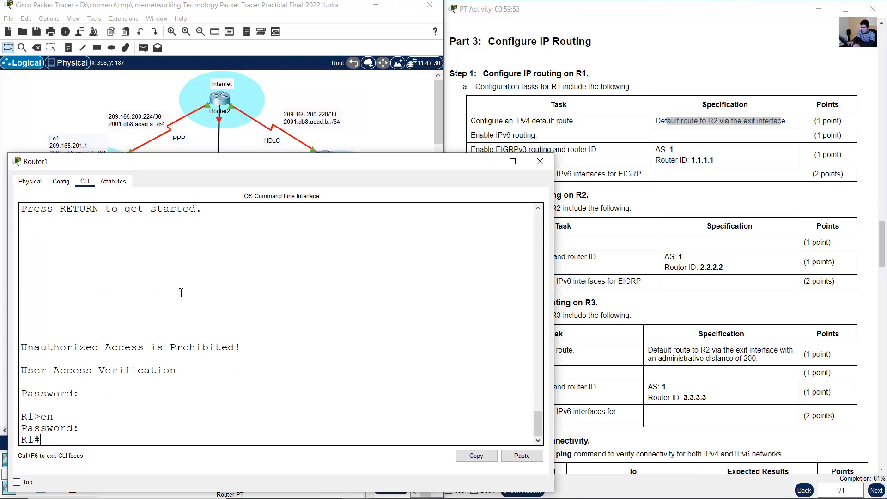
pyautogui.write('conf term')
pyautogui.press('Return')
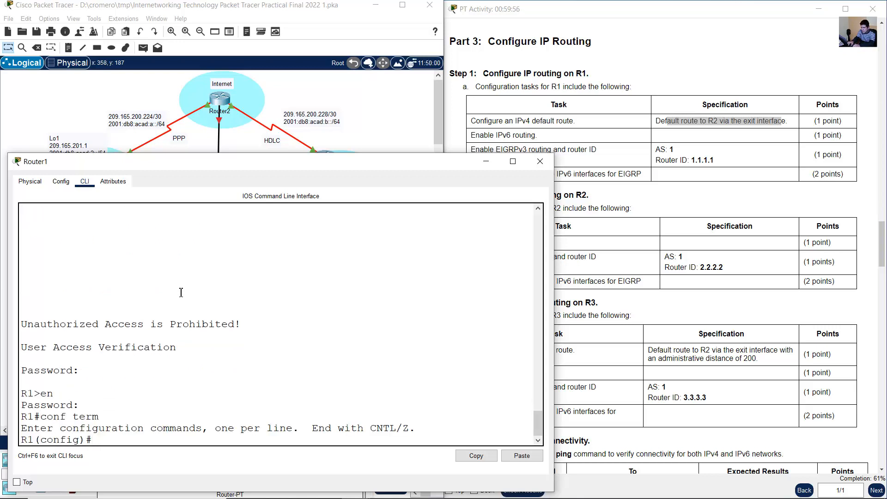
# - Configure an IPv4 default route on R1 with exit interface s0/0/0 and check that port in the topology
pyautogui.write('ip route 0.0.0.0')
pyautogui.press('BackSpace')
pyautogui.write('0.0.0.0')
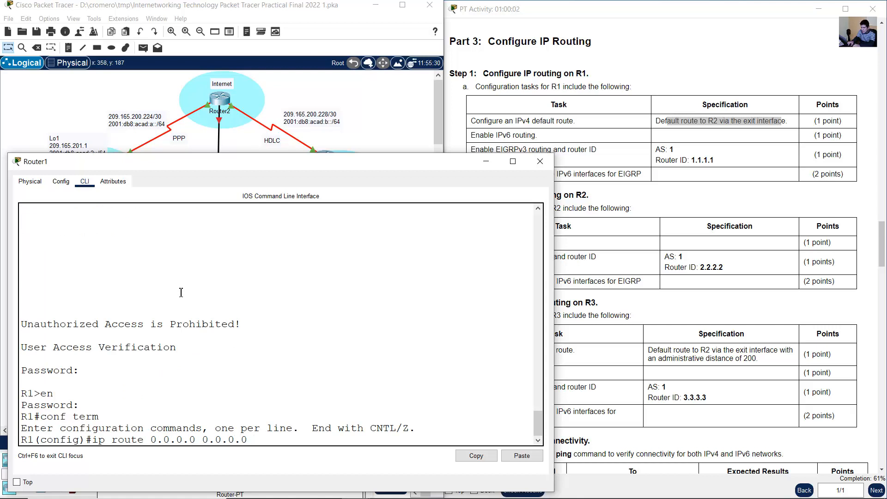
pyautogui.write(' s0/0/0')
pyautogui.press('Return')
pyautogui.click(60, 79)
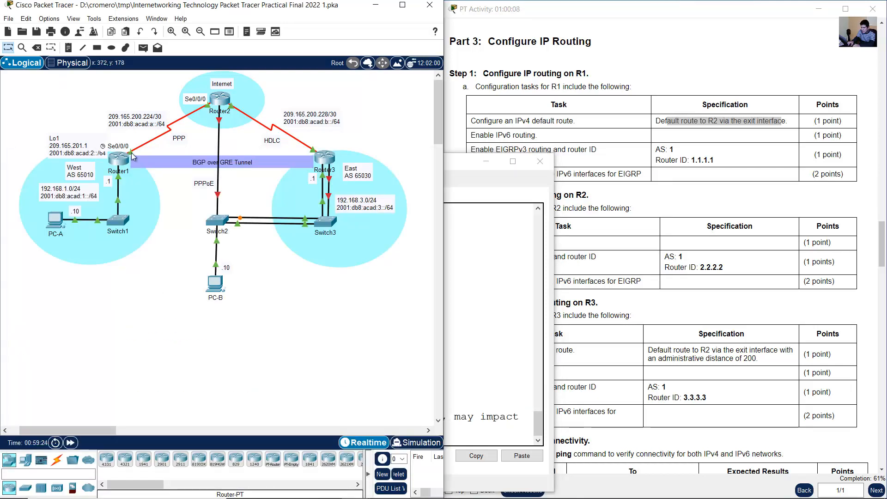
pyautogui.click(488, 385)
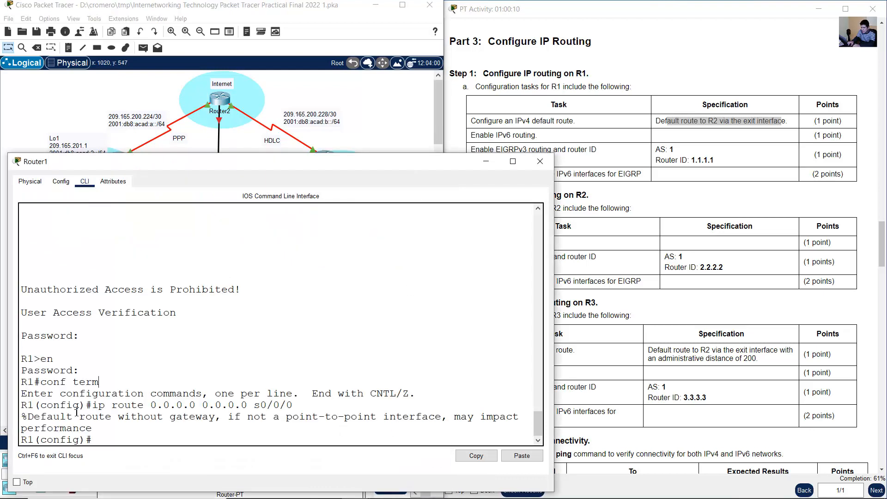
# - Enable IPv6 unicast routing on R1 from global configuration mode
pyautogui.moveTo(75, 416); pyautogui.dragTo(103, 431)
pyautogui.click(124, 438)
pyautogui.click(651, 134)
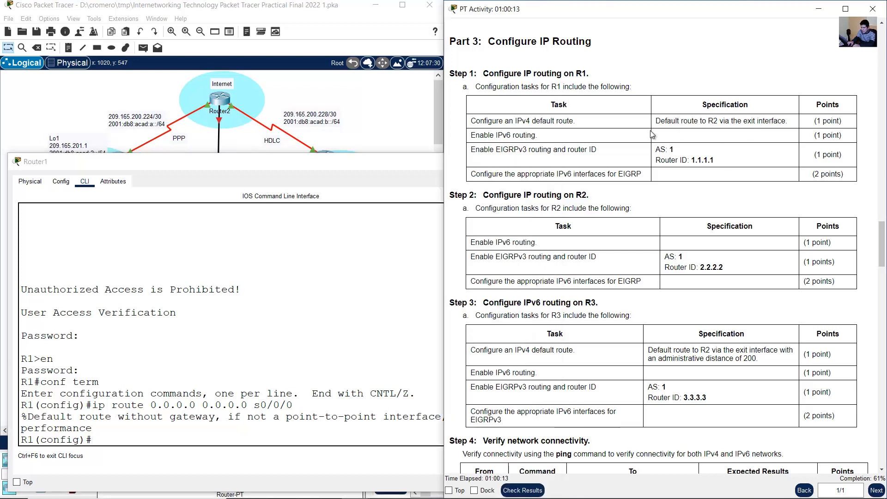
pyautogui.moveTo(483, 135); pyautogui.dragTo(536, 135)
pyautogui.click(245, 387)
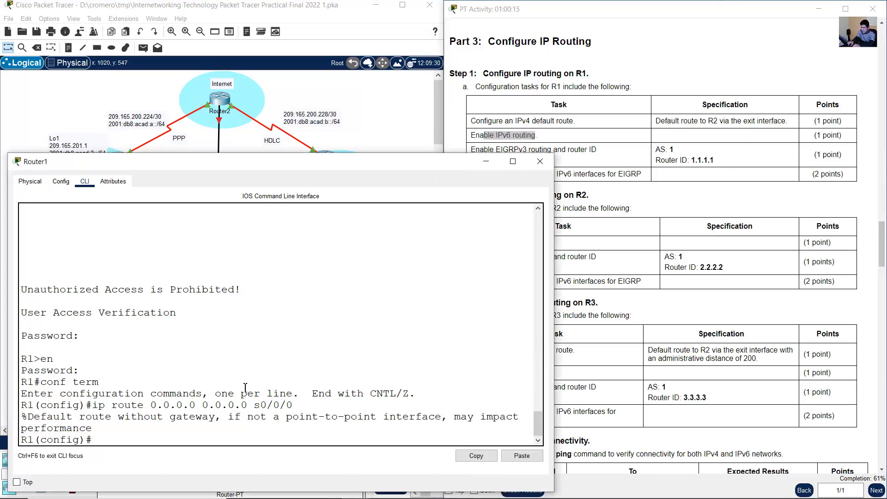
pyautogui.write('ipv6 unicast-routing')
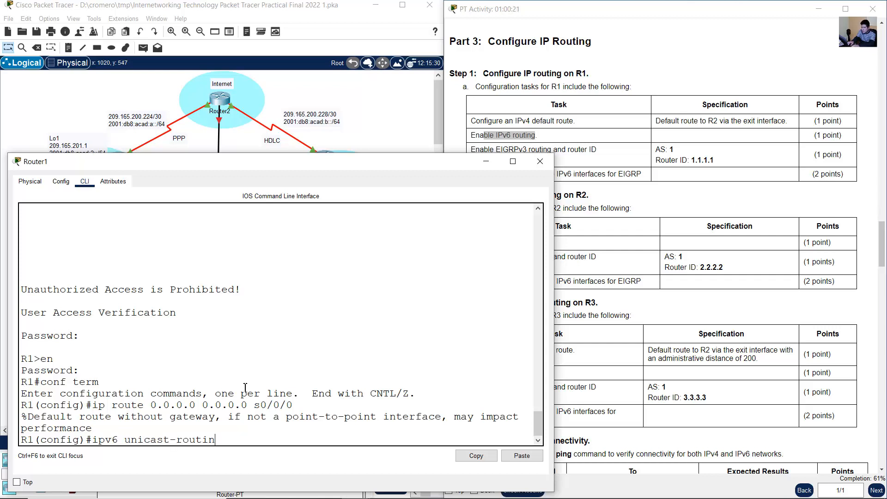
pyautogui.press('Return')
# - Start the EIGRP for IPv6 routing process on R1 with autonomous system 1, per the Part 3 Step 1 table
pyautogui.click(722, 305)
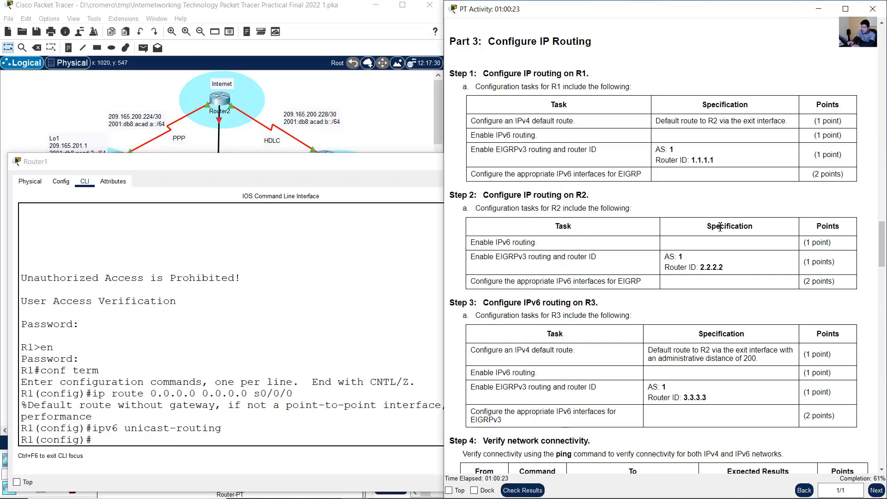
pyautogui.moveTo(484, 151); pyautogui.dragTo(669, 158)
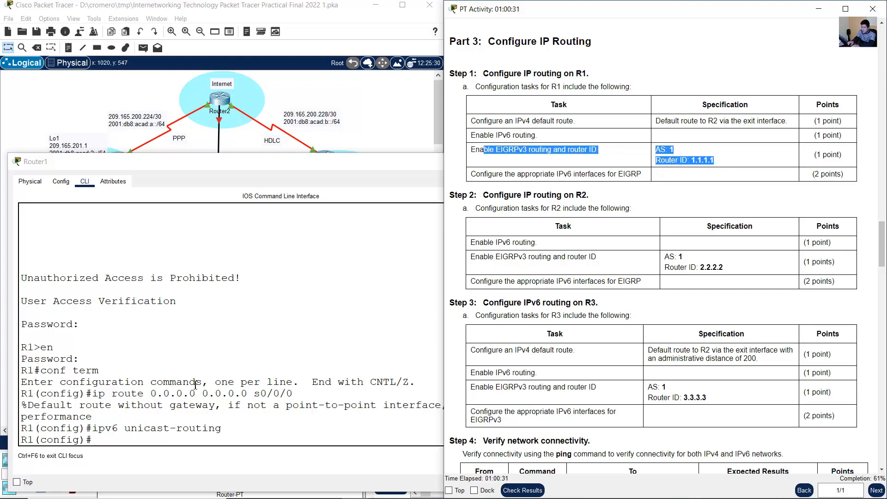
pyautogui.click(182, 414)
pyautogui.write('ipv')
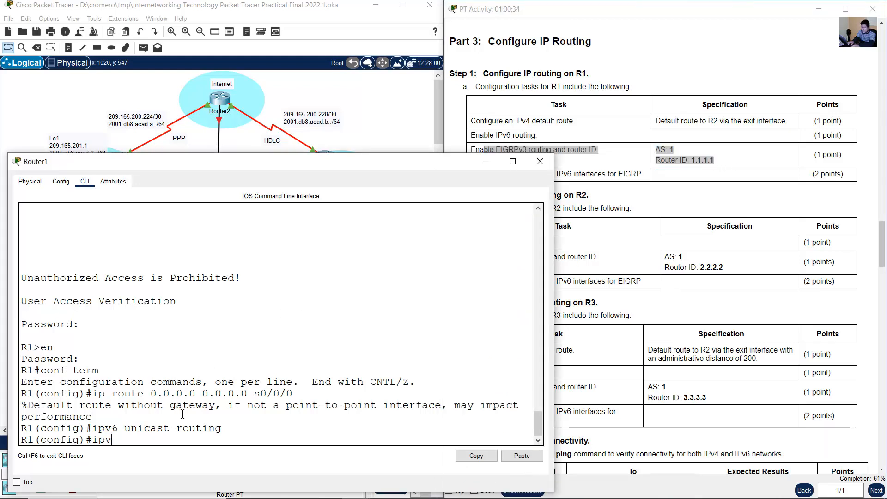
pyautogui.write('6 router')
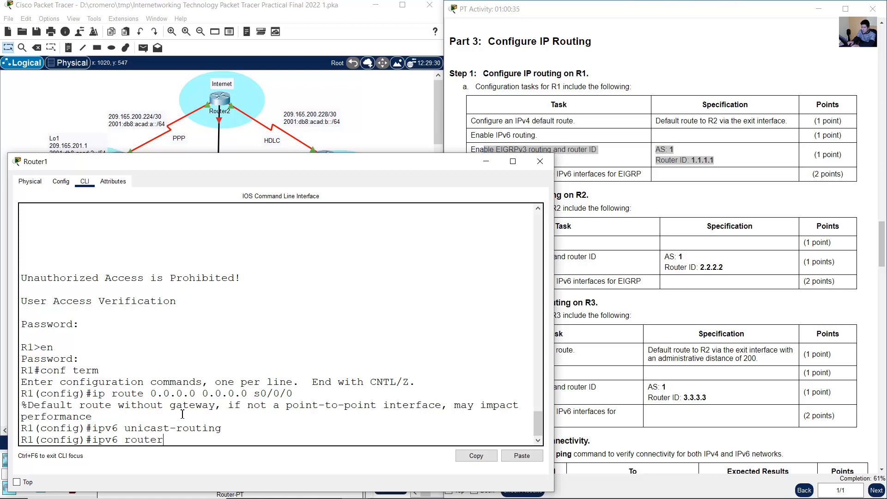
pyautogui.write(' eigrp 1')
pyautogui.press('Return')
# - Set the EIGRP router ID of R1 to 1.1.1.1 and return to global configuration mode
pyautogui.write('eigrp')
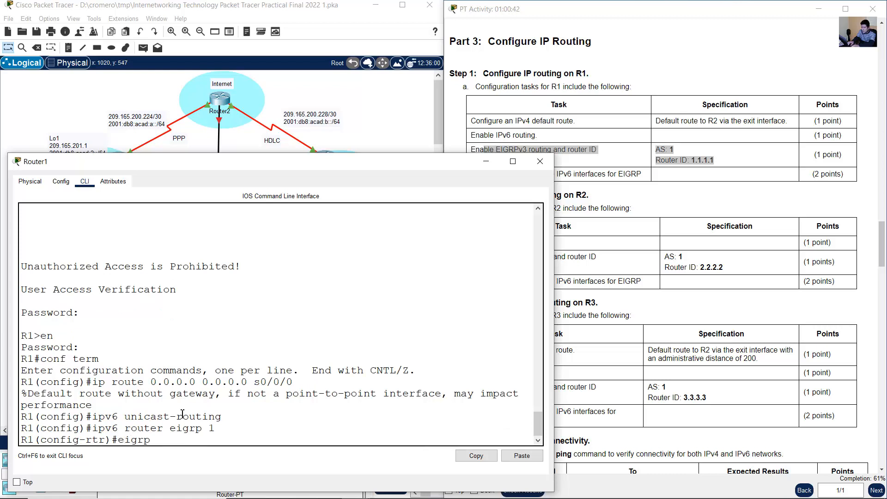
pyautogui.write(' router-id 1.1.1.1')
pyautogui.press('Return')
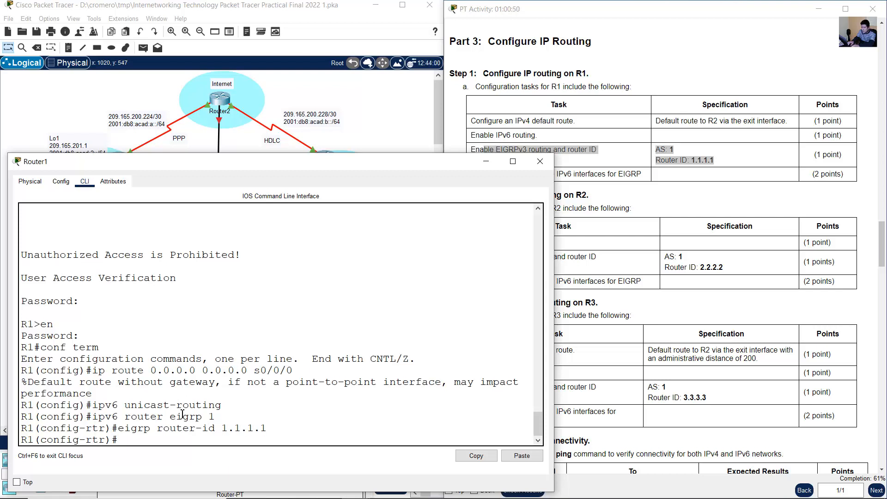
pyautogui.write('exit')
pyautogui.press('Return')
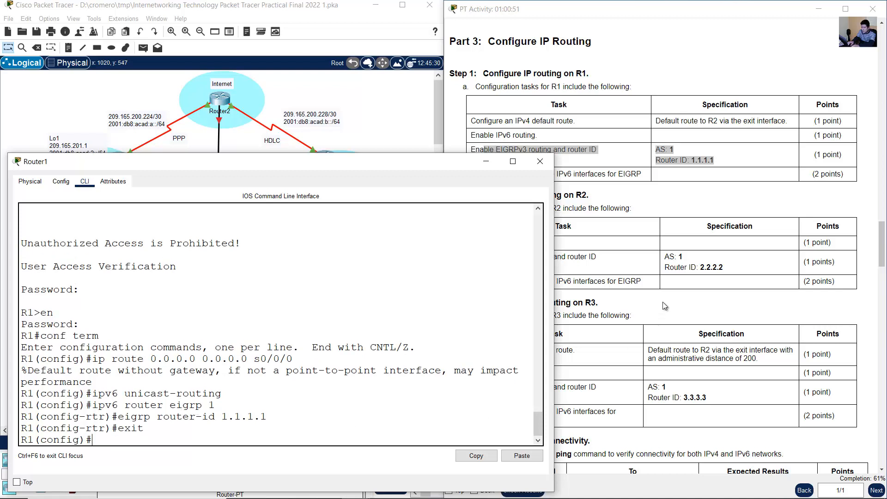
# - Display R1's brief IP interface summary and examine the entries for GigabitEthernet0/1, Serial0/0/0 and Loopback1
pyautogui.moveTo(667, 284); pyautogui.dragTo(484, 281)
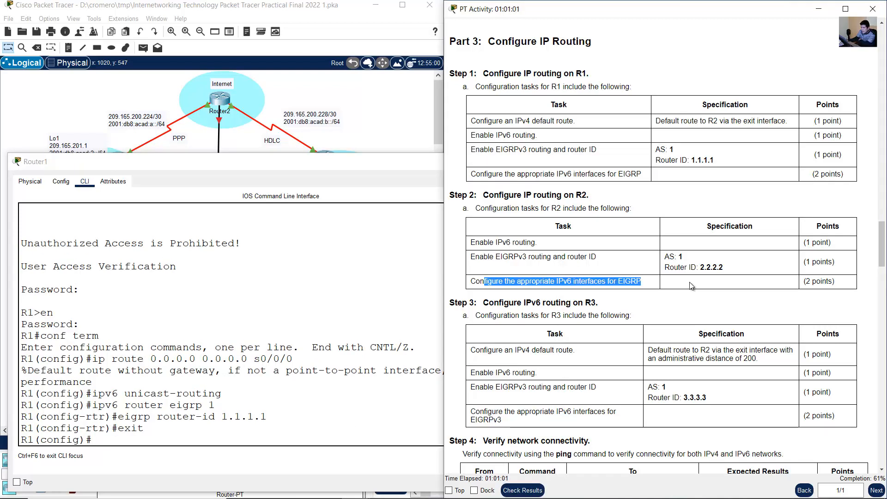
pyautogui.click(101, 112)
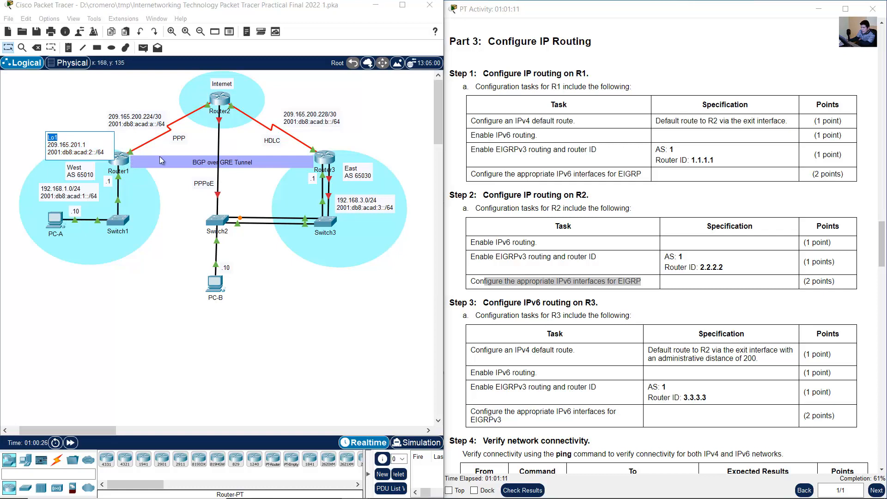
pyautogui.click(123, 161)
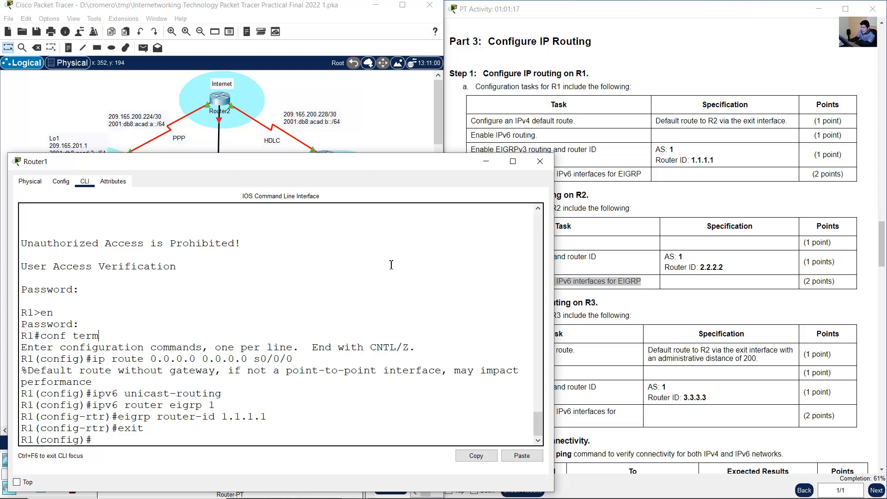
pyautogui.write('do show ip')
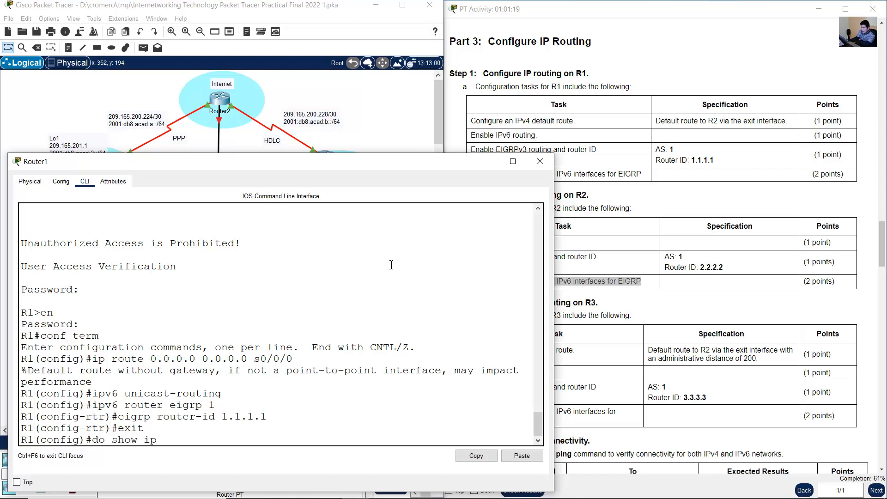
pyautogui.write(' int birief')
pyautogui.press('Return')
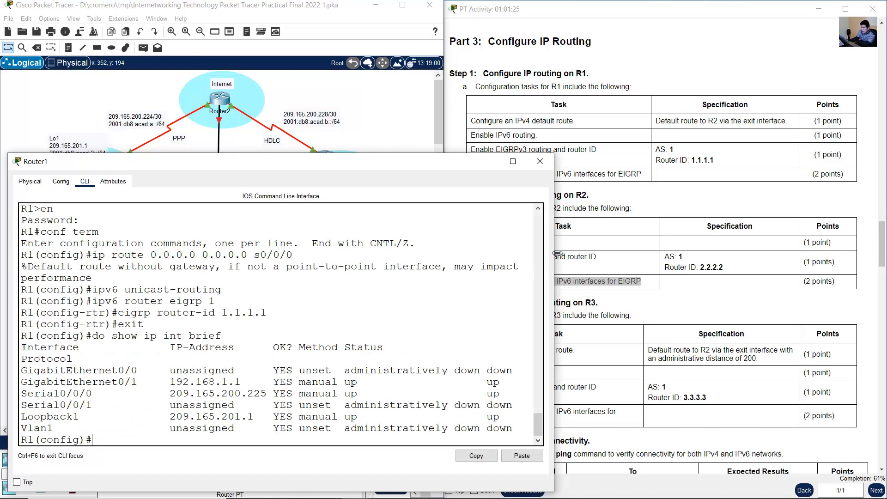
pyautogui.moveTo(553, 253); pyautogui.dragTo(609, 253)
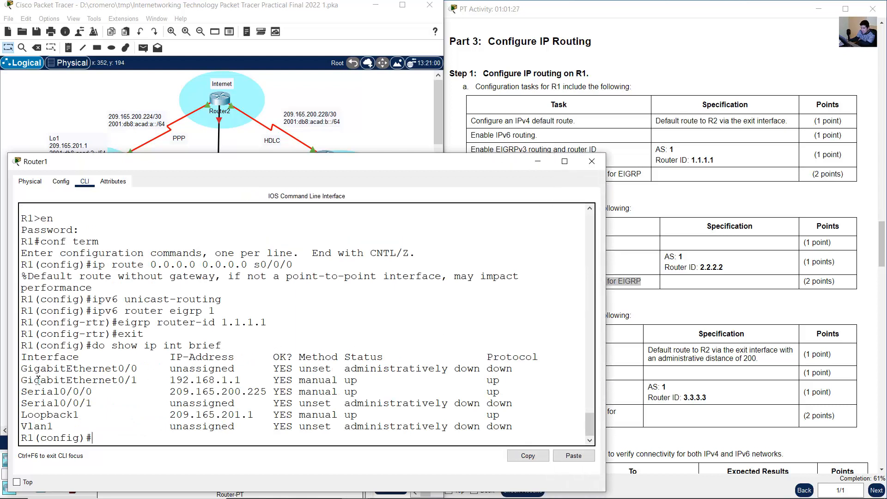
pyautogui.moveTo(23, 380); pyautogui.dragTo(152, 380)
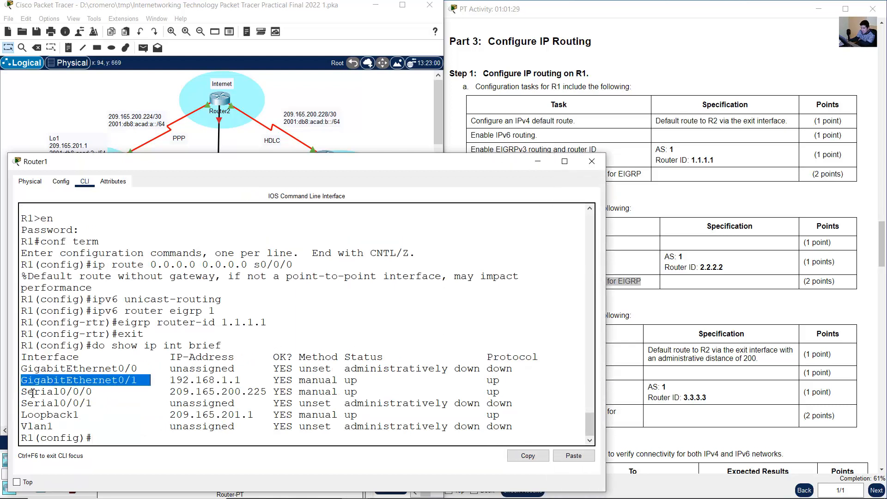
pyautogui.moveTo(28, 392); pyautogui.dragTo(120, 393)
pyautogui.moveTo(27, 414); pyautogui.dragTo(118, 414)
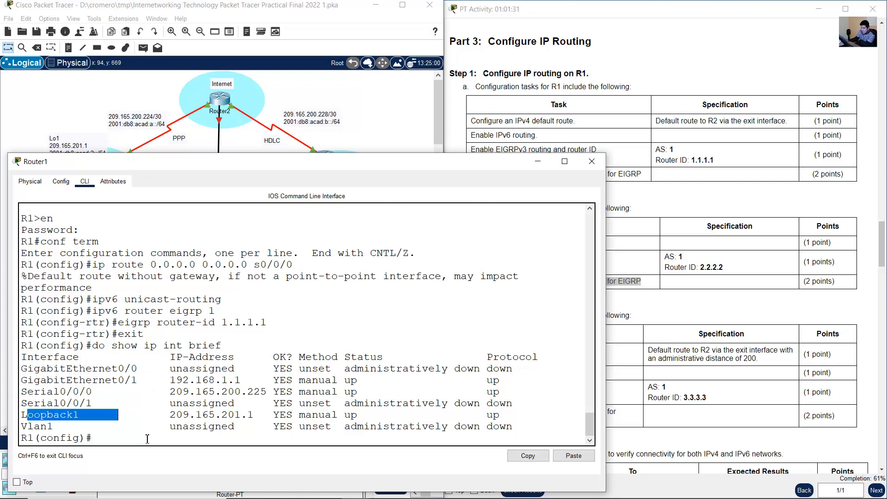
# - Enable EIGRP for IPv6 with AS 1 on R1's interface g0/1
pyautogui.click(158, 440)
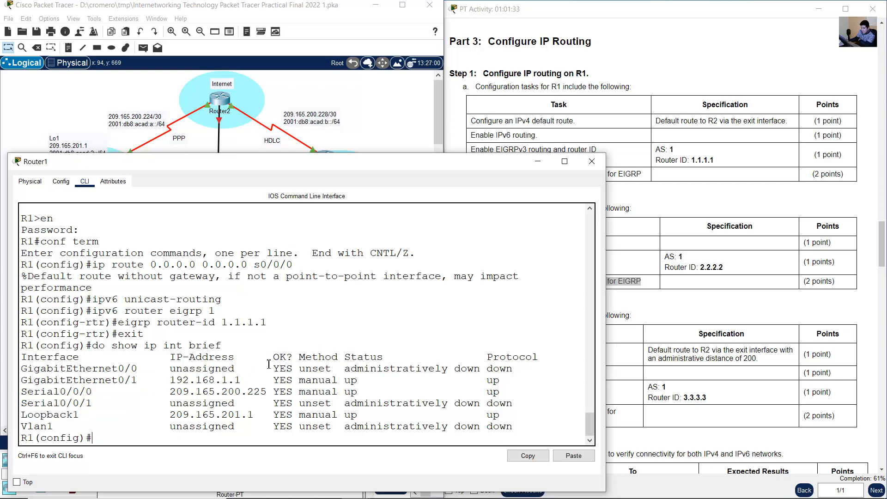
pyautogui.write('int g0/1')
pyautogui.press('Return')
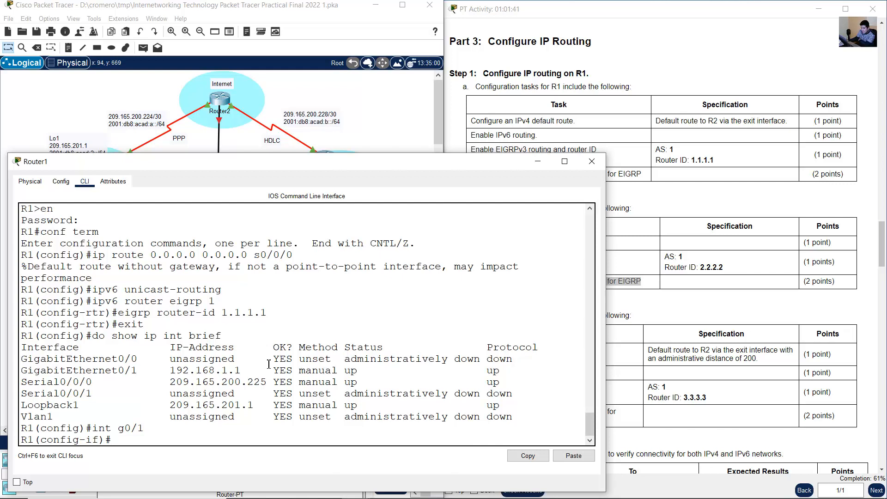
pyautogui.write('ipv6 eigrp 1')
pyautogui.press('Return')
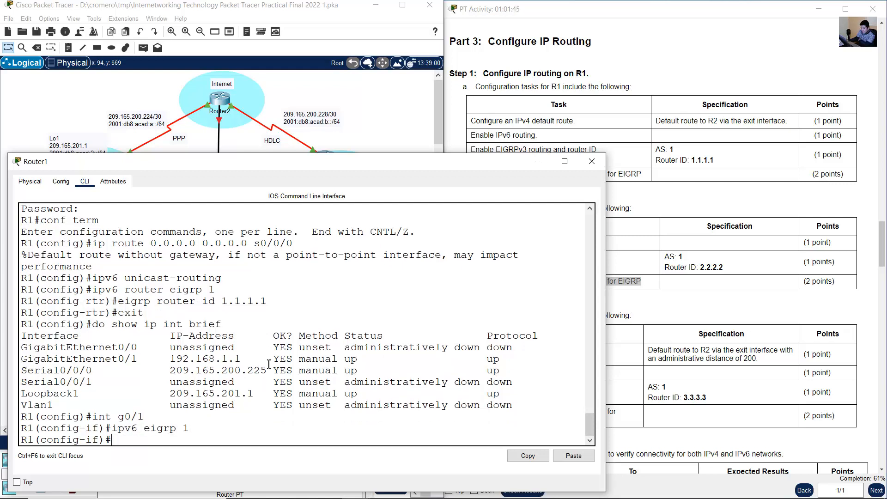
# - Enable EIGRP for IPv6 with AS 1 on R1's interface s0/0/0
pyautogui.press('Up')
pyautogui.press('Up')
pyautogui.press('Left')
pyautogui.press('BackSpace')
pyautogui.write('s0/0')
pyautogui.press('Return')
pyautogui.press('Up')
pyautogui.press('Up')
pyautogui.press('Up')
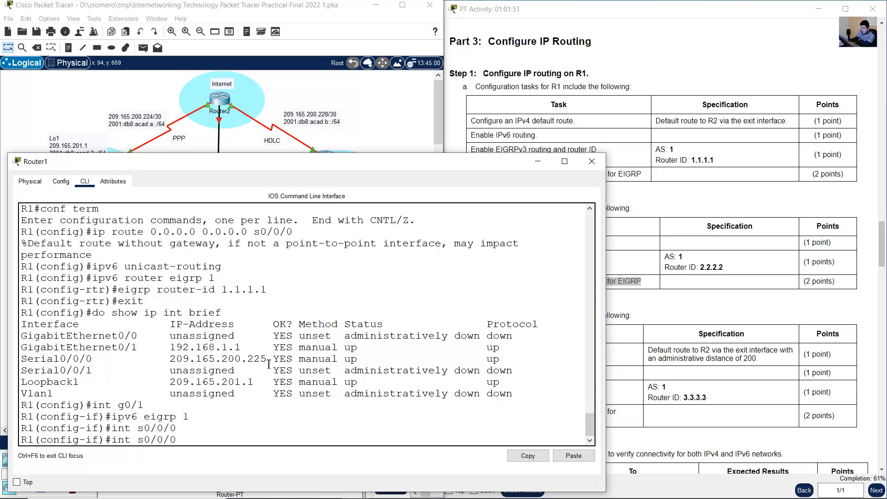
pyautogui.press('Down')
pyautogui.press('Return')
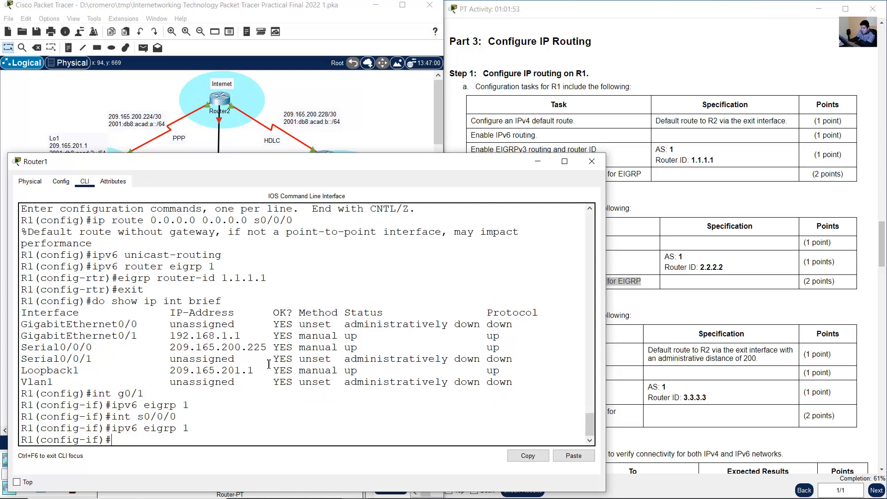
# - Enable EIGRP for IPv6 with AS 1 on R1's interface lo1 and return to global configuration mode
pyautogui.press('Up')
pyautogui.press('Up')
pyautogui.press('BackSpace')
pyautogui.press('BackSpace')
pyautogui.press('BackSpace')
pyautogui.press('BackSpace')
pyautogui.press('BackSpace')
pyautogui.write('lo1')
pyautogui.press('Return')
pyautogui.press('Up')
pyautogui.press('Up')
pyautogui.press('Return')
pyautogui.write('exit')
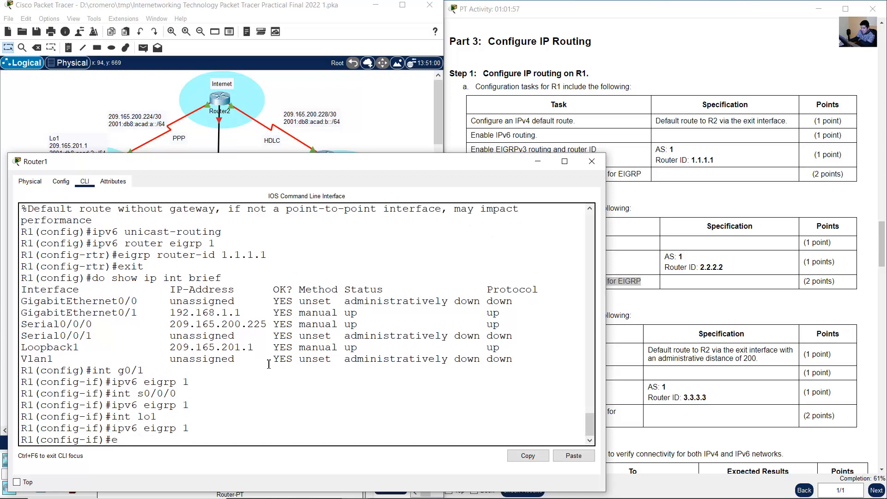
pyautogui.press('Return')
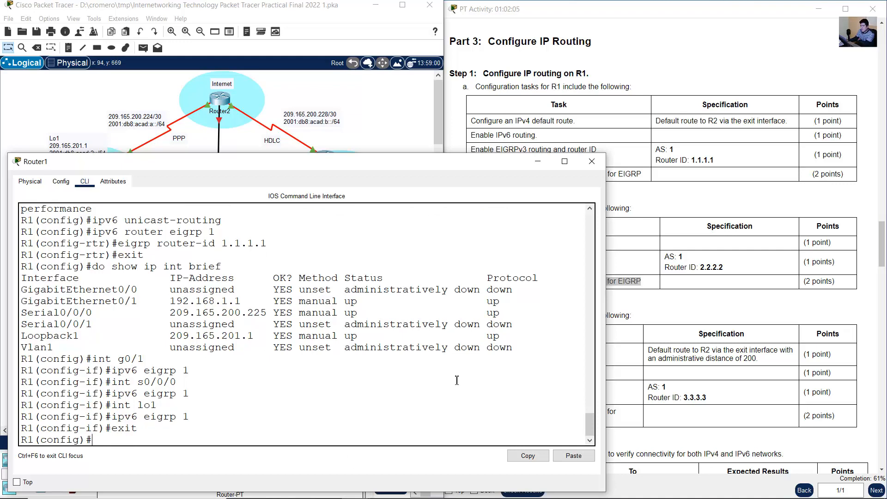
# - Review the Step 2 routing tasks for R2 in the activity instructions and bring up Router2's command line
pyautogui.click(664, 291)
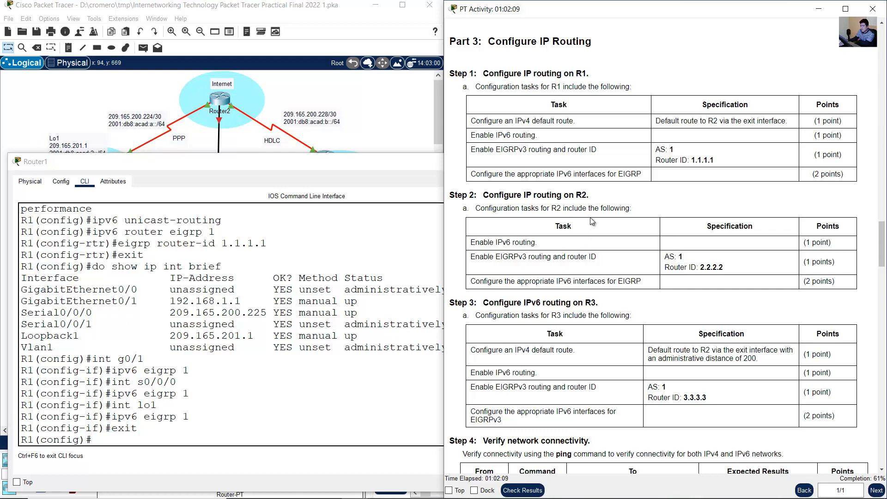
pyautogui.moveTo(497, 175); pyautogui.dragTo(641, 178)
pyautogui.click(588, 189)
pyautogui.moveTo(502, 195); pyautogui.dragTo(646, 283)
pyautogui.click(646, 283)
pyautogui.click(297, 93)
pyautogui.click(220, 98)
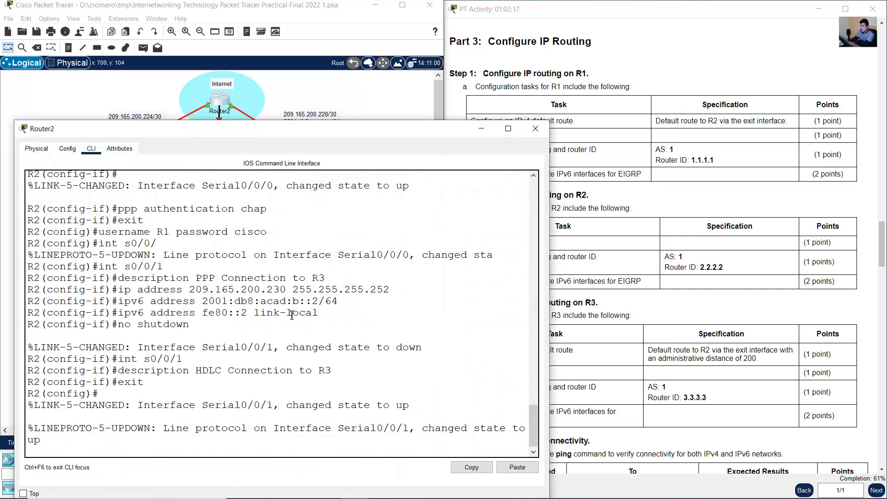
pyautogui.press('Return')
# - Enable IPv6 unicast routing on R2, following the first Step 2 task in the instructions
pyautogui.click(571, 244)
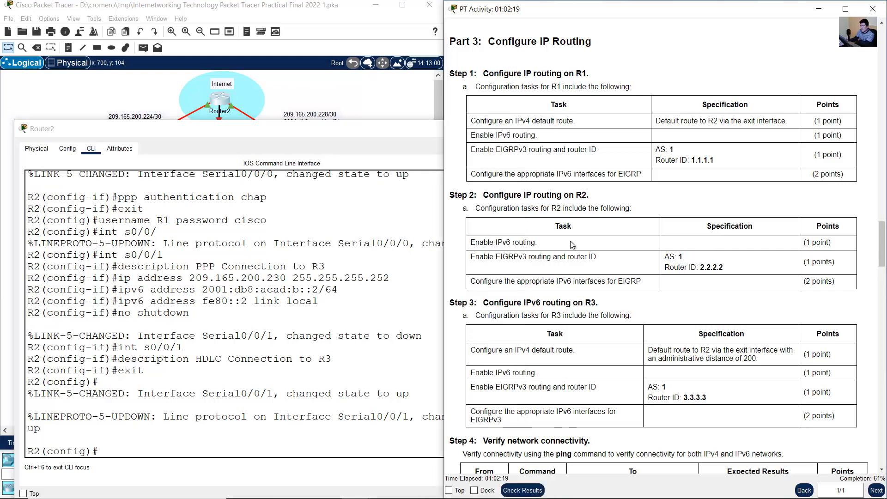
pyautogui.moveTo(475, 242); pyautogui.dragTo(571, 242)
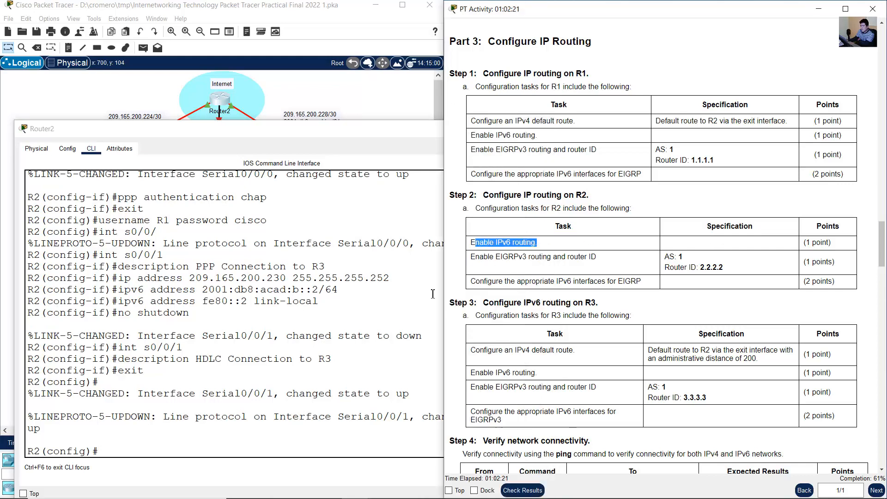
pyautogui.click(432, 293)
pyautogui.write('ipv6')
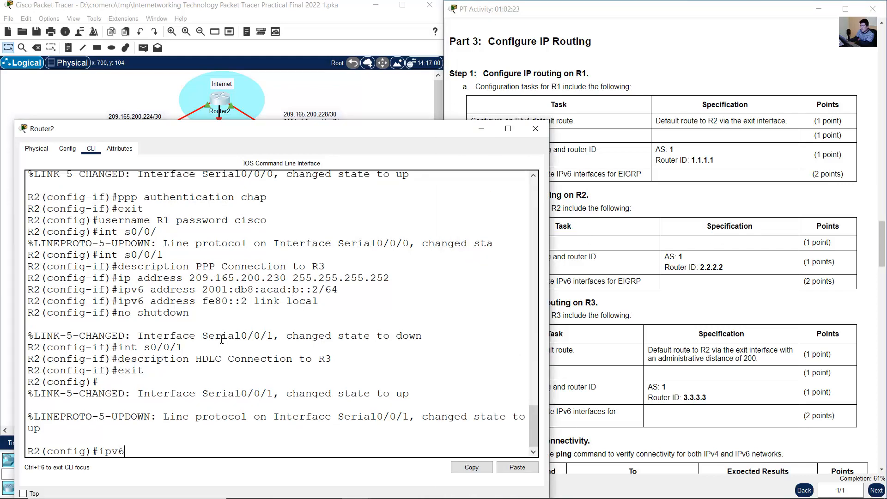
pyautogui.write(' unicast-routing')
pyautogui.press('Return')
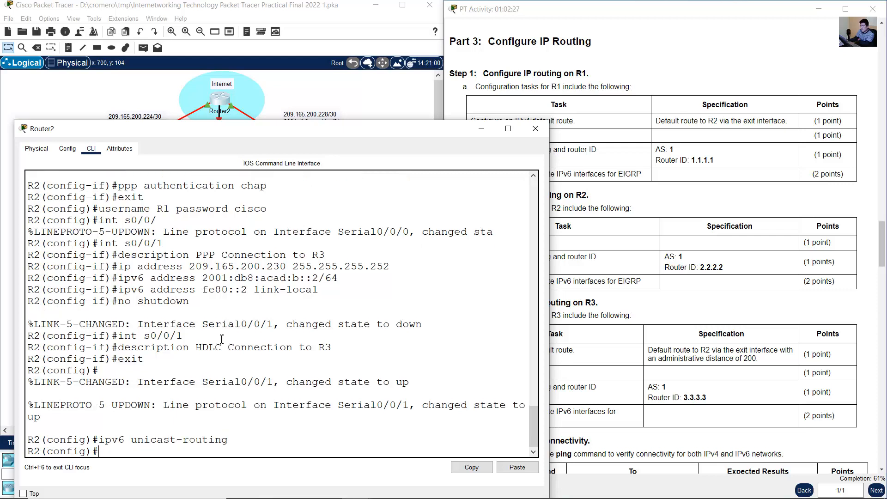
# - Check R2's EIGRPv3 specification in the instructions and start the IPv6 EIGRP process with AS 1 on R2
pyautogui.click(656, 253)
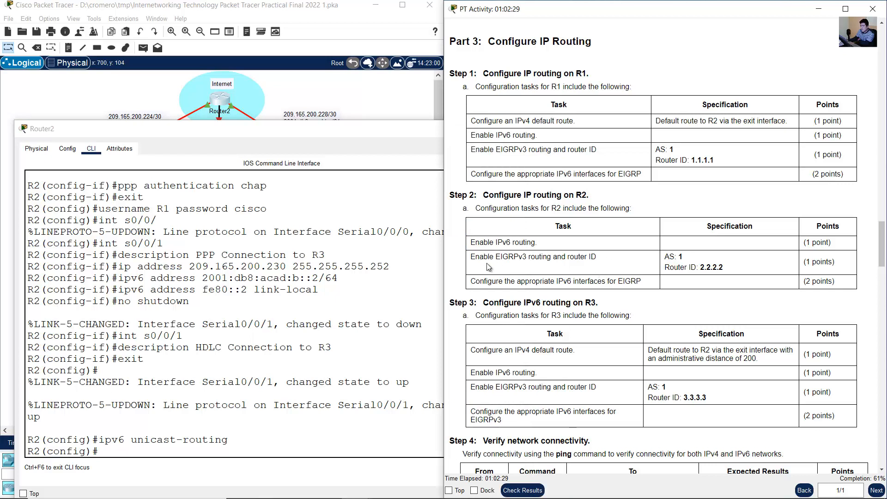
pyautogui.moveTo(476, 256); pyautogui.dragTo(736, 271)
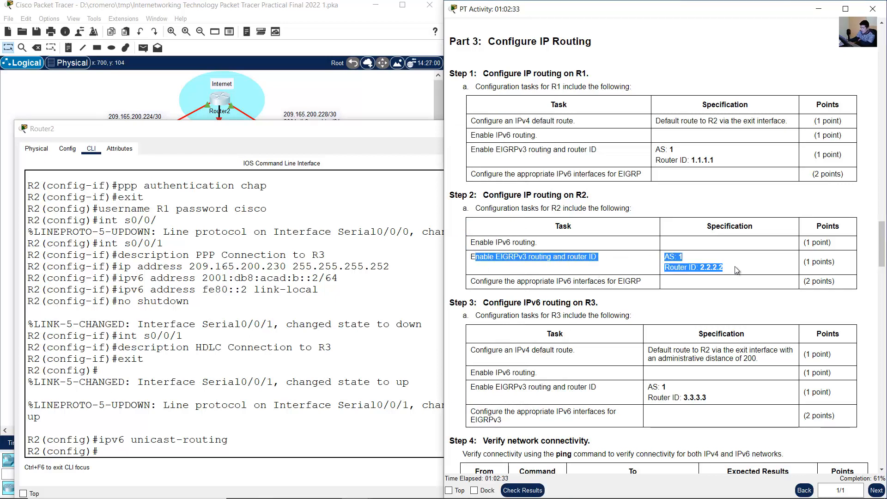
pyautogui.click(300, 344)
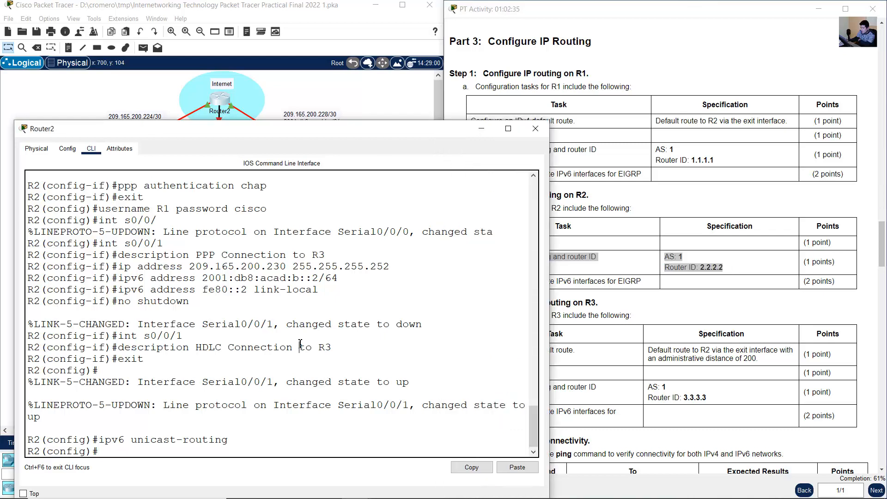
pyautogui.write('ipv6 router eigrp 1')
pyautogui.press('Return')
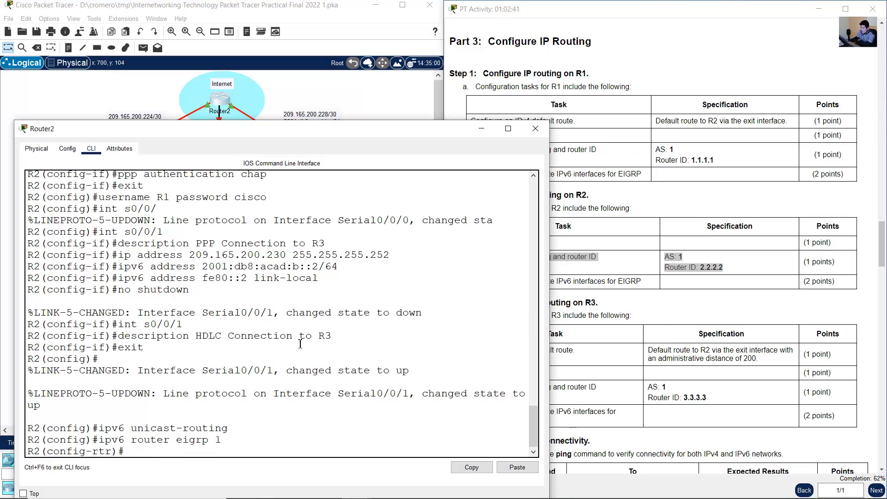
# - Set R2's EIGRP router ID to 2.2.2.2 and return to global configuration mode
pyautogui.write('eigrp router-id 2.2.2.2')
pyautogui.press('Return')
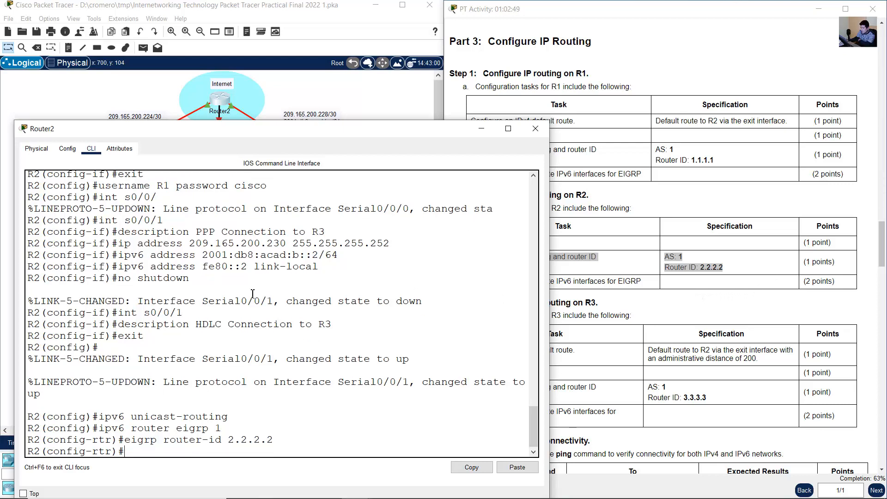
pyautogui.write('exit')
pyautogui.press('Return')
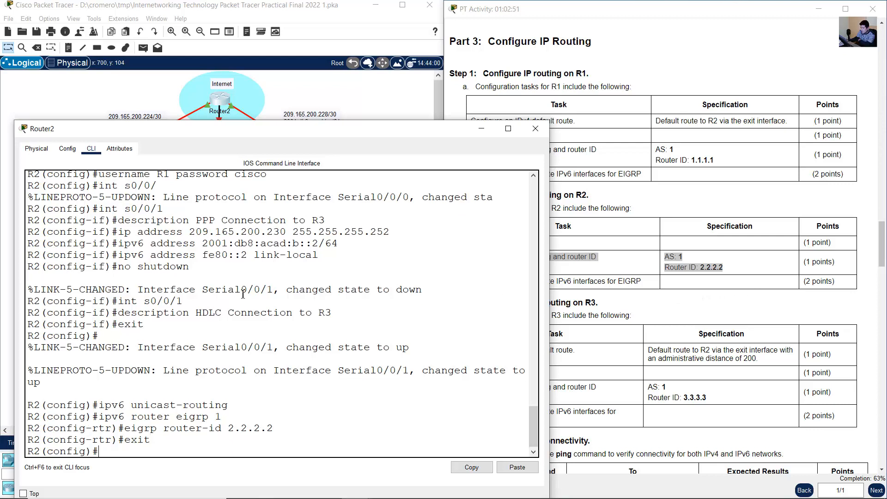
# - Display R2's brief IP interface summary and examine the entries for Serial0/0/0 and Serial0/0/1
pyautogui.click(652, 300)
pyautogui.moveTo(491, 281); pyautogui.dragTo(651, 285)
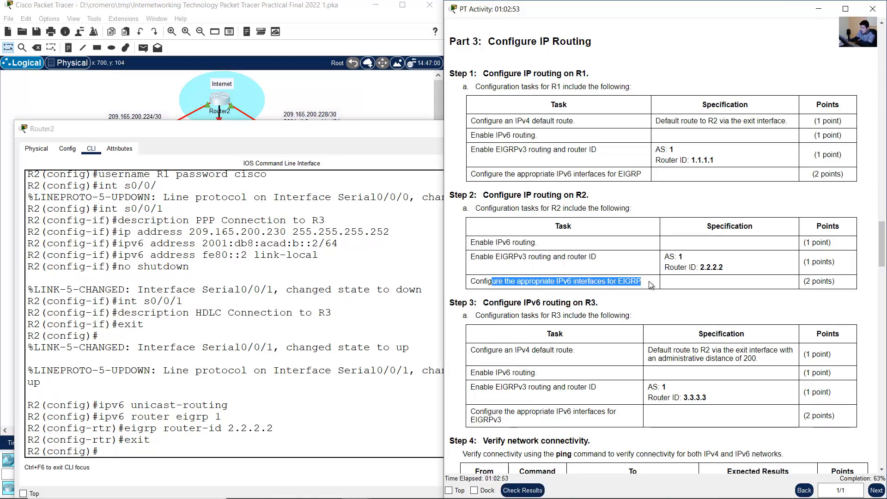
pyautogui.click(294, 94)
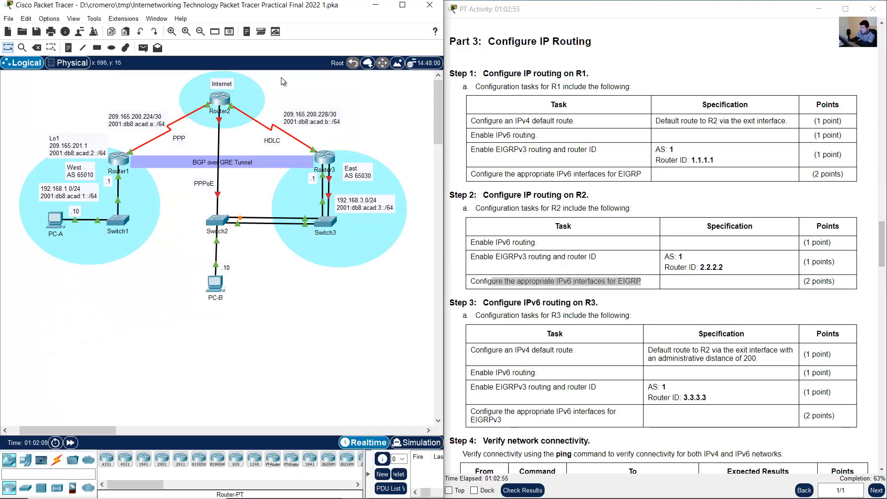
pyautogui.click(216, 99)
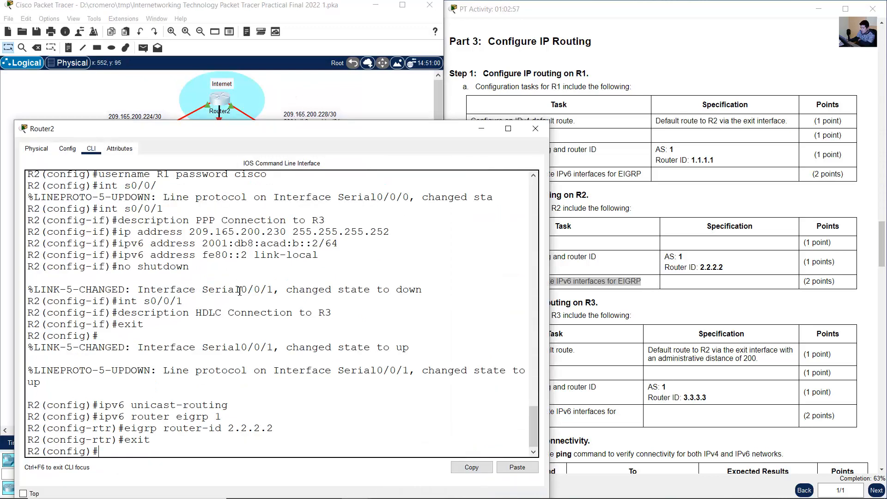
pyautogui.write('do show ip int brief')
pyautogui.press('Return')
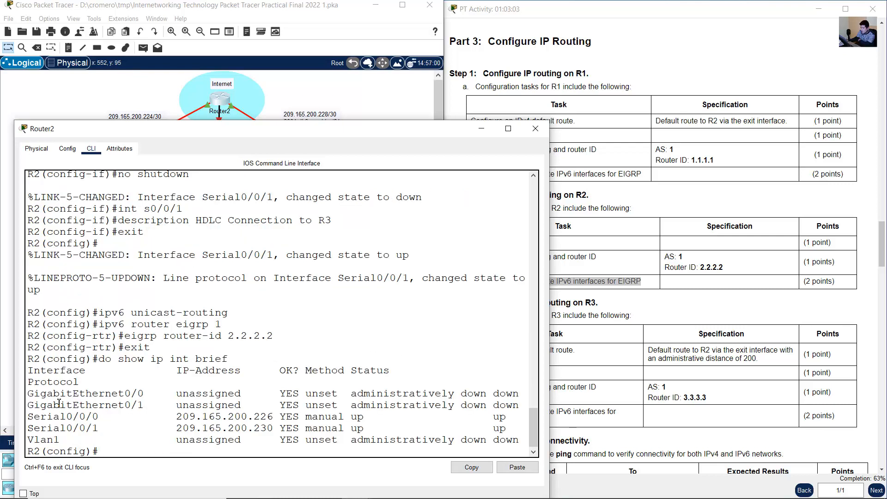
pyautogui.moveTo(39, 422); pyautogui.dragTo(203, 428)
# - Enable EIGRP for IPv6 with AS 1 on R2's interface s0/0/0
pyautogui.write('int s0/0/0')
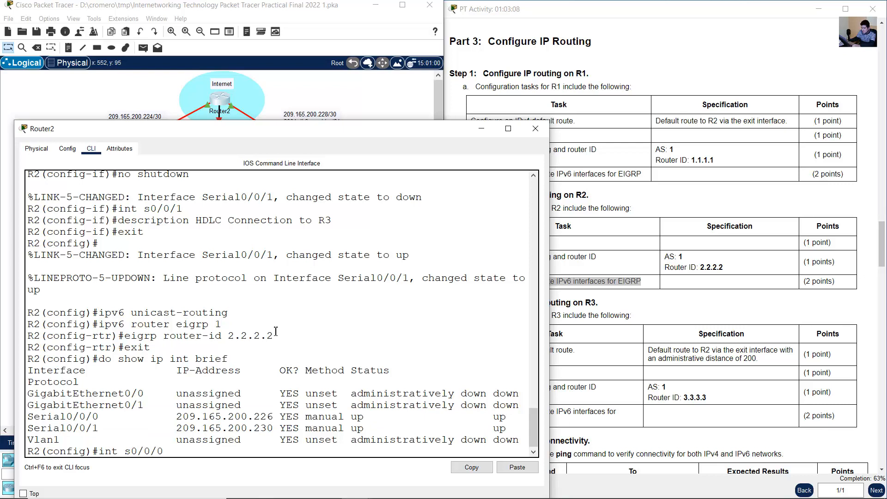
pyautogui.press('Return')
pyautogui.write('ipv6')
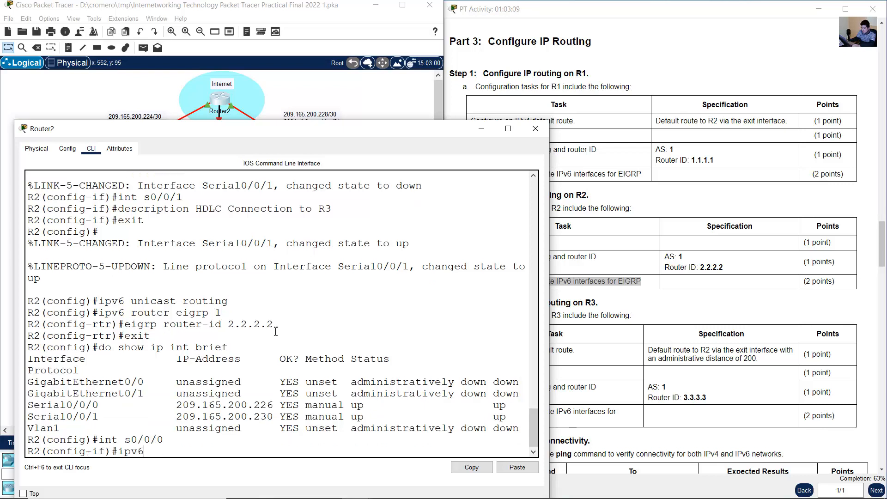
pyautogui.write(' eigrp 1')
pyautogui.press('Return')
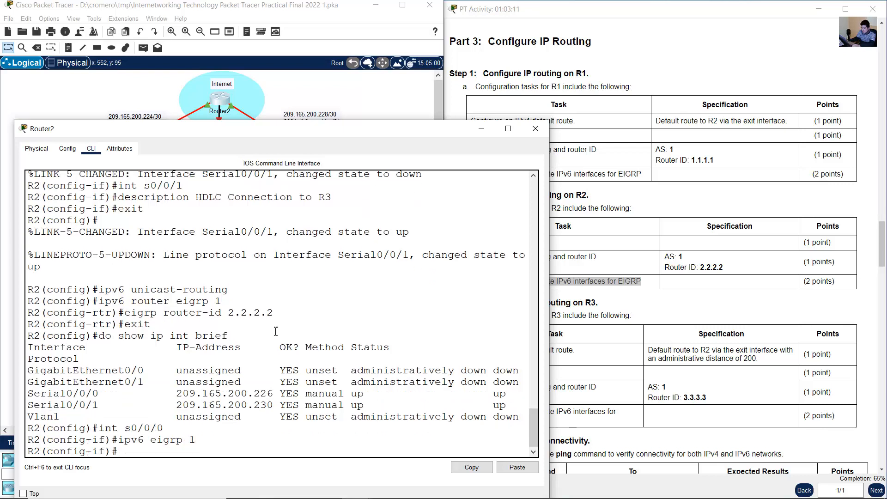
# - Enable EIGRP for IPv6 with AS 1 on R2's interface s0/0/1 and return to global configuration mode
pyautogui.write('int s0/0/1')
pyautogui.press('Return')
pyautogui.write('ipv6 eigrp 1')
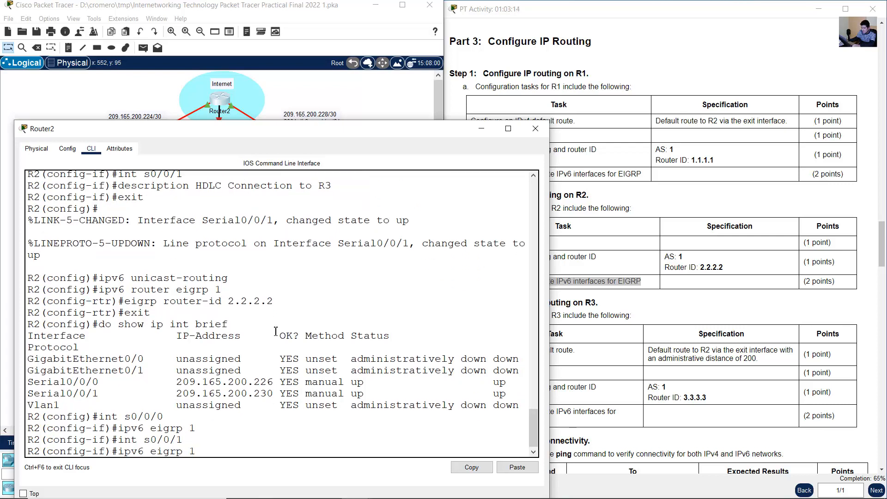
pyautogui.press('Return')
pyautogui.write('exit')
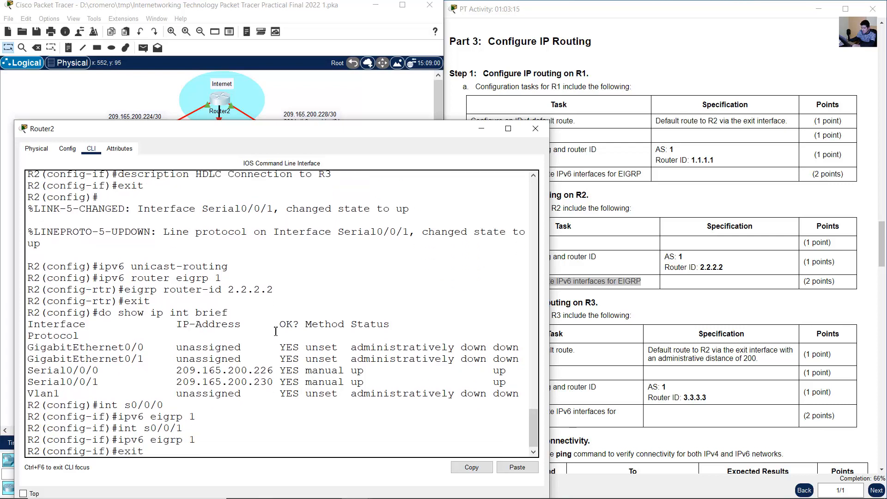
pyautogui.press('Return')
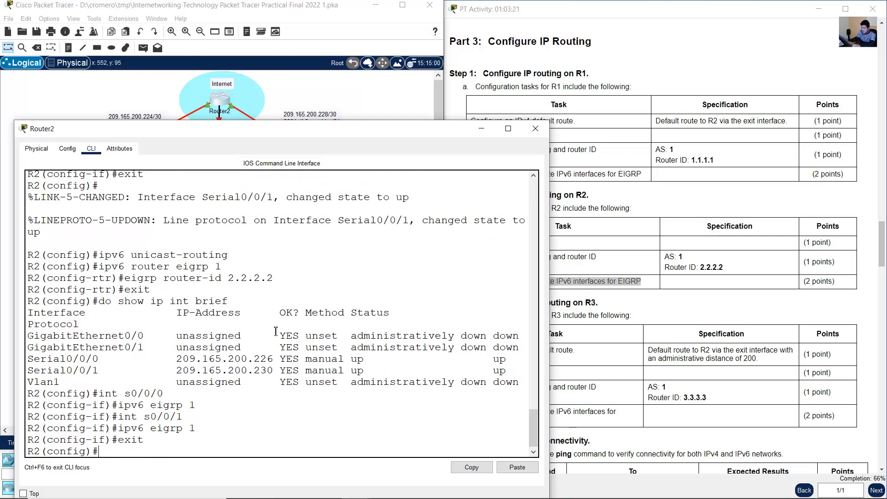
# - Review the Step 3 routing tasks for R3 in the activity instructions and bring up Router3's command line
pyautogui.click(560, 265)
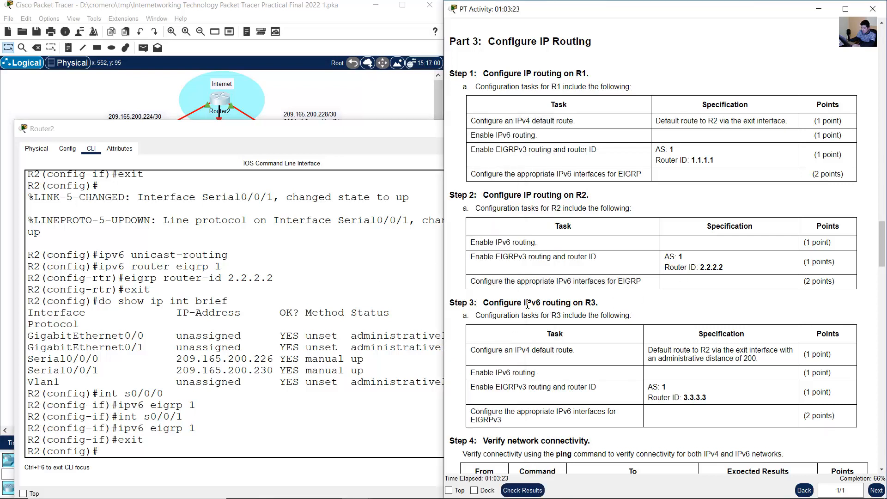
pyautogui.moveTo(503, 304); pyautogui.dragTo(661, 415)
pyautogui.click(708, 394)
pyautogui.scroll(-1, 717, 376)
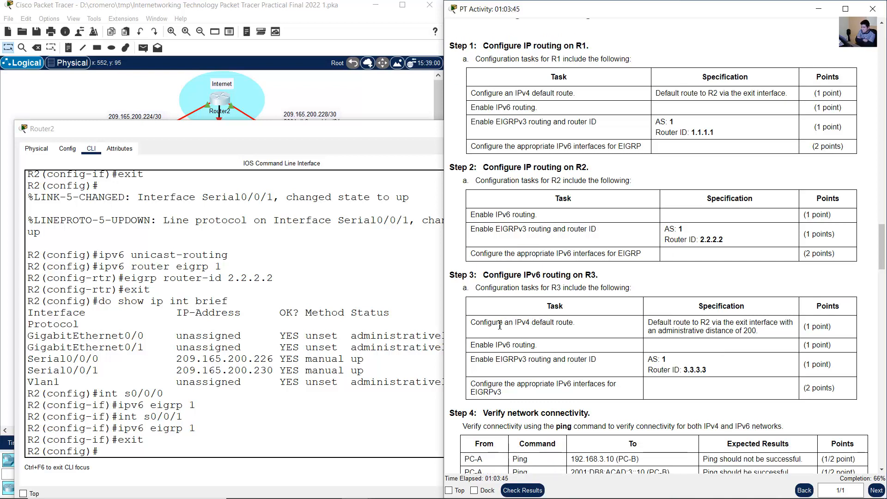
pyautogui.moveTo(478, 324); pyautogui.dragTo(574, 322)
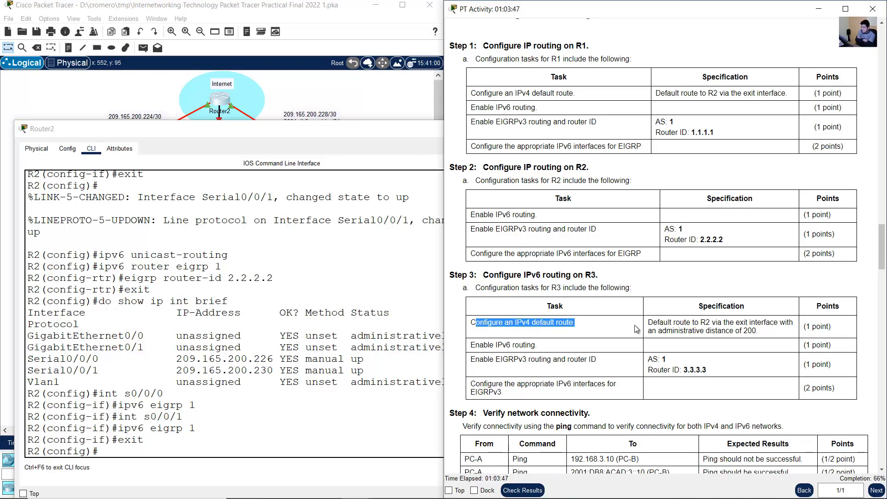
pyautogui.click(323, 16)
pyautogui.click(326, 163)
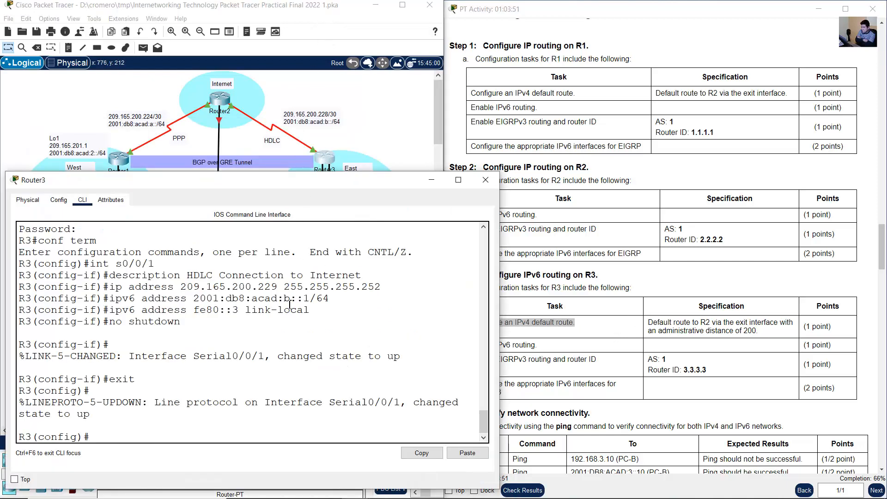
# - Configure an IPv4 default route on R3 through exit interface s0/0/1 with an administrative distance of 200
pyautogui.write('ip route 0.0.0.0 0.0.0.0')
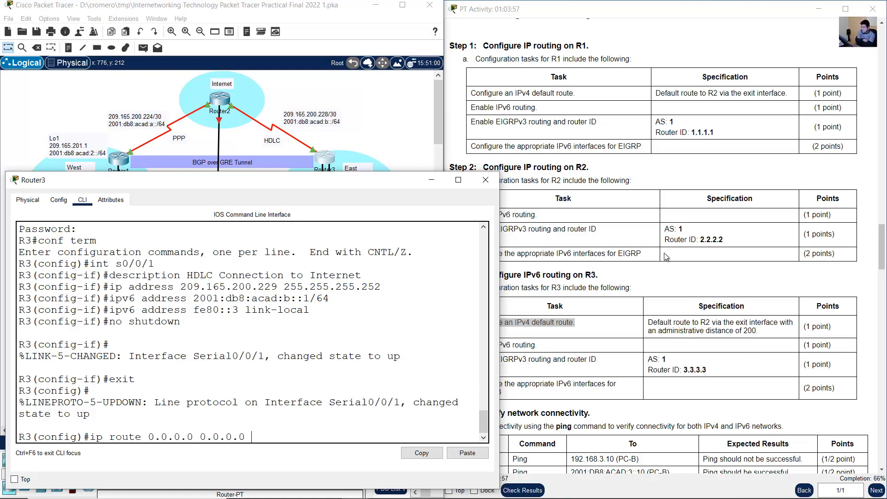
pyautogui.click(652, 322)
pyautogui.moveTo(652, 321); pyautogui.dragTo(778, 324)
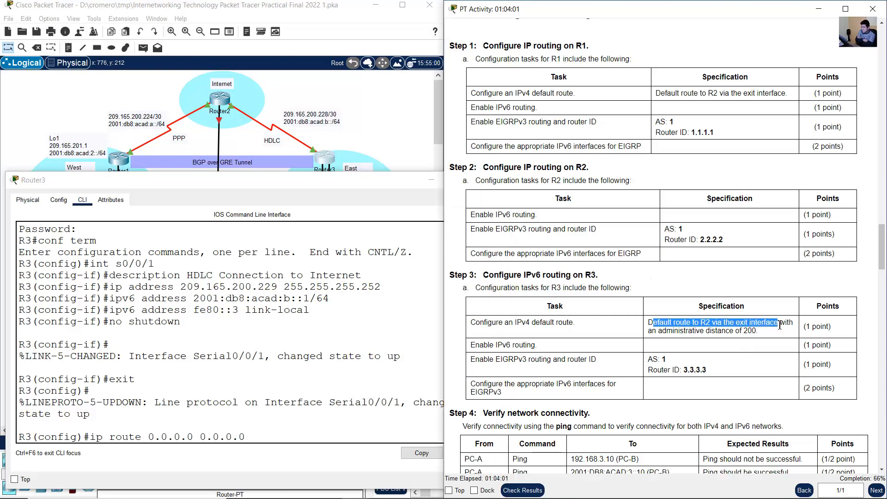
pyautogui.click(370, 131)
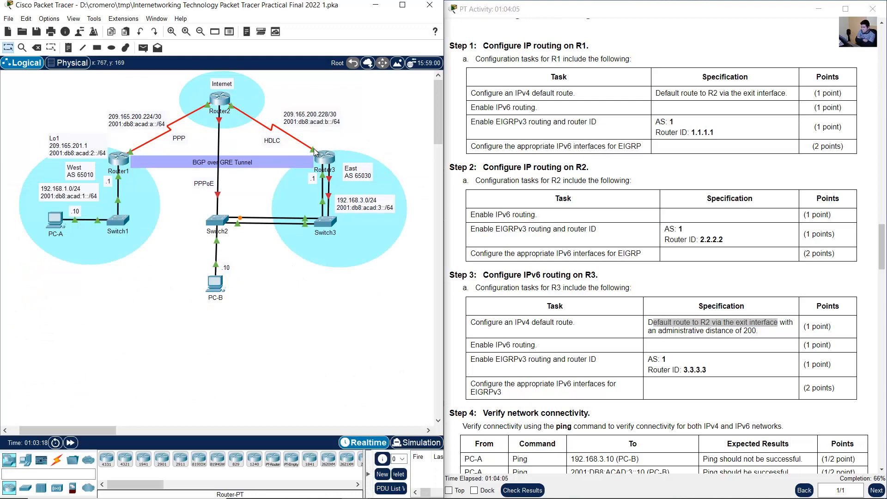
pyautogui.click(326, 156)
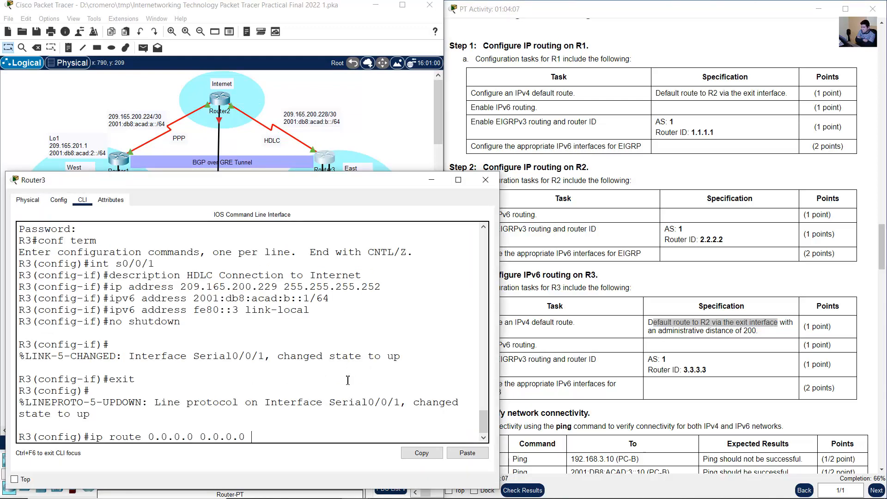
pyautogui.write('s0/0/1')
pyautogui.moveTo(672, 330); pyautogui.dragTo(766, 332)
pyautogui.click(314, 438)
pyautogui.write('200')
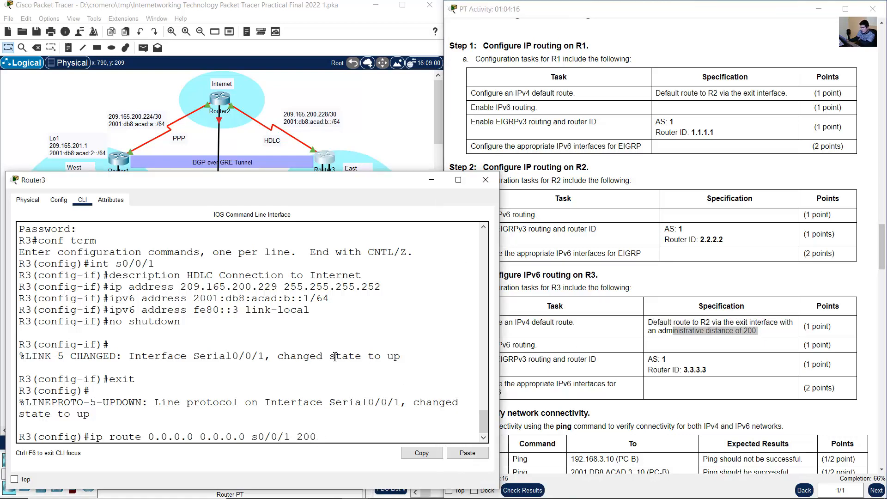
pyautogui.press('Return')
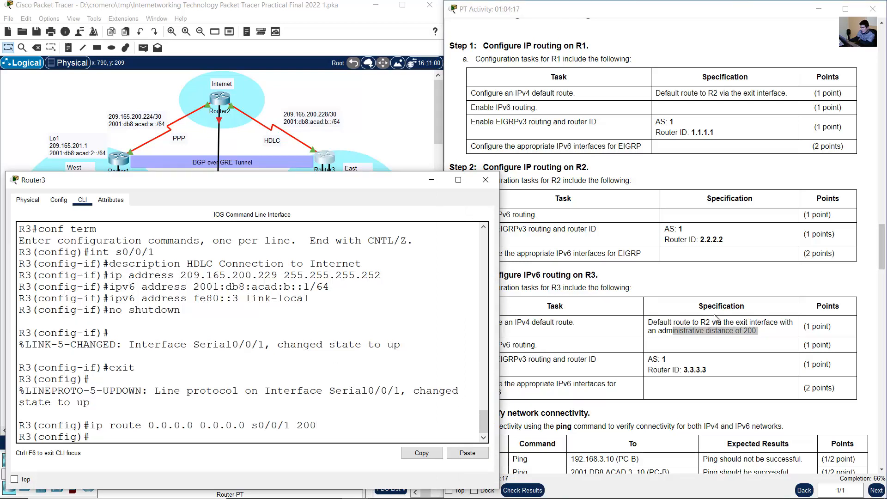
# - Enable IPv6 unicast routing on R3, following the next Step 3 task in the instructions
pyautogui.click(499, 341)
pyautogui.tripleClick(513, 348)
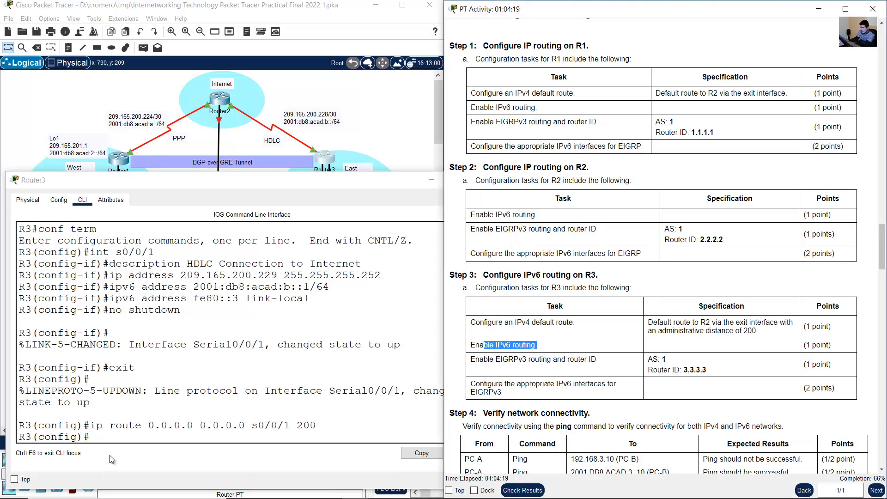
pyautogui.click(151, 413)
pyautogui.write('ipv6 unica')
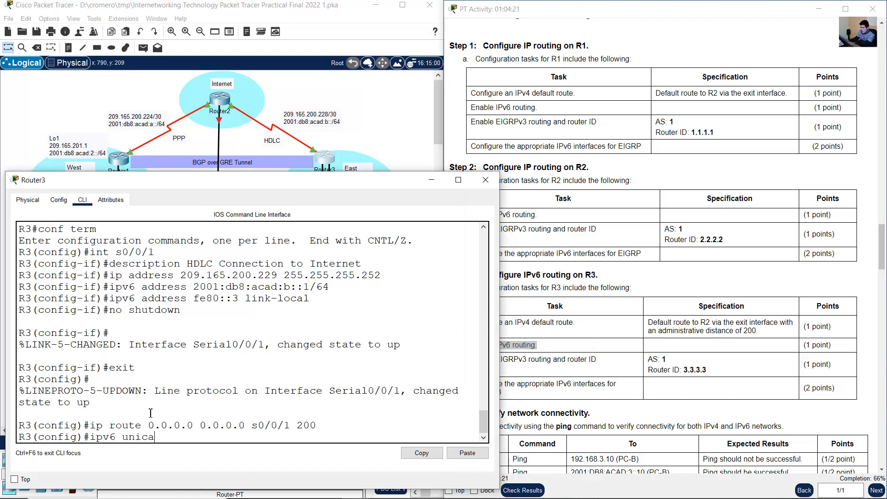
pyautogui.write('st-routing')
pyautogui.press('Return')
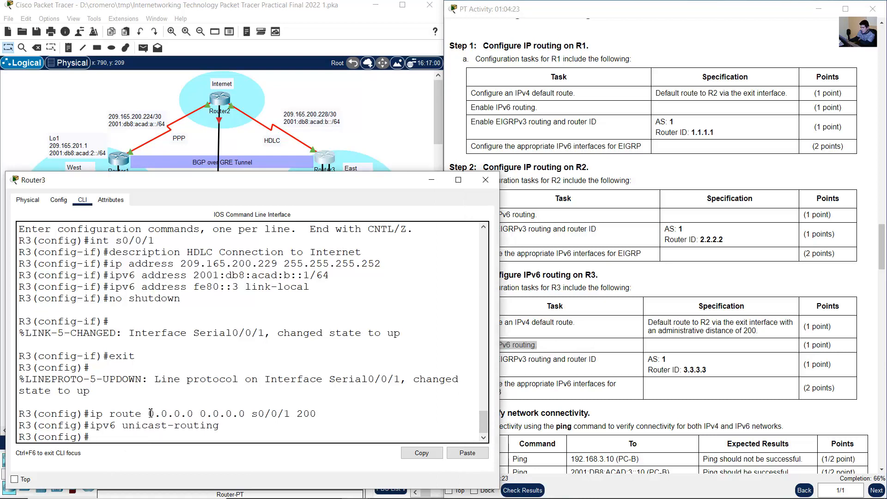
# - Following the EIGRPv3 task for R3, try to enable EIGRP for IPv6 with AS 1 using ipv6 eigrp 1 in global configuration mode
pyautogui.click(501, 360)
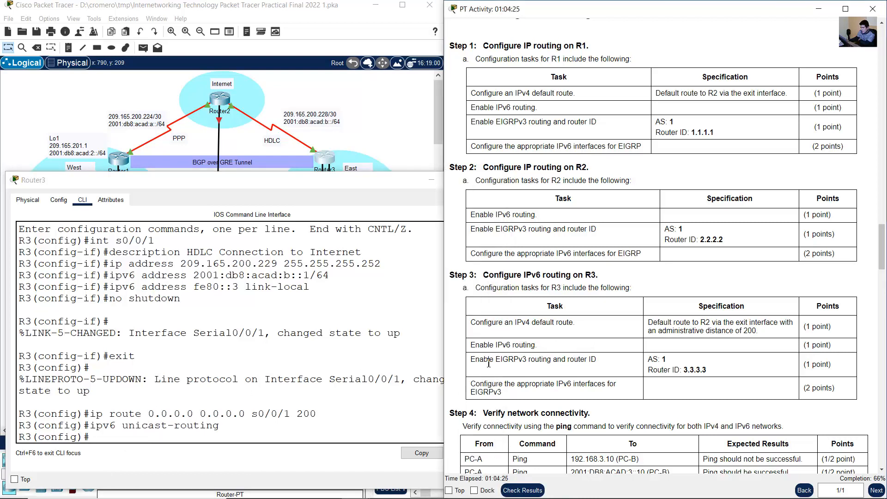
pyautogui.moveTo(483, 359); pyautogui.dragTo(727, 377)
pyautogui.click(319, 373)
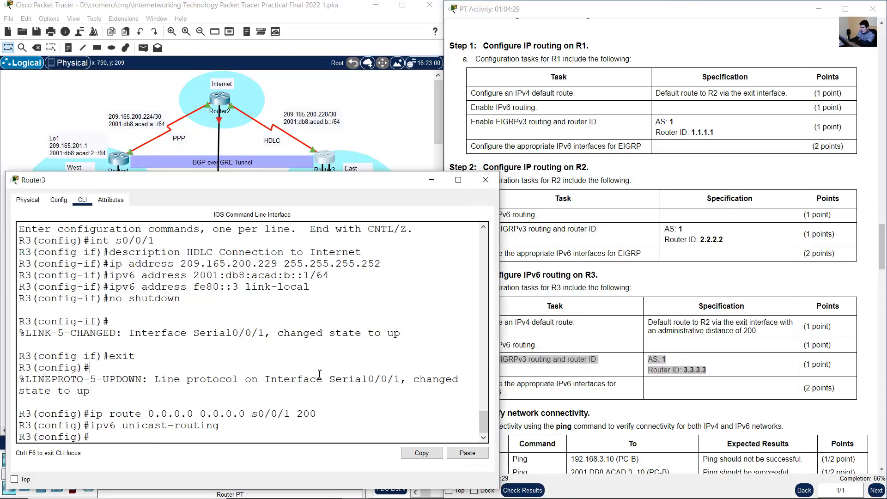
pyautogui.write('ipv6 eigrp 1')
pyautogui.press('Return')
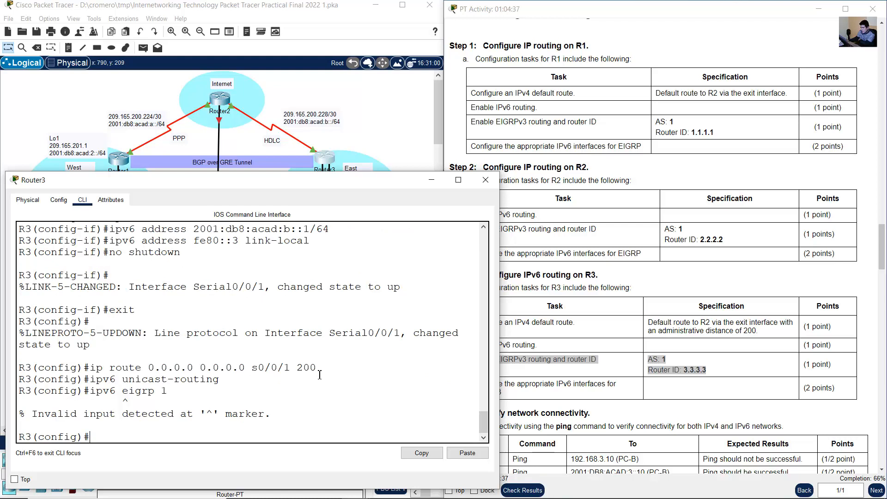
# - Start the IPv6 EIGRP routing process with AS 1 on R3, correcting the command to ipv6 router eigrp 1
pyautogui.press('Up')
pyautogui.press('Left')
pyautogui.press('Left')
pyautogui.press('Left')
pyautogui.press('Left')
pyautogui.press('Left')
pyautogui.press('Left')
pyautogui.press('Left')
pyautogui.write('router')
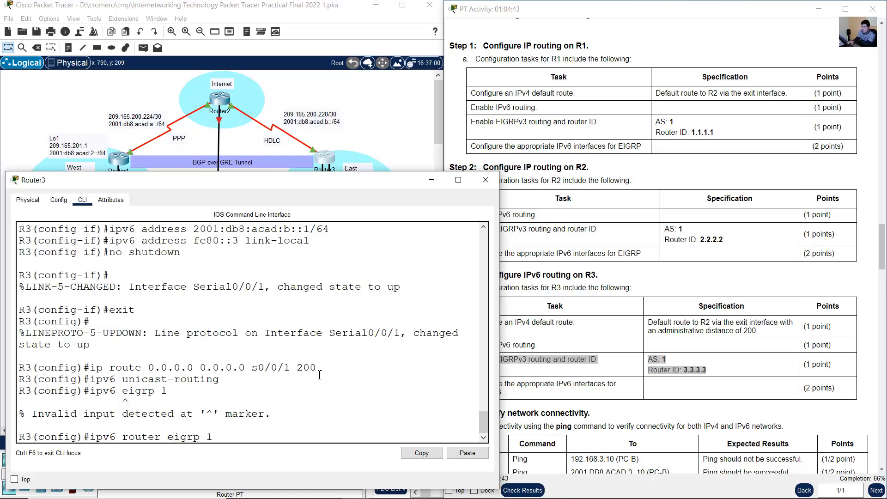
pyautogui.press('Return')
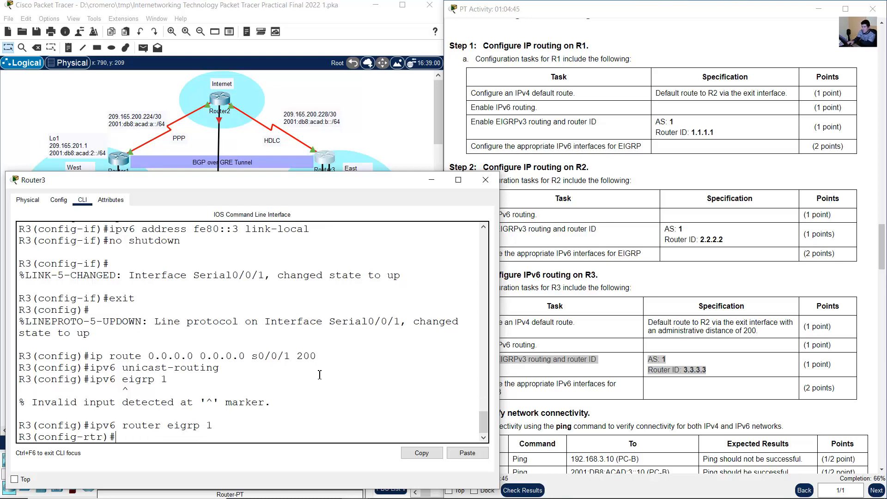
# - Set R3's EIGRP router ID to 3.3.3.3 and return to global configuration mode
pyautogui.write('eigrp router-id 3.3.3.3')
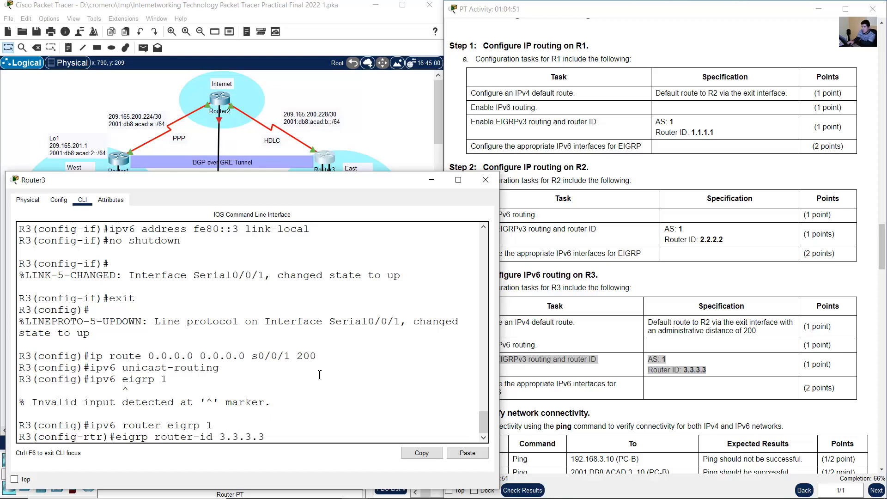
pyautogui.press('Return')
pyautogui.write('exit')
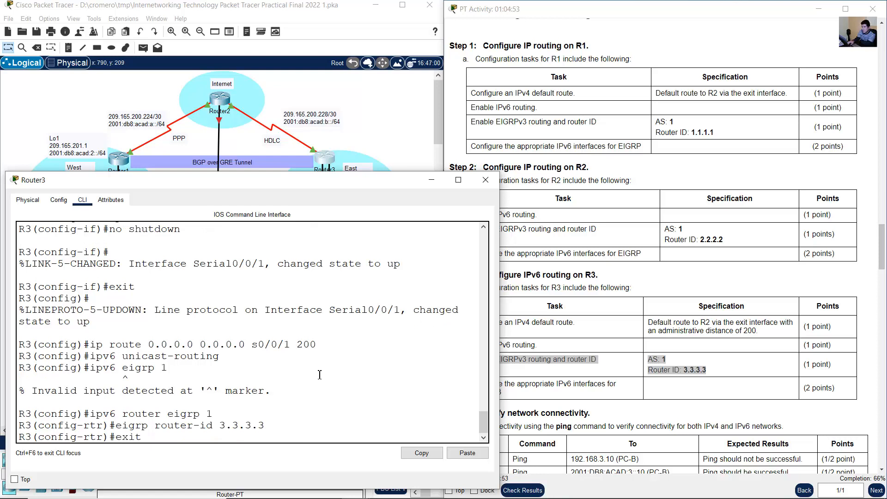
pyautogui.press('Return')
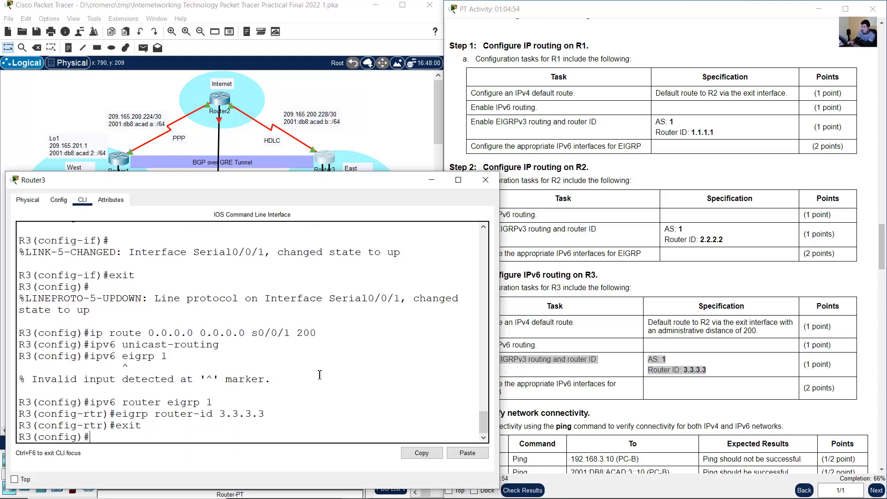
# - Check the Step 3 interface task and examine R3's brief IP interface summary in a widened Router3 window
pyautogui.click(573, 438)
pyautogui.moveTo(486, 384); pyautogui.dragTo(504, 393)
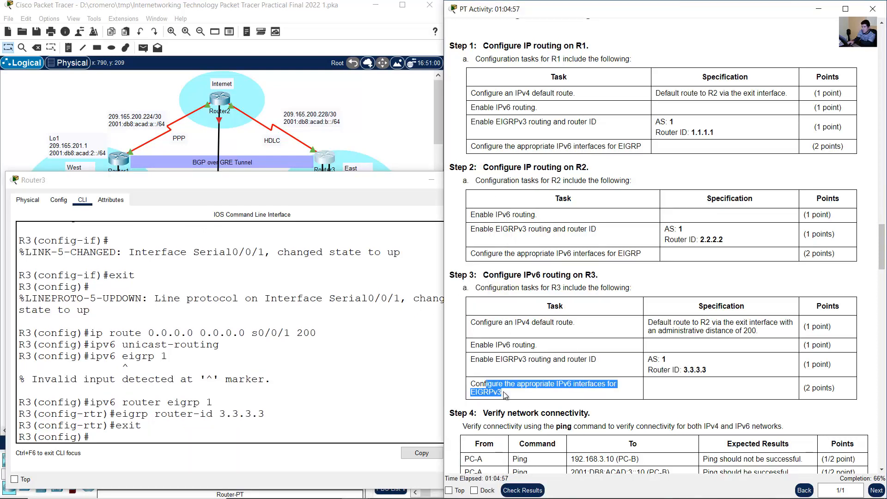
pyautogui.click(264, 362)
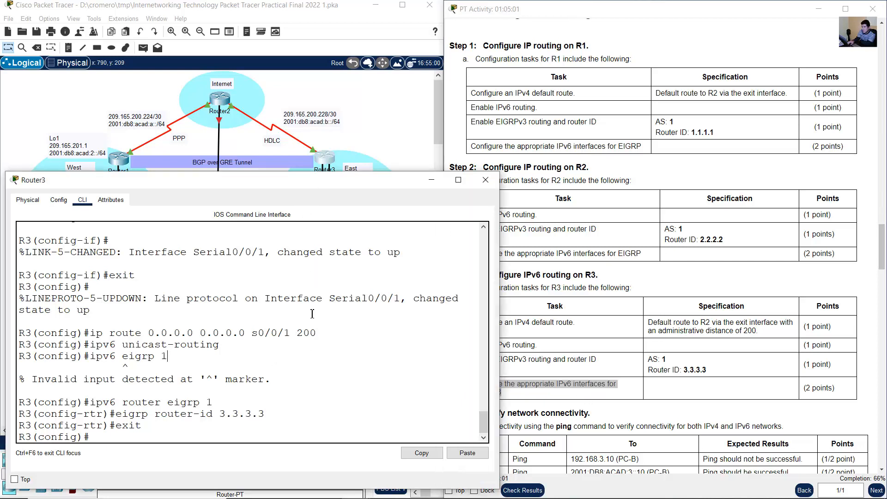
pyautogui.click(646, 364)
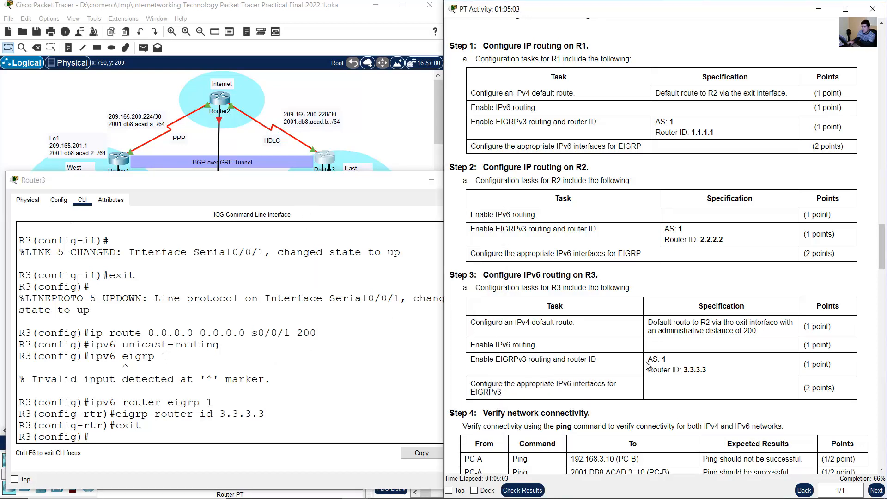
pyautogui.click(269, 384)
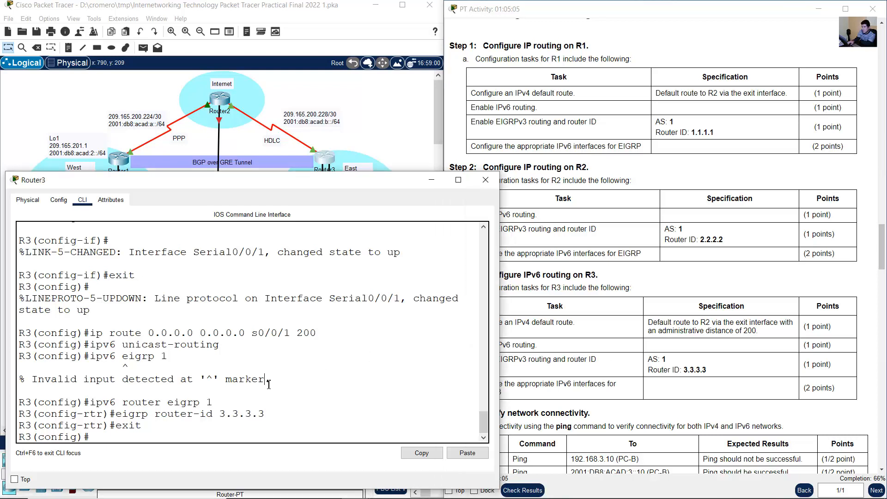
pyautogui.write('do show ip int brief')
pyautogui.press('Return')
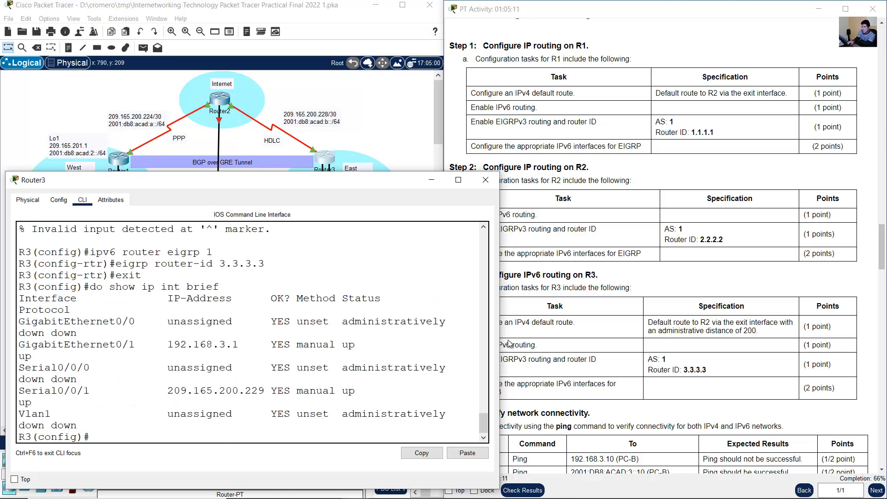
pyautogui.moveTo(500, 339); pyautogui.dragTo(559, 336)
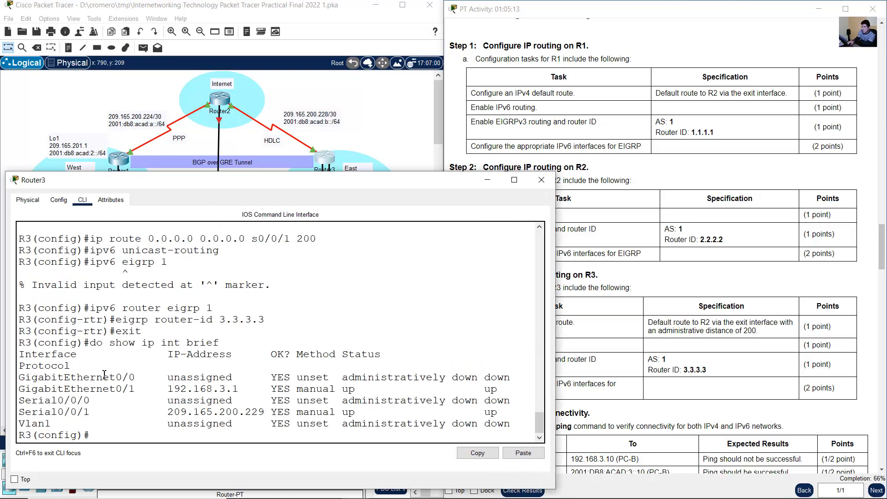
pyautogui.moveTo(52, 391); pyautogui.dragTo(140, 392)
pyautogui.moveTo(51, 411); pyautogui.dragTo(105, 411)
pyautogui.click(199, 413)
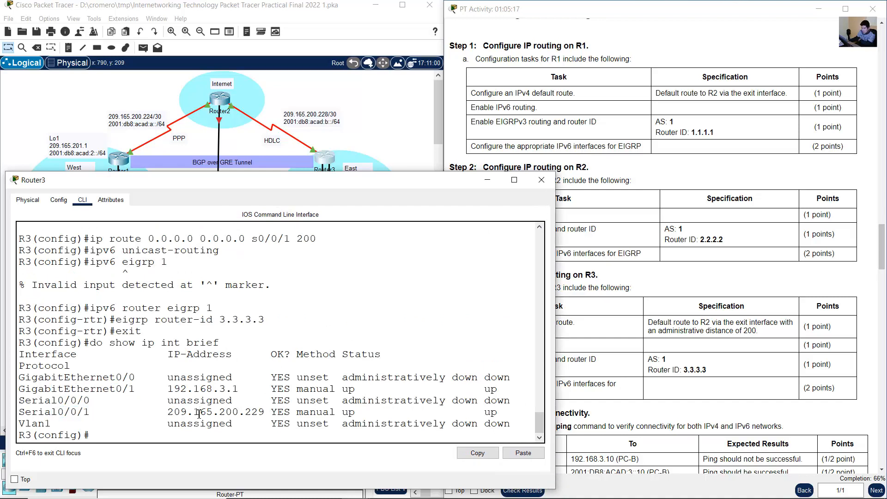
# - Enable EIGRP for IPv6 with AS 1 on R3's interface g0/1
pyautogui.write('int g0/1')
pyautogui.press('Return')
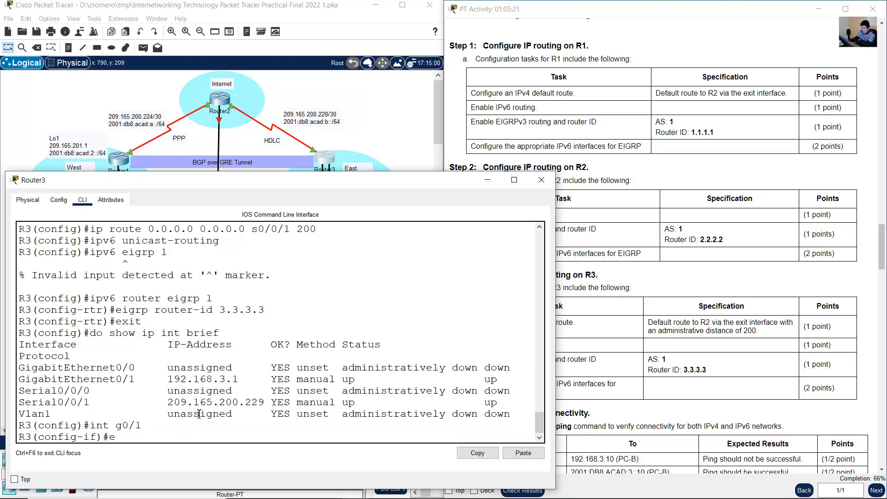
pyautogui.write('ipv6 eigrp 1')
pyautogui.press('Return')
# - Enable EIGRP for IPv6 with AS 1 on R3's interface s0/0/1 and return to global configuration mode
pyautogui.press('Up')
pyautogui.press('Up')
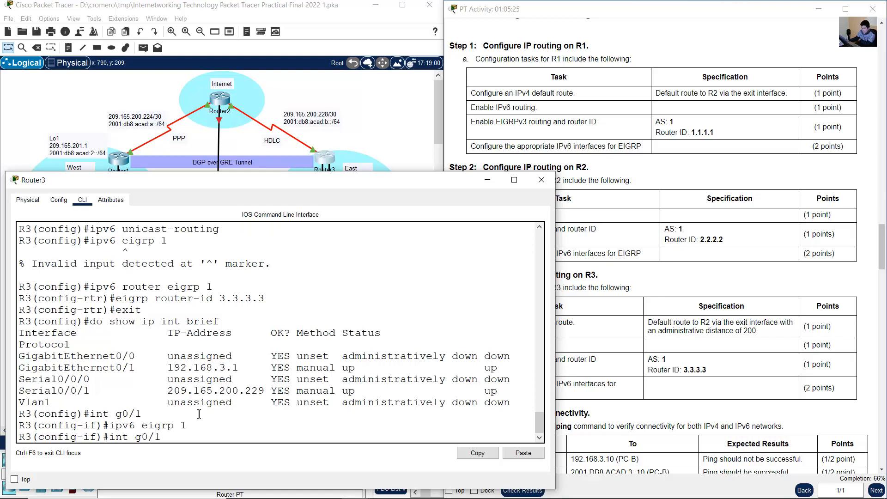
pyautogui.press('BackSpace')
pyautogui.press('BackSpace')
pyautogui.press('BackSpace')
pyautogui.press('BackSpace')
pyautogui.write('s0/0/1')
pyautogui.press('Return')
pyautogui.press('Up')
pyautogui.press('Up')
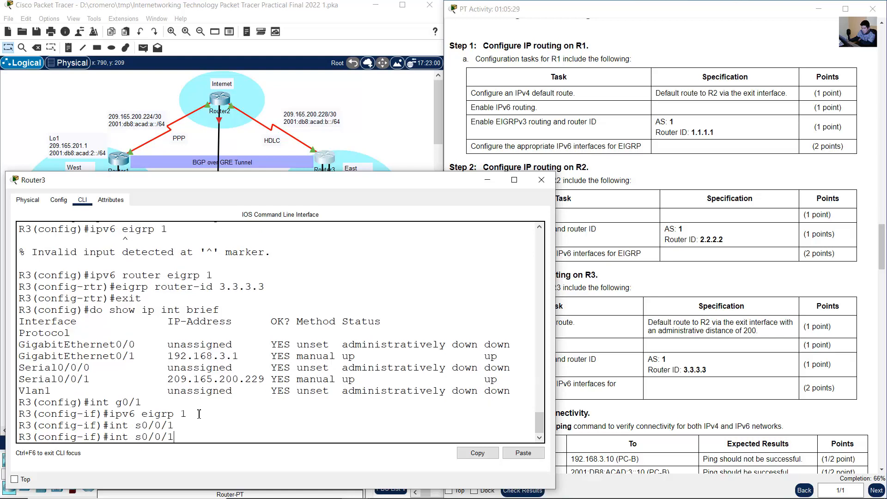
pyautogui.press('Return')
pyautogui.write('exit')
pyautogui.press('Return')
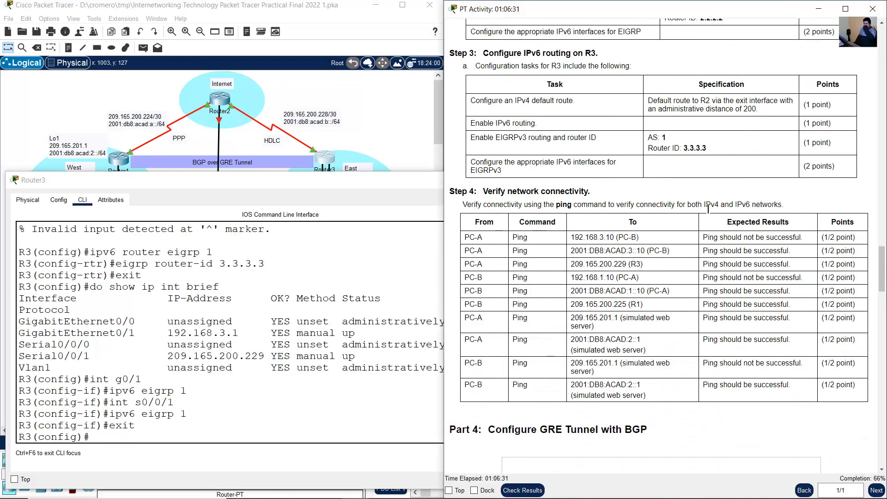
# - Begin the Step 4 connectivity verification by leaving configuration mode on Router1 and examining its IPv6 routing table
pyautogui.moveTo(494, 189); pyautogui.dragTo(615, 196)
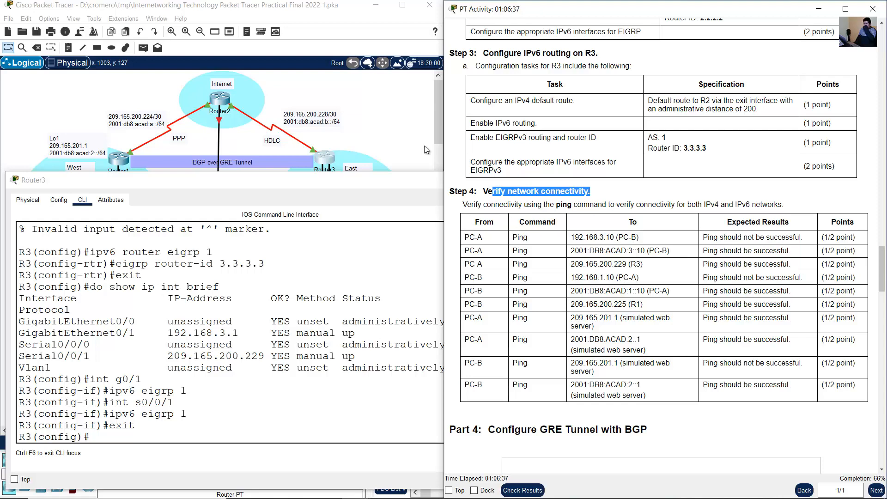
pyautogui.click(387, 129)
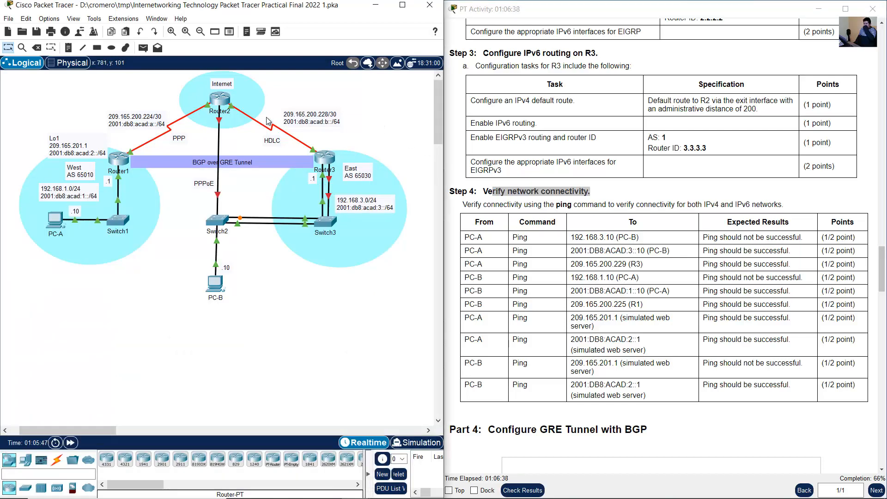
pyautogui.click(119, 159)
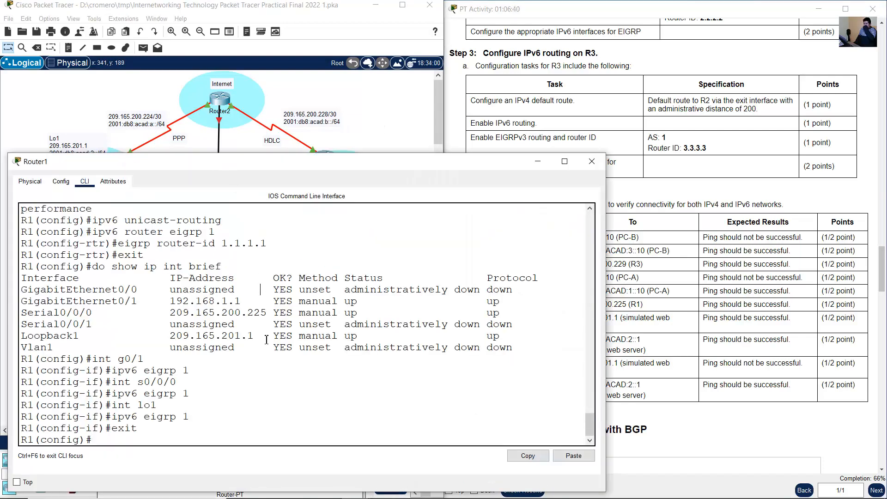
pyautogui.write('end')
pyautogui.press('Return')
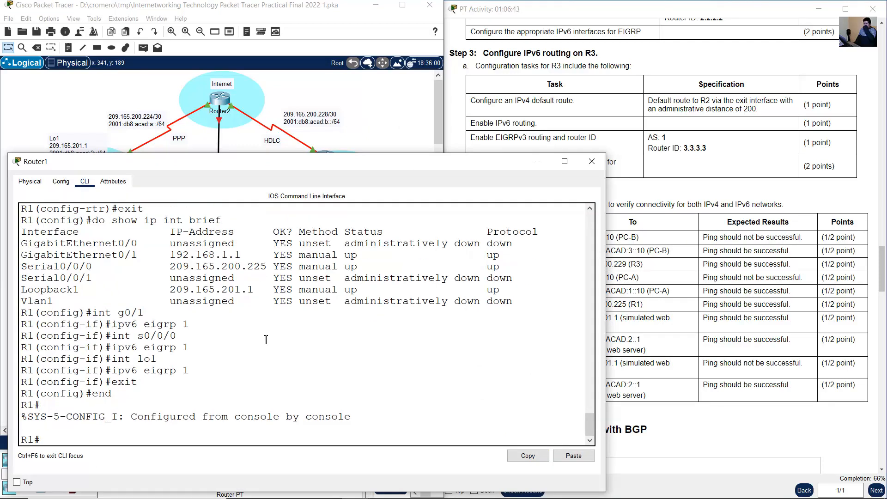
pyautogui.write('show ipv6 rou')
pyautogui.press('Return')
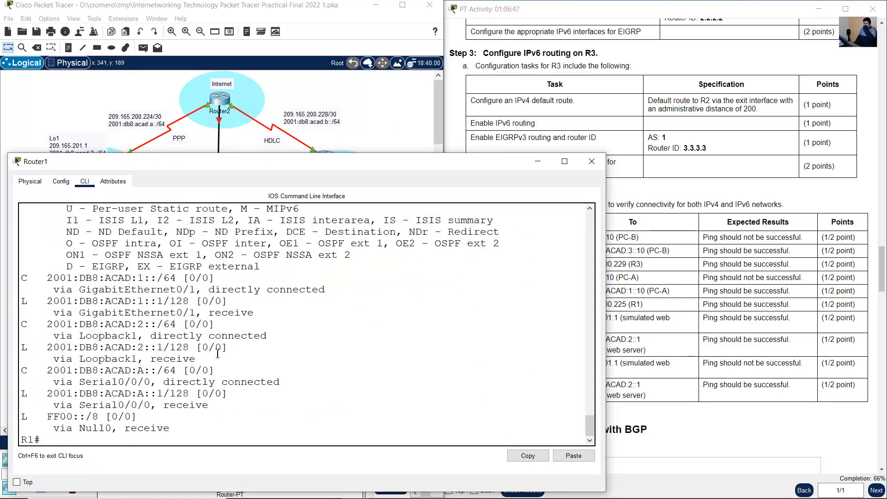
pyautogui.scroll(4, 237, 353)
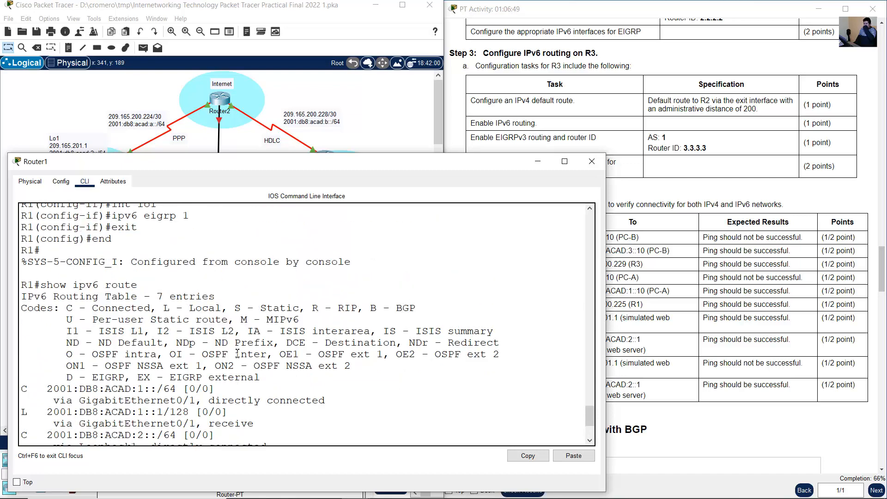
pyautogui.scroll(-4, 238, 353)
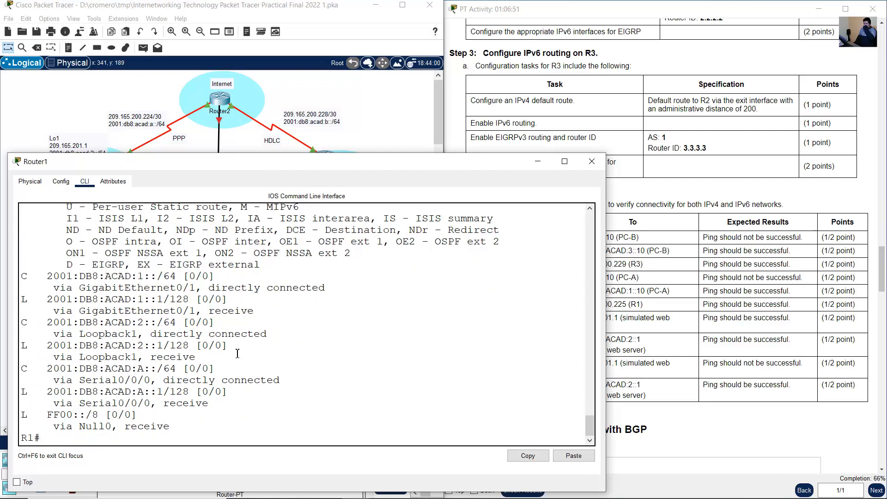
# - Leave configuration mode on Router2 and examine its IPv6 routing table for EIGRP routes
pyautogui.click(249, 90)
pyautogui.click(222, 98)
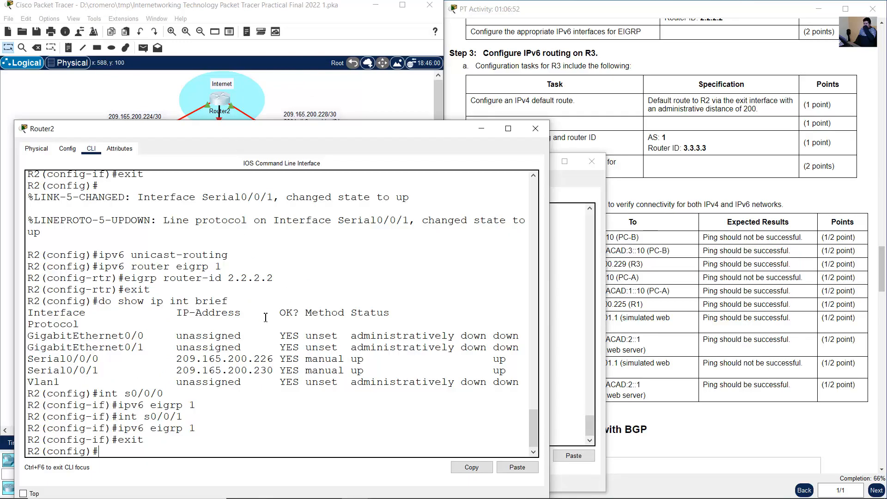
pyautogui.write('end')
pyautogui.press('Return')
pyautogui.write('show ')
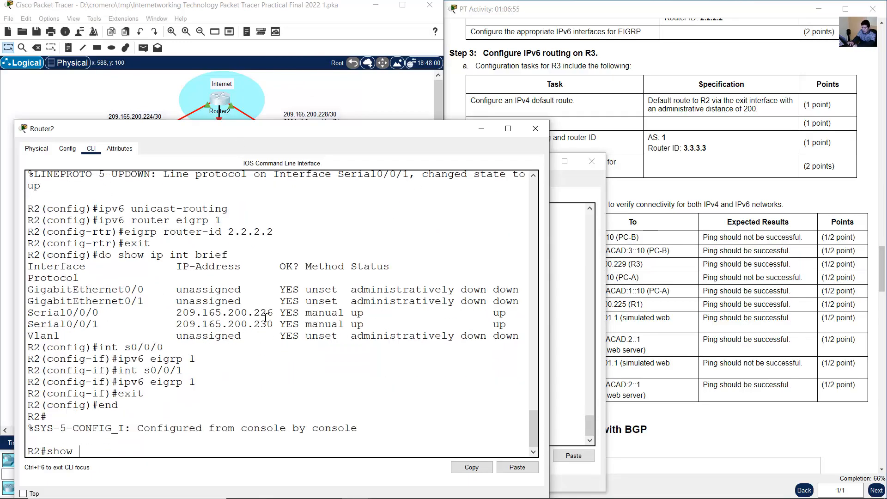
pyautogui.write('ipv6 route')
pyautogui.press('Return')
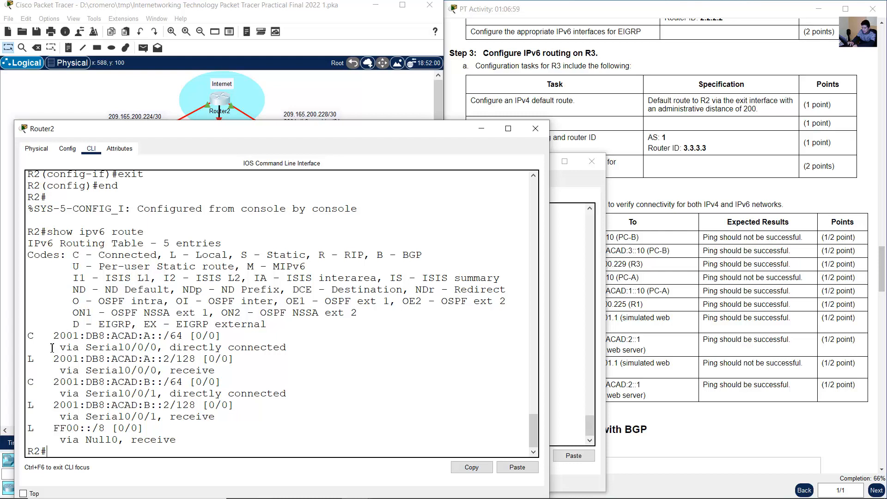
pyautogui.moveTo(27, 334); pyautogui.dragTo(176, 442)
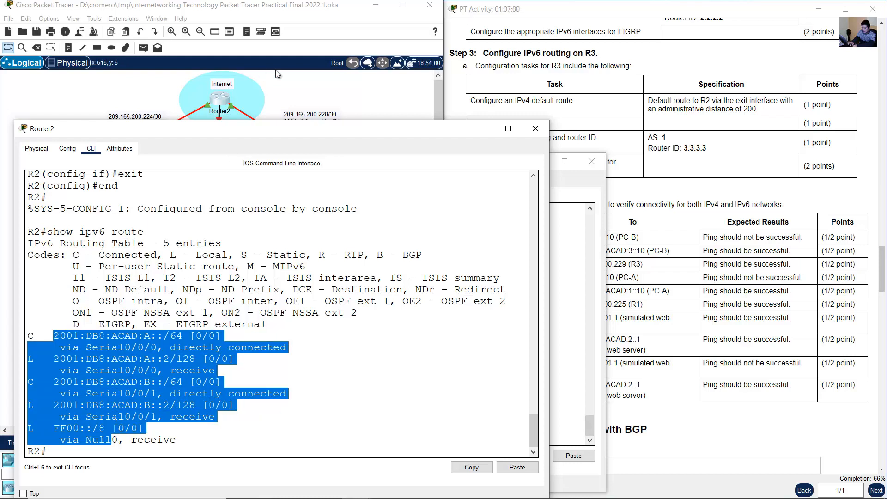
# - Leave configuration mode on Router3 and examine its IPv6 routing table for EIGRP routes
pyautogui.click(300, 83)
pyautogui.click(325, 161)
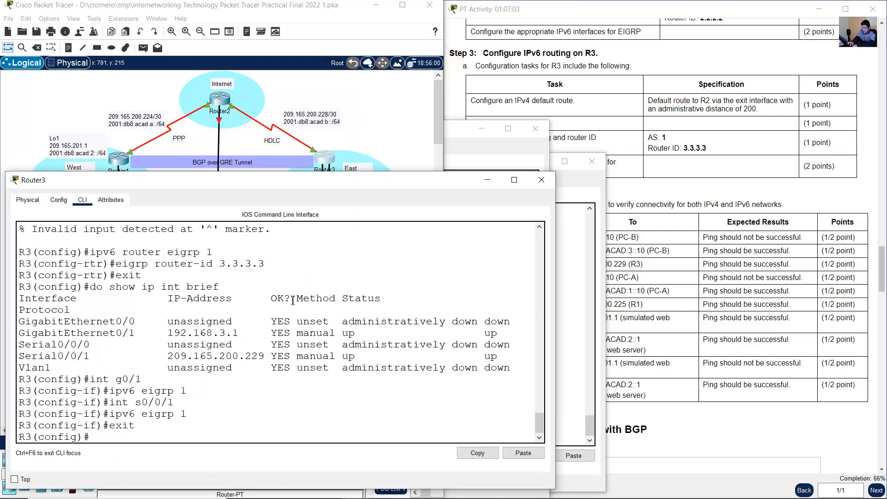
pyautogui.write('end')
pyautogui.press('Return')
pyautogui.write('show i')
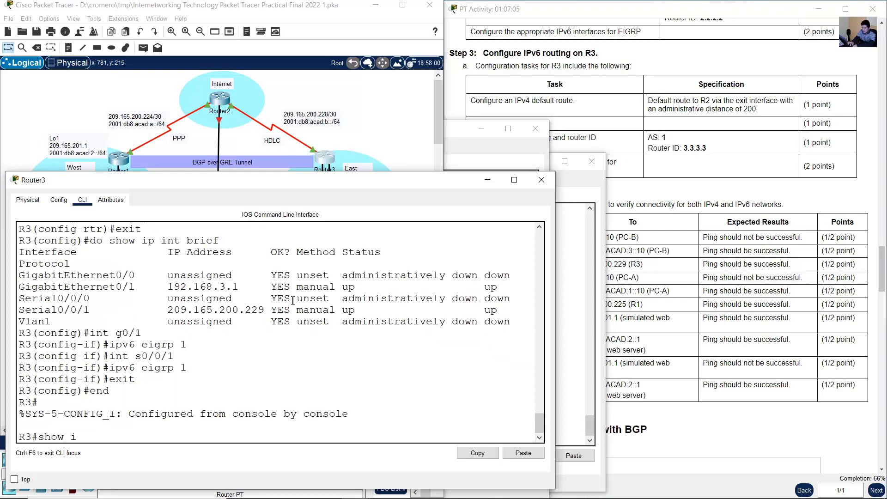
pyautogui.write('pv6 route')
pyautogui.press('Return')
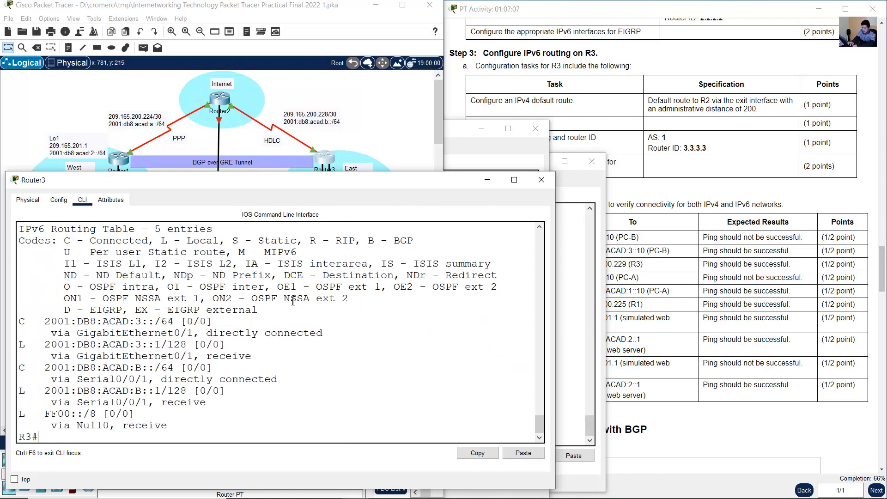
pyautogui.moveTo(45, 322); pyautogui.dragTo(123, 402)
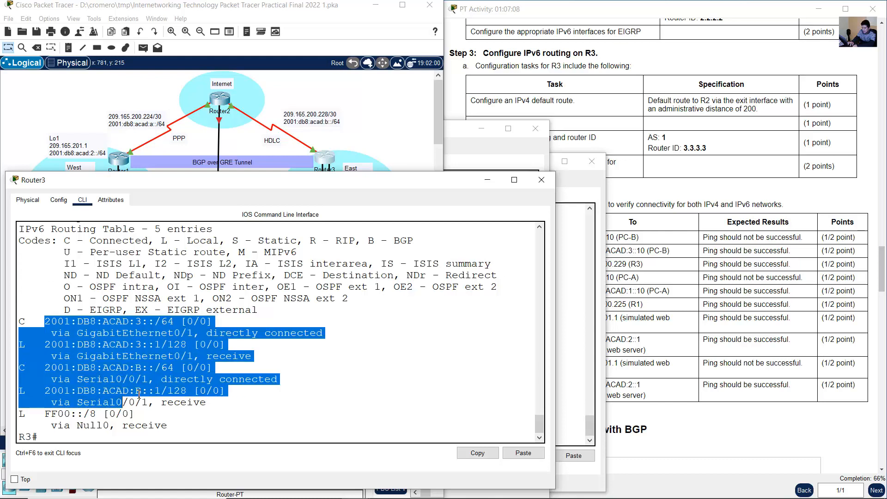
pyautogui.click(264, 402)
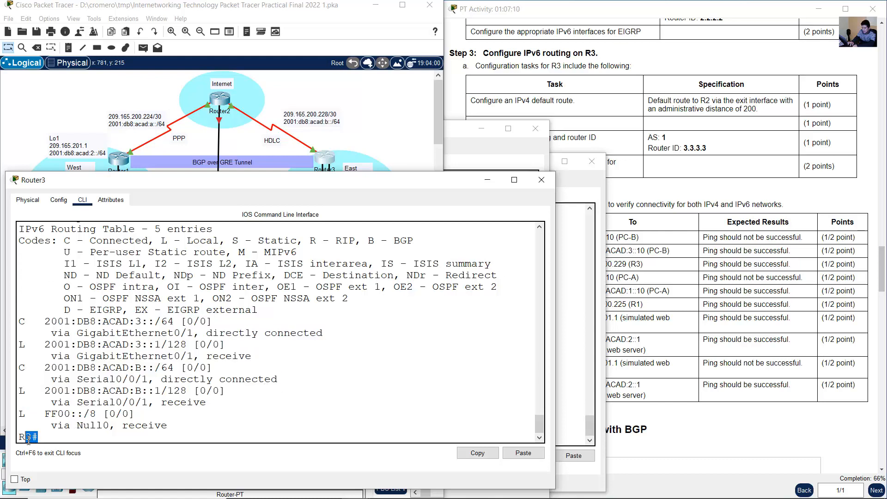
# - Examine R3's running configuration for the state of the IPv6 EIGRP 1 process
pyautogui.write('show run')
pyautogui.press('Return')
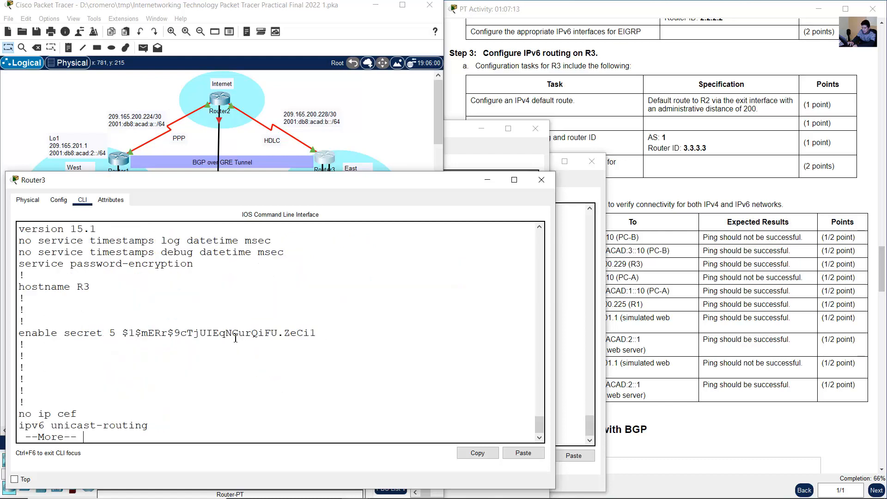
pyautogui.press('space')
pyautogui.press('space')
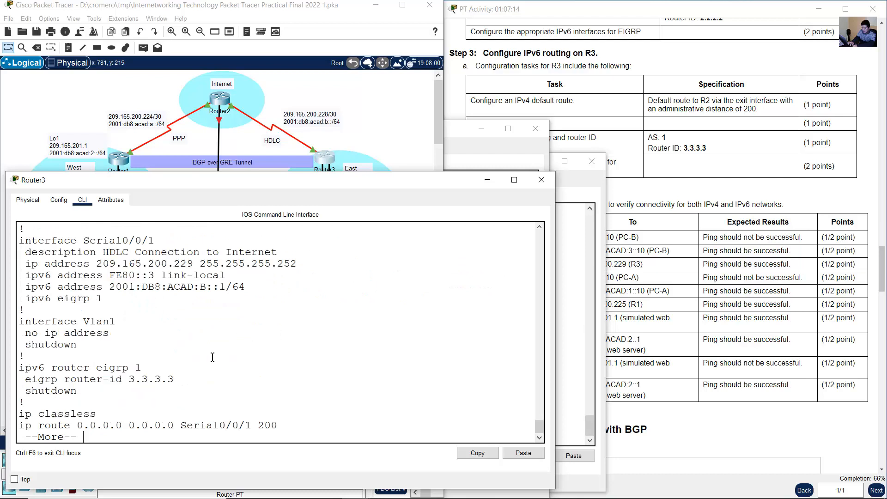
pyautogui.moveTo(20, 368); pyautogui.dragTo(152, 370)
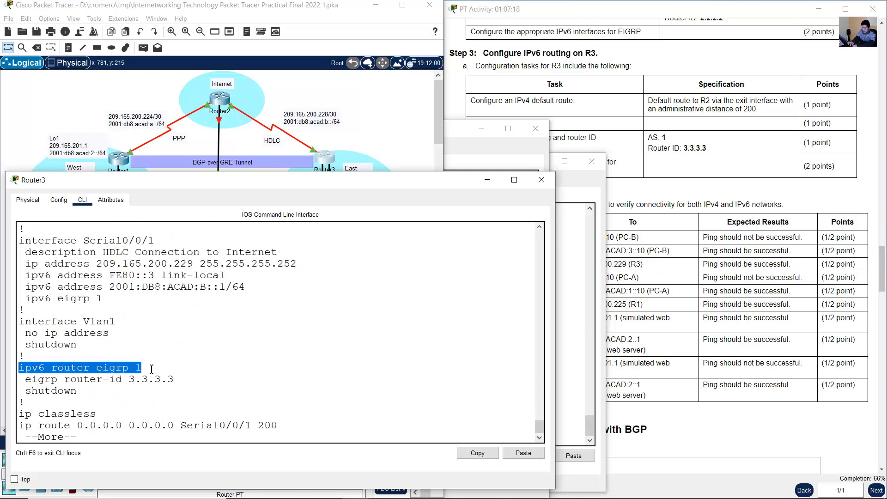
pyautogui.moveTo(80, 391); pyautogui.dragTo(18, 393)
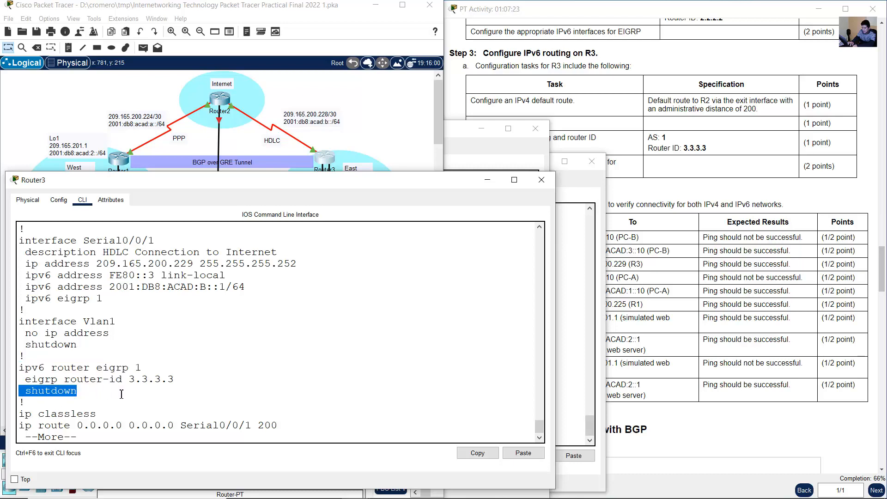
pyautogui.press('space')
# - Activate R3's IPv6 EIGRP process for AS 1 with no shutdown and return to privileged EXEC mode
pyautogui.write('conf')
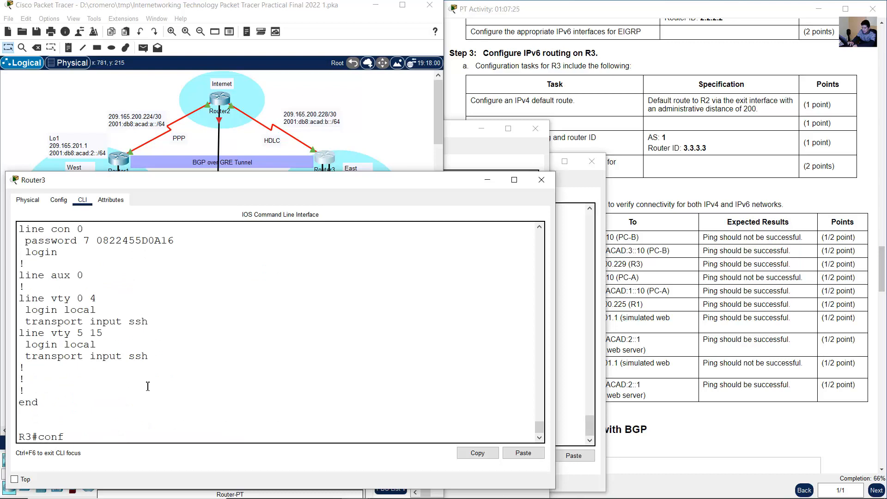
pyautogui.write(' term')
pyautogui.press('Return')
pyautogui.write('ipv')
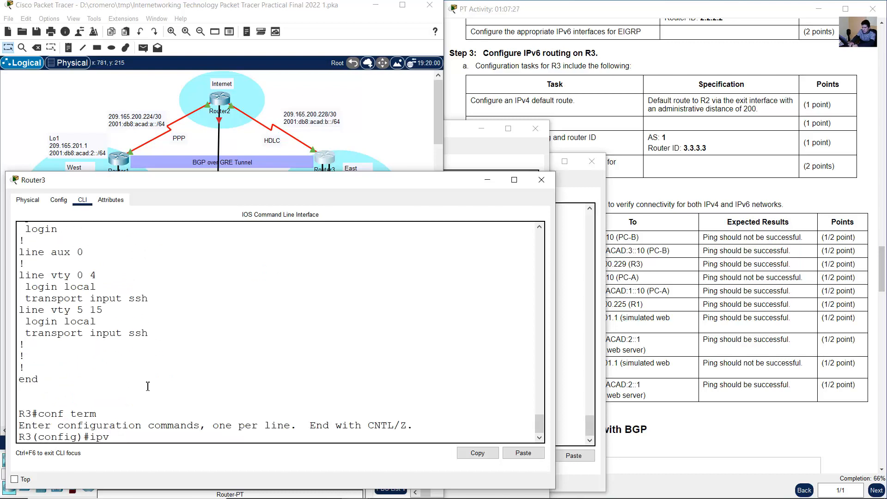
pyautogui.write('6 router eigrp 1')
pyautogui.press('Return')
pyautogui.write('no shutdown')
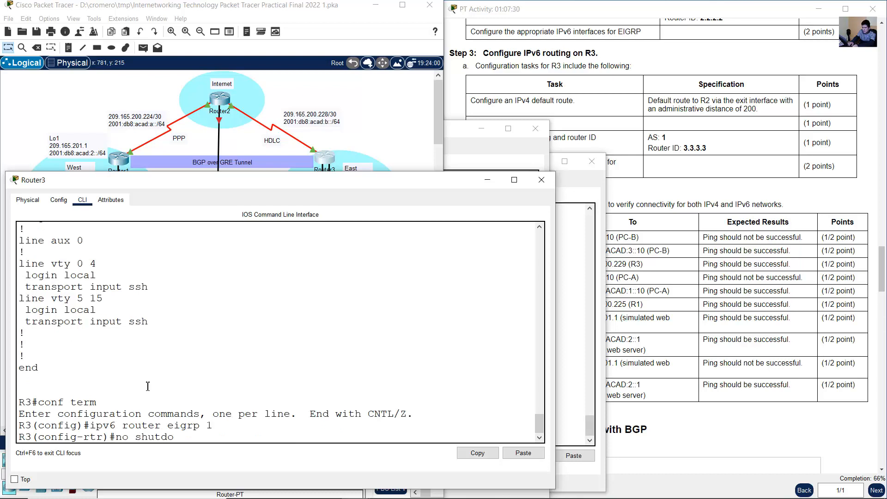
pyautogui.press('Return')
pyautogui.write('exit')
pyautogui.press('Return')
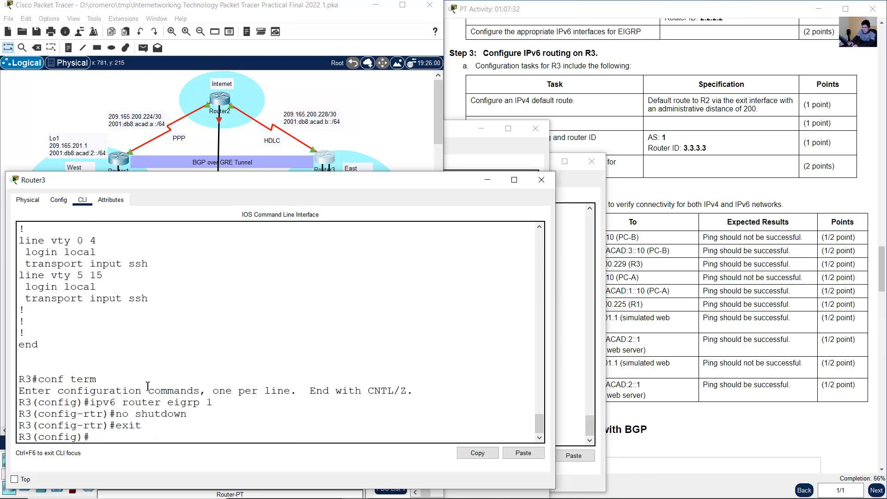
pyautogui.write('end')
pyautogui.press('Return')
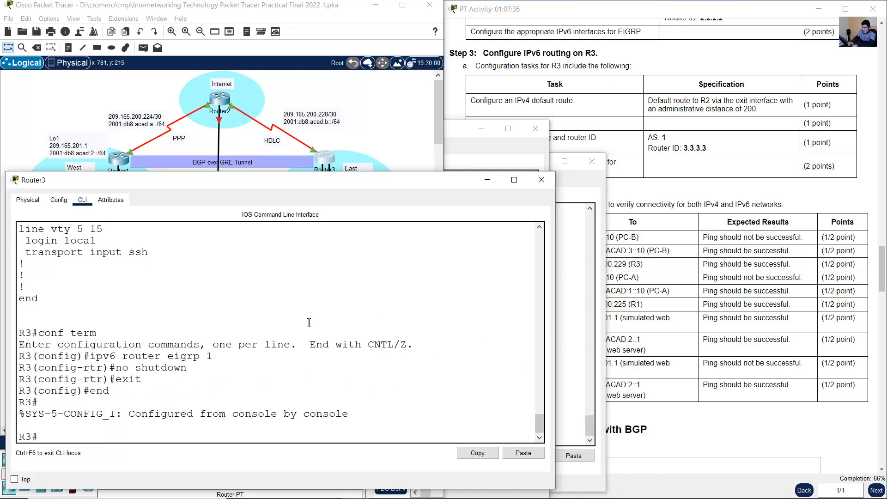
# - Switch to Router2, activate its IPv6 EIGRP process for AS 1 with no shutdown, and leave configuration mode
pyautogui.click(219, 99)
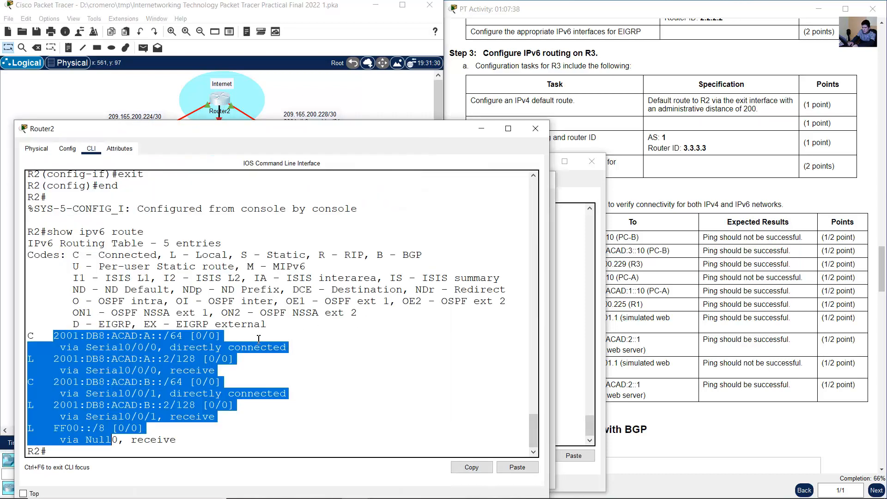
pyautogui.write('conf term')
pyautogui.press('Return')
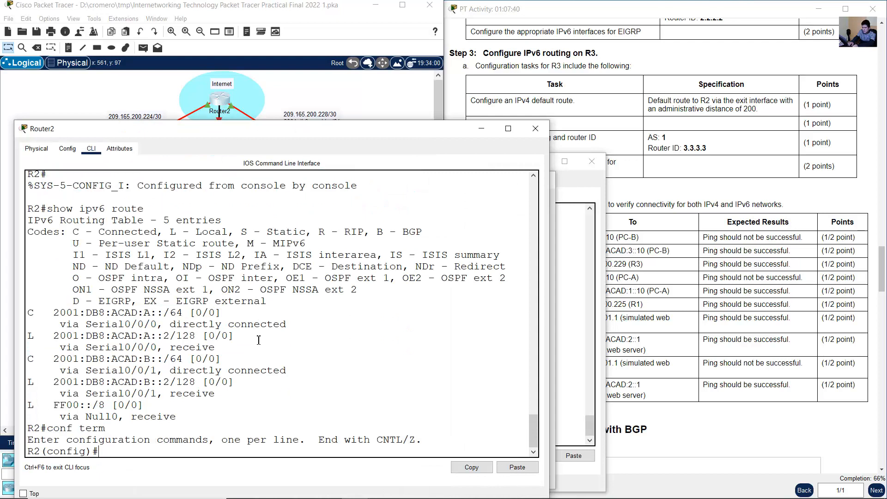
pyautogui.write('ipv6 router eigrp 1')
pyautogui.press('Return')
pyautogui.write('no shutdown')
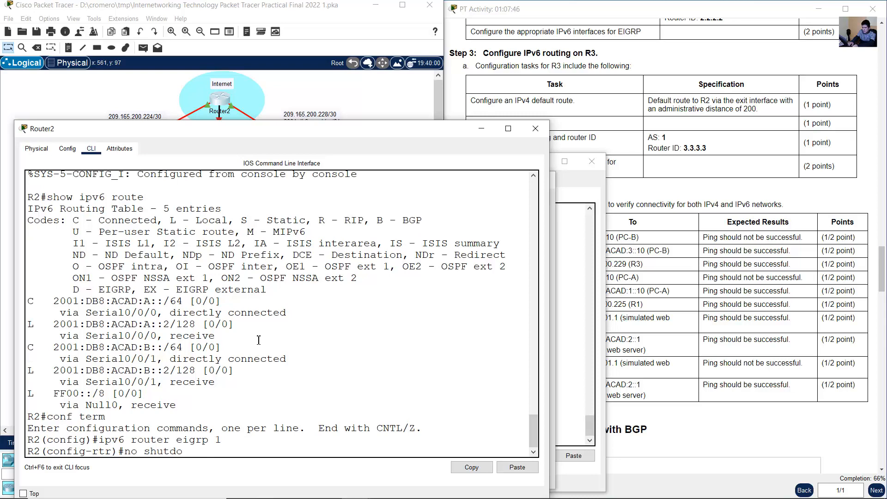
pyautogui.press('Return')
pyautogui.write('exit')
pyautogui.press('Return')
pyautogui.write('end')
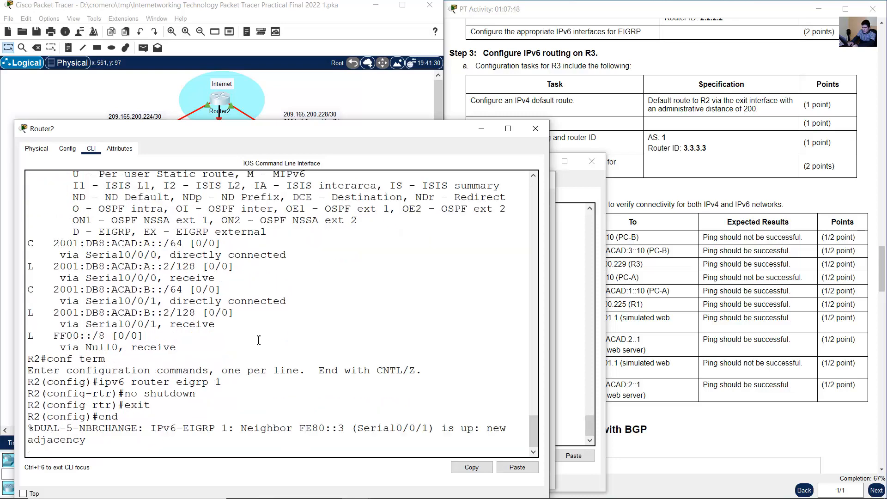
pyautogui.press('Return')
# - Switch to Router1, activate its IPv6 EIGRP process for AS 1 with no shutdown, and leave configuration mode
pyautogui.click(176, 1)
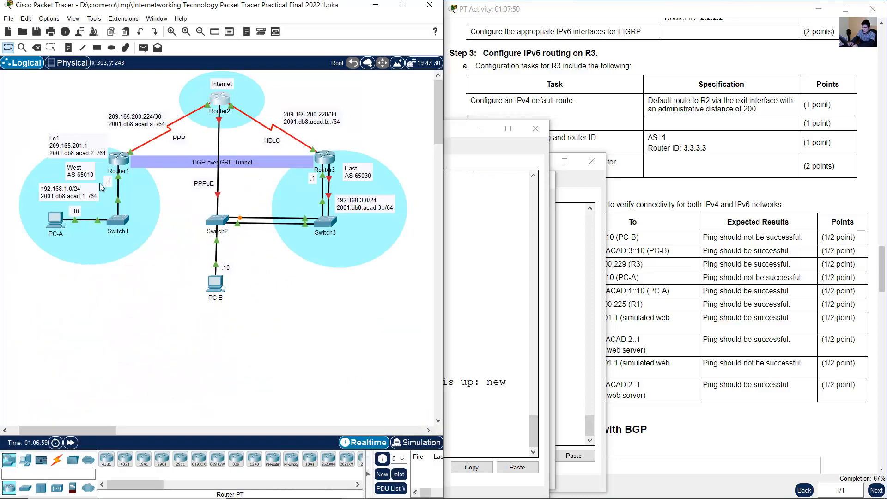
pyautogui.click(115, 166)
pyautogui.write('conf term')
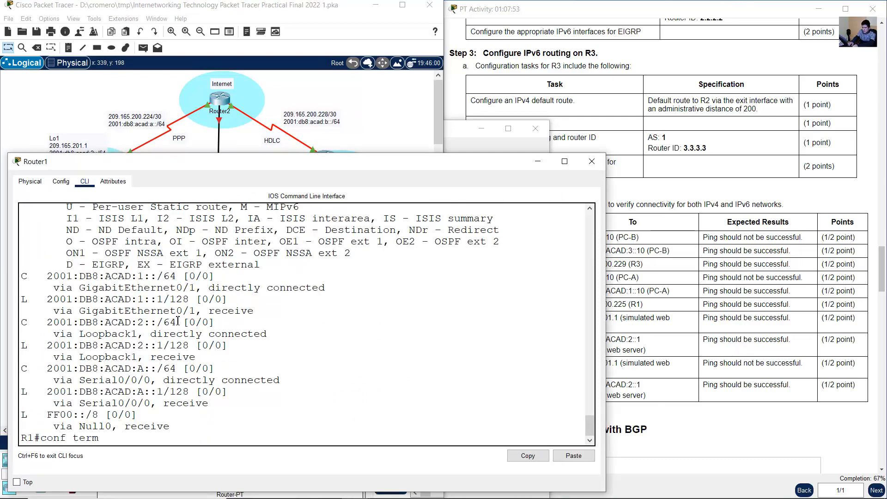
pyautogui.press('Return')
pyautogui.write('ipv')
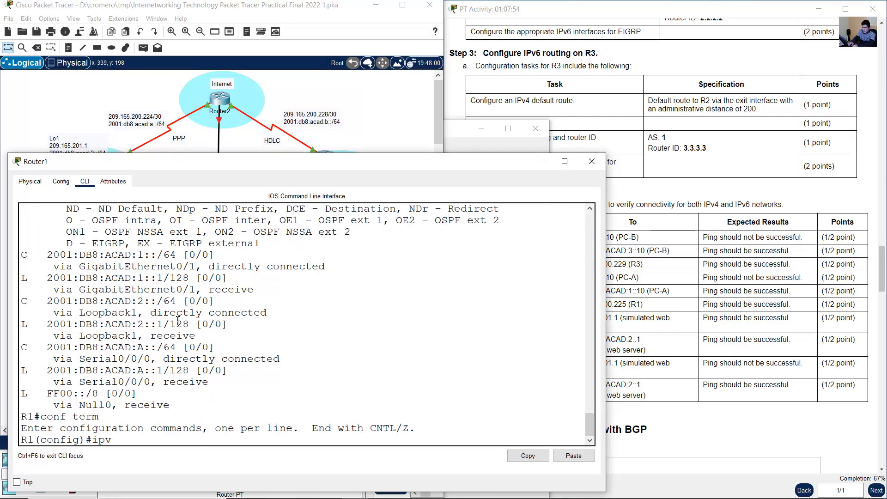
pyautogui.write('6 eigrp 1')
pyautogui.press('Return')
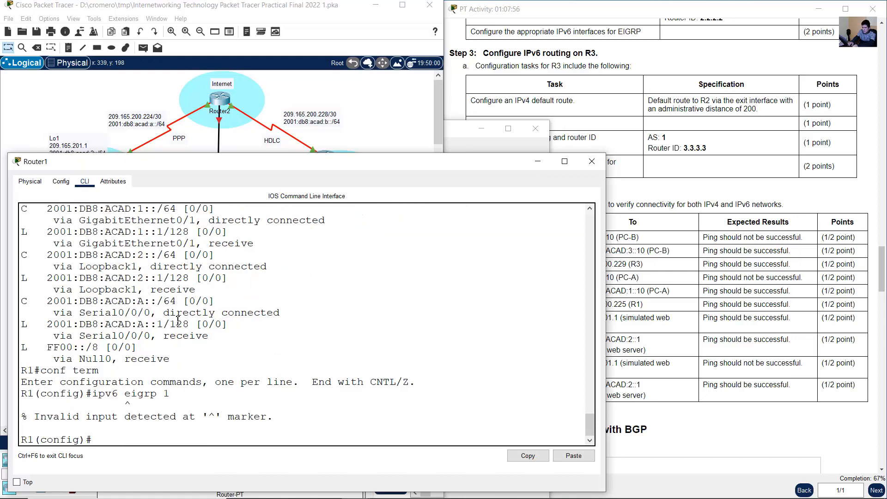
pyautogui.press('Up')
pyautogui.press('Left')
pyautogui.press('Left')
pyautogui.press('Left')
pyautogui.press('Left')
pyautogui.press('Left')
pyautogui.press('Left')
pyautogui.press('Left')
pyautogui.write('router')
pyautogui.press('Return')
pyautogui.write('no')
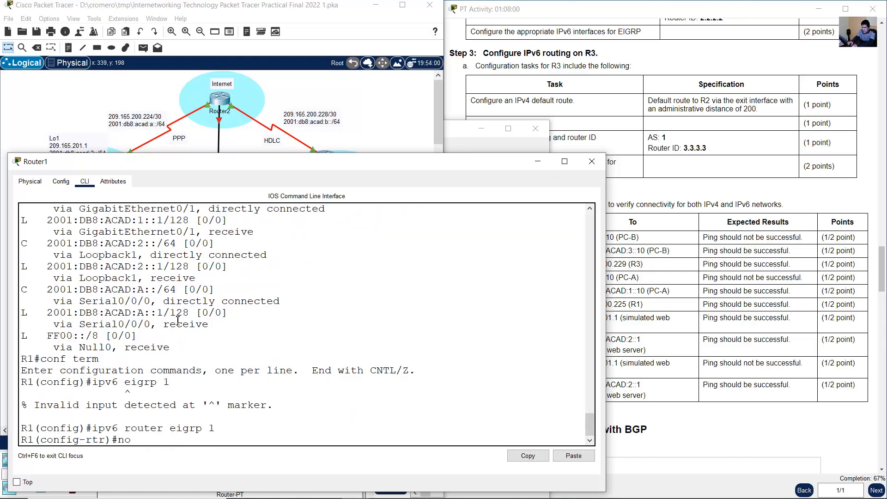
pyautogui.write(' shutdown')
pyautogui.press('Return')
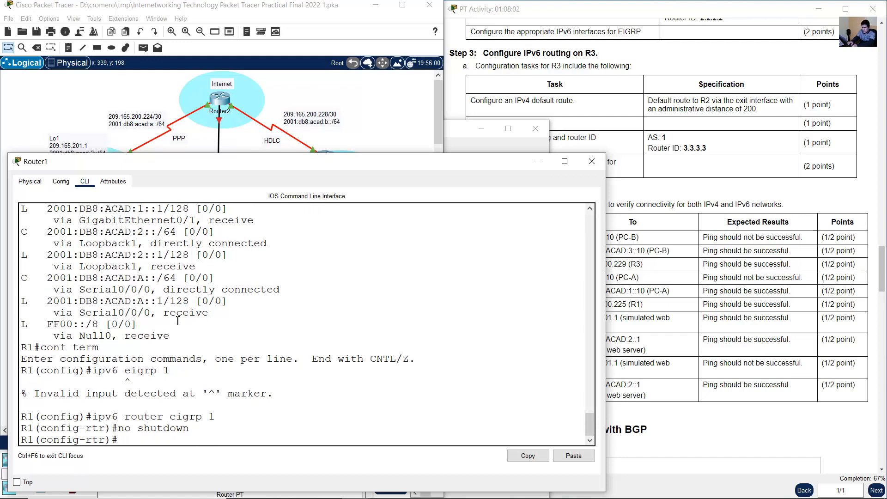
pyautogui.write('end')
pyautogui.press('Return')
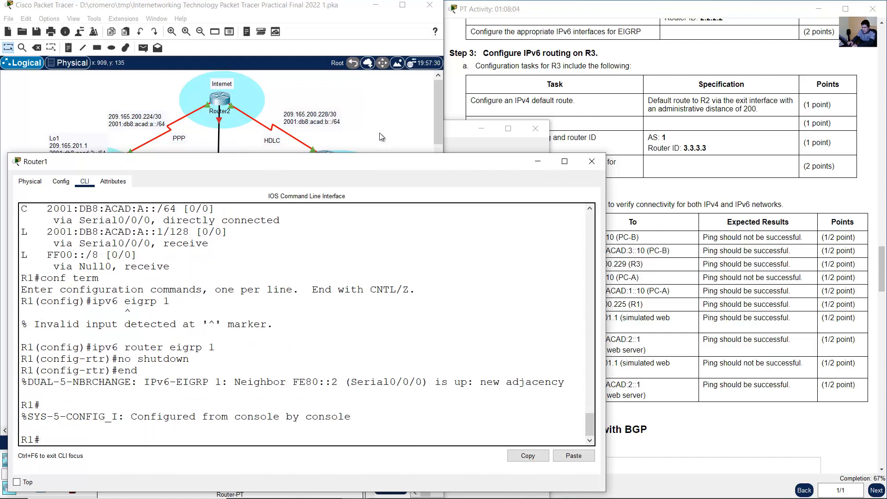
# - Check the IPv6 EIGRP neighbor adjacency messages on Router1, Router2 and Router3
pyautogui.click(157, 123)
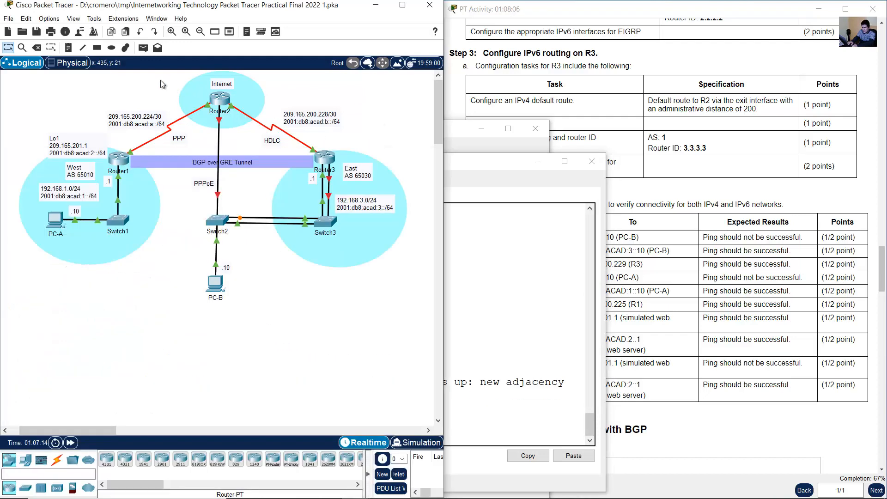
pyautogui.click(120, 160)
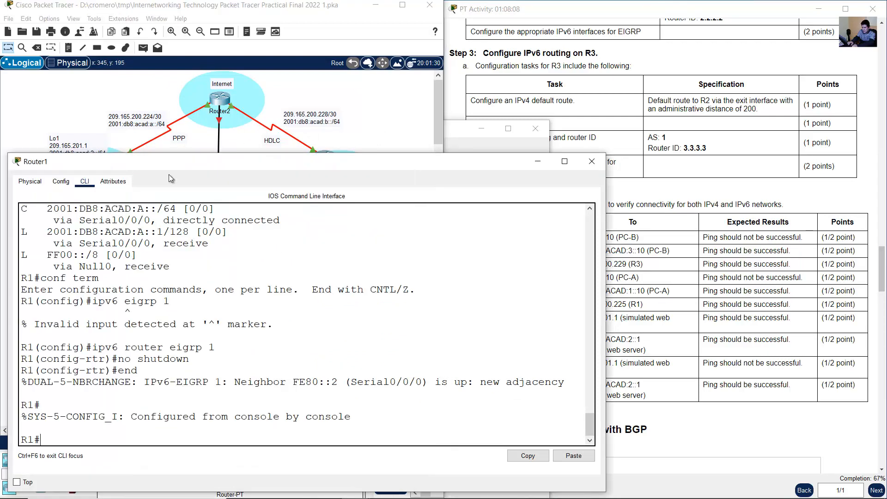
pyautogui.moveTo(67, 383); pyautogui.dragTo(511, 388)
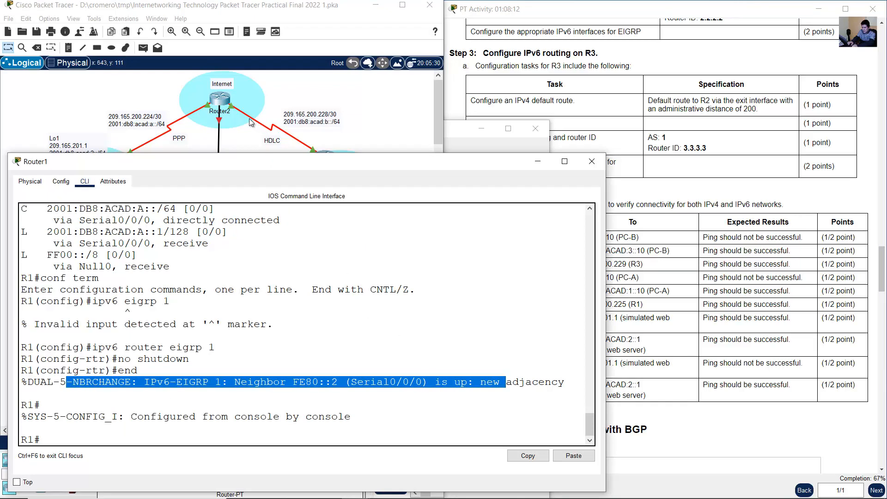
pyautogui.click(220, 109)
pyautogui.click(221, 109)
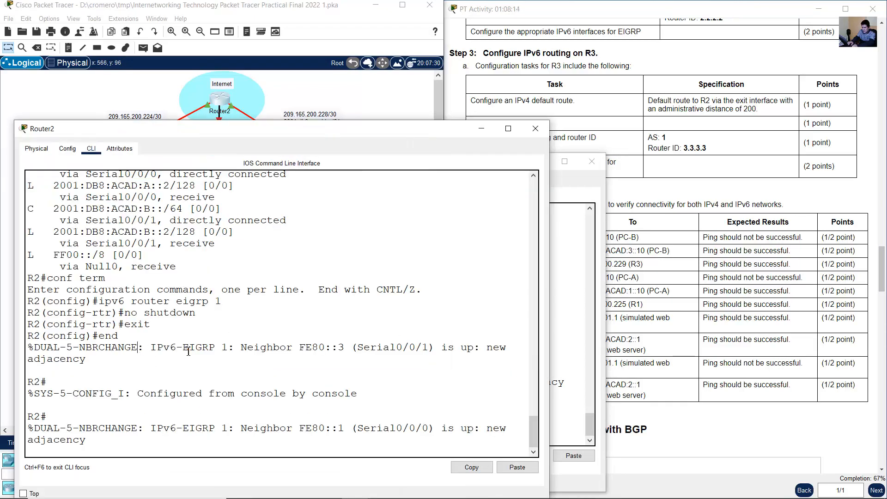
pyautogui.moveTo(139, 347); pyautogui.dragTo(369, 347)
pyautogui.moveTo(253, 430); pyautogui.dragTo(351, 429)
pyautogui.click(334, 119)
pyautogui.click(325, 160)
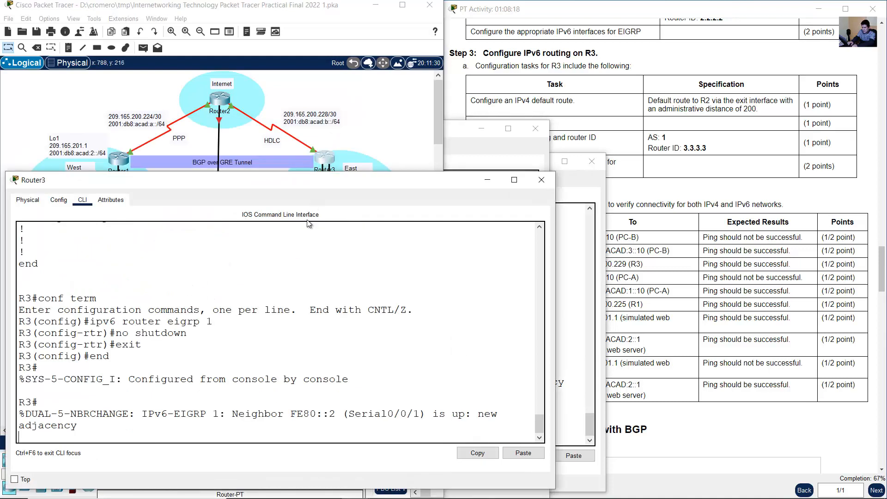
pyautogui.moveTo(97, 417); pyautogui.dragTo(335, 417)
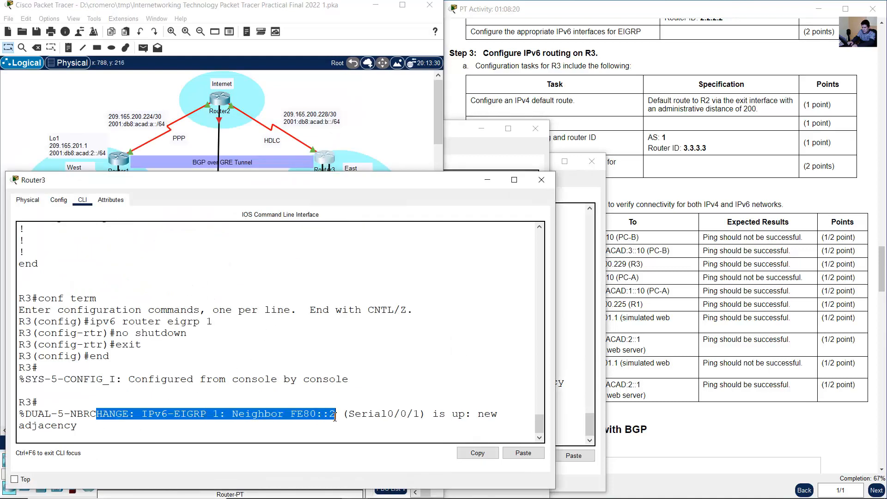
pyautogui.click(258, 428)
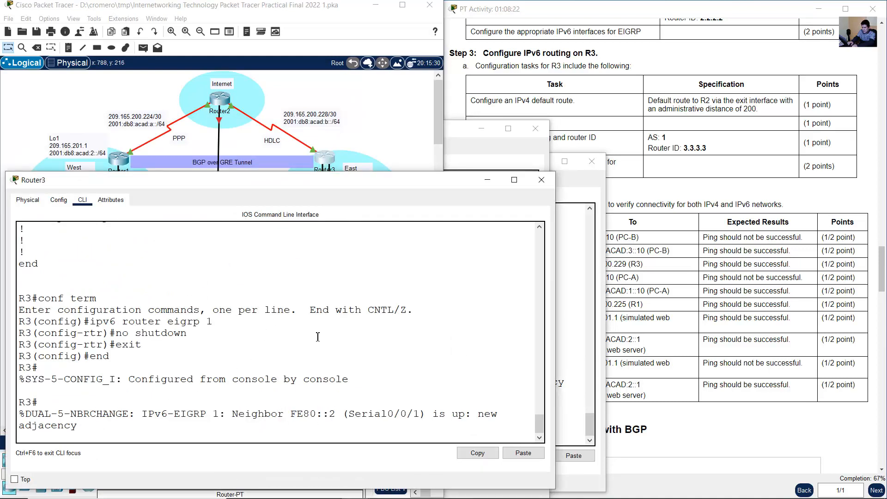
# - Examine R3's IPv6 routing table again for routes learned through EIGRP
pyautogui.press('Return')
pyautogui.press('Return')
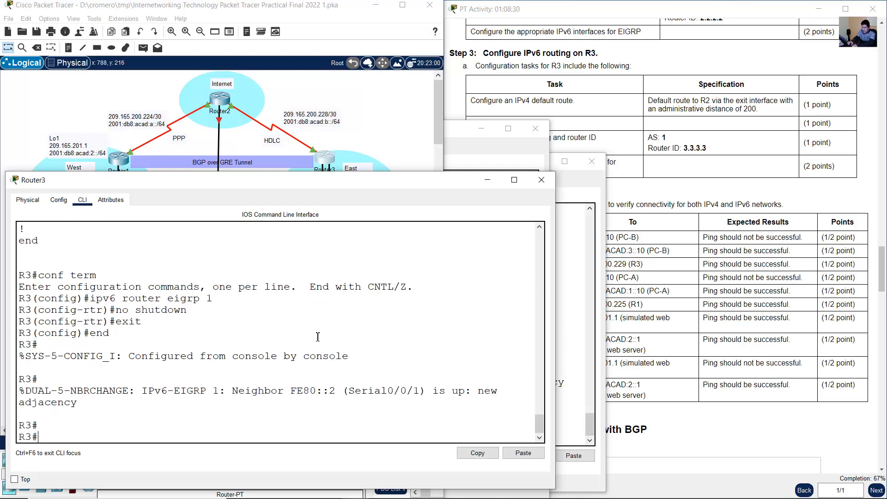
pyautogui.write('show ipv6 route')
pyautogui.press('Return')
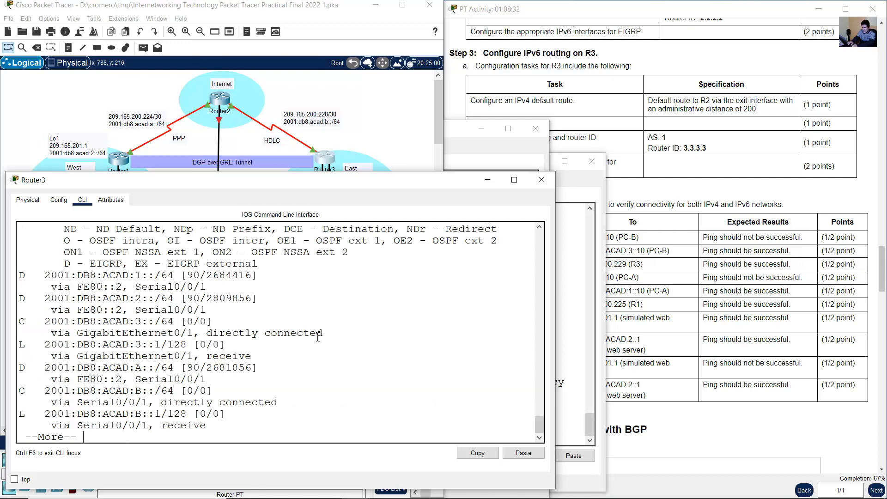
pyautogui.press('space')
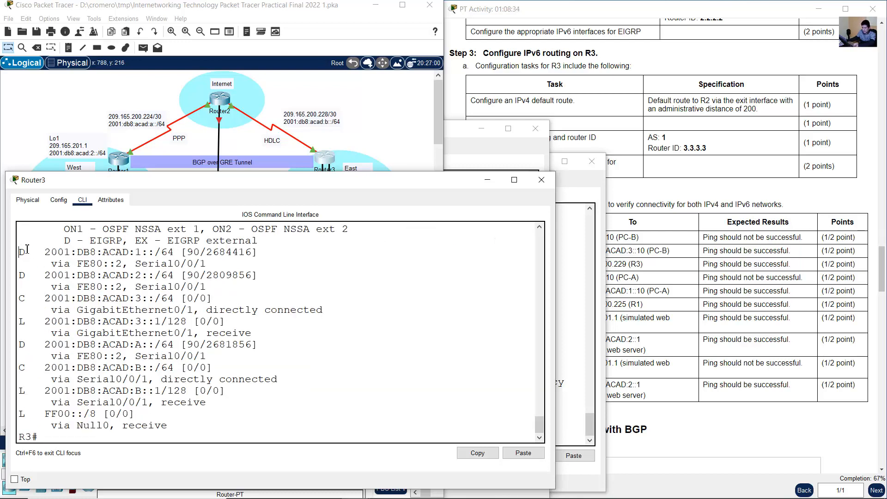
pyautogui.moveTo(28, 250); pyautogui.dragTo(109, 255)
pyautogui.moveTo(21, 276); pyautogui.dragTo(87, 280)
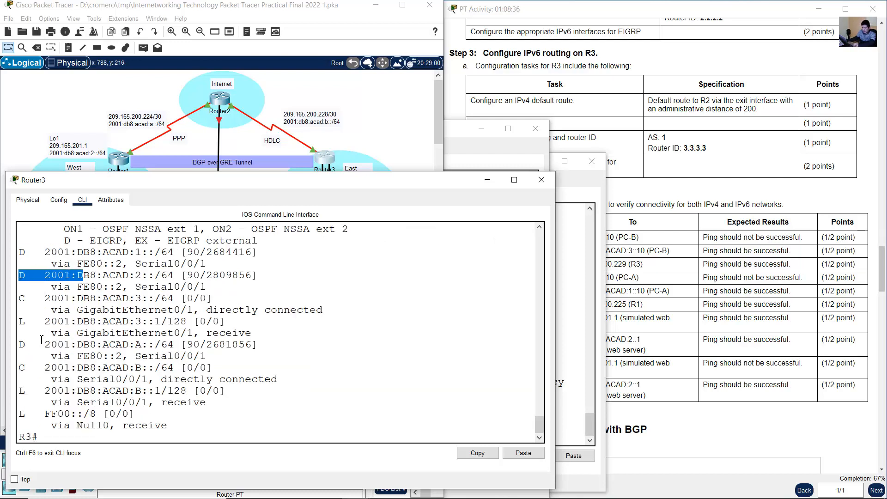
pyautogui.moveTo(25, 345); pyautogui.dragTo(111, 345)
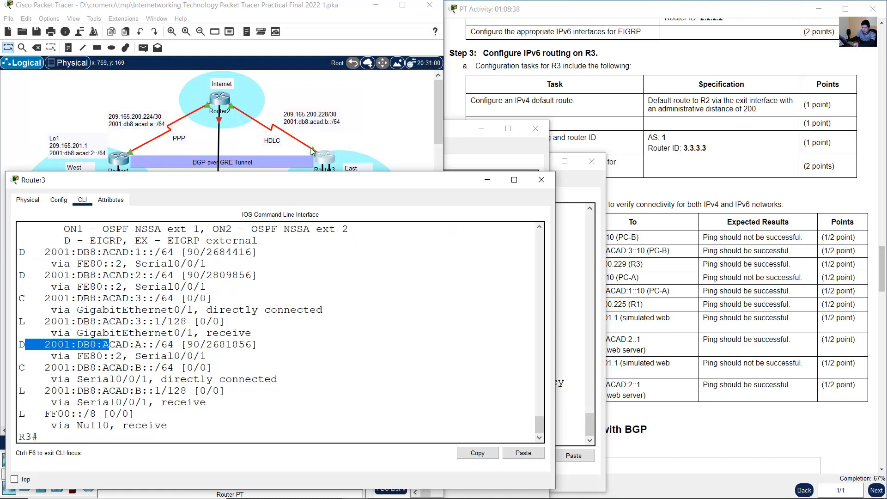
# - Locate the West networks and the Router1–Router2 link on the topology to match them with R3's learned IPv6 routes
pyautogui.click(367, 123)
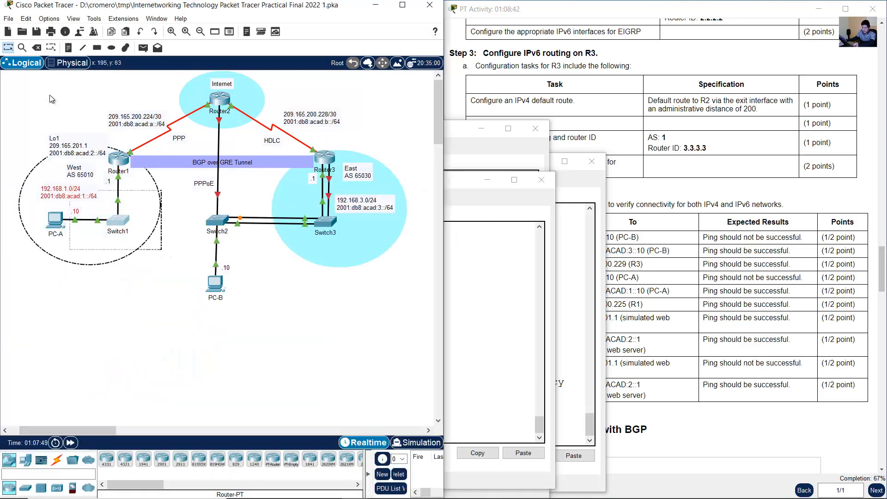
pyautogui.moveTo(73, 150); pyautogui.dragTo(69, 151)
pyautogui.moveTo(124, 87); pyautogui.dragTo(186, 137)
pyautogui.click(180, 210)
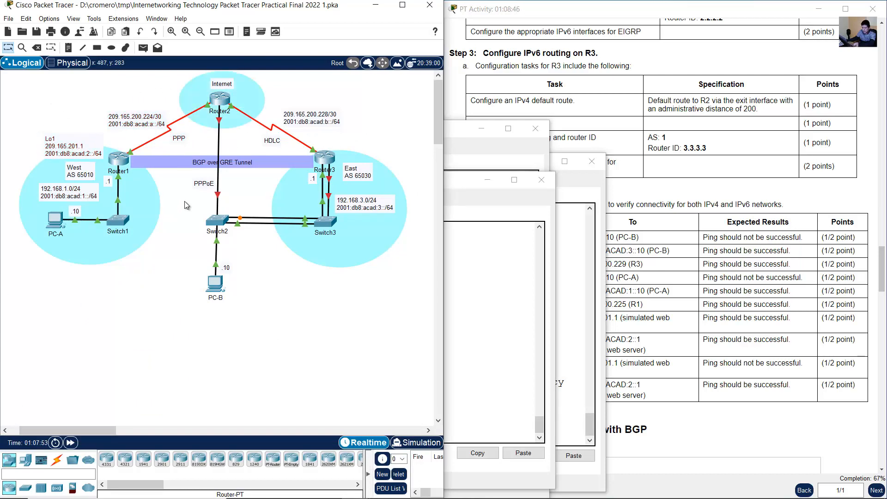
# - Show Router1's IPv6 routing table and compare its EIGRP routes with the HDLC link and East network on the topology
pyautogui.click(124, 172)
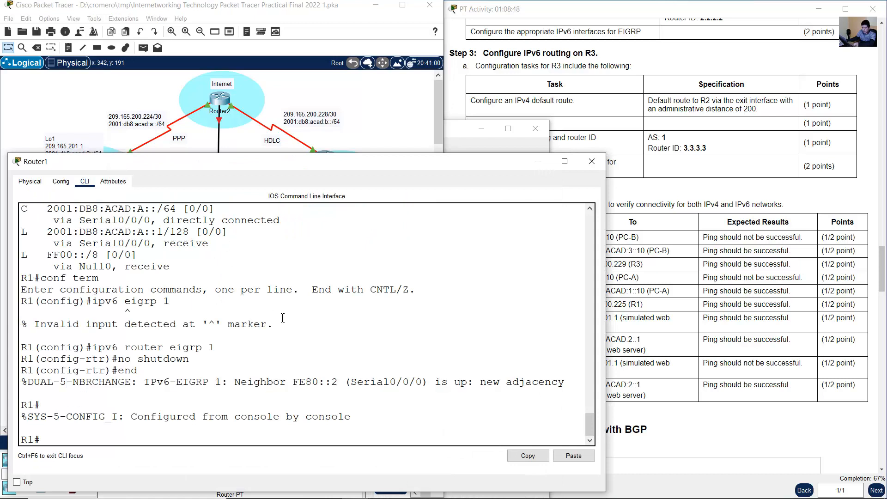
pyautogui.press('Up')
pyautogui.press('Up')
pyautogui.press('Return')
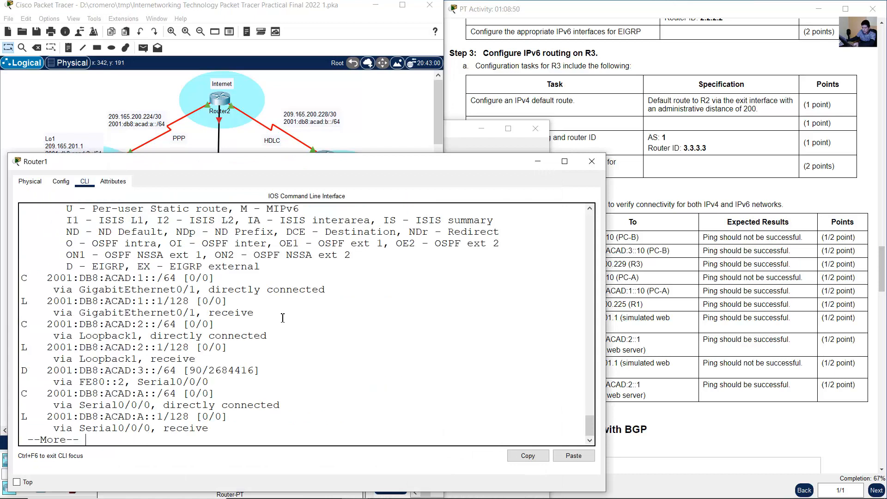
pyautogui.press('space')
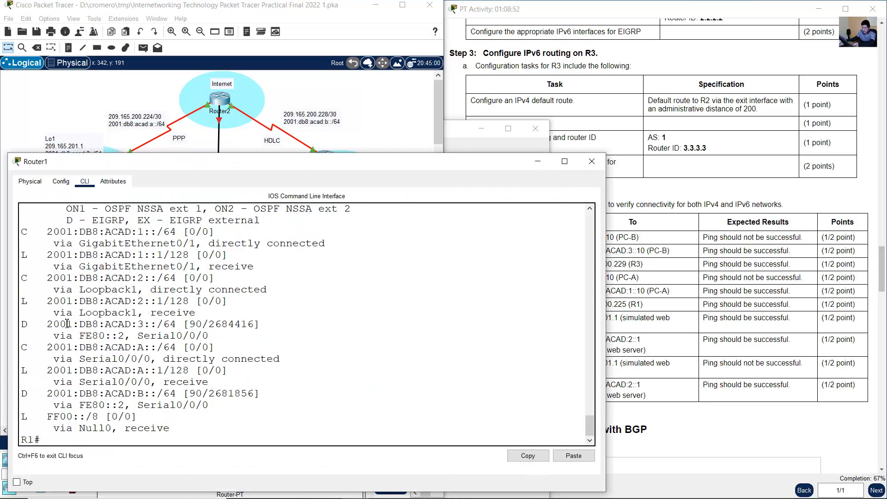
pyautogui.moveTo(22, 323); pyautogui.dragTo(112, 325)
pyautogui.moveTo(22, 393); pyautogui.dragTo(225, 394)
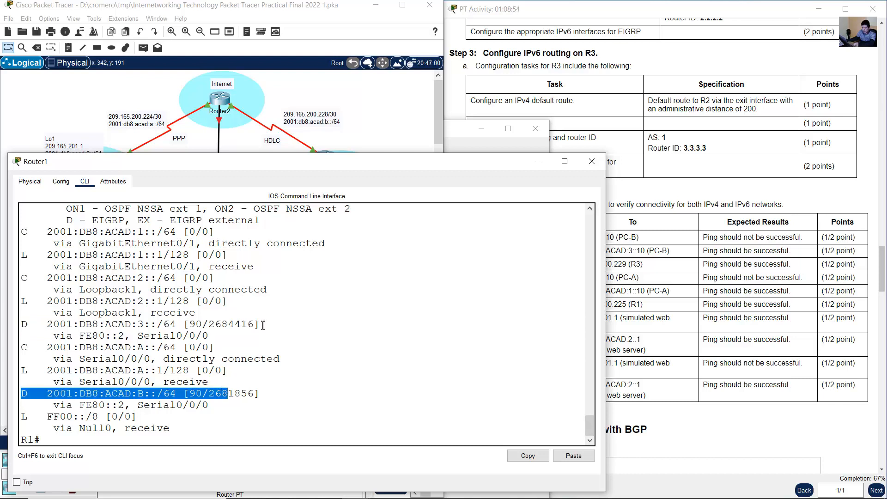
pyautogui.click(358, 141)
pyautogui.moveTo(311, 93); pyautogui.dragTo(268, 157)
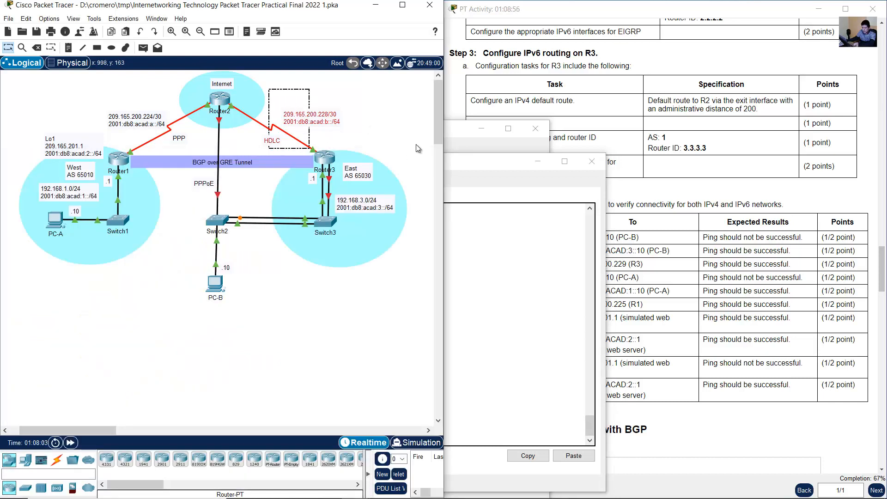
pyautogui.moveTo(404, 163); pyautogui.dragTo(336, 264)
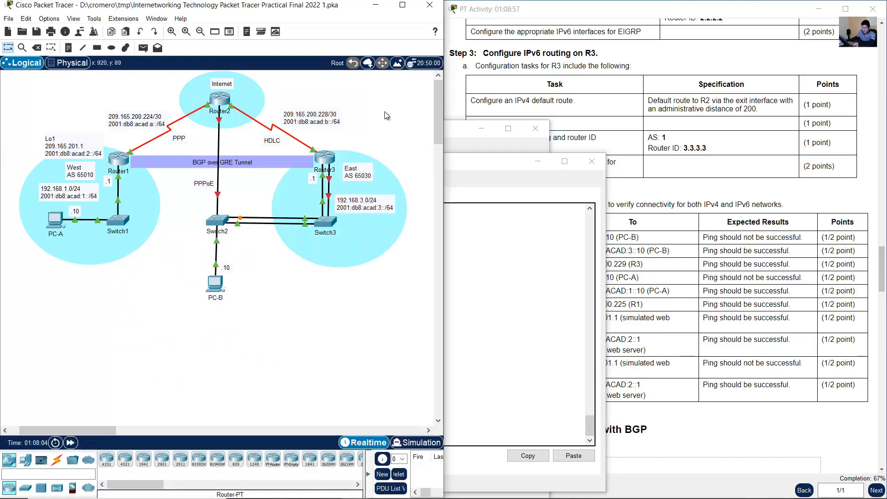
# - Show Router1's IPv4 routing table and examine its static default route
pyautogui.click(536, 350)
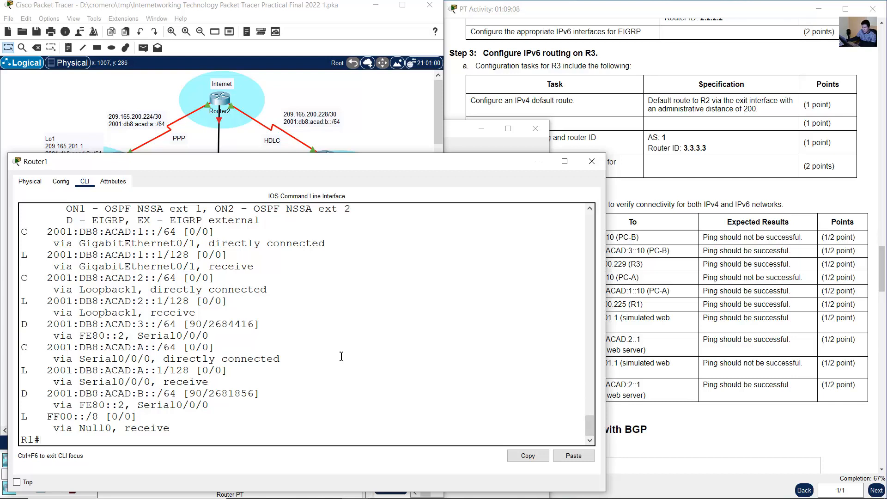
pyautogui.write('show ipv6 route')
pyautogui.press('BackSpace')
pyautogui.press('BackSpace')
pyautogui.press('Return')
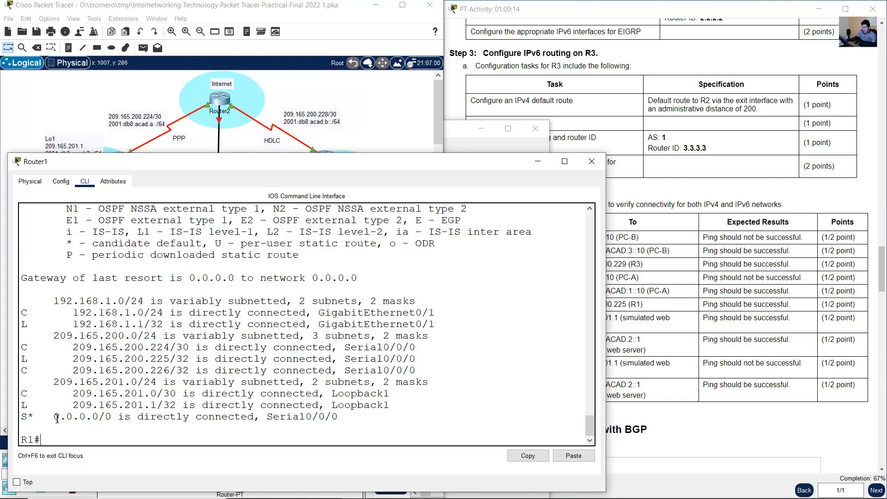
pyautogui.moveTo(27, 416); pyautogui.dragTo(372, 420)
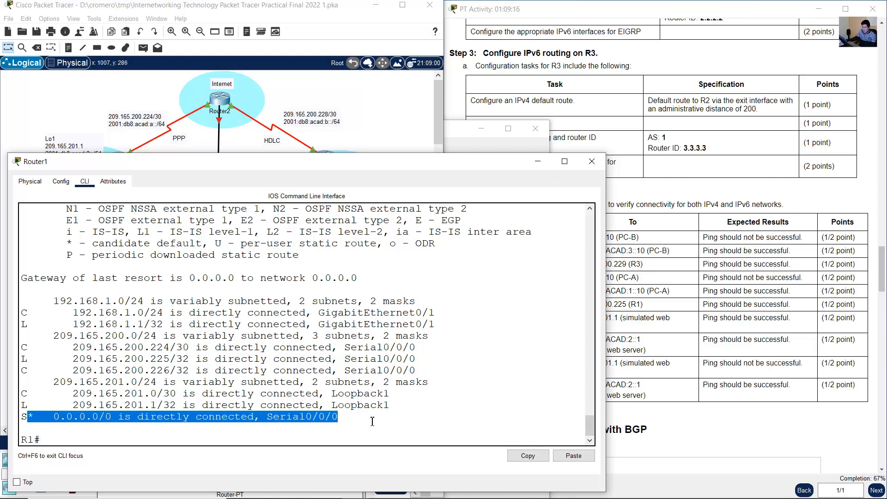
# - Switch to Router3, show its IPv4 routing table and examine its static default route
pyautogui.click(359, 105)
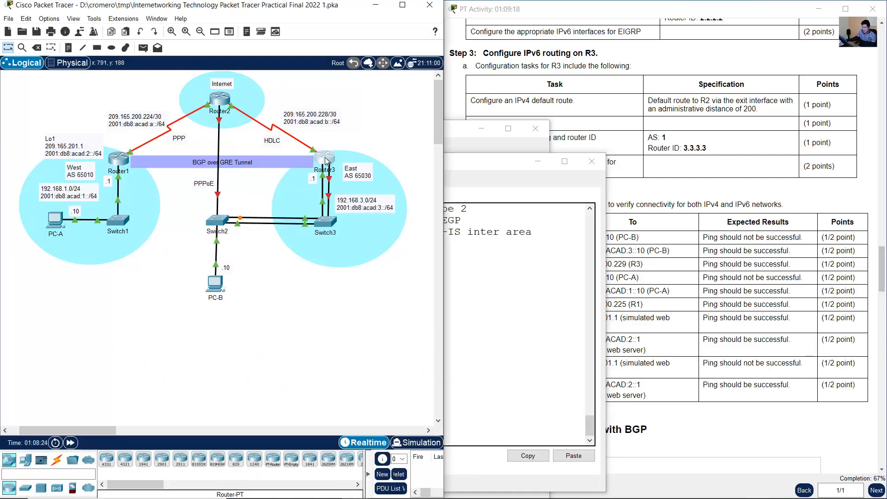
pyautogui.click(325, 162)
pyautogui.press('Up')
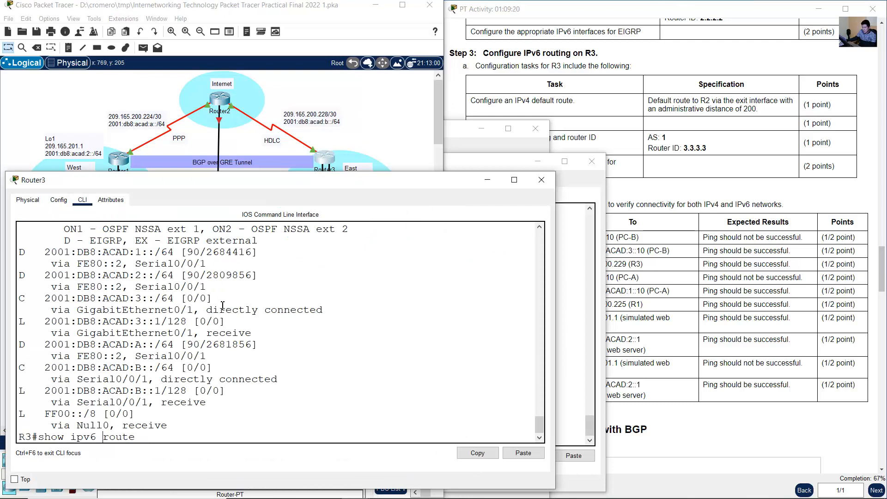
pyautogui.press('BackSpace')
pyautogui.press('BackSpace')
pyautogui.press('Return')
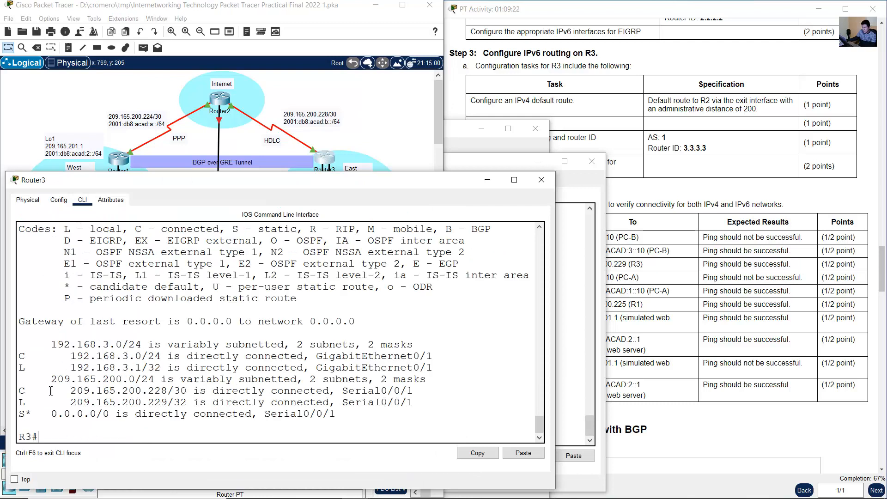
pyautogui.moveTo(21, 414); pyautogui.dragTo(347, 417)
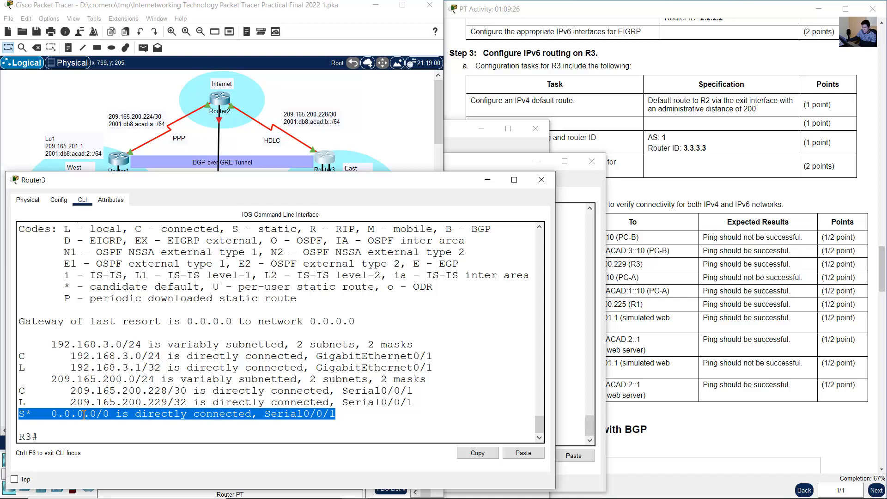
# - Switch to Router2, show its IPv4 routing table and examine the listed 209.165.200.0 routes
pyautogui.click(378, 125)
pyautogui.click(221, 102)
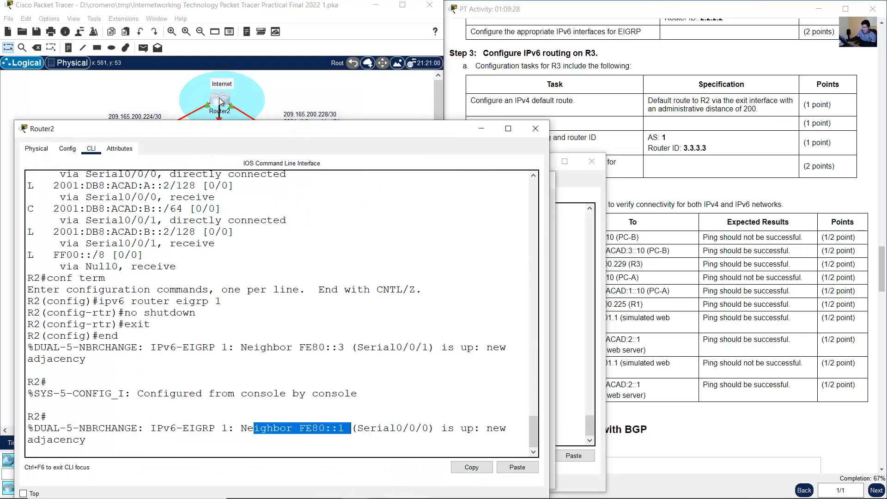
pyautogui.click(165, 355)
pyautogui.press('Return')
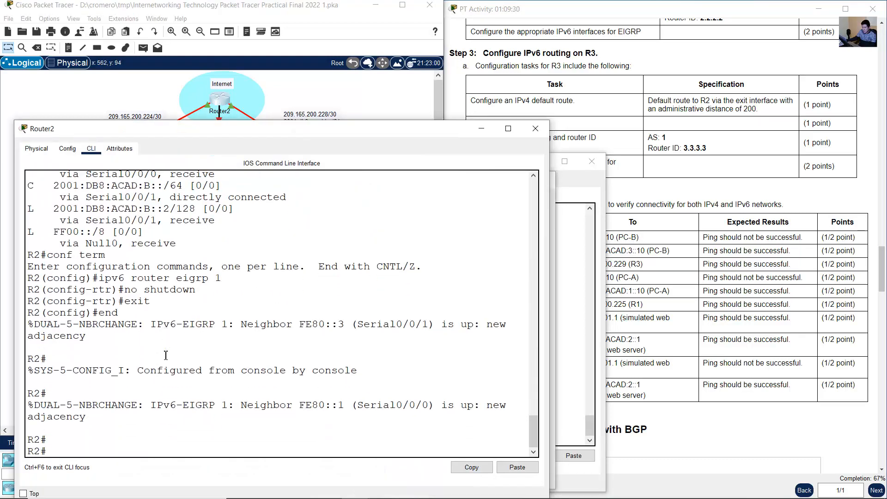
pyautogui.write('show ip route')
pyautogui.press('Return')
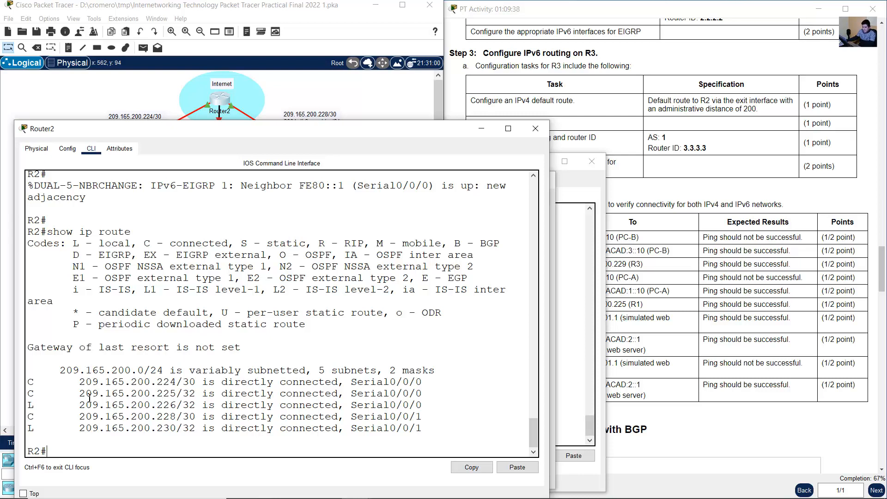
pyautogui.moveTo(31, 386); pyautogui.dragTo(444, 430)
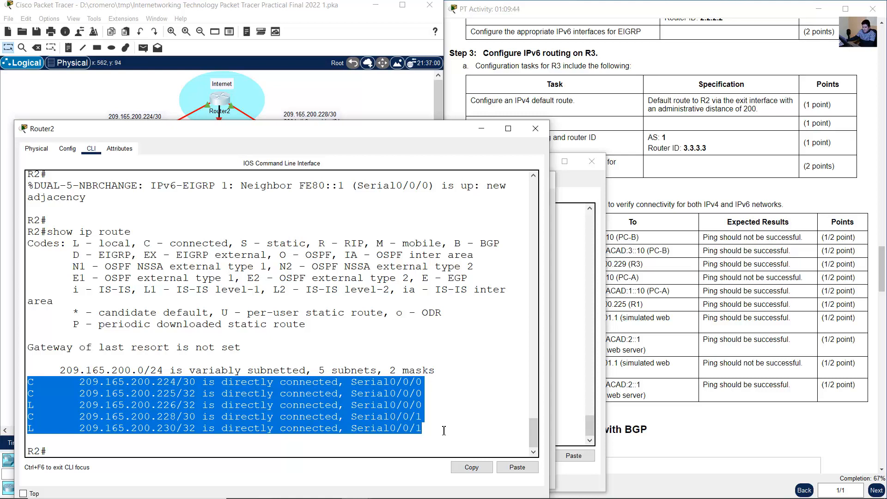
pyautogui.click(297, 405)
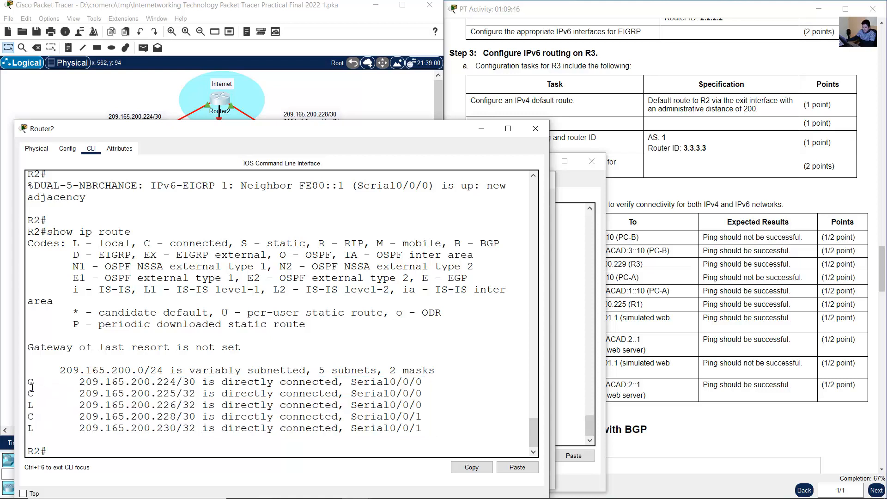
pyautogui.moveTo(33, 383); pyautogui.dragTo(432, 425)
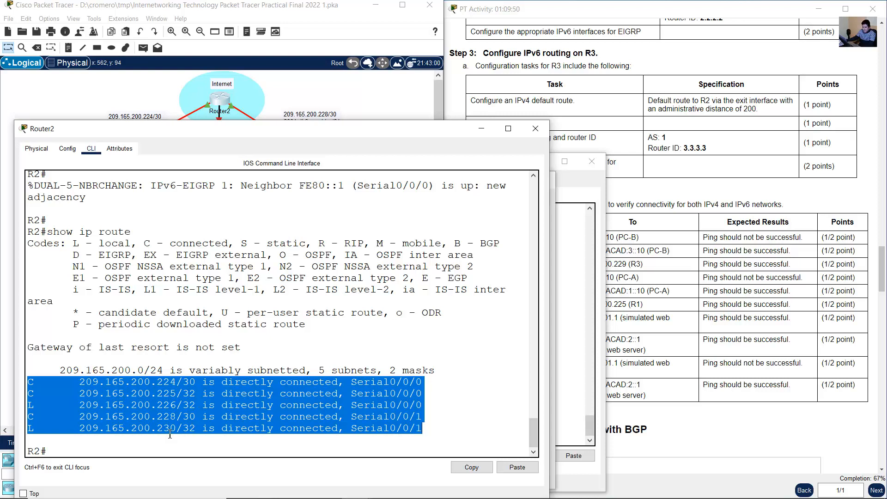
# - Compare Router2's IPv4 routes with the West 192.168.1.0/24 and East 192.168.3.0/24 LANs on the topology
pyautogui.click(117, 90)
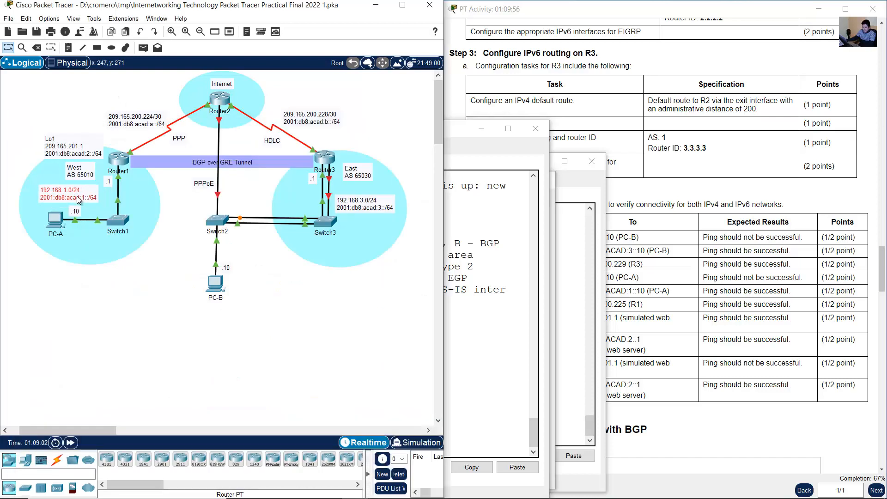
pyautogui.moveTo(77, 197); pyautogui.dragTo(77, 194)
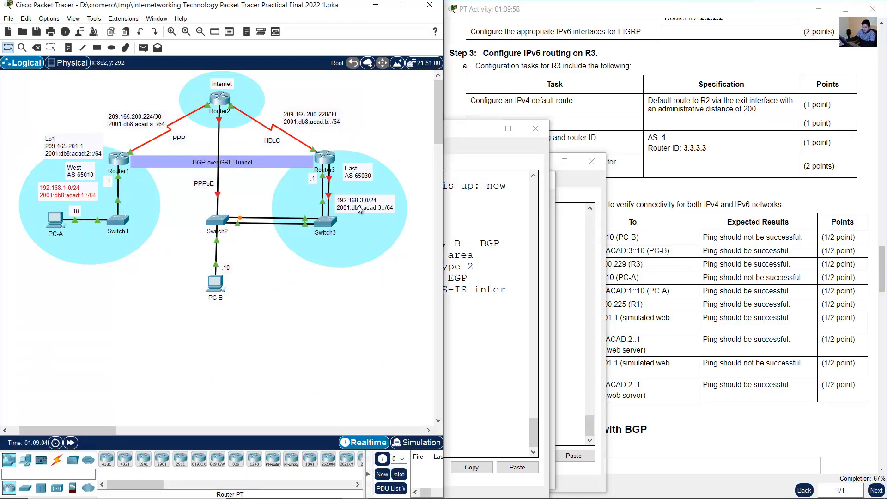
pyautogui.moveTo(360, 200); pyautogui.dragTo(364, 200)
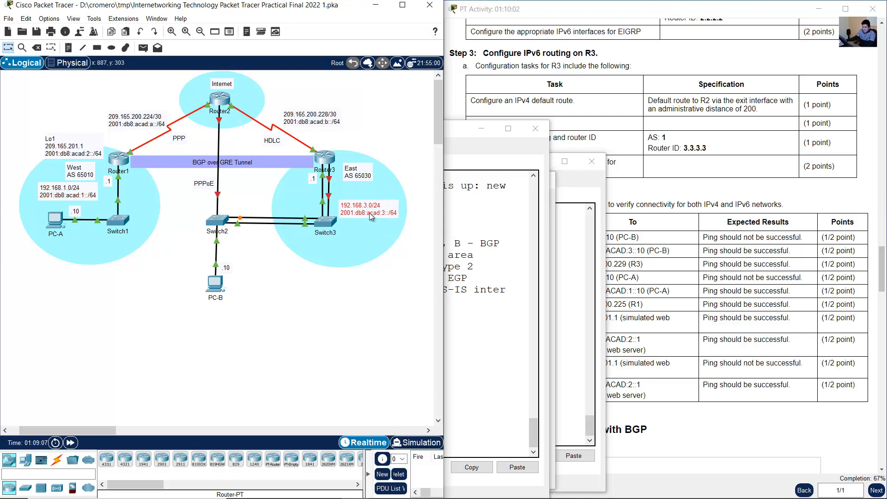
pyautogui.click(478, 336)
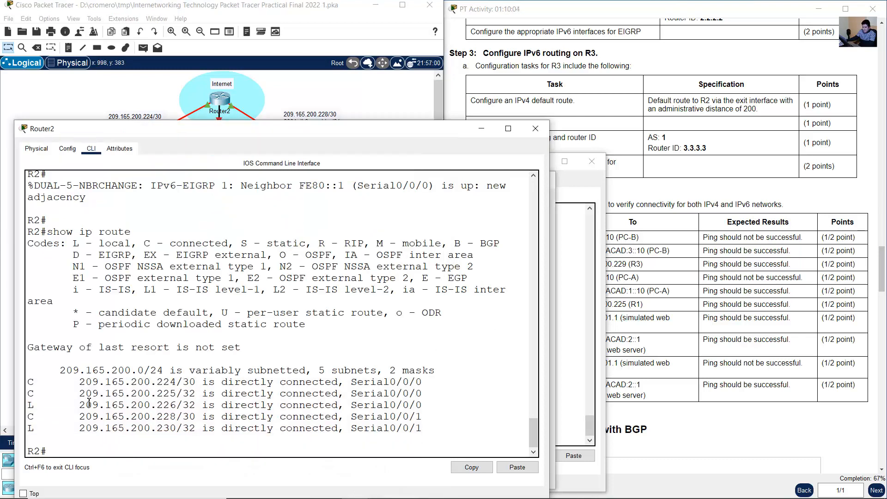
pyautogui.moveTo(27, 380); pyautogui.dragTo(472, 436)
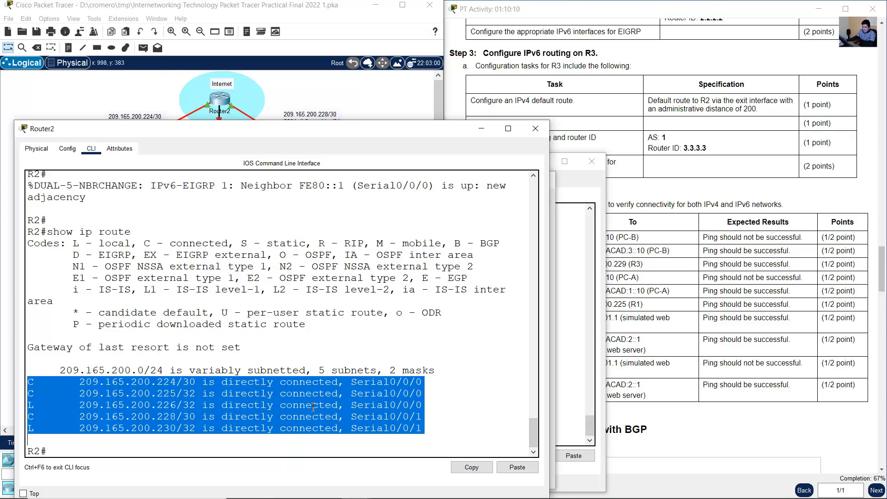
pyautogui.click(127, 95)
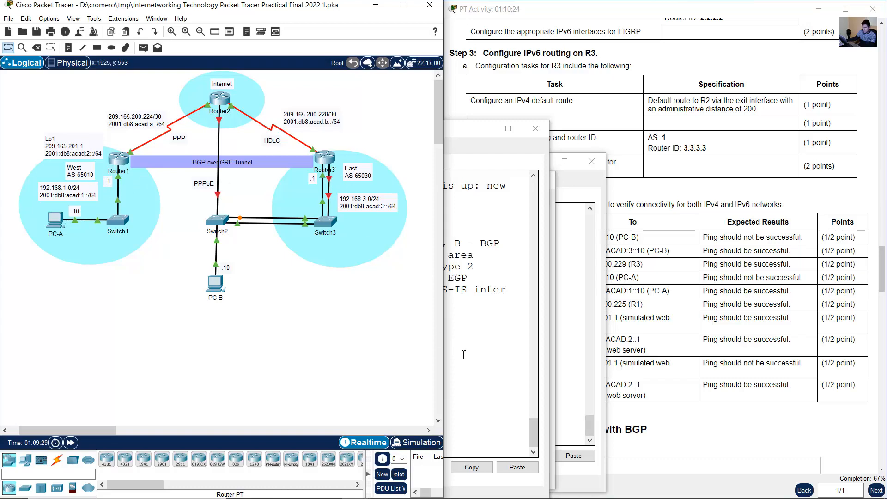
pyautogui.click(524, 352)
pyautogui.moveTo(46, 382); pyautogui.dragTo(448, 431)
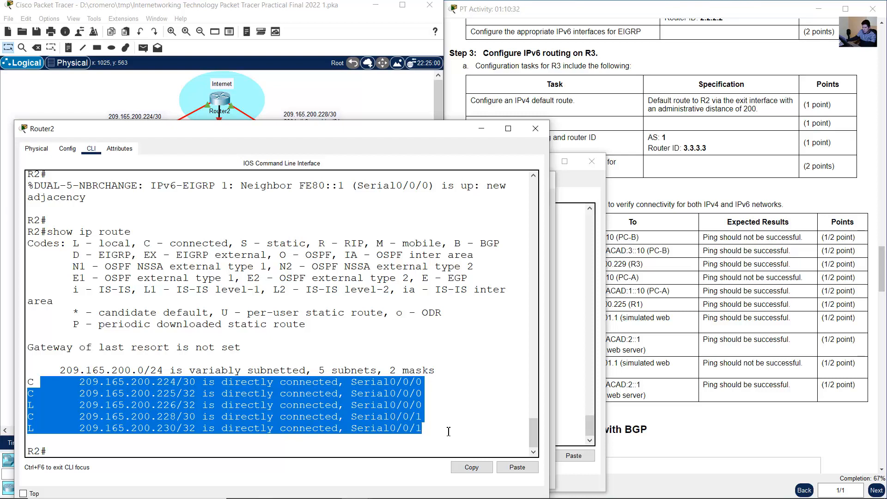
# - Review the Step 4 ping table in the activity instructions, checking the expected results for PC-A and PC-B
pyautogui.click(298, 15)
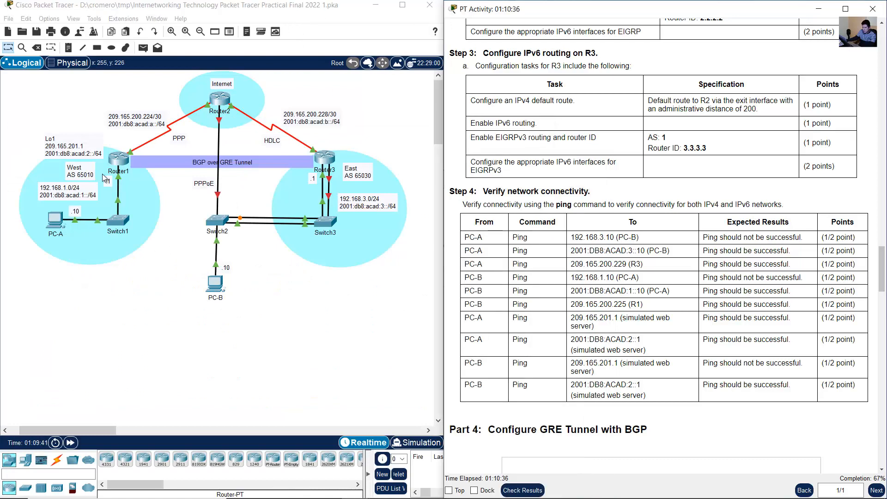
pyautogui.click(119, 167)
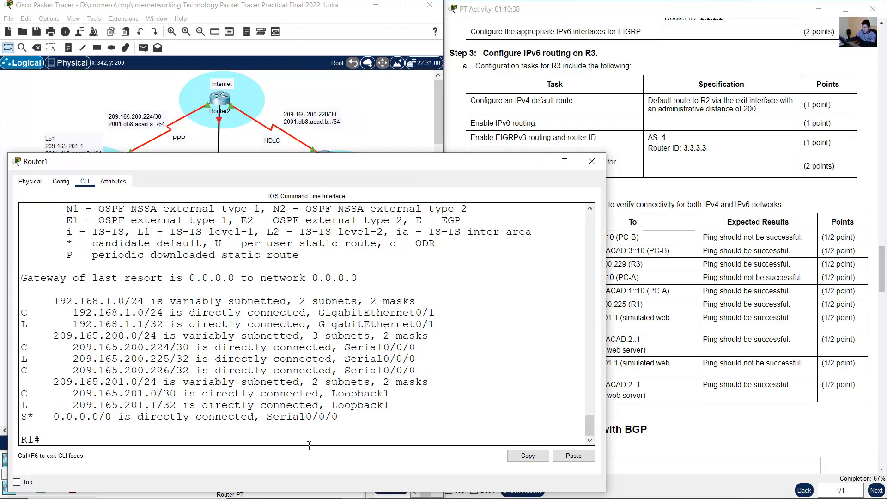
pyautogui.click(721, 315)
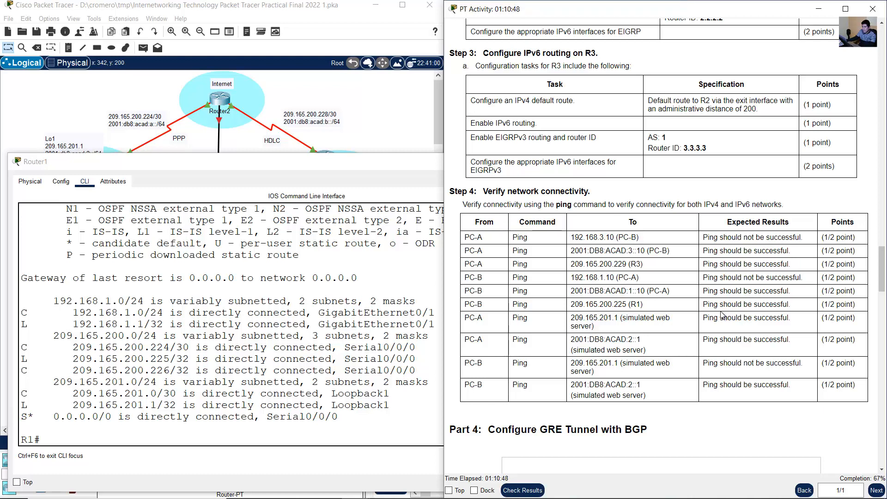
# - In R1's global configuration, create standard access list 1 permitting 192.168.1.0 with wildcard 0.0.0.255
pyautogui.click(317, 367)
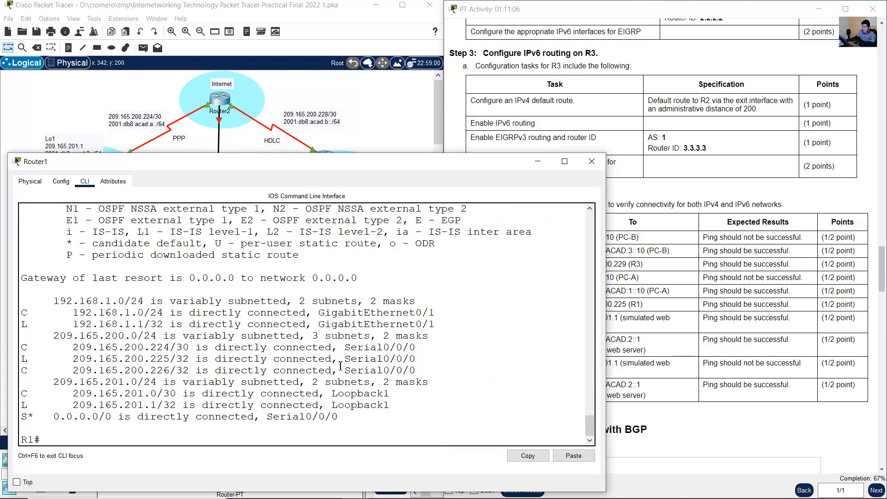
pyautogui.write('conf term')
pyautogui.press('Return')
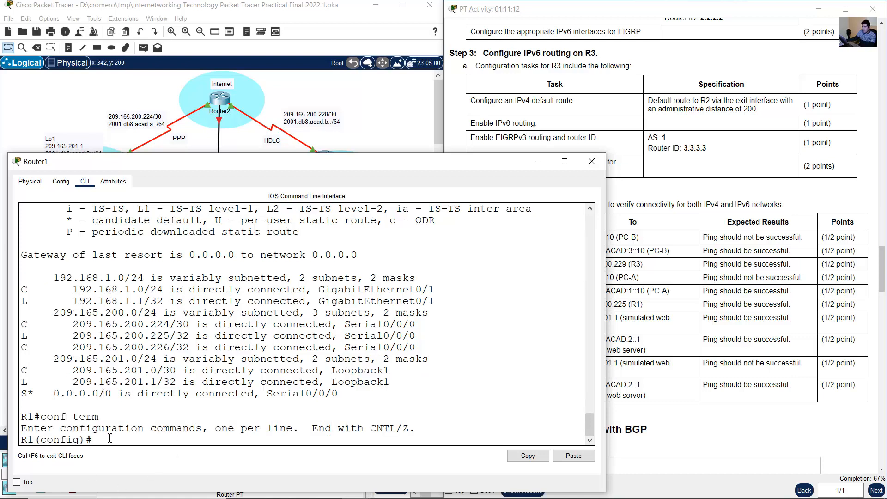
pyautogui.write('access-list 1 permit')
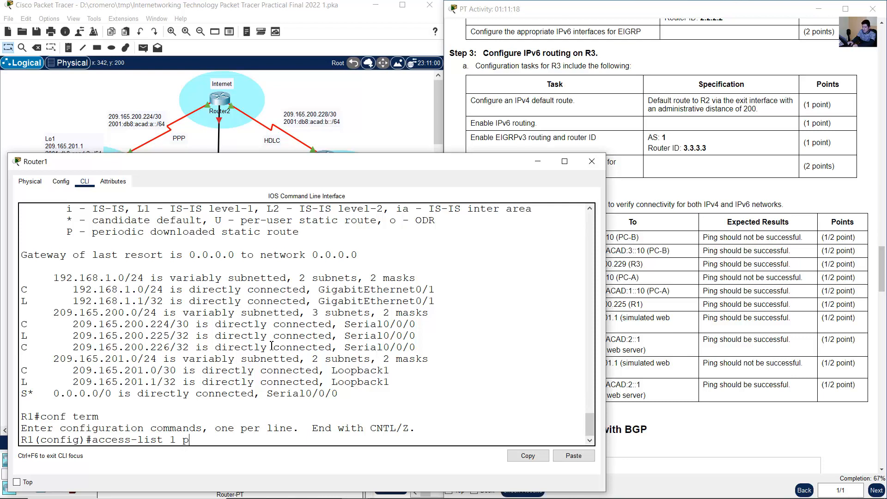
pyautogui.click(75, 91)
pyautogui.moveTo(68, 192); pyautogui.dragTo(68, 194)
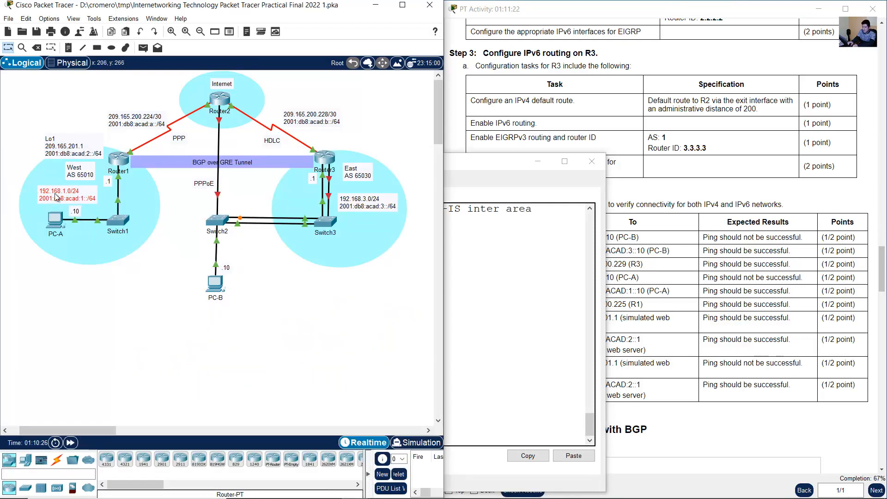
pyautogui.click(122, 161)
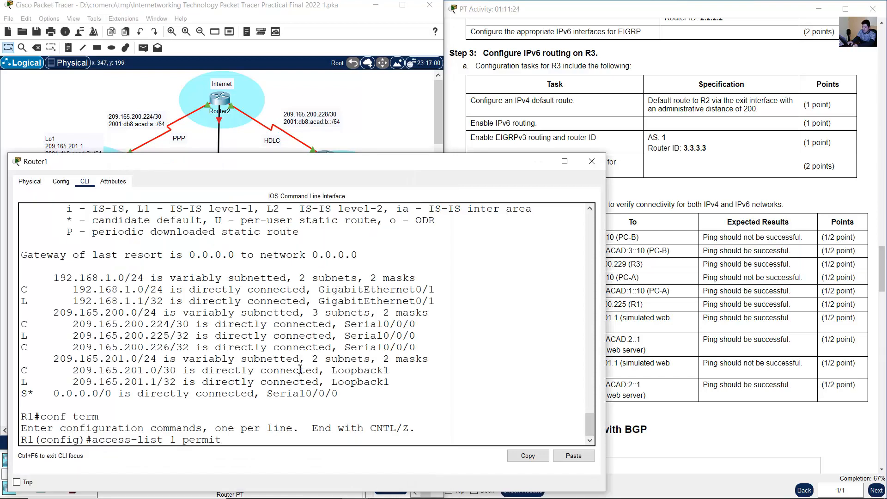
pyautogui.write('192.168.1.0 0.0.0.255')
pyautogui.press('Return')
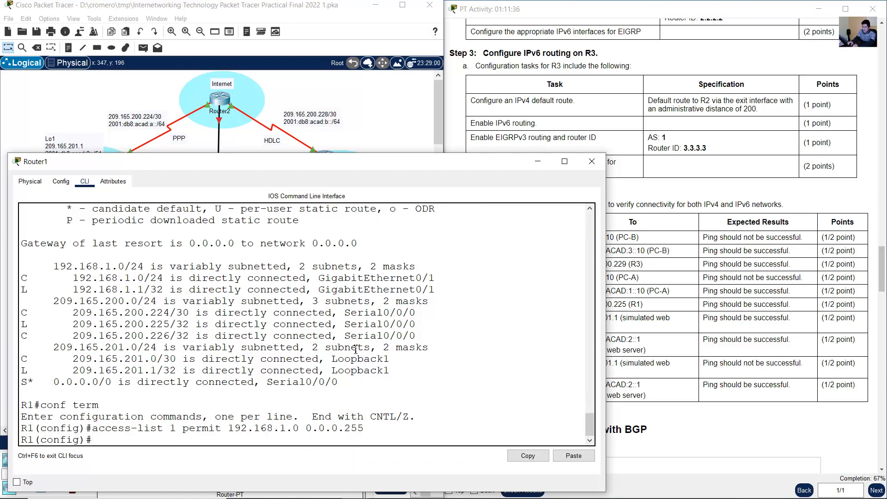
# - Configure NAT overload on R1 for inside source list 1 through interface s0/0/0
pyautogui.write('ip nat inside source list')
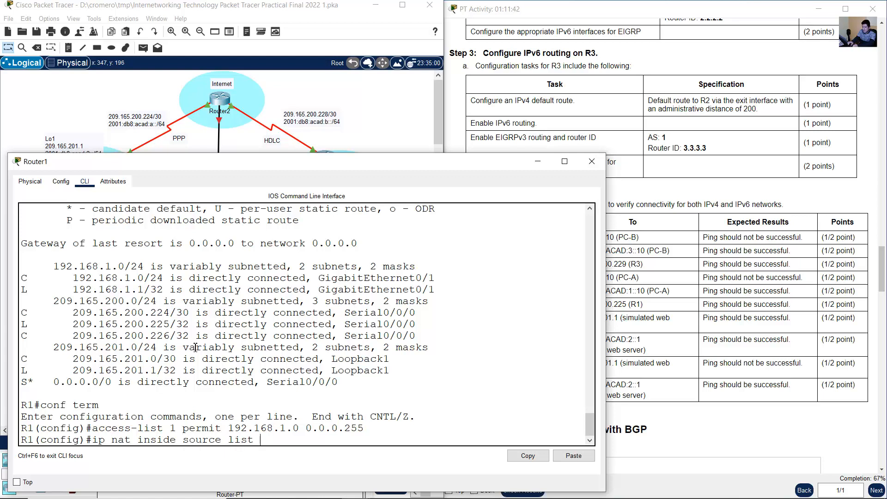
pyautogui.moveTo(164, 430); pyautogui.dragTo(183, 429)
pyautogui.click(272, 438)
pyautogui.write('1')
pyautogui.click(67, 96)
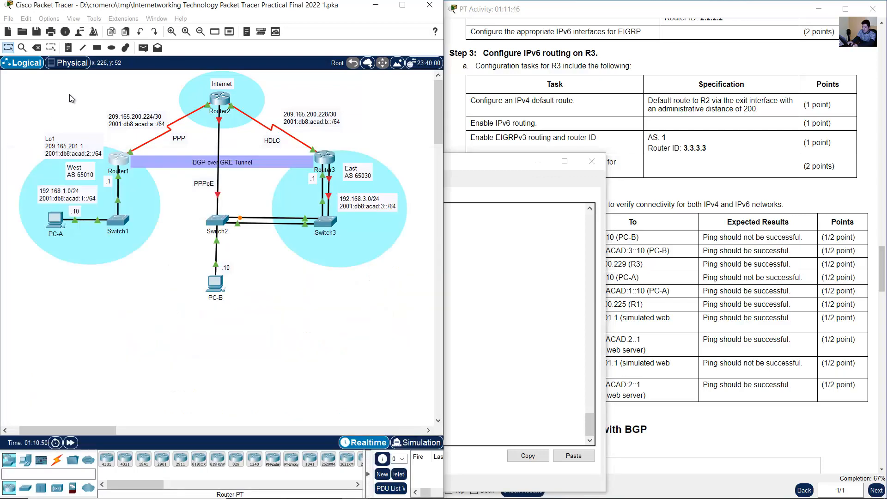
pyautogui.click(123, 159)
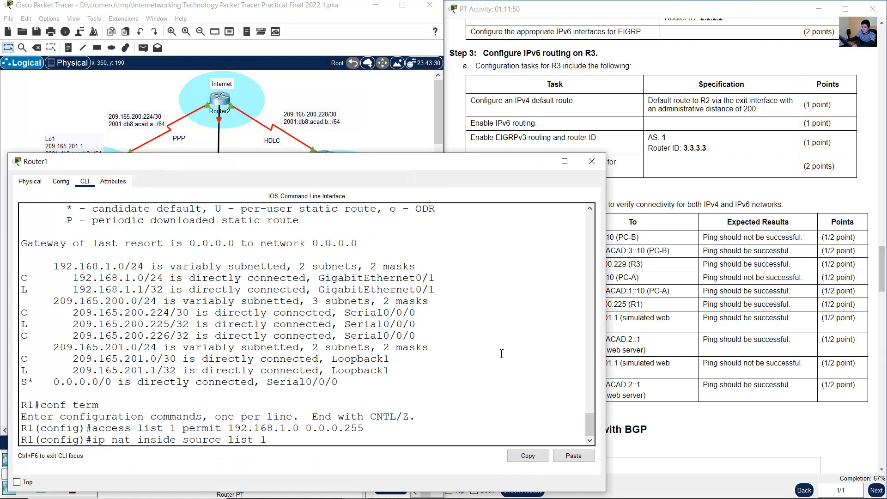
pyautogui.write('interface s0/0/0 overload')
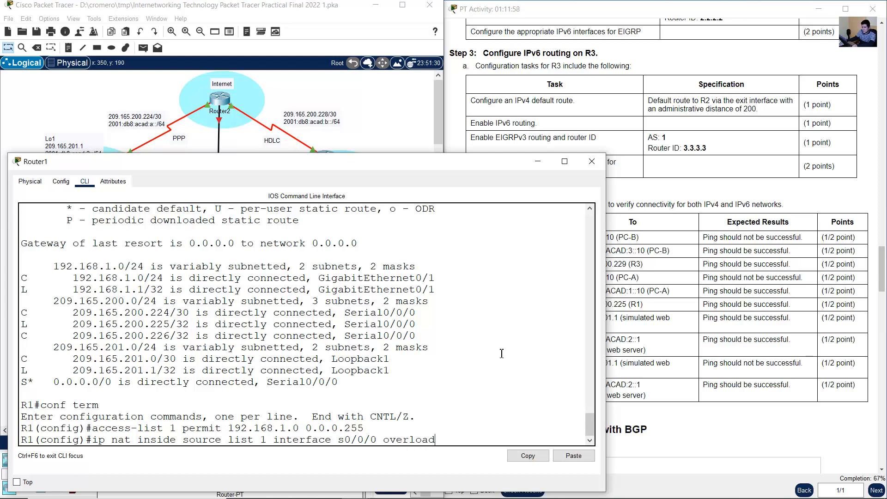
pyautogui.press('Return')
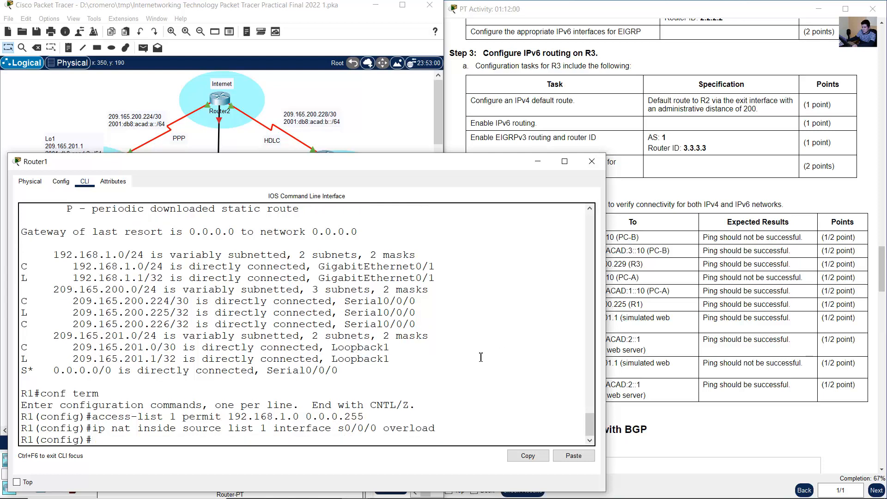
pyautogui.click(79, 96)
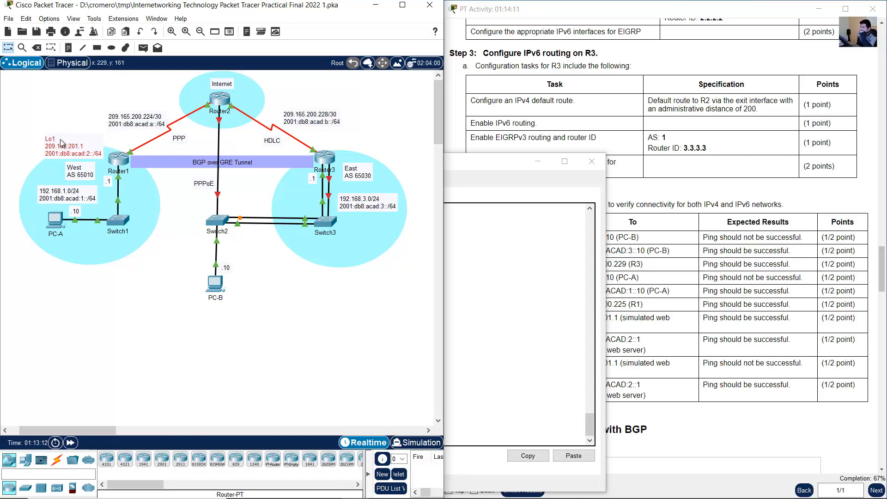
pyautogui.moveTo(65, 144); pyautogui.dragTo(65, 144)
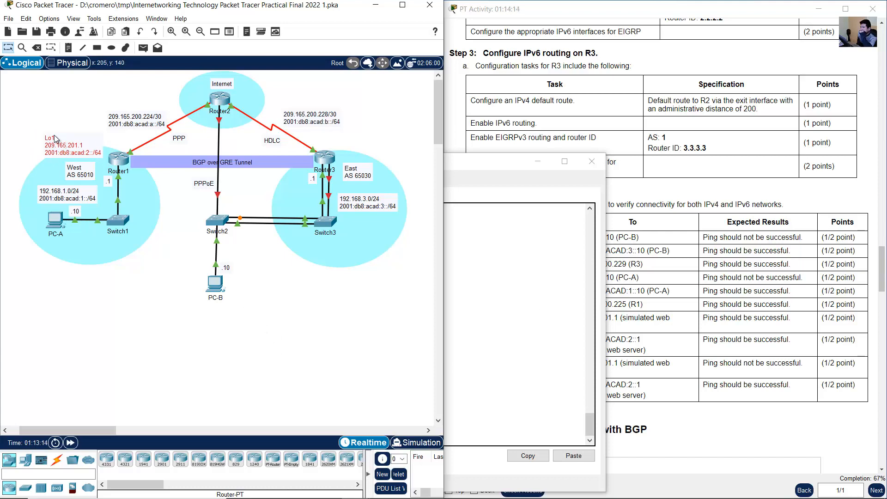
pyautogui.doubleClick(85, 151)
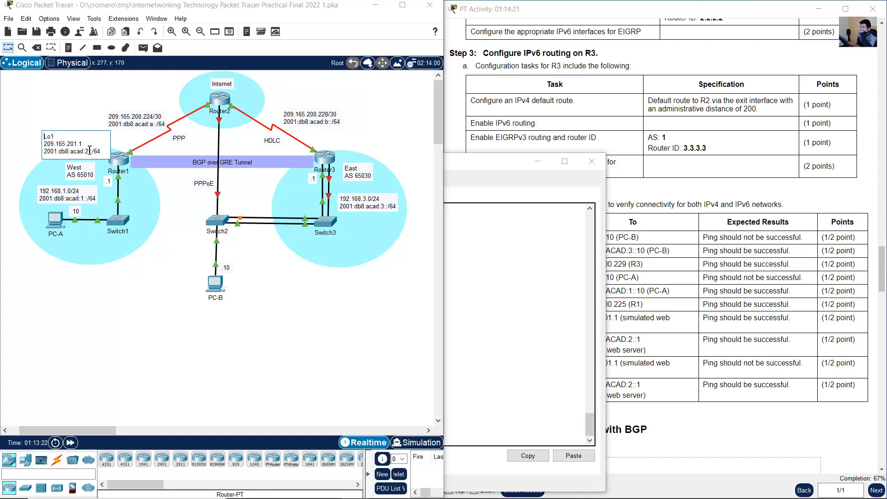
pyautogui.click(67, 112)
pyautogui.moveTo(75, 150); pyautogui.dragTo(75, 143)
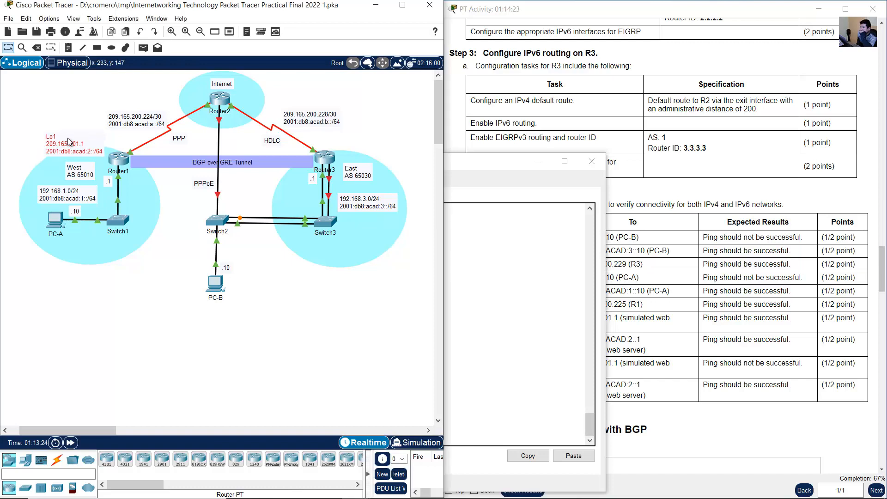
# - Set R1's interface s0/0/0 as the NAT outside interface
pyautogui.write('int ')
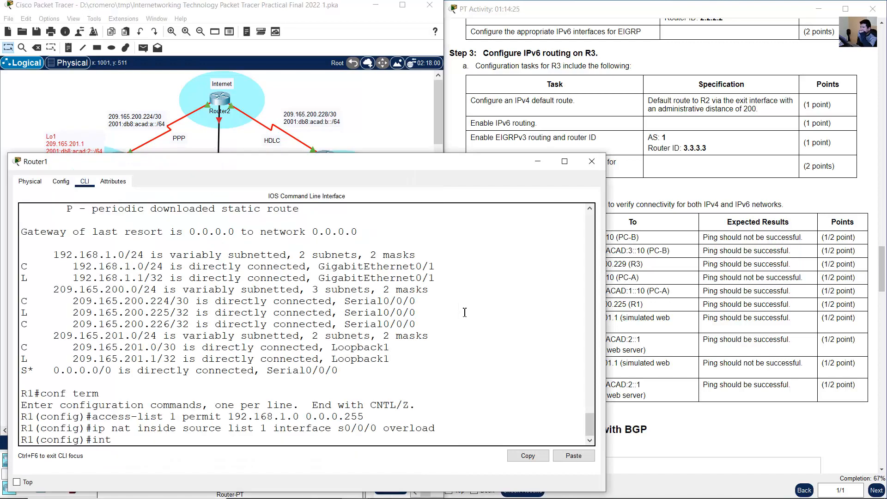
pyautogui.write('s0/0/0')
pyautogui.press('Return')
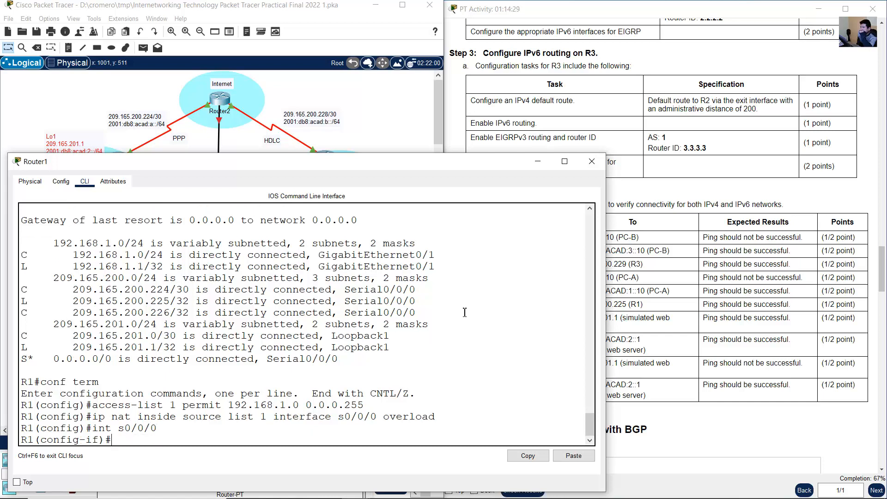
pyautogui.write('ip nat outside')
pyautogui.press('Return')
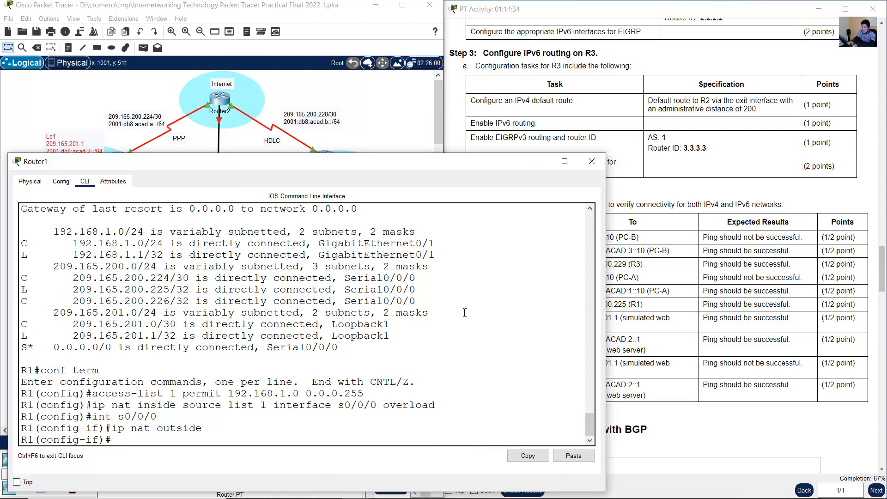
# - Set R1's interface g0/1 as the NAT inside interface and leave interface configuration
pyautogui.press('Up')
pyautogui.press('Up')
pyautogui.press('Left')
pyautogui.press('Left')
pyautogui.press('Left')
pyautogui.press('BackSpace')
pyautogui.press('BackSpace')
pyautogui.press('BackSpace')
pyautogui.write('g')
pyautogui.press('End')
pyautogui.press('BackSpace')
pyautogui.write('1')
pyautogui.press('Return')
pyautogui.press('Up')
pyautogui.press('Up')
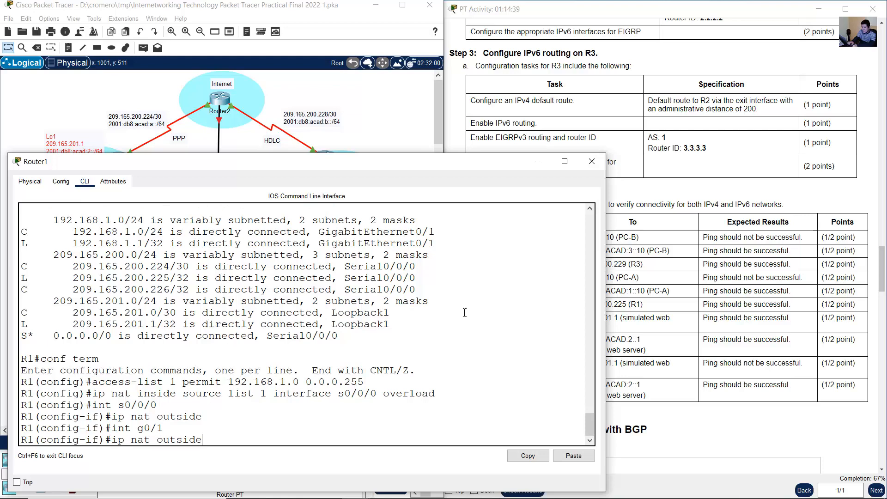
pyautogui.press('BackSpace')
pyautogui.press('BackSpace')
pyautogui.press('BackSpace')
pyautogui.press('BackSpace')
pyautogui.press('BackSpace')
pyautogui.press('BackSpace')
pyautogui.press('BackSpace')
pyautogui.write('inside')
pyautogui.press('Return')
pyautogui.write('exit')
pyautogui.press('Return')
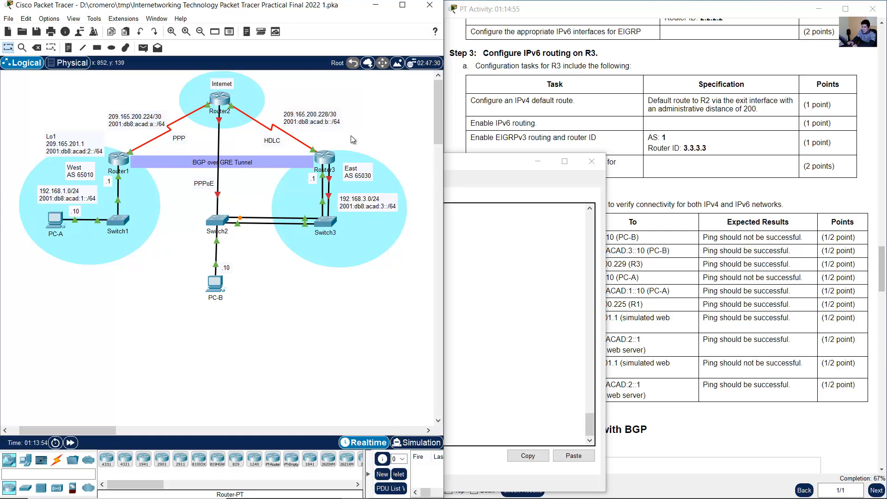
# - Switch to Router3 and, in global configuration, create access list 3 permitting 192.168.3.0 with wildcard 0.0.0.255
pyautogui.click(324, 157)
pyautogui.write('cn')
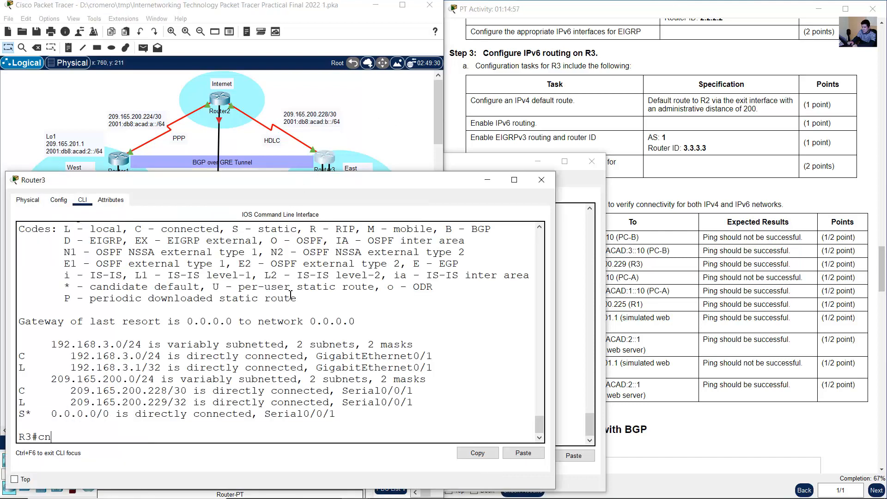
pyautogui.write('onf term')
pyautogui.press('Return')
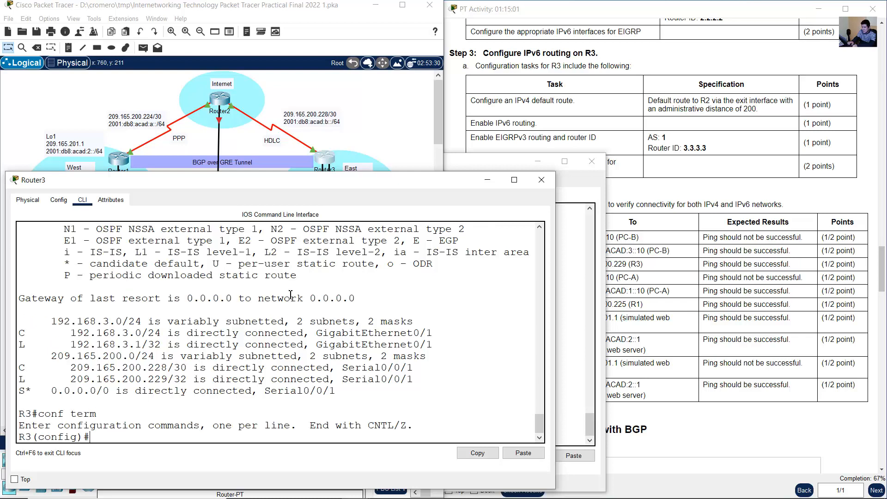
pyautogui.write('access-list 3 permit ')
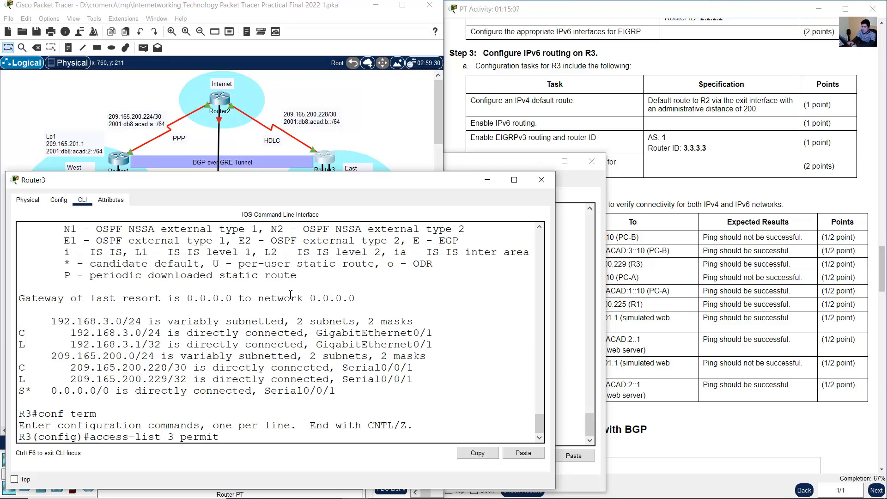
pyautogui.write('192.168.3.0 0.0.0.255')
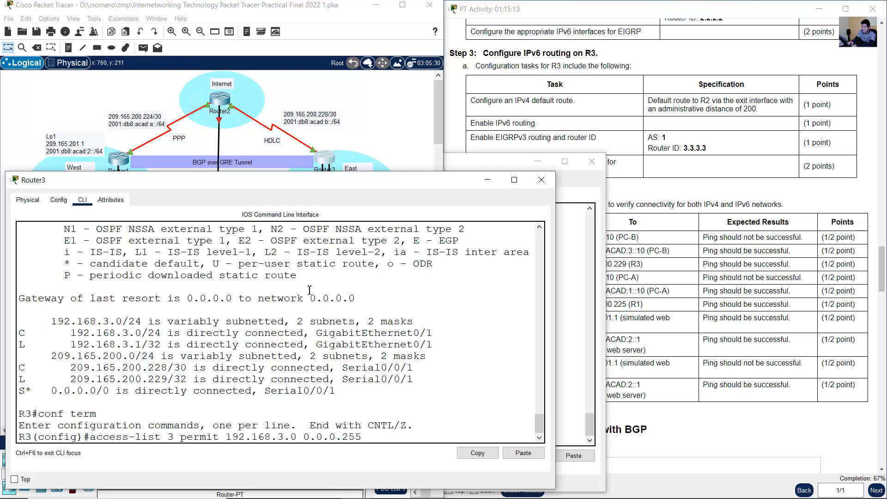
pyautogui.click(365, 128)
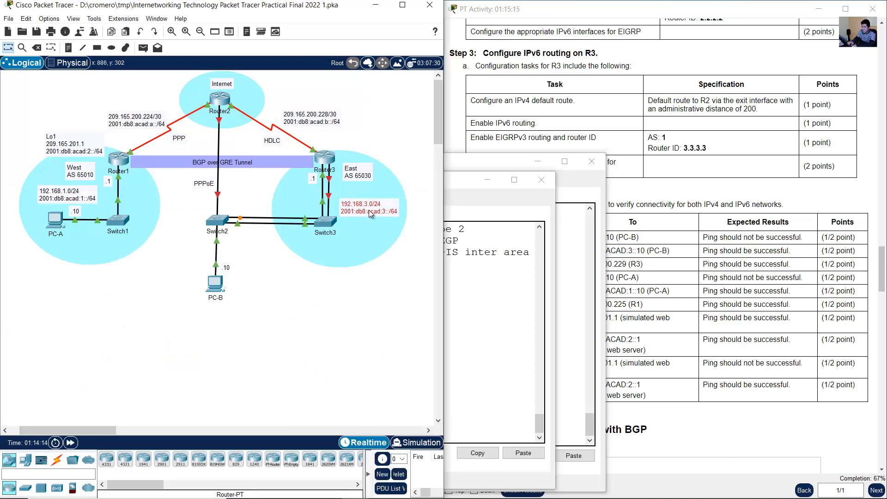
pyautogui.click(484, 317)
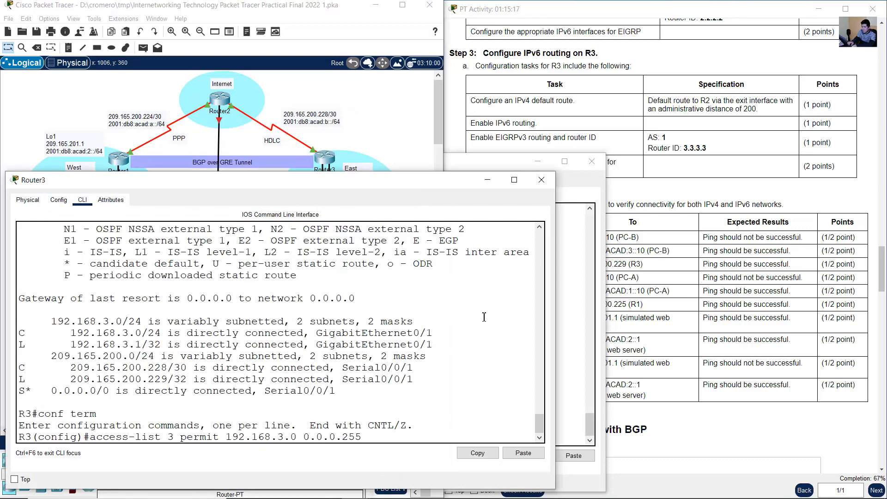
pyautogui.press('Return')
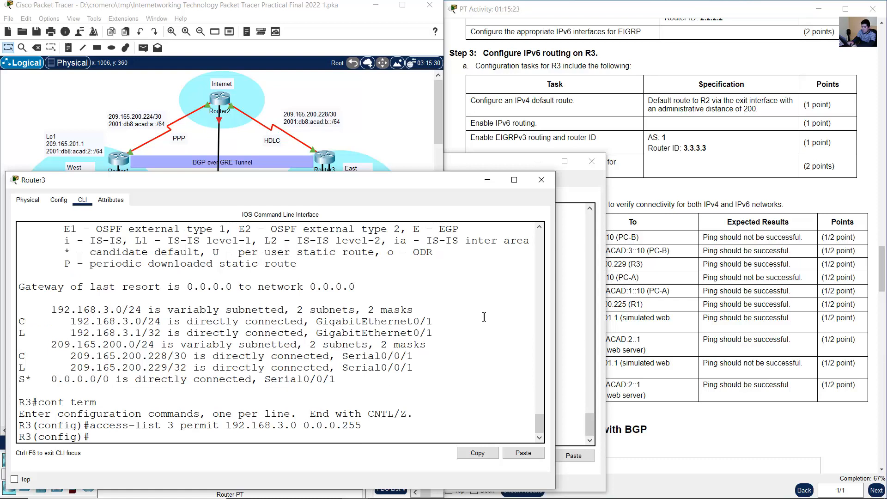
# - Configure NAT overload on R3 for inside source list 3 through s0/0/1, checking the serial port on the topology
pyautogui.write('ip nat inside source list ')
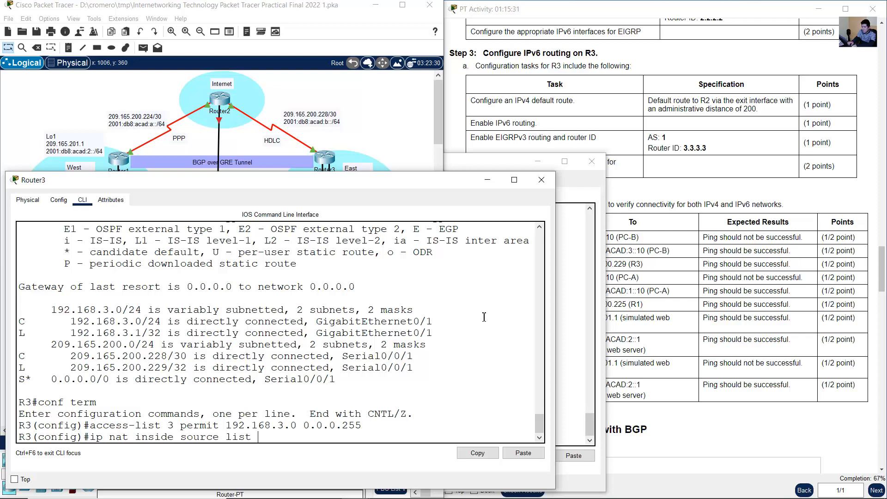
pyautogui.write('3 int s0/0/1 overload')
pyautogui.click(380, 138)
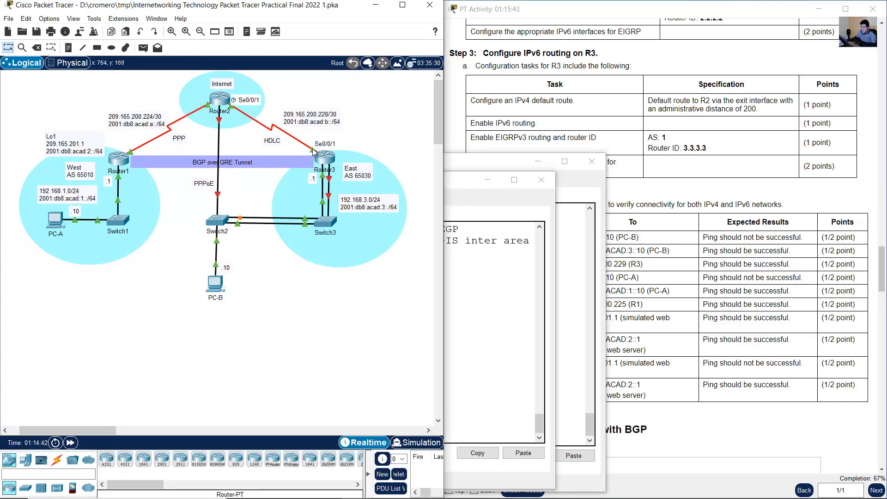
pyautogui.click(315, 154)
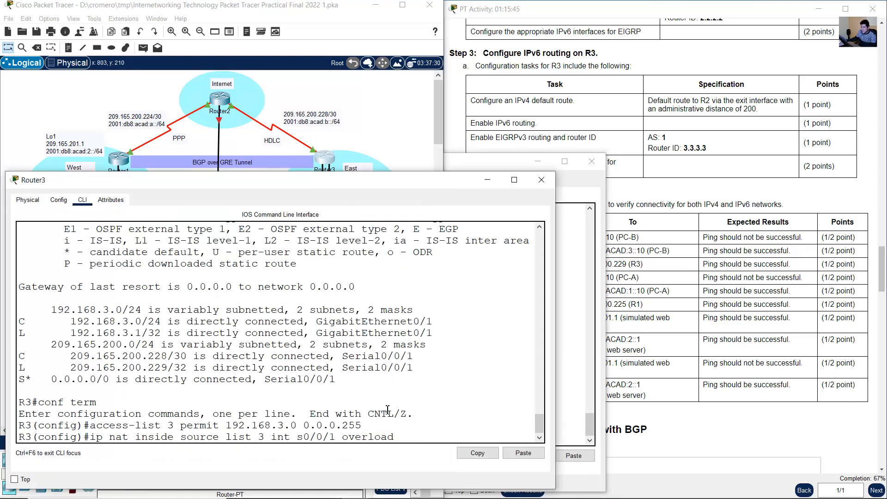
pyautogui.press('Return')
# - Set R3's interface g0/1 as the NAT inside interface
pyautogui.write('int g0/')
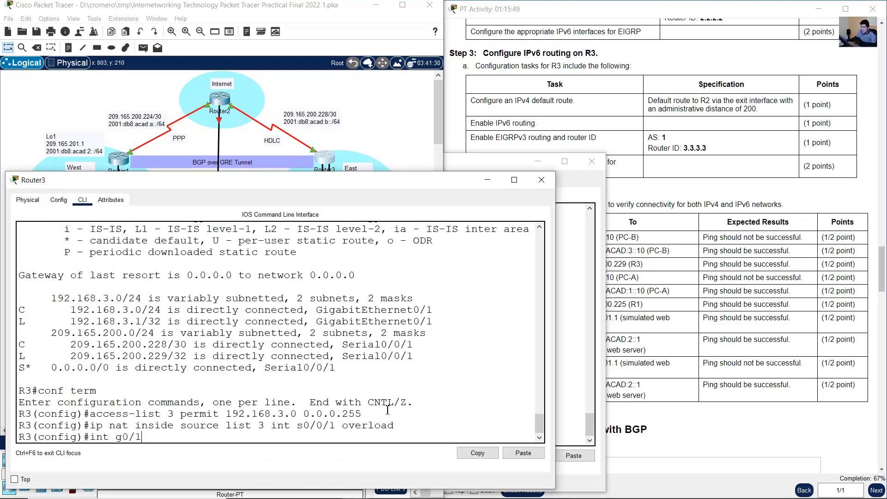
pyautogui.write('1')
pyautogui.press('Return')
pyautogui.write('ip ')
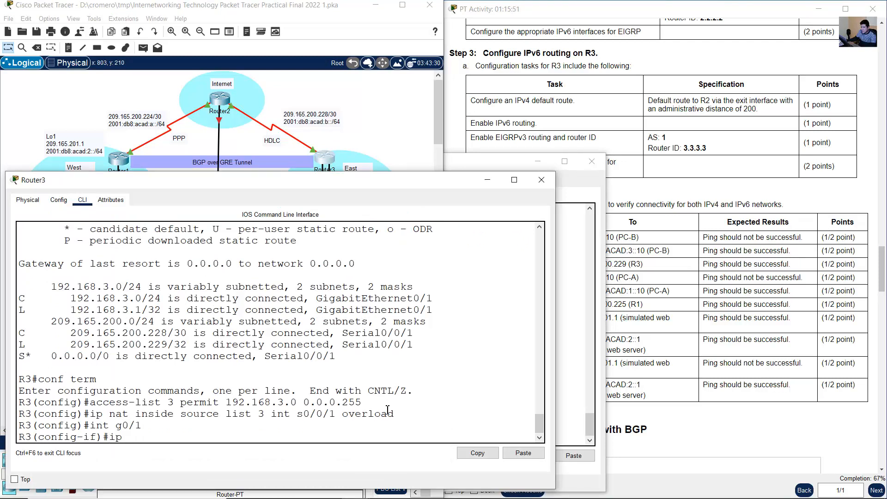
pyautogui.write('nat inside')
pyautogui.press('Return')
# - Set R3's interface s0/0/1 as the NAT outside interface, leave interface configuration and return to the topology
pyautogui.press('Up')
pyautogui.press('Up')
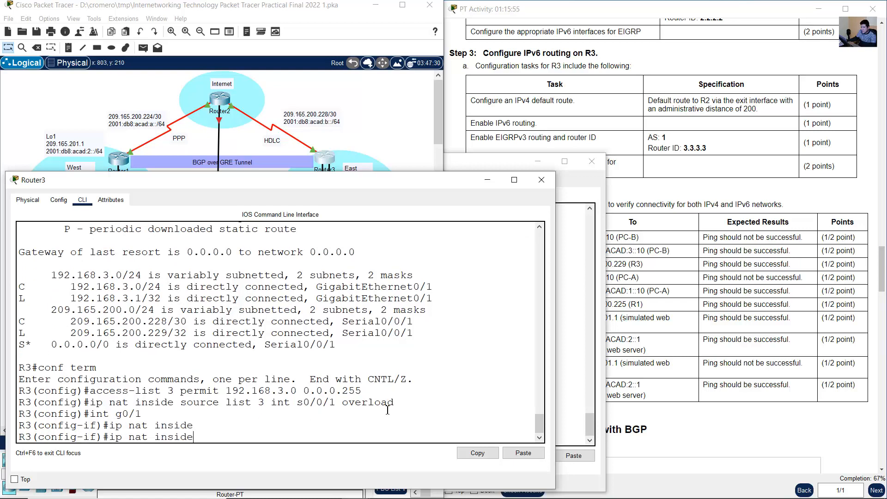
pyautogui.press('BackSpace')
pyautogui.press('BackSpace')
pyautogui.write('s0/0')
pyautogui.press('Return')
pyautogui.press('Up')
pyautogui.press('Up')
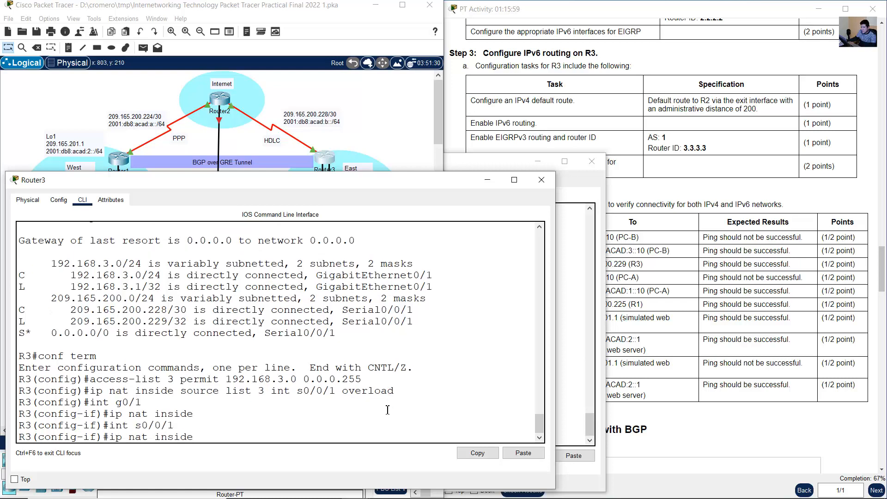
pyautogui.press('BackSpace')
pyautogui.press('BackSpace')
pyautogui.press('BackSpace')
pyautogui.write('utisde')
pyautogui.press('BackSpace')
pyautogui.press('BackSpace')
pyautogui.press('BackSpace')
pyautogui.write('de')
pyautogui.press('Return')
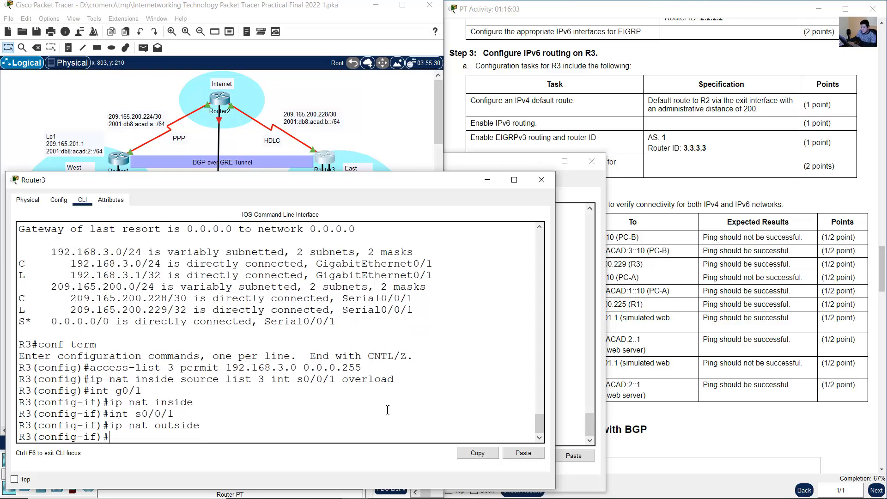
pyautogui.write('exit')
pyautogui.press('Return')
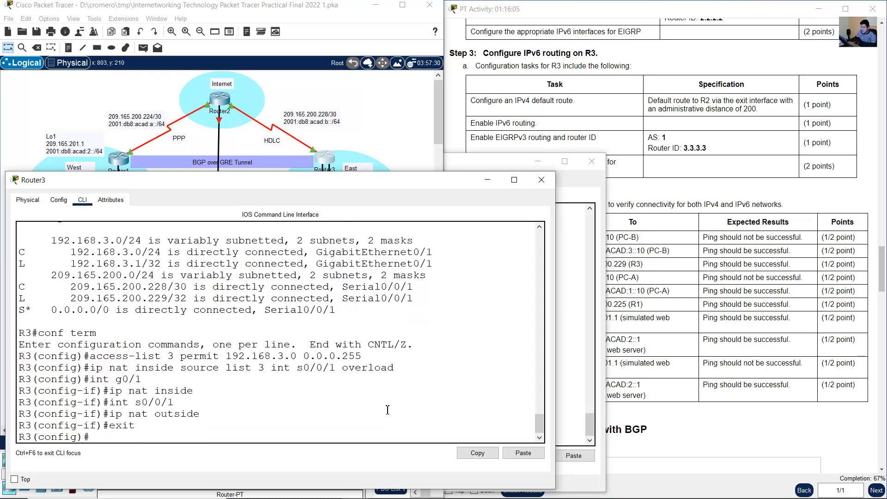
pyautogui.click(487, 180)
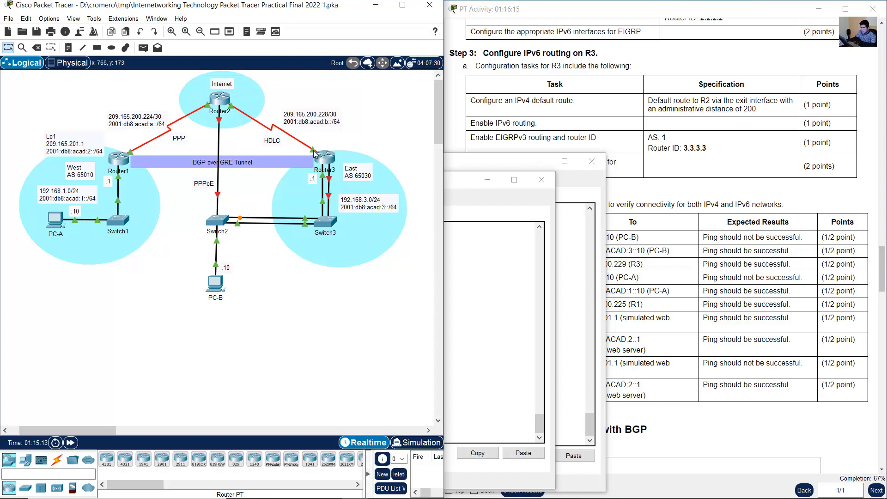
# - Review the NAT commands entered on Router3 and return to the topology
pyautogui.moveTo(313, 152)
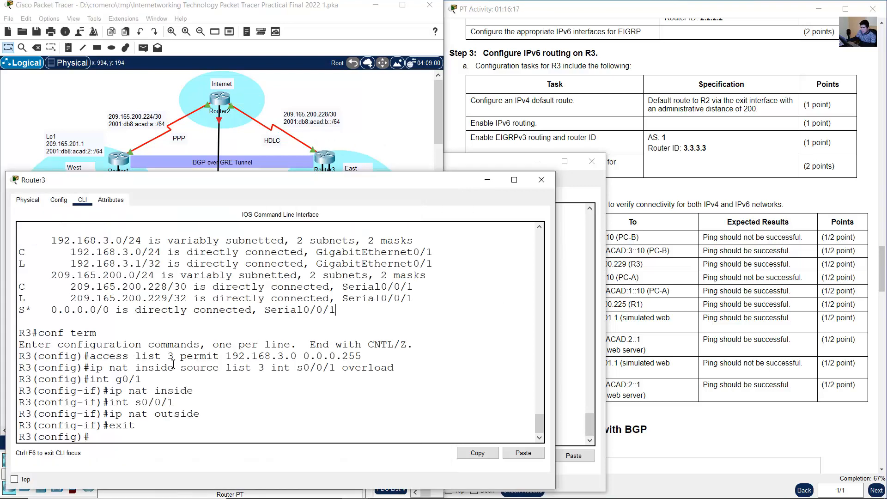
pyautogui.moveTo(109, 379); pyautogui.dragTo(167, 391)
pyautogui.click(151, 396)
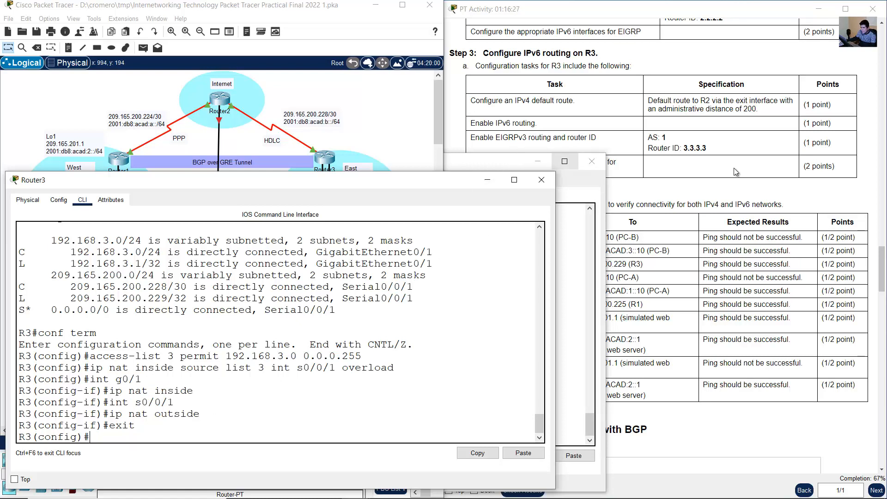
pyautogui.click(760, 321)
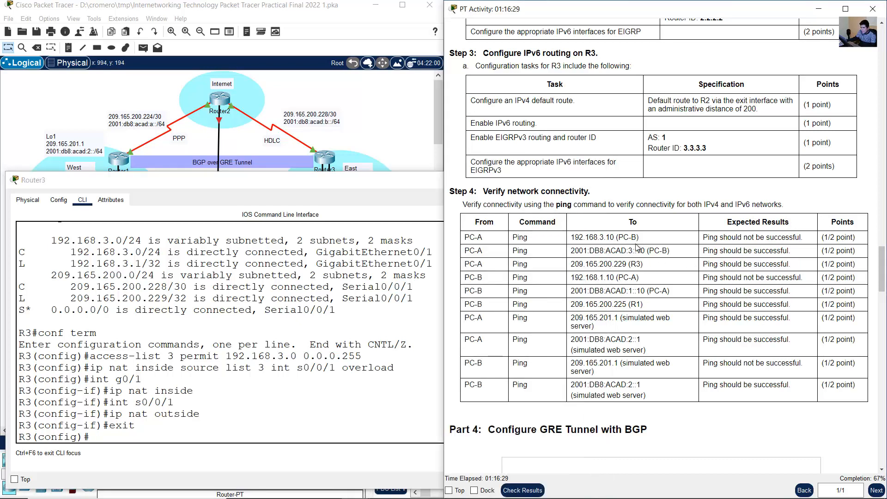
pyautogui.click(400, 139)
pyautogui.click(494, 187)
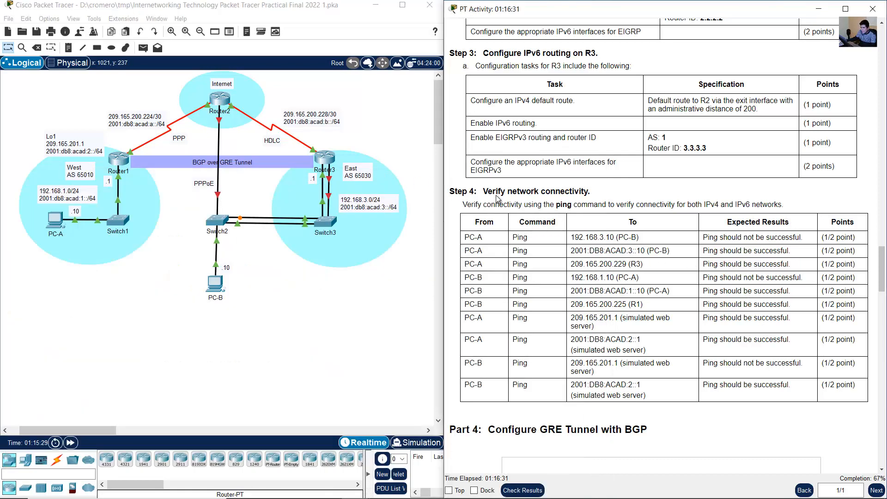
# - Following Step 4's connectivity table, ping PC-B at 192.168.3.10 from PC-A's Command Prompt
pyautogui.moveTo(483, 194); pyautogui.dragTo(596, 198)
pyautogui.scroll(-1, 642, 224)
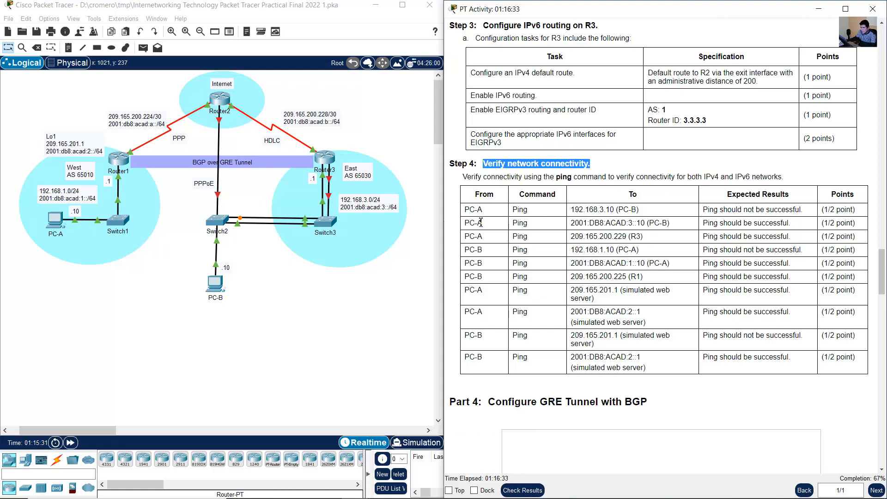
pyautogui.click(468, 208)
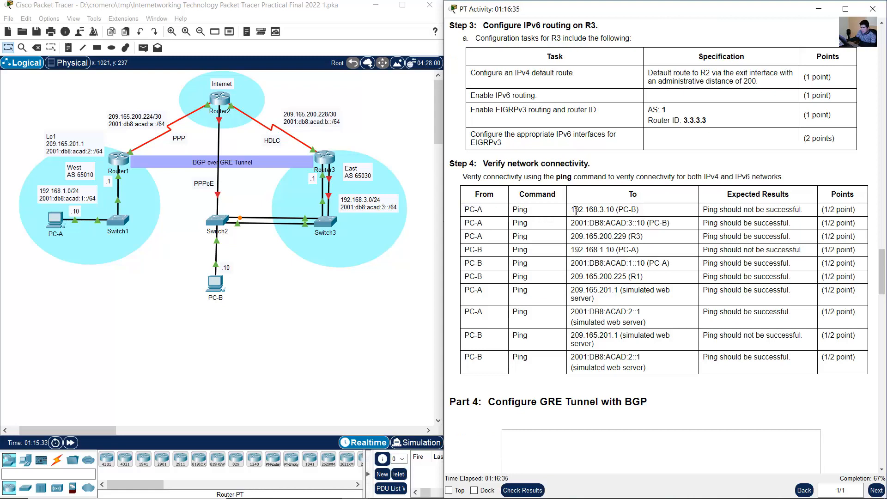
pyautogui.moveTo(570, 209); pyautogui.dragTo(688, 213)
pyautogui.click(345, 293)
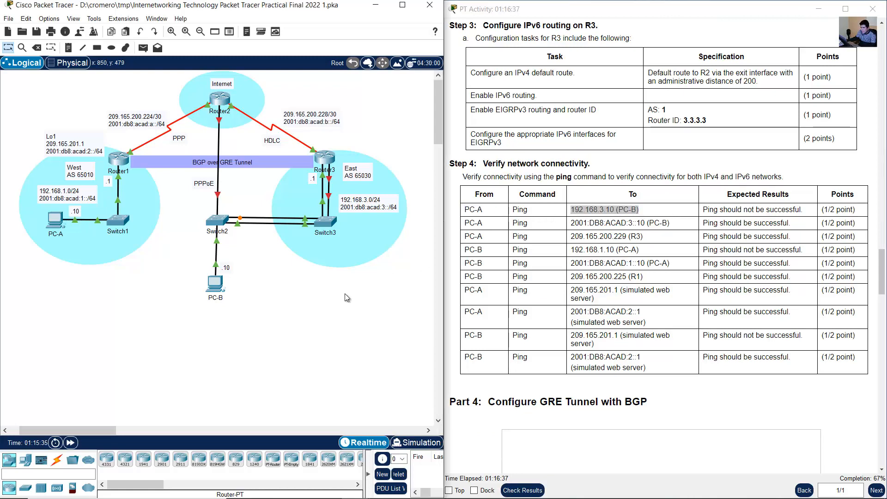
pyautogui.click(55, 220)
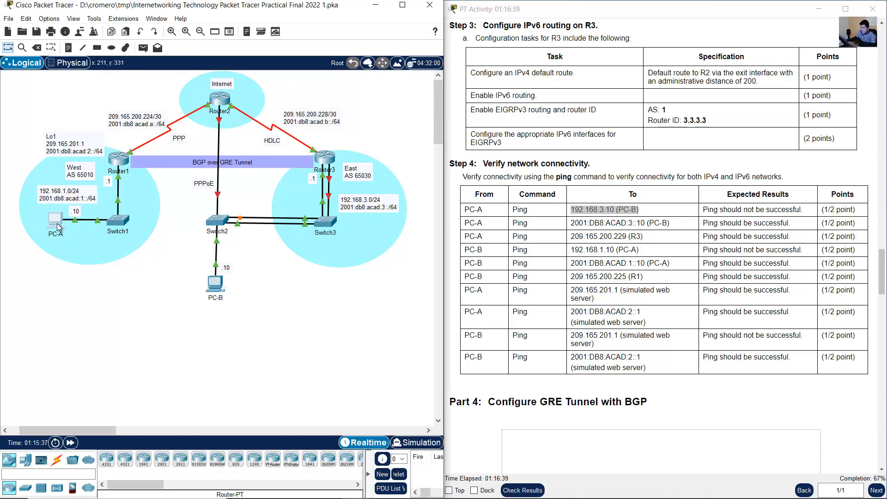
pyautogui.moveTo(410, 93); pyautogui.dragTo(150, 167)
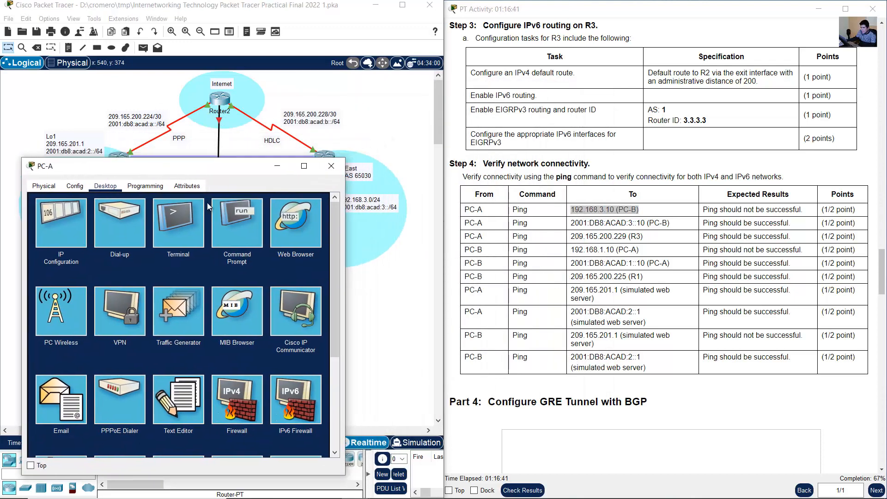
pyautogui.click(217, 213)
pyautogui.write('ping')
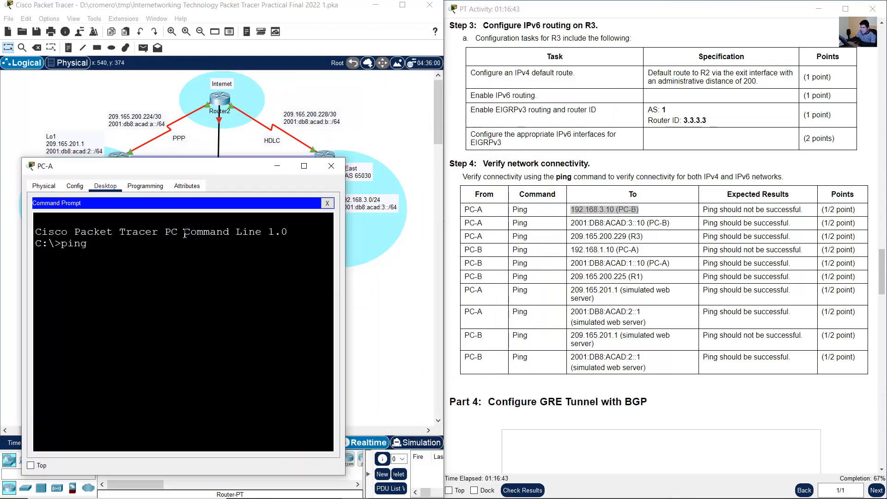
pyautogui.write(' 192.168.3.10')
pyautogui.press('Return')
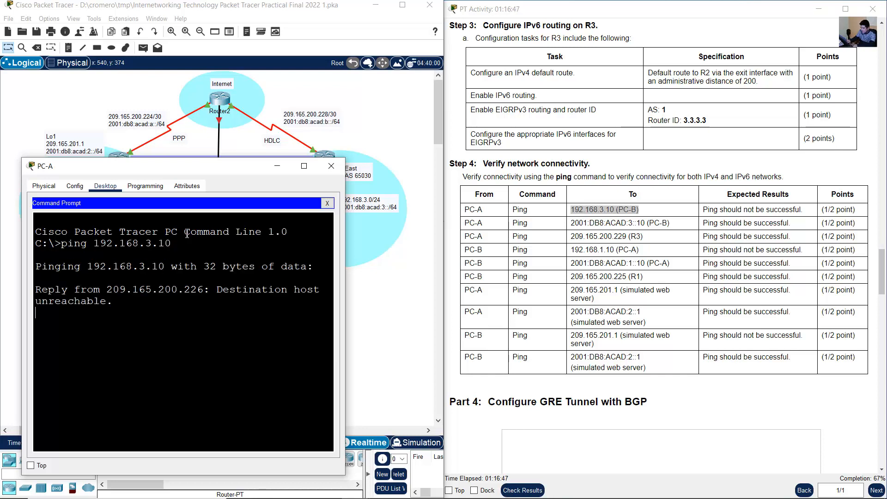
# - Widen PC-A's window and compare the replies for 192.168.3.10 with the expected result in the Step 4 table
pyautogui.moveTo(348, 273); pyautogui.dragTo(485, 273)
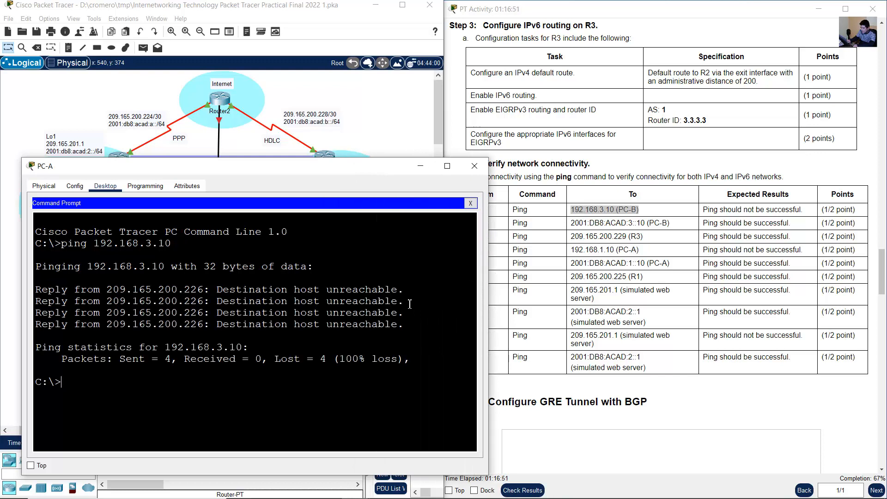
pyautogui.click(714, 207)
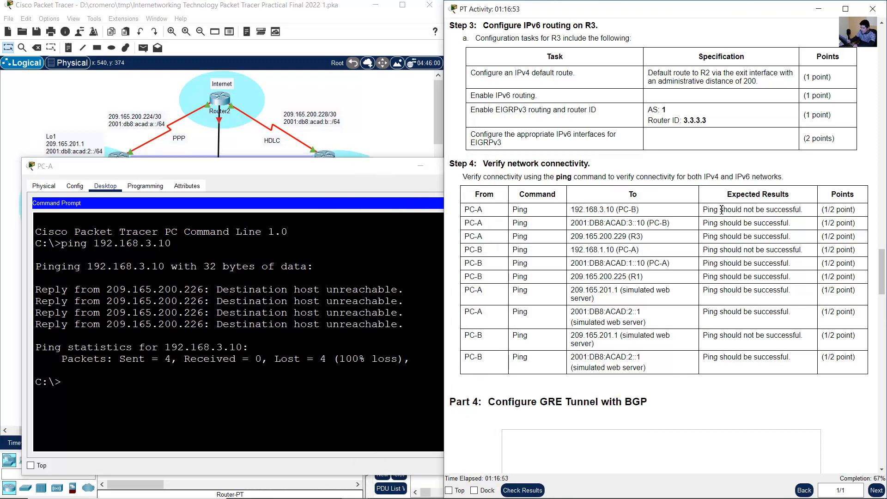
pyautogui.moveTo(703, 209); pyautogui.dragTo(802, 211)
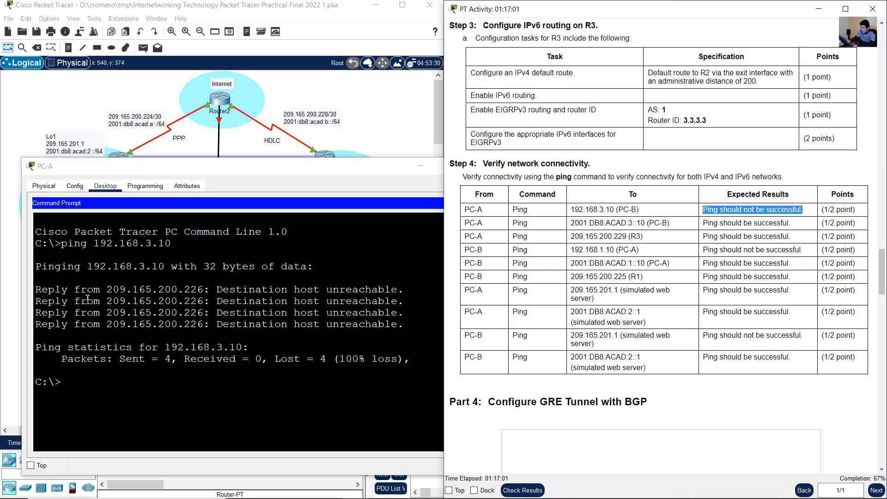
pyautogui.moveTo(87, 300); pyautogui.dragTo(161, 333)
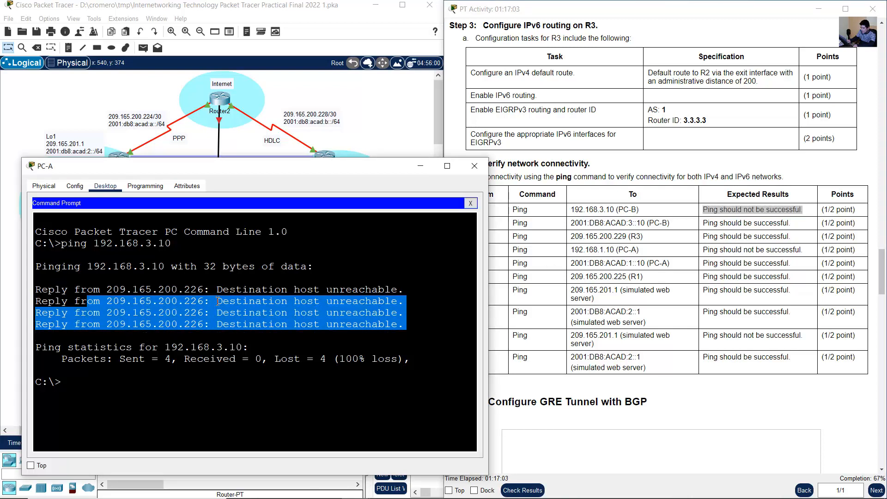
pyautogui.moveTo(229, 290); pyautogui.dragTo(405, 290)
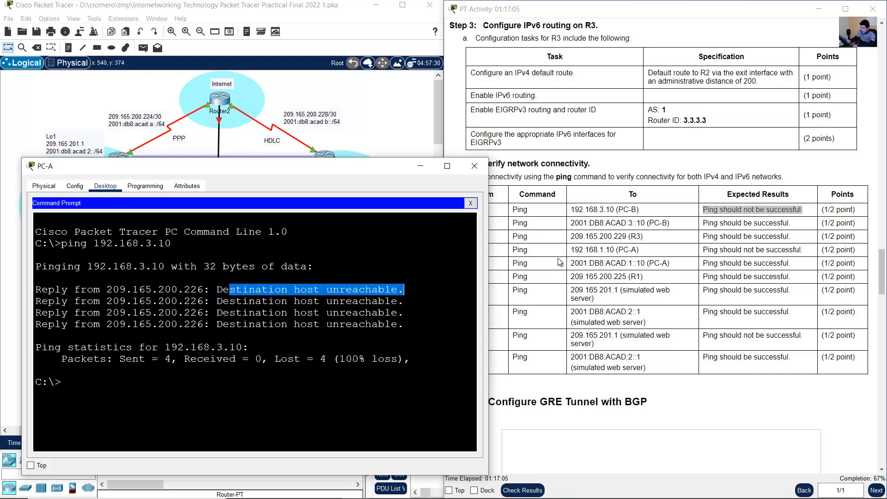
# - Ping PC-B's IPv6 address 2001:db8:acad:3::10 from PC-A and check it against the expected result
pyautogui.click(550, 240)
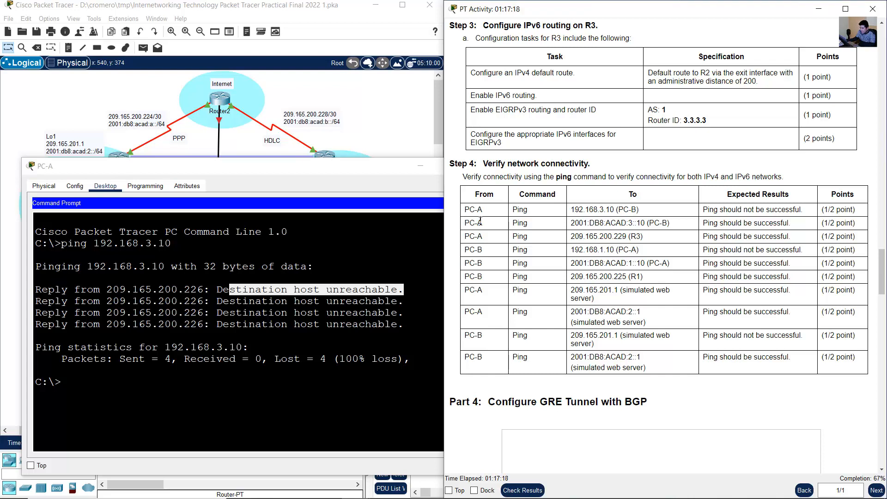
pyautogui.doubleClick(480, 221)
pyautogui.moveTo(570, 223); pyautogui.dragTo(672, 225)
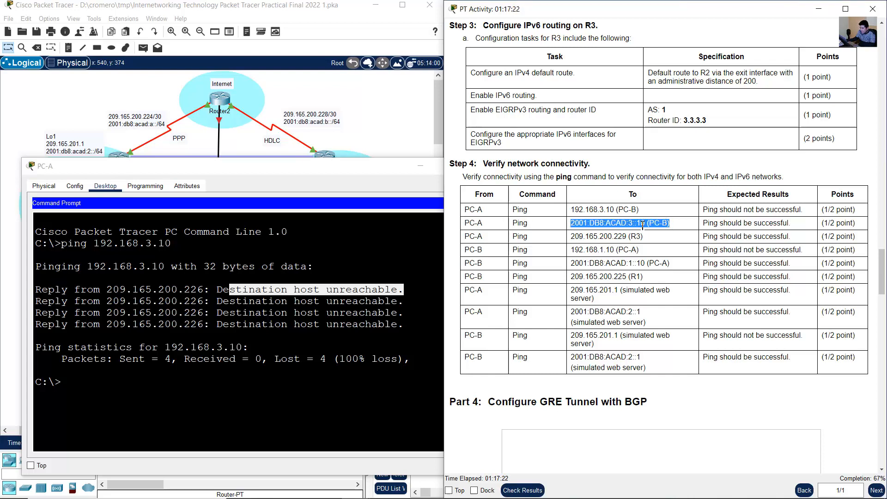
pyautogui.click(186, 303)
pyautogui.write('ping 2')
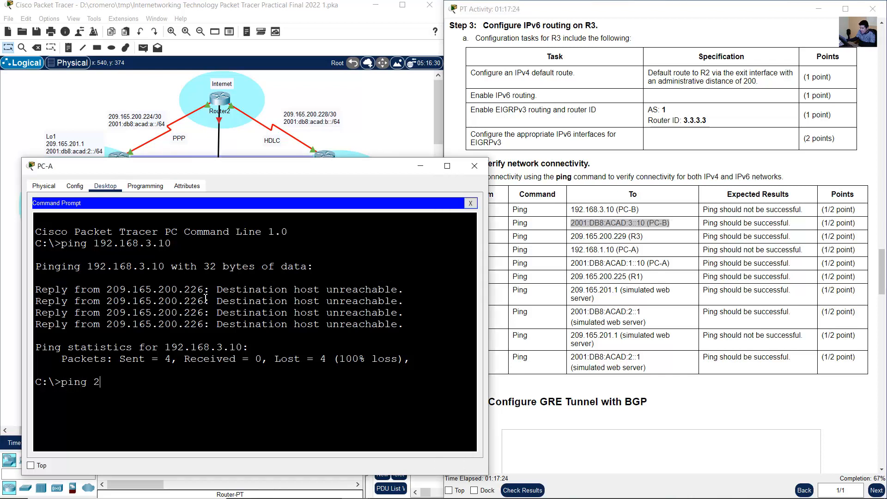
pyautogui.write('001:db8:acad:')
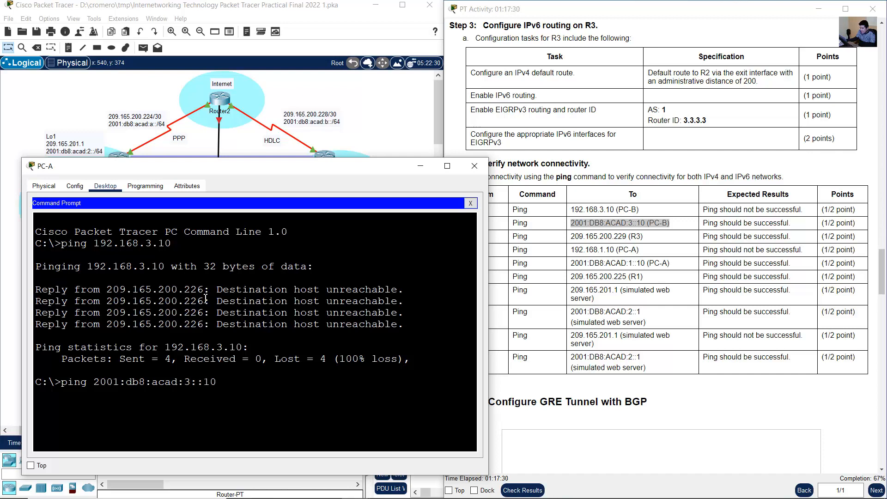
pyautogui.write('3::10')
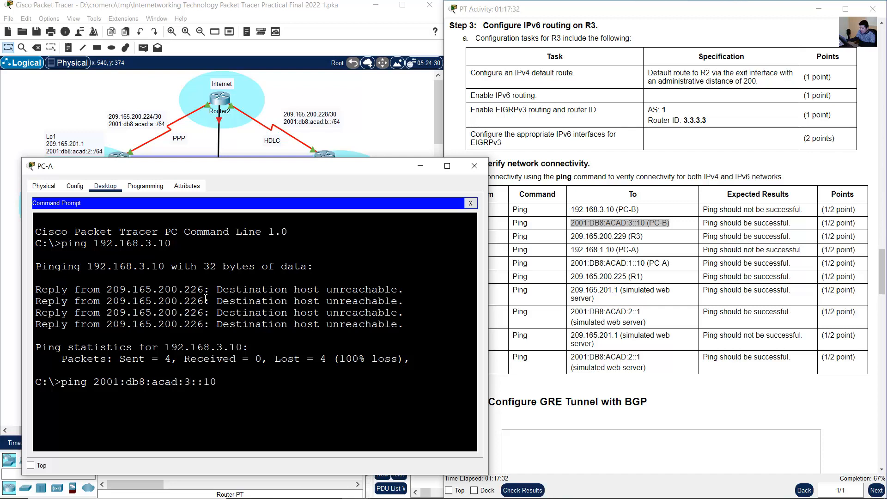
pyautogui.press('Return')
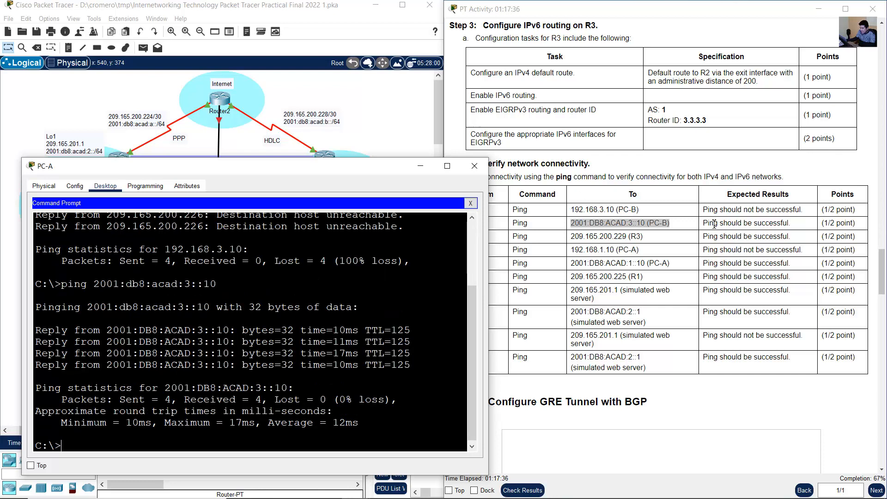
pyautogui.click(682, 225)
pyautogui.moveTo(682, 225); pyautogui.dragTo(846, 225)
pyautogui.click(846, 225)
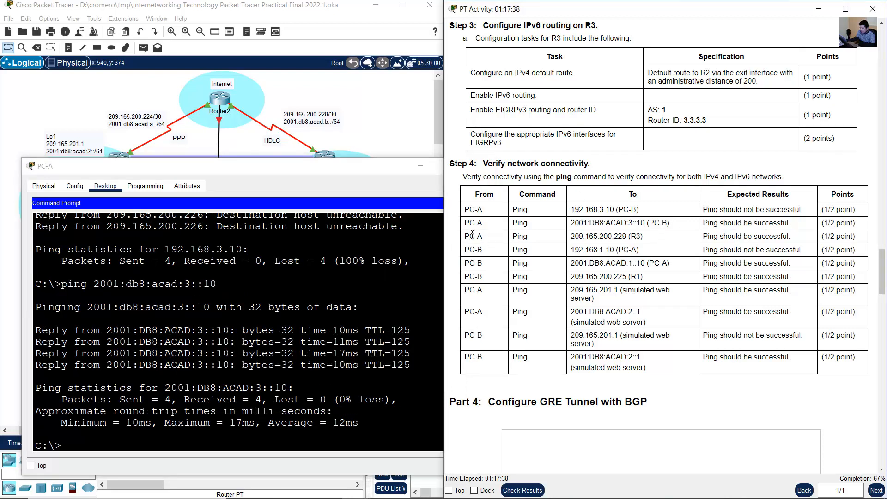
# - Ping R3 at 209.165.200.229 from PC-A and check it against the expected result
pyautogui.moveTo(471, 236); pyautogui.dragTo(648, 238)
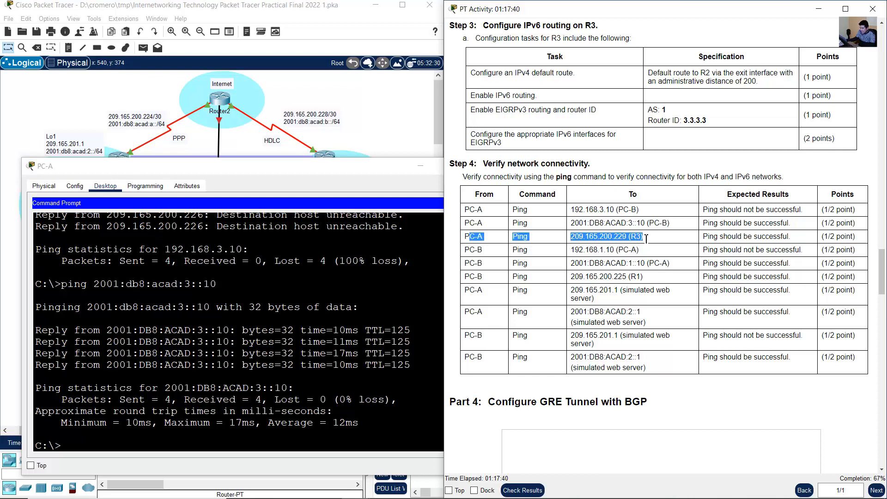
pyautogui.click(241, 362)
pyautogui.write('ping')
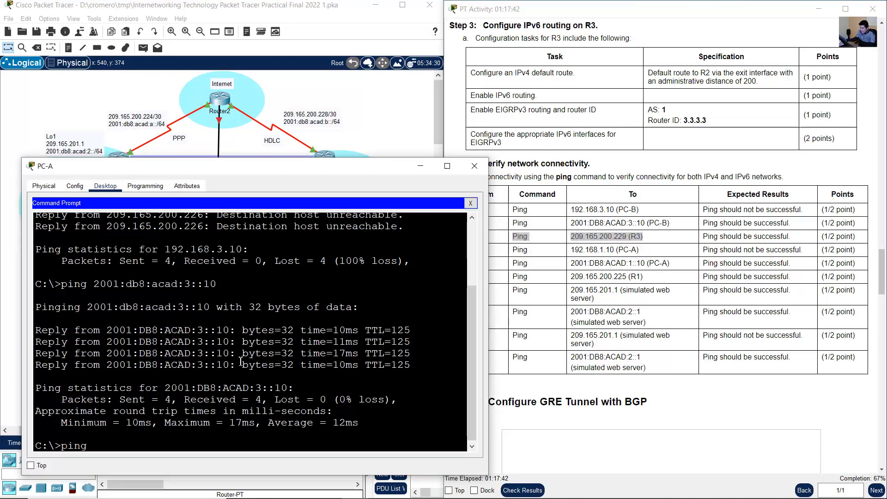
pyautogui.write(' 209.165.200')
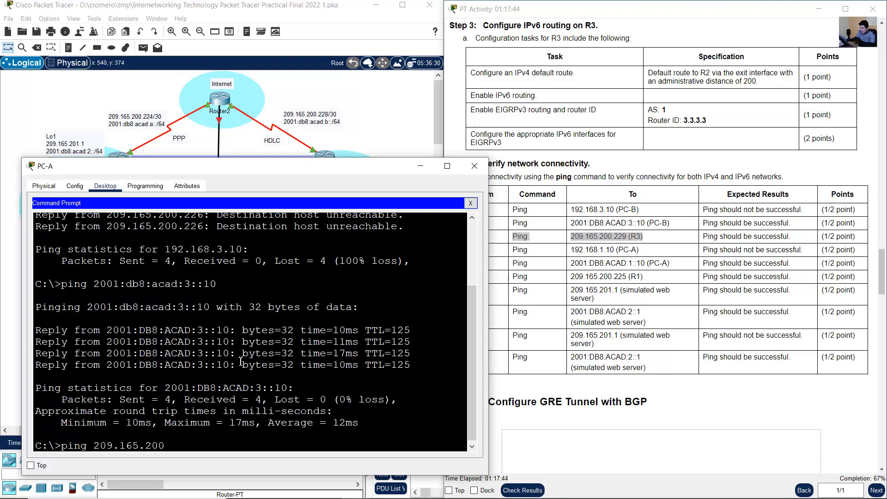
pyautogui.write('.229')
pyautogui.press('Return')
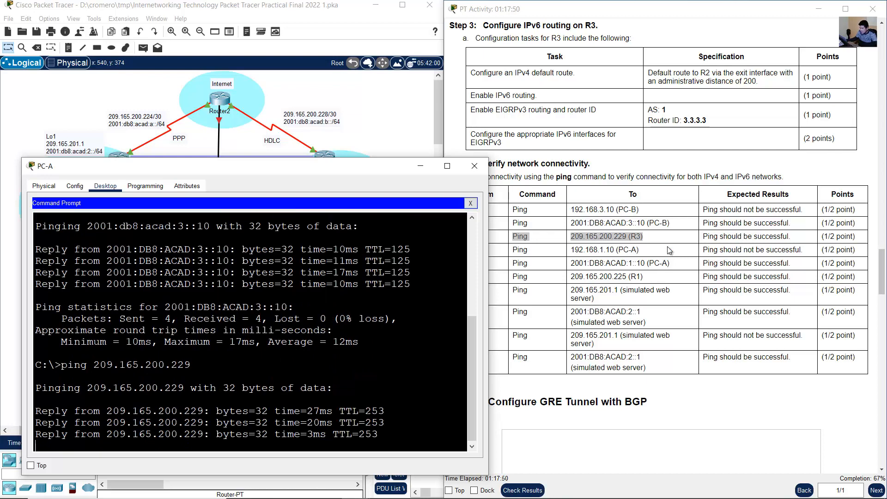
pyautogui.moveTo(702, 236); pyautogui.dragTo(780, 236)
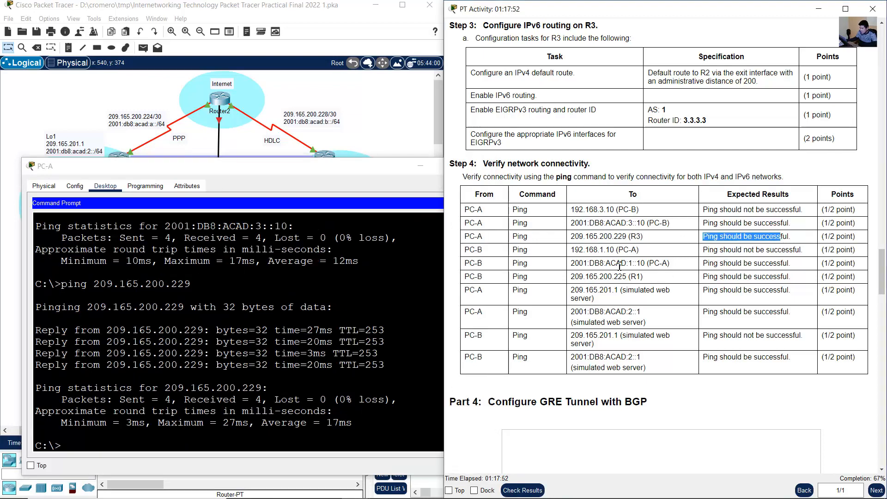
# - Switch to PC-B, close its IP Configuration, open its Command Prompt and enlarge the window beside the instructions
pyautogui.moveTo(466, 249); pyautogui.dragTo(639, 251)
pyautogui.click(391, 113)
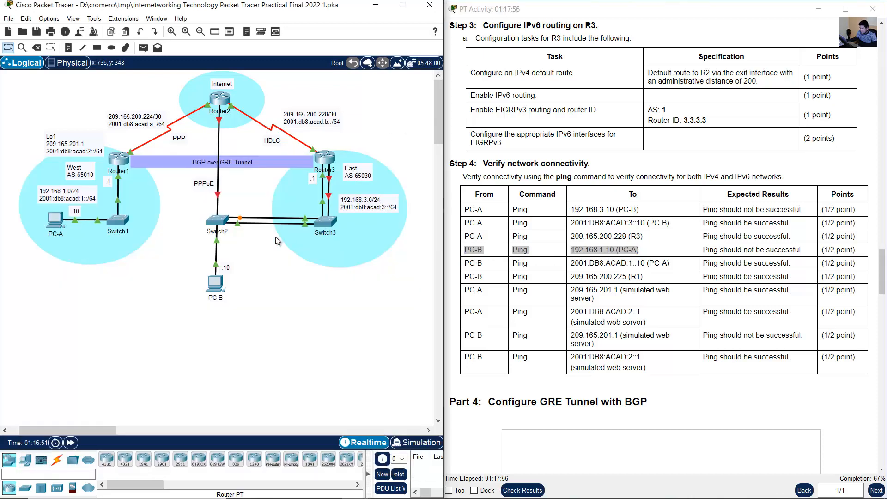
pyautogui.click(217, 286)
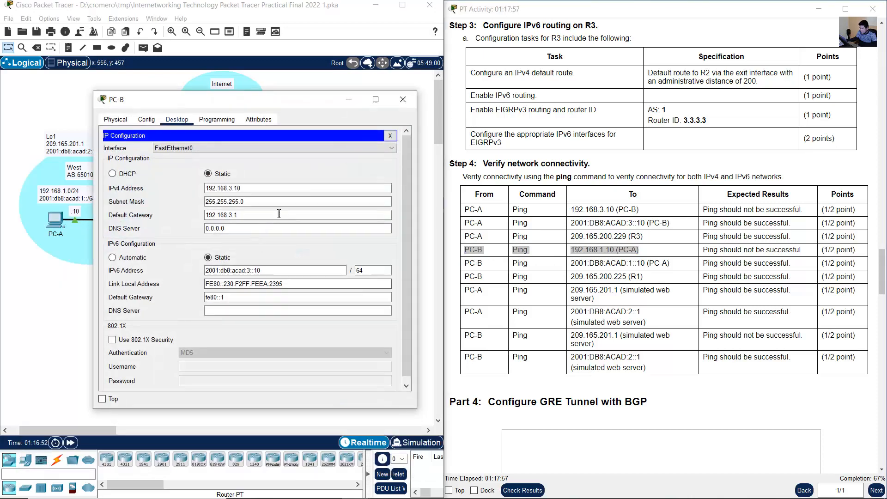
pyautogui.click(388, 137)
pyautogui.click(305, 155)
pyautogui.moveTo(280, 100); pyautogui.dragTo(206, 151)
pyautogui.moveTo(343, 142); pyautogui.dragTo(422, 115)
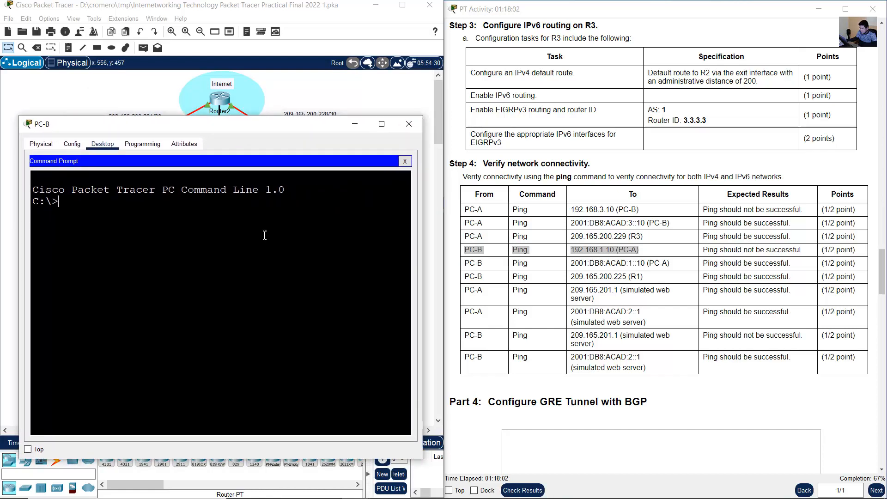
# - Ping PC-A at 192.168.1.10 from PC-B and check the replies against the expected result
pyautogui.write('ping')
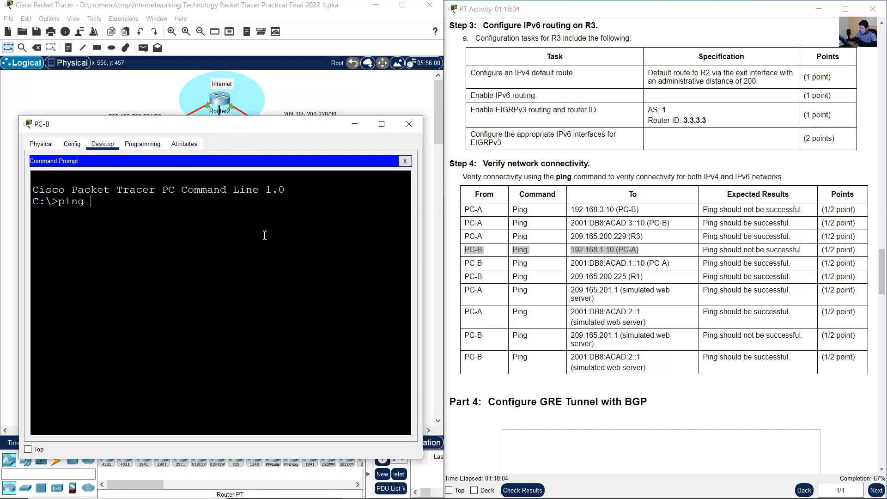
pyautogui.write(' 192.168.')
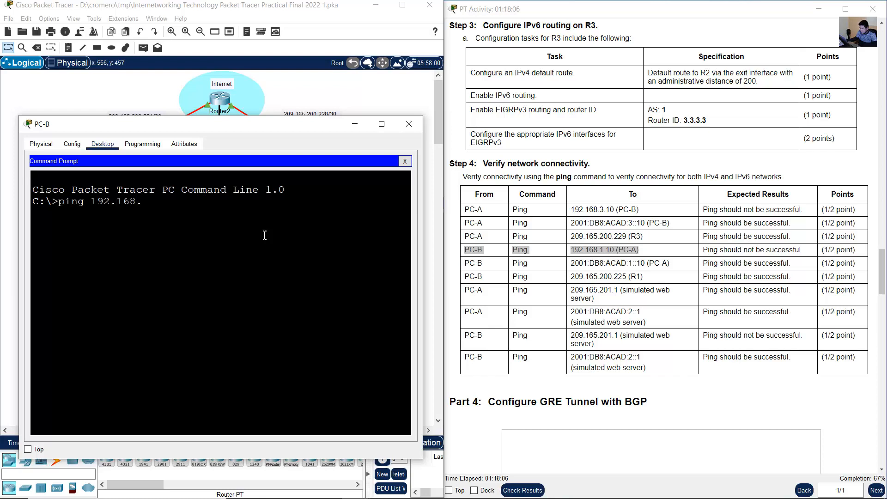
pyautogui.write('1.10')
pyautogui.press('Return')
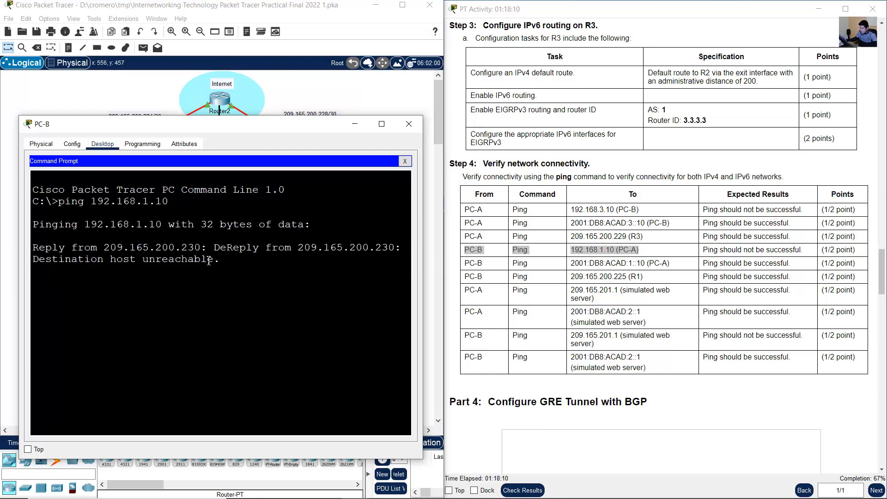
pyautogui.moveTo(220, 271); pyautogui.dragTo(418, 274)
pyautogui.click(694, 263)
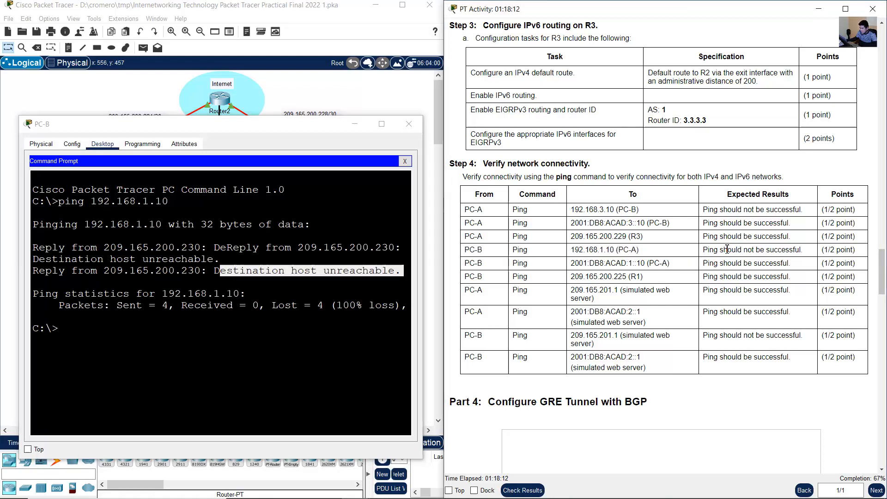
# - Compare the replies to PC-B's ping of 192.168.1.10 with the expected result in the connectivity table
pyautogui.moveTo(707, 250); pyautogui.dragTo(803, 250)
pyautogui.click(173, 248)
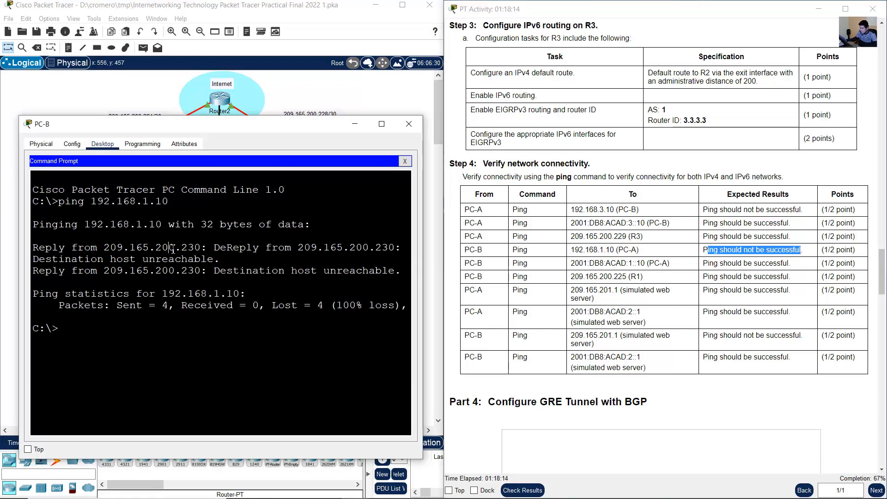
pyautogui.moveTo(112, 246); pyautogui.dragTo(190, 304)
pyautogui.click(251, 283)
pyautogui.click(652, 278)
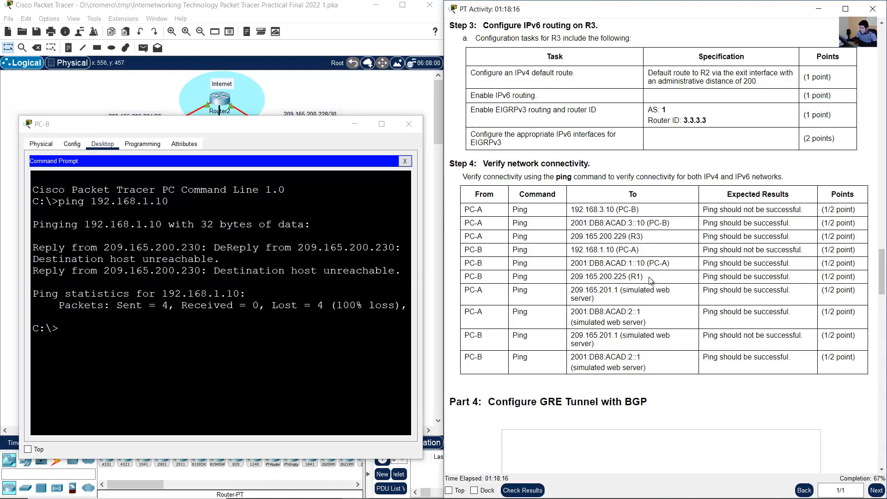
# - Ping PC-A's IPv6 address 2001:db8:acad:1::10 from PC-B and check it against the expected result
pyautogui.moveTo(483, 266); pyautogui.dragTo(470, 264)
pyautogui.moveTo(575, 264); pyautogui.dragTo(674, 264)
pyautogui.click(333, 301)
pyautogui.write('ping')
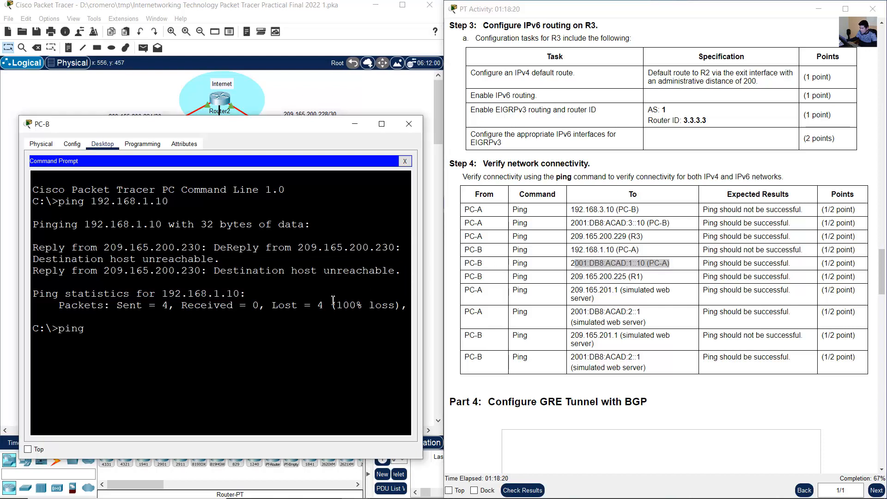
pyautogui.write(' 2001:db')
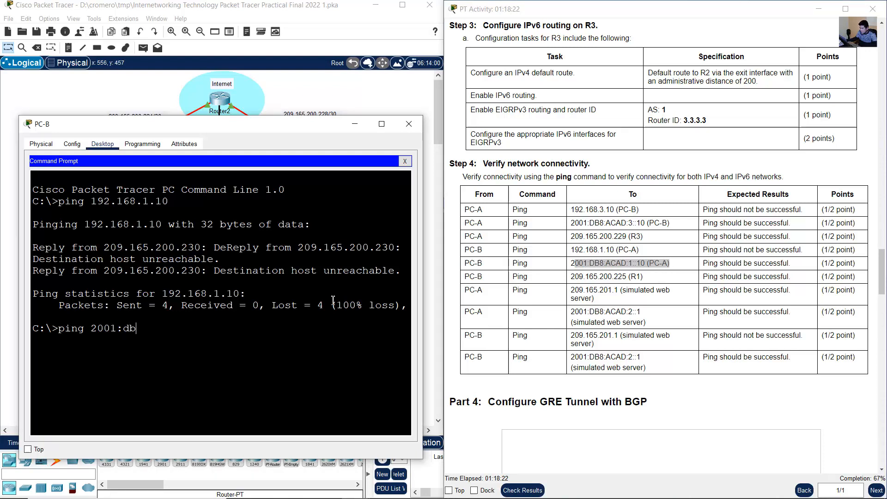
pyautogui.write('8:acad:1::1')
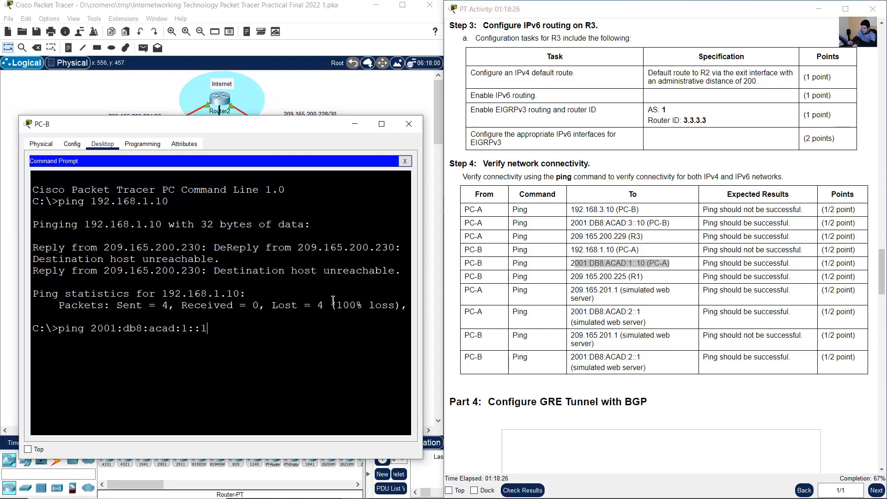
pyautogui.write('0')
pyautogui.press('Return')
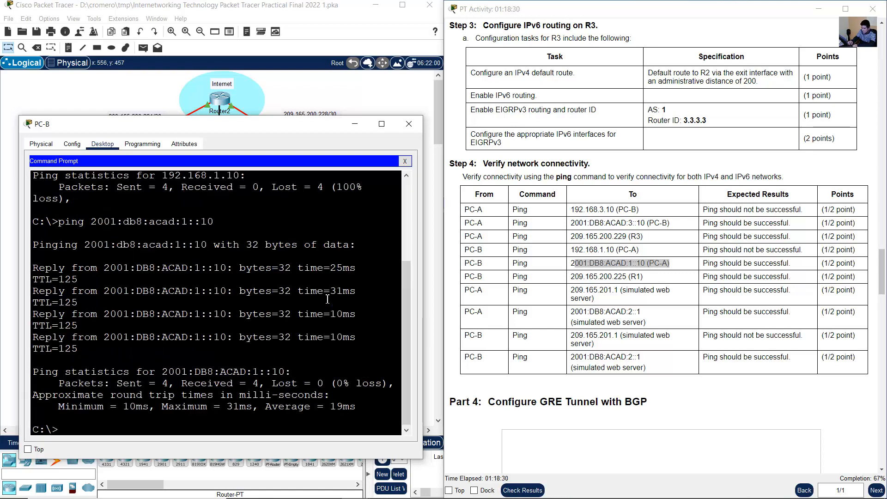
pyautogui.moveTo(706, 264); pyautogui.dragTo(790, 264)
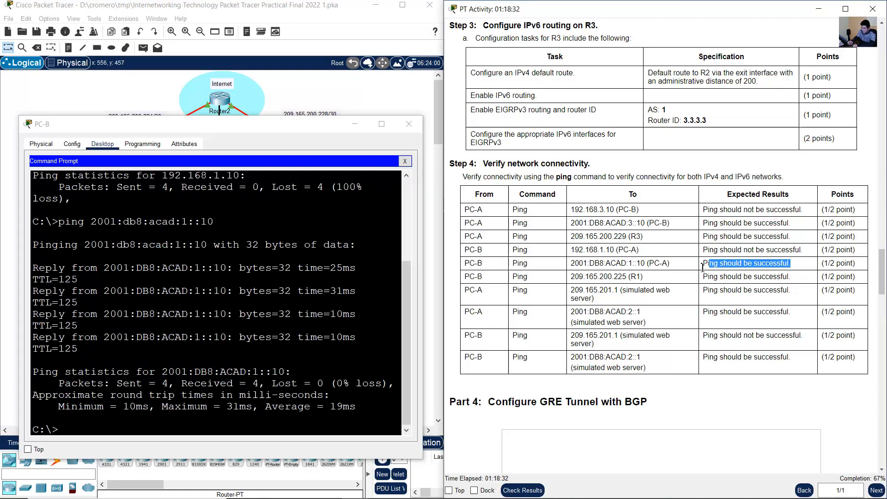
# - Widen PC-B's window slightly and ping R1 at 209.165.200.225 from its Command Prompt
pyautogui.moveTo(425, 256); pyautogui.dragTo(643, 277)
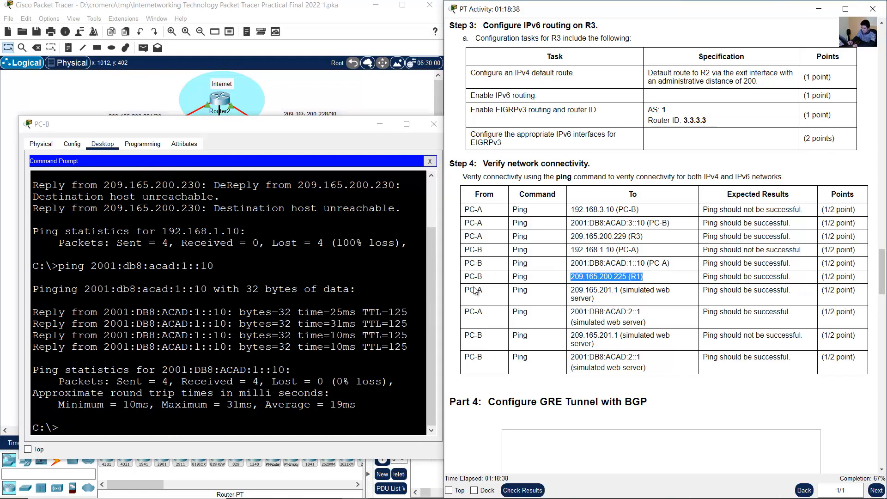
pyautogui.click(279, 312)
pyautogui.write('ping ')
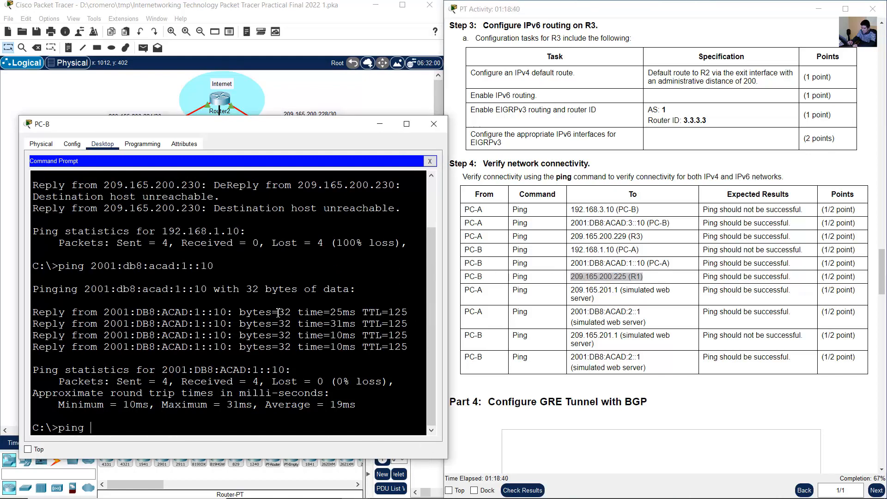
pyautogui.write('209.165.200.225')
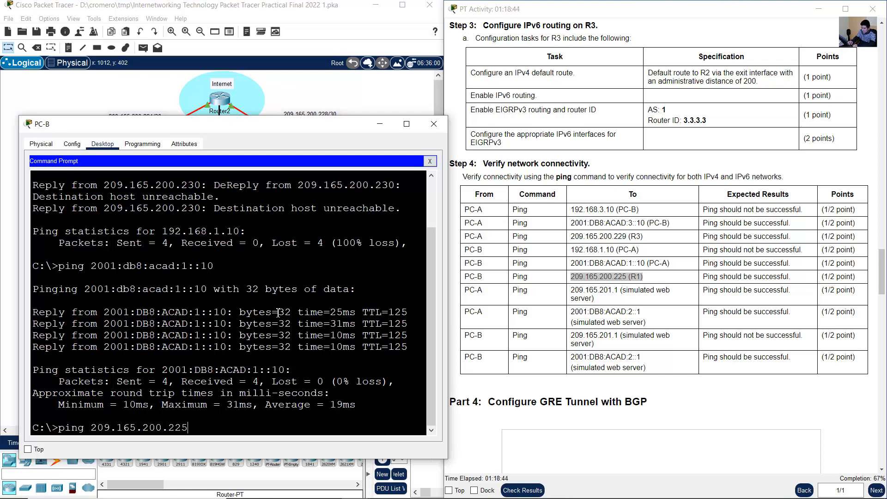
pyautogui.press('Return')
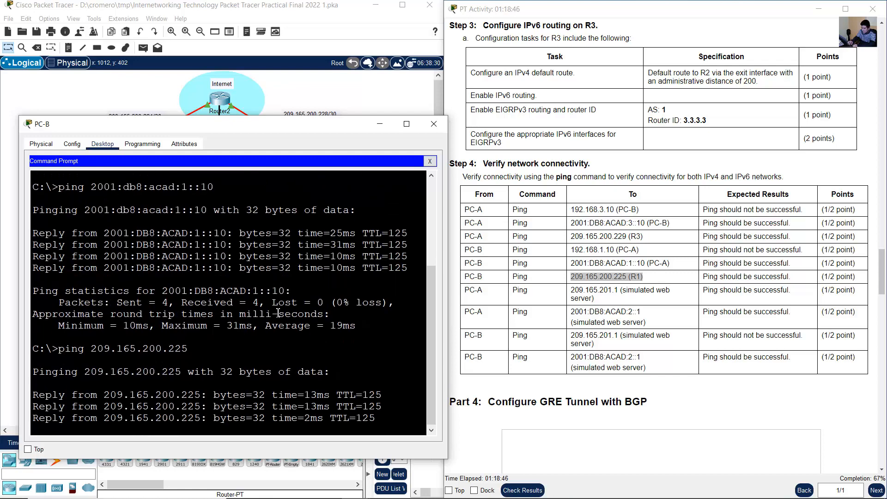
# - Identify the simulated web server's IPv4 test in the table and bring up PC-A's Command Prompt
pyautogui.moveTo(469, 290); pyautogui.dragTo(583, 292)
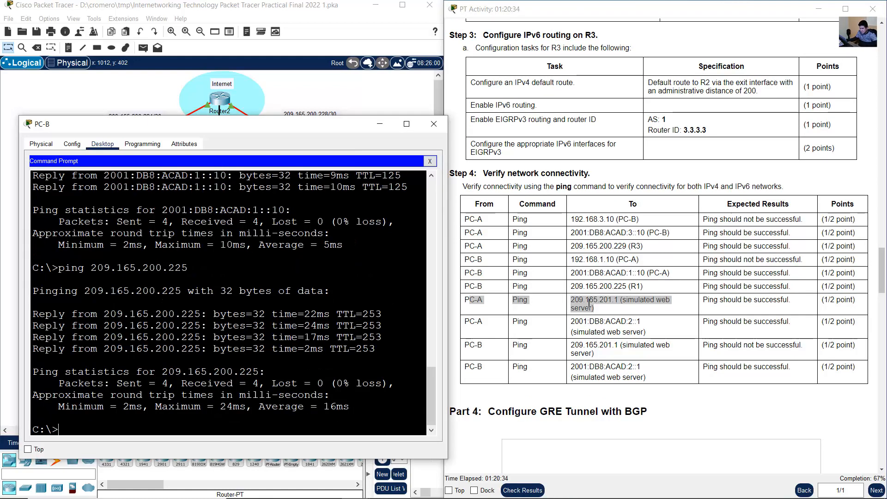
pyautogui.click(498, 316)
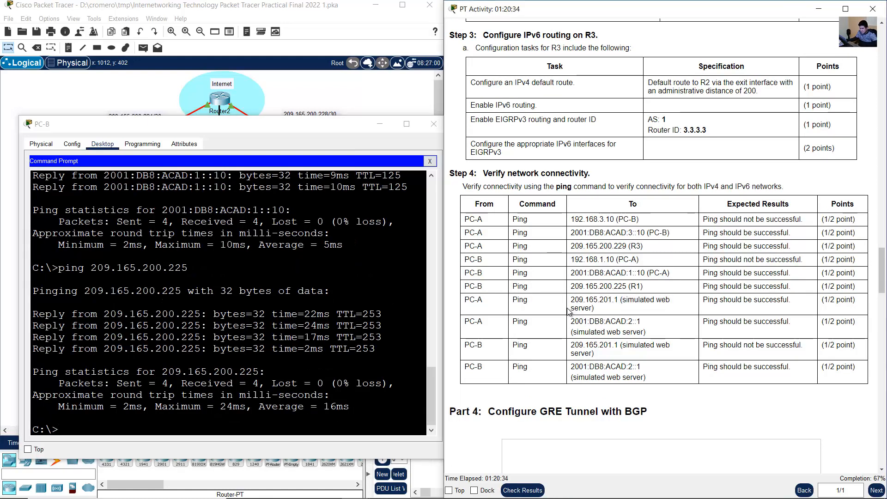
pyautogui.moveTo(465, 300); pyautogui.dragTo(605, 308)
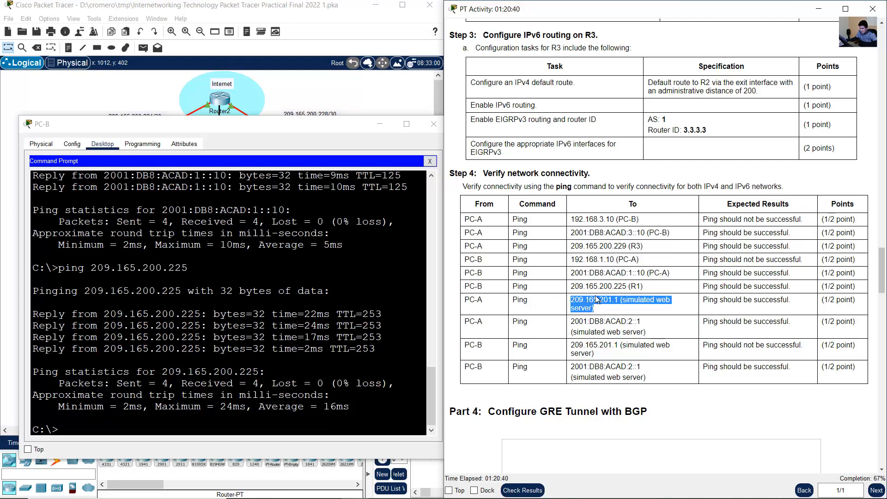
pyautogui.click(372, 103)
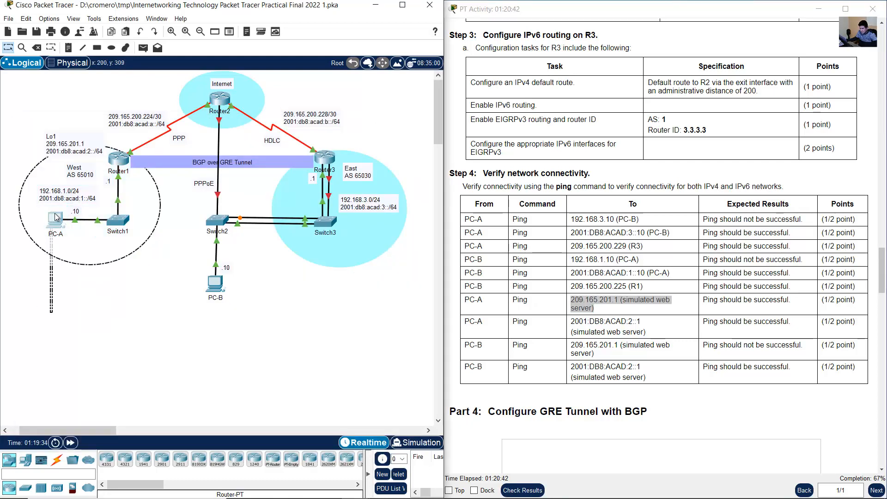
pyautogui.click(57, 225)
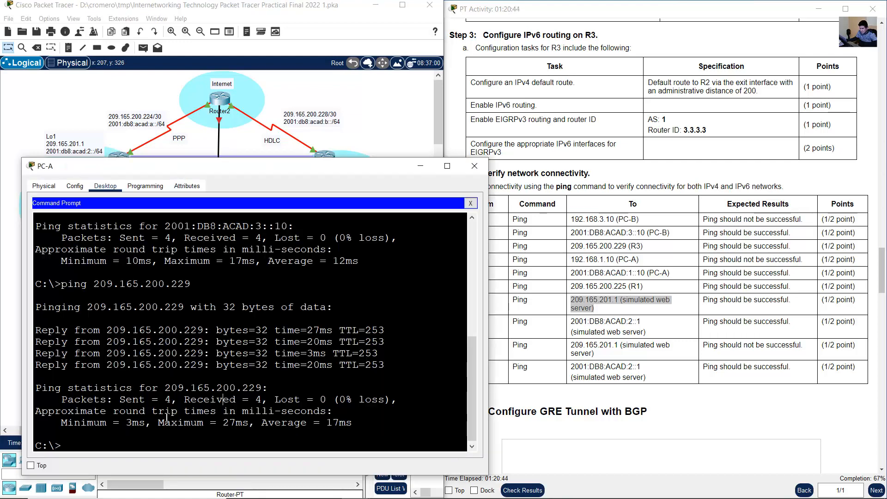
# - Ping the simulated web server at 209.165.201.1 from PC-A and check the replies against the expected result
pyautogui.press('Up')
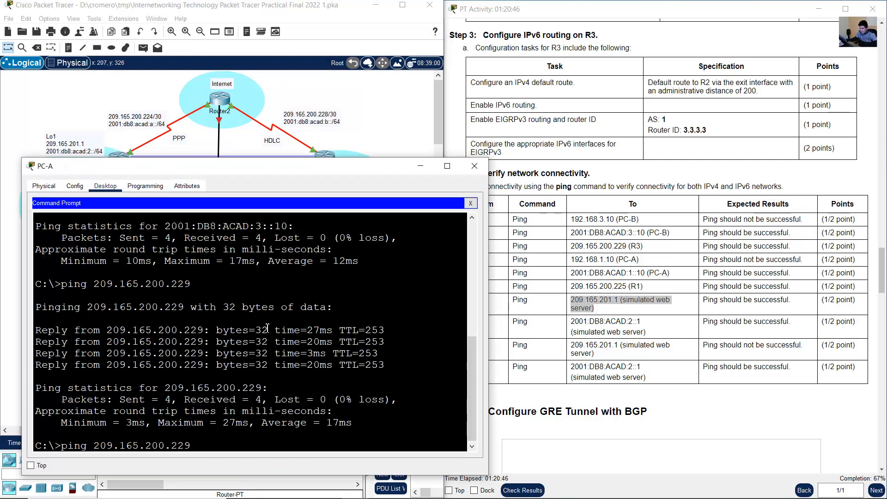
pyautogui.press('BackSpace')
pyautogui.press('BackSpace')
pyautogui.press('BackSpace')
pyautogui.press('BackSpace')
pyautogui.press('BackSpace')
pyautogui.write('1.1')
pyautogui.press('Return')
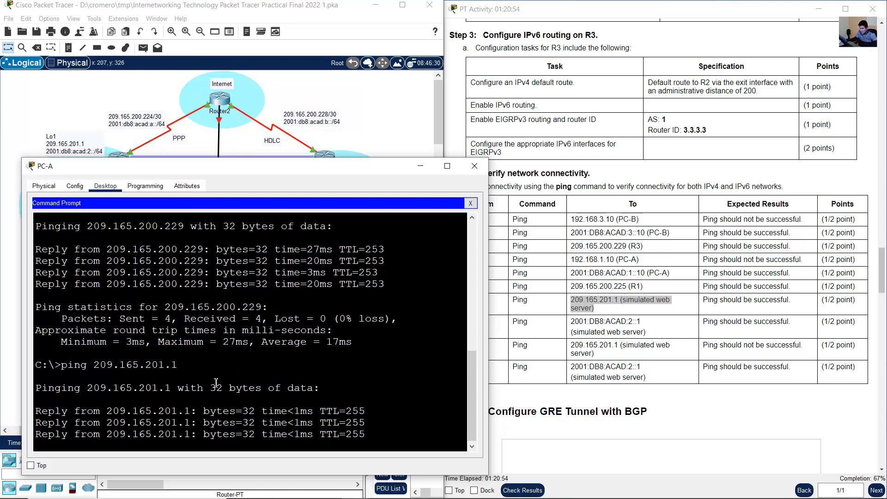
pyautogui.moveTo(153, 342); pyautogui.dragTo(190, 373)
pyautogui.click(712, 307)
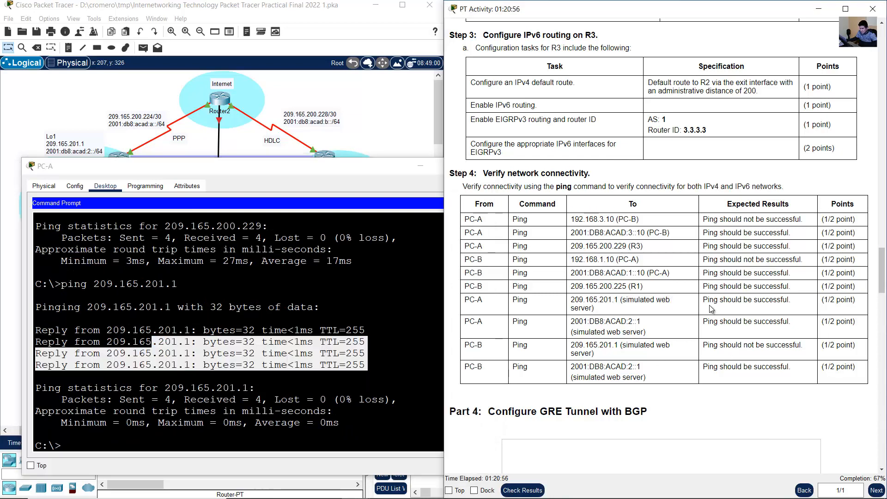
pyautogui.moveTo(708, 300); pyautogui.dragTo(806, 301)
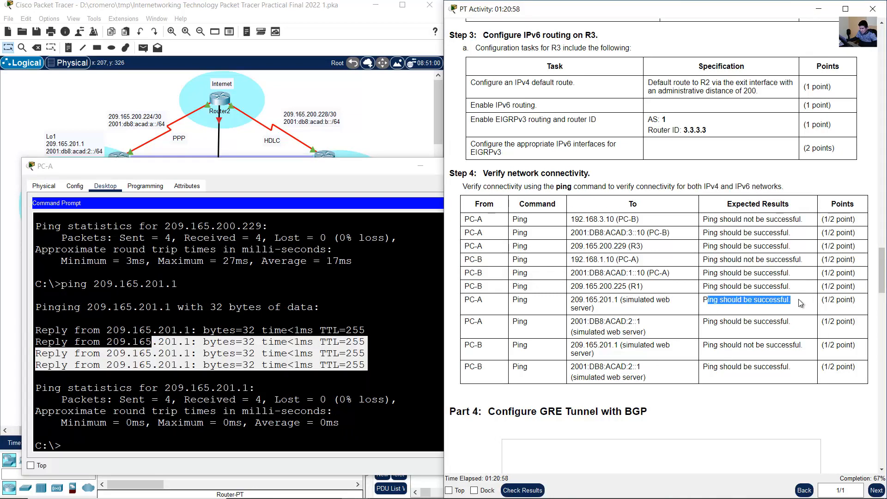
# - Ping the simulated web server's IPv6 address 2001:db8:acad:2::1 from PC-A and check it against the expected result
pyautogui.click(453, 341)
pyautogui.moveTo(469, 322); pyautogui.dragTo(501, 322)
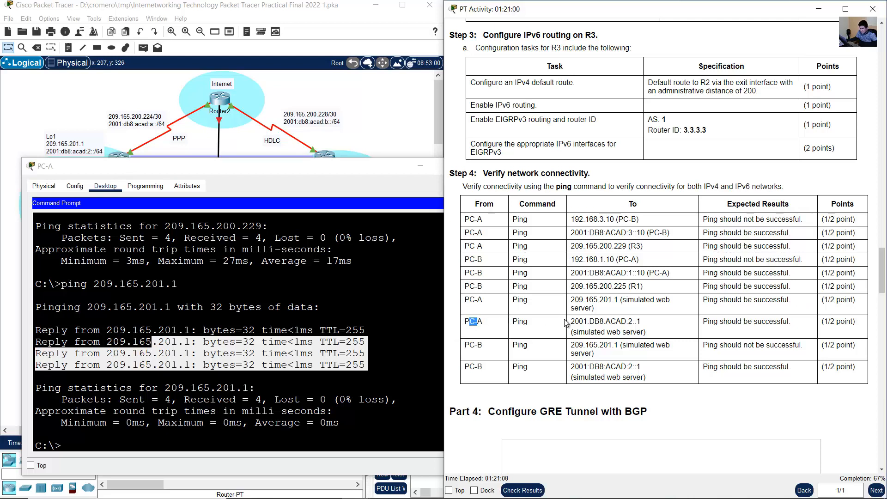
pyautogui.moveTo(574, 322); pyautogui.dragTo(653, 337)
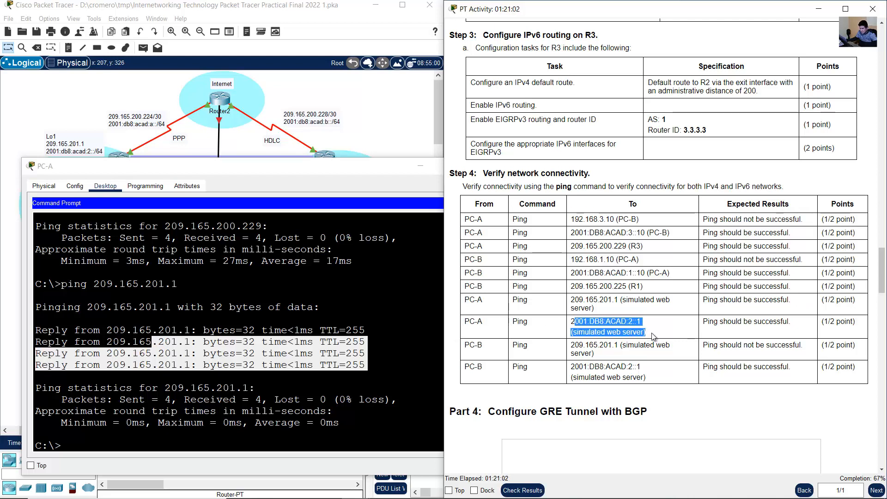
pyautogui.click(325, 372)
pyautogui.write('ping 2001:db8:acad:3::10')
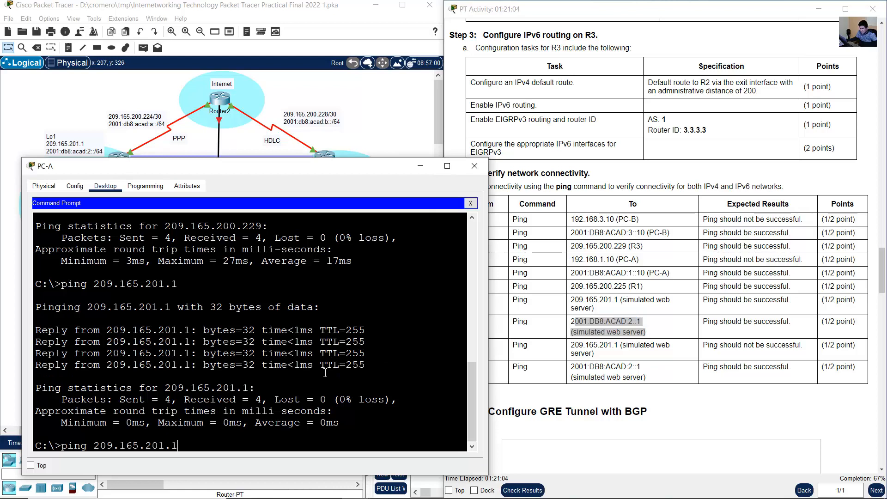
pyautogui.press('BackSpace')
pyautogui.write('2')
pyautogui.press('Right')
pyautogui.press('Right')
pyautogui.press('Right')
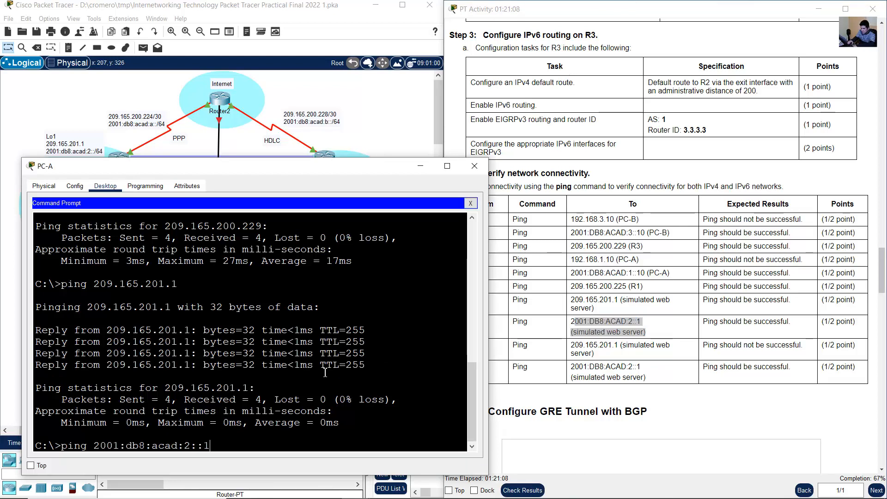
pyautogui.press('Return')
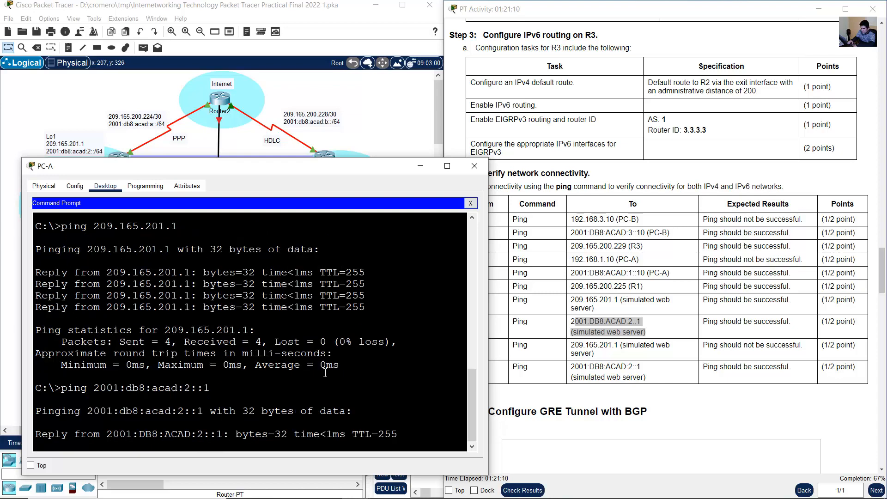
pyautogui.moveTo(707, 323); pyautogui.dragTo(752, 323)
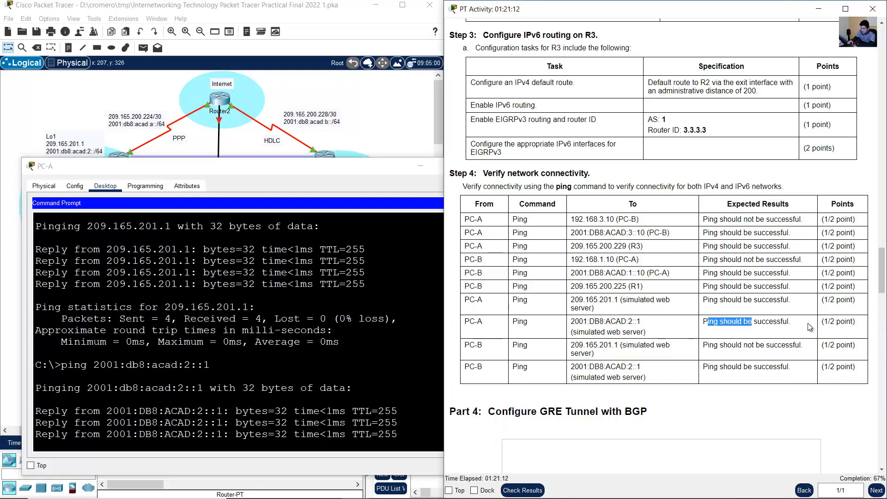
# - Find the next test in the connectivity table and switch back to PC-B's Command Prompt
pyautogui.moveTo(456, 347); pyautogui.dragTo(482, 348)
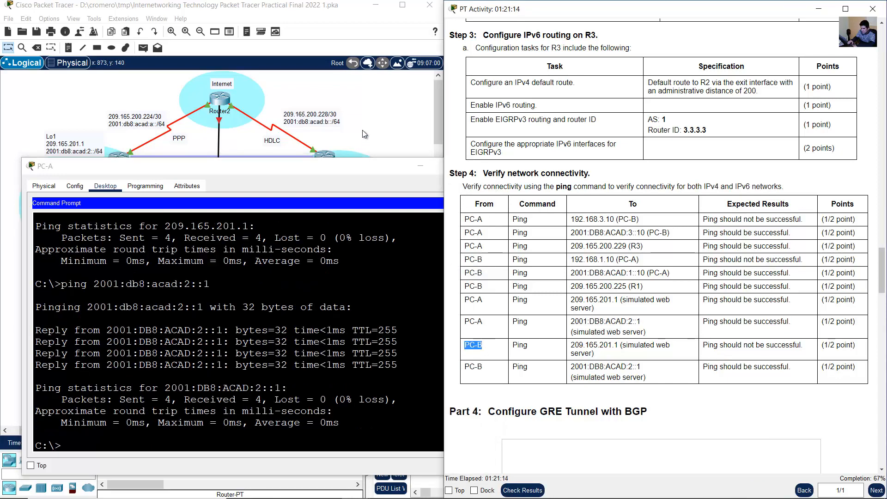
pyautogui.click(362, 130)
pyautogui.click(216, 284)
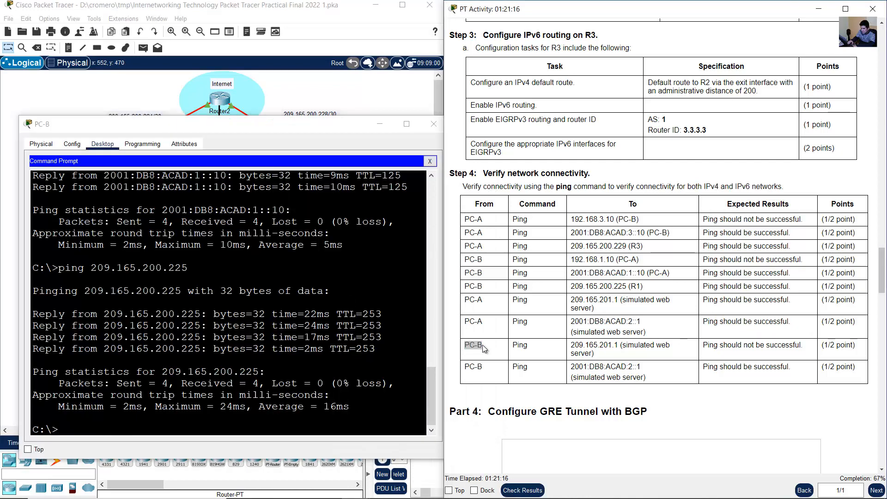
# - Ping the simulated web server at 209.165.201.1 from PC-B and check the replies against the expected result
pyautogui.moveTo(573, 345); pyautogui.dragTo(619, 360)
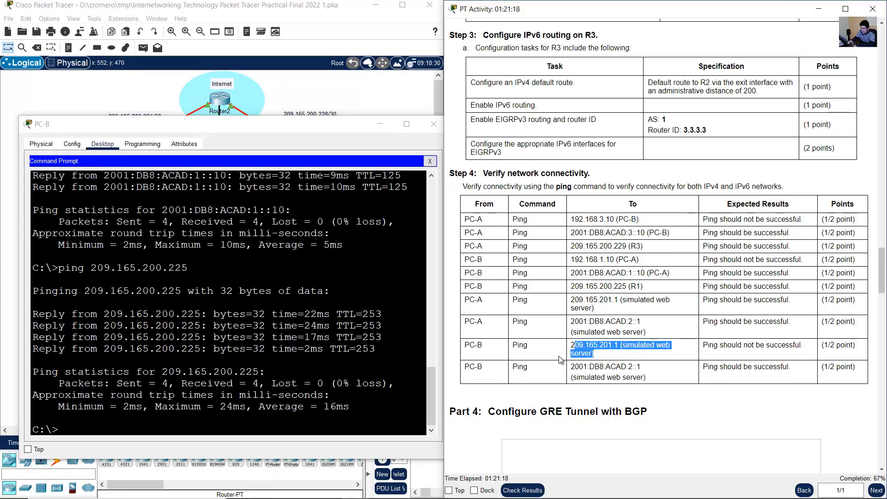
pyautogui.click(273, 349)
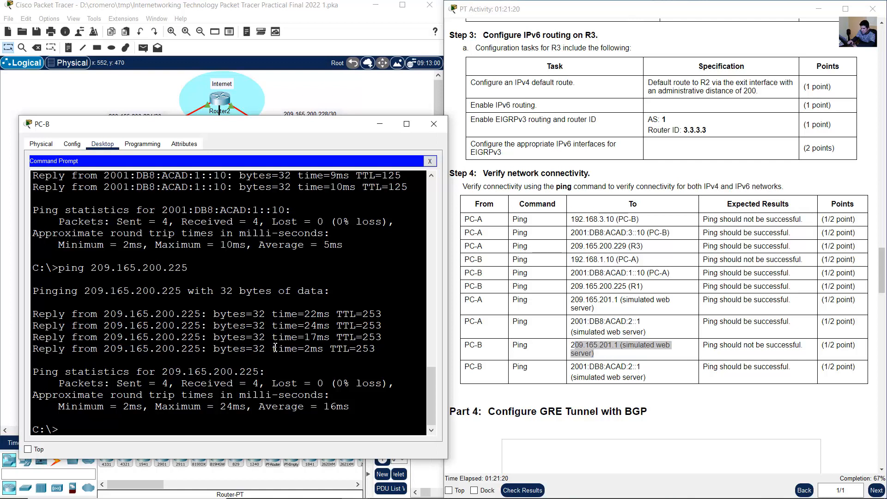
pyautogui.write('ping 209.165.201')
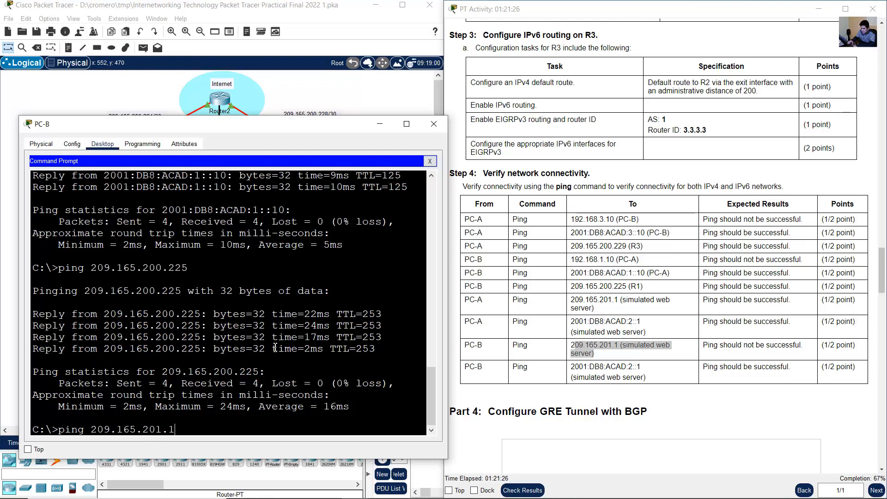
pyautogui.write('.1')
pyautogui.press('Return')
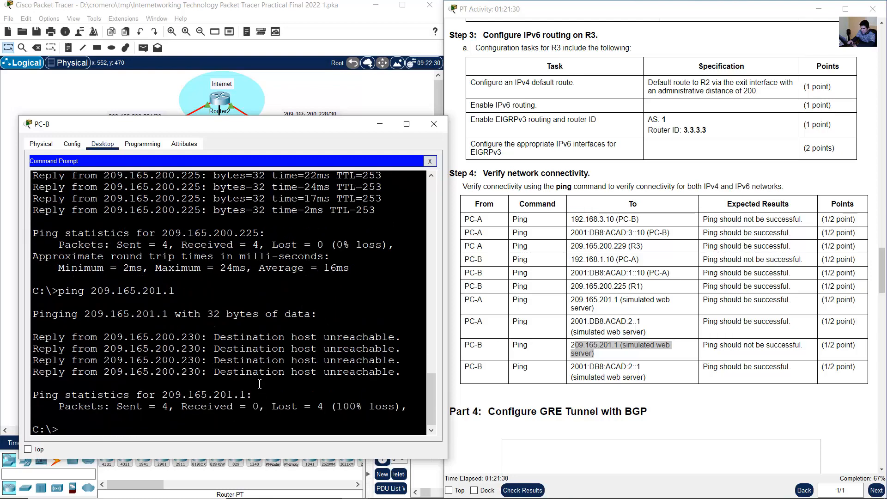
pyautogui.moveTo(240, 337); pyautogui.dragTo(264, 364)
pyautogui.moveTo(708, 345); pyautogui.dragTo(828, 355)
pyautogui.click(738, 346)
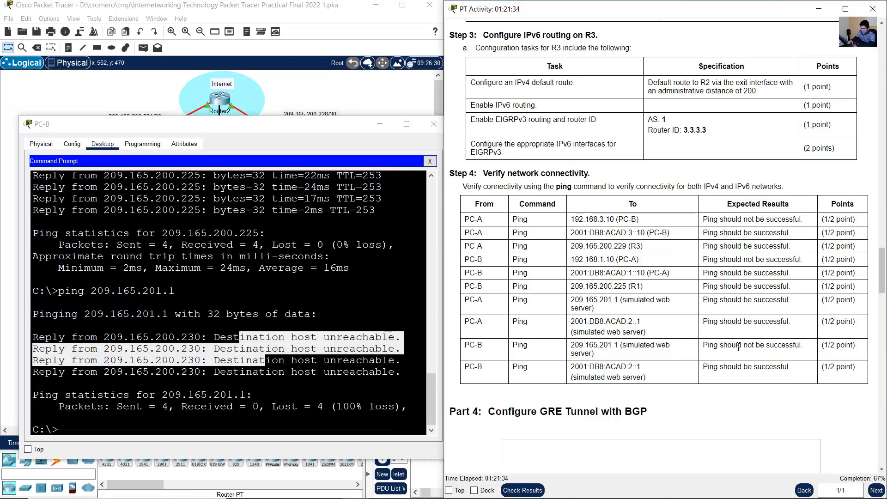
pyautogui.moveTo(674, 343); pyautogui.dragTo(806, 358)
pyautogui.click(766, 366)
# - Ping the simulated web server's IPv6 address 2001:db8:acad:2::1 from PC-B and check the replies against the expected result
pyautogui.moveTo(461, 370); pyautogui.dragTo(663, 382)
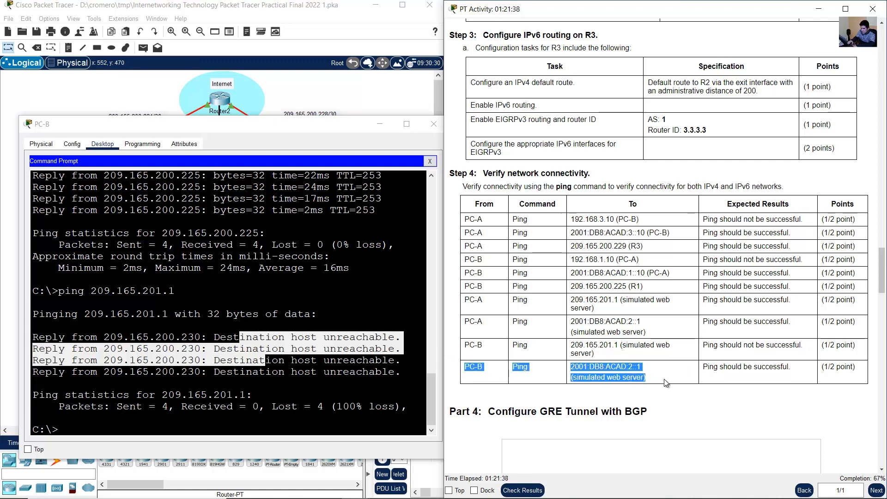
pyautogui.click(642, 379)
pyautogui.moveTo(571, 365); pyautogui.dragTo(654, 382)
pyautogui.click(655, 374)
pyautogui.click(363, 334)
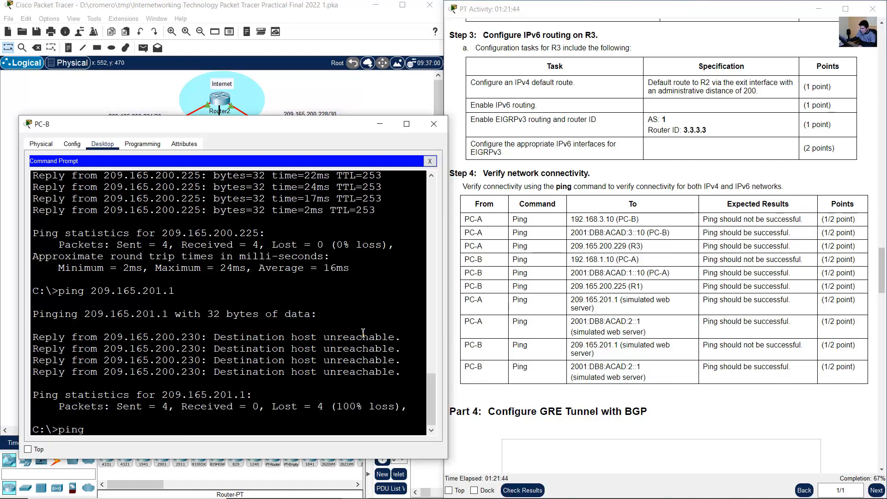
pyautogui.write('ping 2001:db8:Acad')
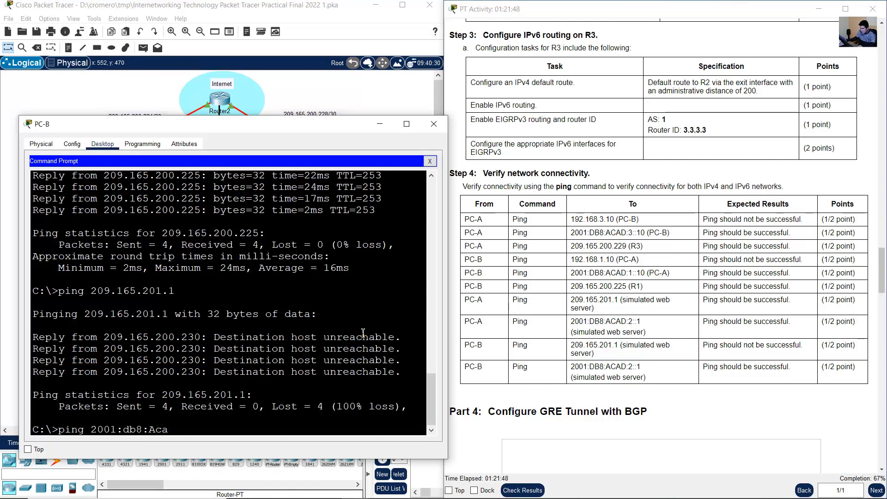
pyautogui.press('BackSpace')
pyautogui.press('BackSpace')
pyautogui.press('BackSpace')
pyautogui.write('acad:2::1')
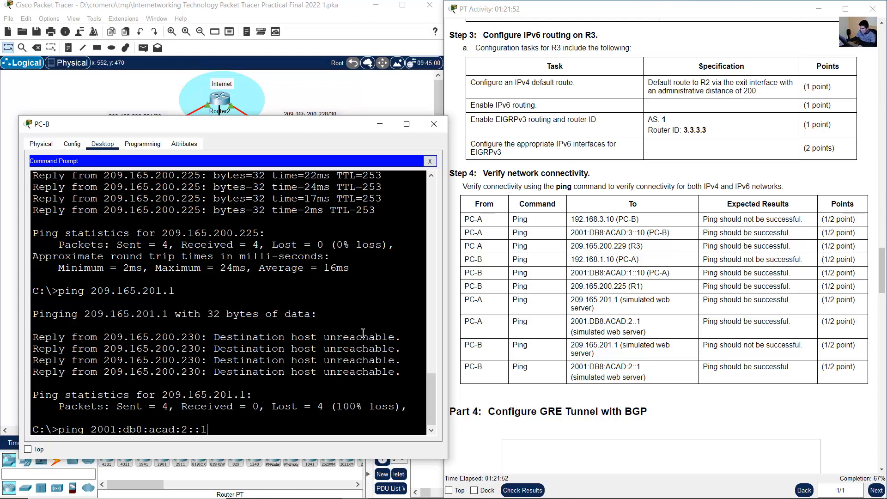
pyautogui.press('Return')
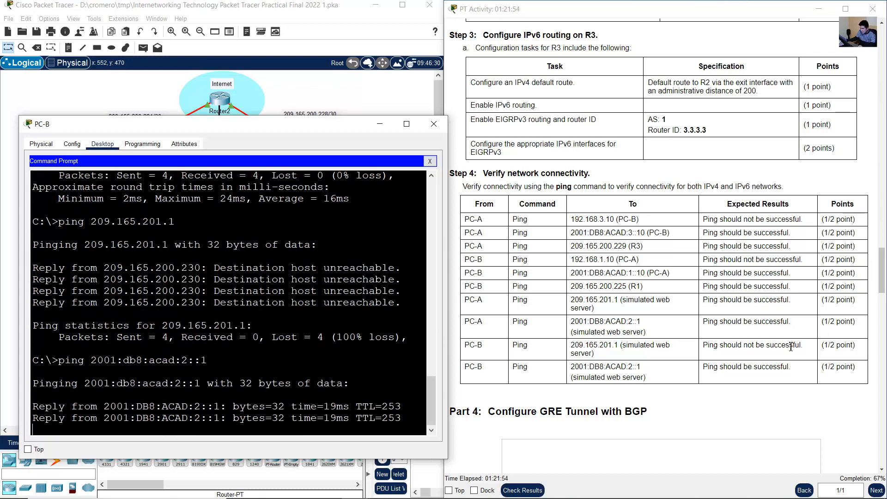
pyautogui.click(721, 368)
pyautogui.moveTo(714, 368); pyautogui.dragTo(788, 368)
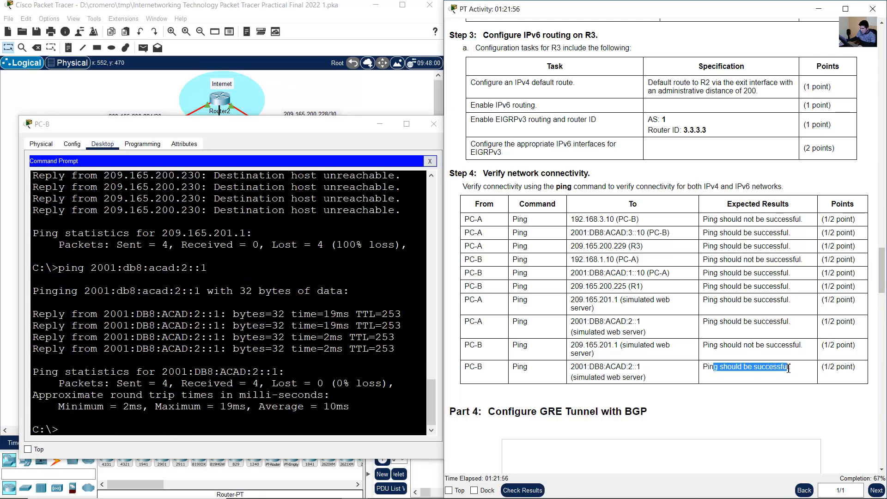
# - Review the Part 4 GRE tunnel instructions and locate the tunnel between Router1 and Router3 in the topology
pyautogui.click(681, 322)
pyautogui.scroll(-5, 681, 321)
pyautogui.moveTo(494, 134); pyautogui.dragTo(648, 136)
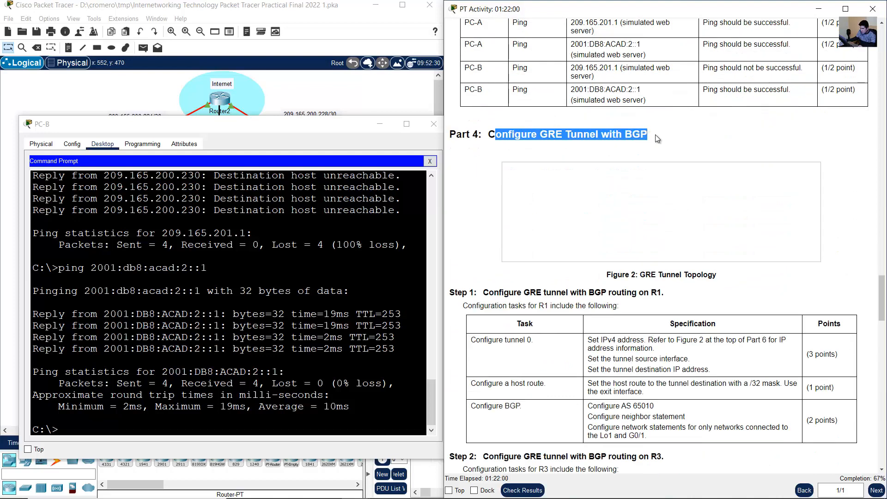
pyautogui.click(296, 91)
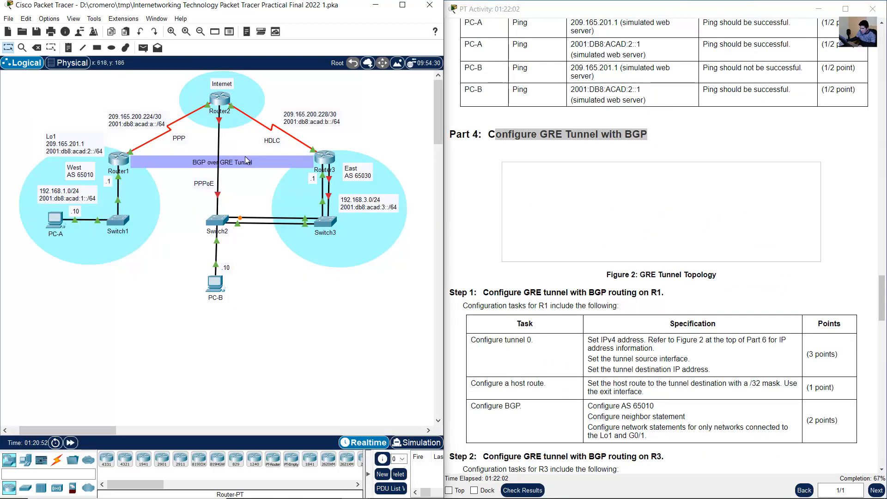
pyautogui.moveTo(257, 164); pyautogui.dragTo(250, 162)
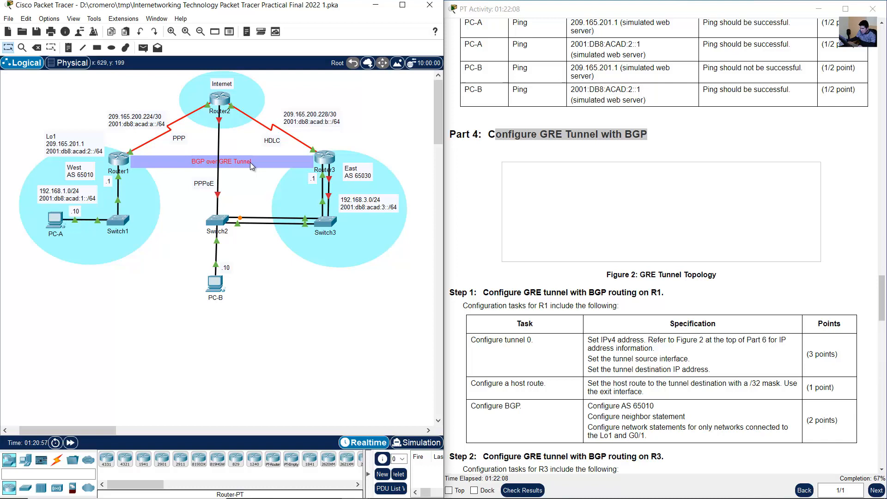
pyautogui.click(120, 139)
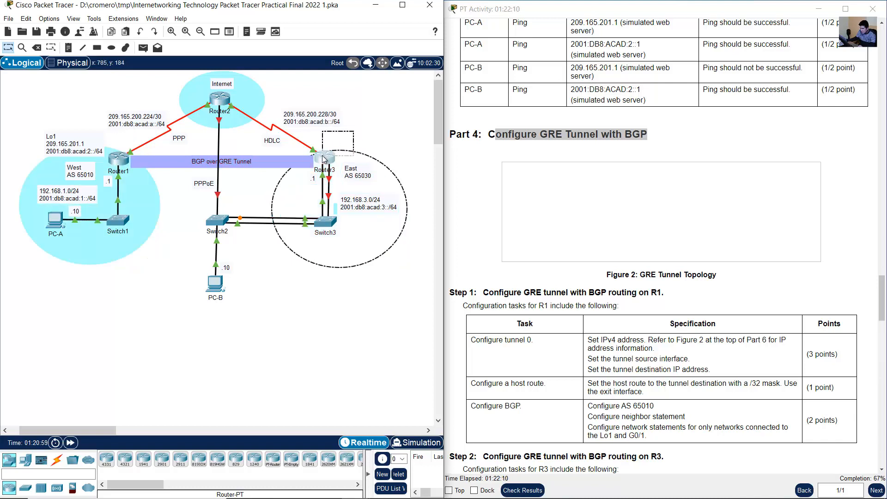
pyautogui.click(838, 197)
pyautogui.scroll(-5, 839, 197)
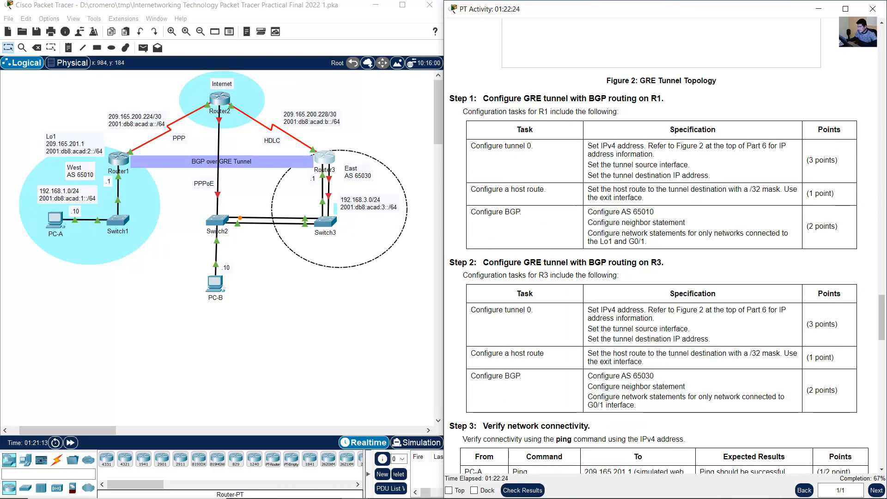
# - Examine the tunnel 0 specifications for R1 in Step 1: IPv4 address, source interface and destination IP address
pyautogui.moveTo(882, 320)
pyautogui.mouseDown()
pyautogui.moveTo(882, 367)
pyautogui.moveTo(882, 270)
pyautogui.moveTo(882, 306)
pyautogui.mouseUp()
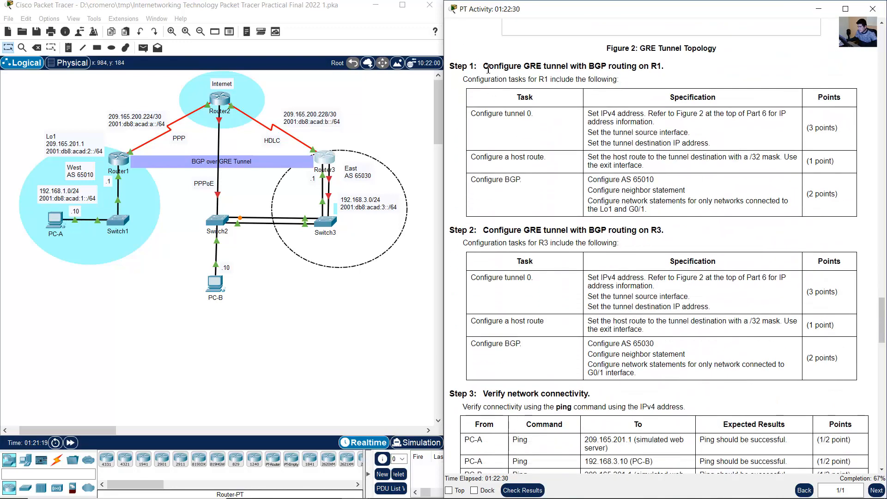
pyautogui.moveTo(488, 65); pyautogui.dragTo(661, 65)
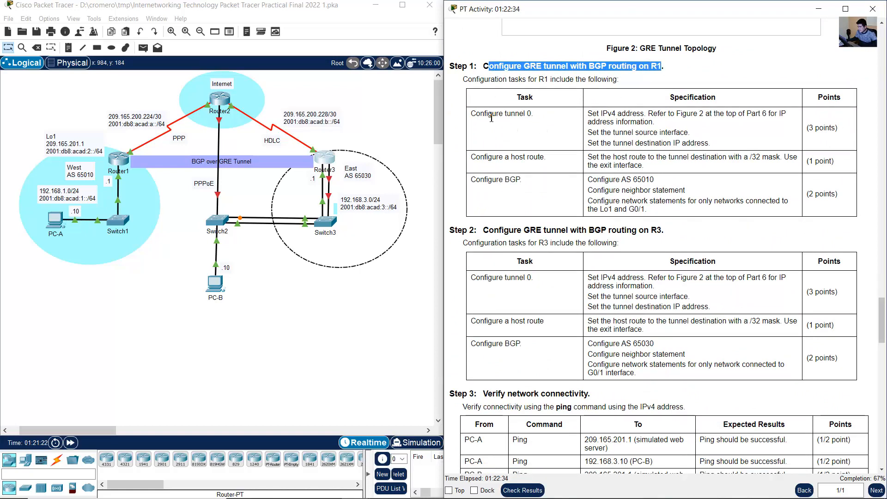
pyautogui.moveTo(481, 117); pyautogui.dragTo(727, 147)
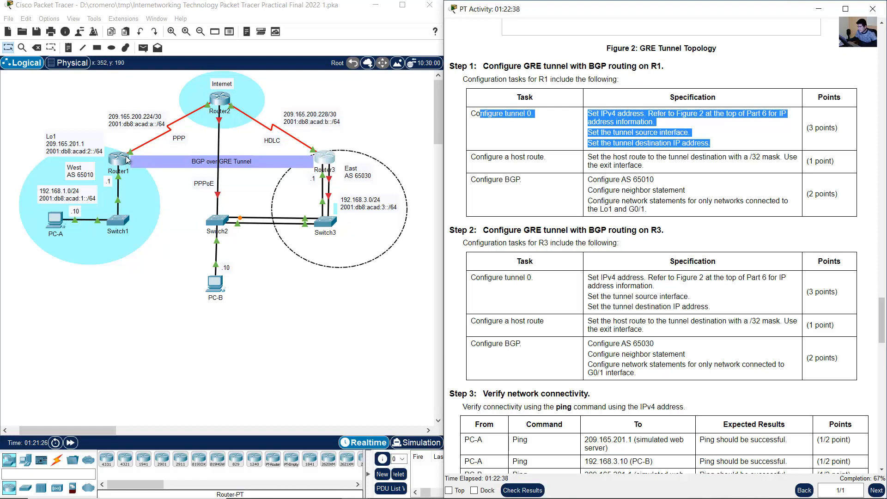
pyautogui.click(616, 135)
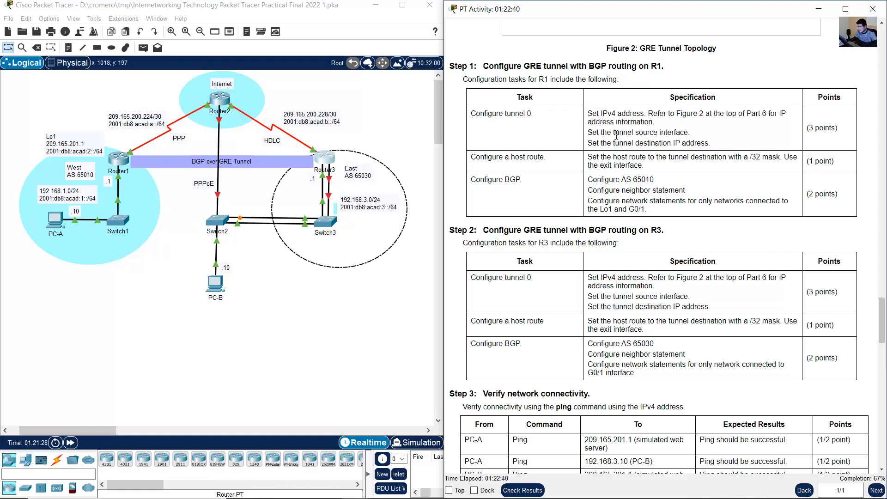
pyautogui.moveTo(603, 114); pyautogui.dragTo(713, 113)
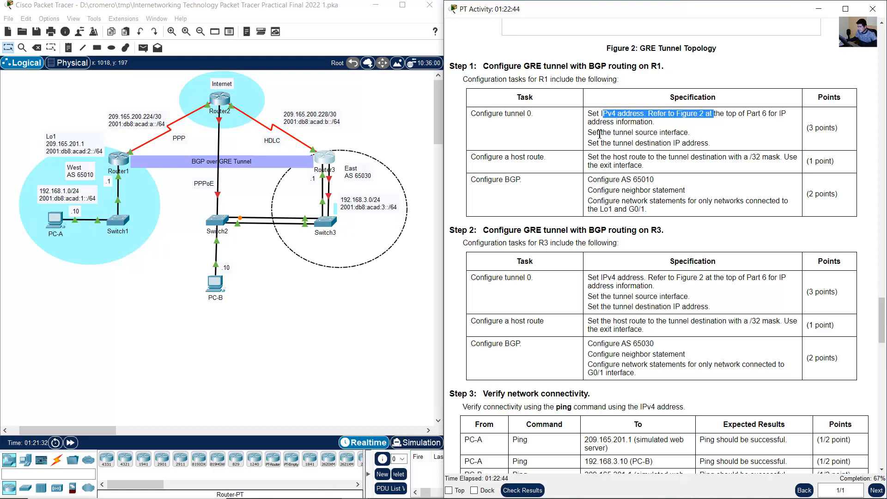
pyautogui.moveTo(599, 134); pyautogui.dragTo(688, 131)
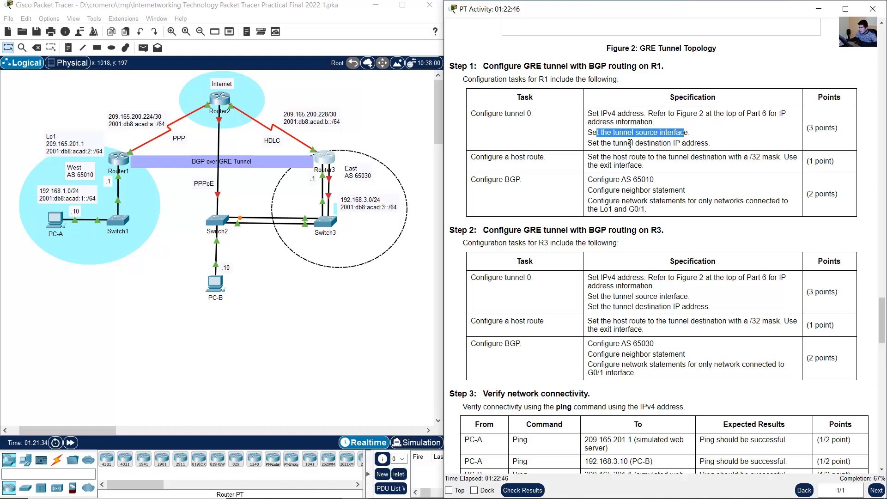
pyautogui.moveTo(598, 143); pyautogui.dragTo(696, 139)
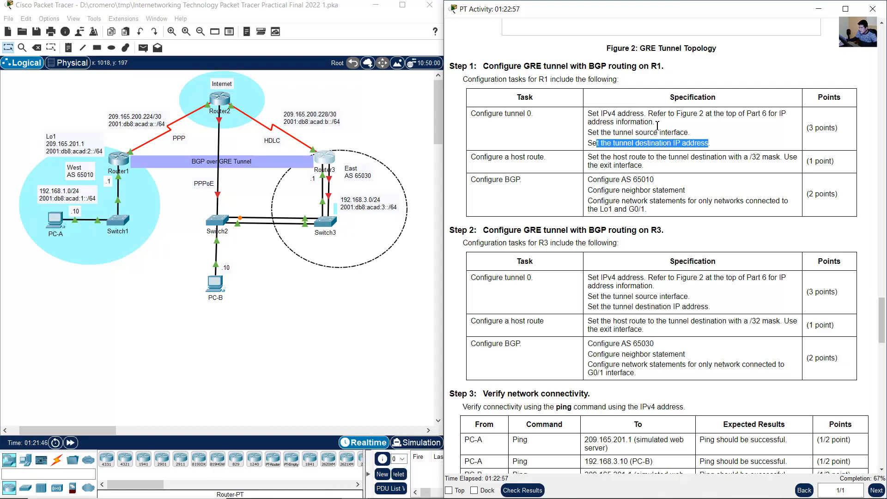
pyautogui.moveTo(625, 114); pyautogui.dragTo(654, 122)
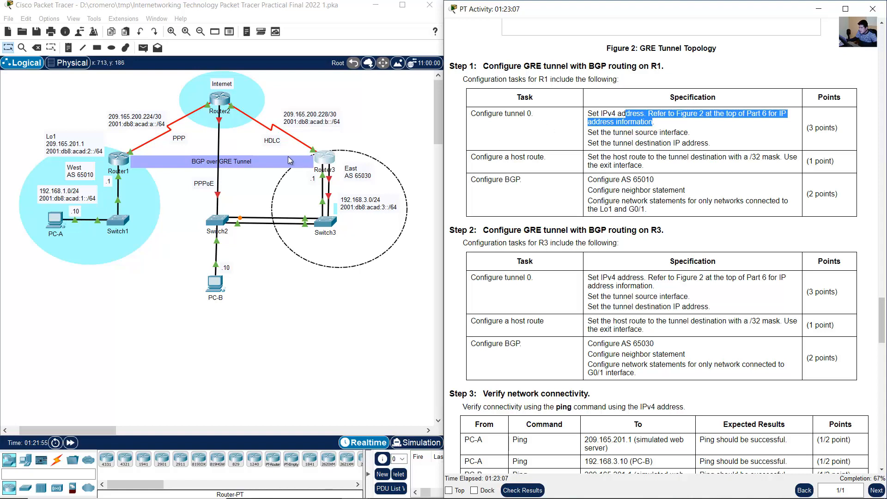
# - Shift the PPPoE label slightly down and add the network 172.116.1.0/24 to the BGP over GRE Tunnel label
pyautogui.moveTo(203, 182); pyautogui.dragTo(202, 189)
pyautogui.click(249, 160)
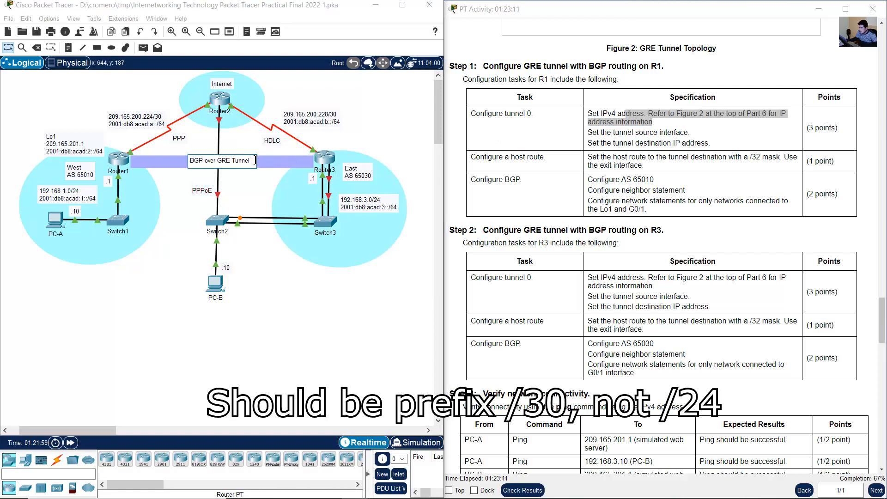
pyautogui.press('Return')
pyautogui.write('172.116.1.0')
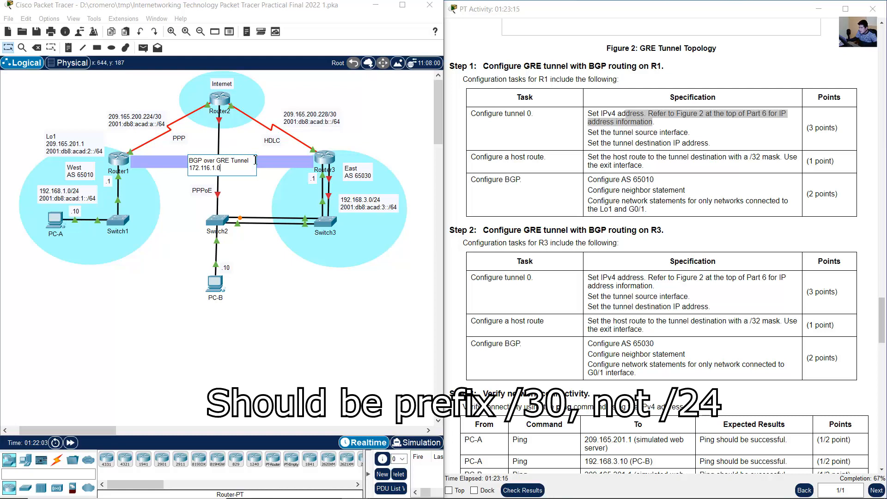
pyautogui.write('/24')
pyautogui.click(253, 179)
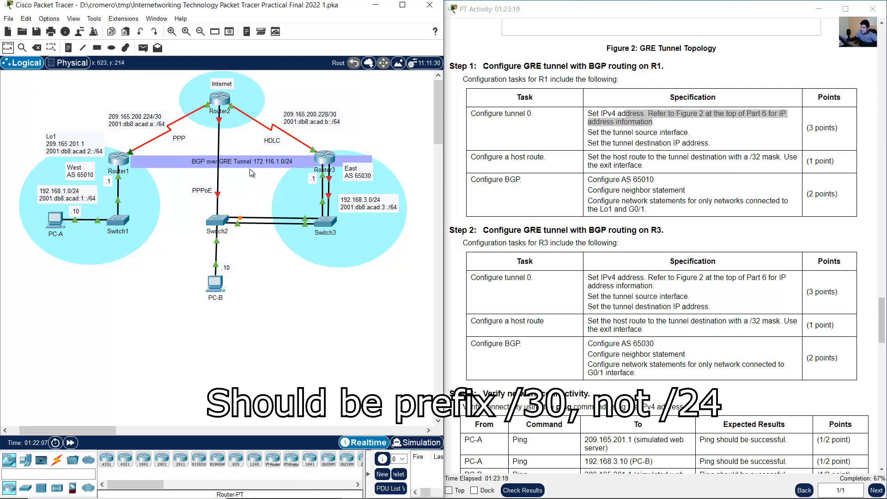
# - Move the BGP over GRE Tunnel label beside Router1 and correct its network address to 172.16.1.0/24
pyautogui.moveTo(254, 162); pyautogui.dragTo(200, 167)
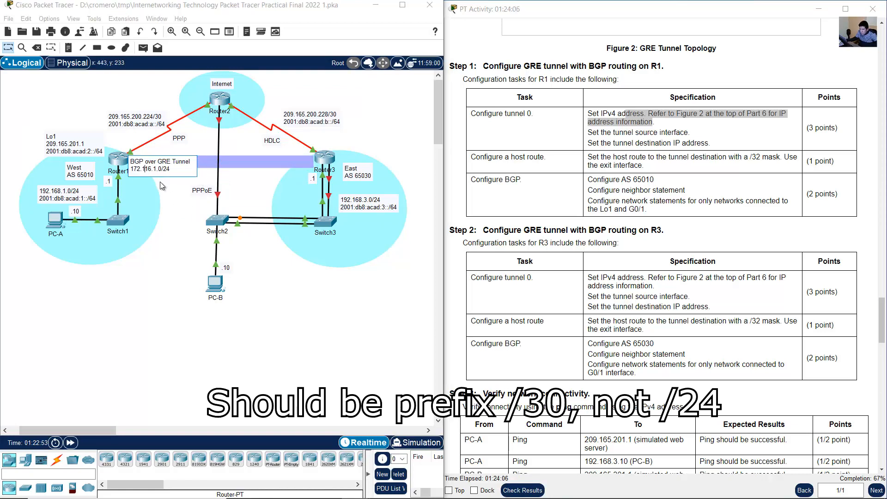
pyautogui.press('BackSpace')
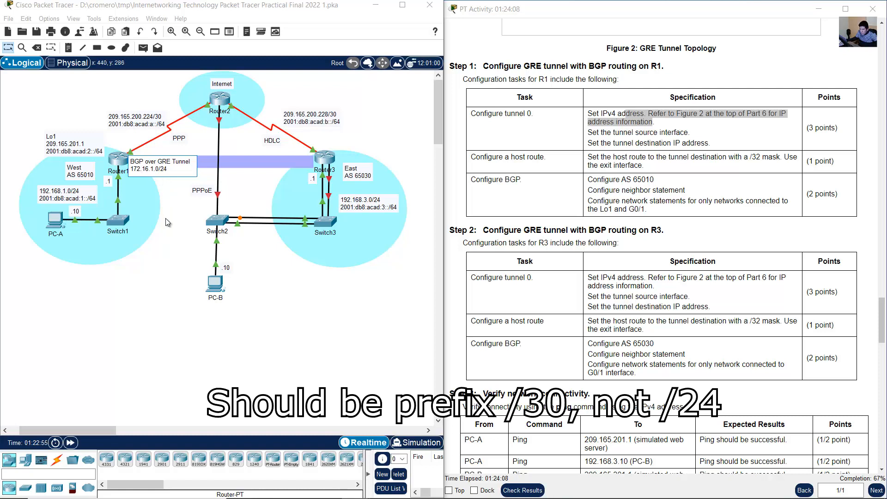
pyautogui.click(173, 232)
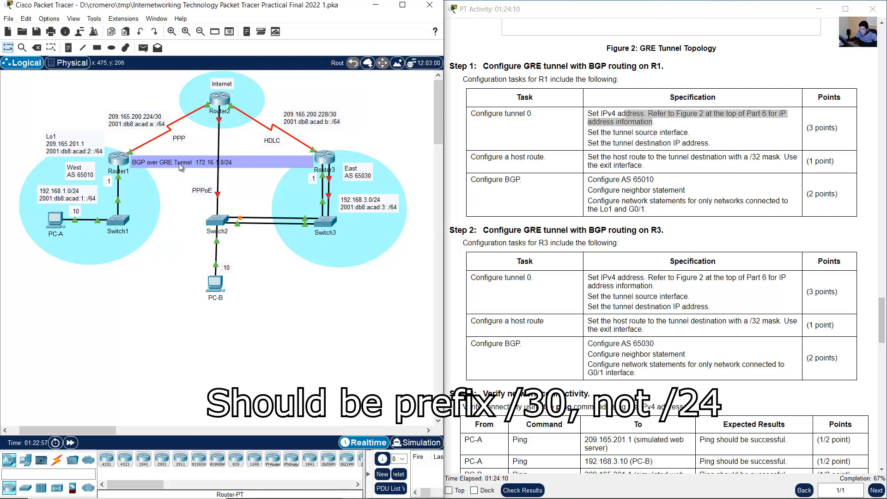
pyautogui.moveTo(179, 162)
pyautogui.mouseDown()
pyautogui.moveTo(203, 162)
pyautogui.moveTo(182, 161)
pyautogui.mouseUp()
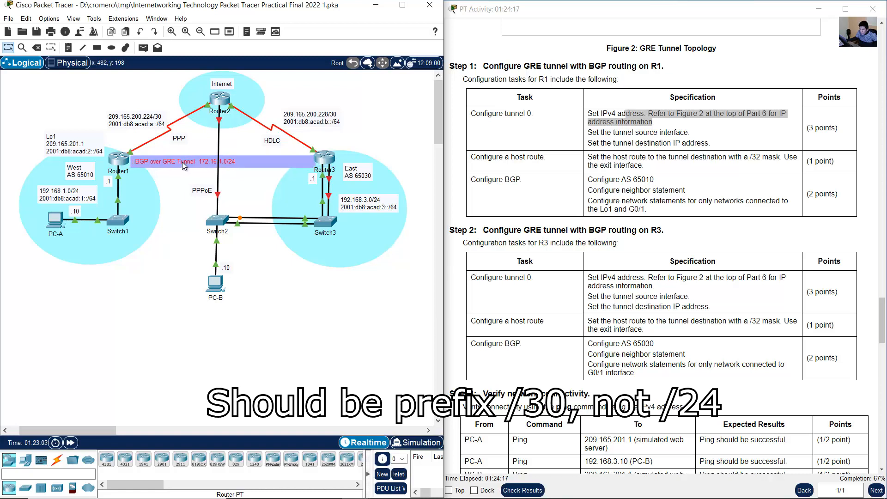
pyautogui.click(249, 187)
pyautogui.doubleClick(217, 161)
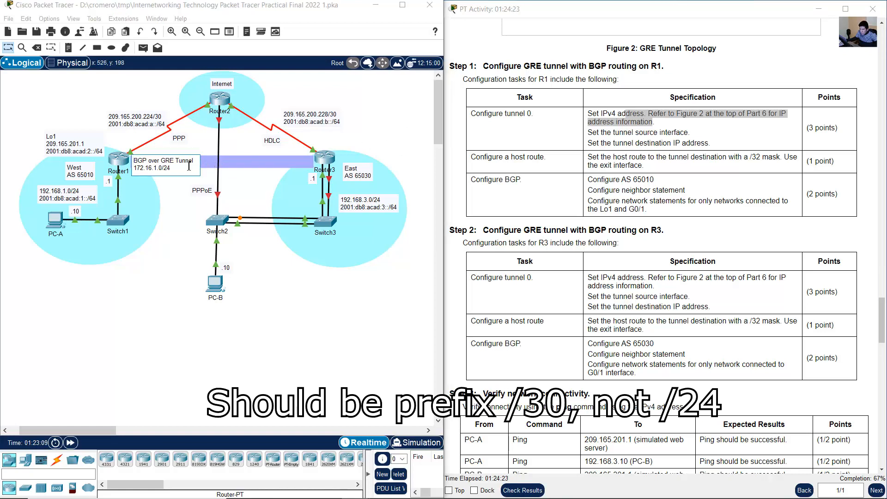
pyautogui.moveTo(171, 168); pyautogui.dragTo(119, 171)
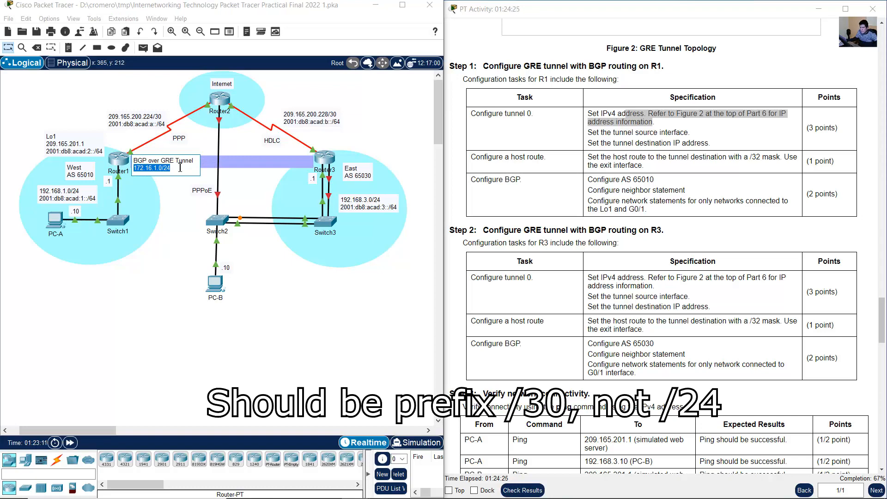
# - Open Router1's CLI and enter configuration mode for interface tunnel 0, matching the interface number in the instructions
pyautogui.click(118, 166)
pyautogui.click(118, 164)
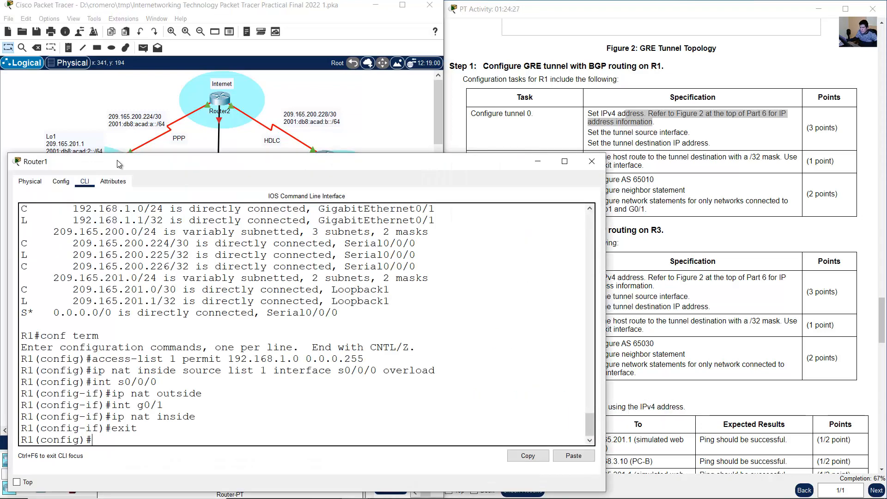
pyautogui.write('int tunnel 0')
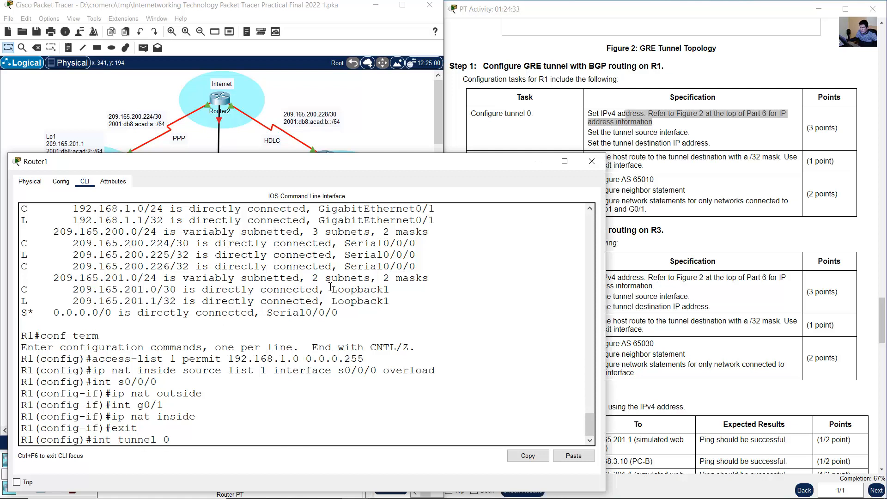
pyautogui.click(526, 125)
pyautogui.moveTo(507, 114); pyautogui.dragTo(538, 112)
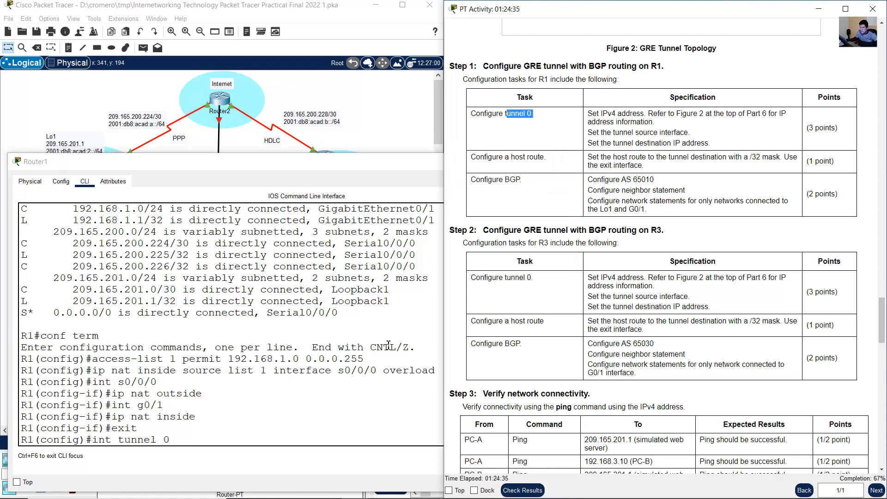
pyautogui.click(329, 402)
pyautogui.press('Return')
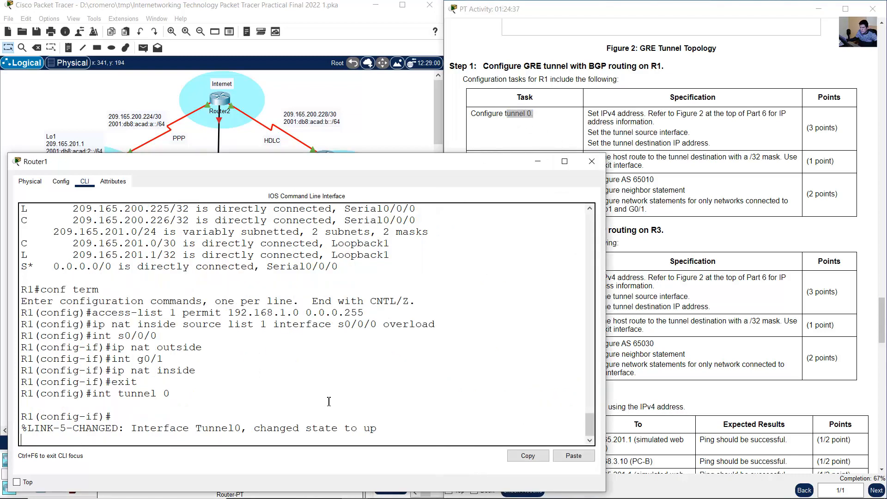
pyautogui.press('Return')
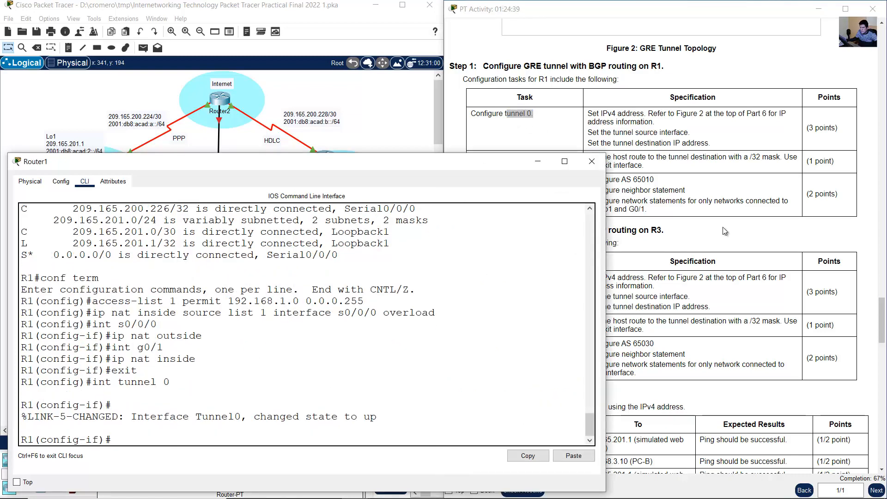
# - Check Tunnel0's state message and the IPv4 address requirement in the instructions, and return to Router1's CLI
pyautogui.click(699, 157)
pyautogui.moveTo(255, 420); pyautogui.dragTo(381, 421)
pyautogui.click(629, 117)
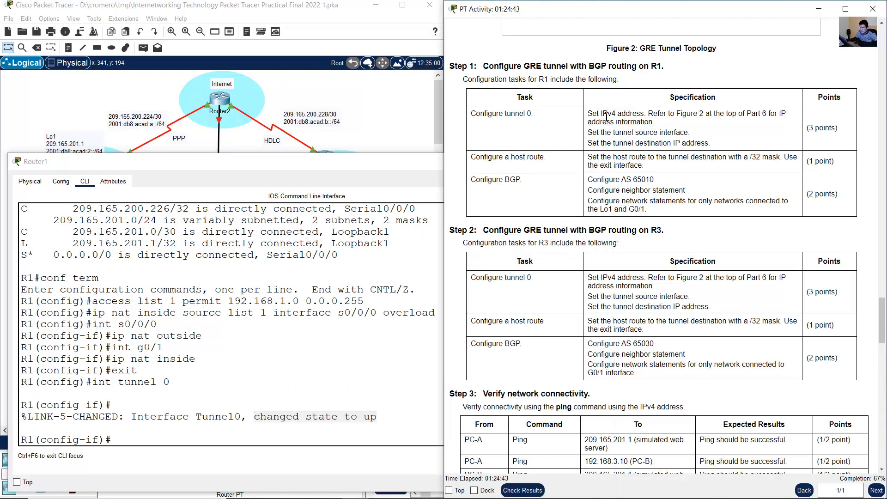
pyautogui.moveTo(607, 116); pyautogui.dragTo(642, 117)
pyautogui.click(235, 410)
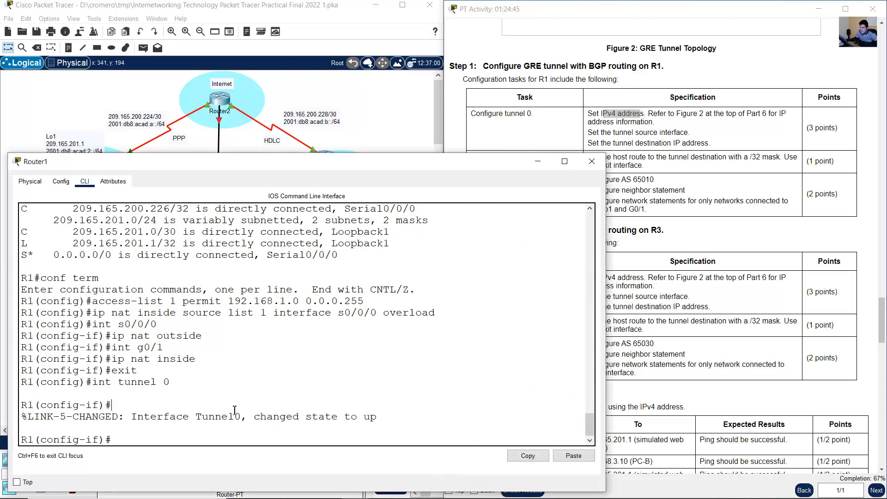
# - Assign tunnel 0 on R1 the IPv4 address 172.16.1.1 with mask 255.255.255.0
pyautogui.write('ip address 172.16.1.1 255.255.255.0')
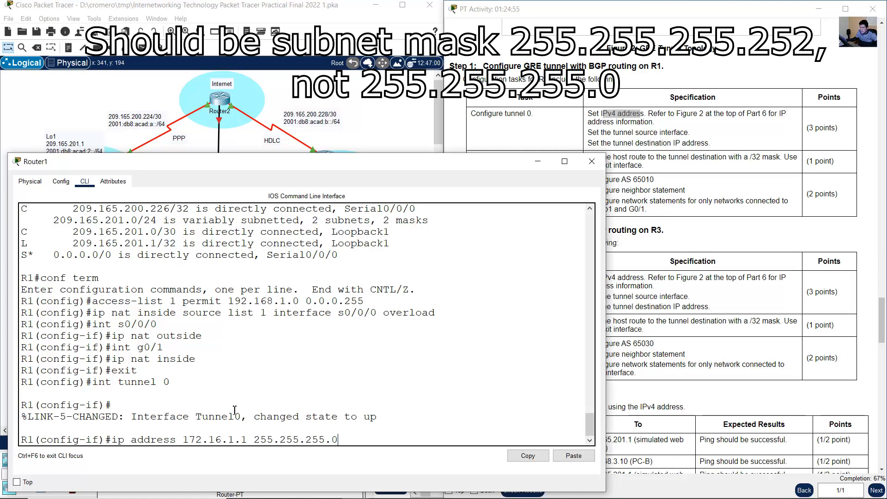
pyautogui.click(222, 145)
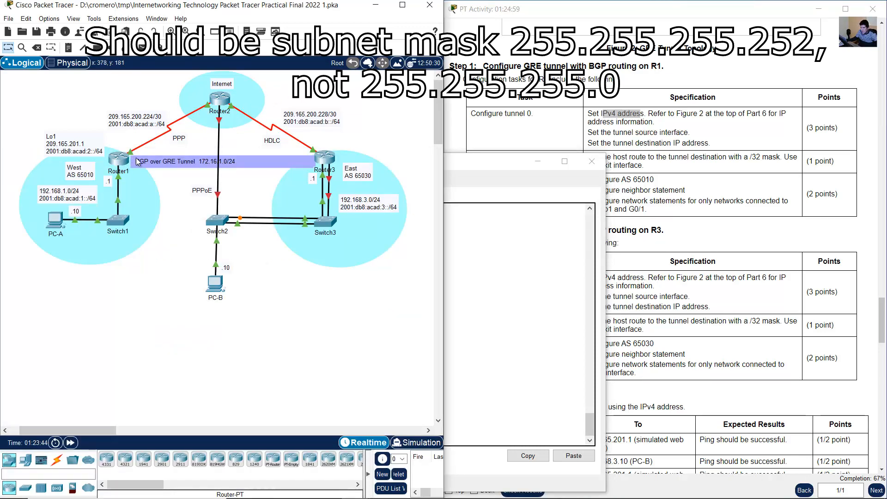
pyautogui.click(68, 48)
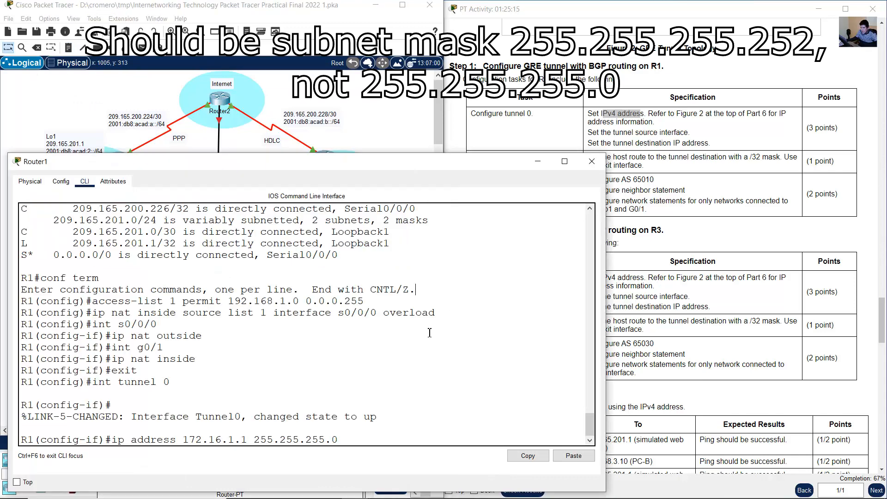
pyautogui.press('Return')
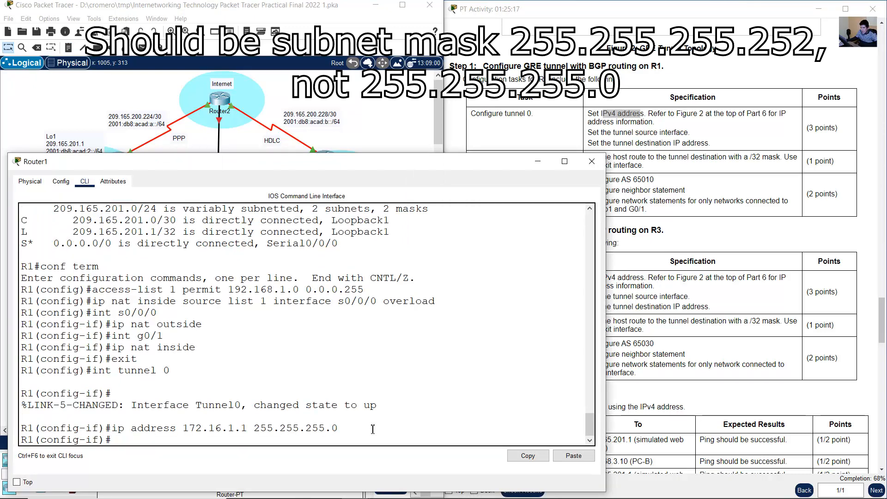
# - Set the source interface of R1's tunnel 0 to s0/0/0, as the instructions require
pyautogui.moveTo(616, 133); pyautogui.dragTo(679, 146)
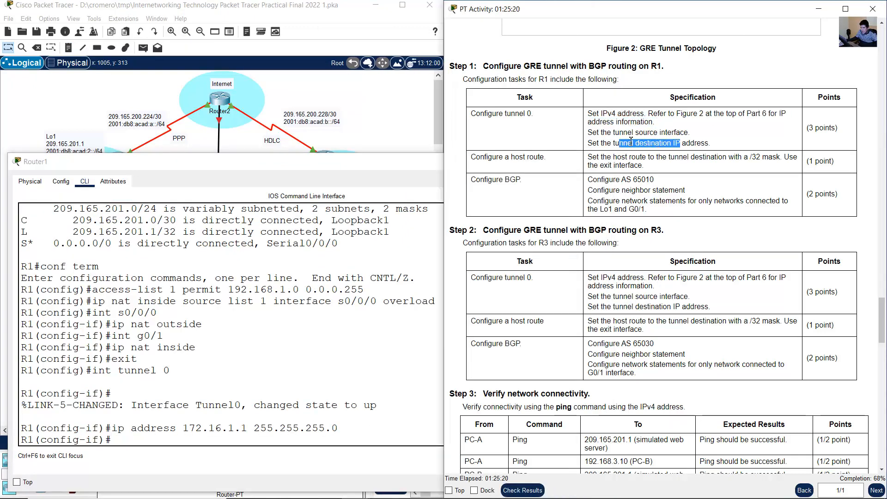
pyautogui.click(242, 428)
pyautogui.write('tunnel s')
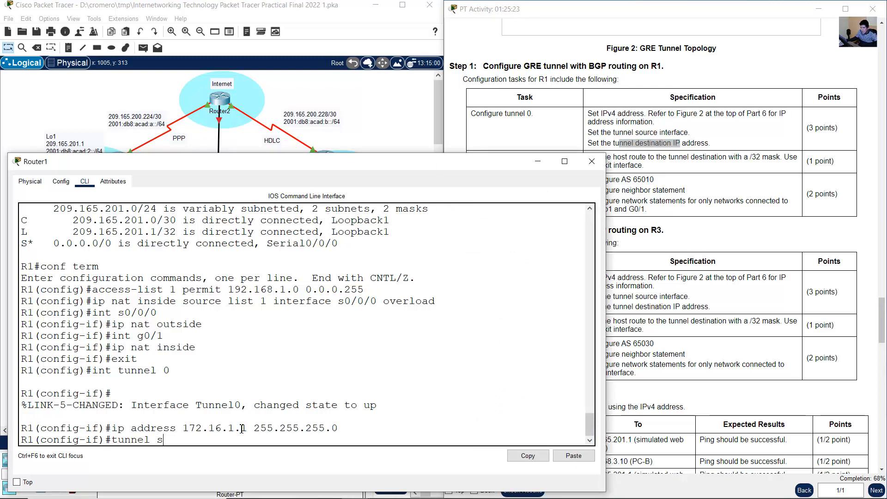
pyautogui.write('ource')
pyautogui.click(130, 153)
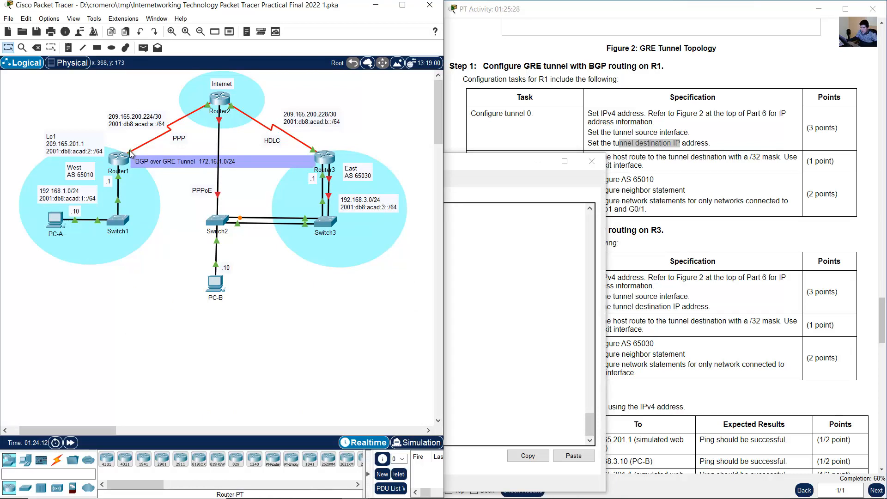
pyautogui.click(116, 160)
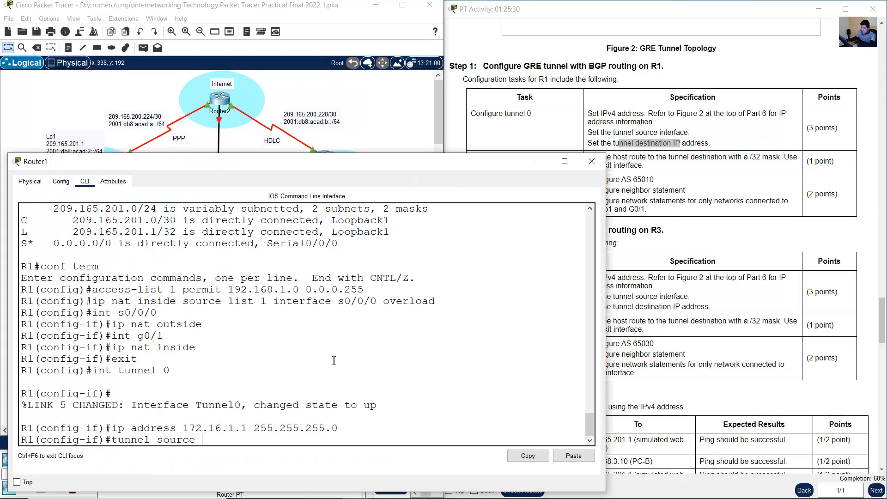
pyautogui.write('s0/0/0')
pyautogui.press('Return')
# - Set the tunnel destination on R1 to 209.165.200.229, taking the network from the HDLC link label in the topology
pyautogui.press('Up')
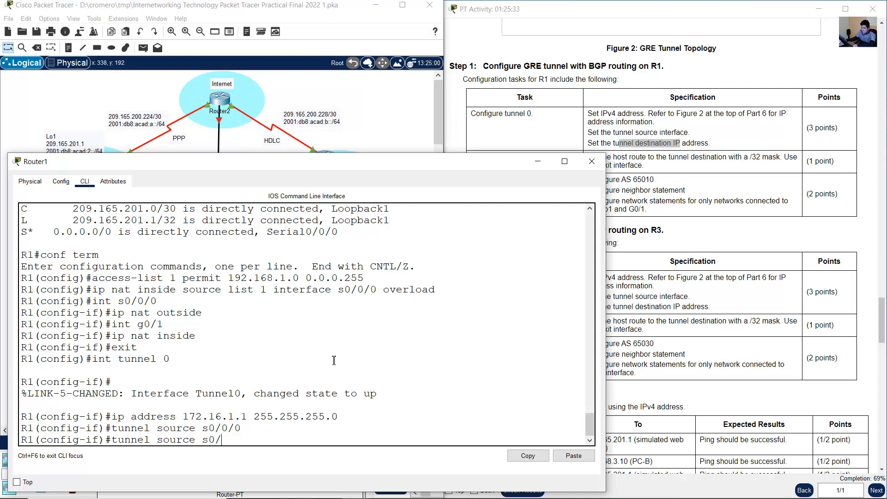
pyautogui.press('BackSpace')
pyautogui.press('BackSpace')
pyautogui.press('BackSpace')
pyautogui.press('BackSpace')
pyautogui.press('BackSpace')
pyautogui.press('BackSpace')
pyautogui.press('BackSpace')
pyautogui.press('BackSpace')
pyautogui.press('BackSpace')
pyautogui.press('BackSpace')
pyautogui.write('destionat')
pyautogui.press('BackSpace')
pyautogui.press('BackSpace')
pyautogui.press('BackSpace')
pyautogui.press('BackSpace')
pyautogui.write('nation')
pyautogui.click(381, 110)
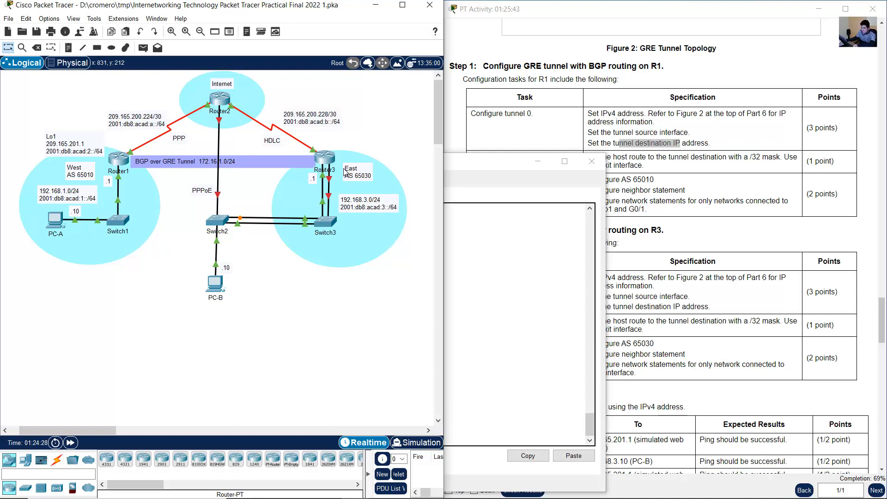
pyautogui.doubleClick(326, 121)
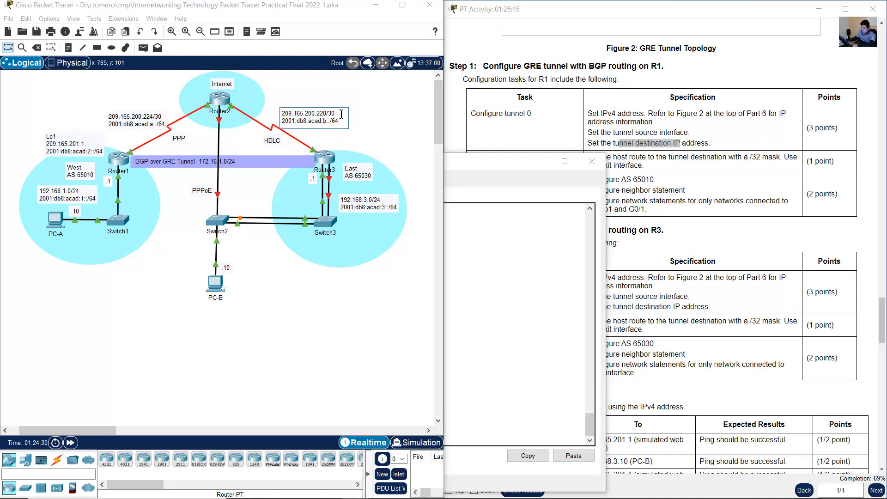
pyautogui.moveTo(335, 113); pyautogui.dragTo(278, 116)
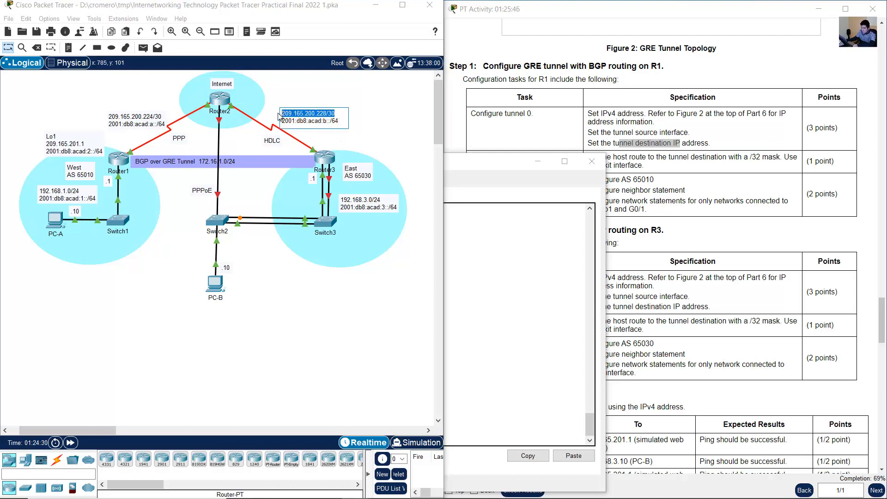
pyautogui.click(120, 161)
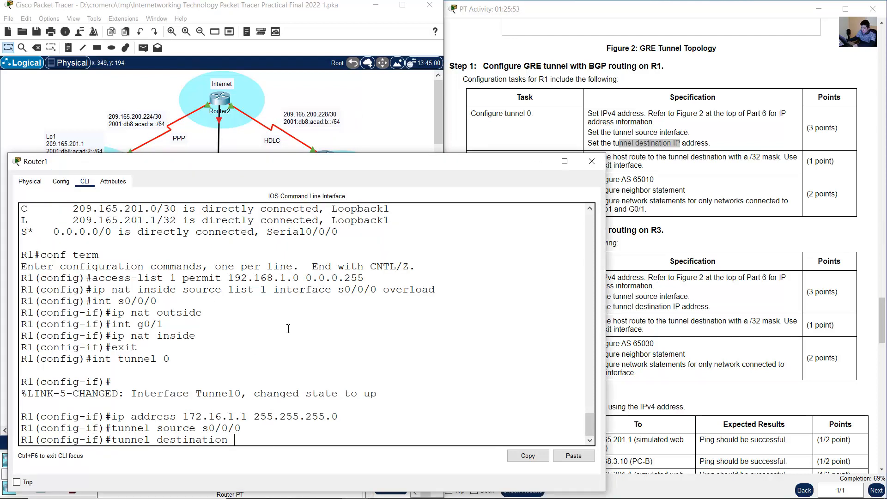
pyautogui.write('209.165')
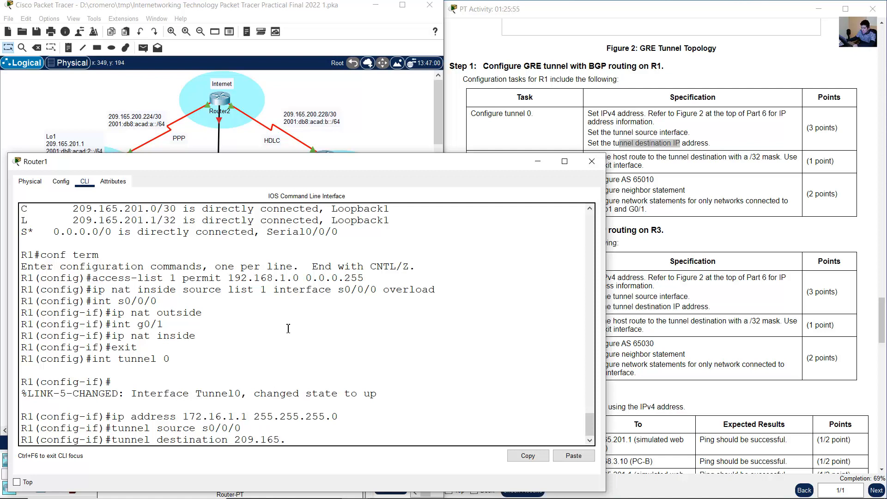
pyautogui.write('.200.229')
pyautogui.press('Return')
pyautogui.press('Return')
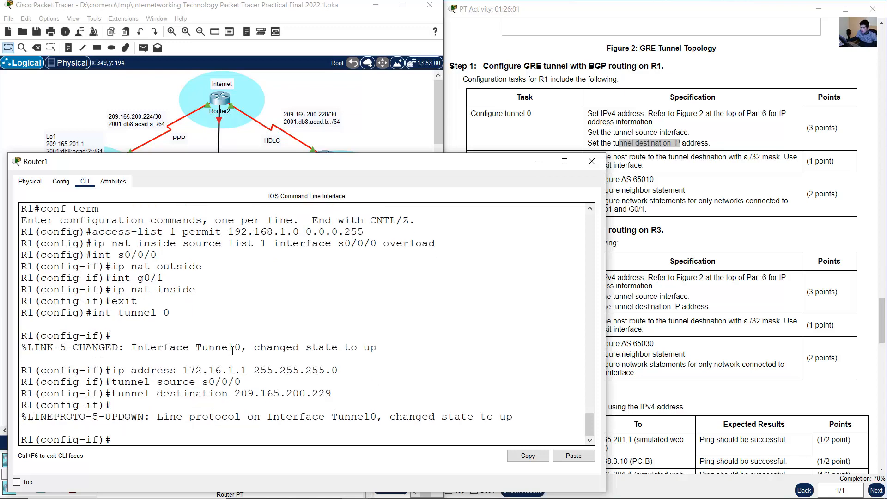
# - Check Router3's Serial0/0/1 address in its CLI output and compare it with the tunnel destination configured on Router1
pyautogui.click(384, 93)
pyautogui.click(324, 158)
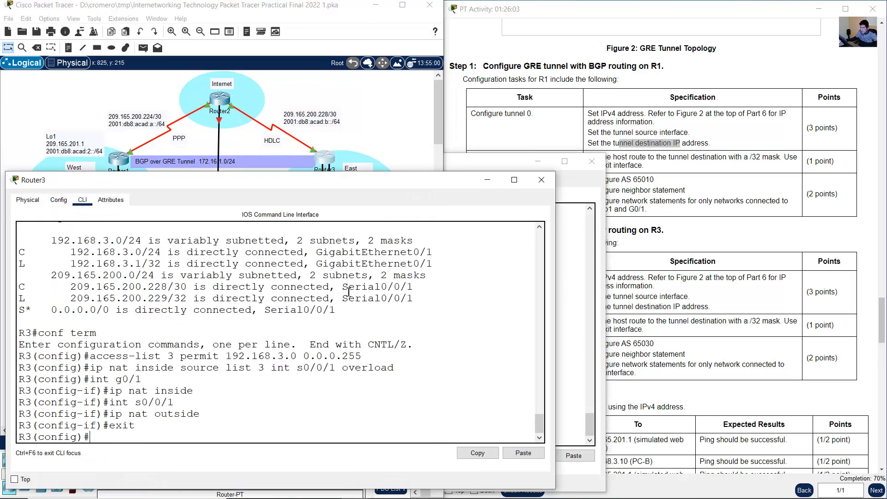
pyautogui.scroll(12, 307, 393)
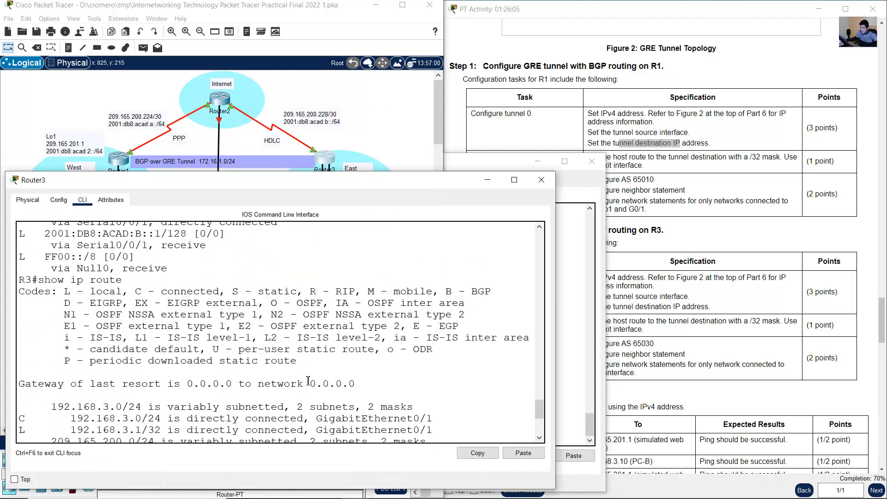
pyautogui.scroll(15, 308, 380)
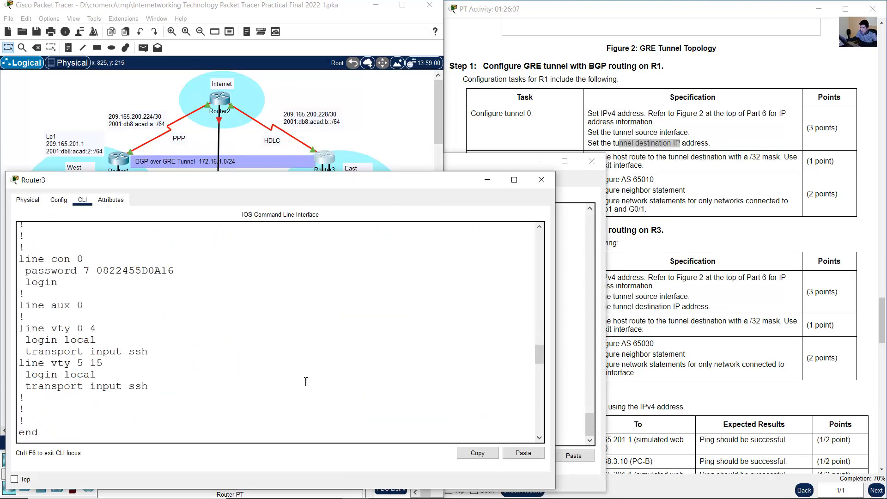
pyautogui.scroll(5, 305, 380)
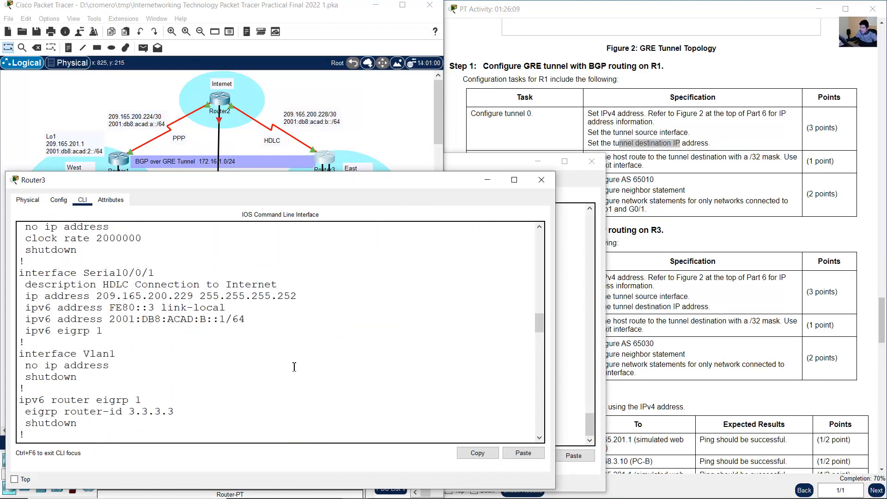
pyautogui.moveTo(32, 272); pyautogui.dragTo(168, 275)
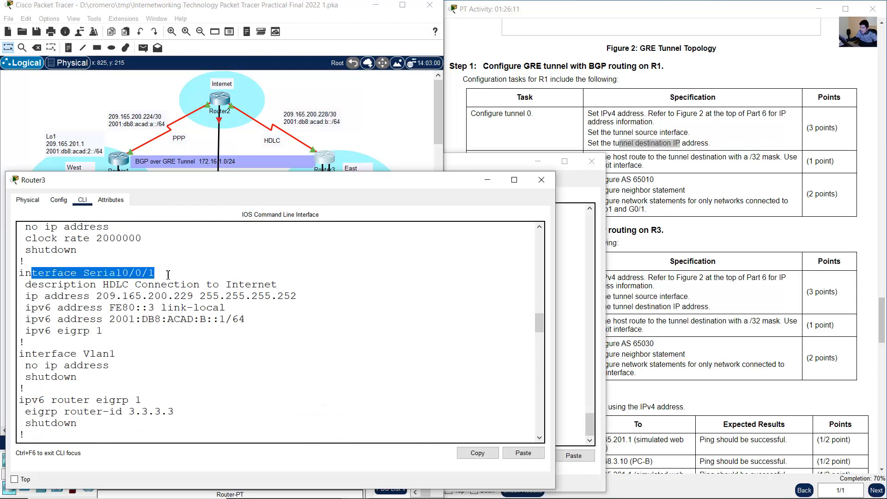
pyautogui.moveTo(97, 299); pyautogui.dragTo(200, 298)
pyautogui.click(489, 179)
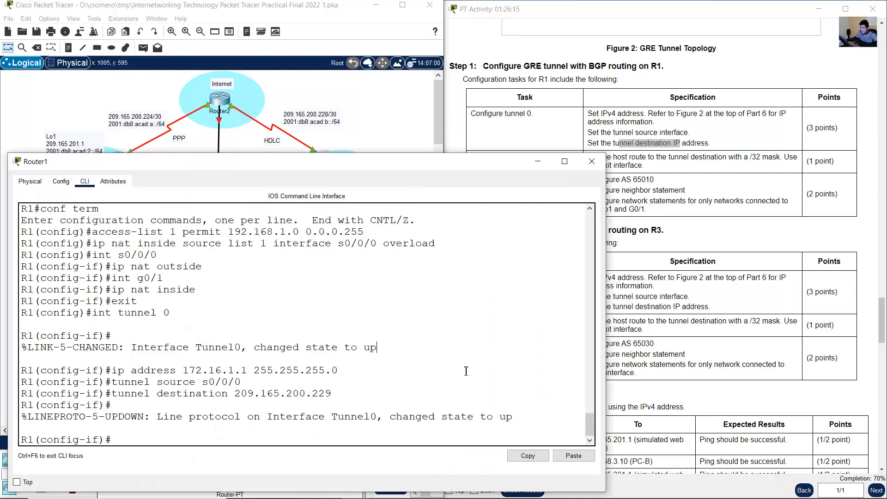
pyautogui.moveTo(235, 393); pyautogui.dragTo(332, 393)
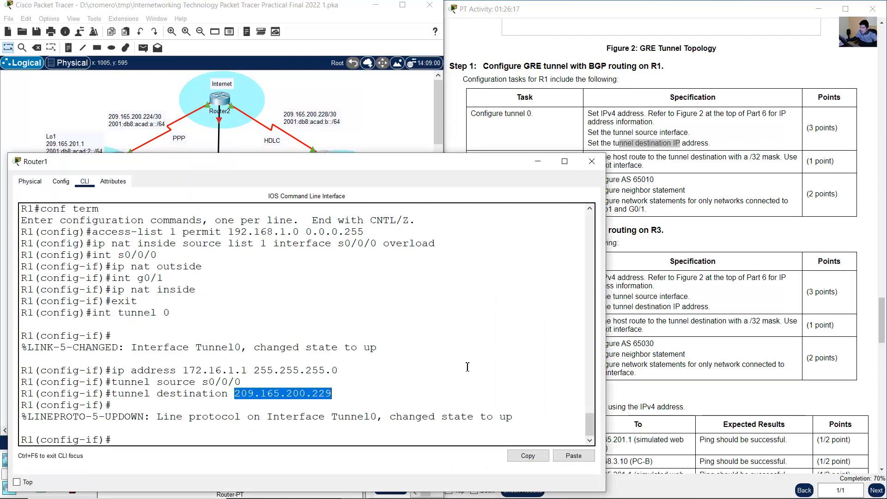
# - Read the host route requirement for R1 and return Router1's CLI to global configuration mode
pyautogui.click(711, 271)
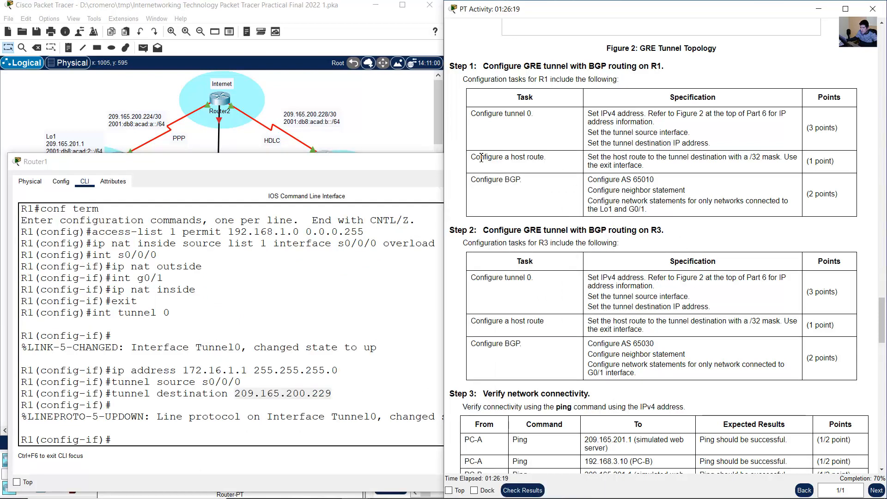
pyautogui.moveTo(472, 160); pyautogui.dragTo(784, 167)
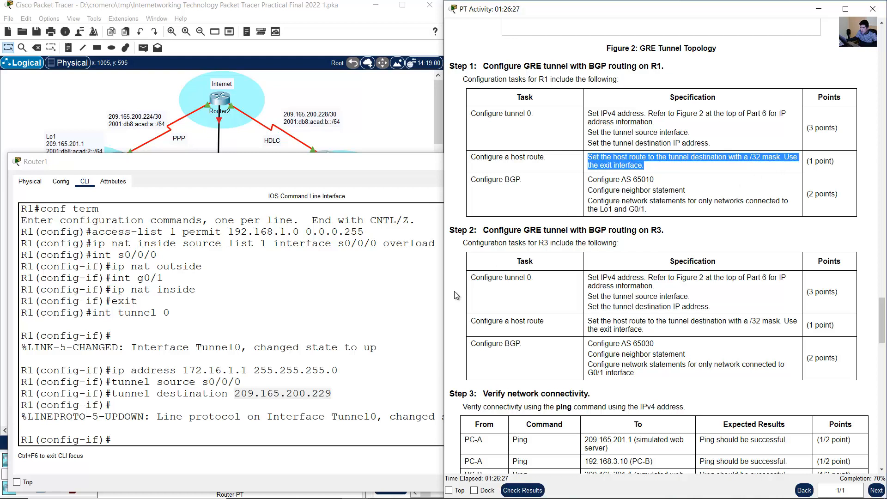
pyautogui.click(282, 437)
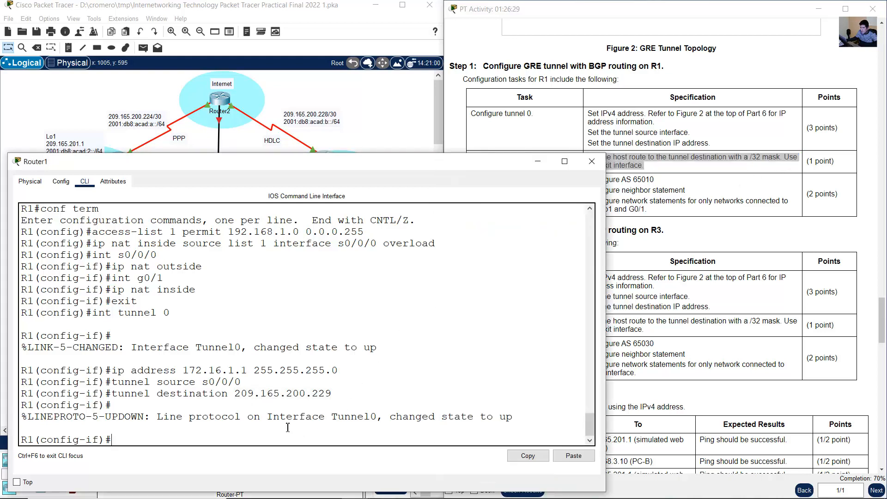
pyautogui.write('exit')
pyautogui.press('Return')
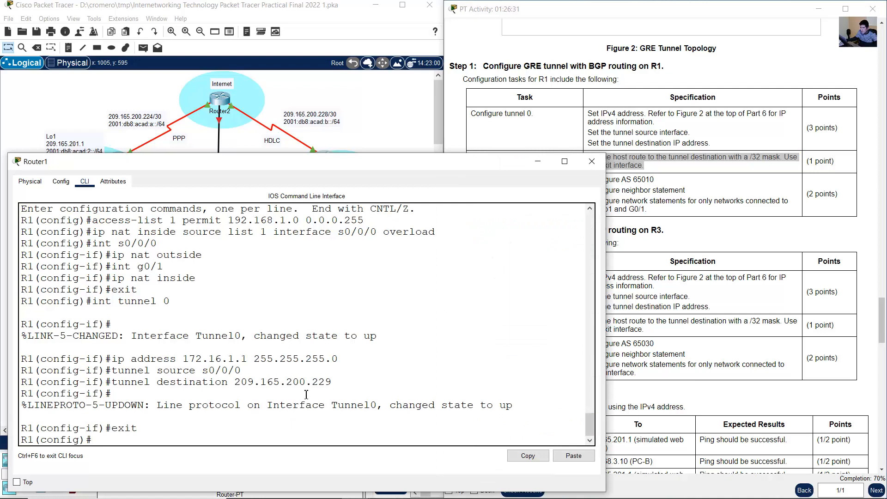
# - Add a static host route on R1 to 209.165.200.229 with mask 255.255.255.255 through exit interface s0/0/0
pyautogui.write('ip route 209.16')
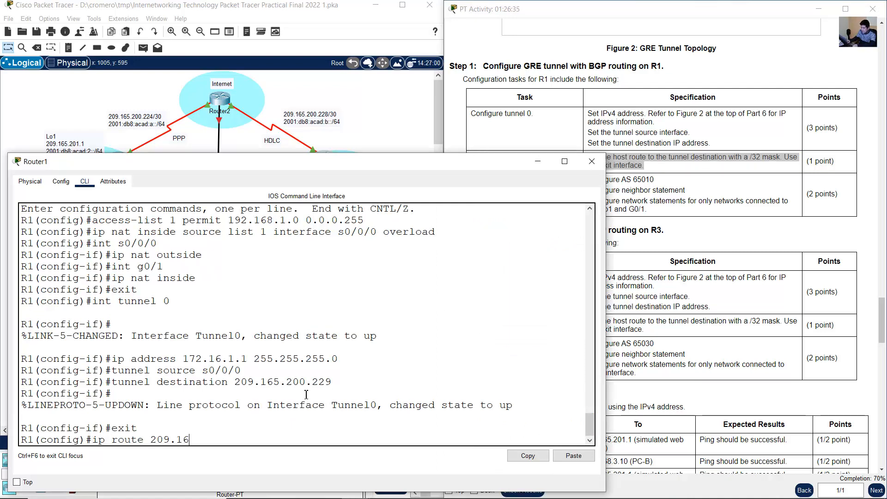
pyautogui.write('5.200.229')
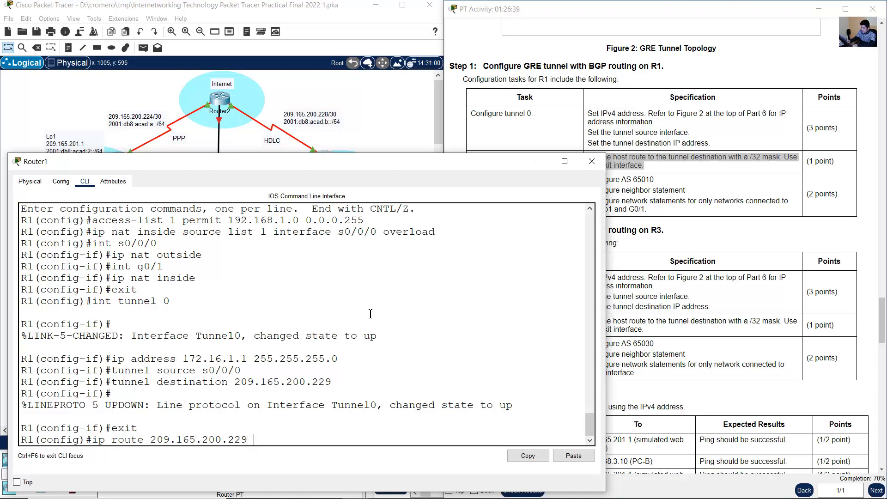
pyautogui.write(' 255.255.255.255 s0/')
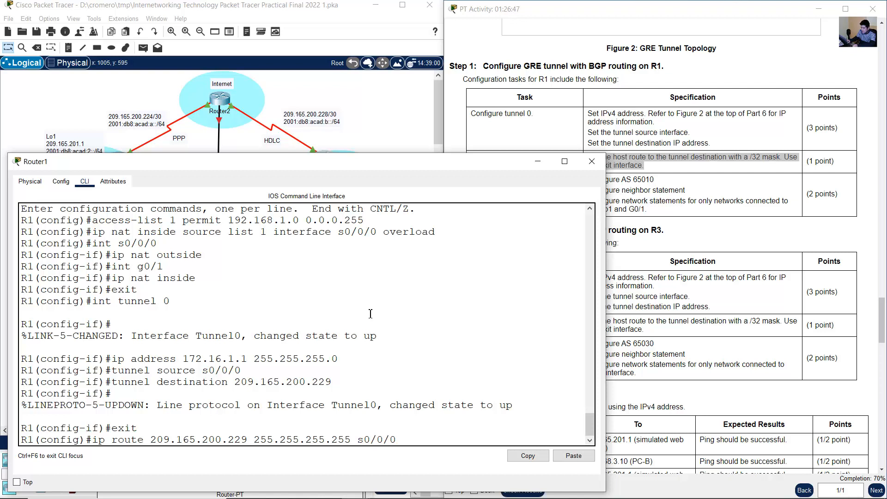
pyautogui.write('0/0')
pyautogui.moveTo(359, 439); pyautogui.dragTo(393, 439)
pyautogui.click(393, 439)
pyautogui.press('Return')
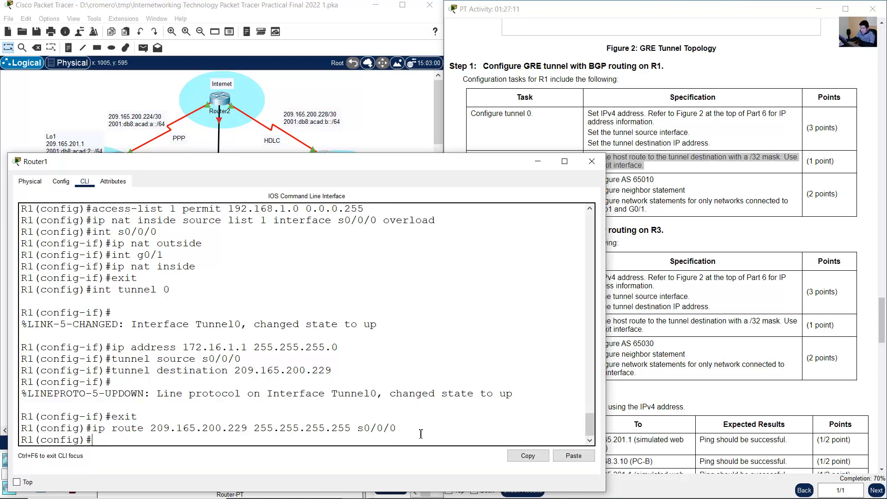
# - Read the BGP requirements for R1 and start its BGP routing process with AS number 65010
pyautogui.click(650, 205)
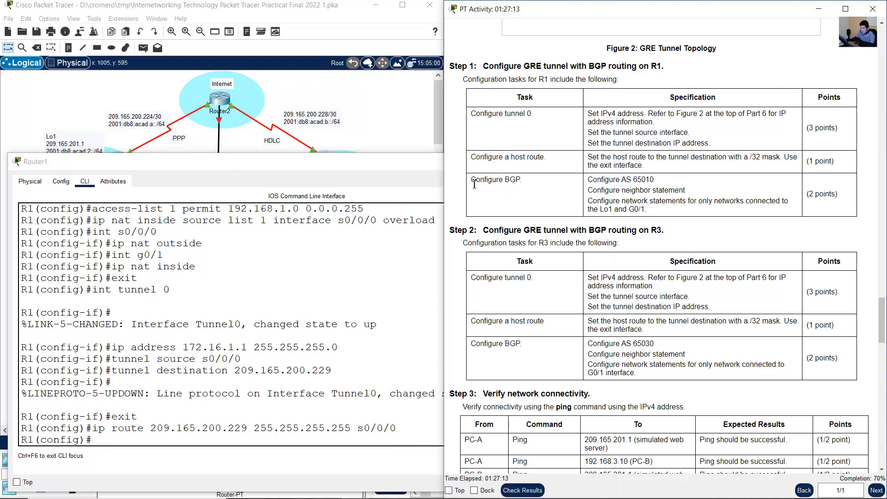
pyautogui.moveTo(474, 184); pyautogui.dragTo(660, 214)
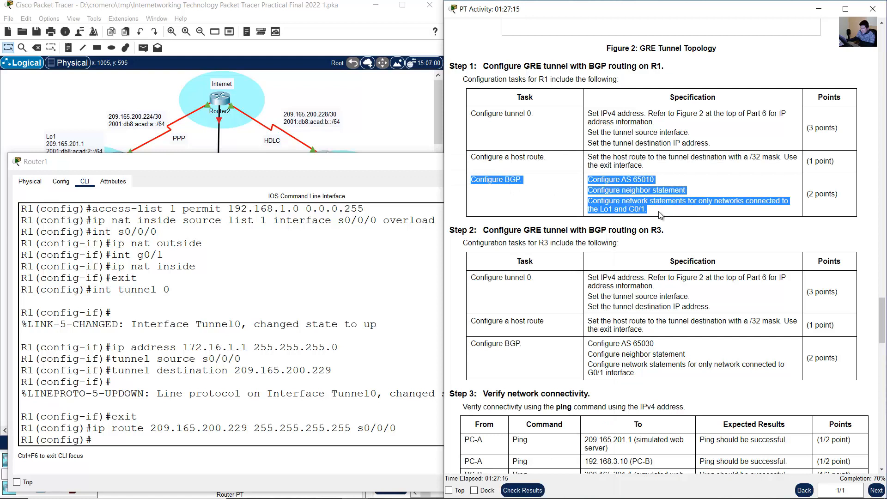
pyautogui.click(270, 431)
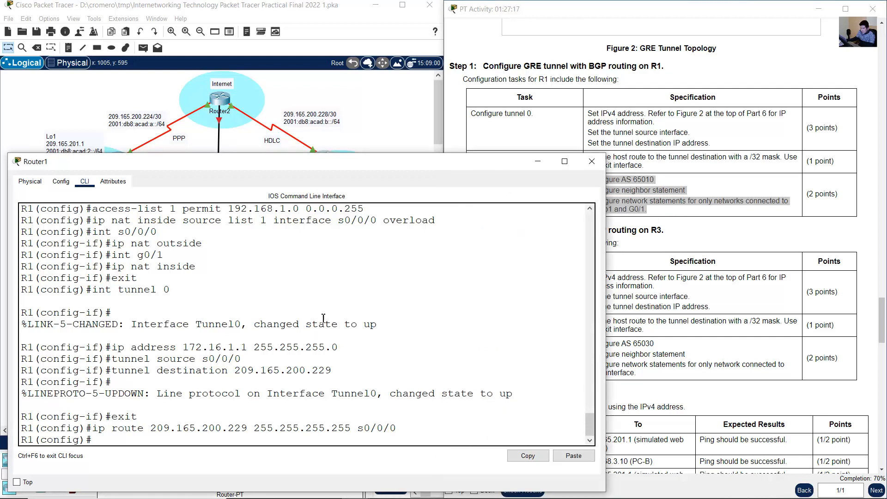
pyautogui.write('rou')
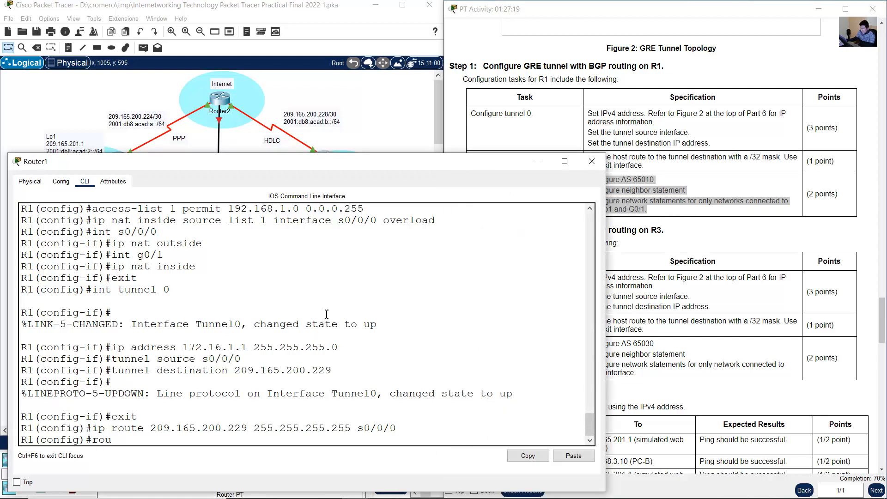
pyautogui.write('ter bgp')
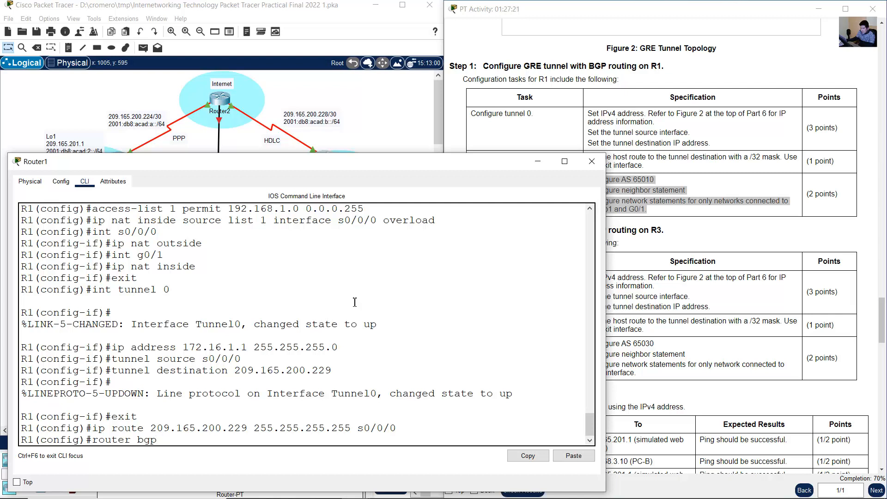
pyautogui.click(675, 180)
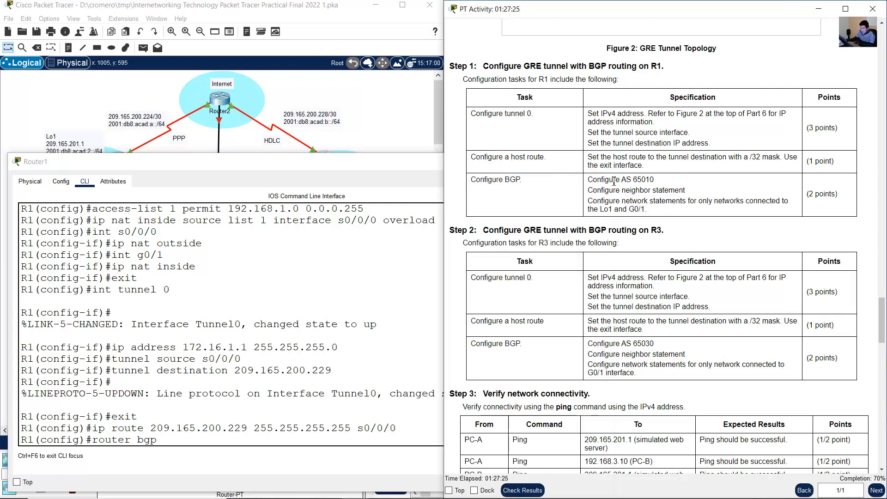
pyautogui.moveTo(587, 180); pyautogui.dragTo(654, 180)
pyautogui.click(634, 182)
pyautogui.click(372, 116)
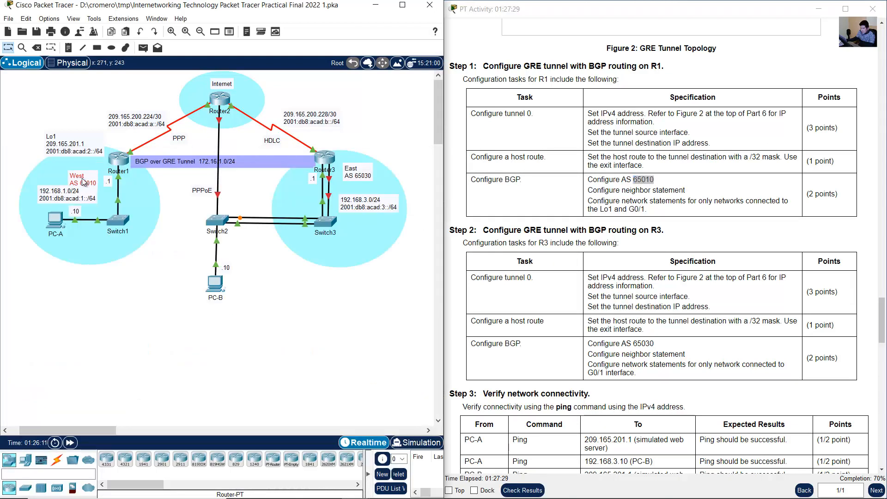
pyautogui.click(118, 160)
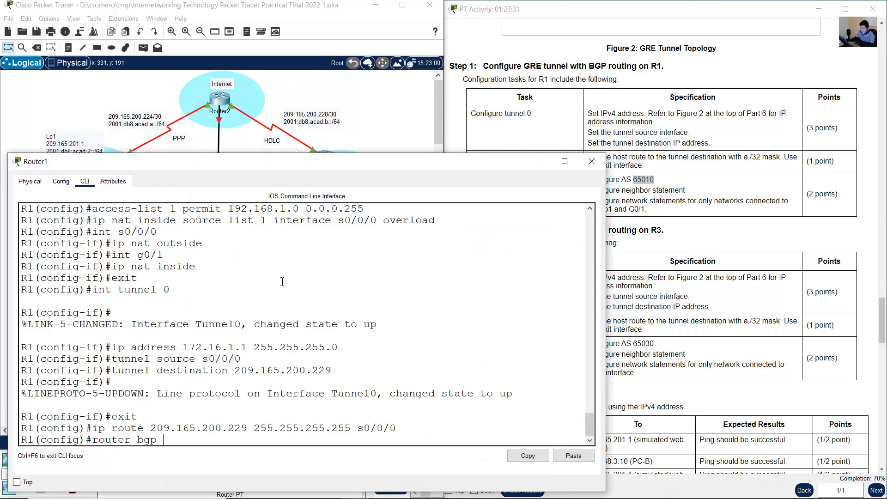
pyautogui.write('router bgp 65010')
pyautogui.press('Return')
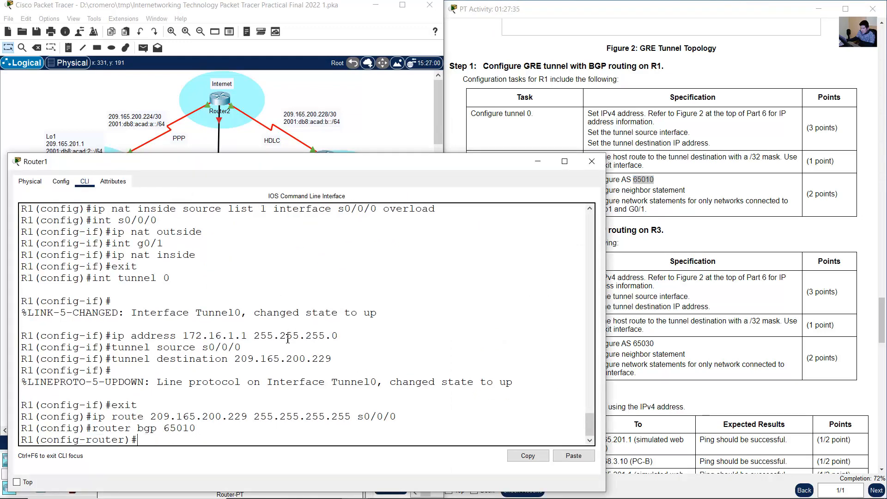
# - Read the neighbor statement requirement, check the GRE tunnel's network label in the topology, and return to Router1's CLI
pyautogui.click(666, 275)
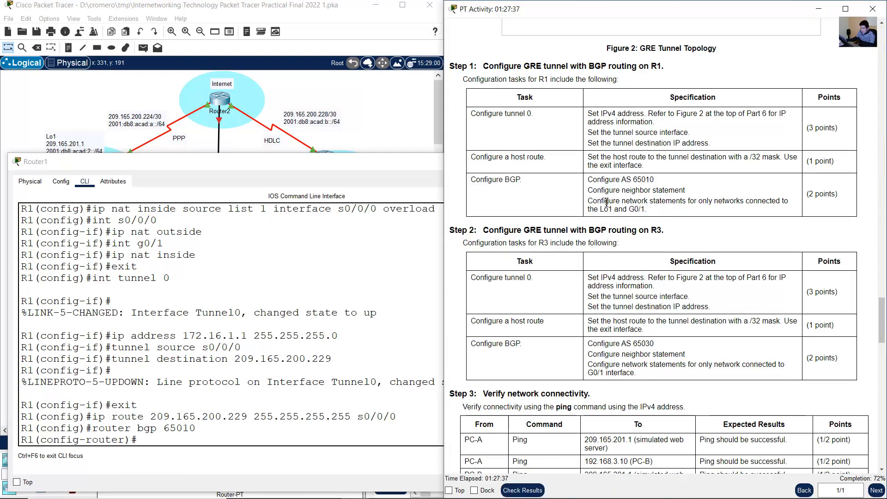
pyautogui.moveTo(597, 191); pyautogui.dragTo(685, 192)
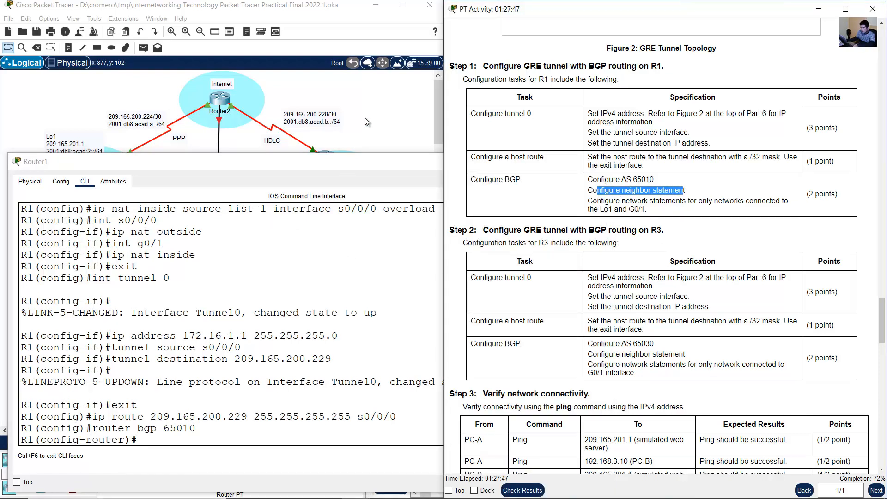
pyautogui.click(204, 107)
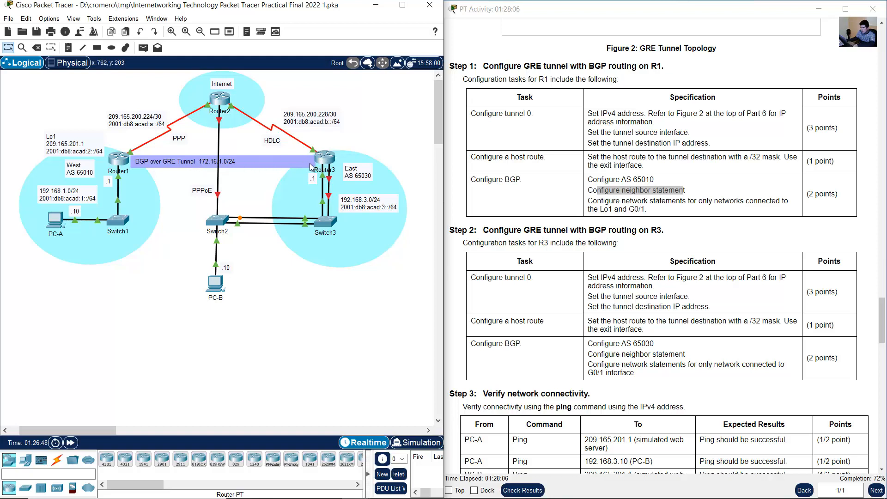
pyautogui.doubleClick(250, 162)
pyautogui.moveTo(133, 168); pyautogui.dragTo(176, 168)
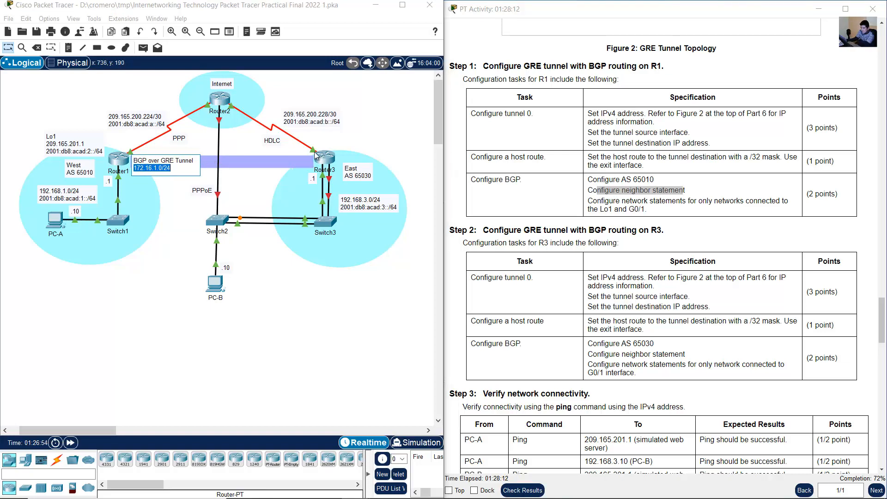
pyautogui.click(370, 125)
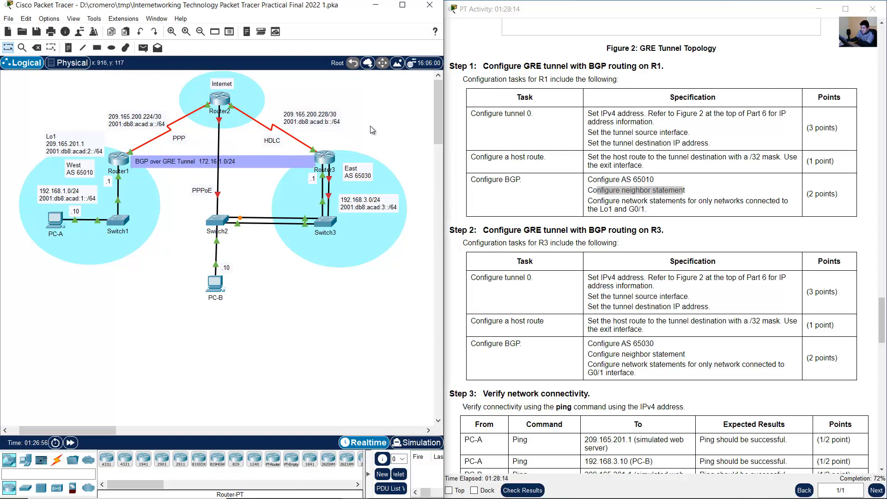
pyautogui.click(121, 160)
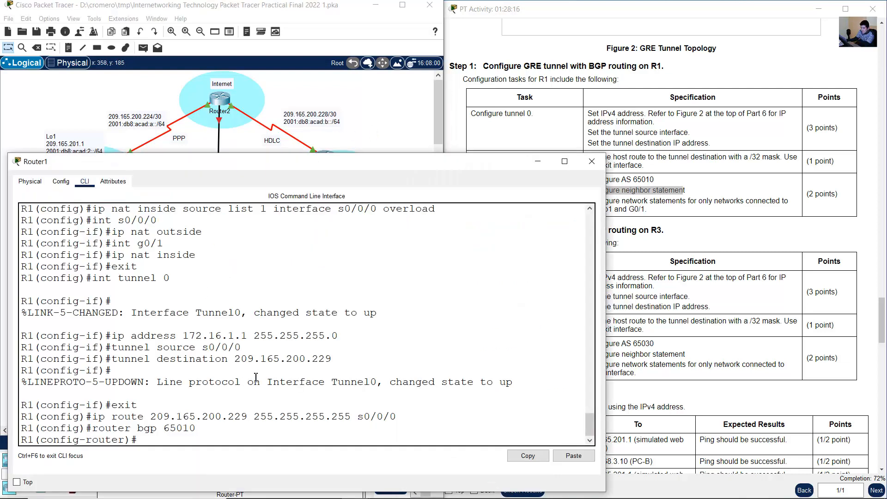
# - Write R1's BGP neighbor statement for the remote tunnel address 172.16.1.2 up to the remote-as keyword, using its own tunnel address as reference
pyautogui.write('nieghbor 172.16.1.2')
pyautogui.moveTo(173, 336); pyautogui.dragTo(248, 338)
pyautogui.click(191, 337)
pyautogui.moveTo(184, 337); pyautogui.dragTo(253, 337)
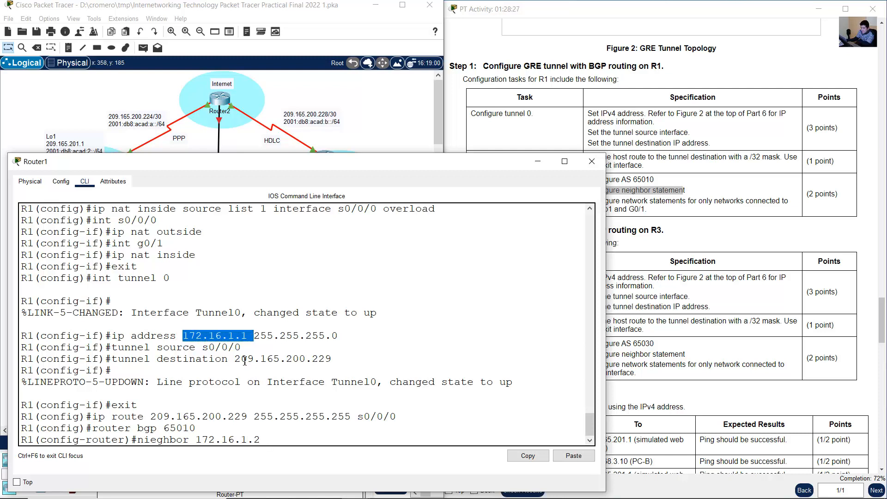
pyautogui.click(198, 439)
pyautogui.moveTo(222, 440); pyautogui.dragTo(279, 439)
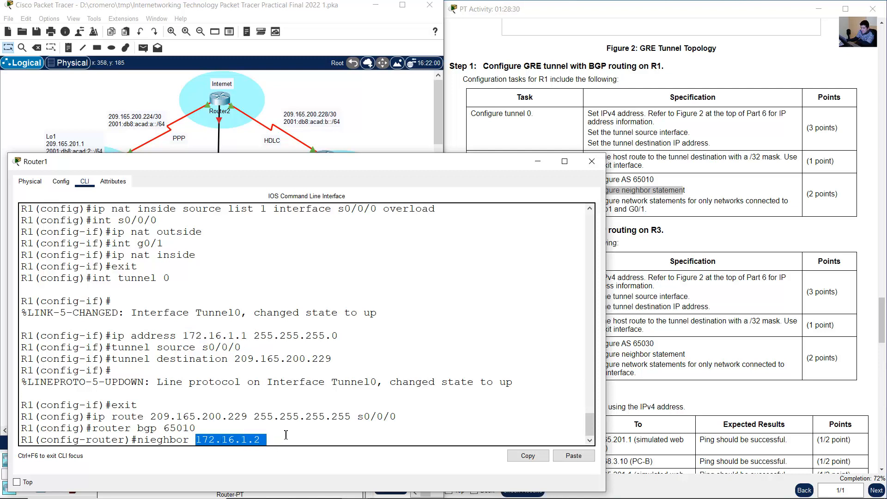
pyautogui.click(286, 435)
pyautogui.write('renote-')
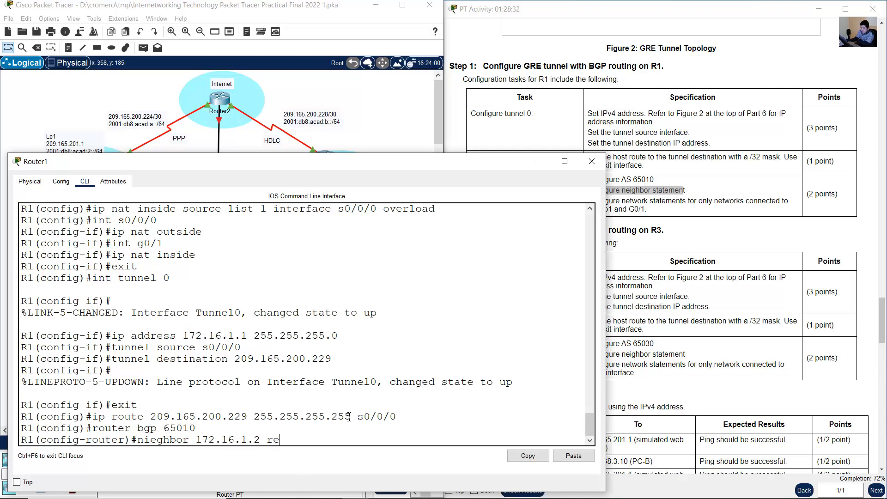
pyautogui.press('BackSpace')
pyautogui.press('BackSpace')
pyautogui.press('BackSpace')
pyautogui.press('BackSpace')
pyautogui.press('BackSpace')
pyautogui.write('mote-as')
# - Complete R1's neighbor statement with remote AS 65030, taken from the East label in the topology, and submit it
pyautogui.click(361, 134)
pyautogui.moveTo(363, 177); pyautogui.dragTo(361, 178)
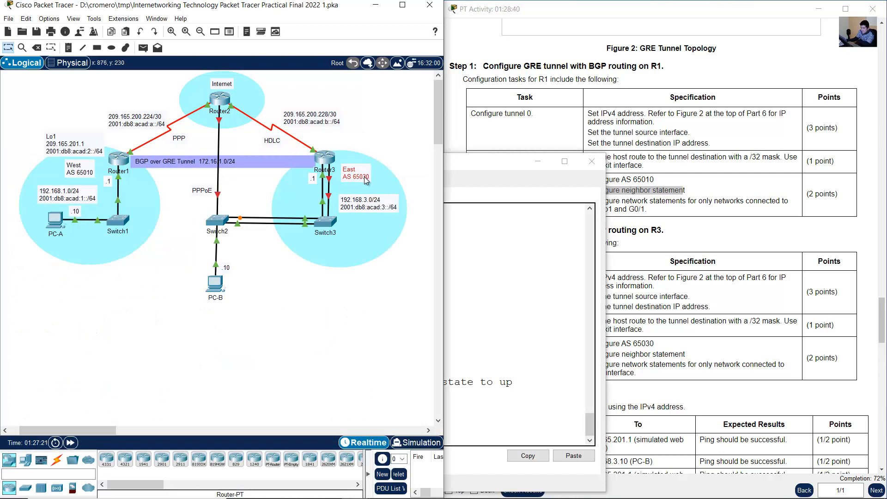
pyautogui.click(674, 206)
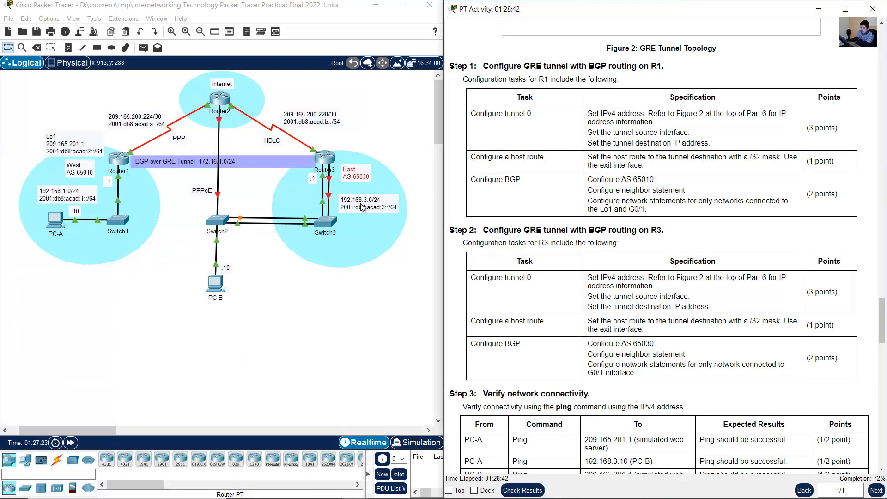
pyautogui.click(119, 160)
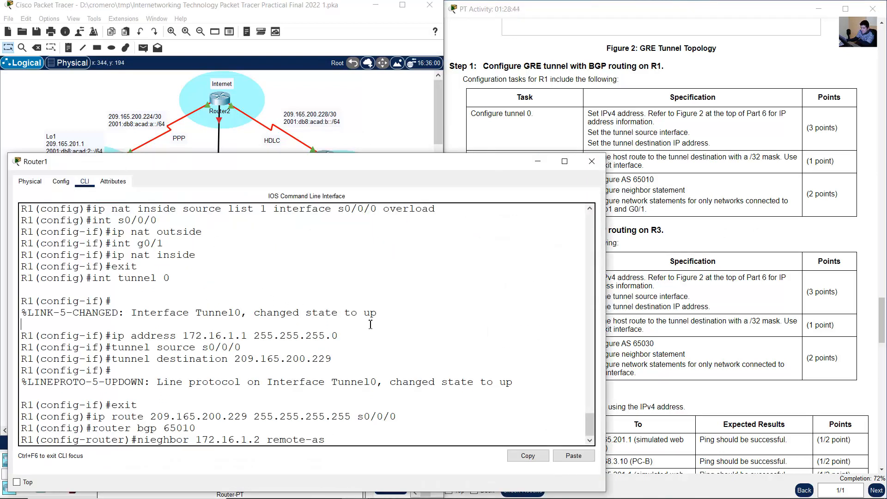
pyautogui.write('65030')
pyautogui.press('Return')
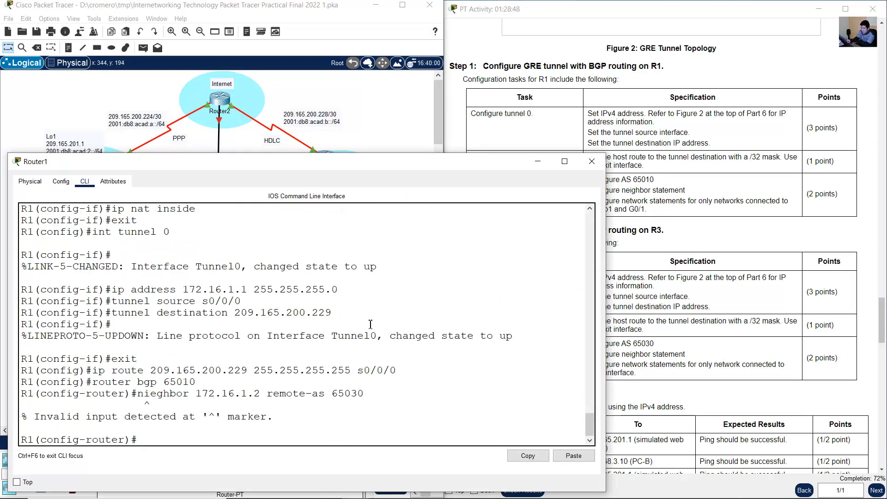
# - Correct the misspelled neighbor keyword in the recalled statement and resubmit it for 172.16.1.2 with remote AS 65030
pyautogui.press('Up')
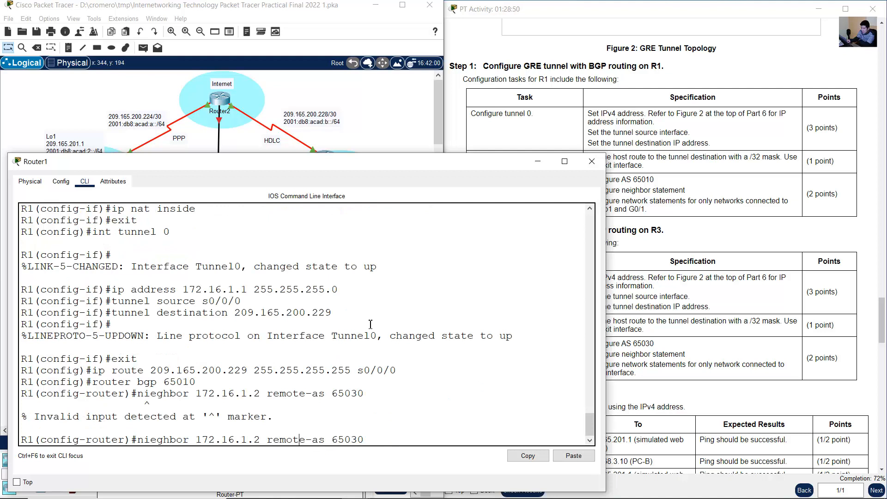
pyautogui.press('BackSpace')
pyautogui.press('BackSpace')
pyautogui.write('ei')
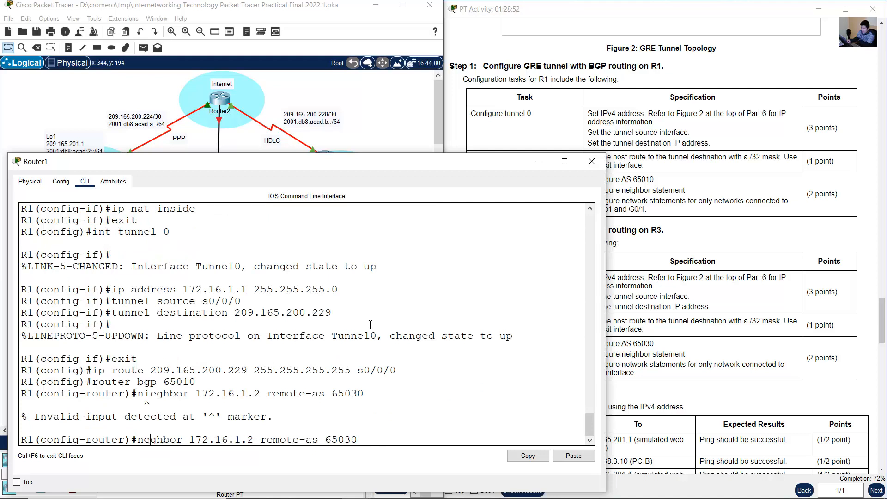
pyautogui.press('Return')
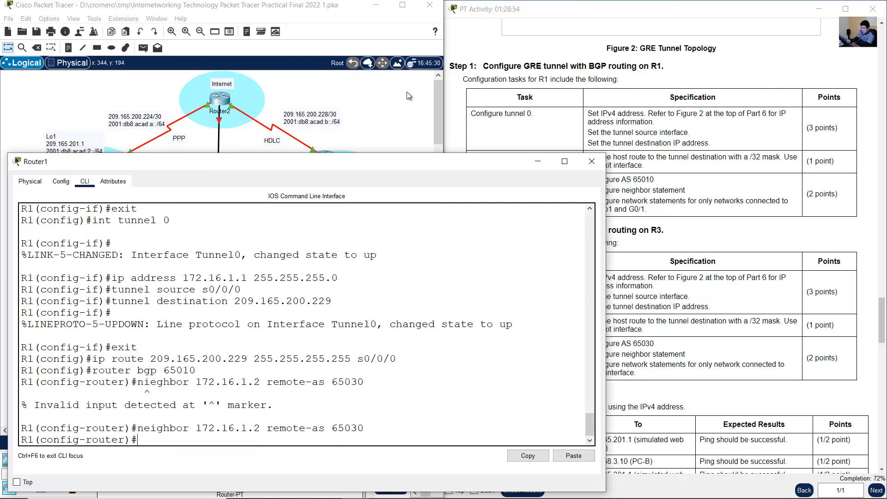
# - Read the network statement requirement for R1 and check the Lo1 and G0/1 network labels in the topology
pyautogui.click(671, 144)
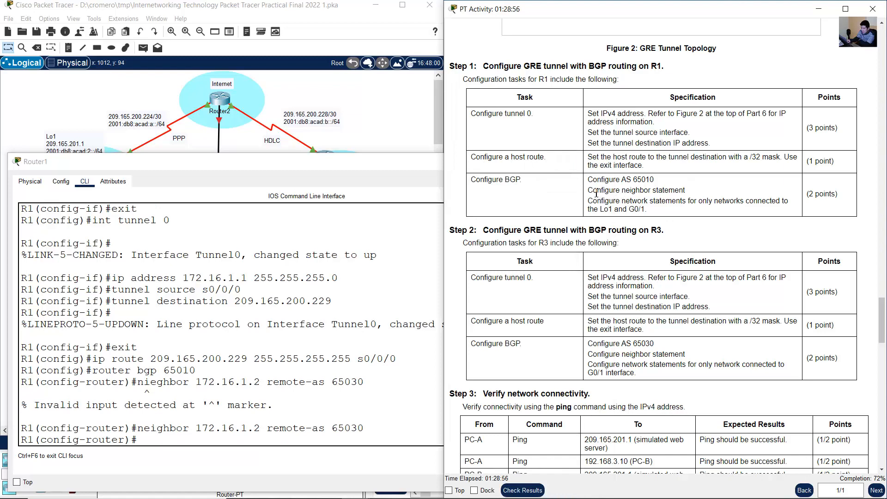
pyautogui.moveTo(588, 202); pyautogui.dragTo(658, 203)
pyautogui.moveTo(706, 203); pyautogui.dragTo(649, 211)
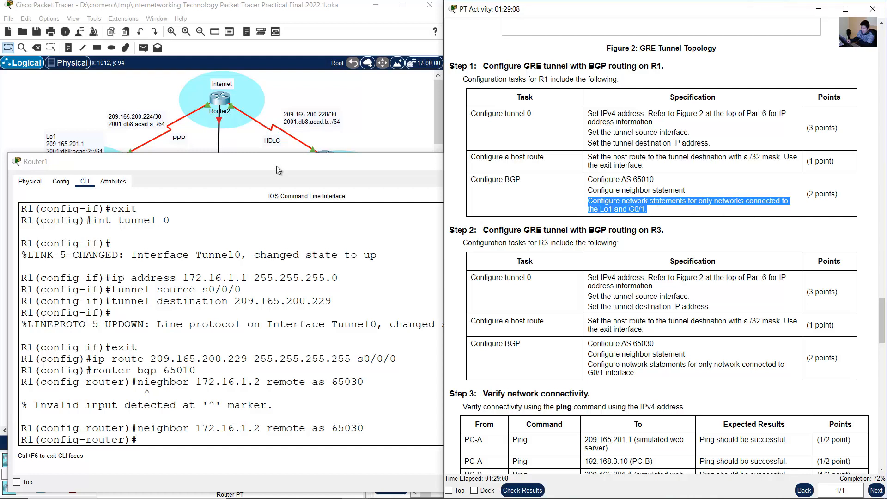
pyautogui.click(84, 101)
pyautogui.moveTo(69, 194)
pyautogui.mouseDown()
pyautogui.moveTo(70, 187)
pyautogui.moveTo(70, 195)
pyautogui.mouseUp()
pyautogui.moveTo(84, 148); pyautogui.dragTo(86, 151)
pyautogui.click(118, 164)
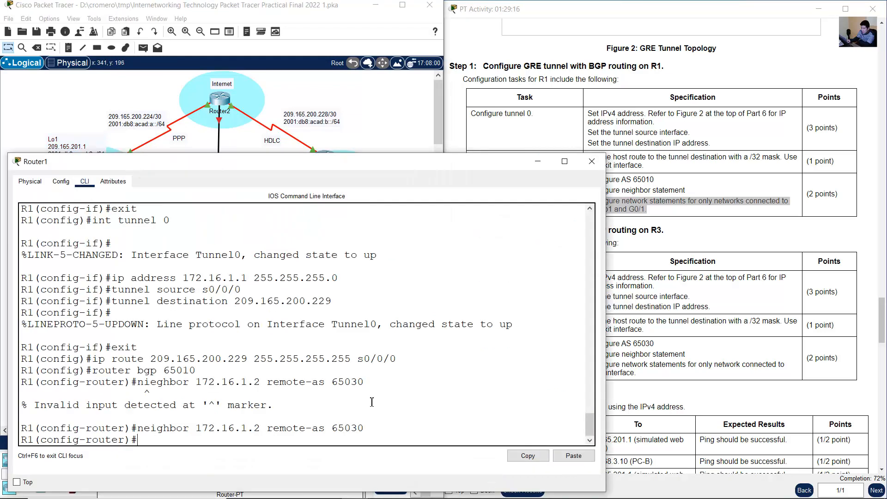
# - Advertise the G0/1 network 192.168.1.0 with mask 255.255.255.0 in R1's BGP process
pyautogui.write('network')
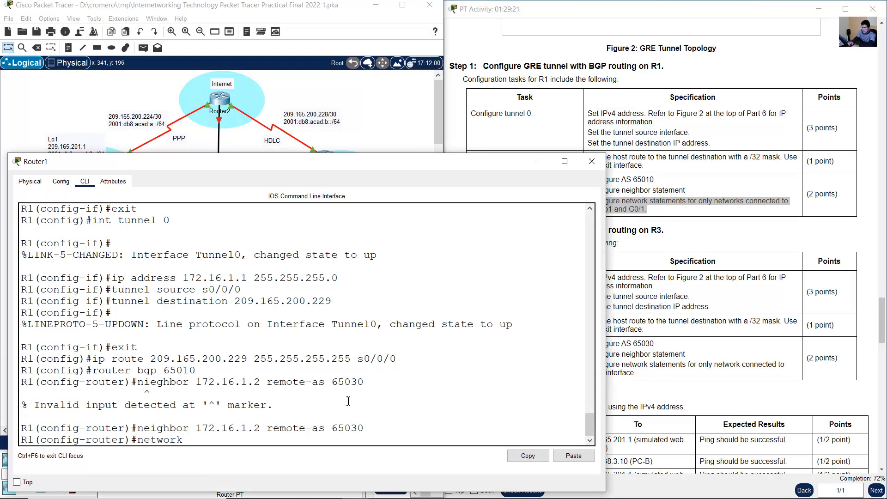
pyautogui.write(' 192.168.1.0')
pyautogui.write('mask 255.255.255.0')
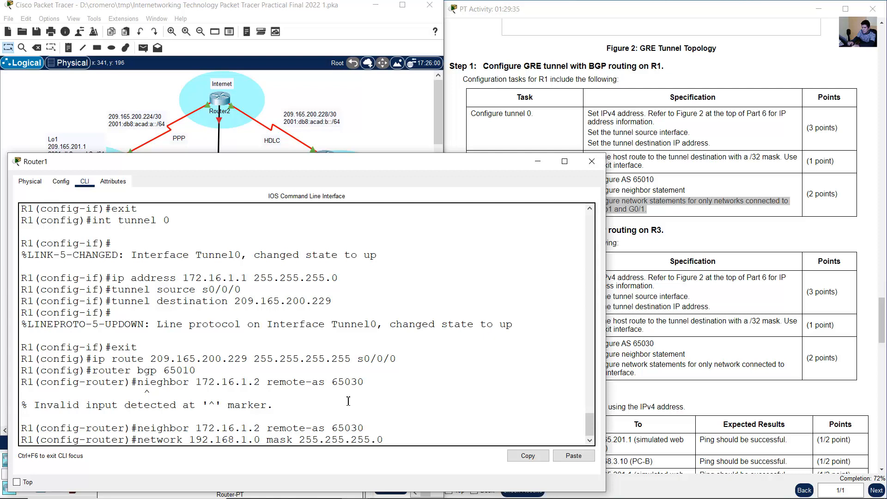
pyautogui.press('Return')
# - Rework the recalled BGP network statement for the Lo1 network 209.165.201.0 with mask 255.255.255.252
pyautogui.press('Up')
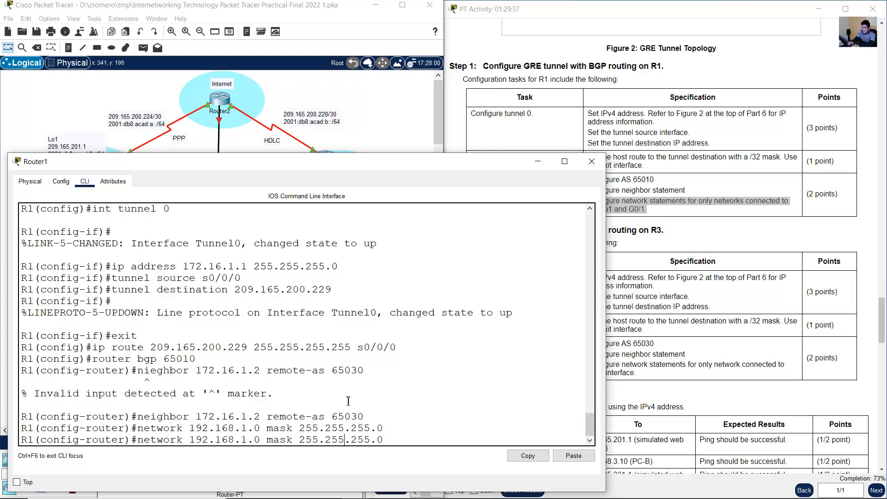
pyautogui.press('Left')
pyautogui.press('Left')
pyautogui.press('Left')
pyautogui.press('Left')
pyautogui.press('Left')
pyautogui.press('Left')
pyautogui.press('Left')
pyautogui.press('Left')
pyautogui.press('Left')
pyautogui.press('Left')
pyautogui.press('Left')
pyautogui.press('Left')
pyautogui.press('Left')
pyautogui.press('Left')
pyautogui.press('Left')
pyautogui.press('Left')
pyautogui.press('Left')
pyautogui.press('Left')
pyautogui.press('Left')
pyautogui.press('BackSpace')
pyautogui.press('BackSpace')
pyautogui.press('BackSpace')
pyautogui.press('BackSpace')
pyautogui.press('BackSpace')
pyautogui.press('BackSpace')
pyautogui.press('BackSpace')
pyautogui.press('BackSpace')
pyautogui.press('BackSpace')
pyautogui.press('BackSpace')
pyautogui.press('BackSpace')
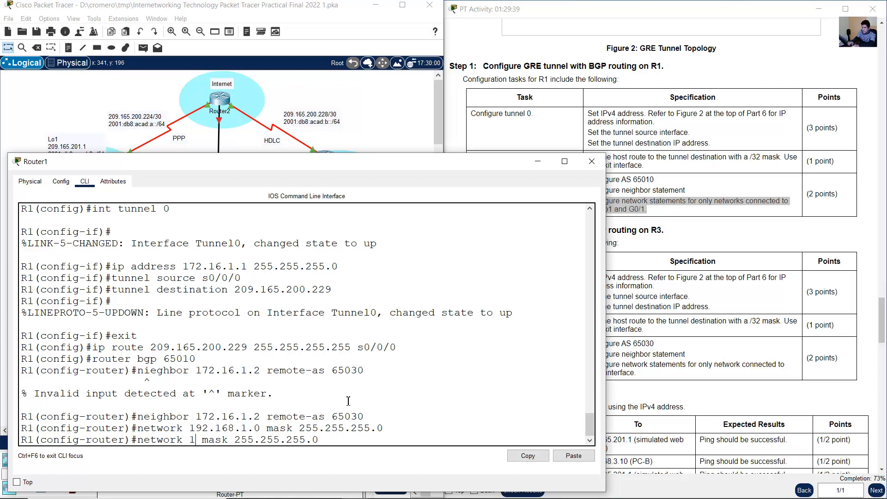
pyautogui.write('209.165')
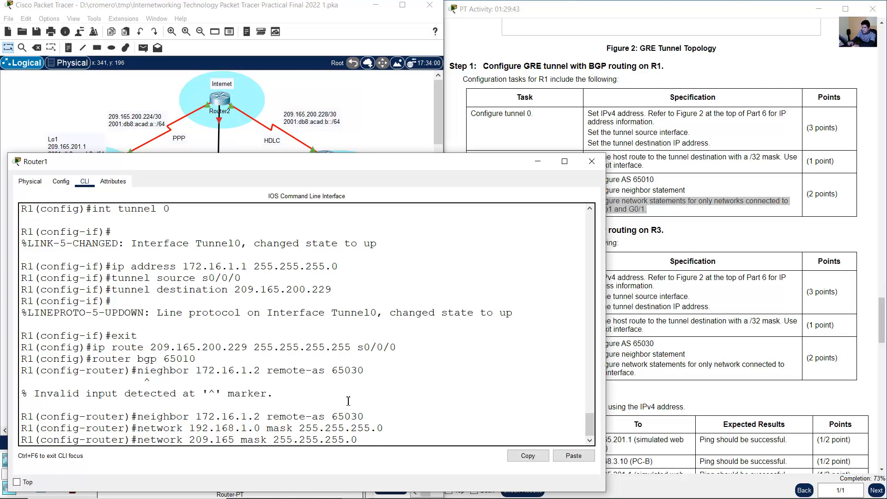
pyautogui.write('.201.0')
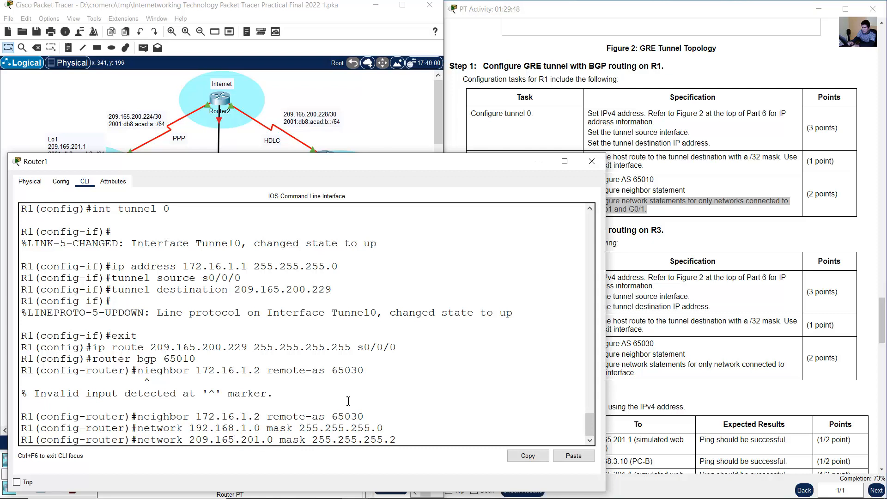
# - Check the Lo1 label in the topology and the Loopback 1 address and mask in R1's task instructions
pyautogui.click(57, 106)
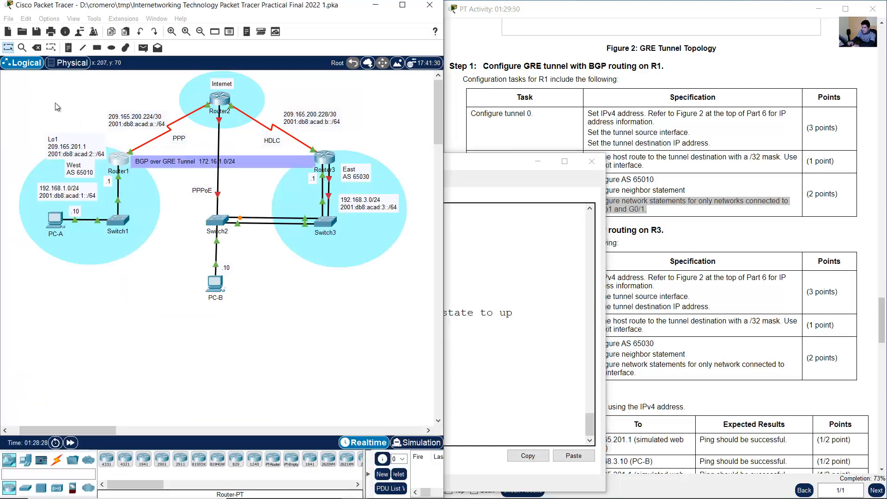
pyautogui.click(80, 154)
pyautogui.moveTo(80, 153); pyautogui.dragTo(79, 147)
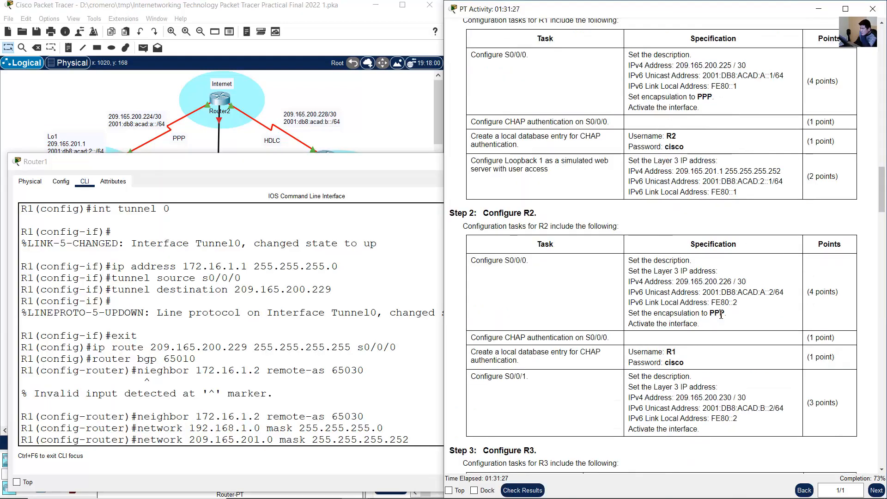
pyautogui.scroll(-1, 711, 279)
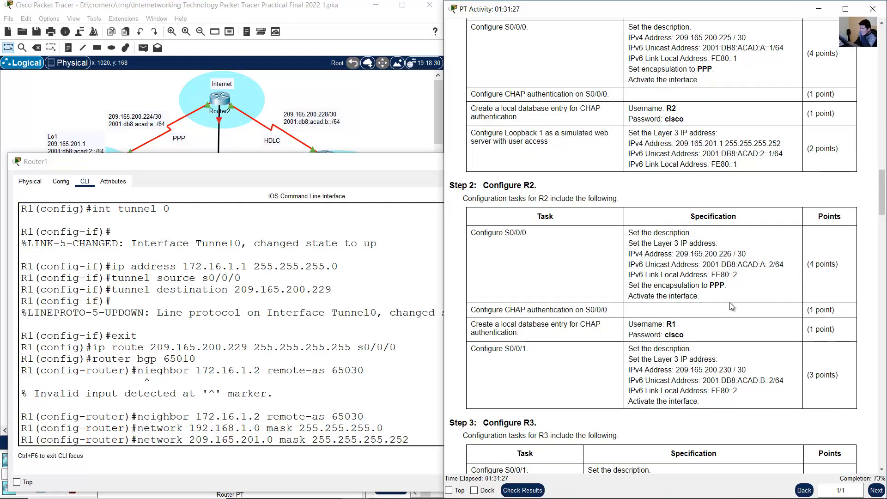
pyautogui.moveTo(503, 134); pyautogui.dragTo(549, 134)
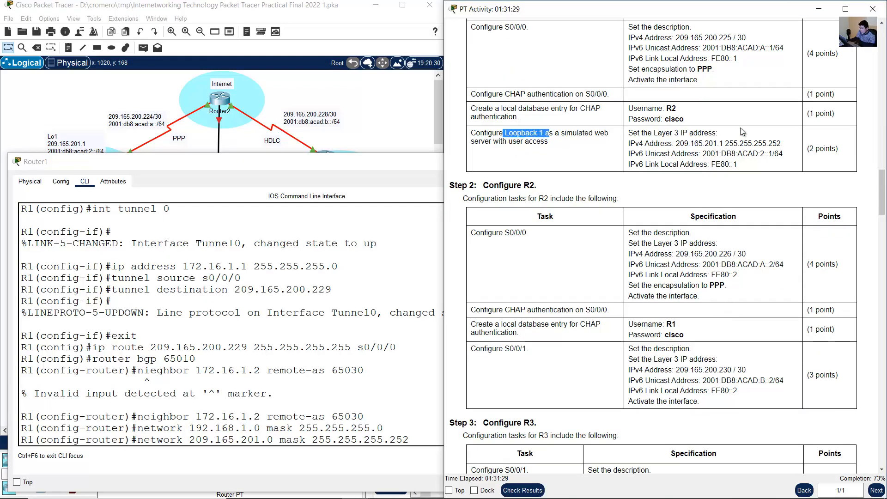
pyautogui.moveTo(729, 143); pyautogui.dragTo(782, 143)
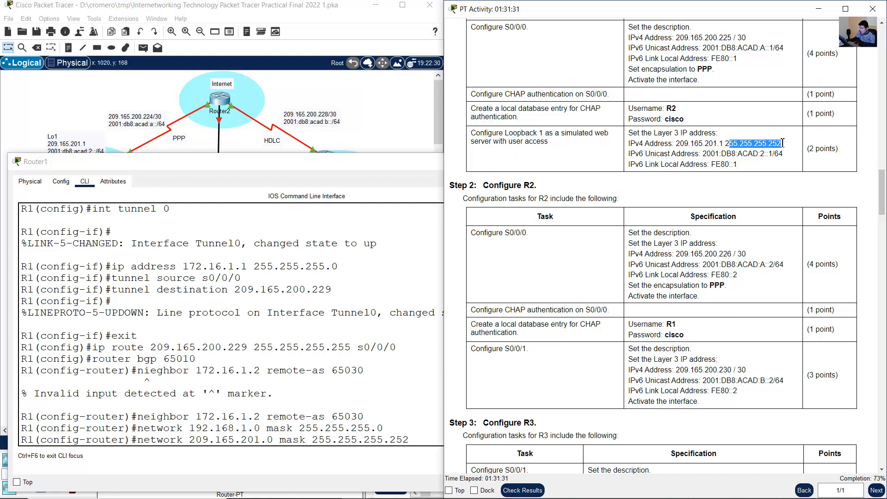
pyautogui.moveTo(672, 144); pyautogui.dragTo(798, 144)
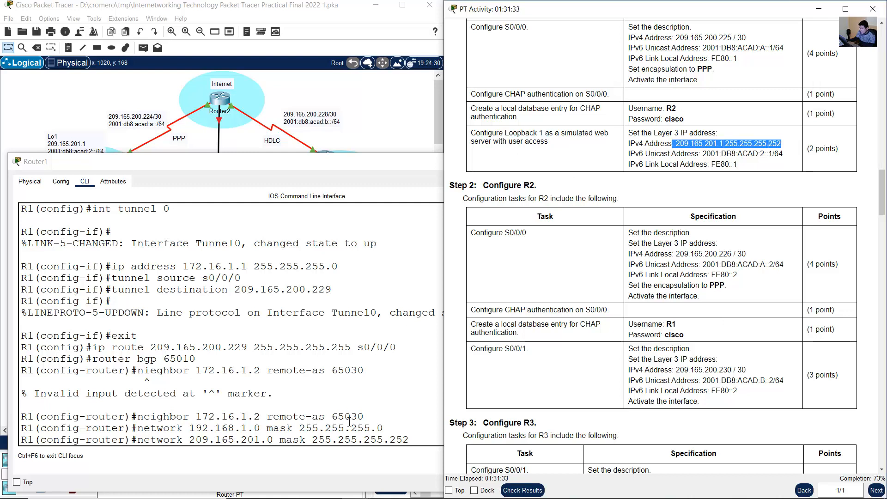
# - Compare the drafted statement's network and mask with the Loopback 1 specification and submit it in R1's BGP process
pyautogui.click(423, 437)
pyautogui.moveTo(312, 439); pyautogui.dragTo(410, 440)
pyautogui.moveTo(189, 439); pyautogui.dragTo(273, 440)
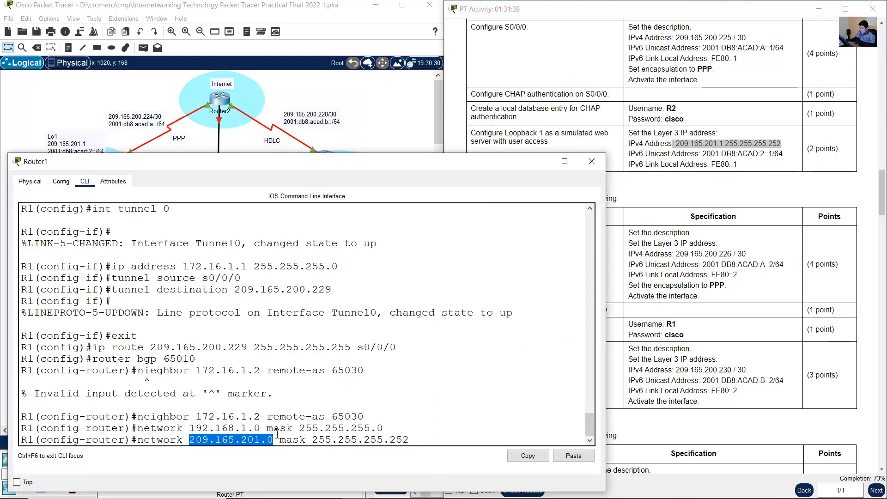
pyautogui.click(327, 440)
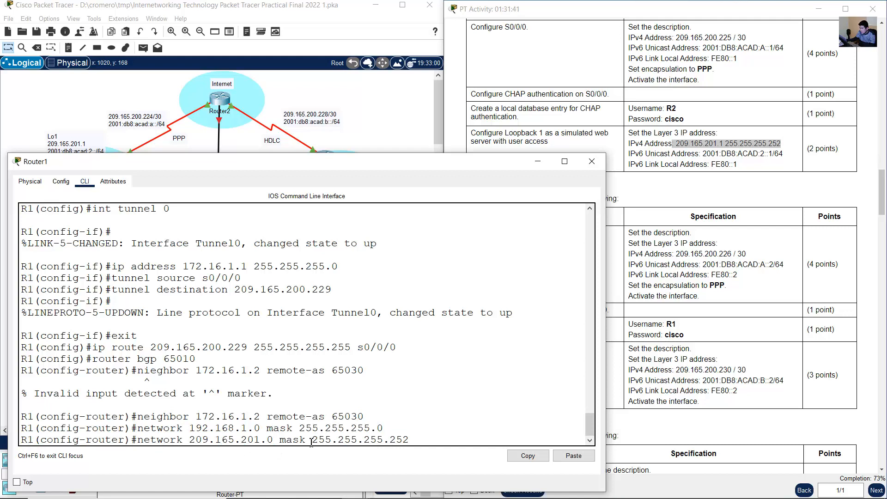
pyautogui.moveTo(310, 440); pyautogui.dragTo(408, 441)
pyautogui.moveTo(675, 143); pyautogui.dragTo(782, 143)
pyautogui.click(731, 143)
pyautogui.click(397, 370)
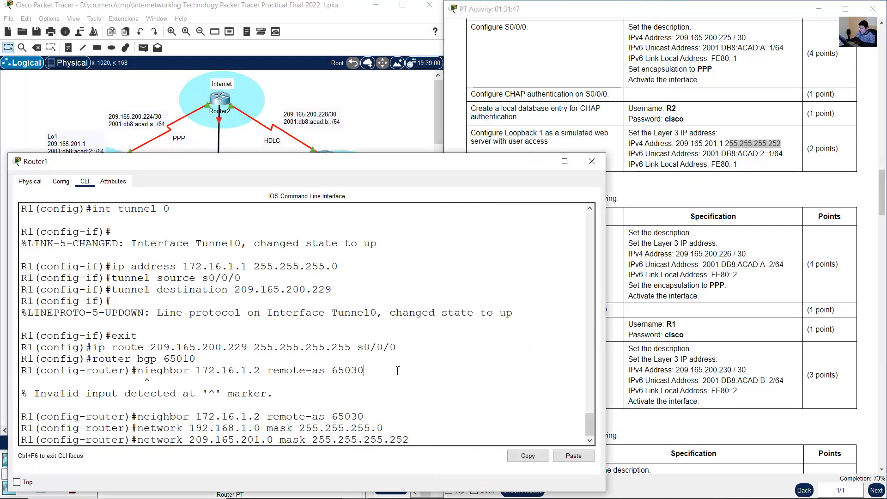
pyautogui.press('Return')
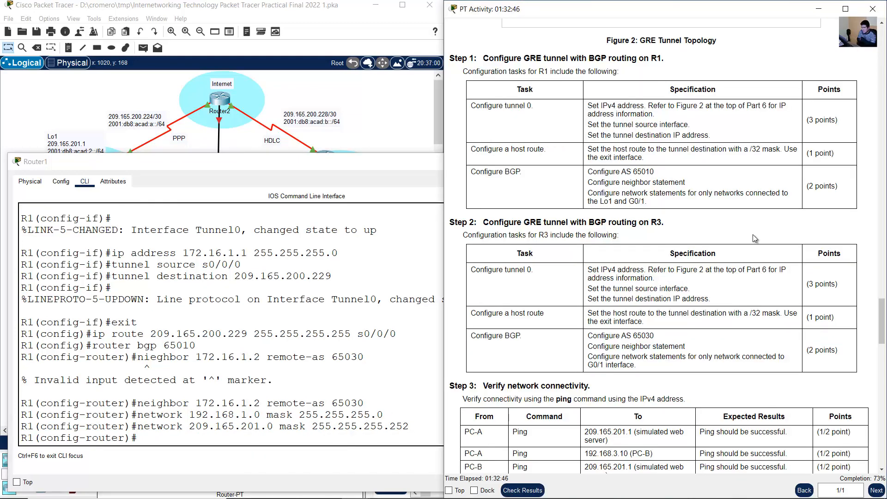
# - Leave R1's BGP router configuration and return to global configuration mode
pyautogui.click(377, 346)
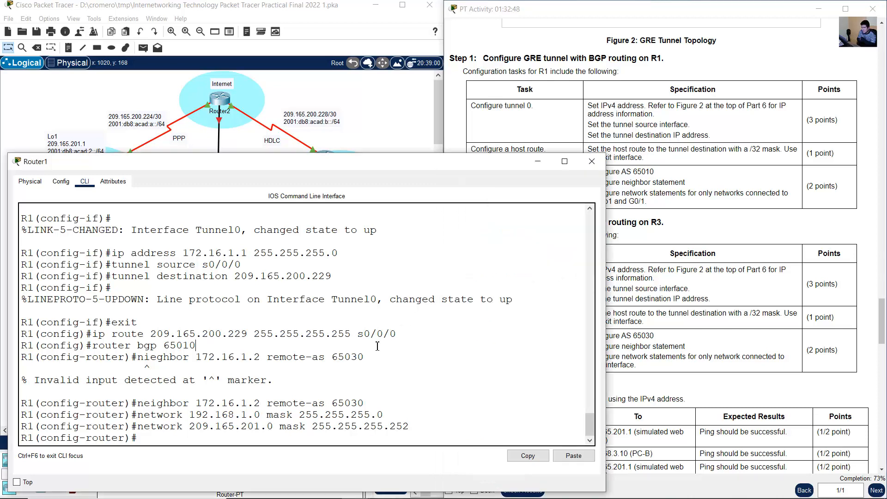
pyautogui.write('exit')
pyautogui.press('Return')
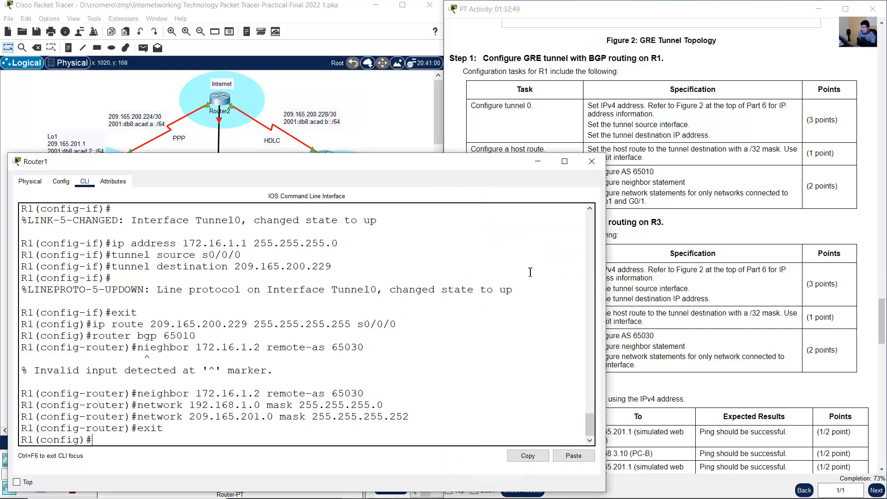
# - Review the R3 tunnel tasks, open Router3's CLI, enter the console and privileged mode passwords, and enter global configuration mode
pyautogui.click(734, 208)
pyautogui.moveTo(556, 222); pyautogui.dragTo(727, 365)
pyautogui.click(728, 365)
pyautogui.click(376, 138)
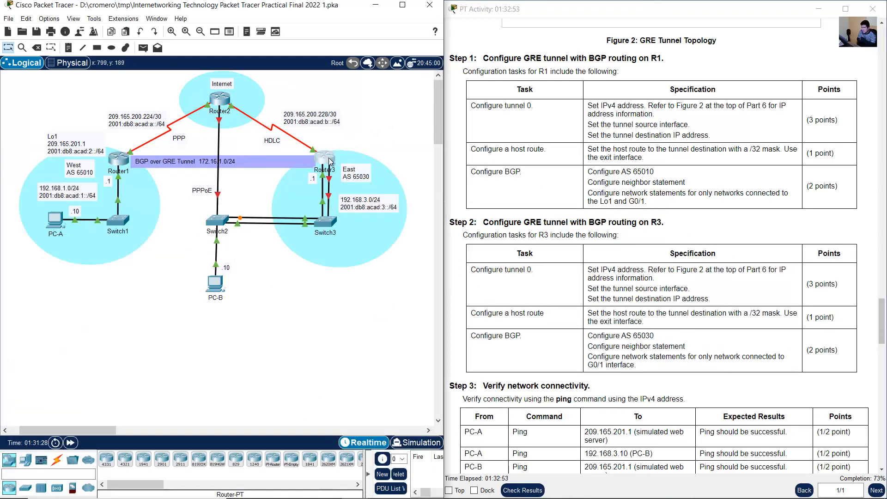
pyautogui.click(330, 162)
pyautogui.press('Return')
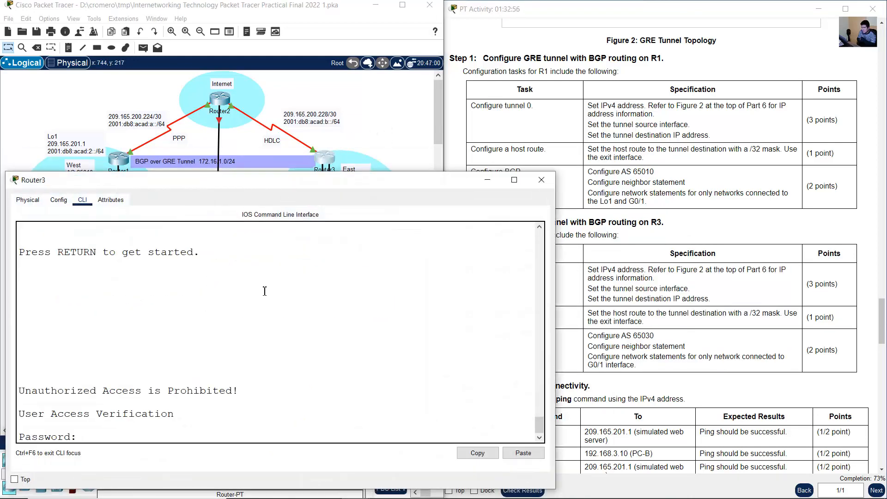
pyautogui.press('Return')
pyautogui.write('en')
pyautogui.press('Return')
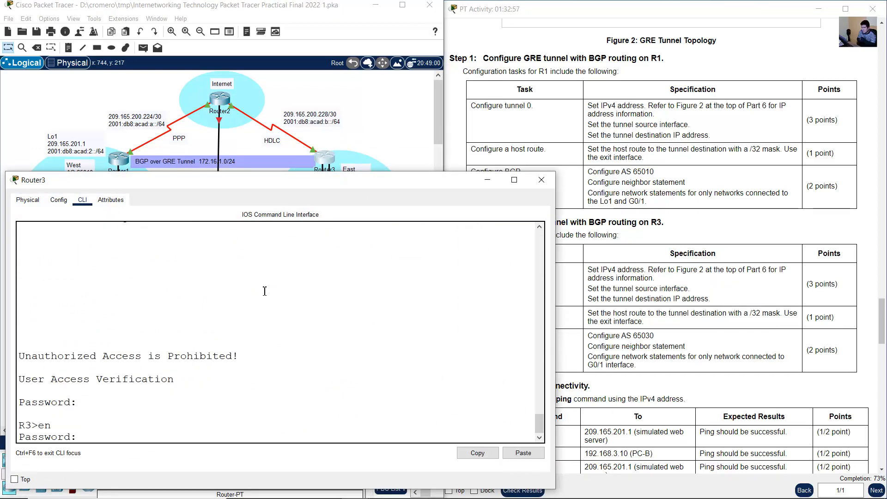
pyautogui.press('Return')
pyautogui.write('conf term')
pyautogui.press('Return')
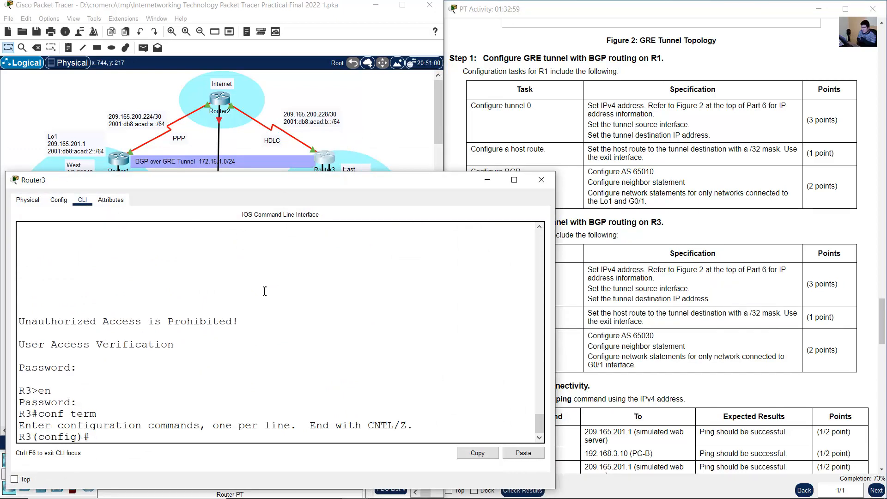
# - Create the tunnel 0 interface on R3 as the Step 2 instructions require
pyautogui.click(631, 227)
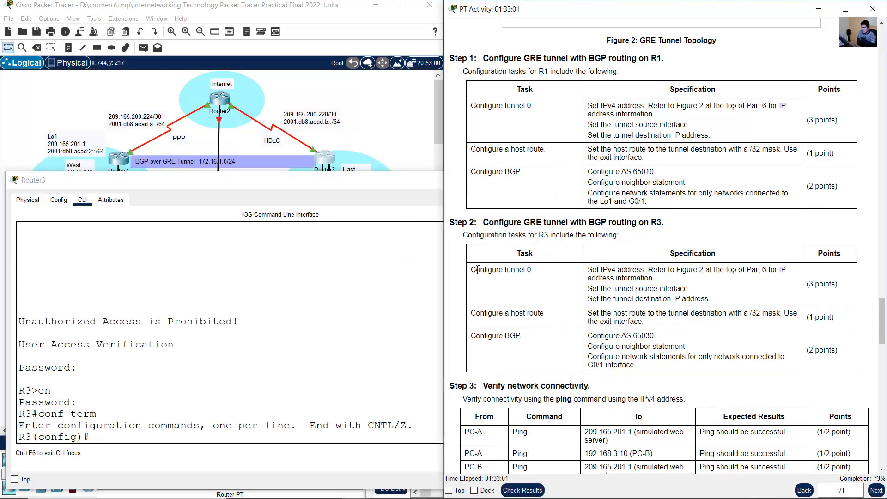
pyautogui.moveTo(472, 268); pyautogui.dragTo(534, 268)
pyautogui.click(262, 377)
pyautogui.write('int tunnel 0')
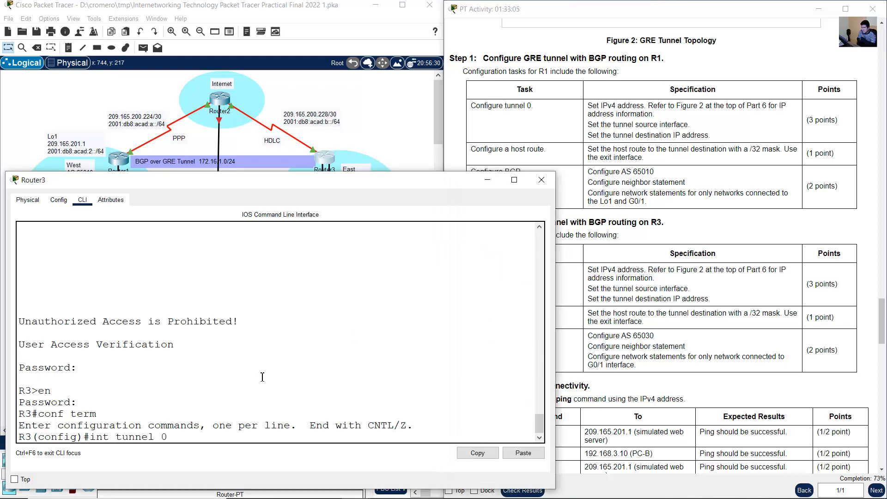
pyautogui.press('Return')
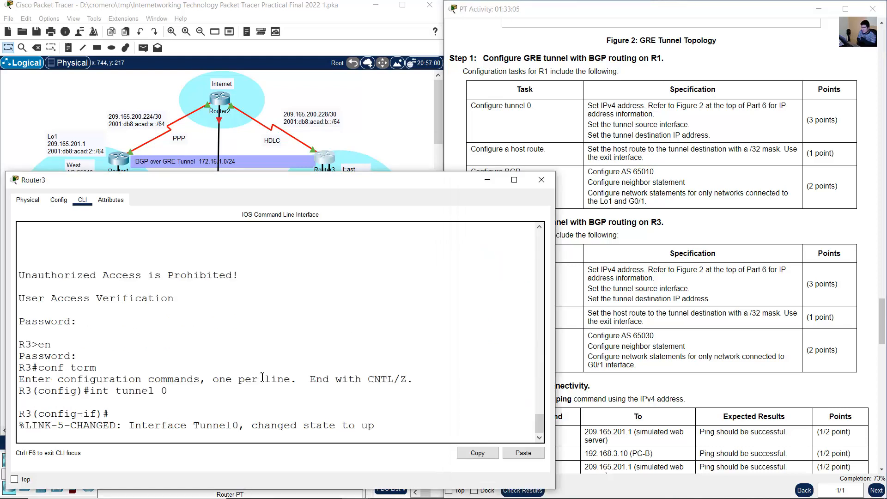
# - Assign R3's tunnel 0 the address 172.16.1.2 with mask 255.255.255.252, consulting the tunnel network label in the topology
pyautogui.press('Return')
pyautogui.write('ip address')
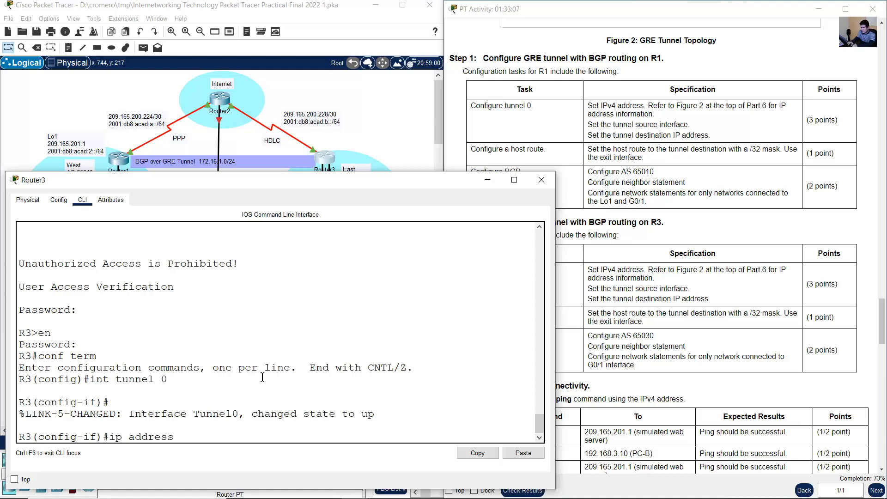
pyautogui.click(698, 289)
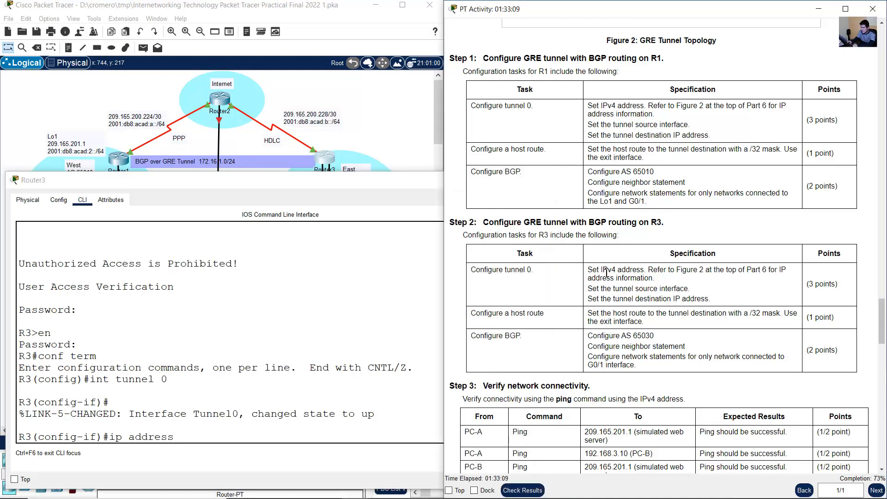
pyautogui.moveTo(603, 270); pyautogui.dragTo(652, 277)
pyautogui.click(280, 123)
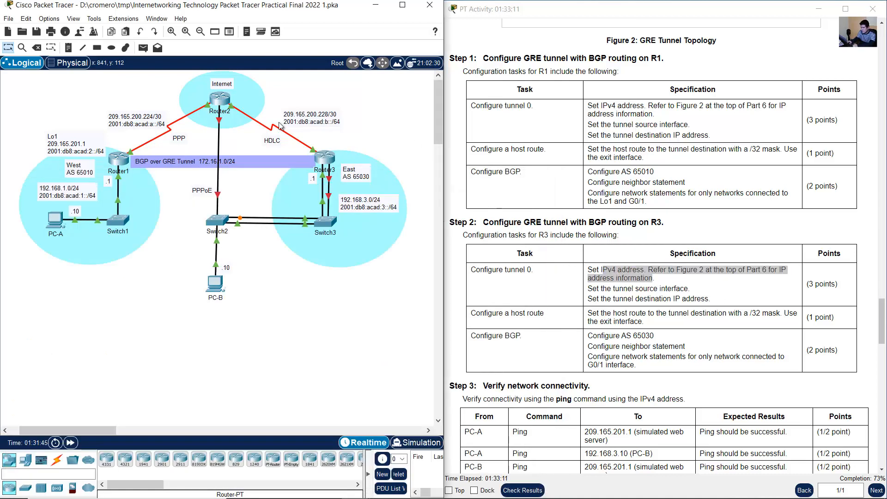
pyautogui.click(219, 159)
pyautogui.tripleClick(175, 168)
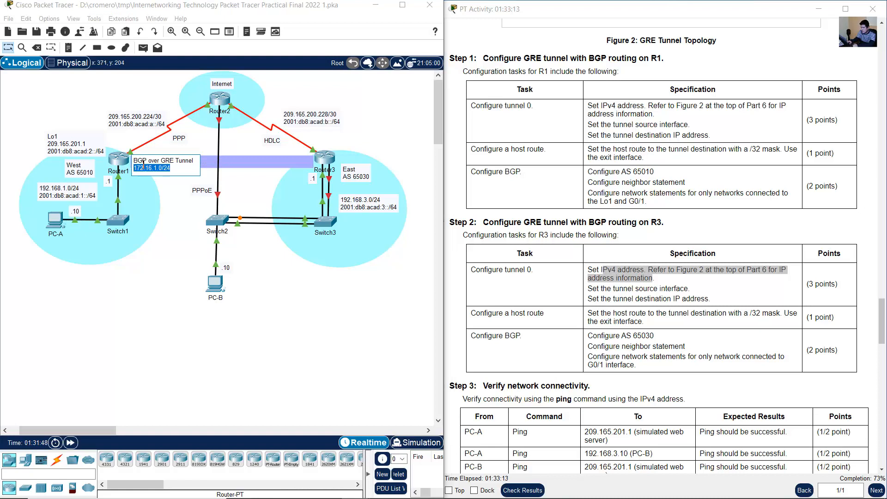
pyautogui.click(329, 163)
pyautogui.write('ip address 172')
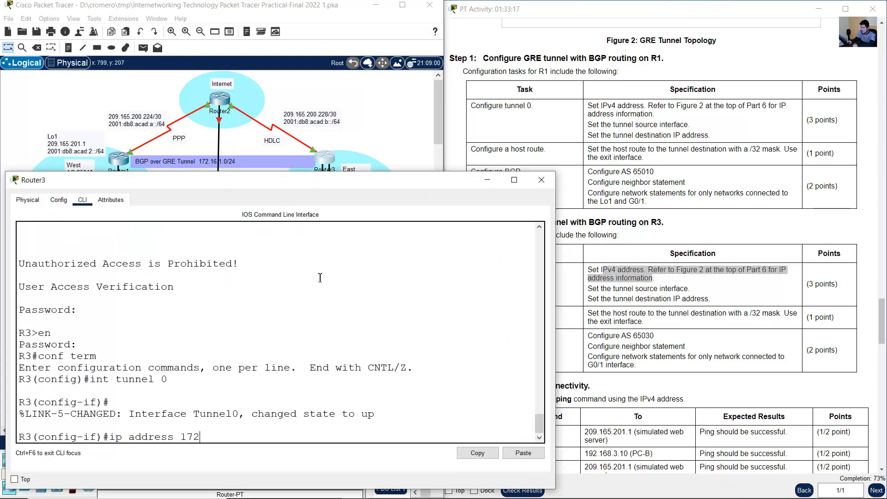
pyautogui.write('.16.1.2')
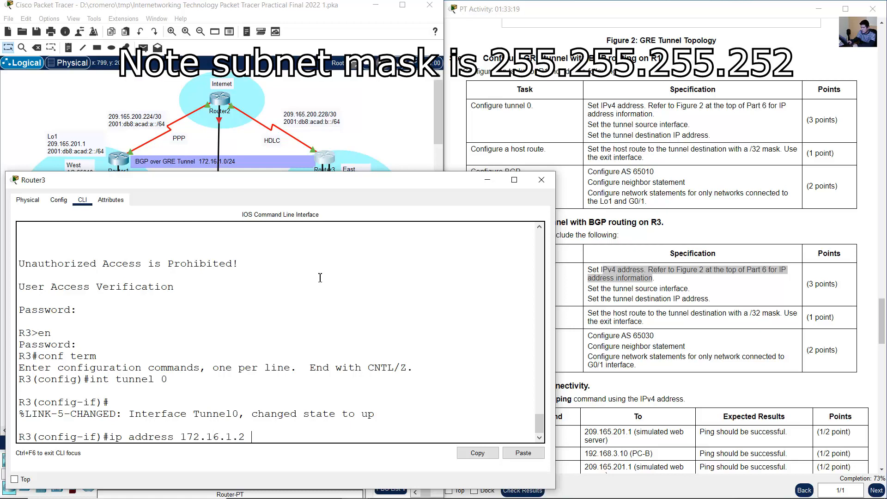
pyautogui.write(' 255.255.255.252')
pyautogui.press('Return')
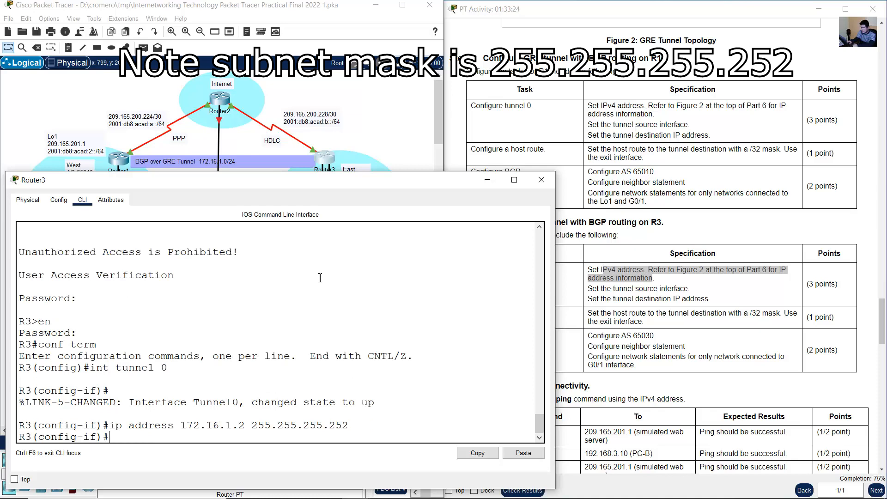
# - Set R3's tunnel source to s0/0/1, the serial interface identified on its HDLC link in the topology
pyautogui.write('tunnel source')
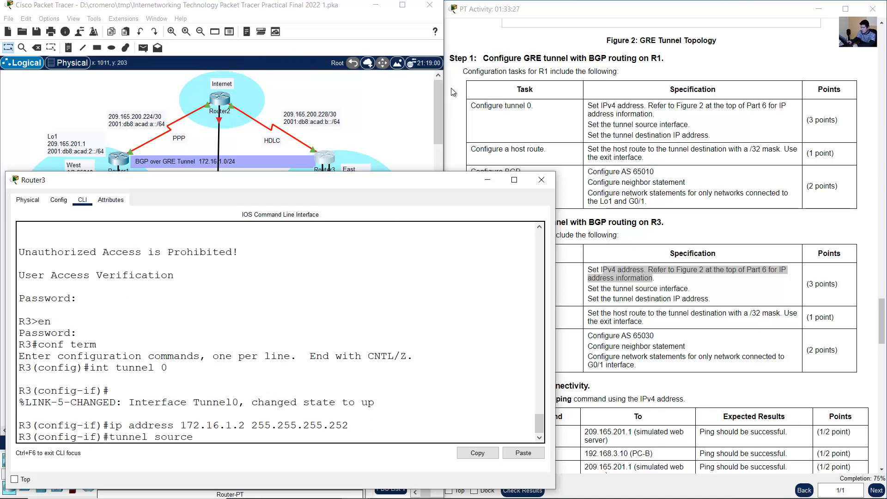
pyautogui.click(370, 109)
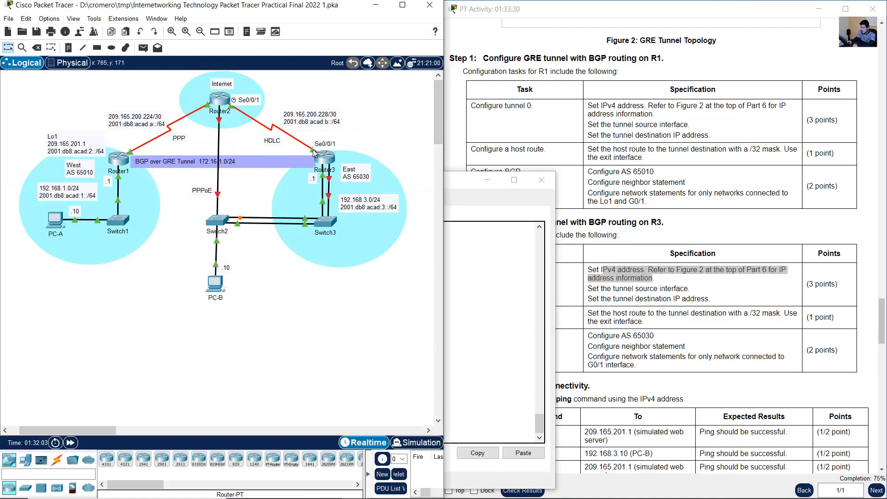
pyautogui.click(329, 165)
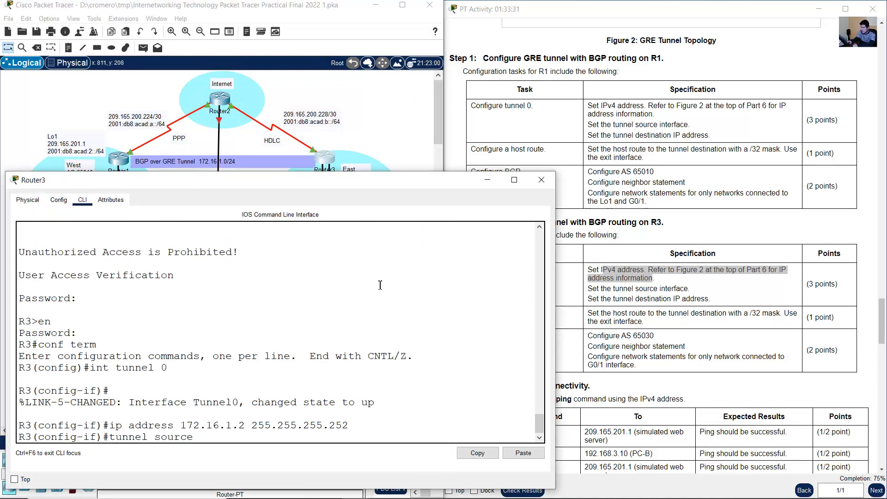
pyautogui.write('s0/0/1')
pyautogui.press('Return')
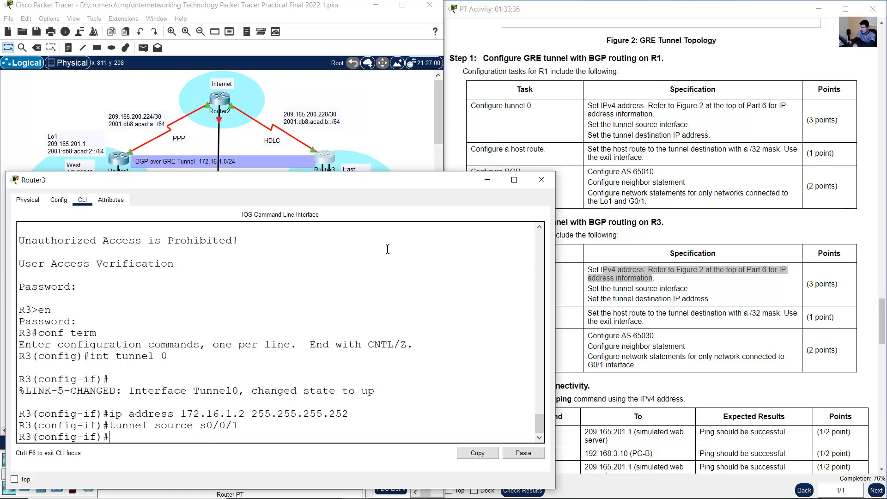
# - Begin R3's tunnel destination command and look through Router1's CLI history for the IPv4 address of its serial interface
pyautogui.write('tunnel destination')
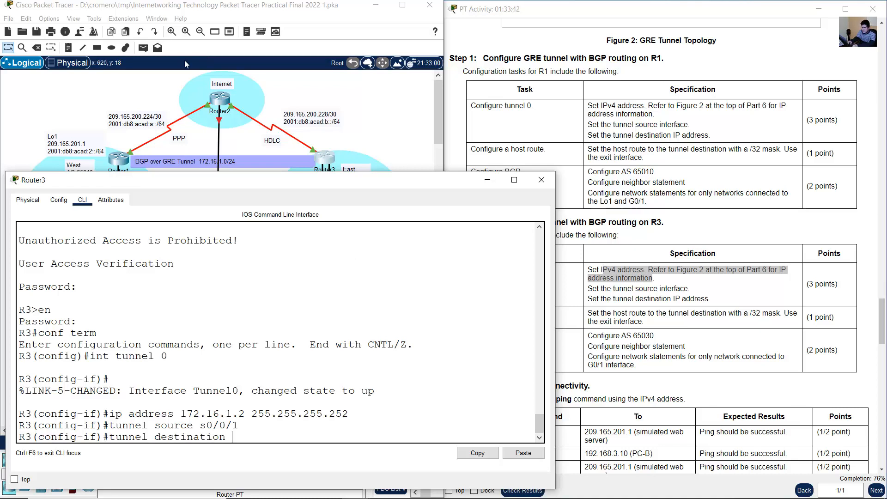
pyautogui.click(132, 84)
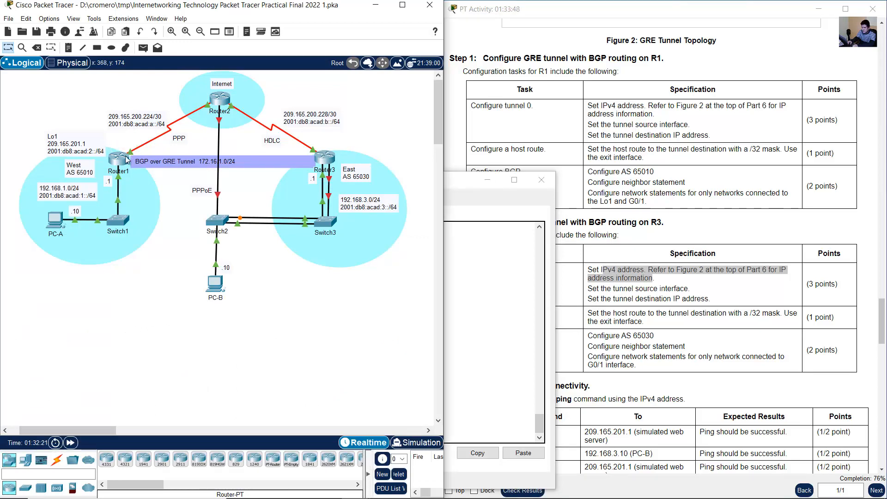
pyautogui.click(118, 158)
pyautogui.scroll(3, 353, 340)
pyautogui.scroll(15, 353, 339)
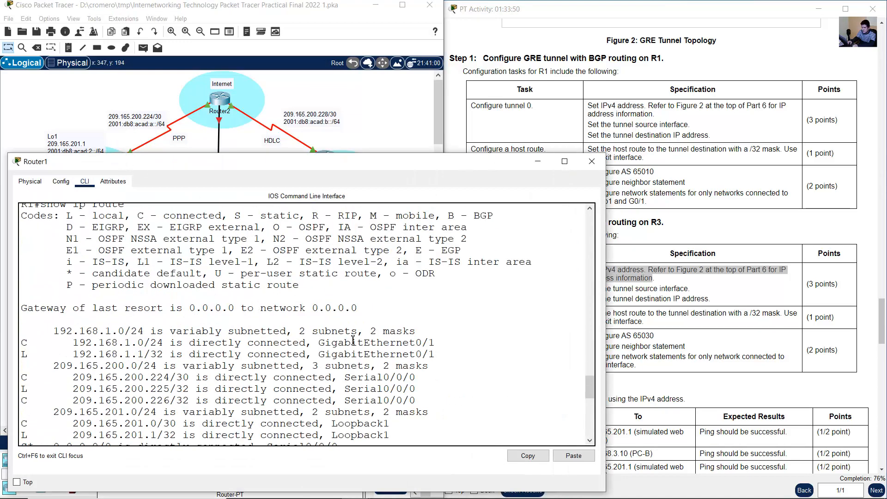
pyautogui.scroll(-5, 353, 338)
pyautogui.scroll(20, 353, 339)
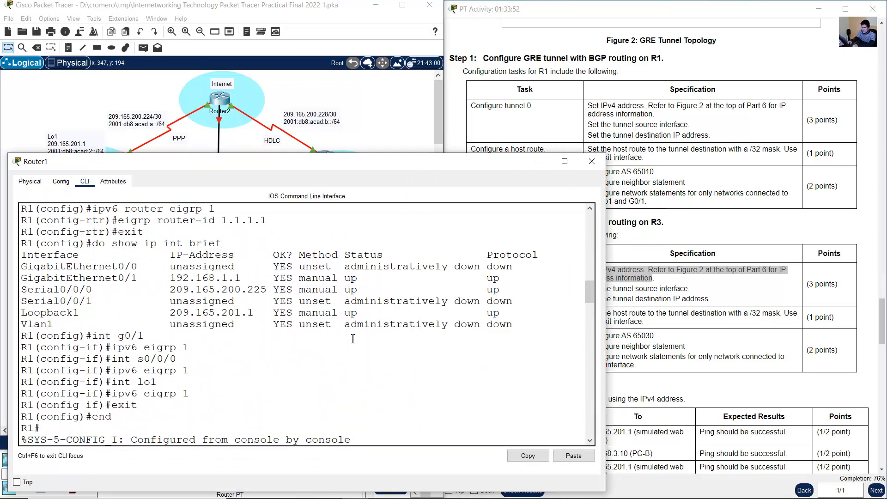
pyautogui.scroll(10, 352, 339)
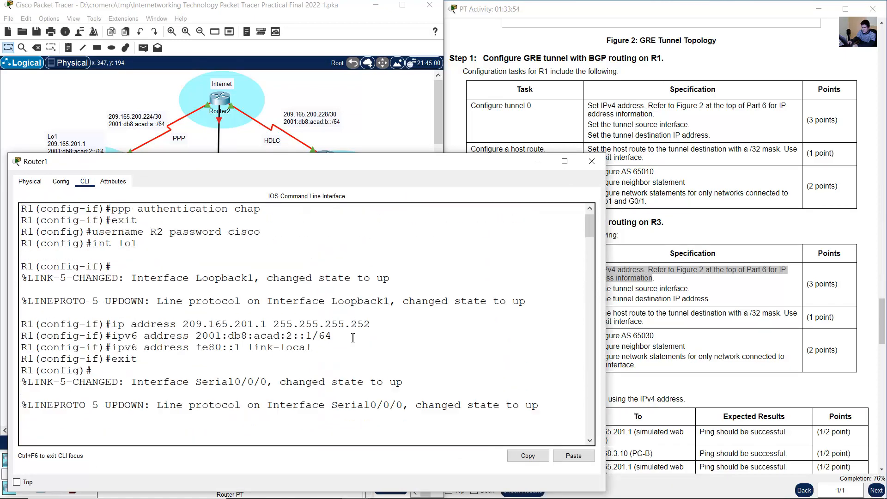
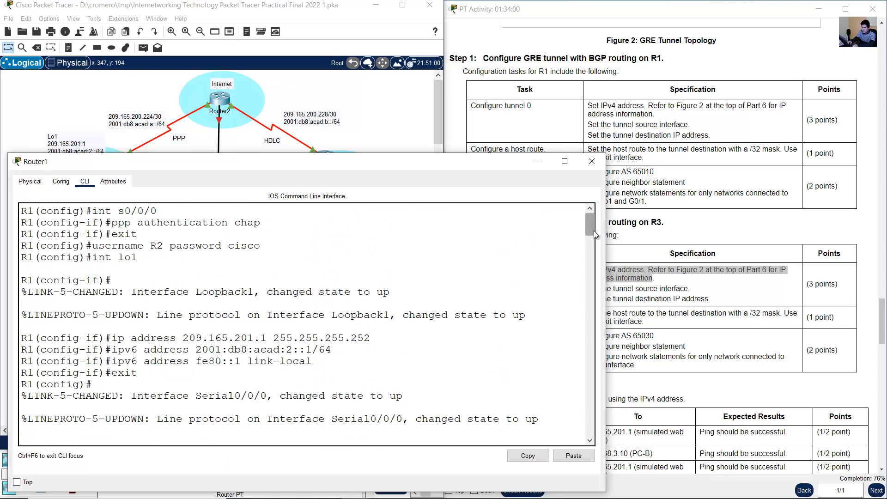
# - Leave configuration mode on R1 and show the brief IP interface summary to look up the Serial0/0/0 address
pyautogui.moveTo(594, 231); pyautogui.dragTo(564, 447)
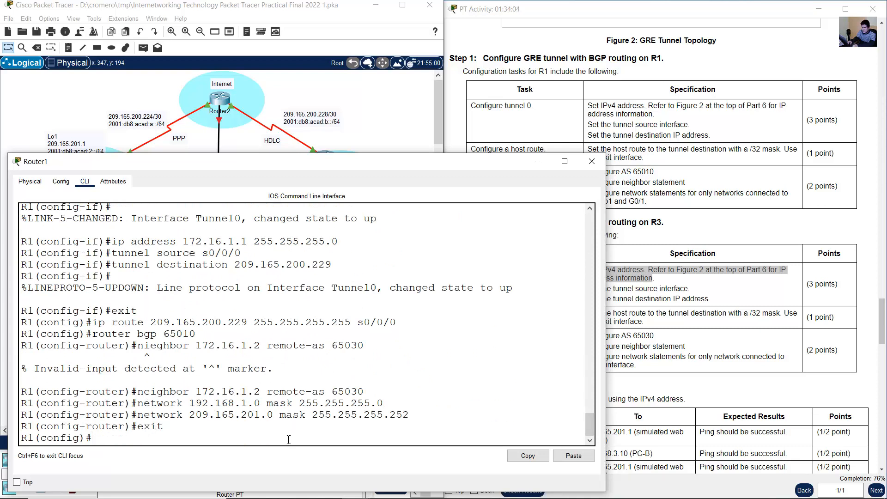
pyautogui.write('end')
pyautogui.press('Return')
pyautogui.write('show')
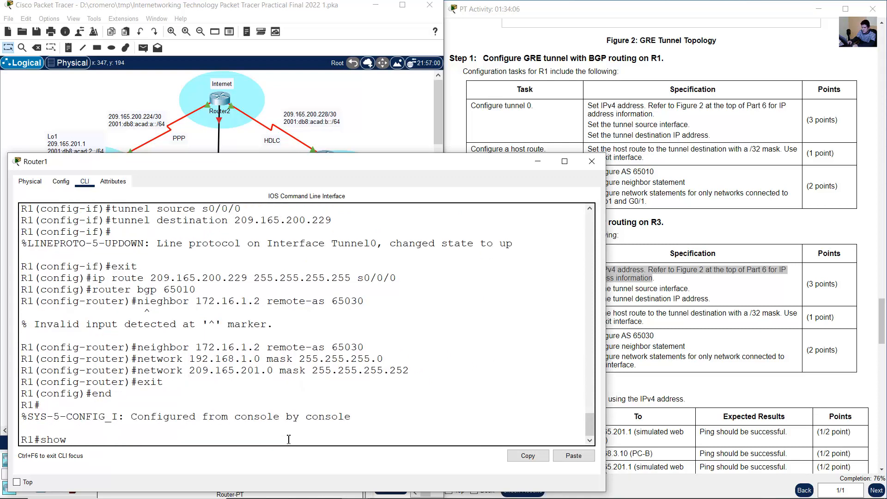
pyautogui.write(' ip int brief')
pyautogui.press('Return')
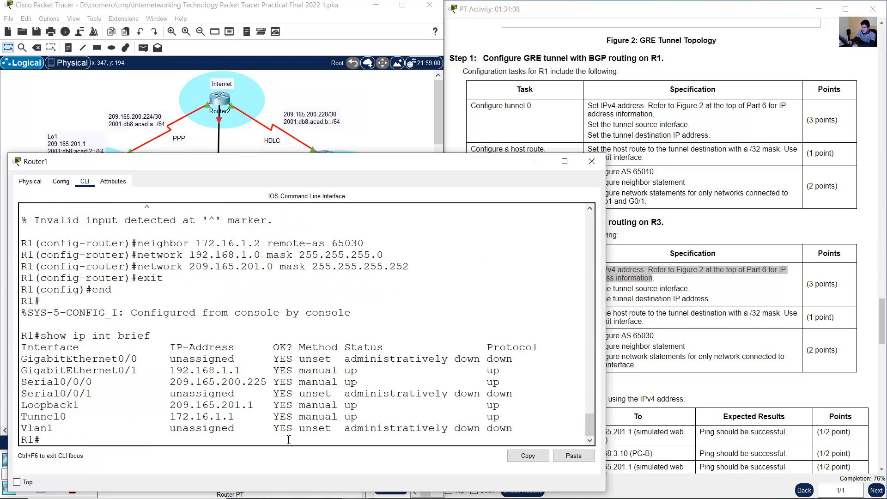
pyautogui.moveTo(25, 381); pyautogui.dragTo(90, 382)
pyautogui.click(29, 336)
pyautogui.moveTo(171, 382); pyautogui.dragTo(267, 382)
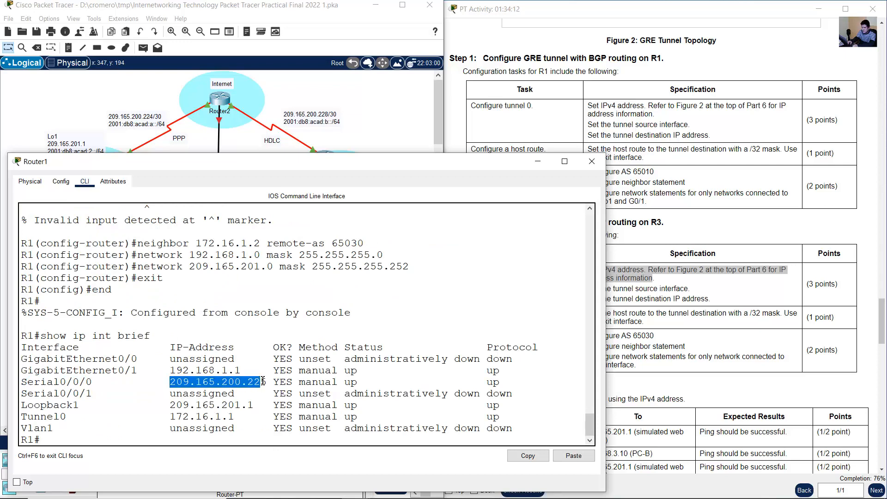
# - On Router3, set the tunnel 0 destination to 209.165.200.225 and return to global configuration mode
pyautogui.click(537, 163)
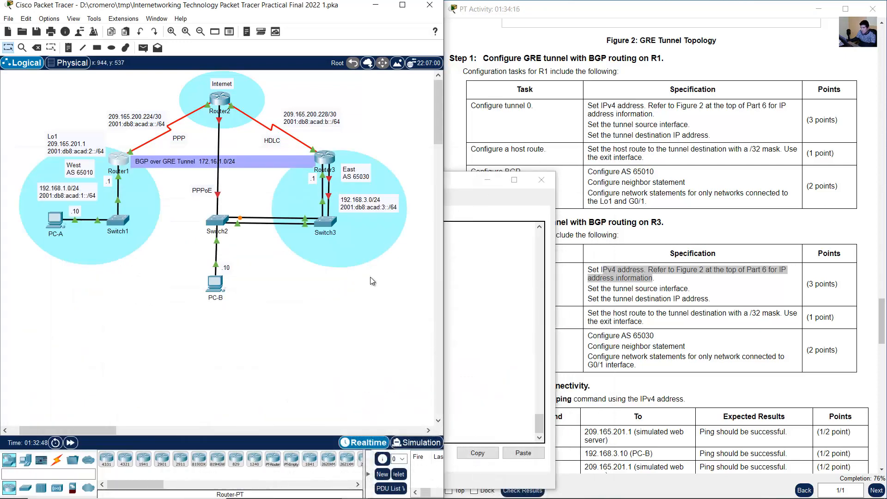
pyautogui.click(329, 159)
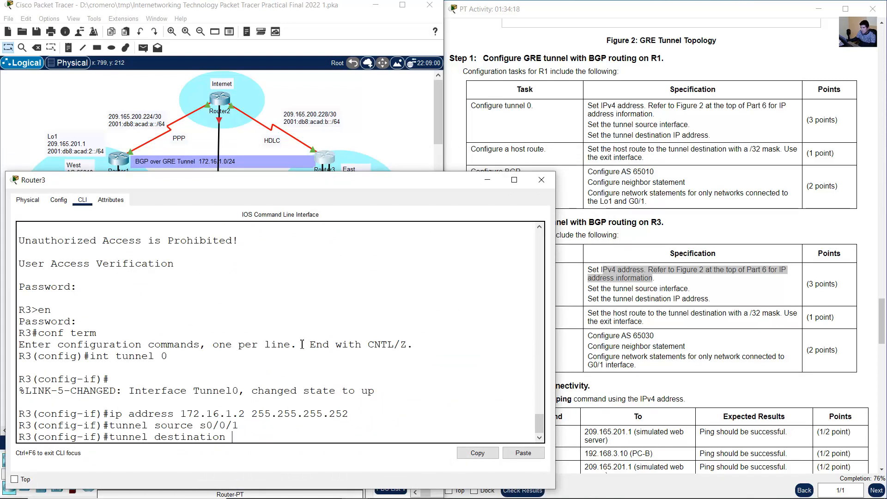
pyautogui.write('209.165.2')
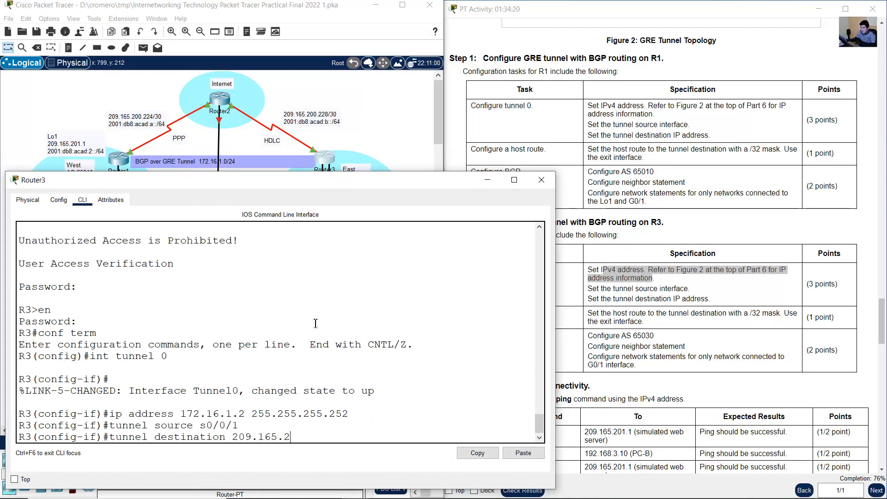
pyautogui.write('00.225')
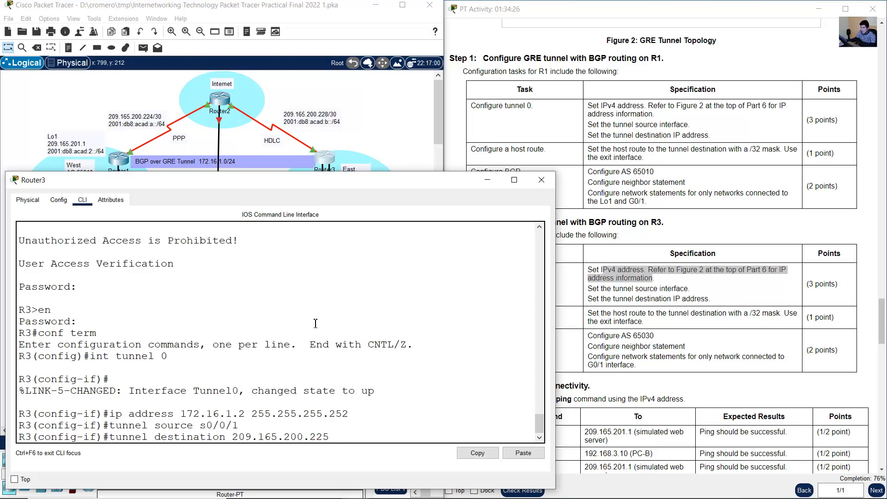
pyautogui.press('Return')
pyautogui.press('Return')
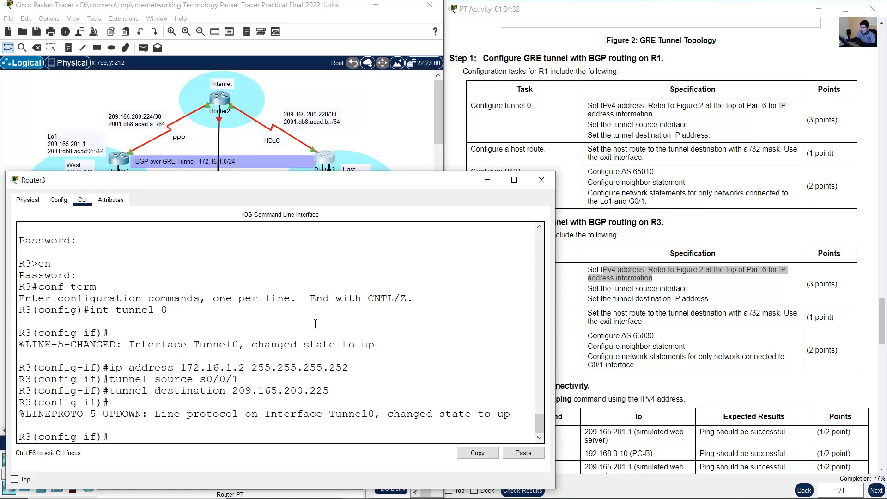
pyautogui.write('exit')
pyautogui.press('Return')
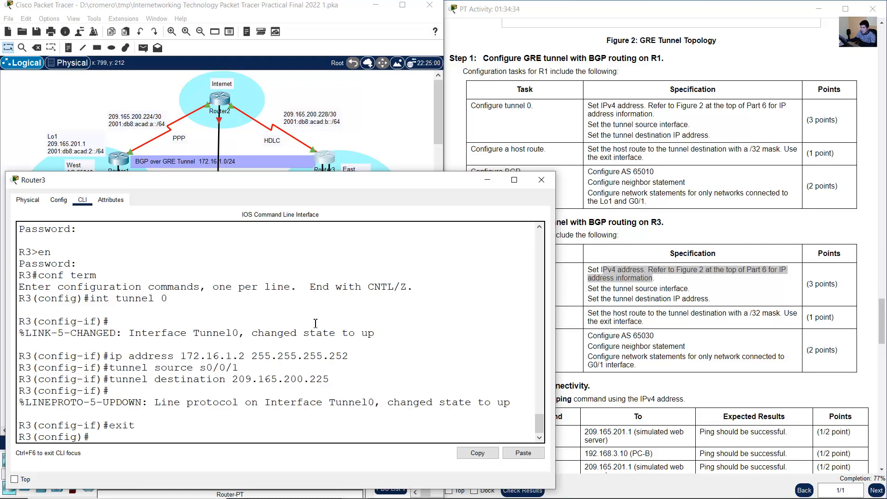
# - Add a host route on R3 to 209.165.200.225 with mask 255.255.255.255 through exit interface s0/0/1
pyautogui.click(574, 283)
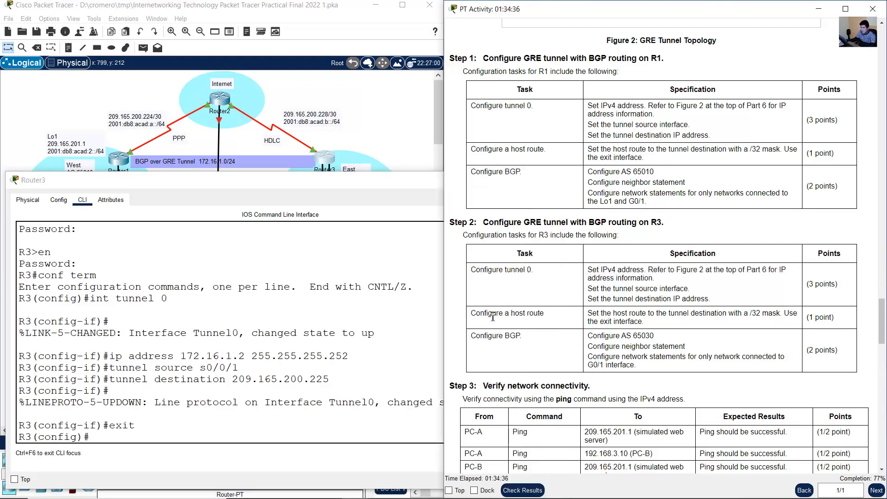
pyautogui.moveTo(477, 315); pyautogui.dragTo(728, 323)
pyautogui.click(275, 333)
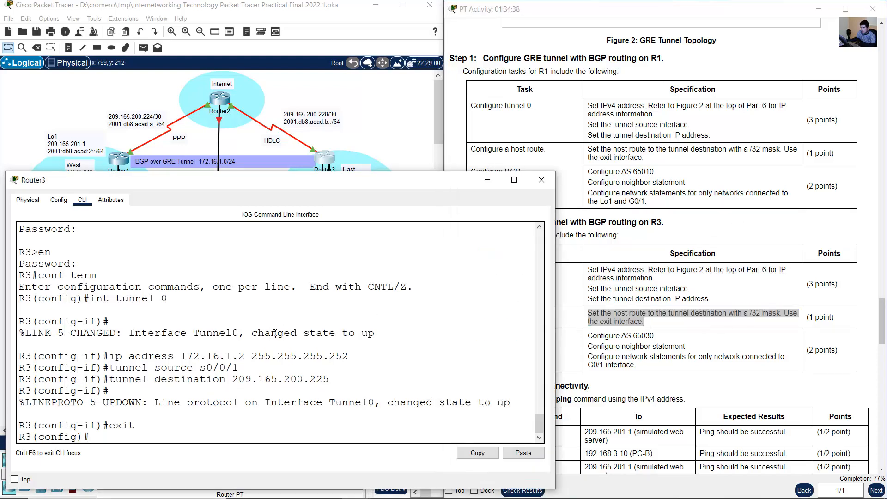
pyautogui.write('ip route 209.165.')
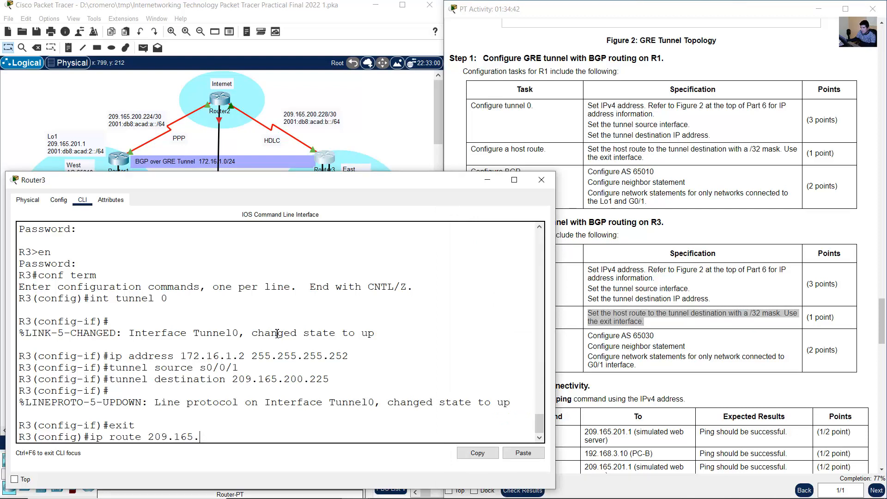
pyautogui.write('200.225')
pyautogui.write('255.255.255.255')
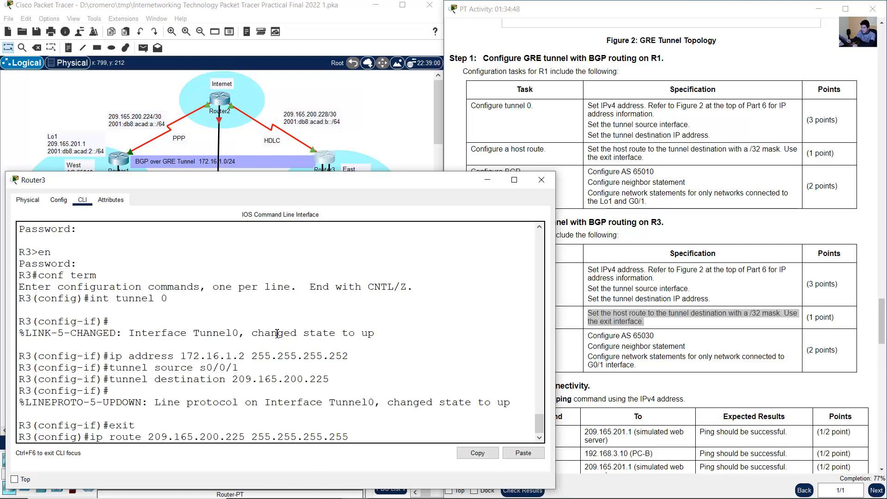
pyautogui.write(' s0/0/1')
pyautogui.press('Return')
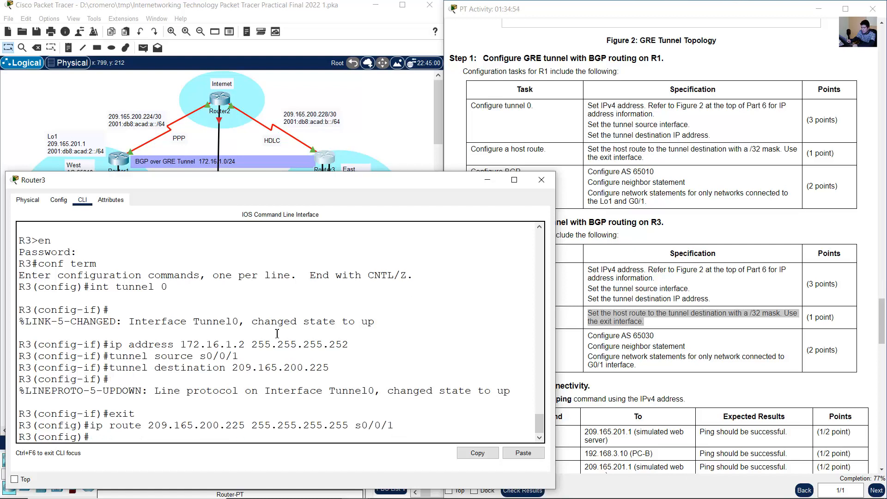
# - Check the BGP requirements for R3 and start BGP routing with AS 65030
pyautogui.click(665, 368)
pyautogui.moveTo(500, 335); pyautogui.dragTo(658, 368)
pyautogui.click(628, 339)
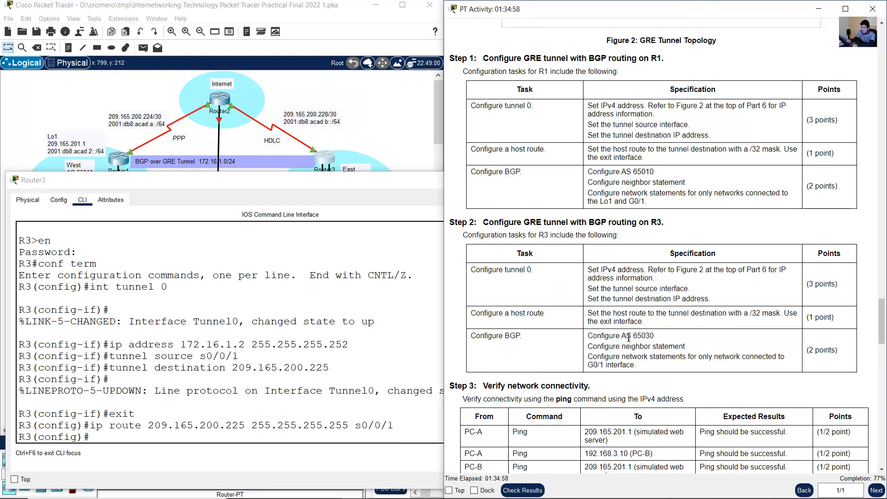
pyautogui.doubleClick(641, 338)
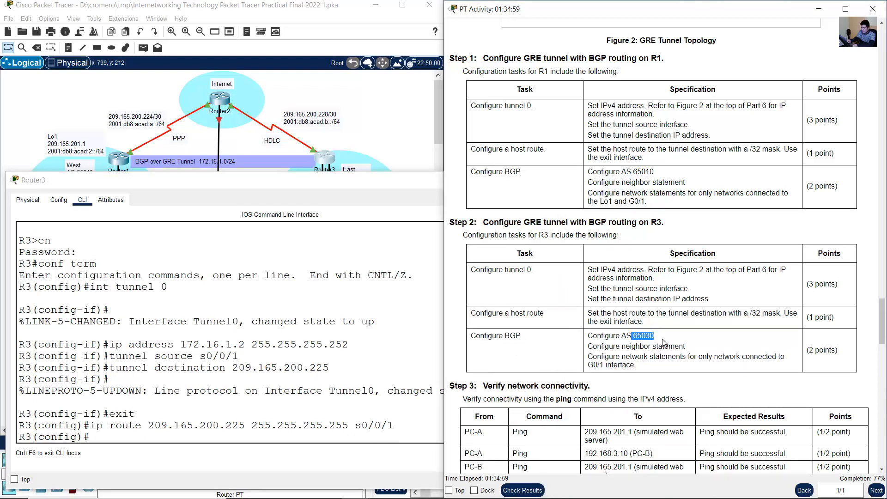
pyautogui.click(253, 373)
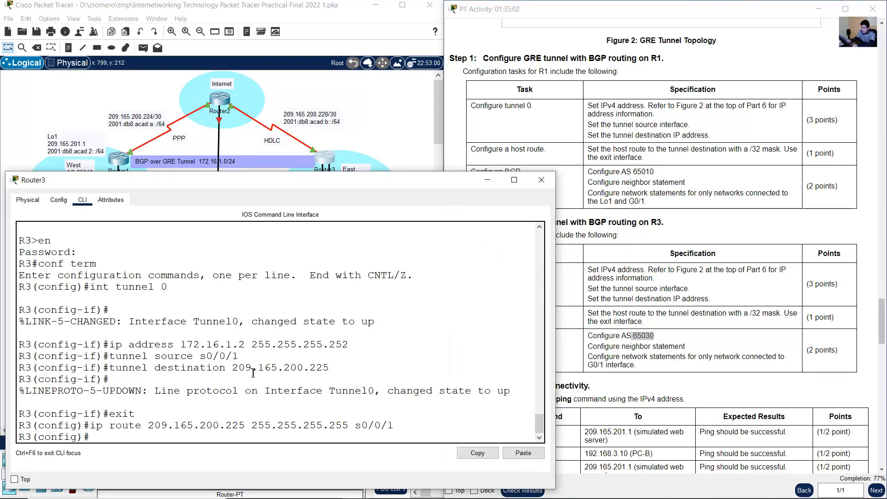
pyautogui.click(598, 365)
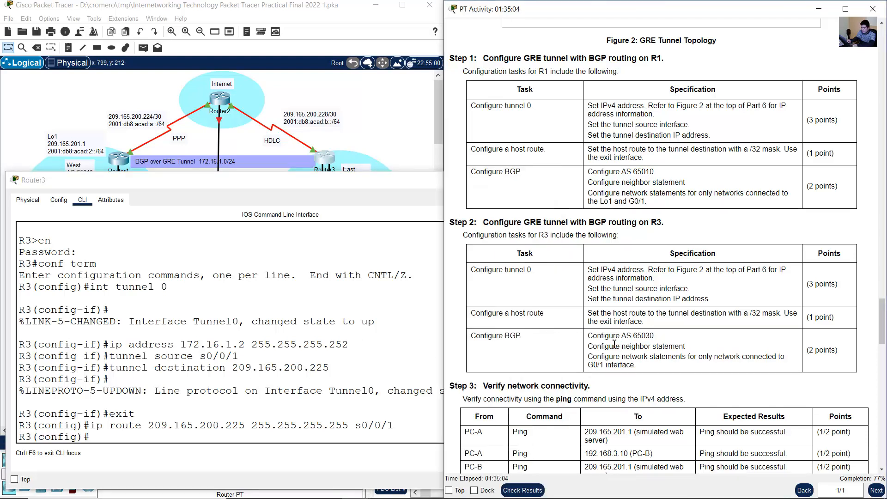
pyautogui.moveTo(604, 336); pyautogui.dragTo(655, 334)
pyautogui.click(250, 393)
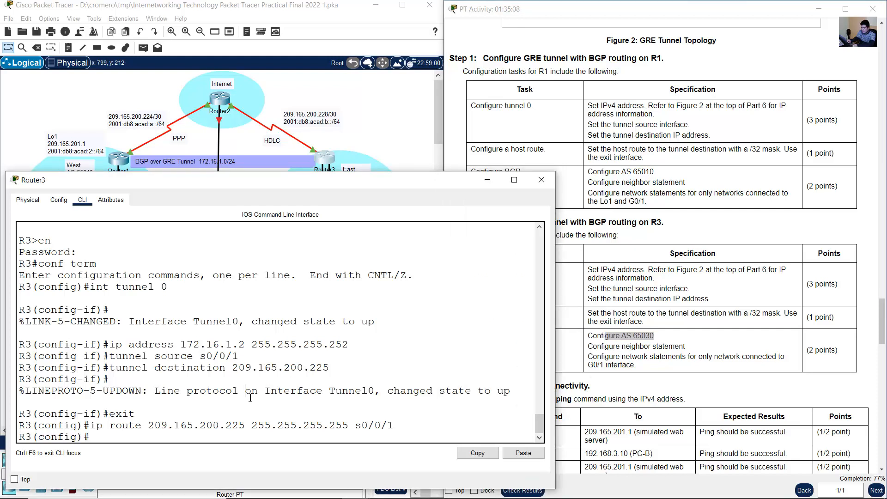
pyautogui.write('router bgp 65030')
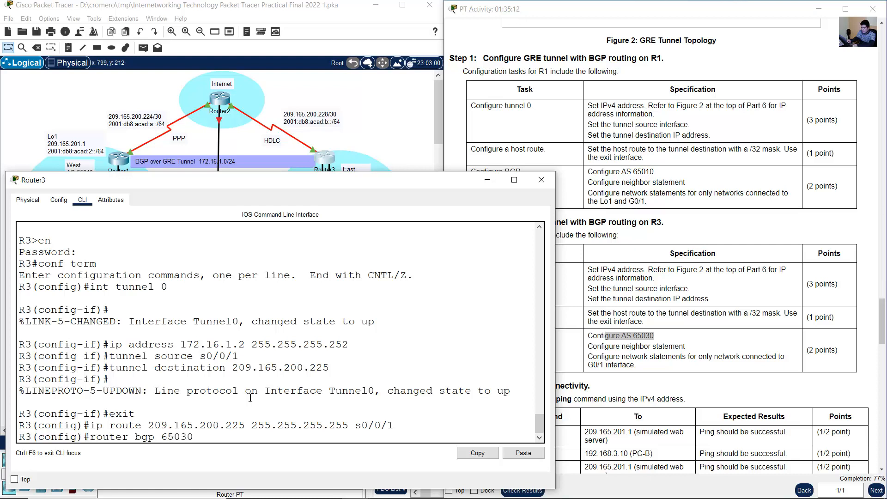
pyautogui.press('Return')
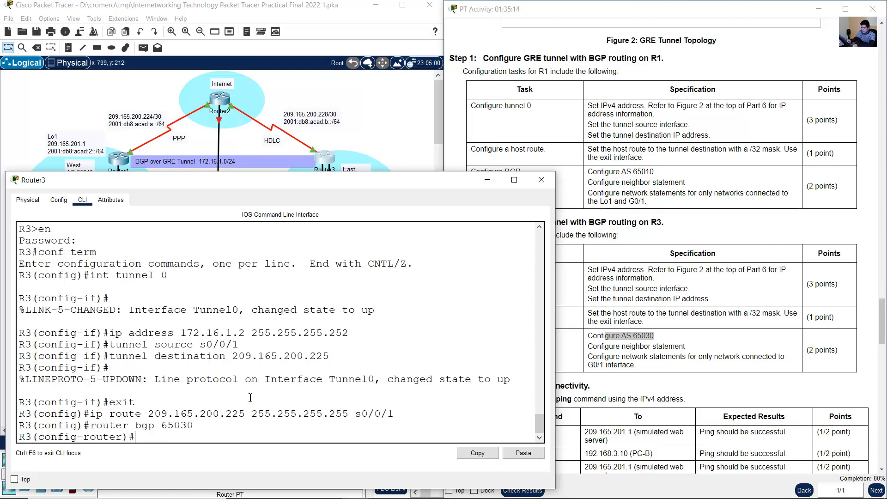
# - Review the neighbor and network requirements, and draft R3's BGP neighbor statement for 172.16.1.1 with remote AS 65010
pyautogui.click(584, 356)
pyautogui.moveTo(614, 346); pyautogui.dragTo(681, 356)
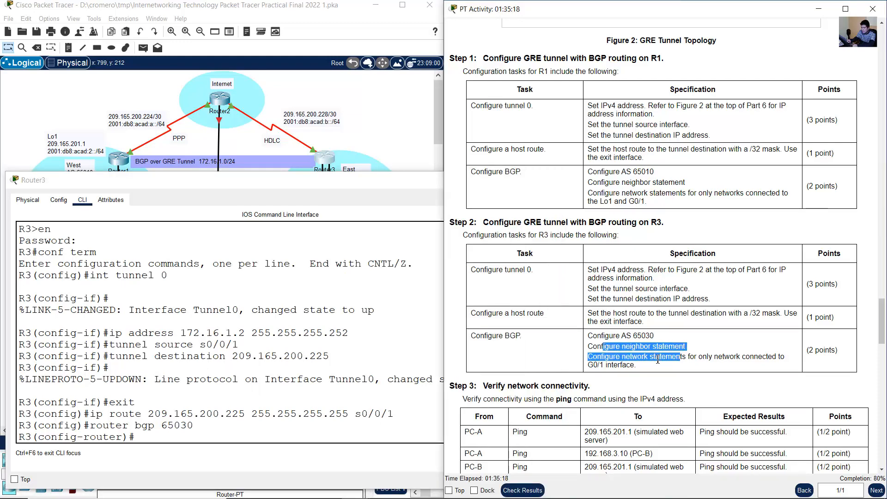
pyautogui.click(618, 363)
pyautogui.moveTo(616, 357); pyautogui.dragTo(651, 374)
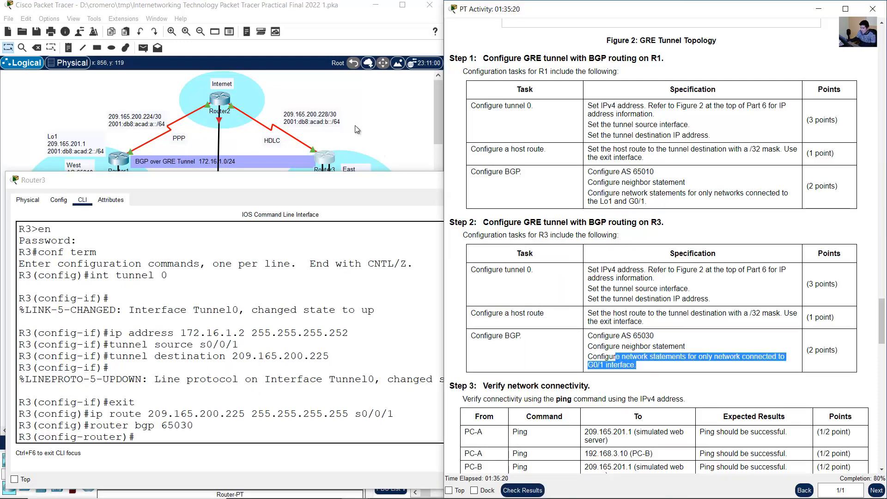
pyautogui.click(355, 126)
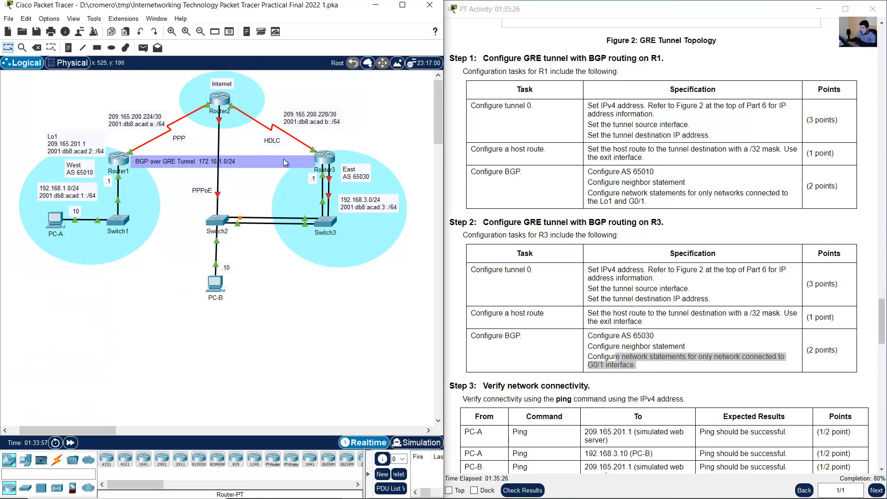
pyautogui.click(324, 159)
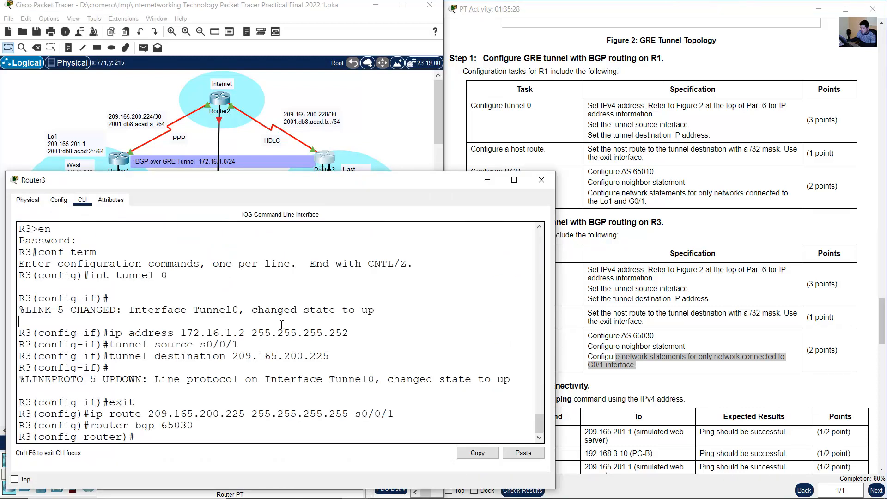
pyautogui.write('neighbnor 172.16.1.1')
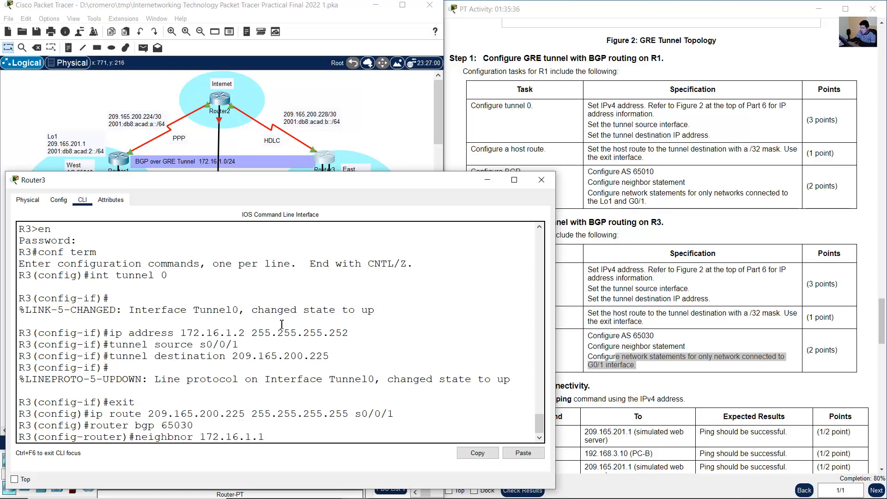
pyautogui.write('remote-as')
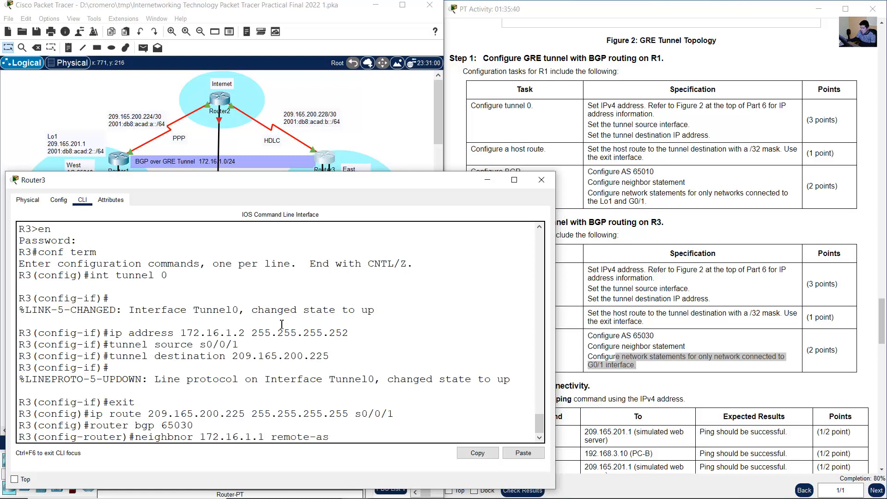
pyautogui.write(' 65010')
# - Check the West AS number in the topology and the tunnel addresses against the drafted neighbor statement, and try to submit it
pyautogui.click(82, 110)
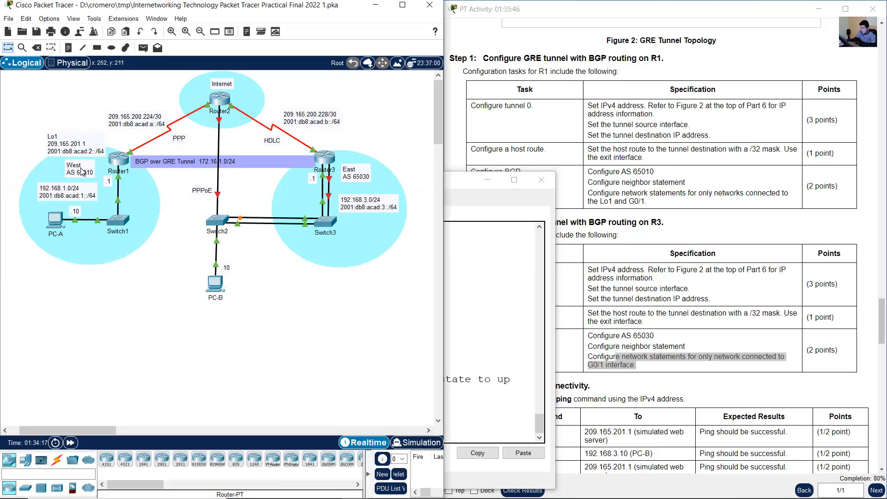
pyautogui.moveTo(82, 169); pyautogui.dragTo(80, 169)
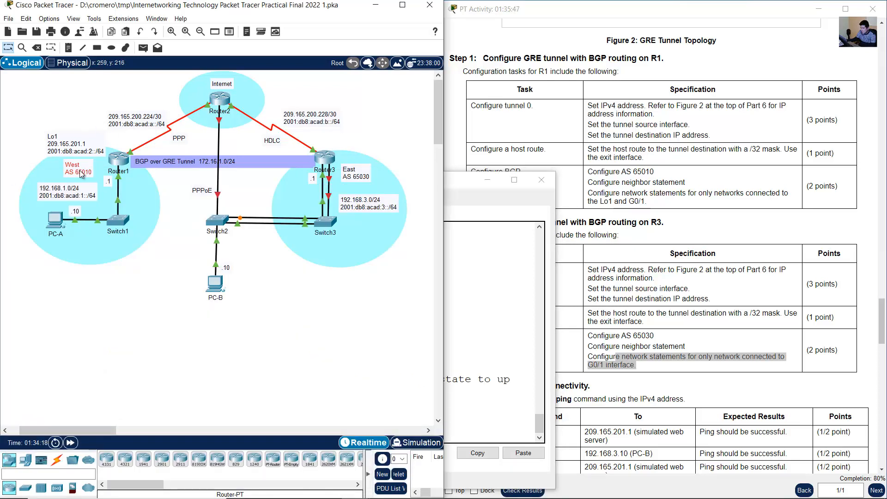
pyautogui.click(328, 161)
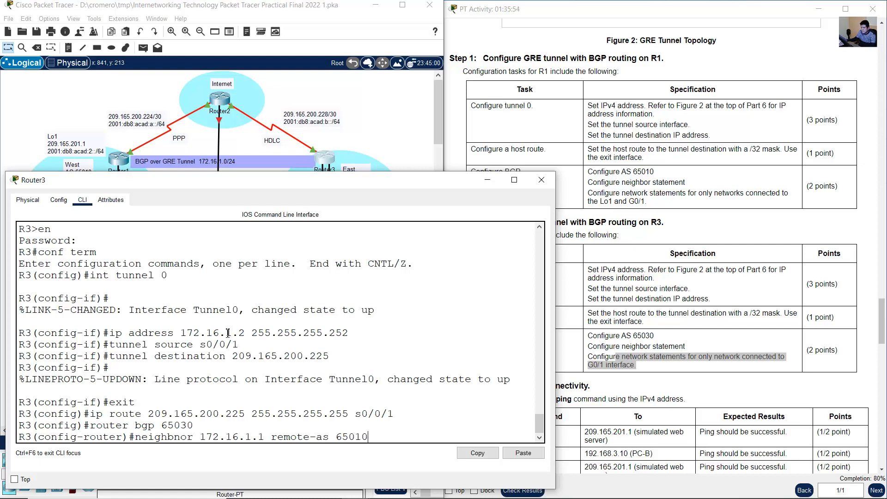
pyautogui.doubleClick(193, 332)
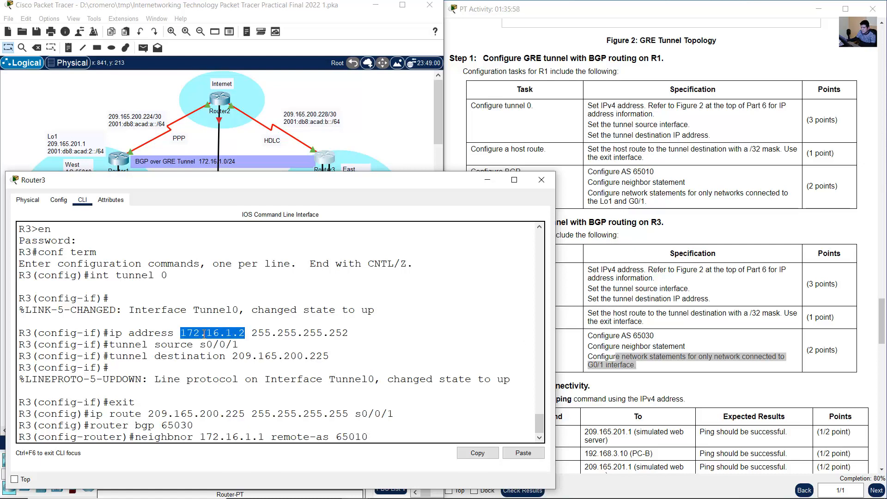
pyautogui.moveTo(200, 437); pyautogui.dragTo(265, 437)
pyautogui.doubleClick(340, 436)
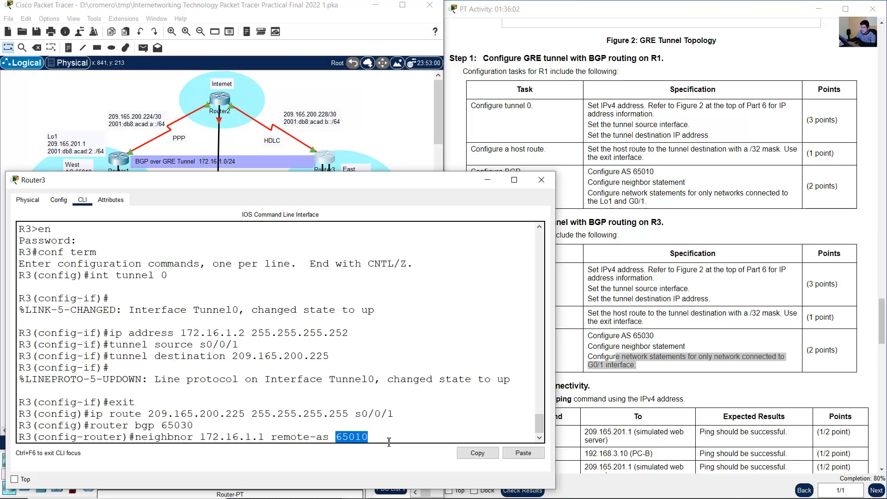
pyautogui.click(394, 438)
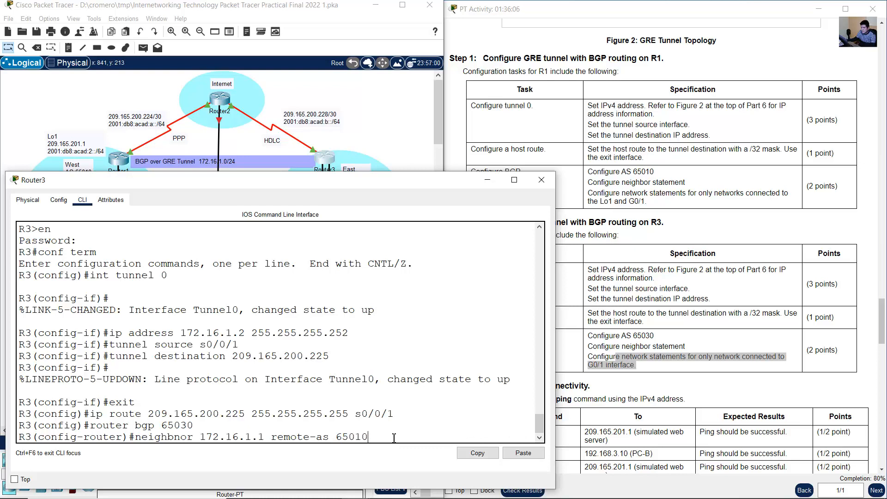
pyautogui.press('Return')
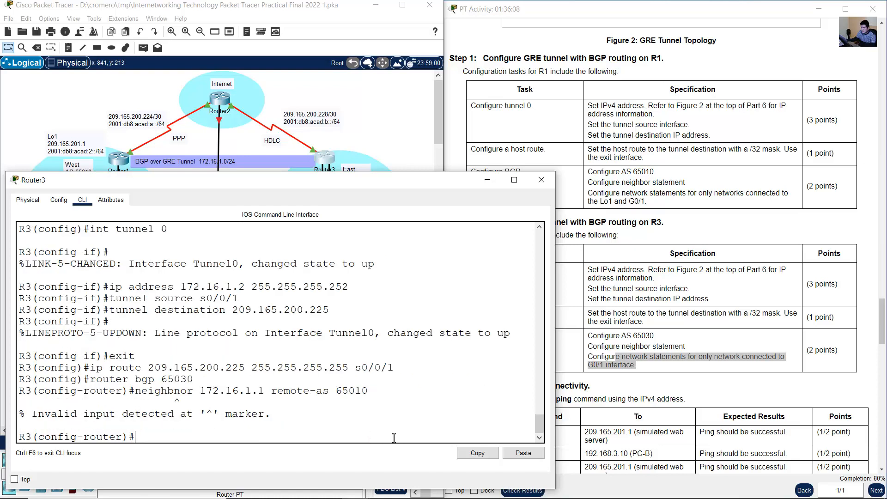
# - Correct the misspelled neighbor command on R3 and submit it for 172.16.1.1 with remote AS 65010
pyautogui.press('Up')
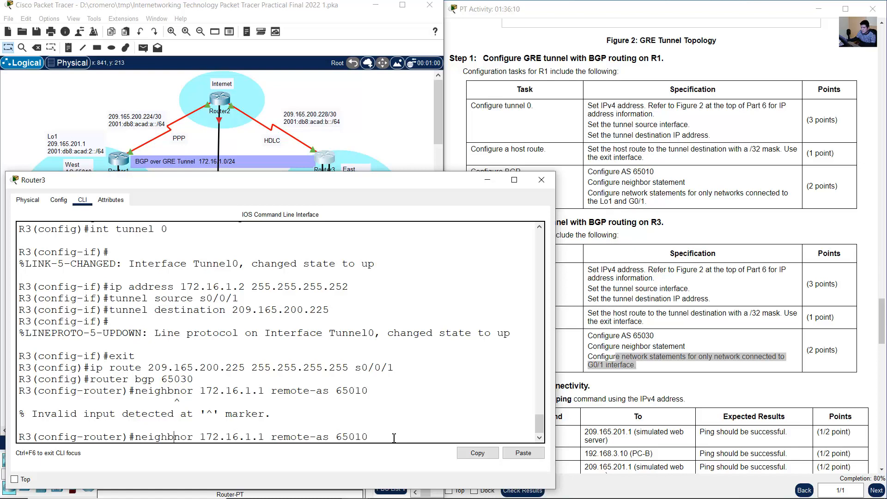
pyautogui.press('Left')
pyautogui.press('Left')
pyautogui.press('Left')
pyautogui.press('Left')
pyautogui.press('Left')
pyautogui.press('Left')
pyautogui.press('Left')
pyautogui.press('Left')
pyautogui.press('Left')
pyautogui.press('Left')
pyautogui.press('Left')
pyautogui.press('Left')
pyautogui.press('Left')
pyautogui.press('Left')
pyautogui.press('Left')
pyautogui.press('Left')
pyautogui.press('Left')
pyautogui.press('Left')
pyautogui.press('Left')
pyautogui.press('Left')
pyautogui.press('BackSpace')
pyautogui.press('Return')
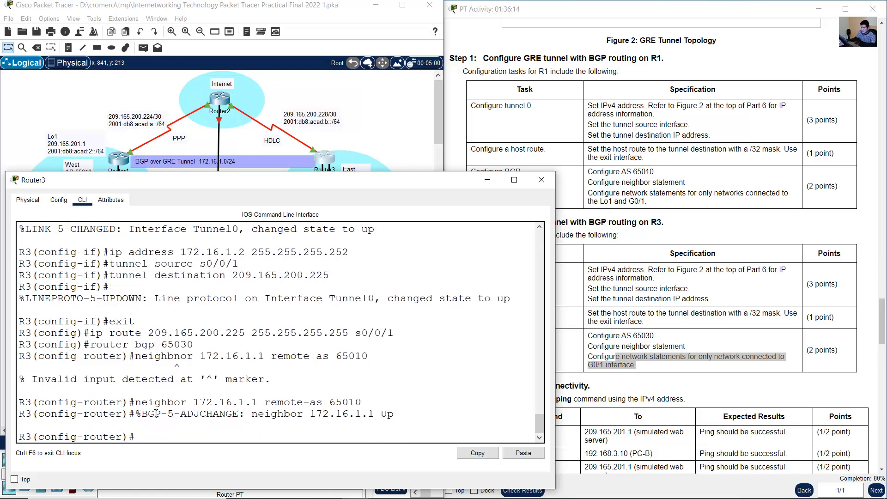
# - Examine R3's BGP adjacency message, the remaining BGP requirements, and the East LAN address in the topology
pyautogui.moveTo(156, 413); pyautogui.dragTo(402, 418)
pyautogui.click(181, 419)
pyautogui.moveTo(180, 419); pyautogui.dragTo(381, 413)
pyautogui.click(257, 416)
pyautogui.moveTo(251, 415); pyautogui.dragTo(377, 410)
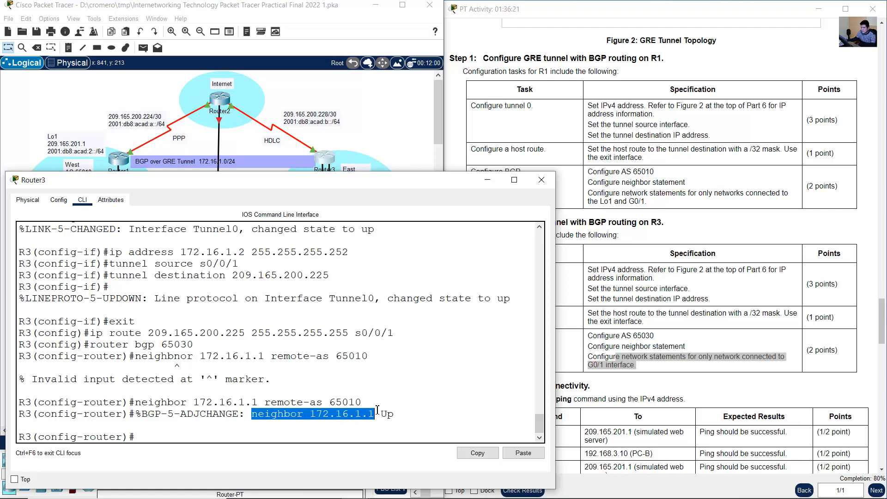
pyautogui.click(406, 415)
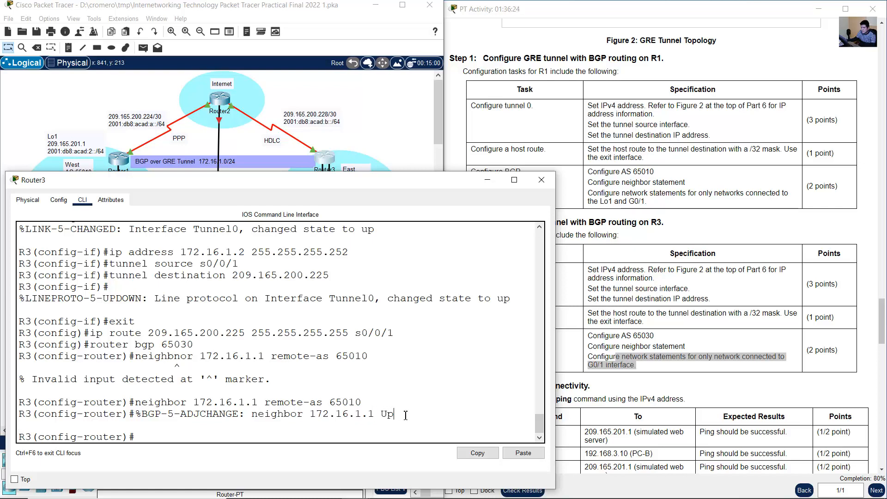
pyautogui.click(662, 356)
pyautogui.moveTo(617, 349); pyautogui.dragTo(676, 349)
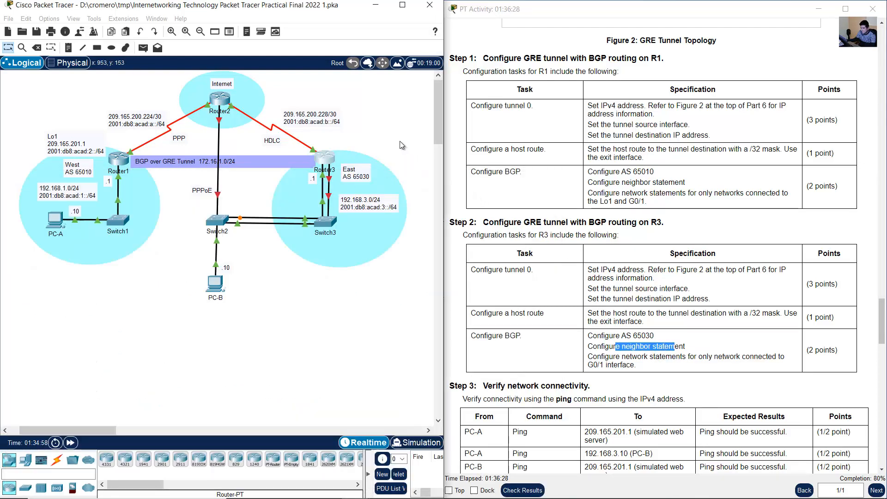
pyautogui.click(400, 140)
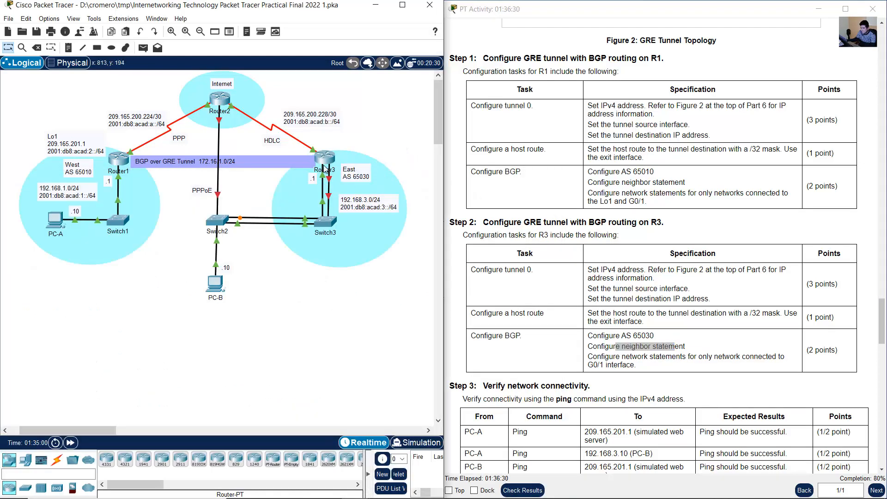
pyautogui.moveTo(371, 202)
pyautogui.mouseDown()
pyautogui.moveTo(371, 214)
pyautogui.moveTo(369, 204)
pyautogui.mouseUp()
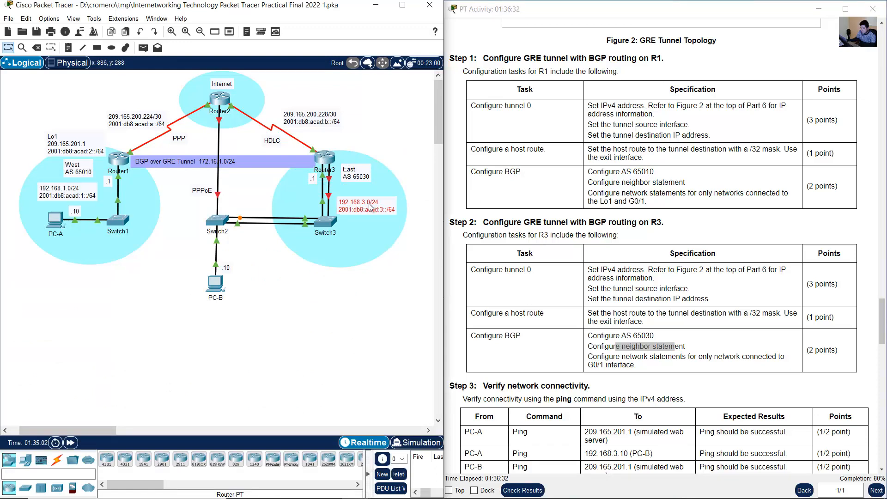
# - Advertise network 192.168.3.0 with mask 255.255.255.0 in R3's BGP process and exit router configuration mode
pyautogui.click(324, 158)
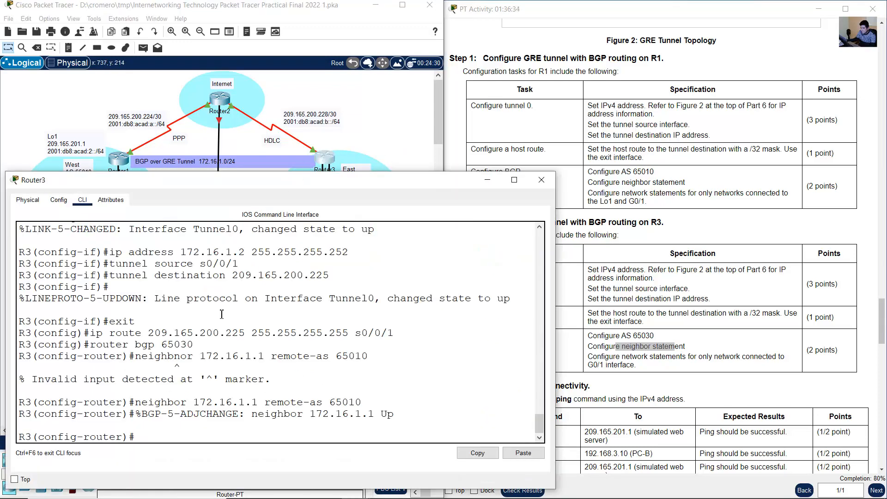
pyautogui.write('network 192.168.3.0 mask')
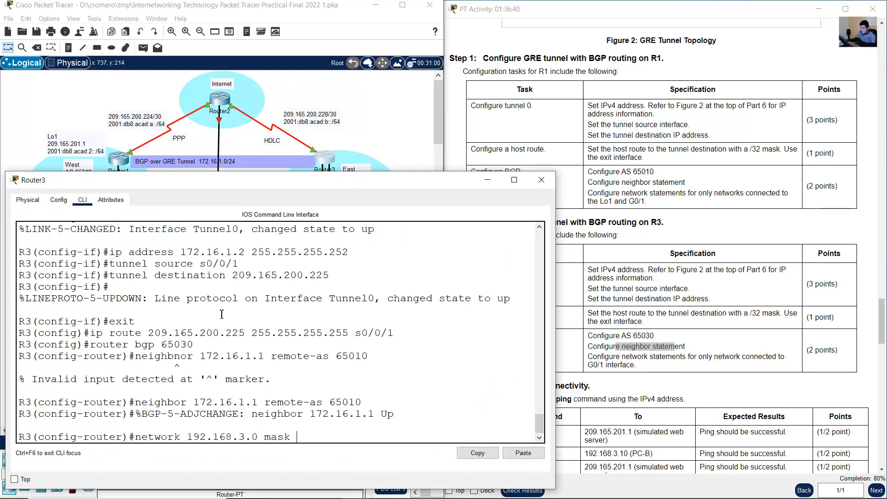
pyautogui.write(' 255.255.2')
pyautogui.write('55.0')
pyautogui.press('Return')
pyautogui.write('exit')
pyautogui.press('Return')
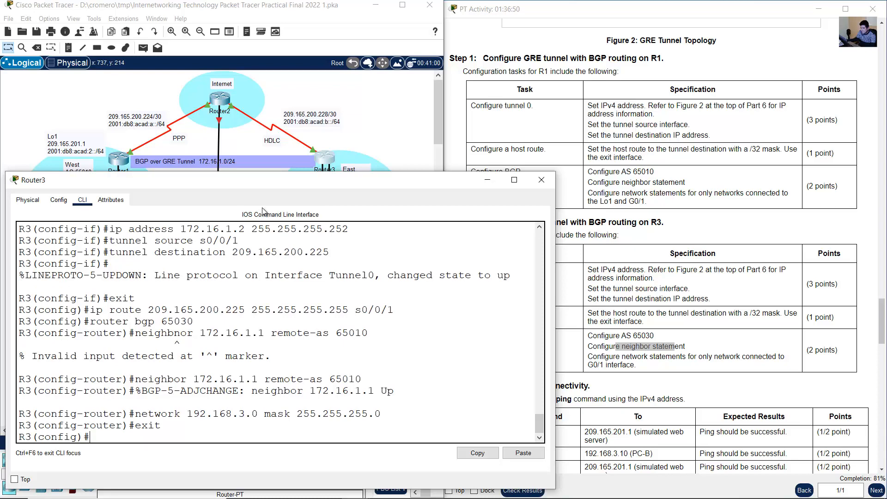
# - Ping the simulated web server at 209.165.201.1 from PC-A and compare the replies with the Step 3 expected result
pyautogui.click(684, 219)
pyautogui.scroll(-4, 684, 220)
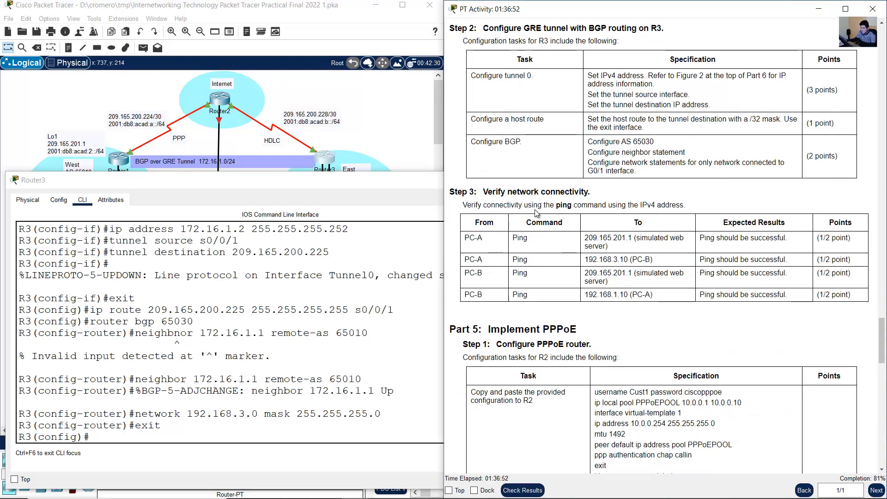
pyautogui.moveTo(489, 192); pyautogui.dragTo(693, 294)
pyautogui.click(691, 293)
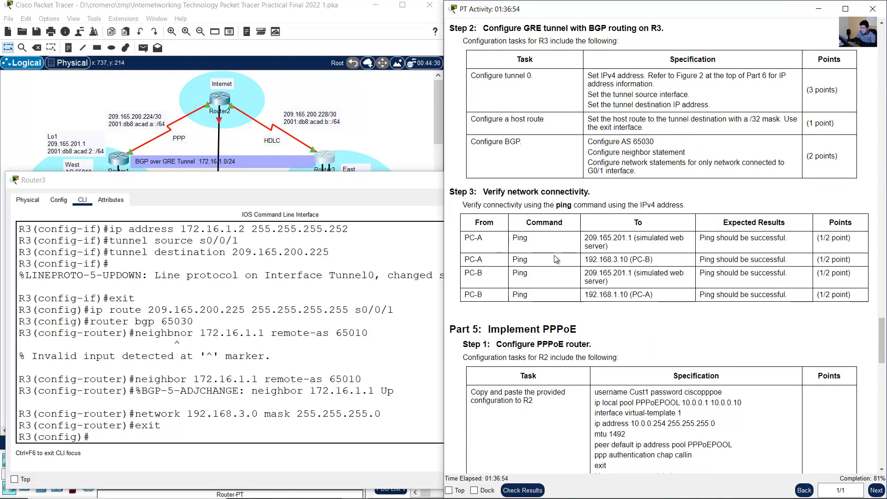
pyautogui.moveTo(469, 239); pyautogui.dragTo(609, 245)
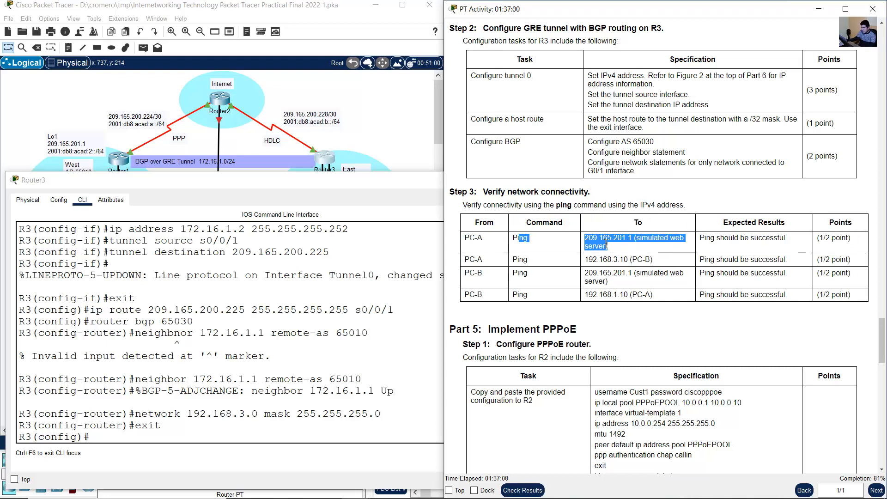
pyautogui.click(398, 138)
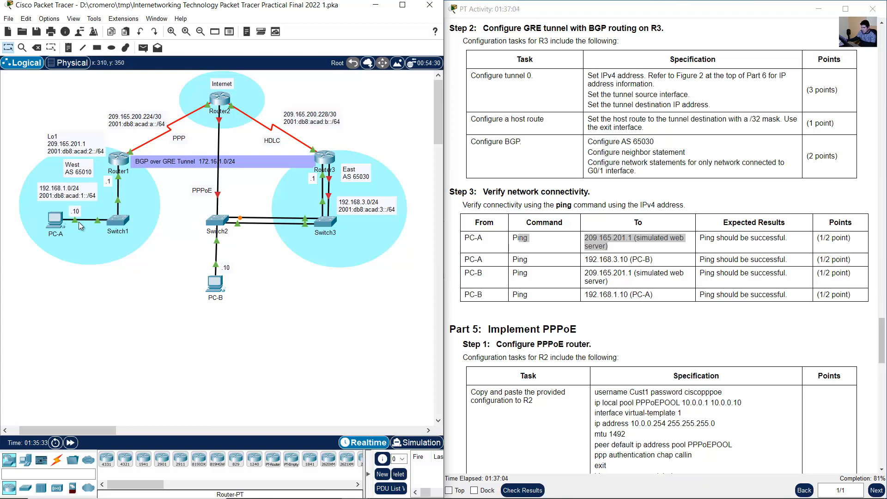
pyautogui.click(52, 224)
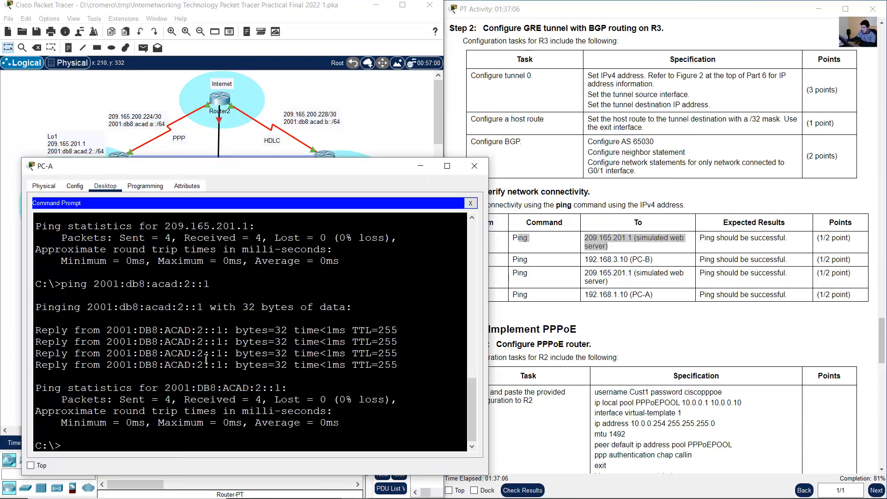
pyautogui.press('Up')
pyautogui.press('Up')
pyautogui.press('Return')
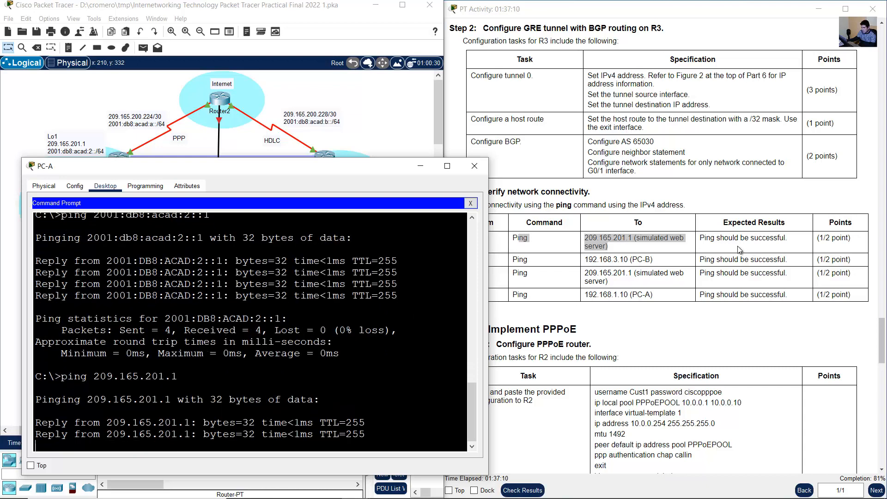
pyautogui.click(736, 250)
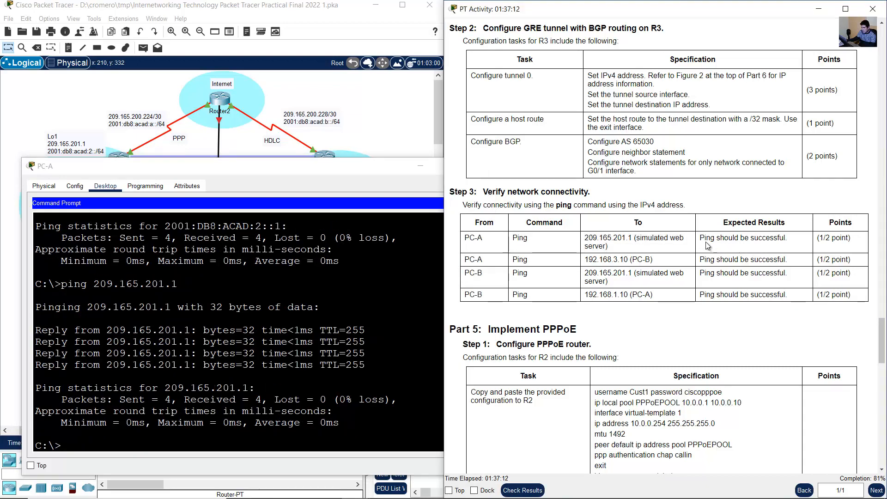
pyautogui.moveTo(704, 238); pyautogui.dragTo(783, 238)
# - Ping PC-B at 192.168.3.10 from PC-A and check the replies against the expected result
pyautogui.moveTo(470, 259); pyautogui.dragTo(766, 260)
pyautogui.click(336, 315)
pyautogui.write('ping 192.168.3.10')
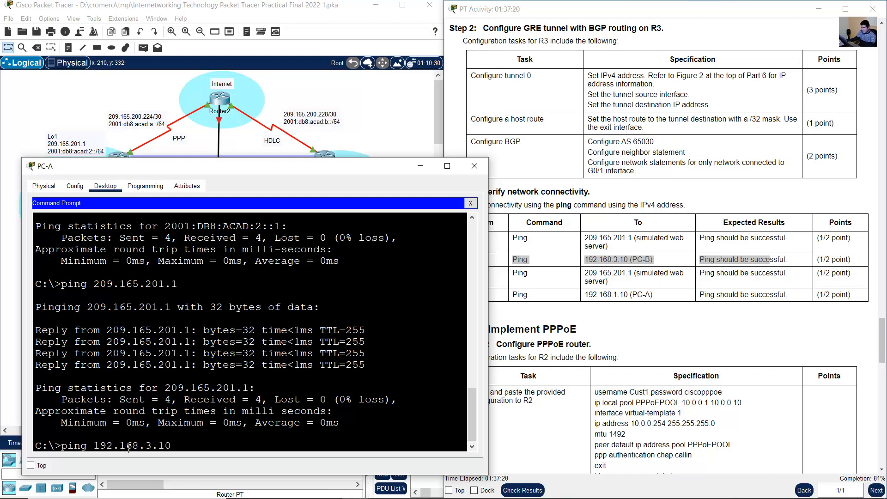
pyautogui.moveTo(129, 446); pyautogui.dragTo(190, 447)
pyautogui.click(232, 445)
pyautogui.press('Return')
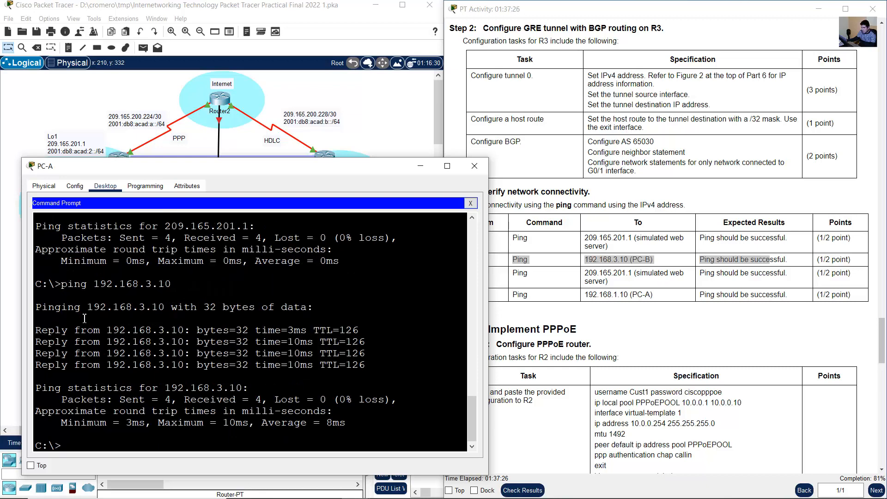
pyautogui.moveTo(84, 318); pyautogui.dragTo(218, 402)
pyautogui.click(114, 350)
pyautogui.moveTo(48, 331); pyautogui.dragTo(335, 364)
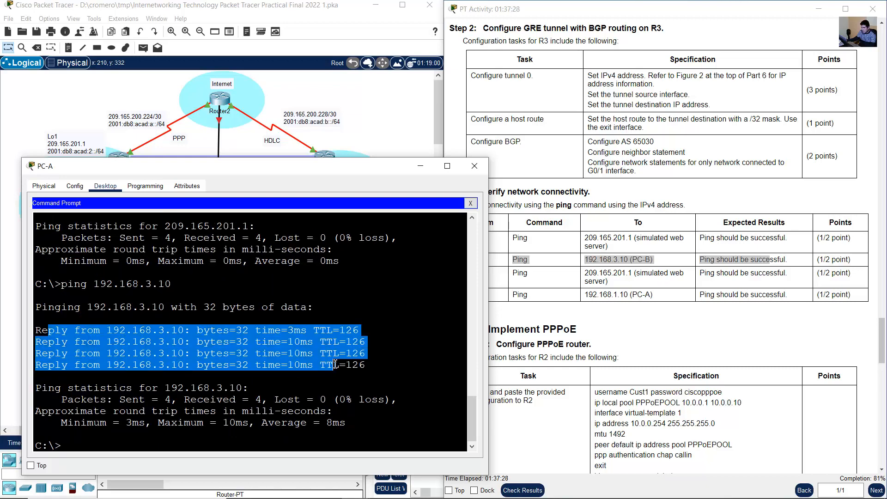
pyautogui.click(707, 263)
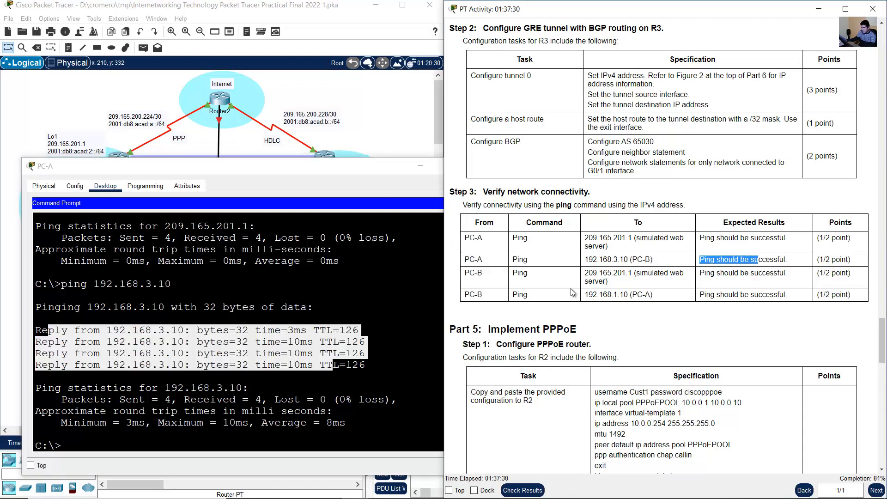
# - Ping the simulated web server at 209.165.201.1 from PC-B and check the replies against the expected result
pyautogui.moveTo(467, 272); pyautogui.dragTo(635, 279)
pyautogui.click(353, 114)
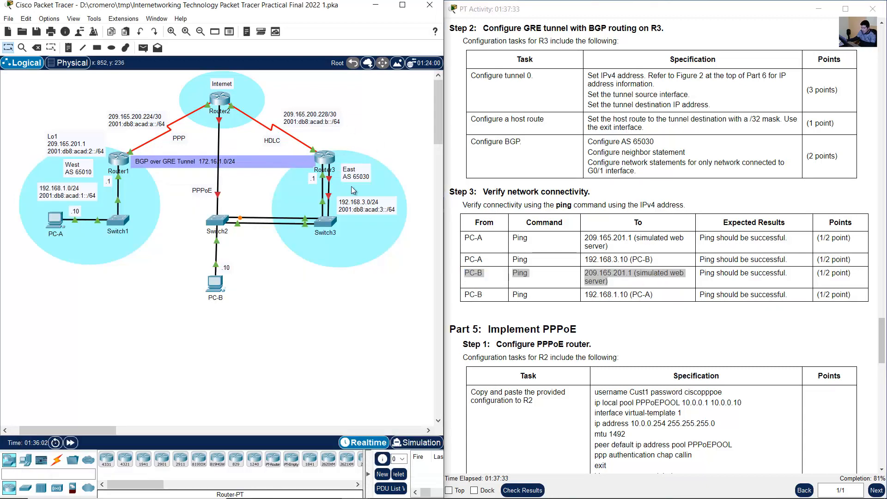
pyautogui.click(236, 276)
pyautogui.press('Up')
pyautogui.press('Up')
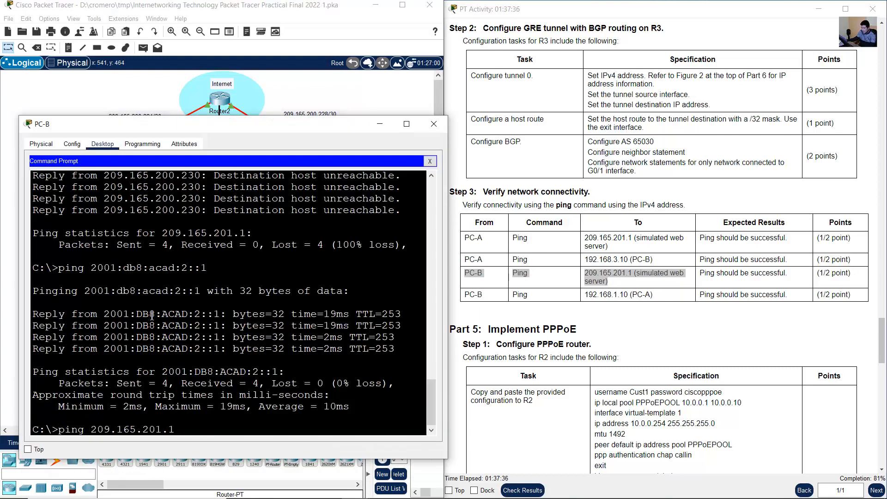
pyautogui.press('Return')
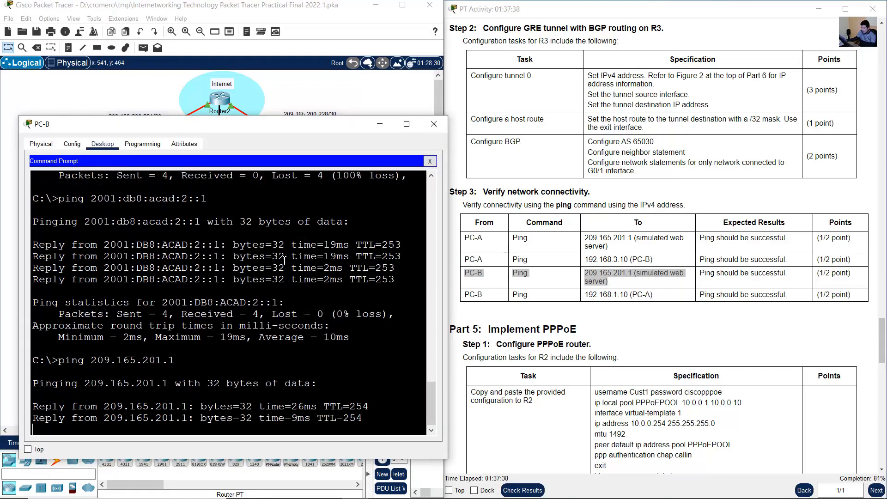
pyautogui.click(708, 274)
pyautogui.moveTo(708, 274); pyautogui.dragTo(785, 273)
pyautogui.moveTo(33, 302); pyautogui.dragTo(227, 394)
# - Ping PC-A at 192.168.1.10 from PC-B to complete the Step 3 connectivity checks, and return to the topology
pyautogui.click(662, 303)
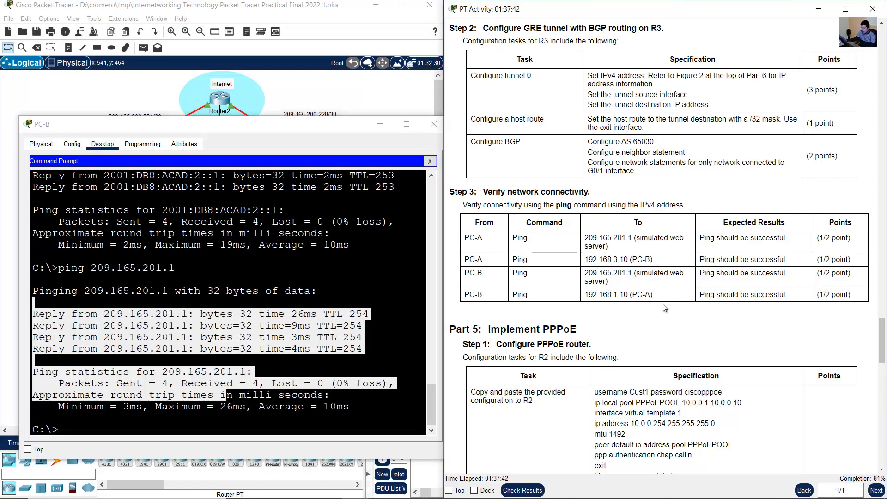
pyautogui.moveTo(479, 303); pyautogui.dragTo(732, 297)
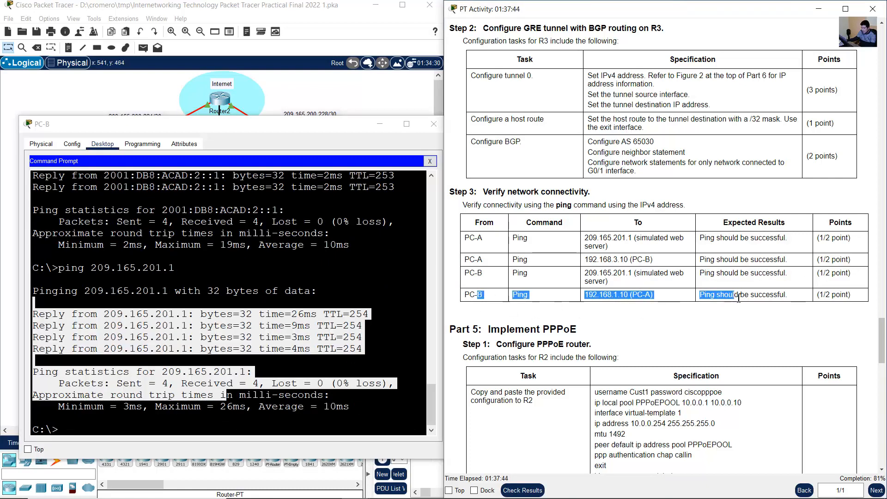
pyautogui.click(268, 344)
pyautogui.write('ping 209.165.200.225')
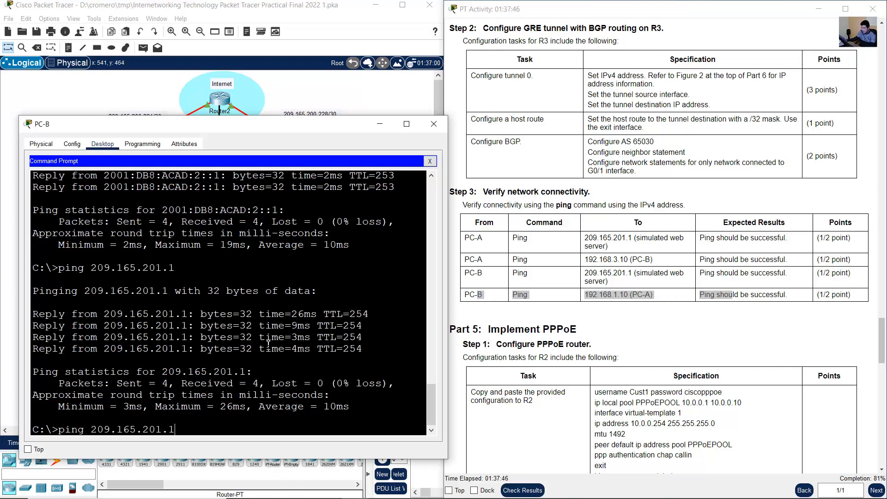
pyautogui.press('BackSpace')
pyautogui.press('BackSpace')
pyautogui.press('BackSpace')
pyautogui.press('BackSpace')
pyautogui.press('BackSpace')
pyautogui.press('BackSpace')
pyautogui.press('BackSpace')
pyautogui.press('BackSpace')
pyautogui.press('BackSpace')
pyautogui.press('BackSpace')
pyautogui.press('BackSpace')
pyautogui.press('BackSpace')
pyautogui.press('BackSpace')
pyautogui.press('BackSpace')
pyautogui.press('BackSpace')
pyautogui.write('192.168.1.10')
pyautogui.press('Return')
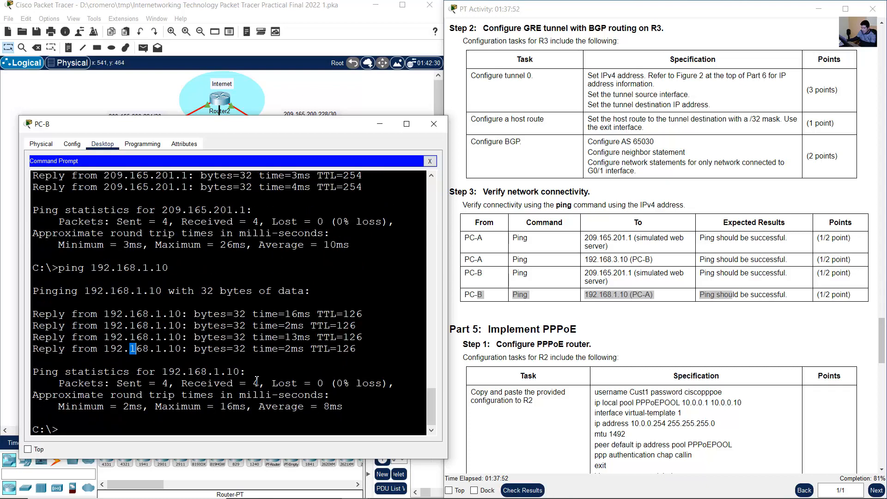
pyautogui.moveTo(130, 349); pyautogui.dragTo(284, 383)
pyautogui.click(355, 95)
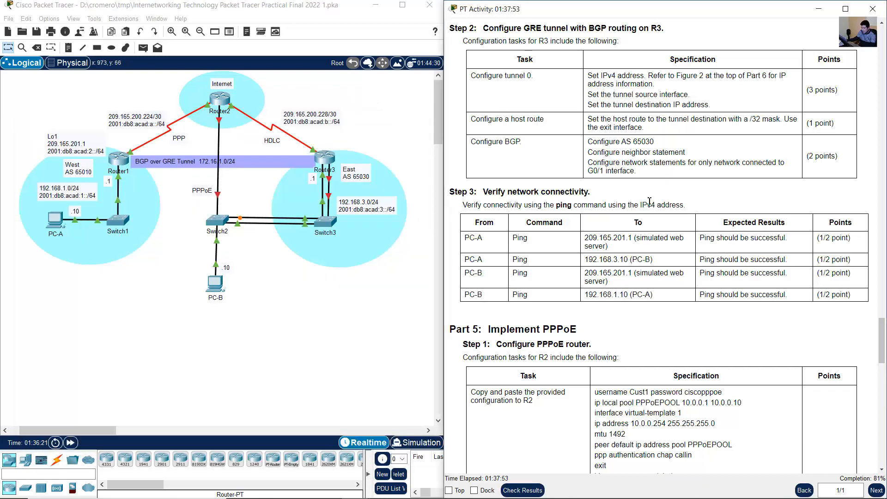
# - Copy the provided PPPoE configuration for R2, including the user password line, from Part 5 Step 1 into Notepad below the existing text
pyautogui.scroll(-5, 579, 167)
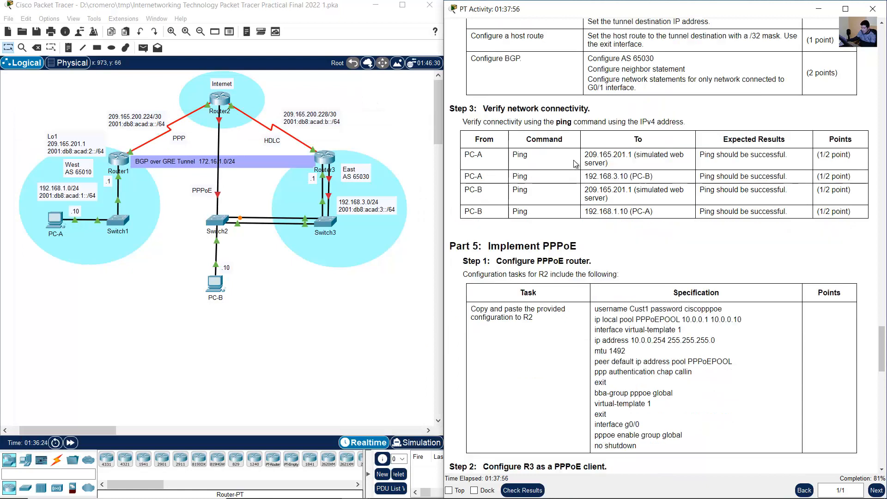
pyautogui.scroll(-1, 583, 178)
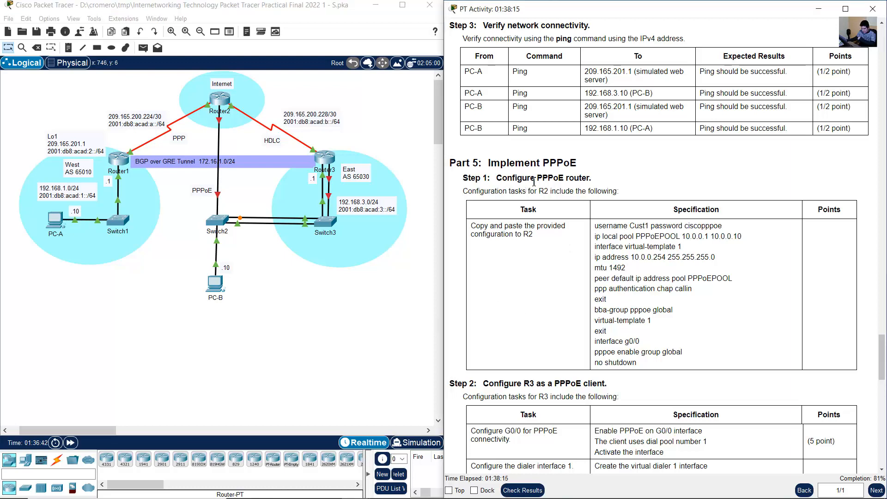
pyautogui.moveTo(502, 178); pyautogui.dragTo(563, 177)
pyautogui.moveTo(585, 179); pyautogui.dragTo(592, 179)
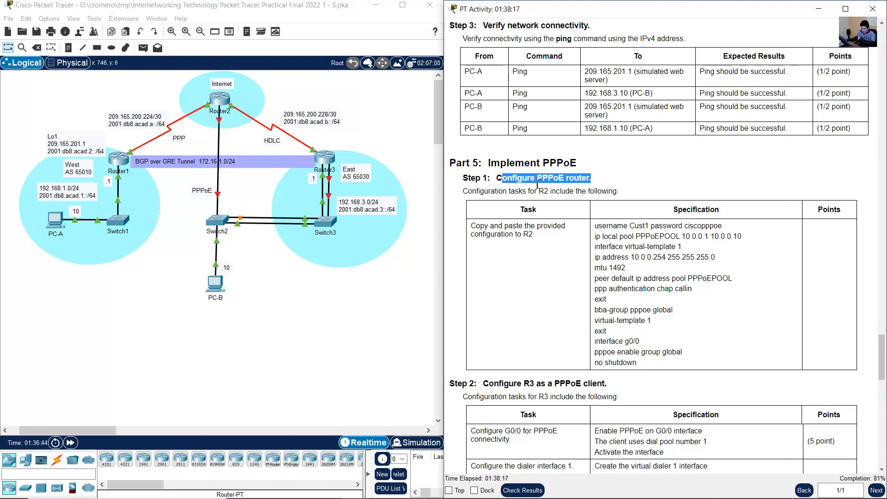
pyautogui.moveTo(475, 190); pyautogui.dragTo(596, 191)
pyautogui.moveTo(480, 226); pyautogui.dragTo(656, 365)
pyautogui.hotkey('ctrl', 'c')
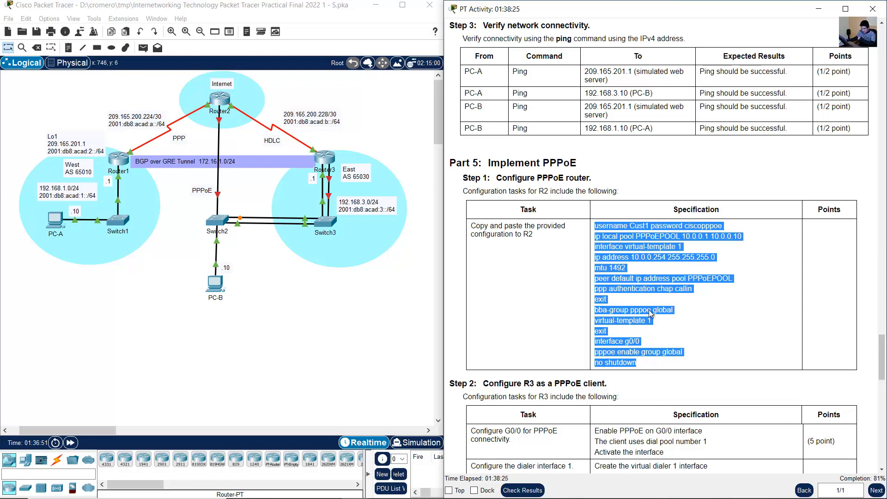
pyautogui.moveTo(556, 497)
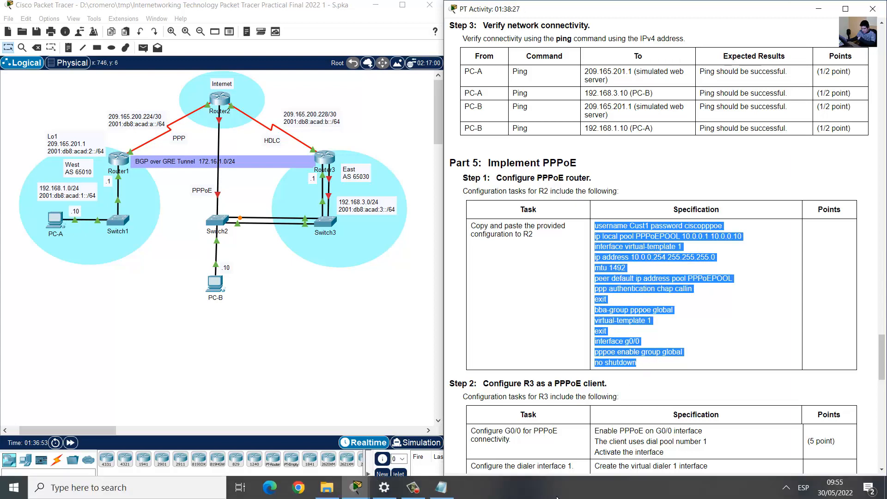
pyautogui.click(442, 491)
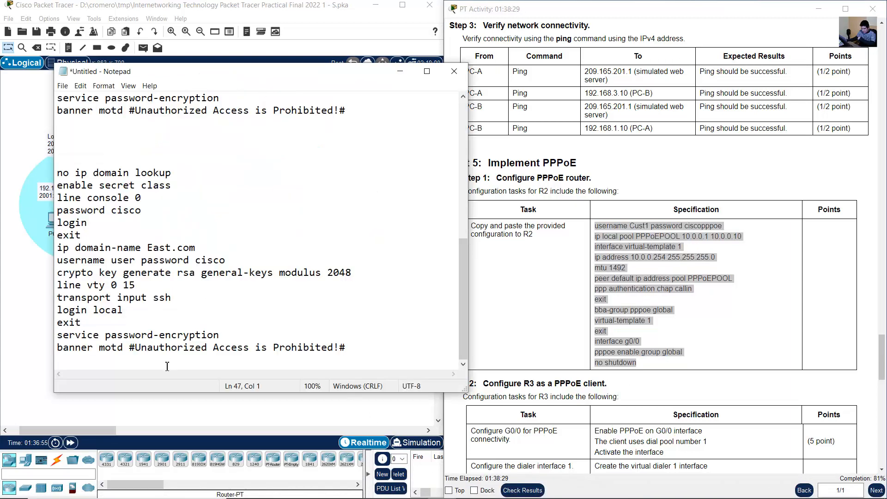
pyautogui.press('Return')
pyautogui.press('Return')
pyautogui.press('Return')
pyautogui.press('Return')
pyautogui.press('Return')
pyautogui.press('Return')
pyautogui.hotkey('ctrl', 'v')
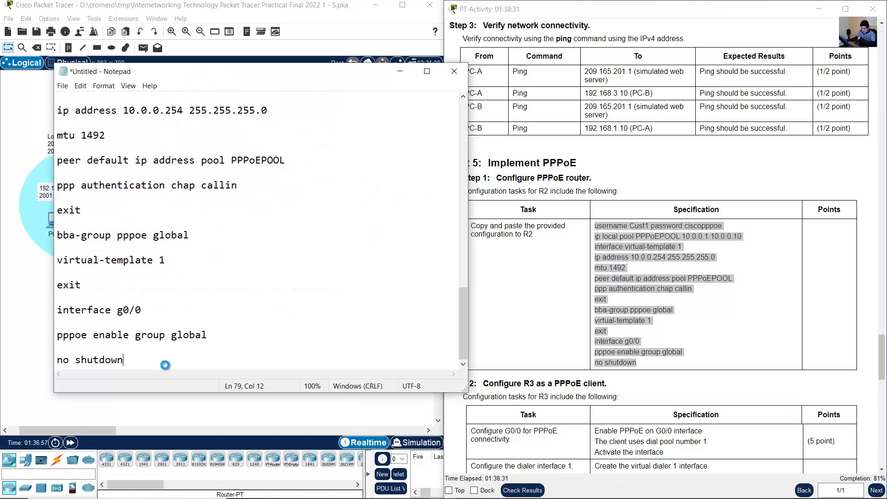
# - Remove the blank lines between the pasted PPPoE commands and add empty lines after the final no shutdown command
pyautogui.scroll(1, 173, 245)
pyautogui.click(108, 158)
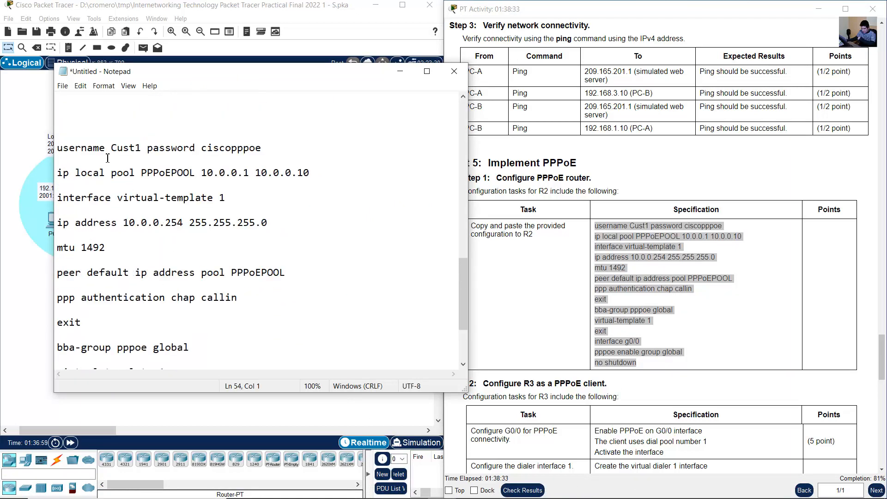
pyautogui.press('Delete')
pyautogui.press('Down')
pyautogui.press('Delete')
pyautogui.press('Down')
pyautogui.press('Delete')
pyautogui.press('Down')
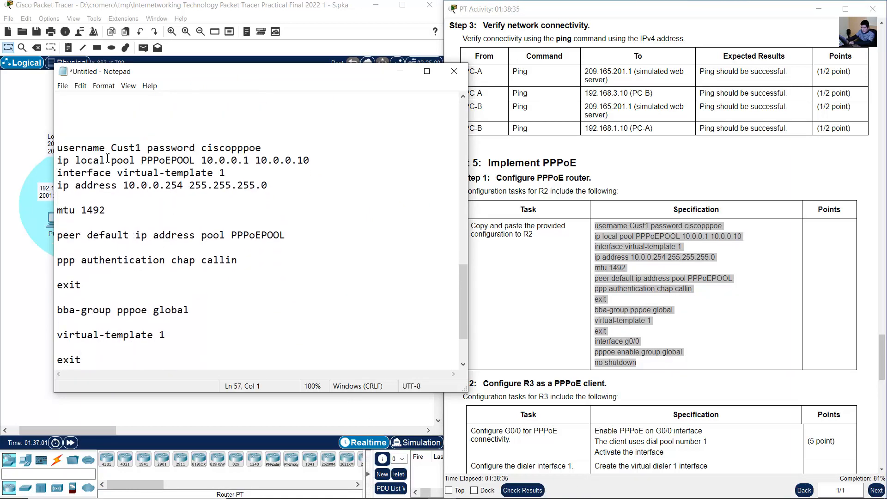
pyautogui.press('Delete')
pyautogui.press('Down')
pyautogui.press('Delete')
pyautogui.press('Down')
pyautogui.press('Delete')
pyautogui.press('Down')
pyautogui.press('Delete')
pyautogui.press('Down')
pyautogui.press('Delete')
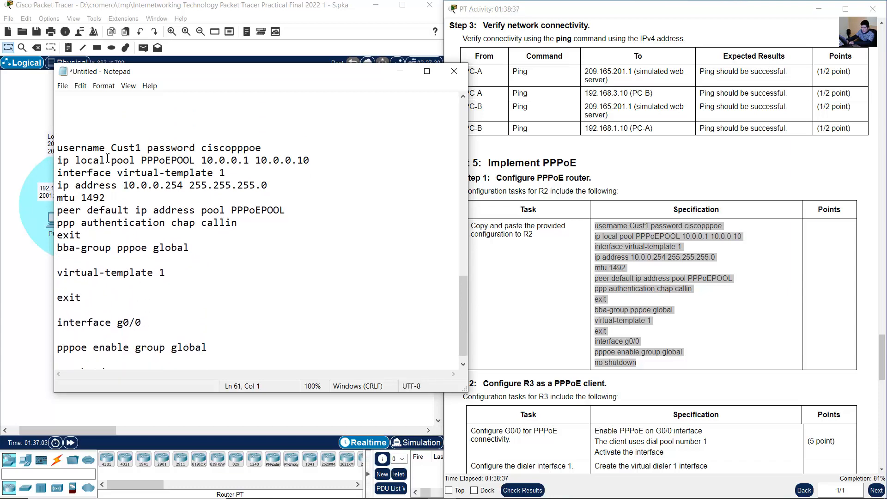
pyautogui.press('Down')
pyautogui.press('Delete')
pyautogui.press('Delete')
pyautogui.write('v')
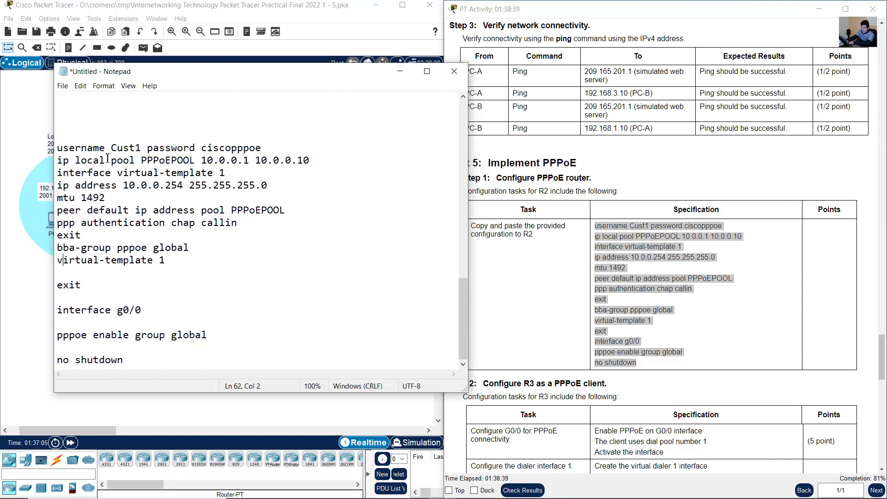
pyautogui.press('Down')
pyautogui.press('Delete')
pyautogui.press('Down')
pyautogui.press('Delete')
pyautogui.press('Down')
pyautogui.press('Delete')
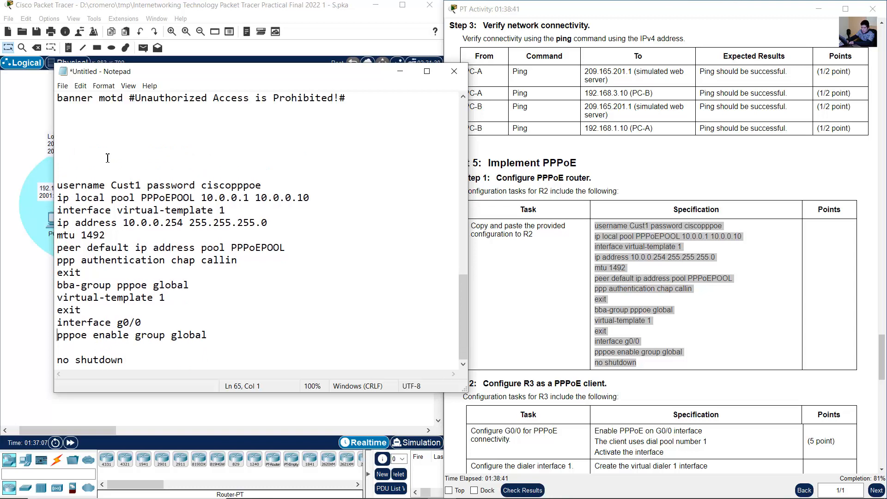
pyautogui.press('Down')
pyautogui.press('Delete')
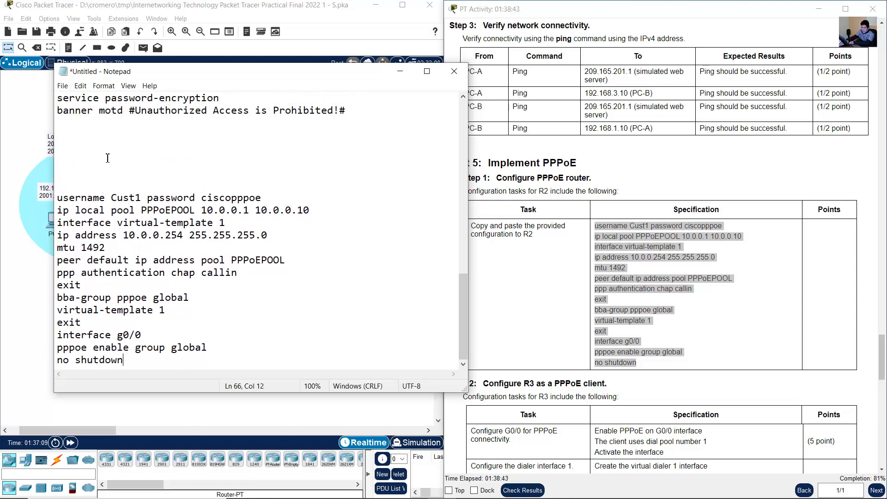
pyautogui.press('Return')
pyautogui.press('Return')
pyautogui.press('Return')
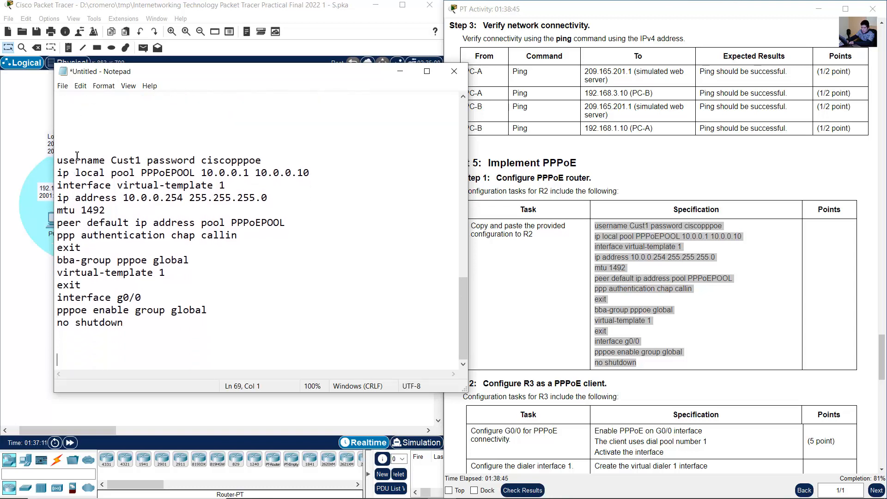
# - Review the username, PPPoEPOOL address pool, virtual-template 1 and bba-group commands in the cleaned configuration
pyautogui.moveTo(65, 160); pyautogui.dragTo(262, 160)
pyautogui.moveTo(63, 173); pyautogui.dragTo(309, 173)
pyautogui.click(226, 173)
pyautogui.moveTo(59, 185); pyautogui.dragTo(229, 186)
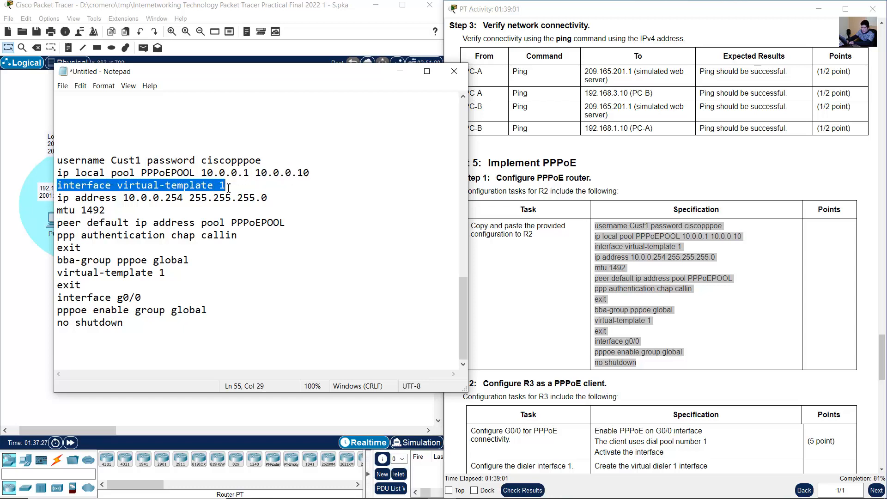
pyautogui.moveTo(57, 198); pyautogui.dragTo(270, 200)
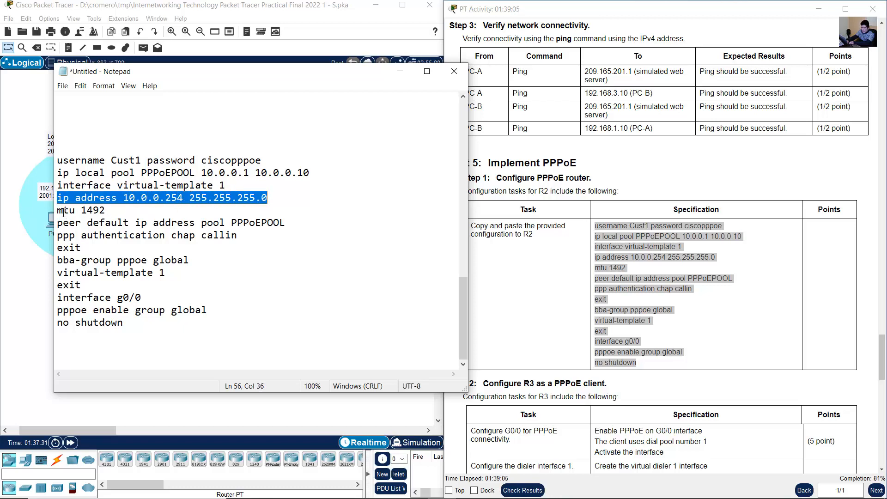
pyautogui.moveTo(57, 210); pyautogui.dragTo(109, 210)
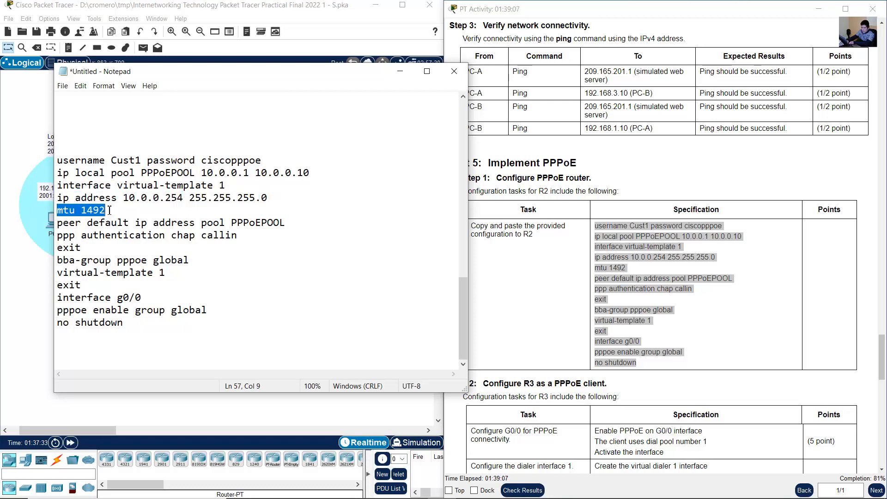
pyautogui.click(64, 224)
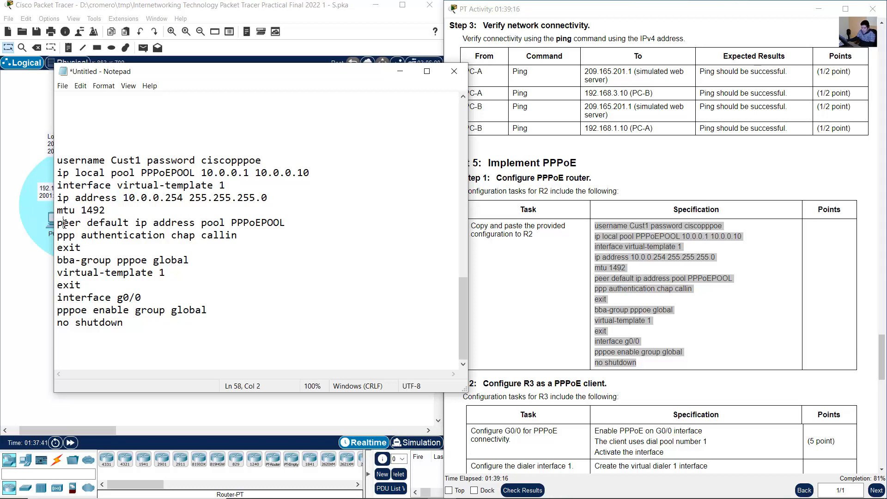
pyautogui.moveTo(64, 224); pyautogui.dragTo(302, 220)
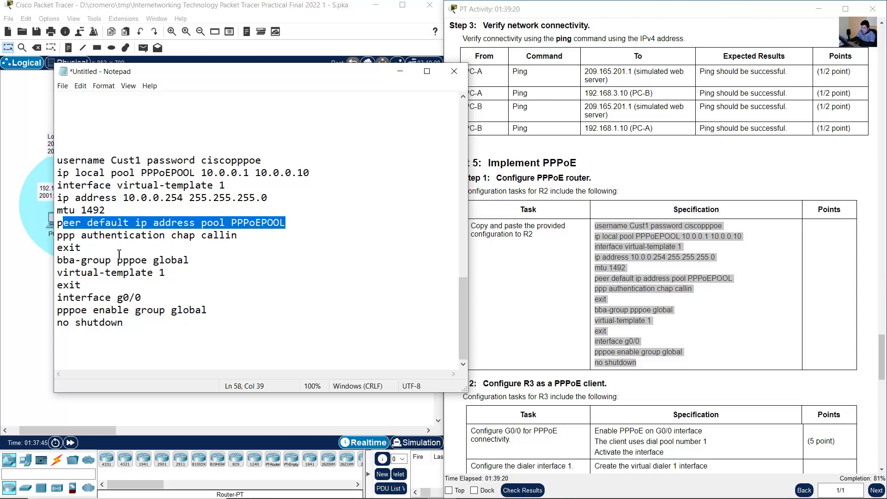
pyautogui.moveTo(59, 236); pyautogui.dragTo(189, 260)
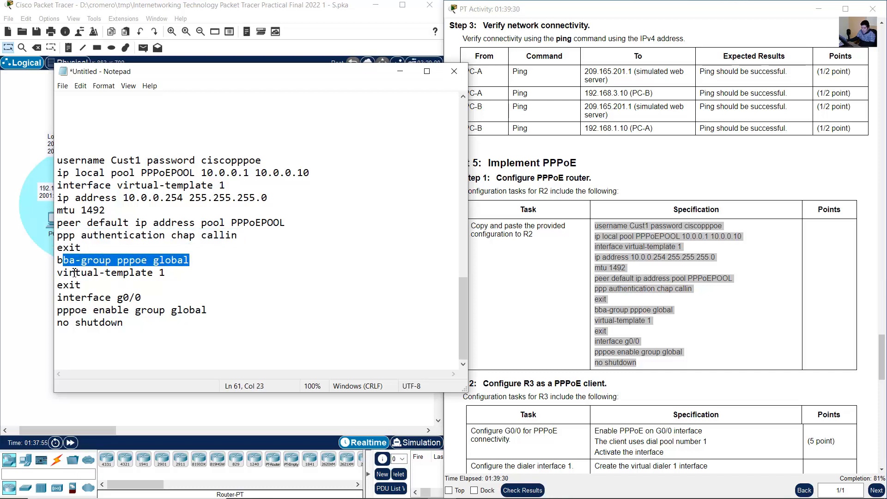
pyautogui.moveTo(70, 272); pyautogui.dragTo(179, 275)
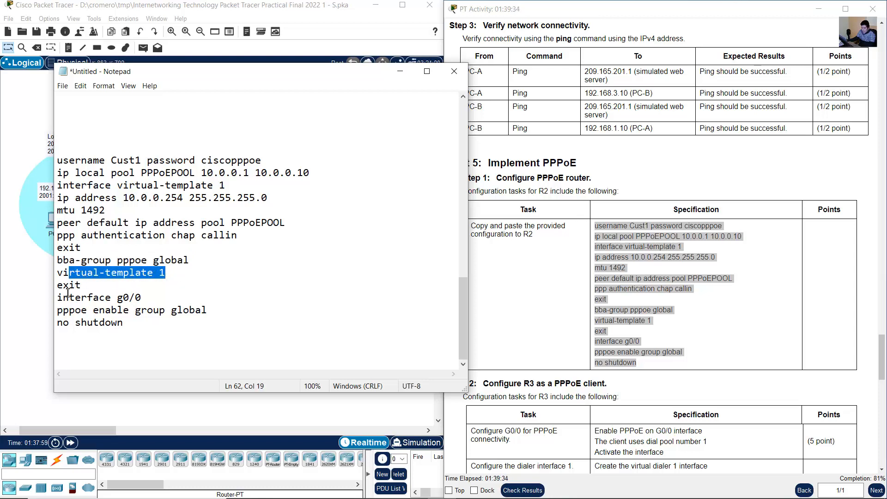
# - Check the interface g0/0 commands of the configuration against Router2's link to Switch2 in the topology
pyautogui.moveTo(58, 297); pyautogui.dragTo(145, 295)
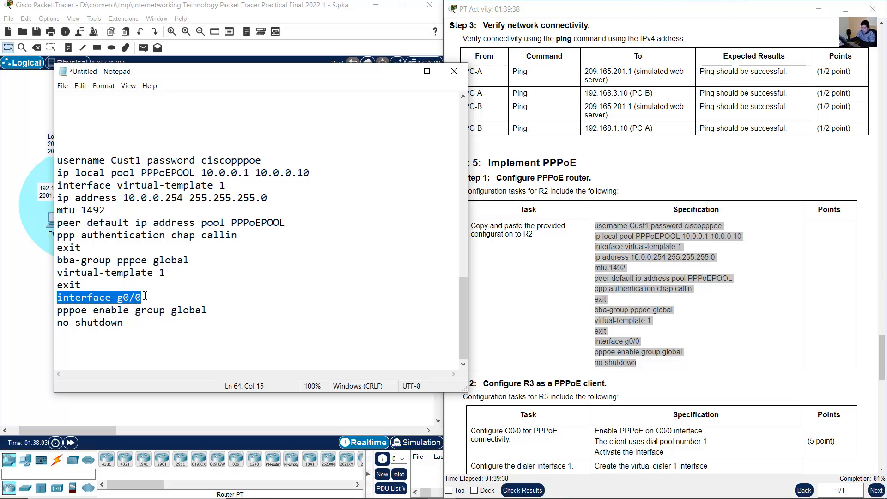
pyautogui.click(195, 15)
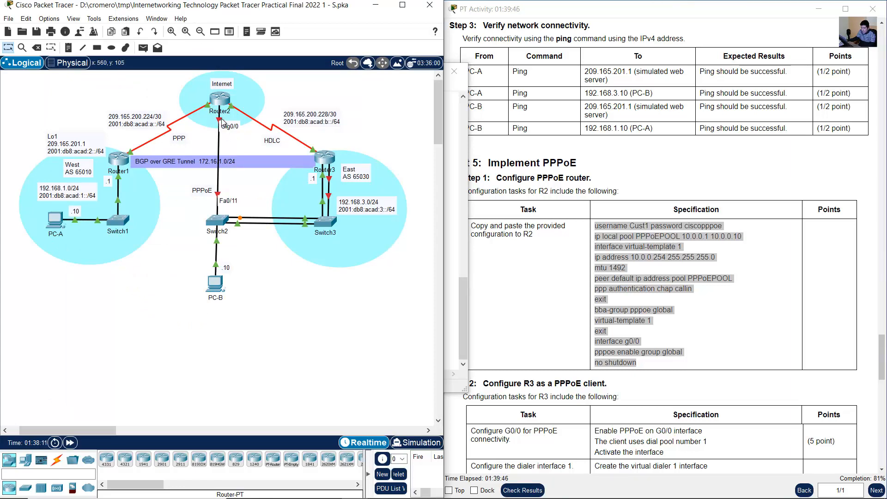
pyautogui.click(457, 199)
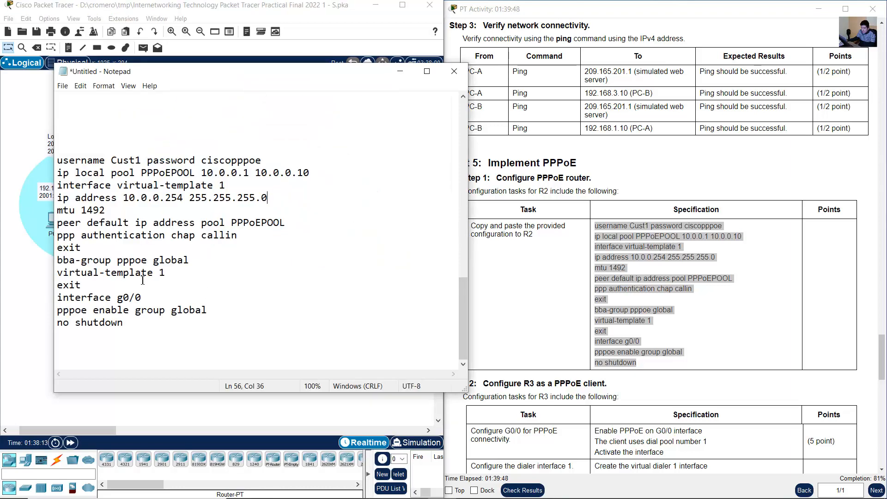
pyautogui.moveTo(63, 311); pyautogui.dragTo(209, 311)
pyautogui.click(63, 313)
pyautogui.moveTo(59, 313); pyautogui.dragTo(208, 312)
pyautogui.moveTo(147, 325); pyautogui.dragTo(58, 316)
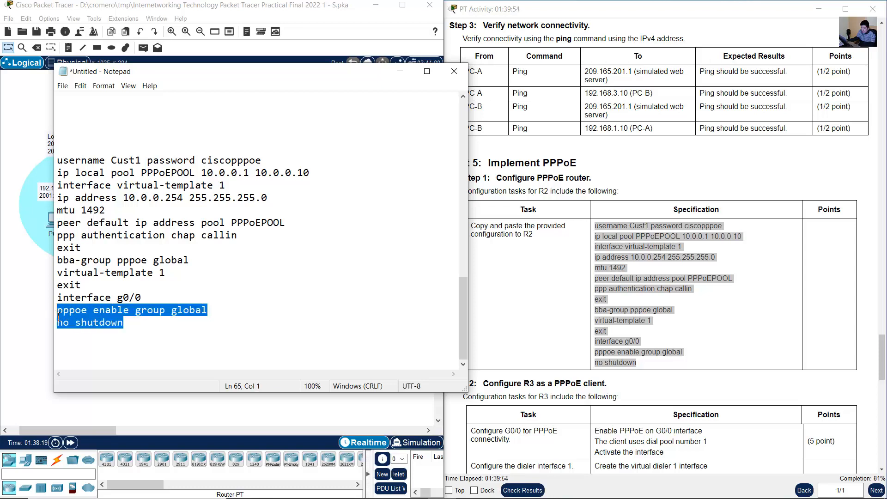
pyautogui.click(162, 316)
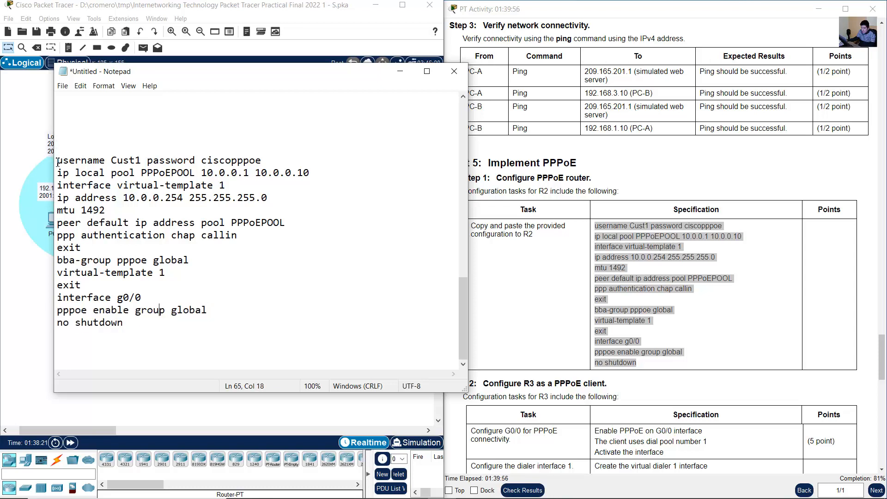
# - Copy the whole cleaned PPPoE configuration from Notepad and open Router2's command line in Packet Tracer
pyautogui.moveTo(57, 159); pyautogui.dragTo(86, 336)
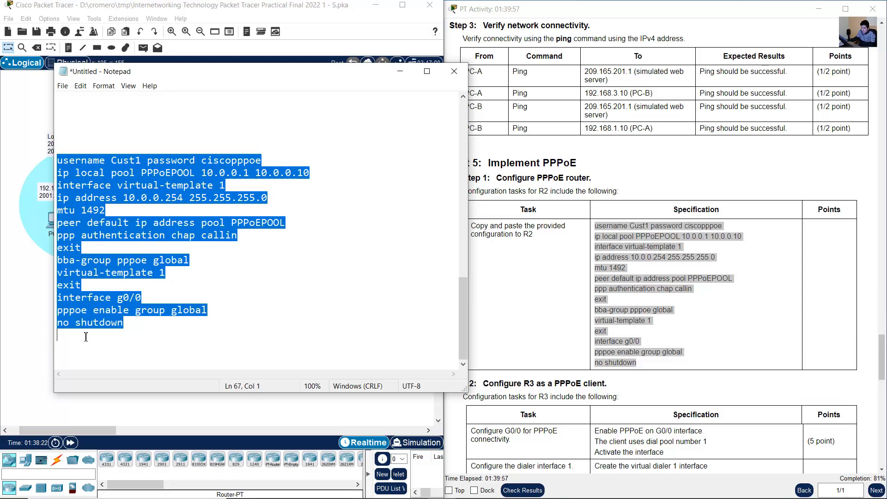
pyautogui.rightClick(168, 190)
pyautogui.click(183, 218)
pyautogui.click(26, 134)
pyautogui.click(220, 101)
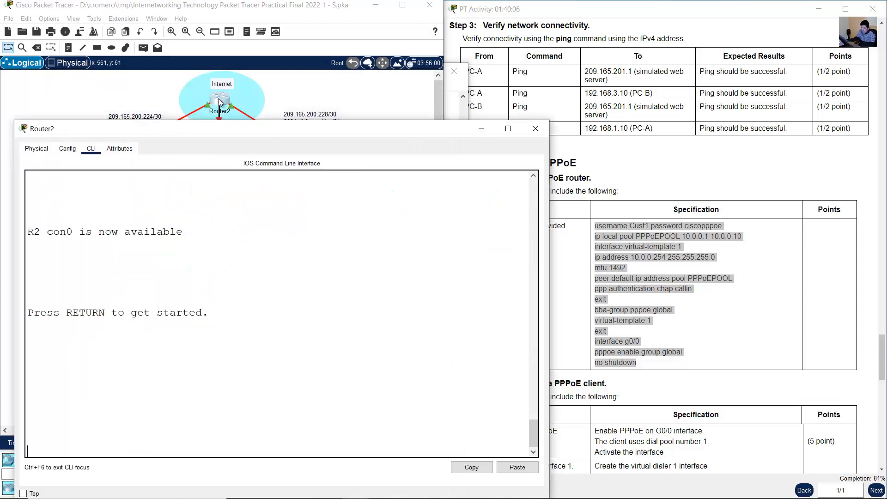
# - Log in to R2 with the console password, enter privileged mode with the enable password, and start global configuration mode
pyautogui.press('Return')
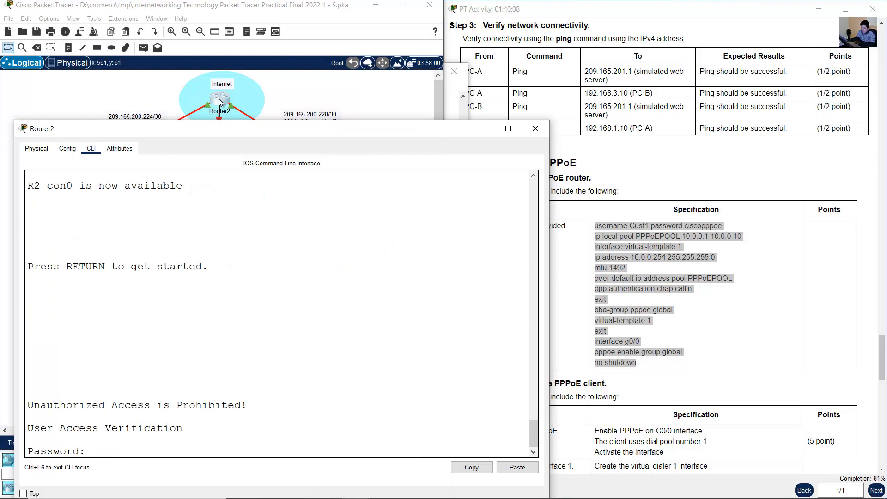
pyautogui.press('Return')
pyautogui.write('en')
pyautogui.press('Return')
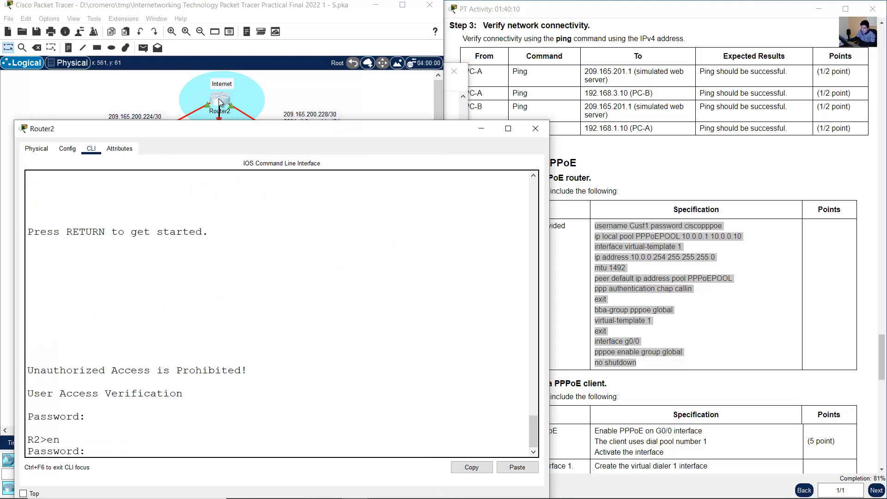
pyautogui.press('Return')
pyautogui.write('conf term')
pyautogui.press('Return')
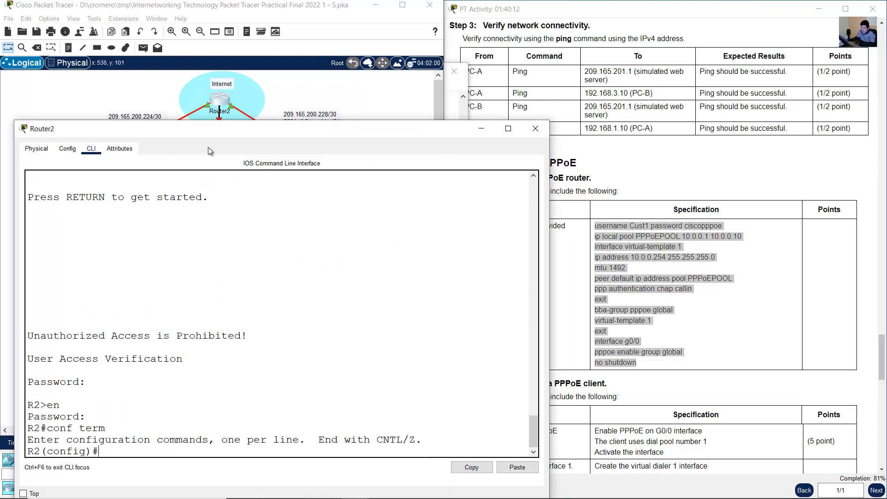
# - Paste the PPPoE configuration, including the user password line, into R2 and review the output of each command
pyautogui.hotkey('ctrl', 'v')
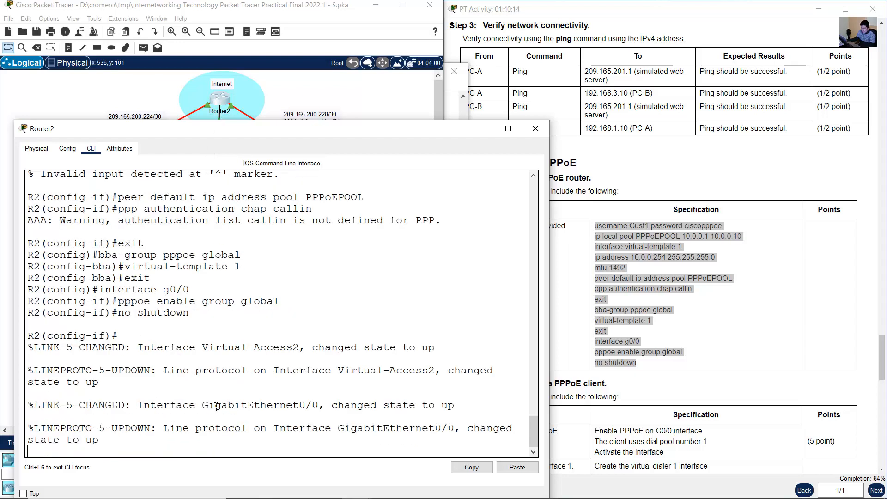
pyautogui.scroll(5, 253, 355)
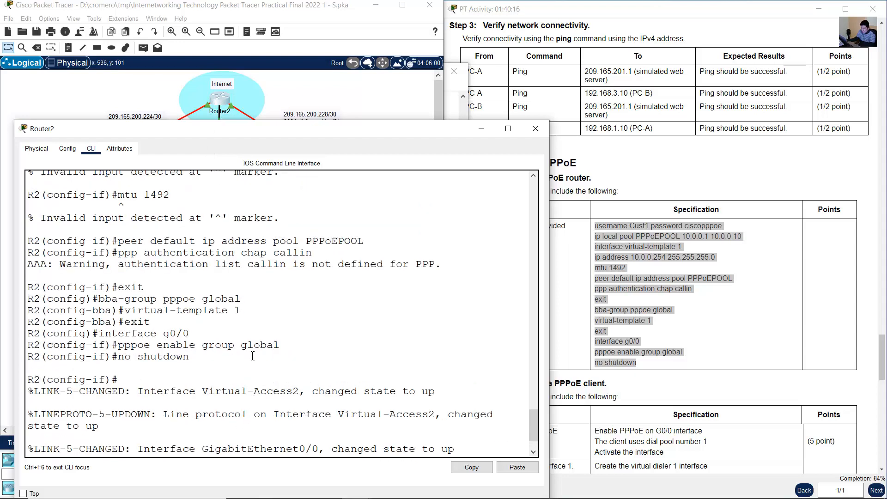
pyautogui.scroll(1, 253, 356)
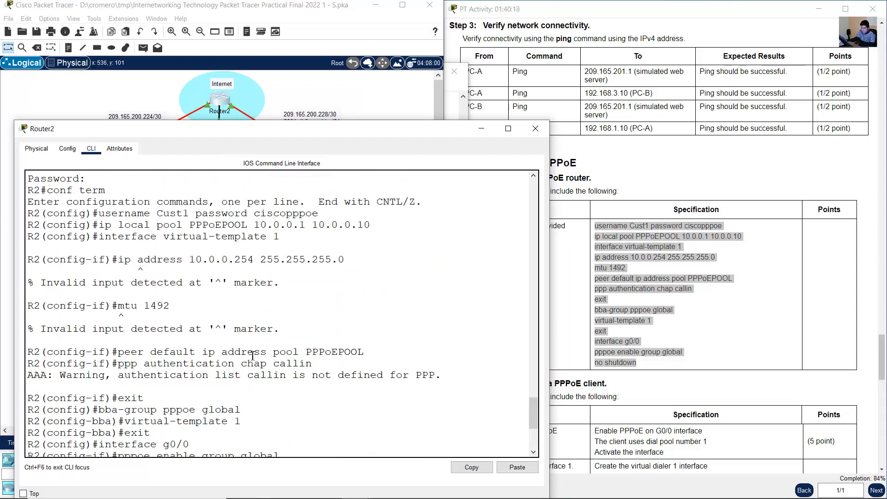
pyautogui.scroll(1, 279, 341)
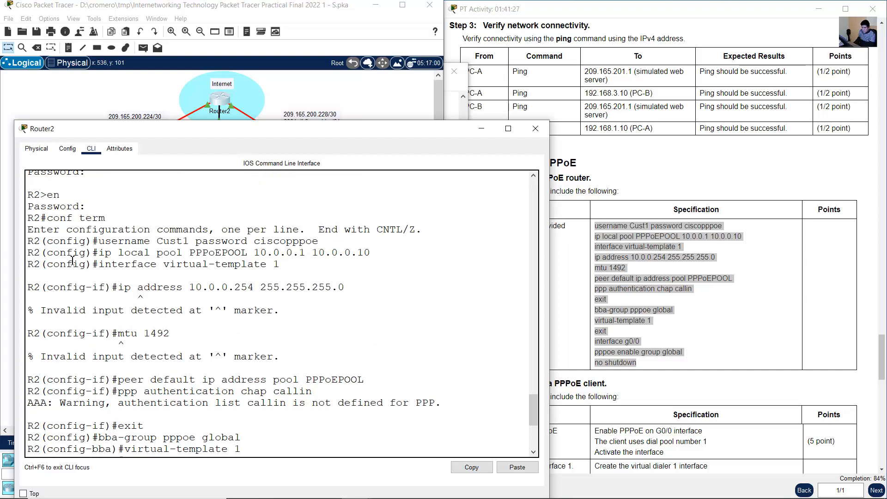
# - Review the pasted username, PPPoEPOOL and virtual-template 1 commands in R2's output, including its IP address, MTU, peer pool and CHAP authentication lines
pyautogui.moveTo(106, 244); pyautogui.dragTo(305, 243)
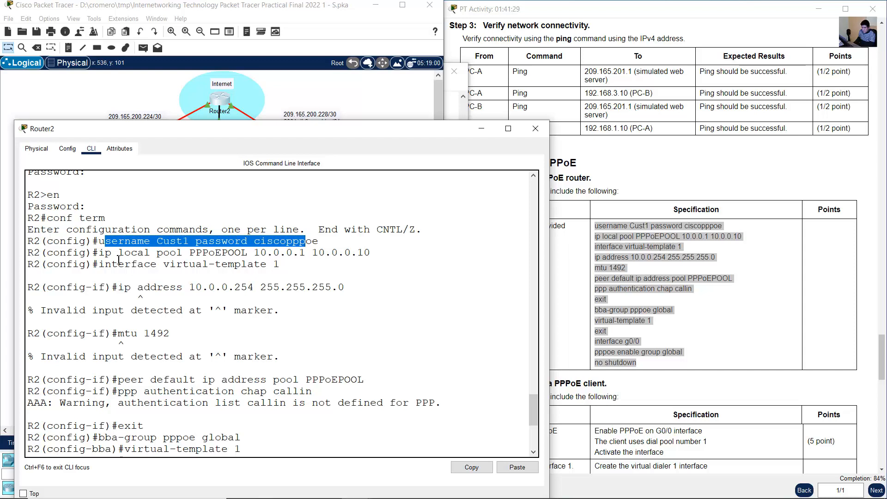
pyautogui.moveTo(105, 253); pyautogui.dragTo(370, 253)
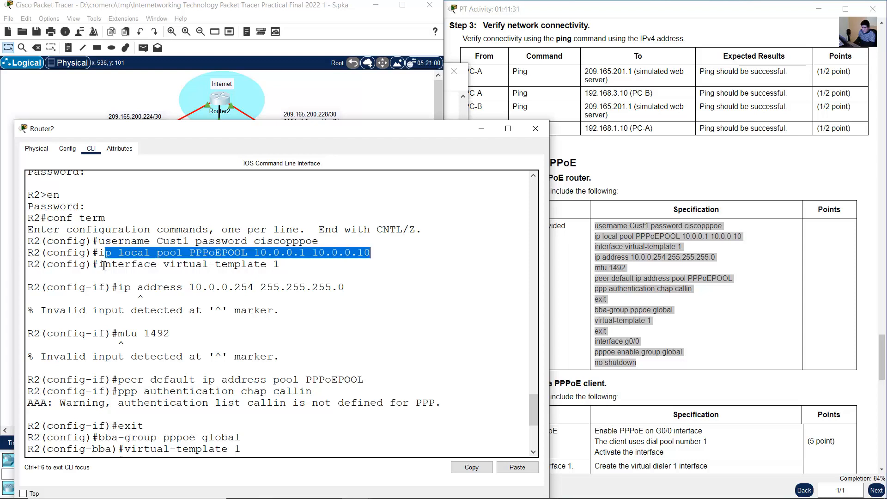
pyautogui.moveTo(104, 266); pyautogui.dragTo(289, 270)
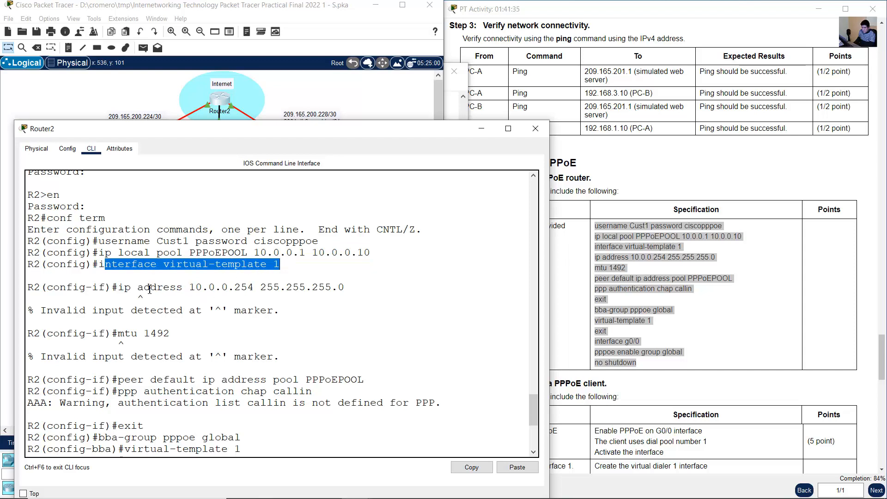
pyautogui.moveTo(121, 288); pyautogui.dragTo(335, 294)
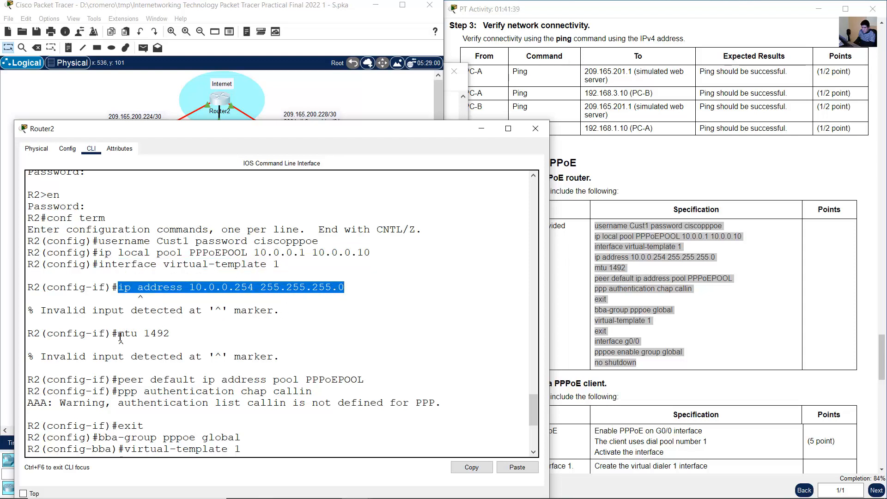
pyautogui.moveTo(119, 333); pyautogui.dragTo(189, 330)
pyautogui.scroll(-2, 179, 329)
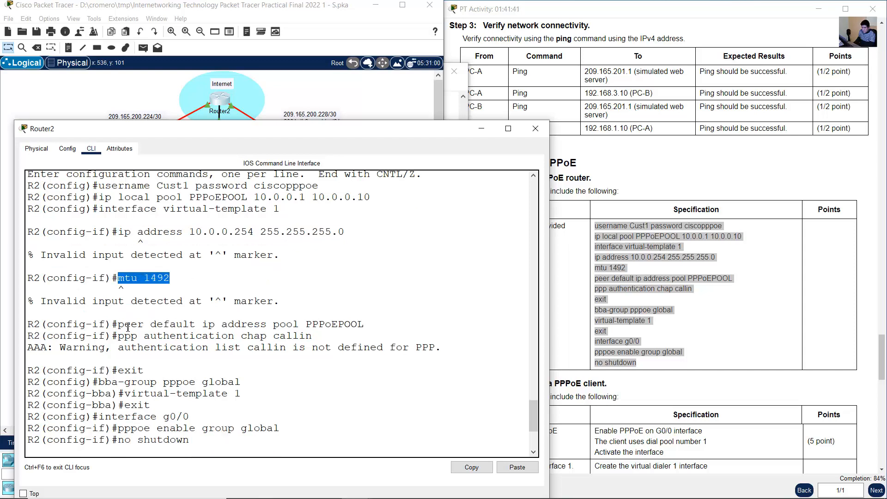
pyautogui.moveTo(119, 324); pyautogui.dragTo(365, 320)
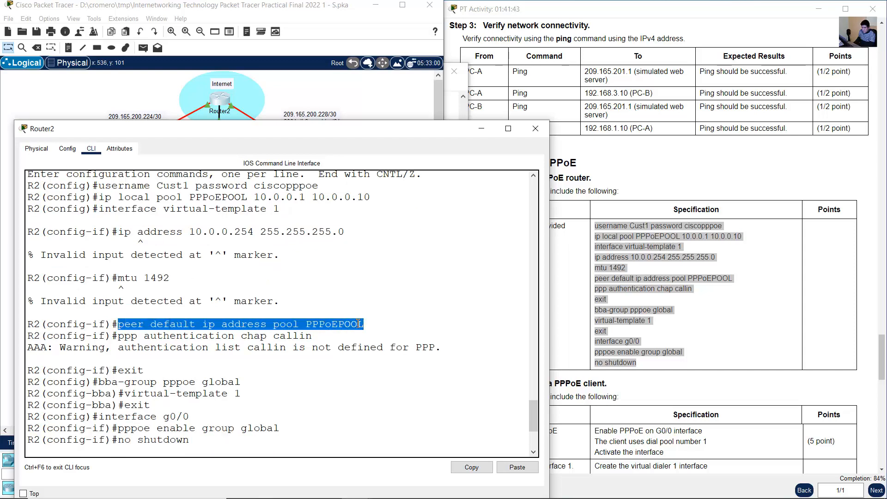
pyautogui.moveTo(119, 336); pyautogui.dragTo(324, 336)
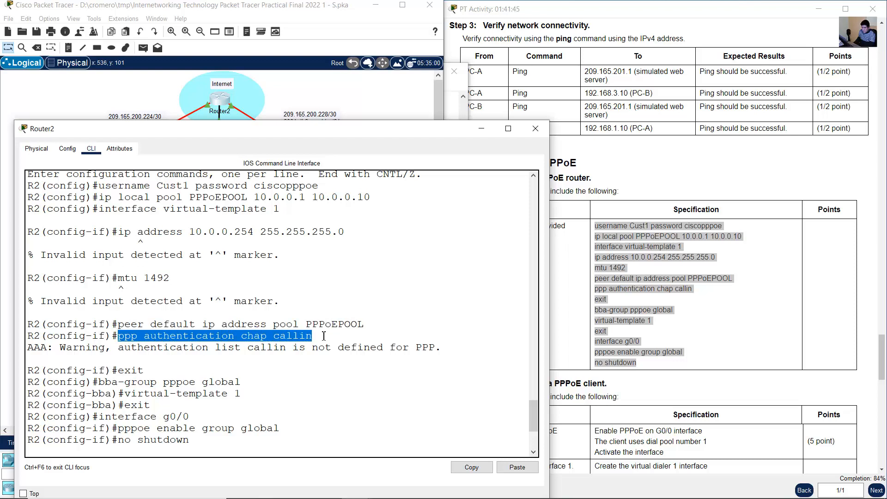
# - Review the output of the pasted bba-group, virtual-template 1 and interface g0/0 commands on R2
pyautogui.scroll(-2, 323, 337)
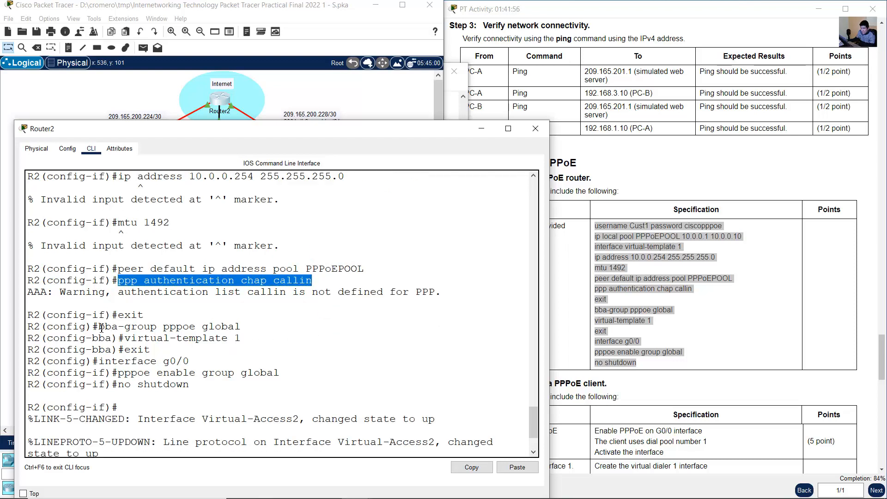
pyautogui.moveTo(103, 326); pyautogui.dragTo(243, 326)
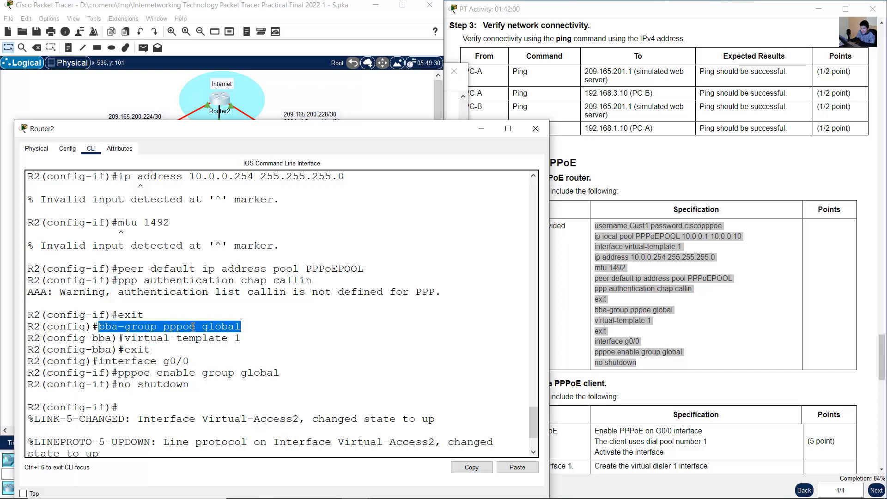
pyautogui.moveTo(132, 337); pyautogui.dragTo(255, 344)
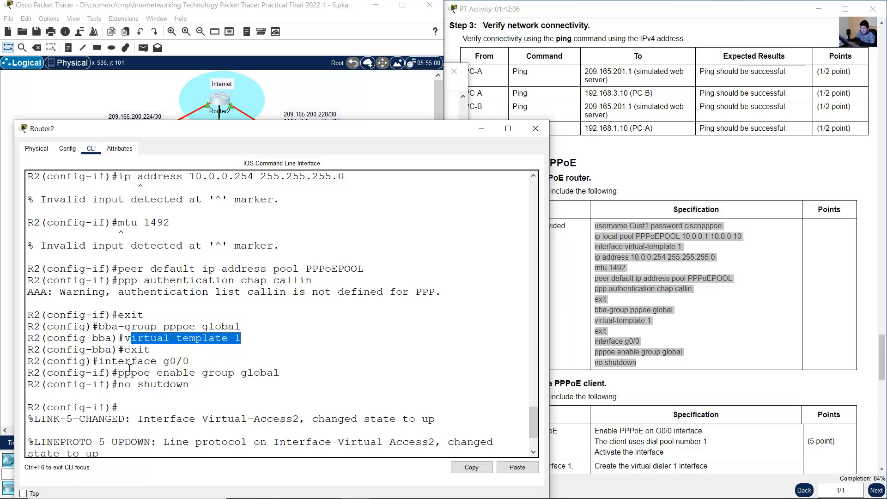
pyautogui.moveTo(112, 360); pyautogui.dragTo(202, 361)
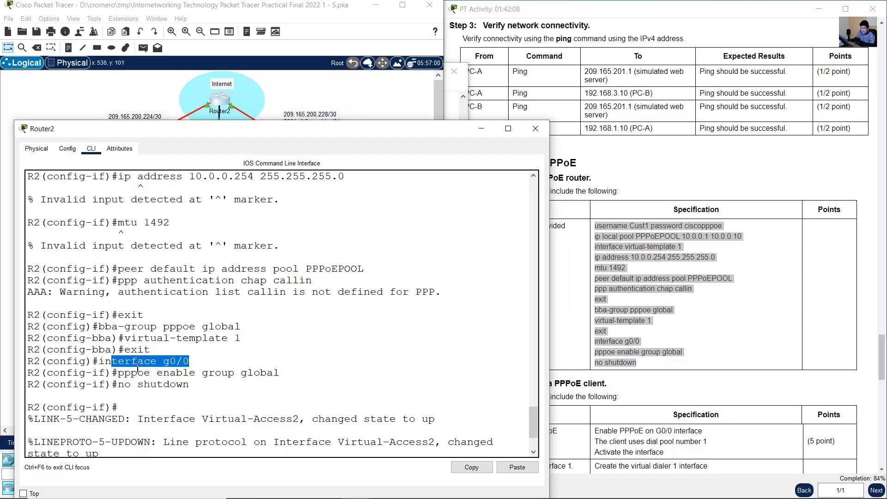
pyautogui.moveTo(130, 374); pyautogui.dragTo(273, 374)
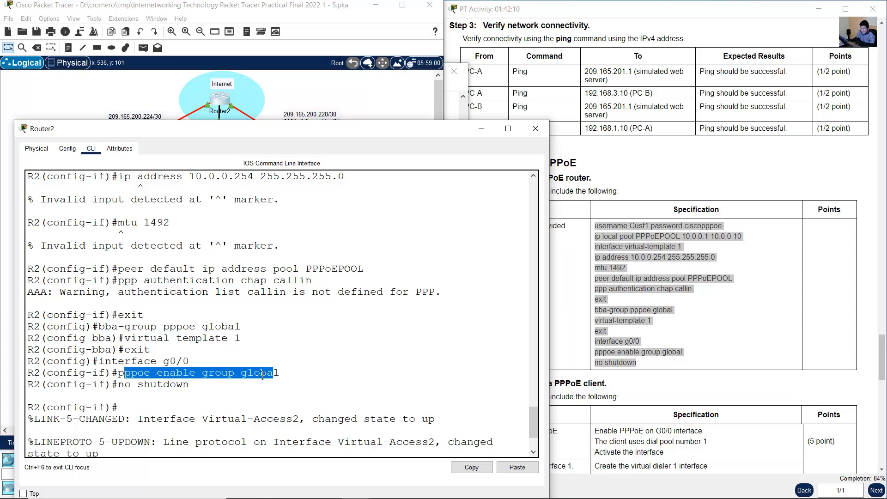
pyautogui.moveTo(124, 388); pyautogui.dragTo(184, 386)
pyautogui.click(202, 395)
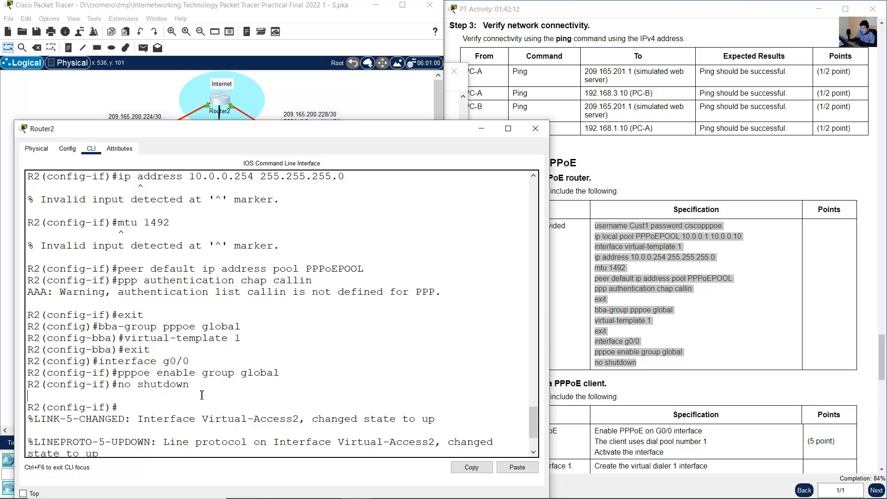
pyautogui.scroll(-3, 222, 401)
# - Enter interface configuration mode for virtual-template 1 on R2
pyautogui.scroll(5, 223, 402)
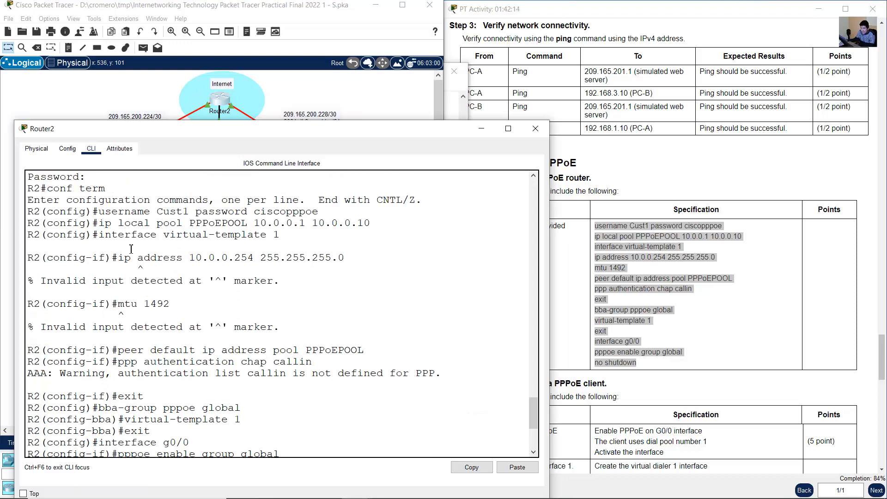
pyautogui.moveTo(100, 235); pyautogui.dragTo(293, 233)
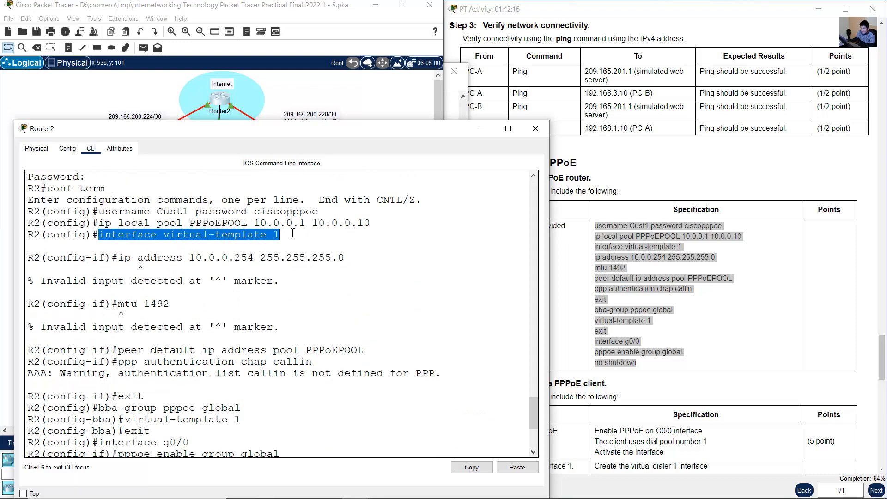
pyautogui.scroll(-5, 322, 382)
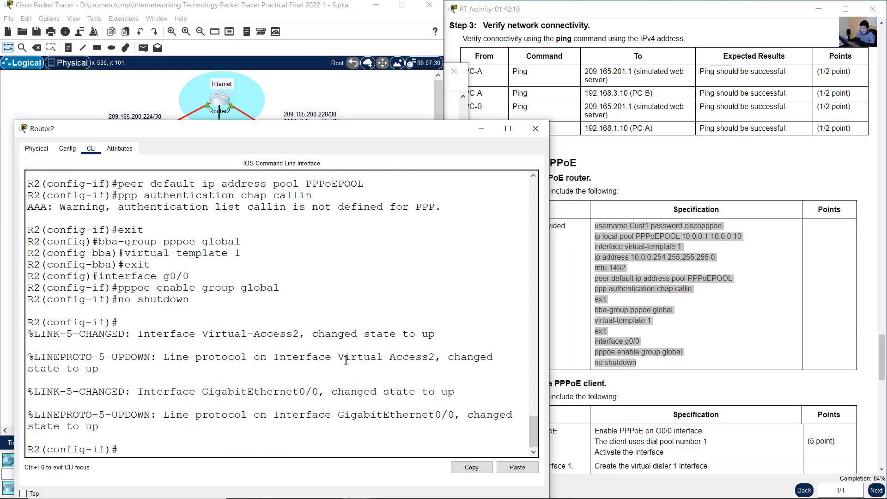
pyautogui.write('nt')
pyautogui.press('BackSpace')
pyautogui.write('erface vi')
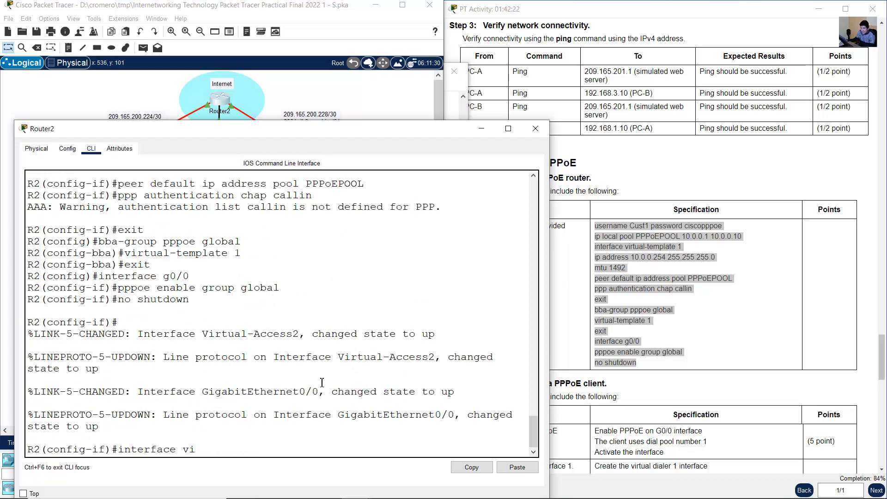
pyautogui.write('rtual')
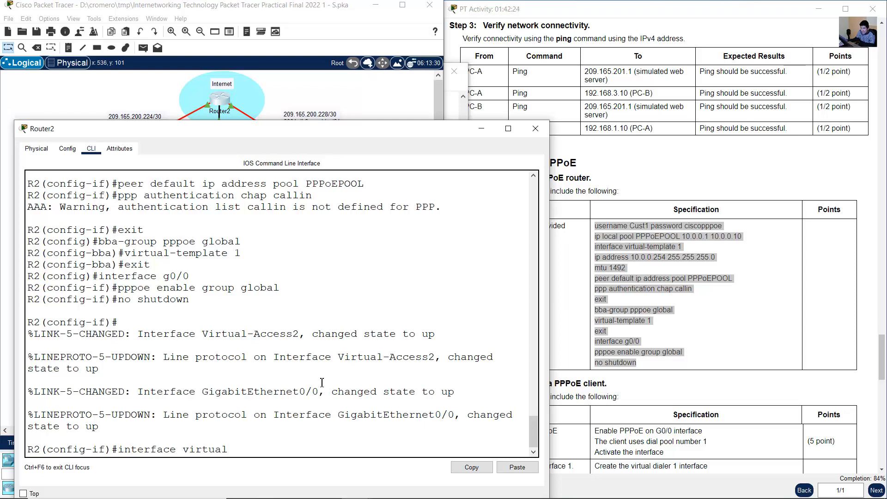
pyautogui.scroll(5, 322, 383)
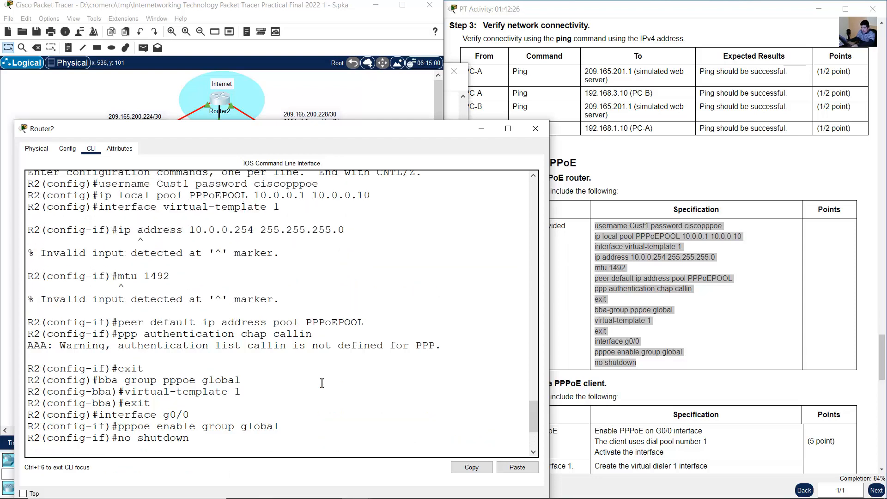
pyautogui.scroll(-5, 322, 383)
pyautogui.write('-tem')
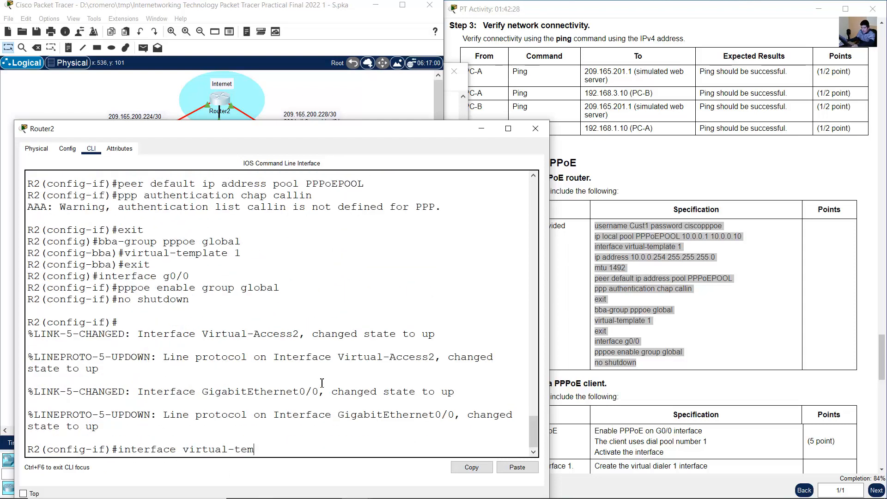
pyautogui.write('plate 1')
pyautogui.press('Return')
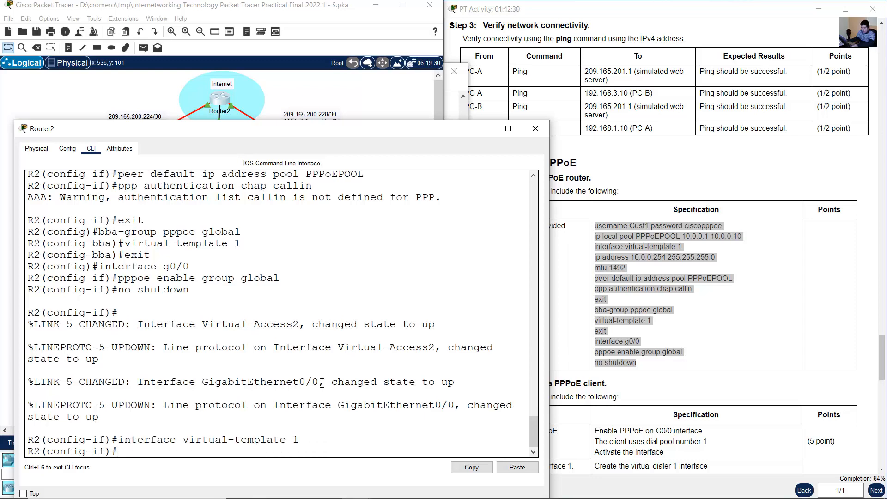
# - List the commands available under virtual-template 1 and check the help for its ip subcommands
pyautogui.write('?')
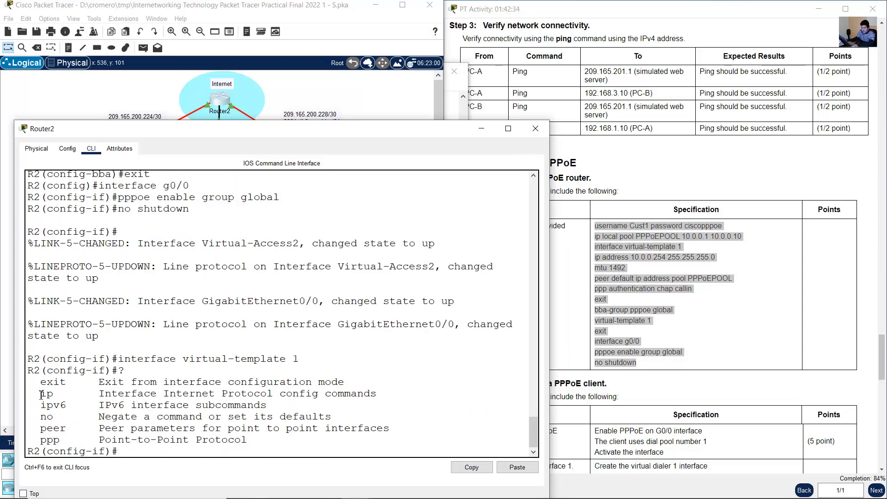
pyautogui.moveTo(41, 395); pyautogui.dragTo(60, 395)
pyautogui.click(222, 395)
pyautogui.write('ip ?')
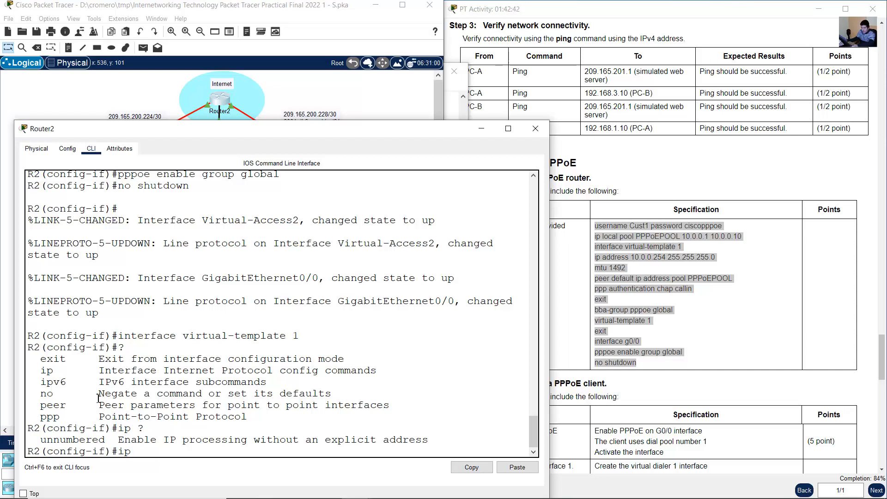
pyautogui.moveTo(44, 369); pyautogui.dragTo(269, 372)
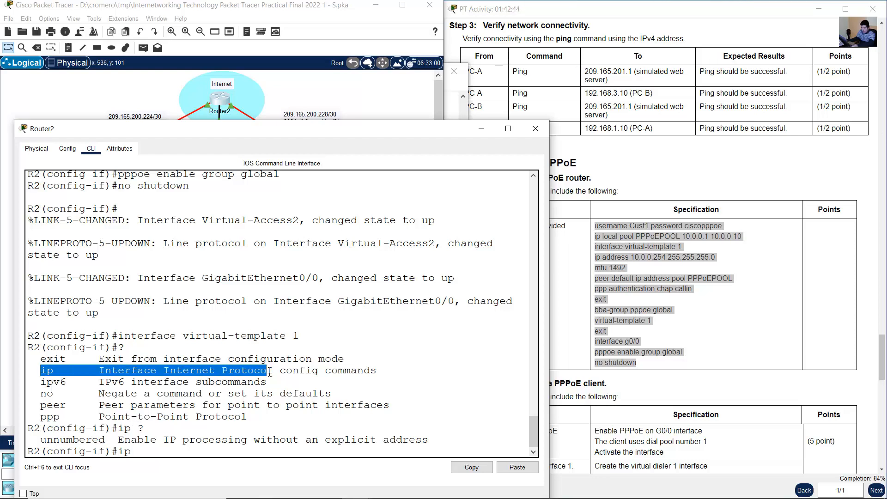
pyautogui.click(73, 375)
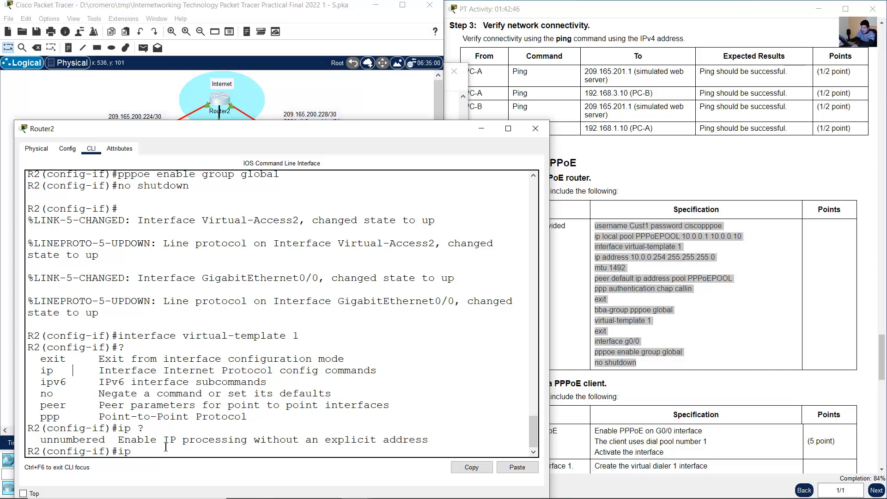
pyautogui.press('BackSpace')
pyautogui.press('BackSpace')
# - Leave virtual-template 1 and assign the specified IP address 10.0.0.254 with mask 255.255.255.0 to R2's interface g0/0
pyautogui.click(645, 279)
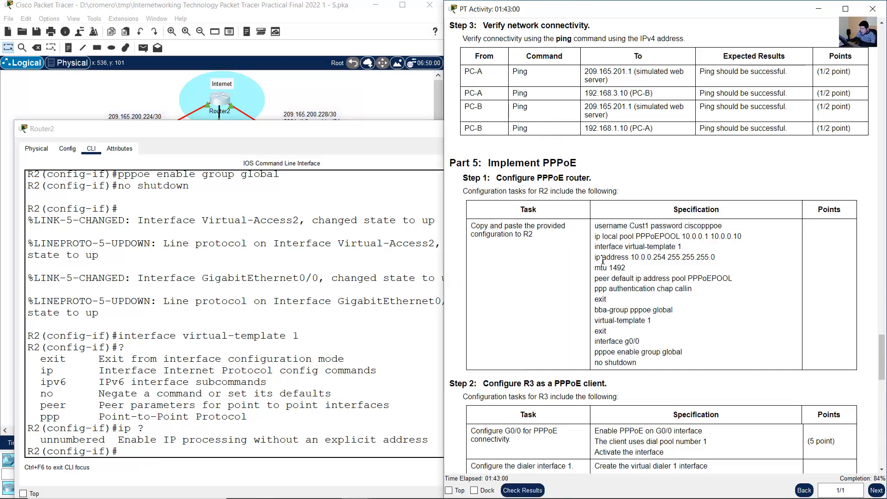
pyautogui.moveTo(596, 257); pyautogui.dragTo(724, 260)
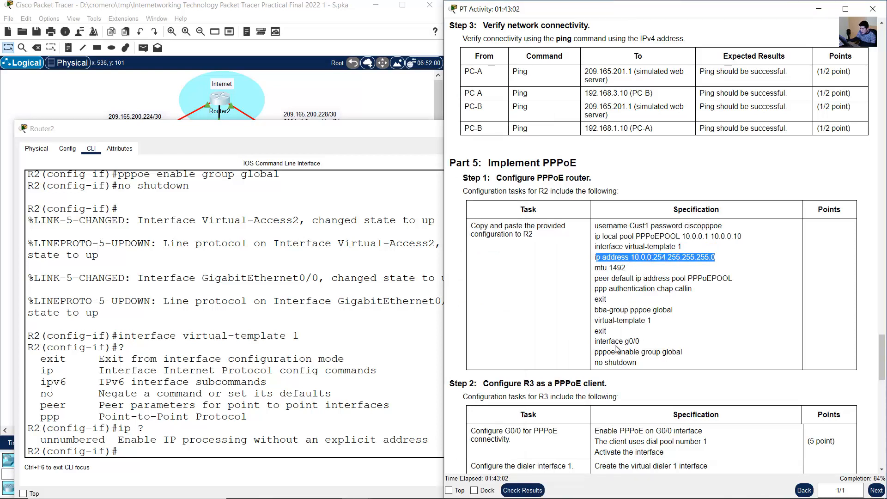
pyautogui.moveTo(601, 342); pyautogui.dragTo(672, 345)
pyautogui.click(277, 333)
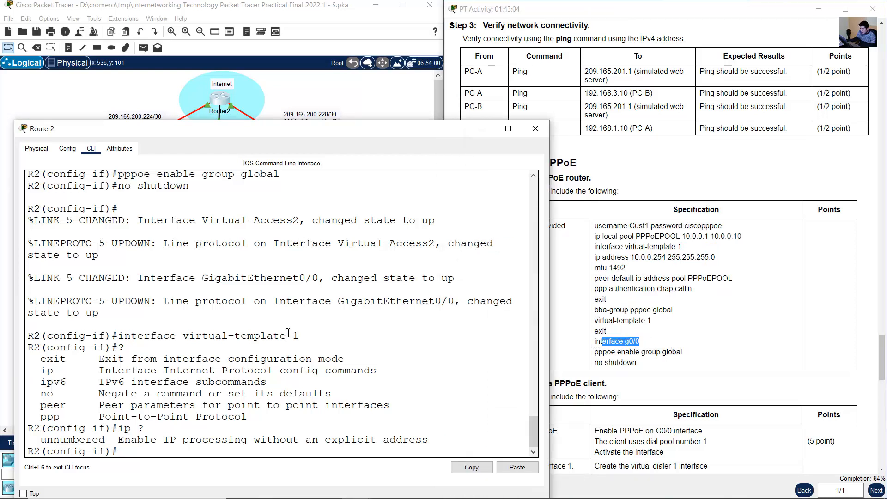
pyautogui.write('exit')
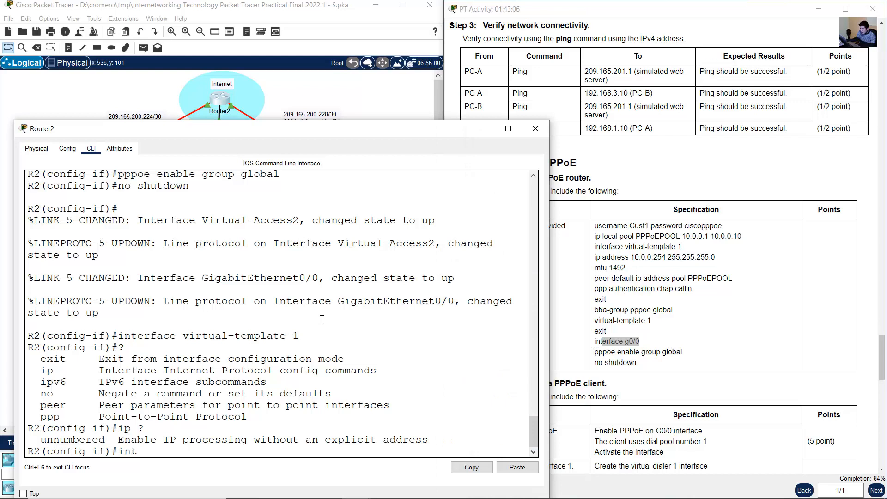
pyautogui.press('Return')
pyautogui.write('int g0/0')
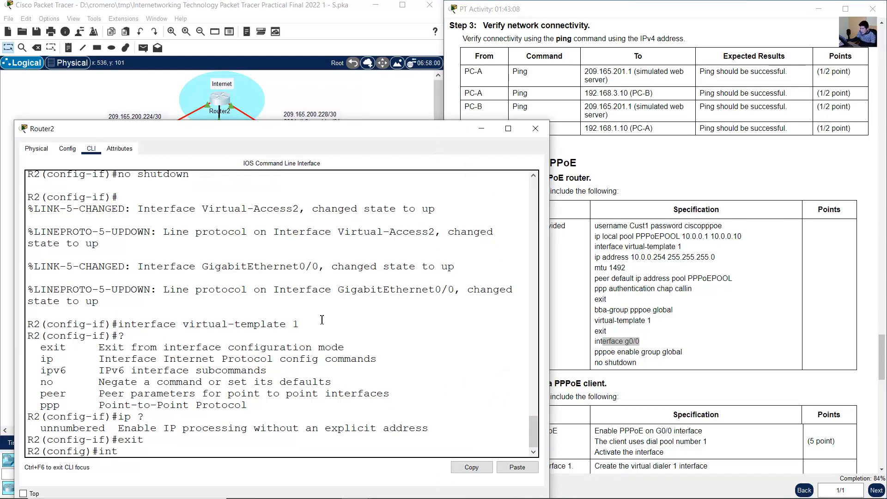
pyautogui.press('Return')
pyautogui.write('ip add')
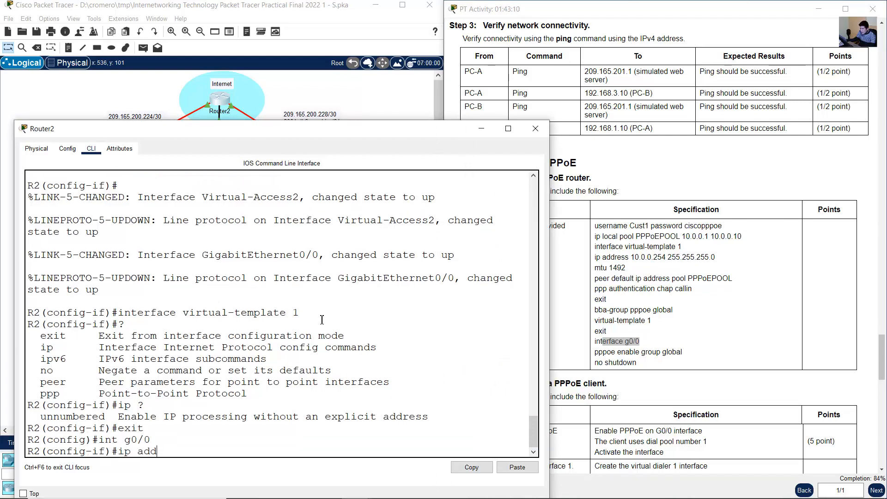
pyautogui.write('ress 10.0.0.254 255.255.255.0')
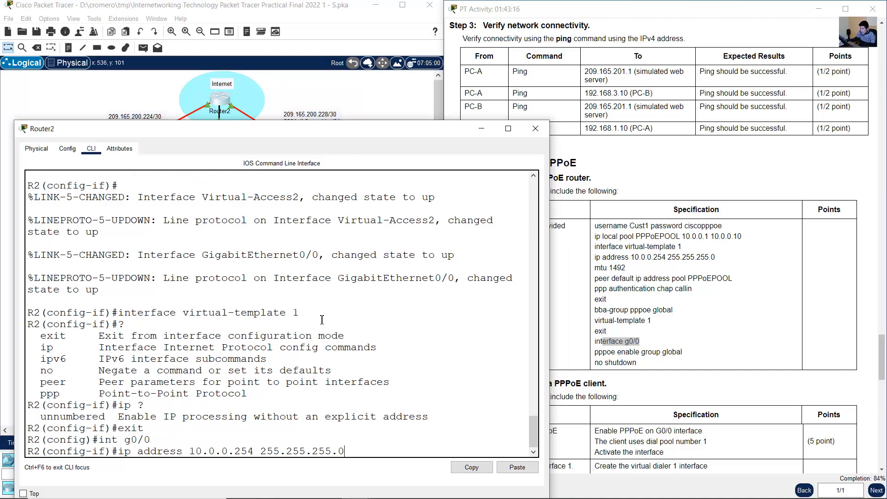
pyautogui.press('Return')
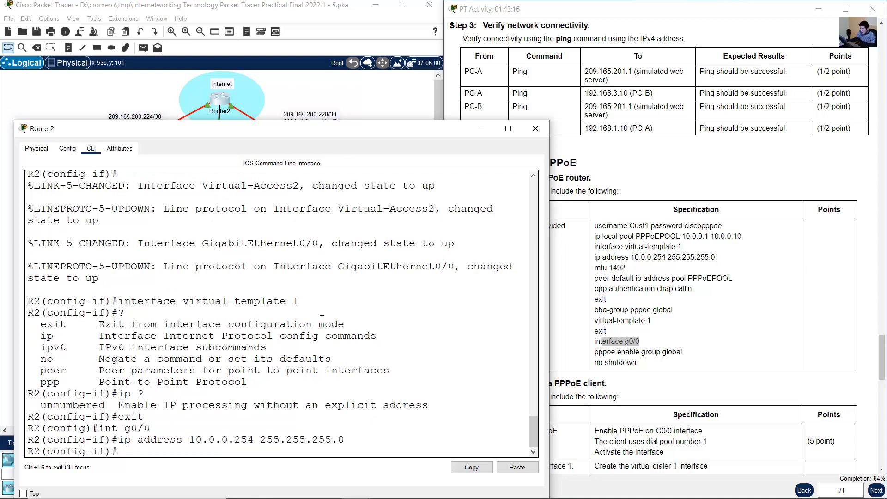
# - Set the MTU of R2's interface g0/0 to 1492 and return to global configuration mode
pyautogui.write('mtu 1492')
pyautogui.press('Return')
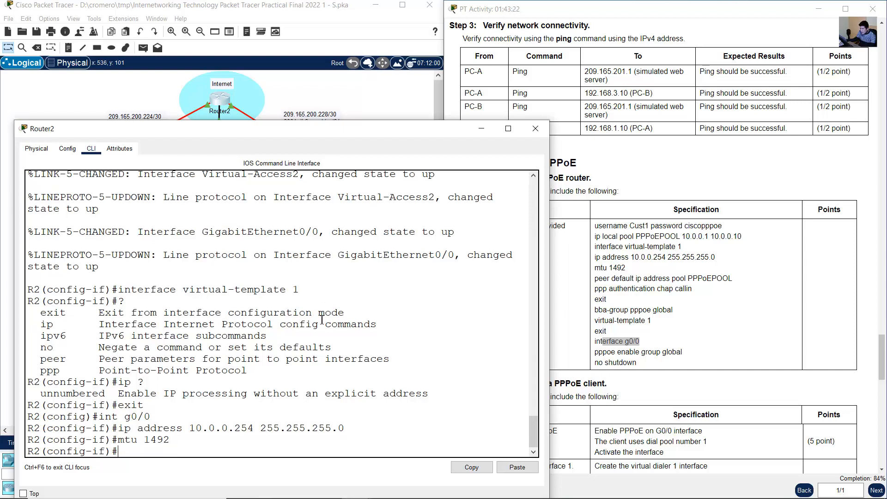
pyautogui.write('exit')
pyautogui.press('Return')
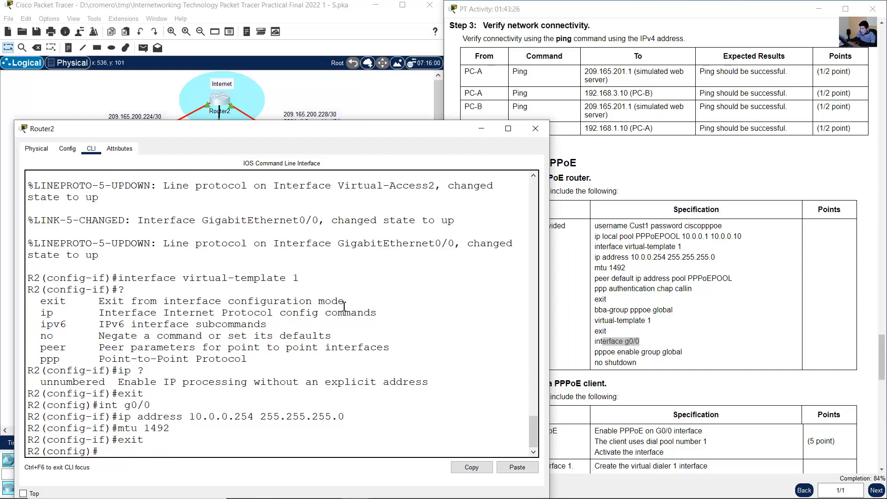
# - Leave configuration mode on R2, display the running configuration and check its username entries
pyautogui.write('end')
pyautogui.press('Return')
pyautogui.write('show run')
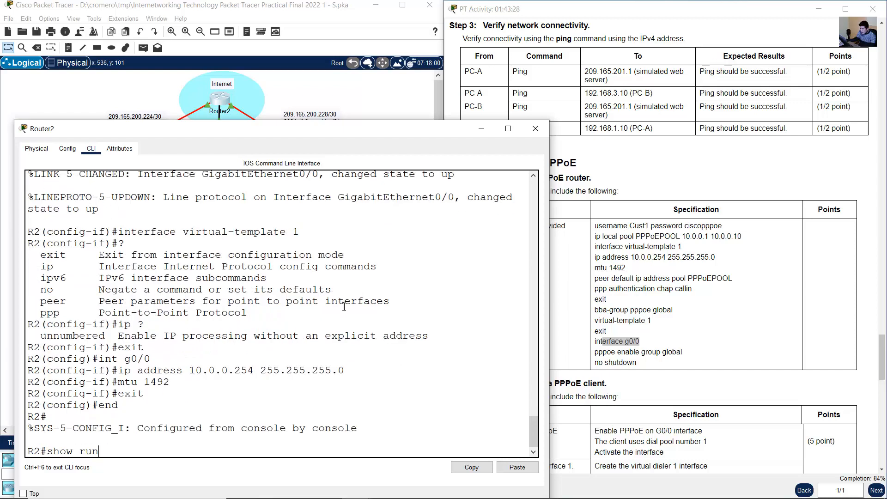
pyautogui.press('Return')
pyautogui.press('space')
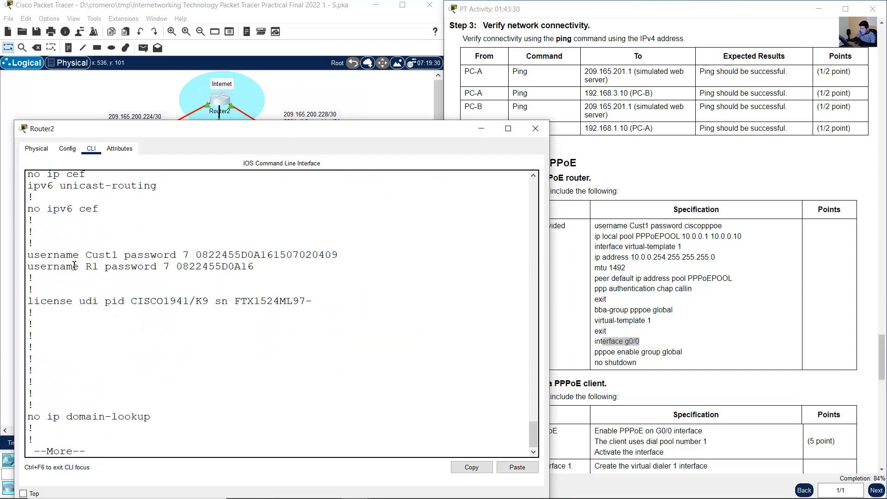
pyautogui.moveTo(67, 254); pyautogui.dragTo(240, 254)
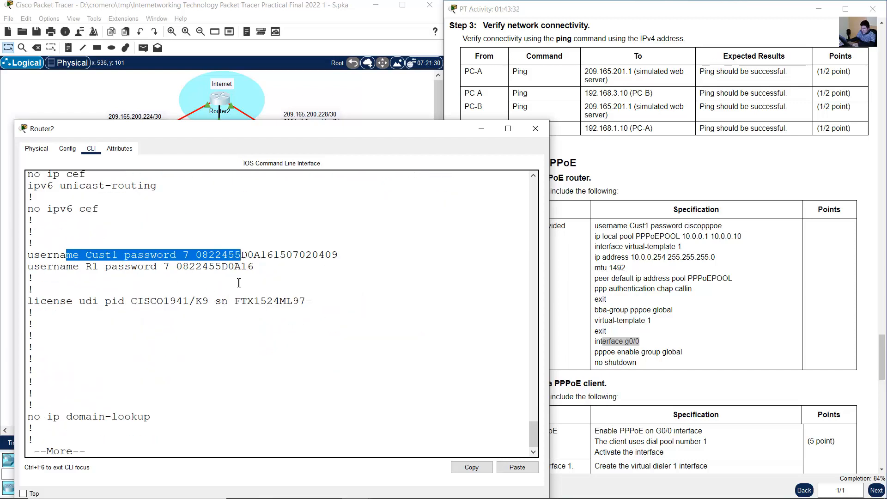
pyautogui.scroll(5, 233, 284)
pyautogui.scroll(2, 233, 284)
# - Examine the bba-group pppoe global and Virtual-Template1 sections of R2's running configuration
pyautogui.press('space')
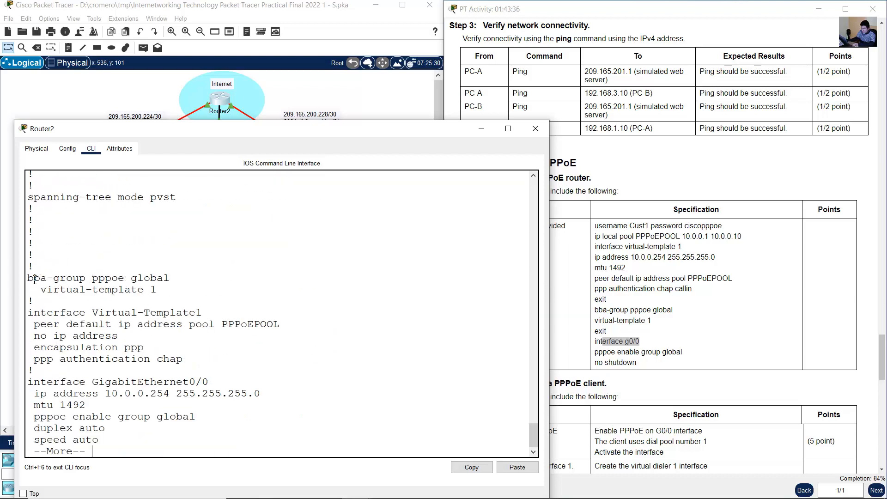
pyautogui.moveTo(34, 279); pyautogui.dragTo(162, 277)
pyautogui.click(147, 291)
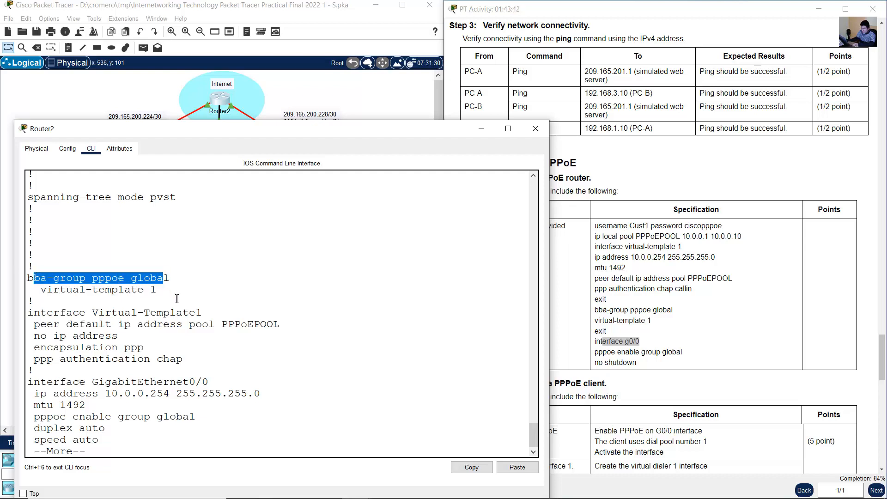
pyautogui.moveTo(79, 314); pyautogui.dragTo(211, 315)
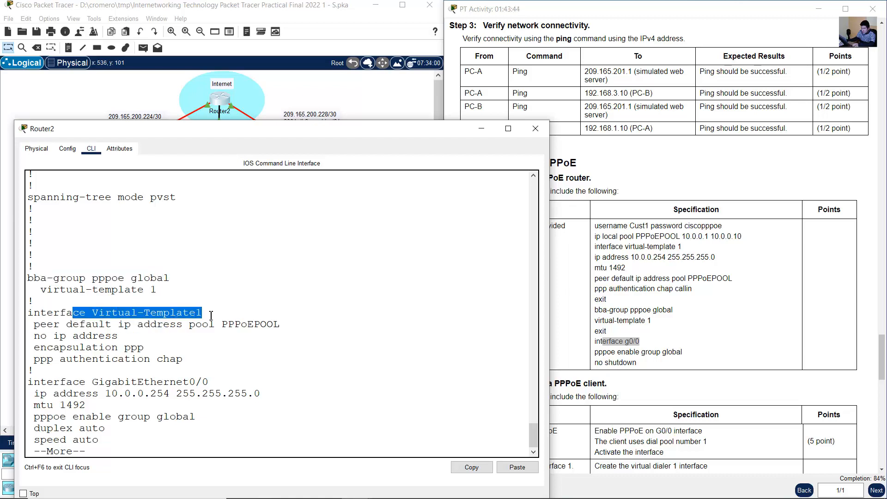
pyautogui.moveTo(54, 324); pyautogui.dragTo(281, 323)
pyautogui.moveTo(73, 347); pyautogui.dragTo(139, 347)
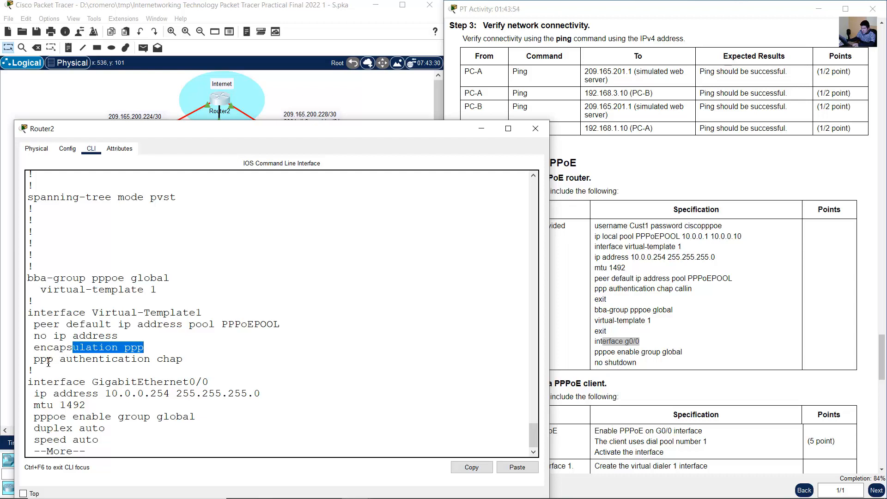
pyautogui.moveTo(46, 359); pyautogui.dragTo(184, 360)
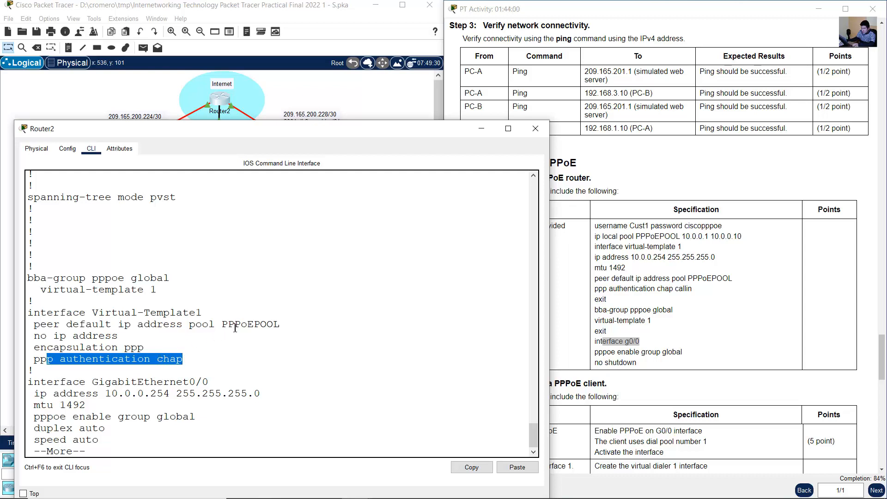
# - Review GigabitEthernet0/0's address, MTU and PPPoE lines in R2's running configuration and compare its PPPoE group with the bba-group
pyautogui.press('space')
pyautogui.moveTo(73, 308); pyautogui.dragTo(94, 319)
pyautogui.scroll(-1, 94, 319)
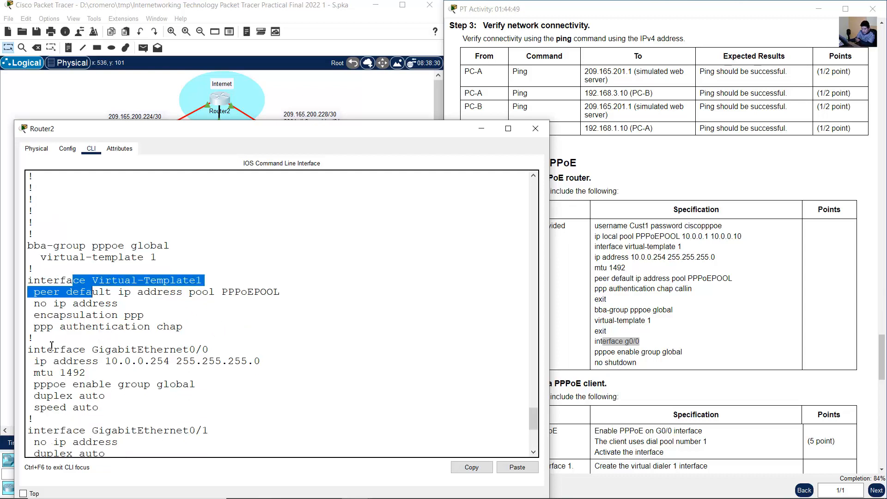
pyautogui.moveTo(36, 350); pyautogui.dragTo(207, 352)
pyautogui.moveTo(63, 362); pyautogui.dragTo(113, 361)
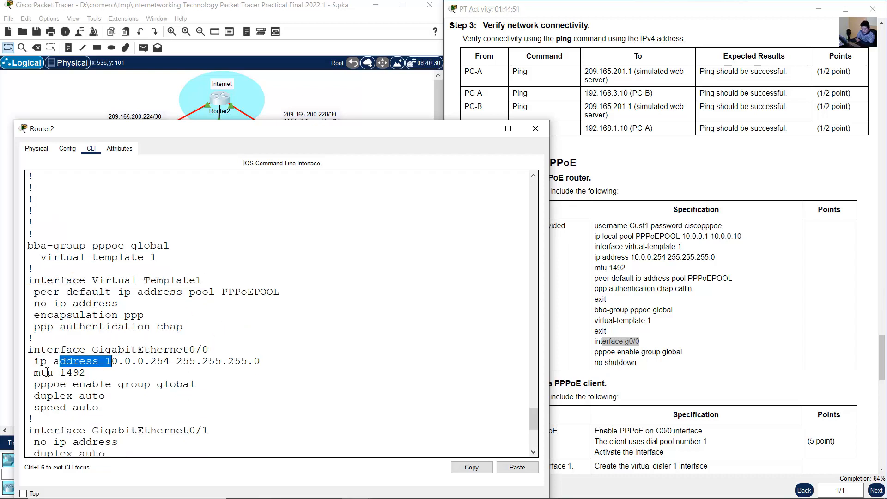
pyautogui.moveTo(42, 372); pyautogui.dragTo(97, 372)
pyautogui.moveTo(40, 384); pyautogui.dragTo(211, 387)
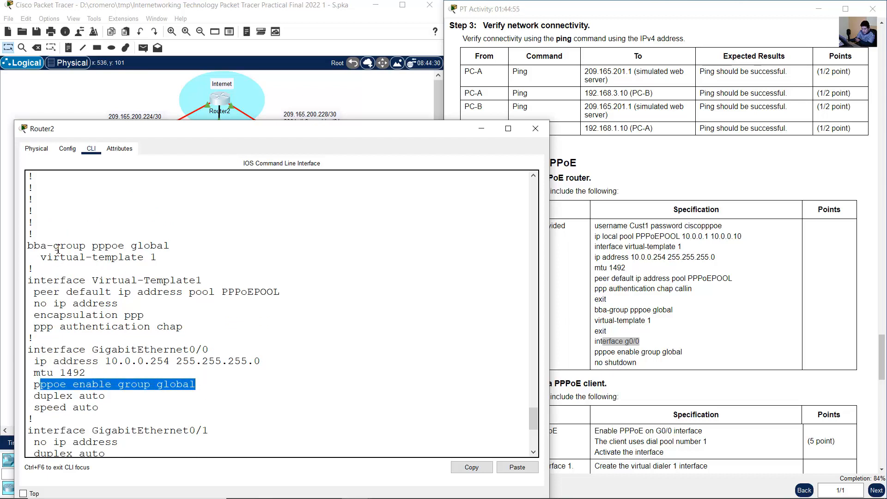
pyautogui.moveTo(47, 245); pyautogui.dragTo(137, 246)
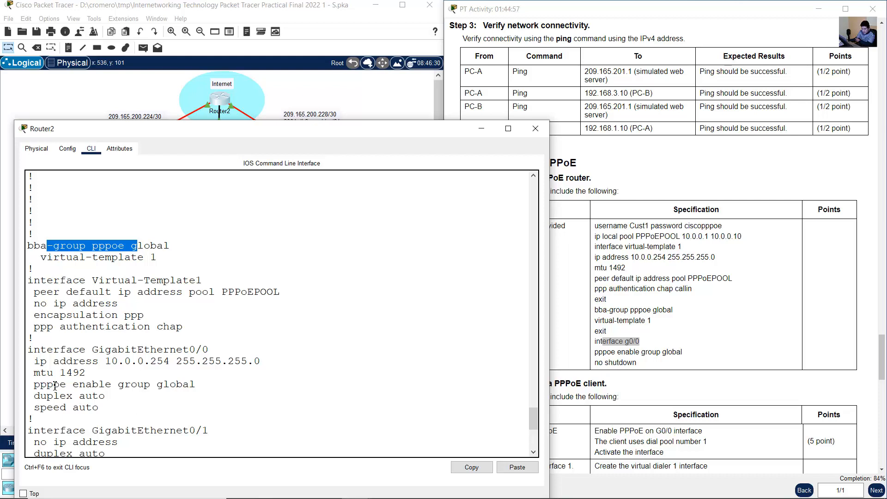
pyautogui.moveTo(59, 386); pyautogui.dragTo(93, 406)
pyautogui.click(151, 387)
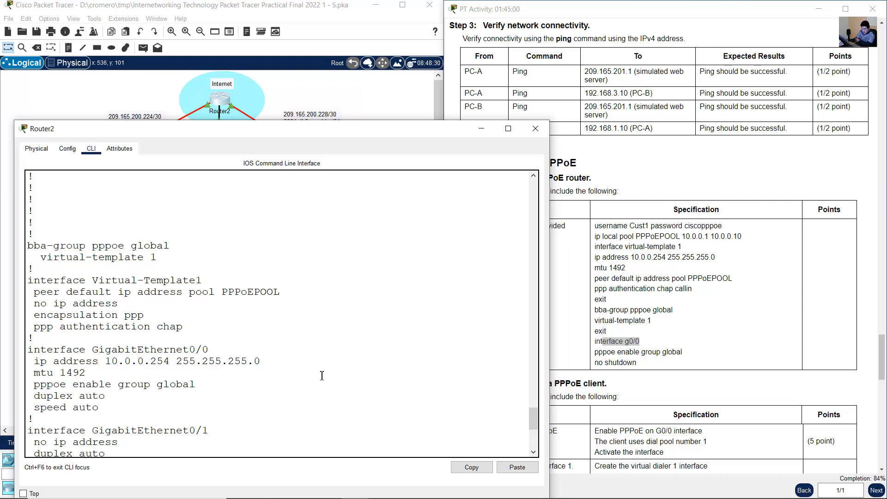
# - Page through the rest of R2's running configuration and check the PPPoEPOOL local address pool line
pyautogui.scroll(-10, 222, 389)
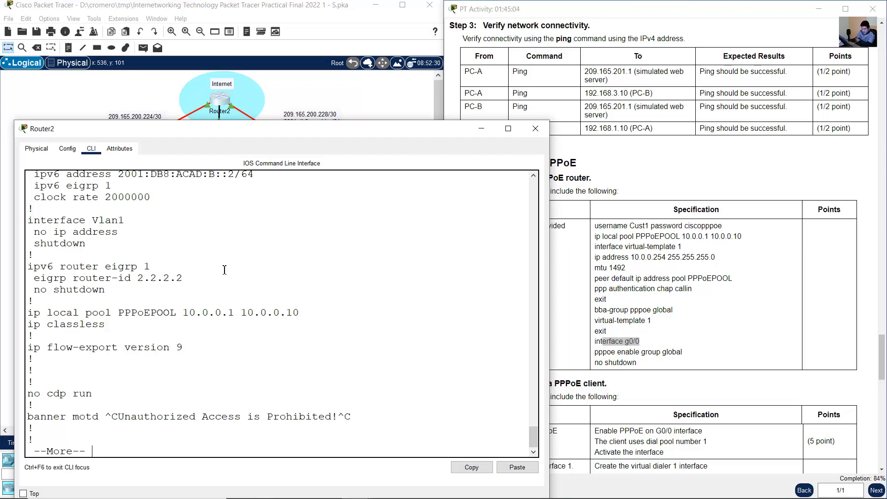
pyautogui.press('space')
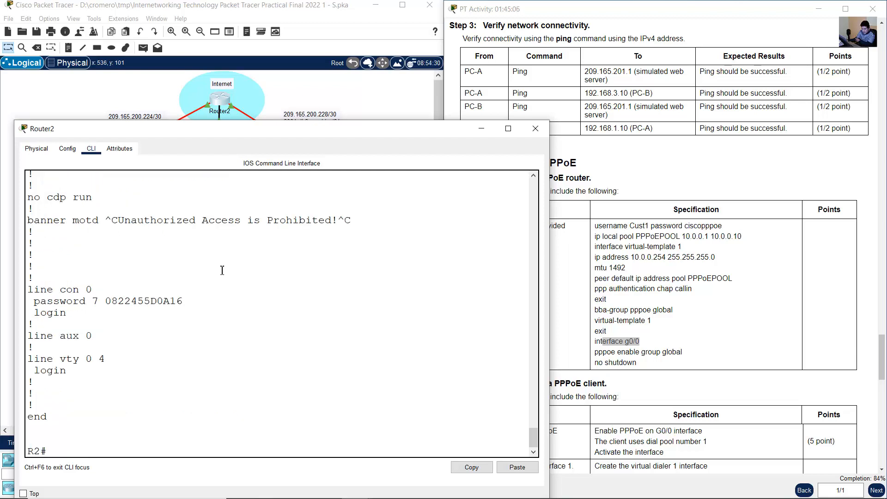
pyautogui.scroll(3, 222, 270)
pyautogui.scroll(2, 223, 271)
pyautogui.scroll(-4, 222, 271)
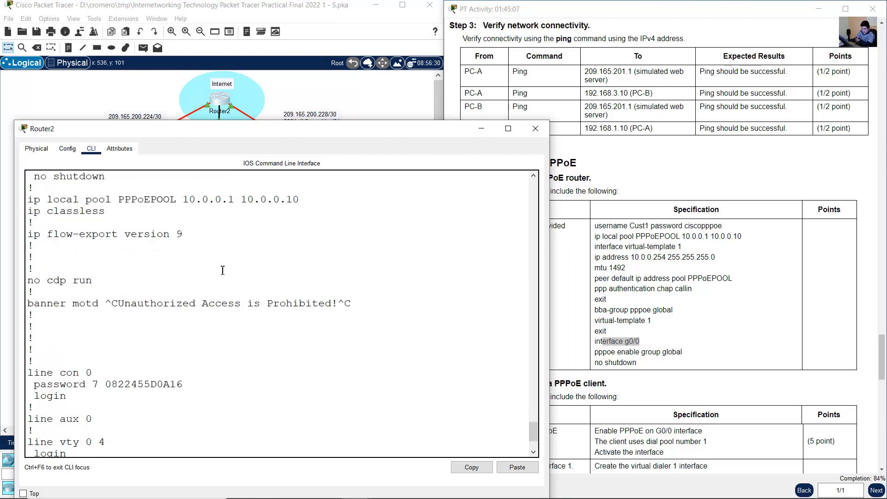
pyautogui.scroll(4, 223, 271)
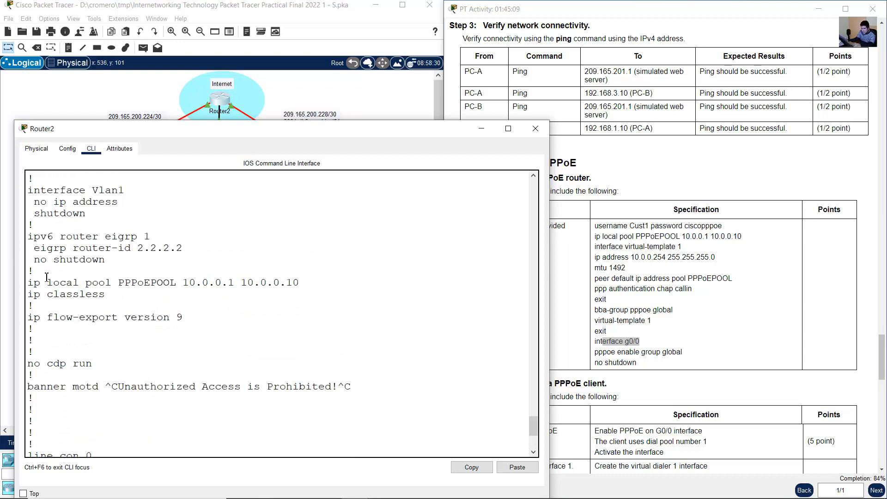
pyautogui.moveTo(34, 282); pyautogui.dragTo(309, 287)
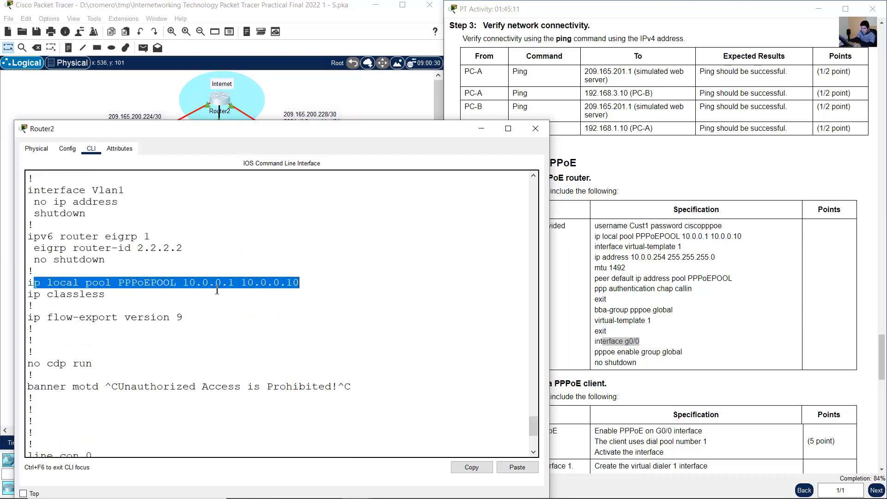
pyautogui.scroll(-5, 226, 307)
# - Read the Step 2 instructions for configuring R3 as a PPPoE client
pyautogui.click(784, 297)
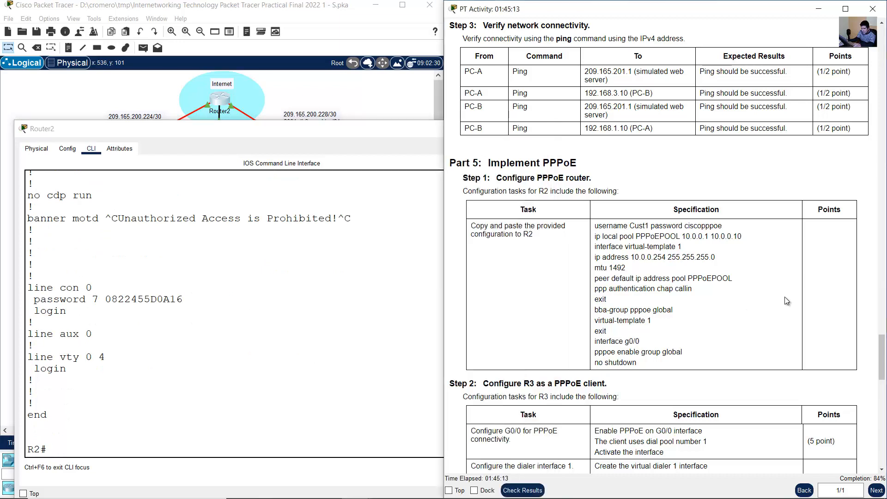
pyautogui.scroll(-5, 753, 303)
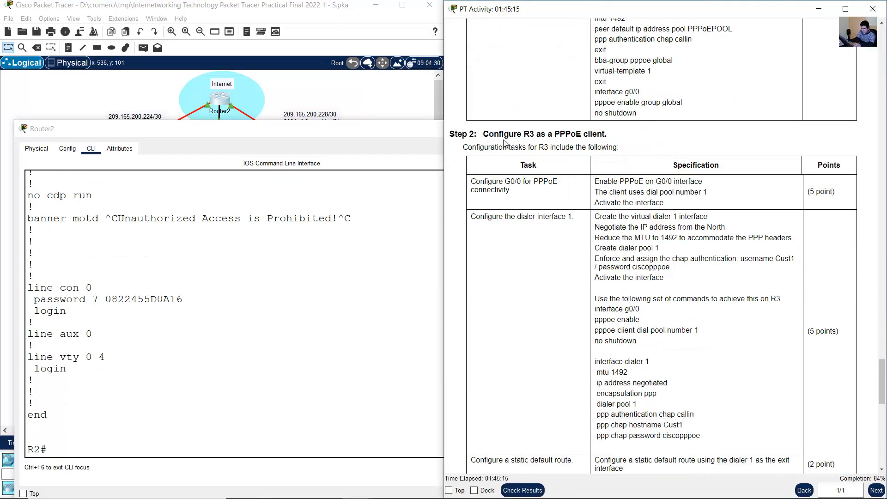
pyautogui.moveTo(488, 133); pyautogui.dragTo(607, 134)
pyautogui.click(550, 136)
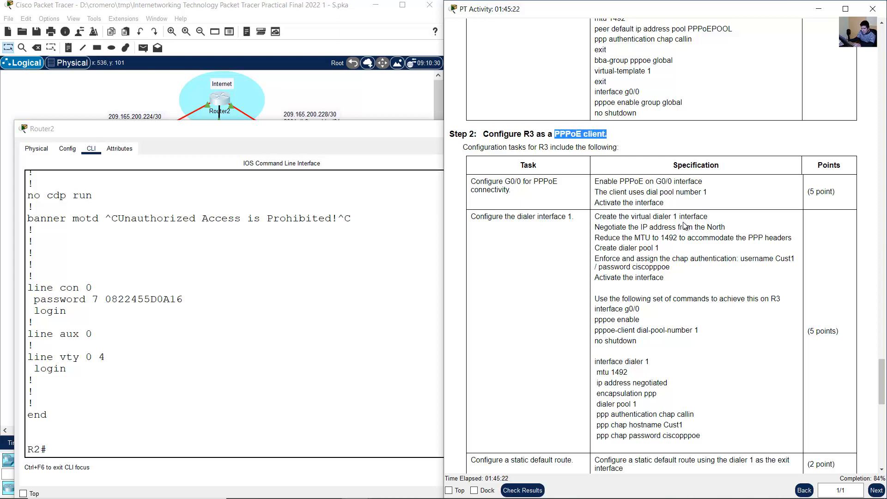
pyautogui.scroll(-1, 686, 226)
# - Open R3's command line, read the G0/0 PPPoE connectivity task and look at R3's links in the topology
pyautogui.click(375, 104)
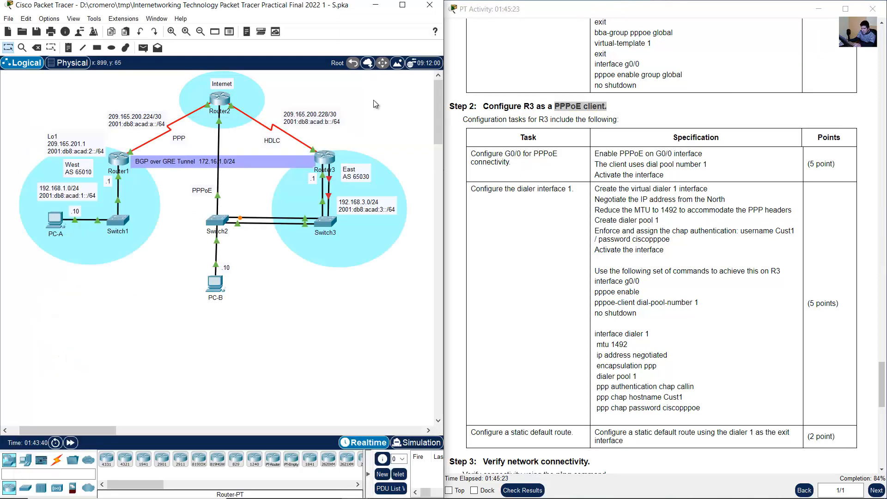
pyautogui.click(325, 158)
pyautogui.click(567, 258)
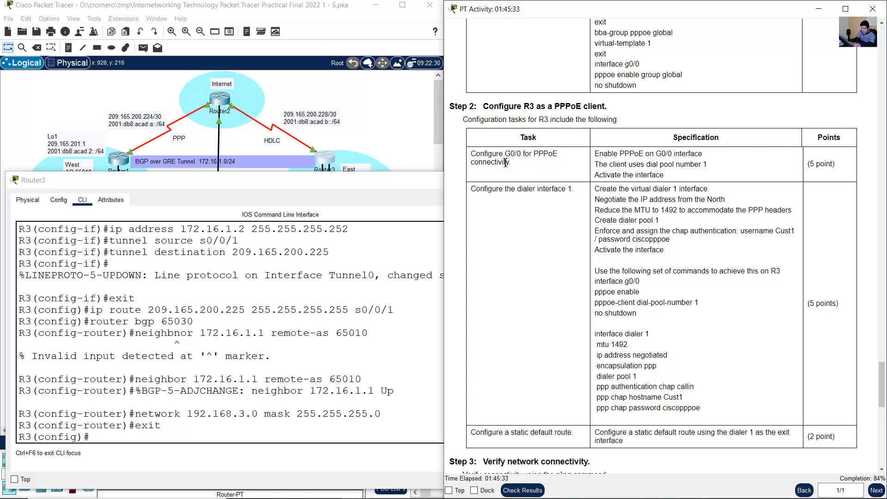
pyautogui.moveTo(484, 155); pyautogui.dragTo(568, 155)
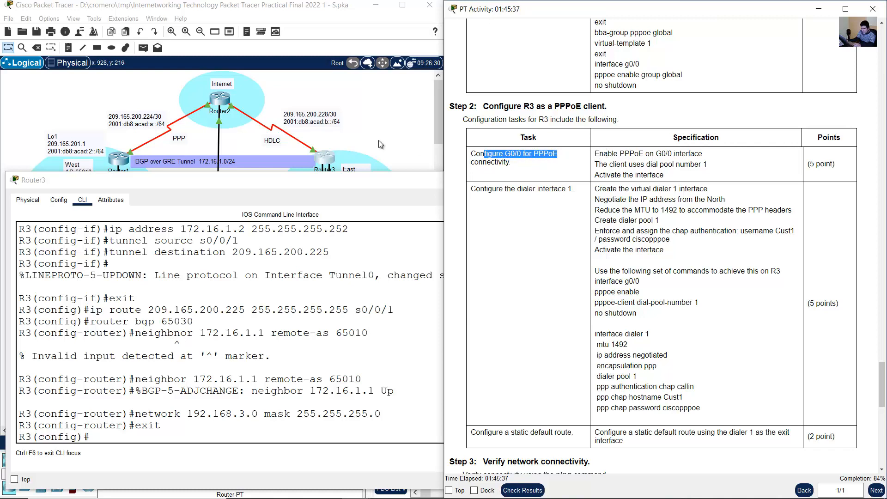
pyautogui.click(362, 137)
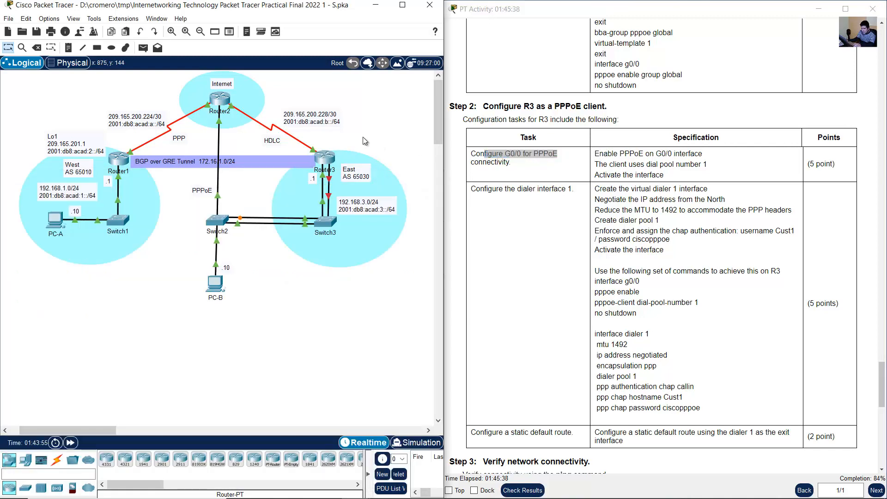
# - Enter interface g0/0 on R3 and enable PPPoE on it
pyautogui.click(329, 165)
pyautogui.write('int g0/0')
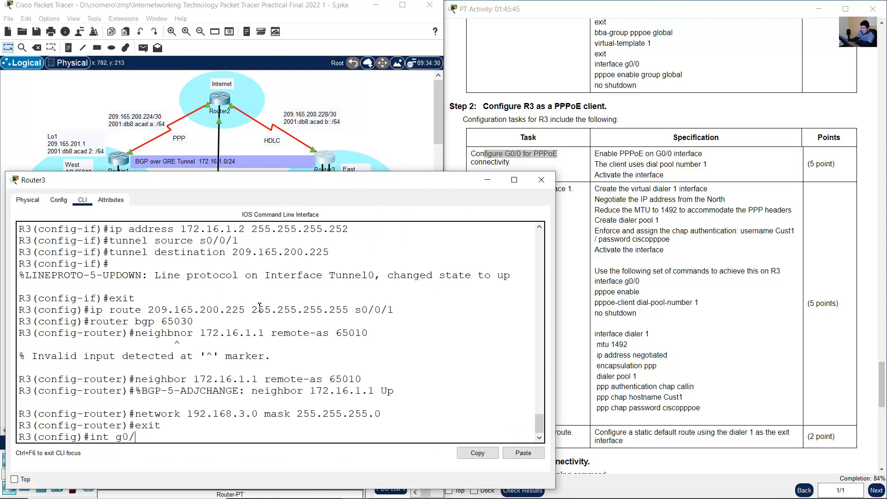
pyautogui.press('Return')
pyautogui.click(608, 159)
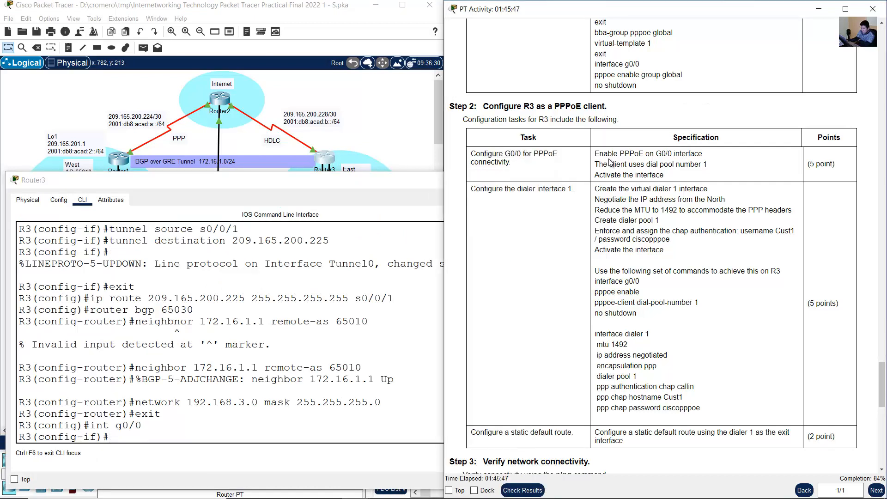
pyautogui.moveTo(603, 153); pyautogui.dragTo(710, 160)
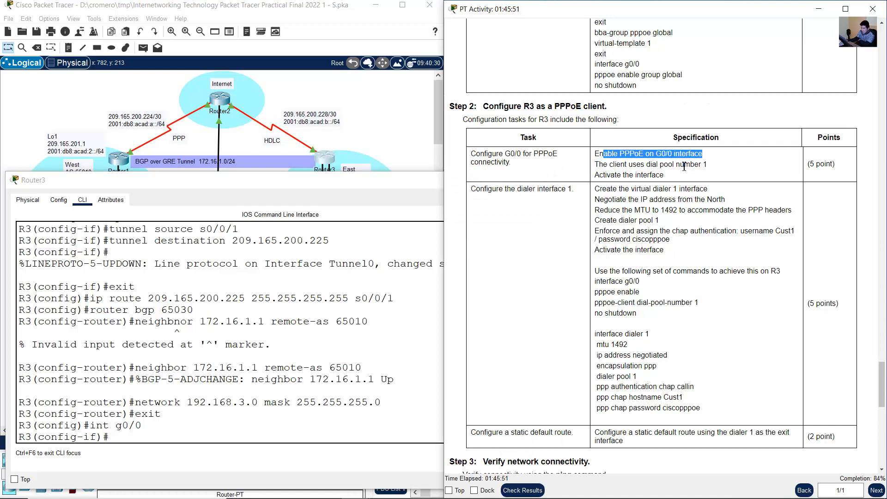
pyautogui.click(314, 296)
pyautogui.write('p')
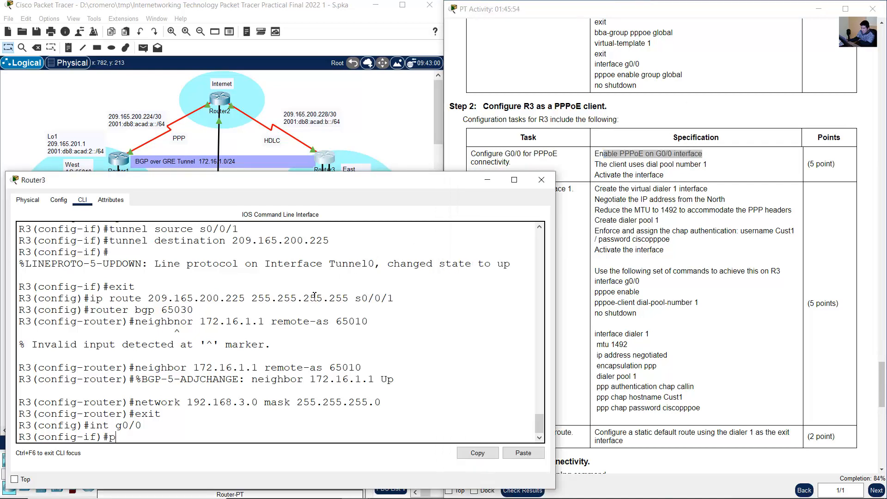
pyautogui.write('ppoe enable')
pyautogui.press('Return')
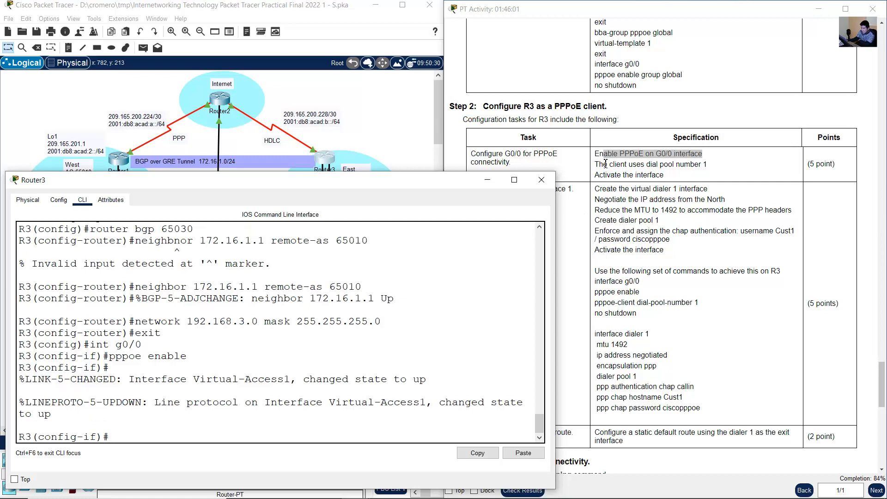
pyautogui.moveTo(193, 379); pyautogui.dragTo(297, 378)
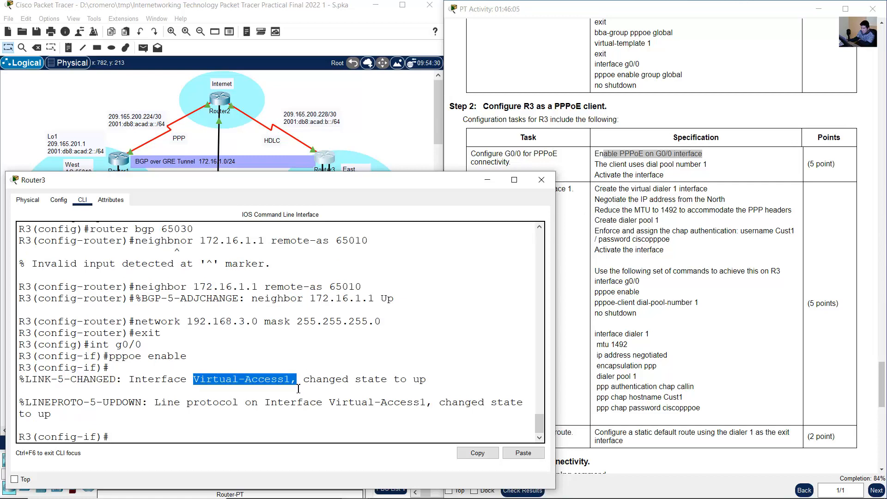
# - Make R3's G0/0 interface a PPPoE client that uses dial pool number 1
pyautogui.click(620, 177)
pyautogui.moveTo(603, 163); pyautogui.dragTo(713, 165)
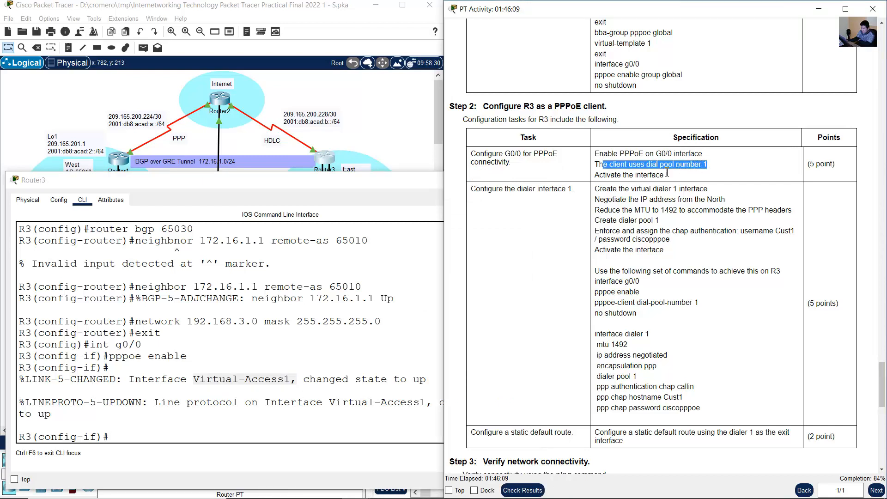
pyautogui.click(243, 325)
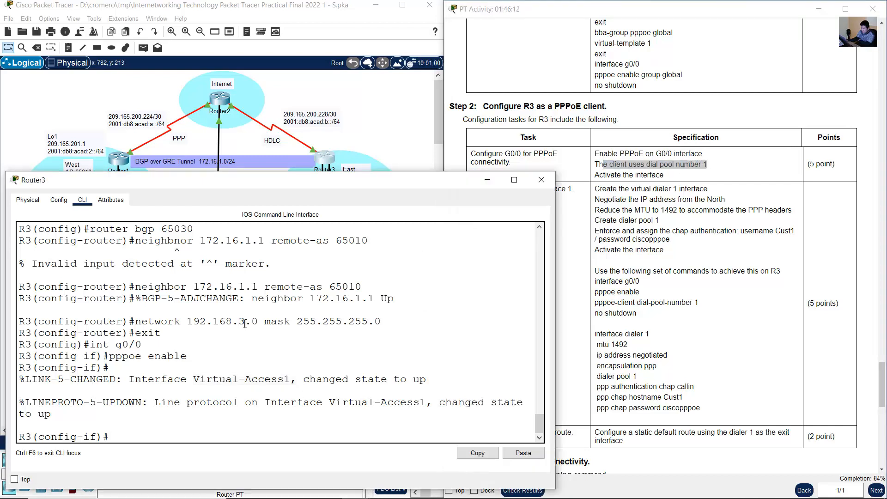
pyautogui.write('pppoe enabl')
pyautogui.press('BackSpace')
pyautogui.press('BackSpace')
pyautogui.write('-clin')
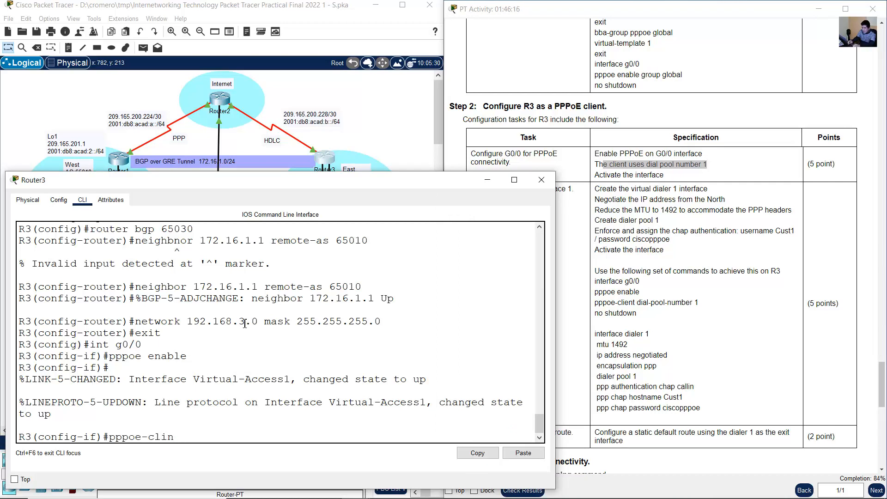
pyautogui.press('BackSpace')
pyautogui.write('ent dial-pool-number')
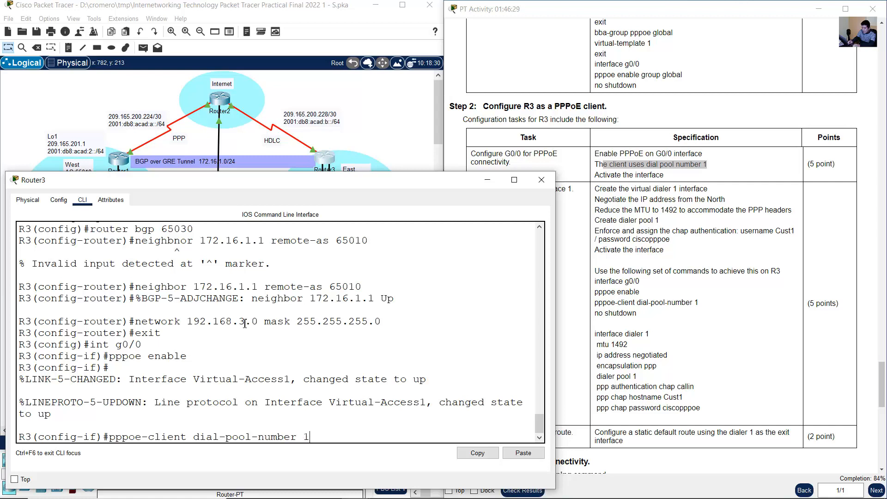
pyautogui.write('1')
pyautogui.press('Return')
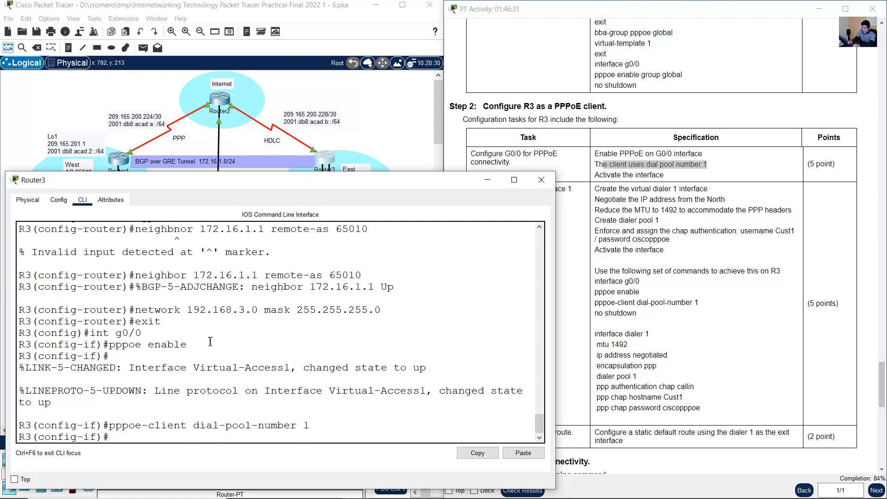
# - Activate R3's G0/0 interface and return to global configuration mode
pyautogui.moveTo(664, 174); pyautogui.dragTo(614, 175)
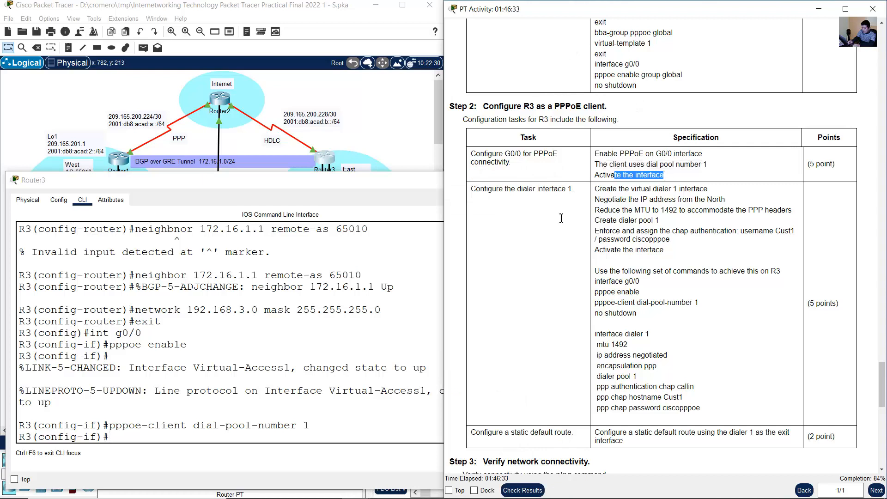
pyautogui.click(298, 325)
pyautogui.write('no shutdown')
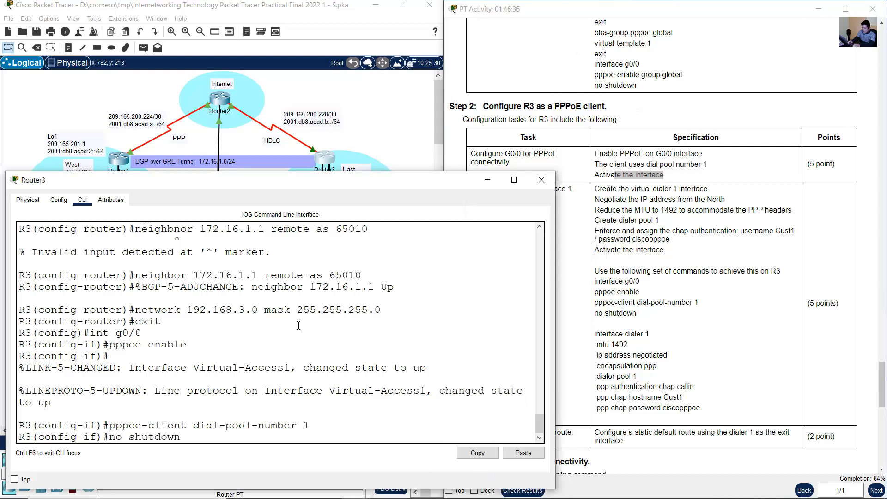
pyautogui.press('Return')
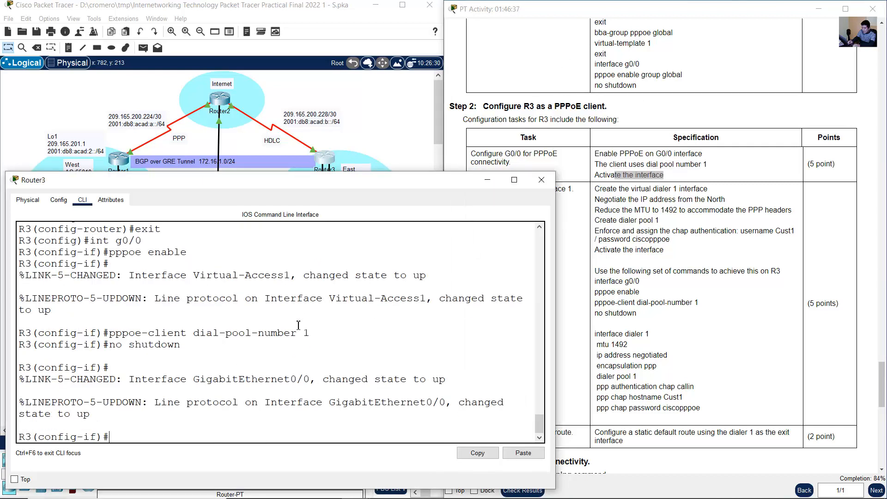
pyautogui.write('exit')
pyautogui.press('Return')
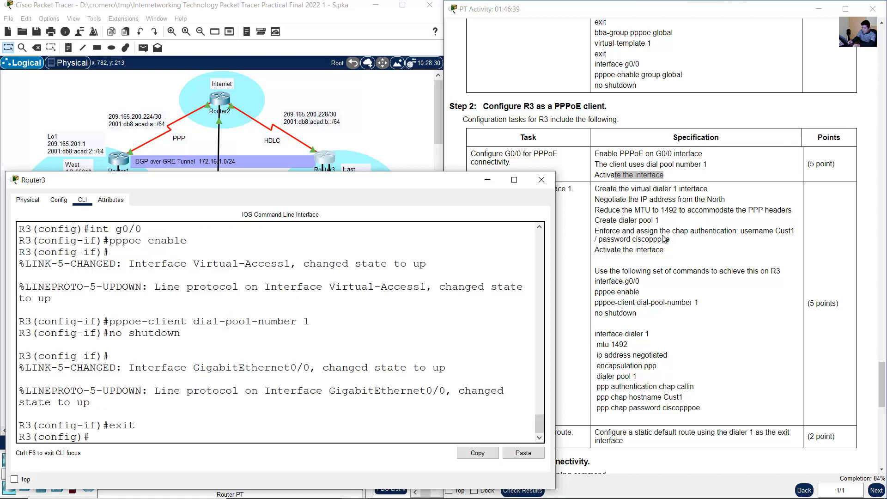
# - Create the virtual dialer 1 interface on R3, as the dialer configuration task specifies
pyautogui.click(553, 211)
pyautogui.moveTo(484, 188); pyautogui.dragTo(707, 189)
pyautogui.click(293, 376)
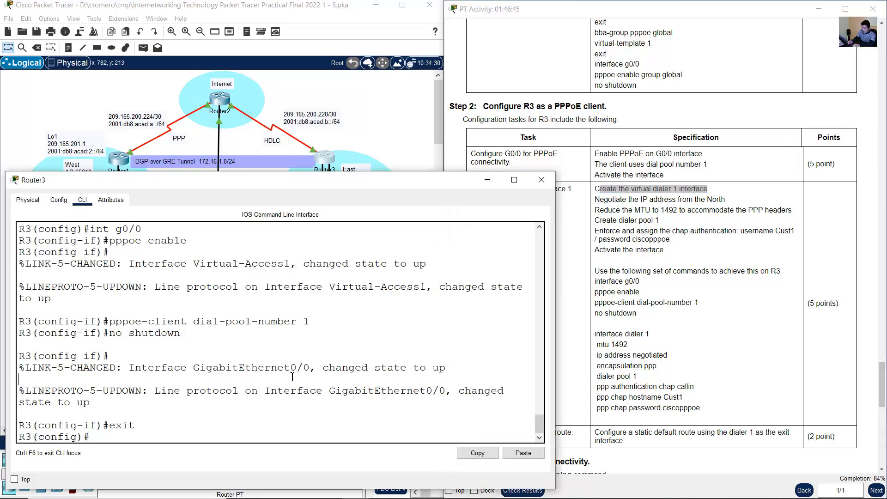
pyautogui.write('interface dialer')
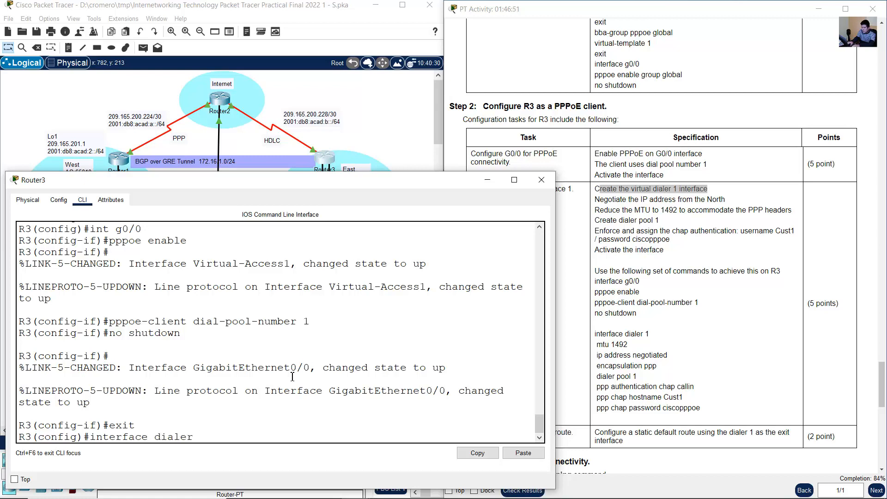
pyautogui.write(' 1')
pyautogui.press('Return')
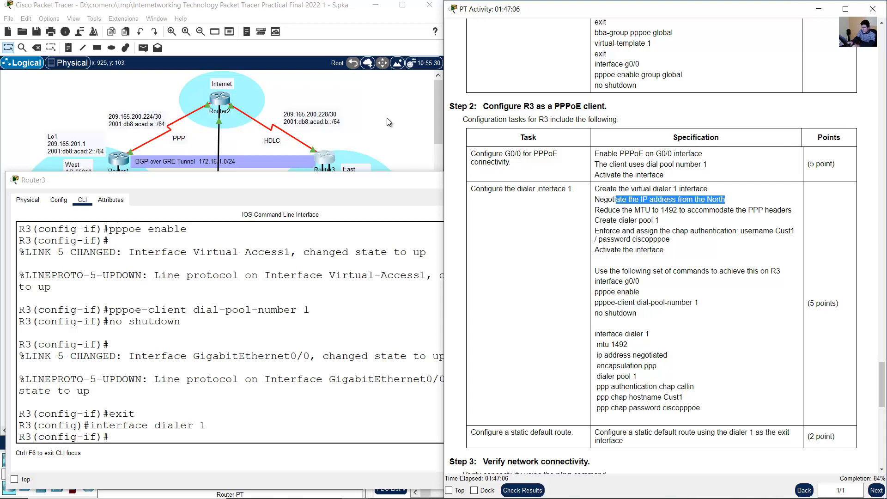
# - Set R3's dialer 1 interface to obtain its IP address by negotiation
pyautogui.click(609, 199)
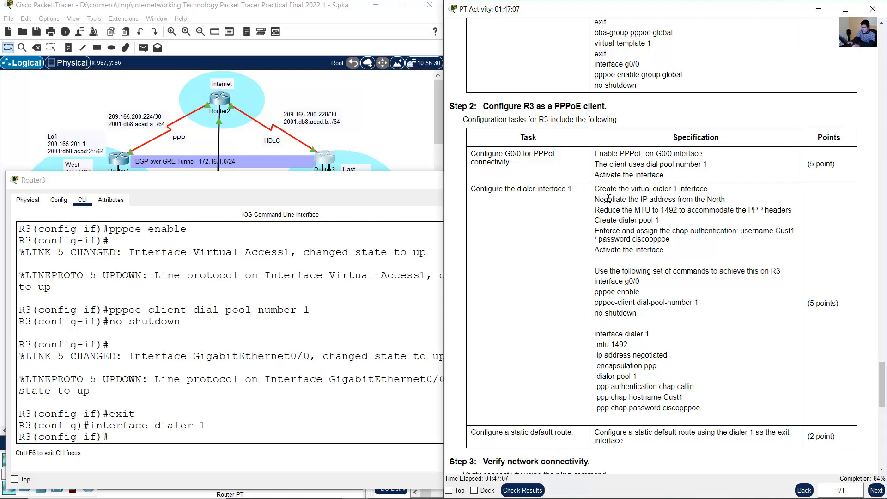
pyautogui.moveTo(661, 199); pyautogui.dragTo(599, 199)
pyautogui.click(187, 419)
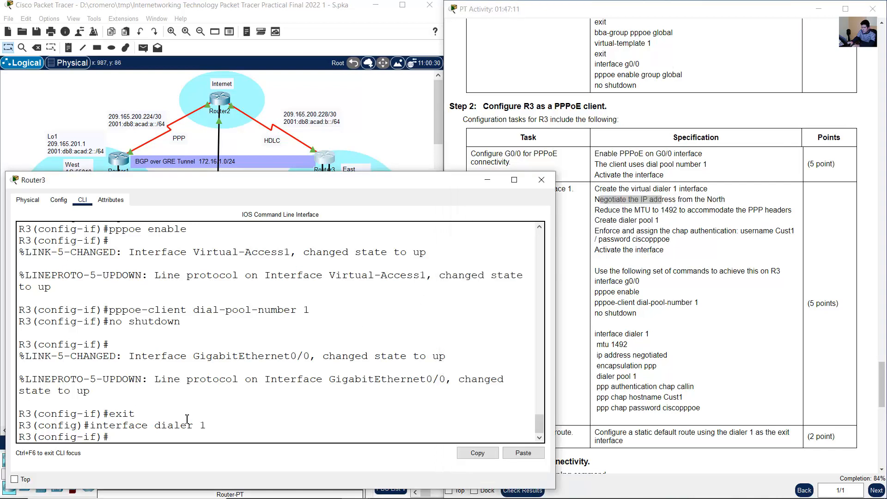
pyautogui.write('ip address negotiate')
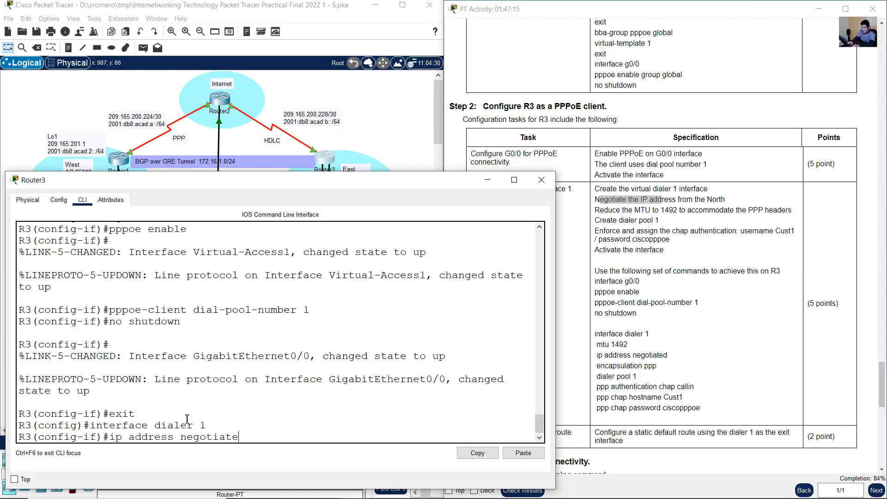
pyautogui.press('Return')
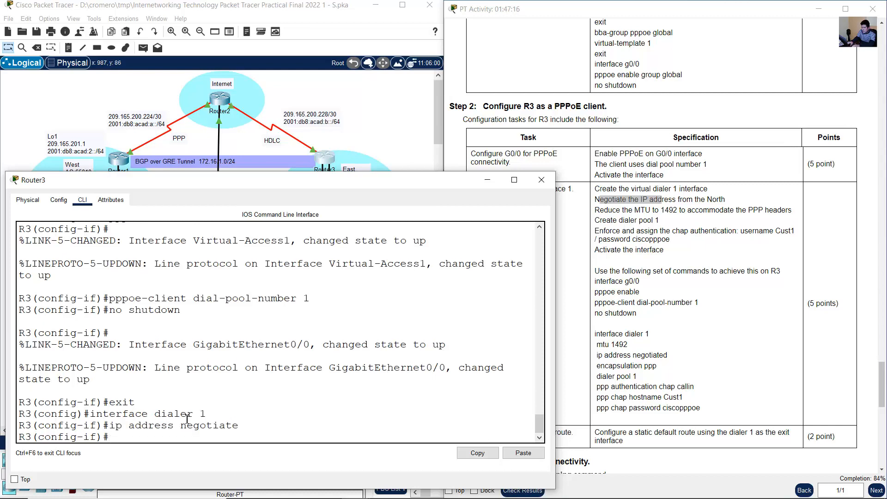
# - Set the MTU of R3's dialer 1 interface to 1492
pyautogui.click(653, 226)
pyautogui.moveTo(612, 210); pyautogui.dragTo(676, 210)
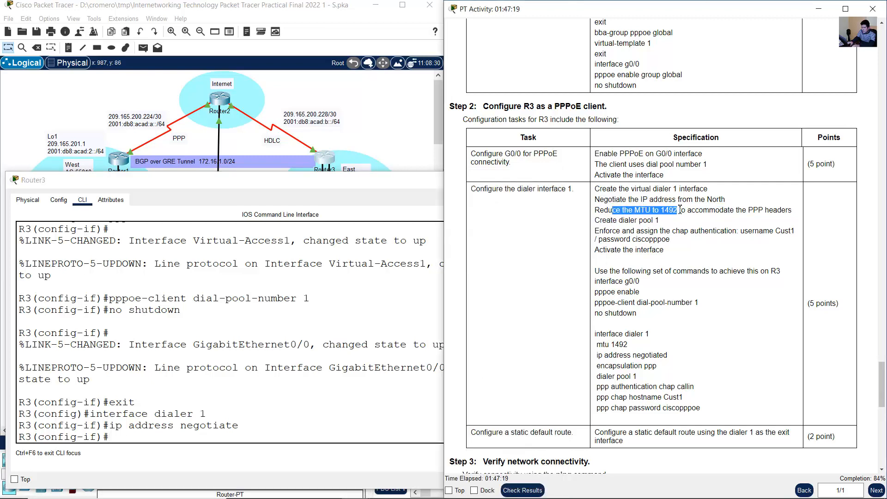
pyautogui.click(273, 350)
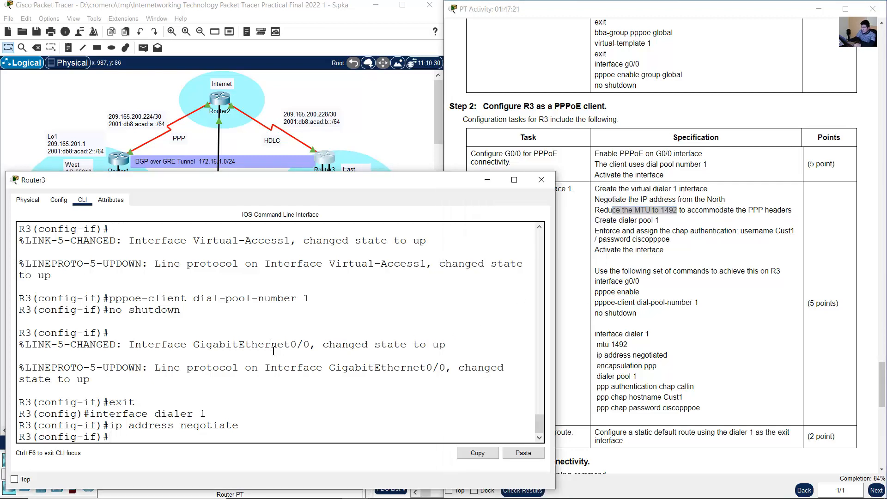
pyautogui.write('mtu 1492')
pyautogui.press('Return')
# - Set PPP encapsulation on R3's dialer 1 interface
pyautogui.click(607, 231)
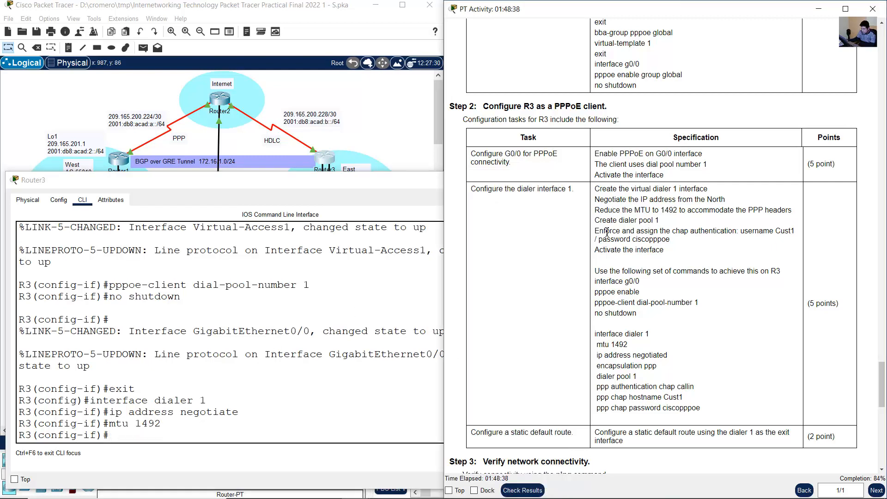
pyautogui.click(299, 392)
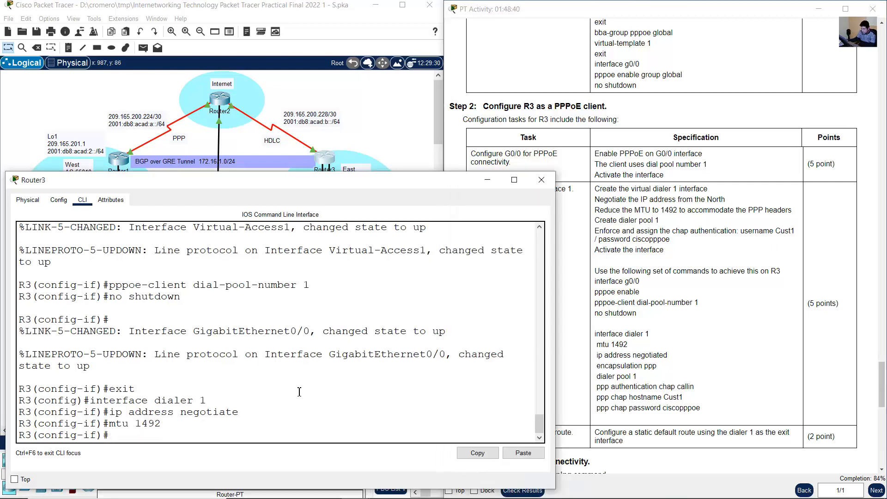
pyautogui.write('encapsulation ppp')
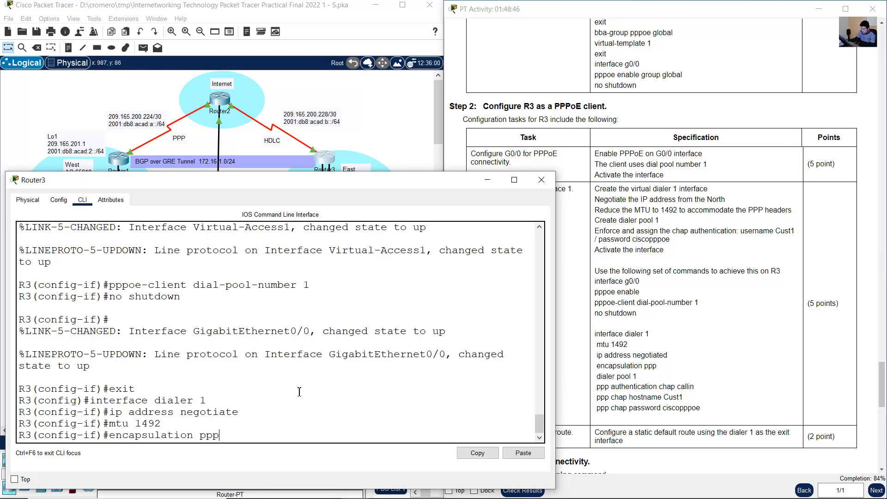
pyautogui.press('Return')
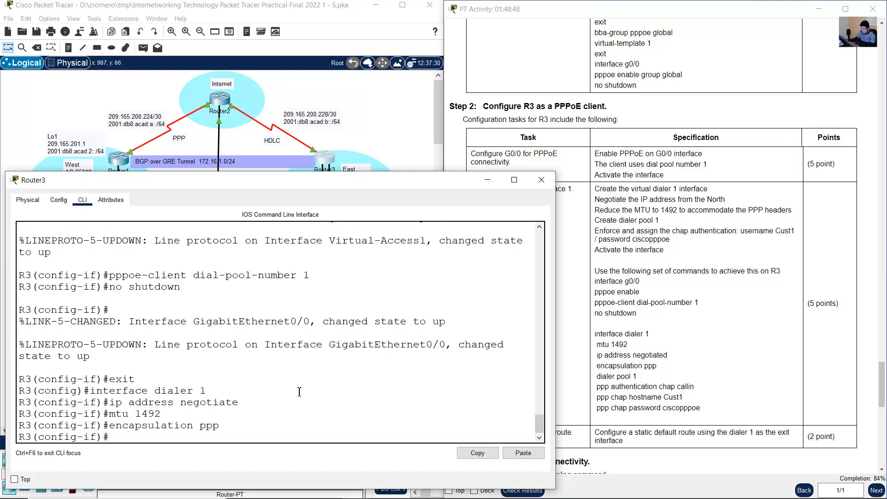
# - Assign dialer pool 1 to R3's dialer 1 interface
pyautogui.click(633, 261)
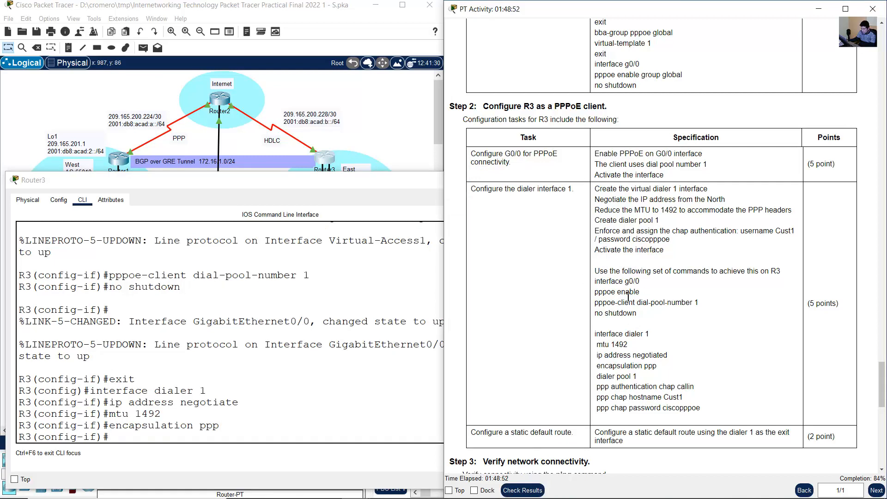
pyautogui.moveTo(595, 220); pyautogui.dragTo(660, 222)
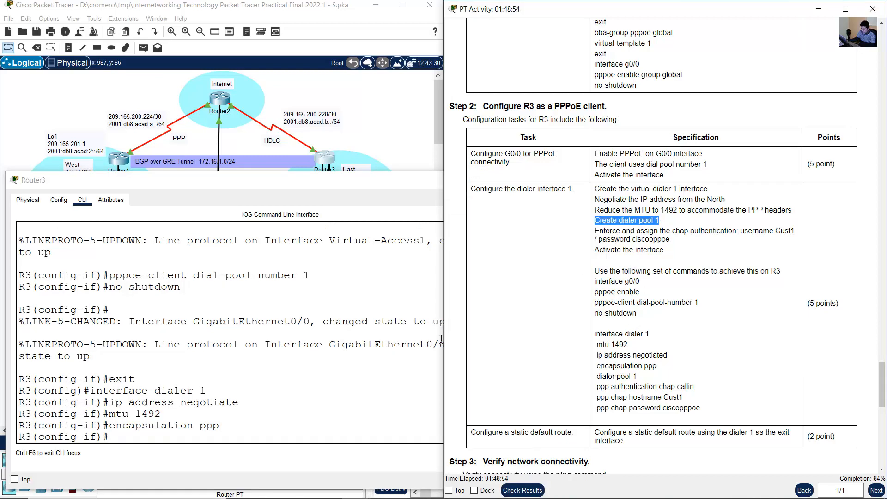
pyautogui.click(393, 357)
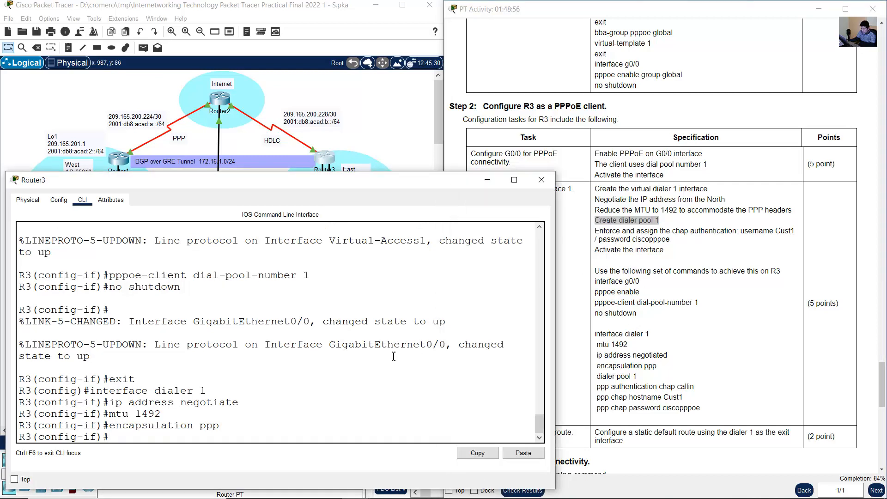
pyautogui.write('dialer pool 1')
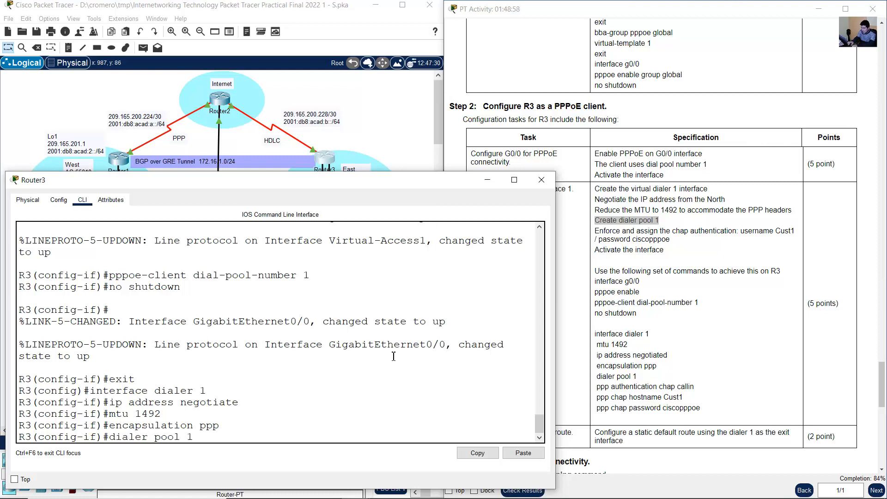
pyautogui.press('Return')
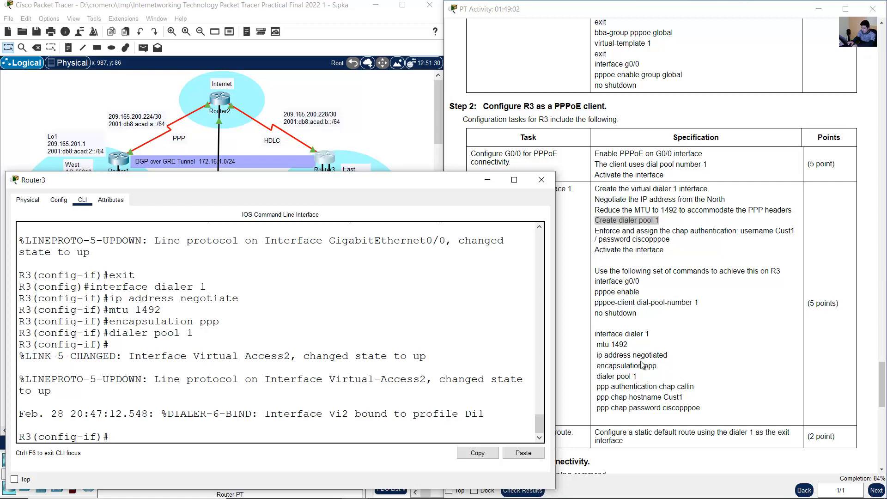
pyautogui.moveTo(597, 387); pyautogui.dragTo(699, 387)
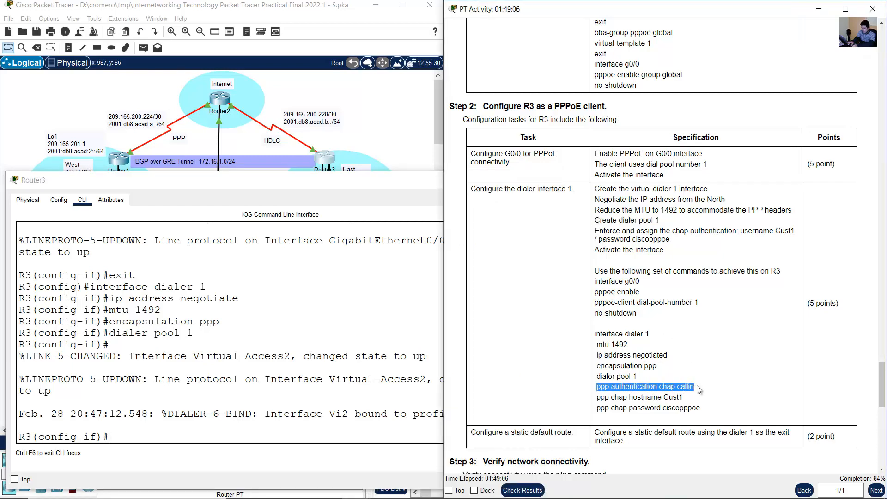
pyautogui.click(329, 387)
pyautogui.write('pp')
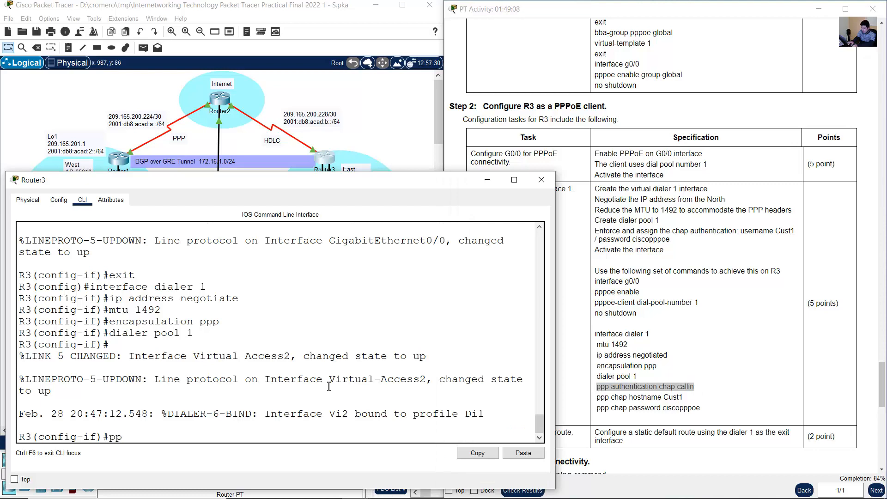
pyautogui.write('p authentication ch')
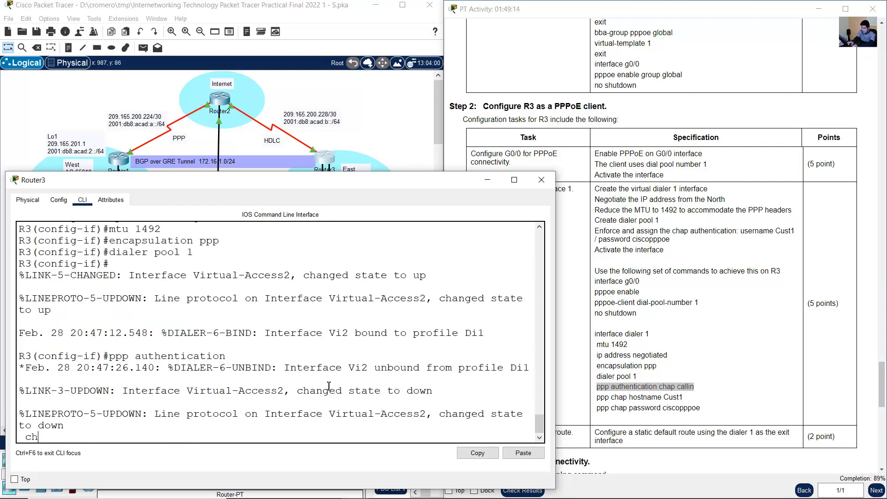
pyautogui.press('BackSpace')
pyautogui.press('BackSpace')
pyautogui.press('BackSpace')
pyautogui.press('BackSpace')
pyautogui.press('BackSpace')
pyautogui.press('BackSpace')
pyautogui.press('BackSpace')
pyautogui.press('BackSpace')
pyautogui.press('BackSpace')
pyautogui.press('BackSpace')
pyautogui.press('BackSpace')
pyautogui.press('BackSpace')
pyautogui.press('BackSpace')
pyautogui.press('BackSpace')
pyautogui.press('BackSpace')
pyautogui.press('BackSpace')
pyautogui.press('BackSpace')
pyautogui.press('BackSpace')
pyautogui.press('BackSpace')
pyautogui.press('BackSpace')
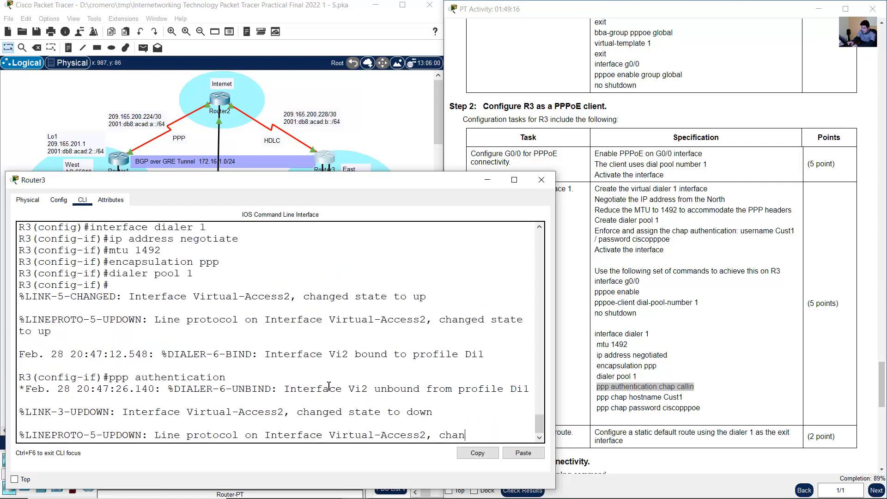
pyautogui.press('Return')
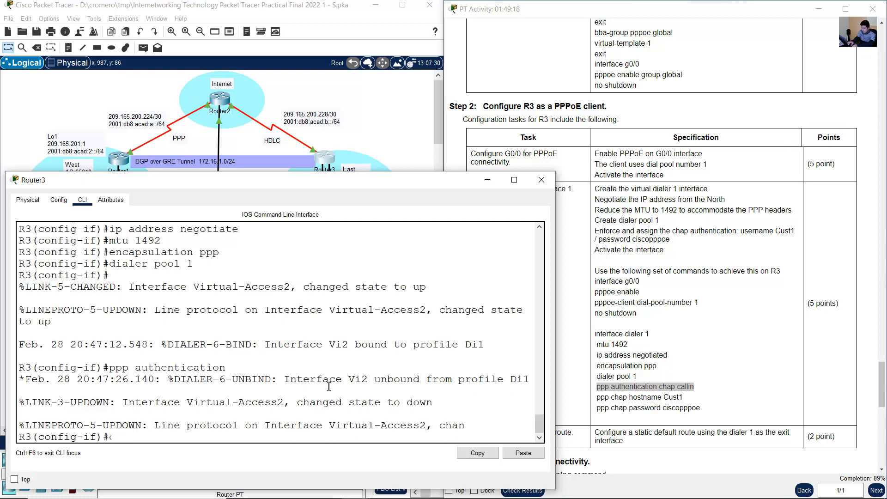
pyautogui.press('Up')
pyautogui.press('Return')
# - Configure PPP authentication on R3's dialer 1 interface as CHAP with the callin option
pyautogui.write('ppp')
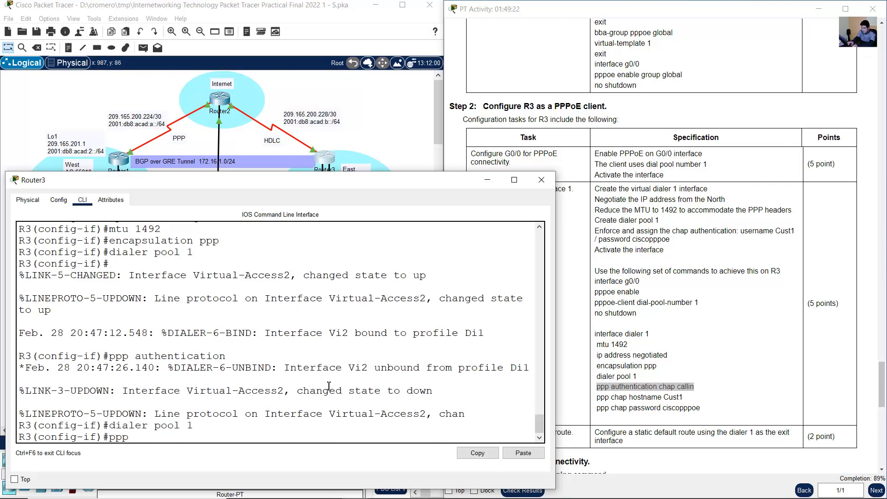
pyautogui.write(' authentication chap')
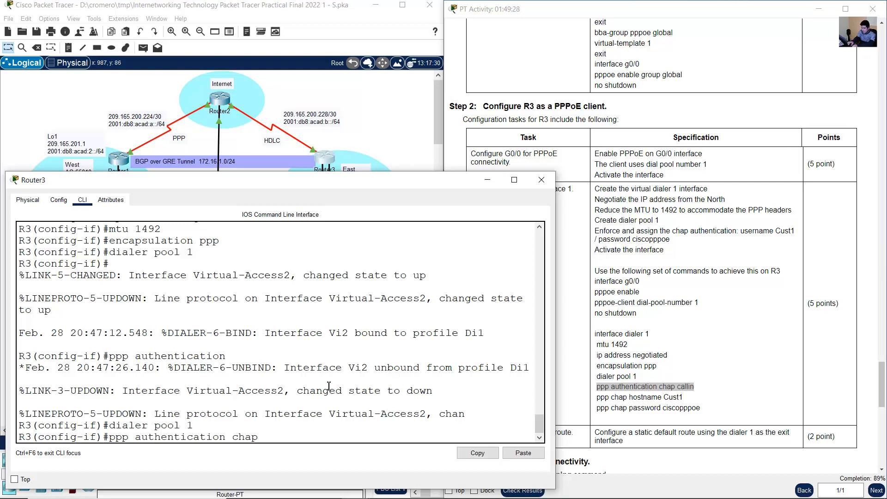
pyautogui.write(' callin')
pyautogui.press('Return')
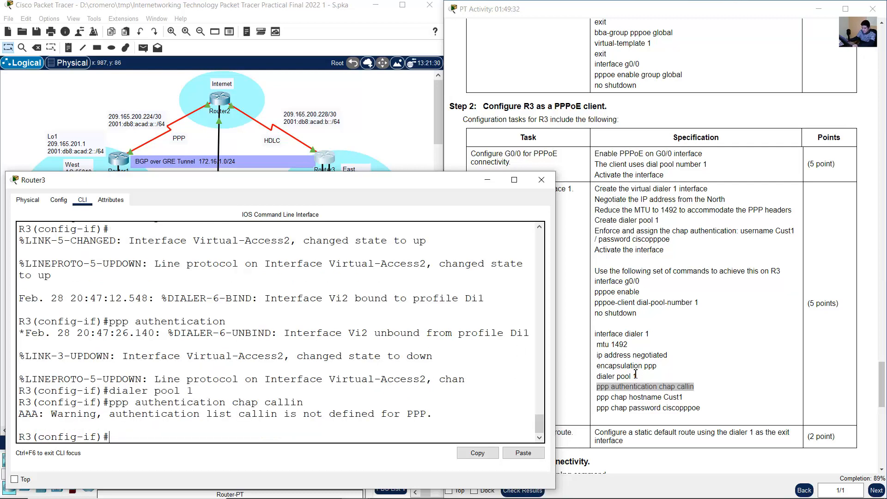
pyautogui.moveTo(600, 397); pyautogui.dragTo(684, 397)
pyautogui.click(292, 394)
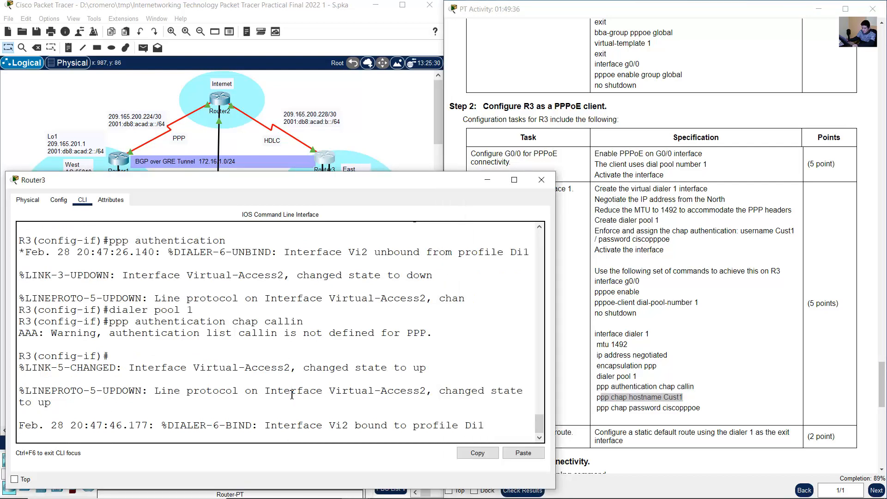
pyautogui.press('Return')
pyautogui.write('p')
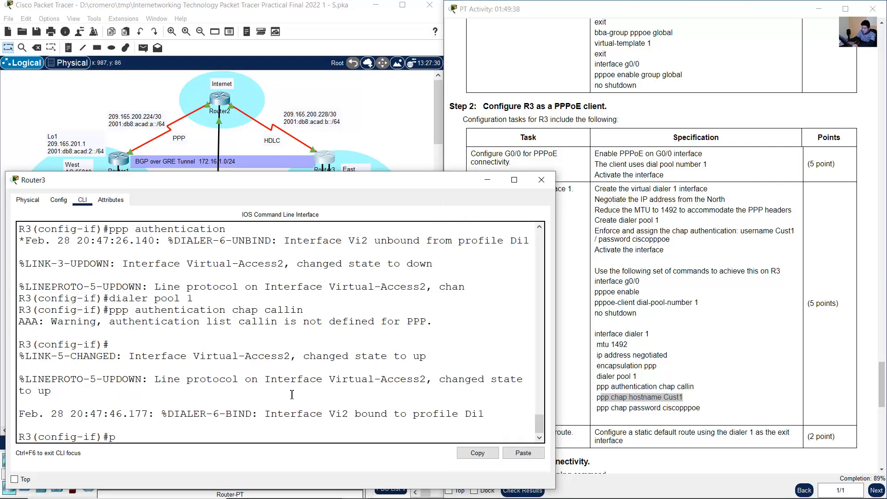
pyautogui.write('ppcha')
pyautogui.press('BackSpace')
pyautogui.press('BackSpace')
pyautogui.press('BackSpace')
pyautogui.press('BackSpace')
pyautogui.press('BackSpace')
pyautogui.press('BackSpace')
pyautogui.press('BackSpace')
# - Check the CHAP requirements in the instructions and set the PPP CHAP hostname on R3's dialer 1 interface to Cust1
pyautogui.click(671, 336)
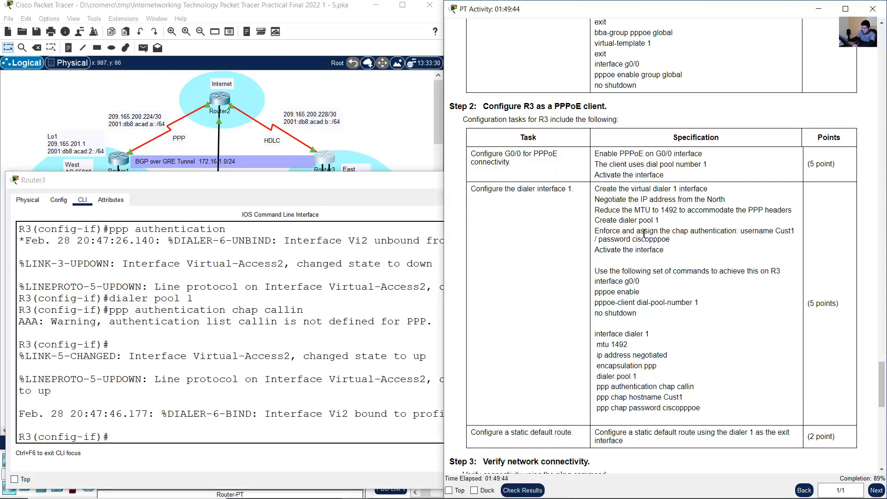
pyautogui.moveTo(622, 231); pyautogui.dragTo(752, 231)
pyautogui.click(661, 231)
pyautogui.moveTo(609, 231); pyautogui.dragTo(784, 233)
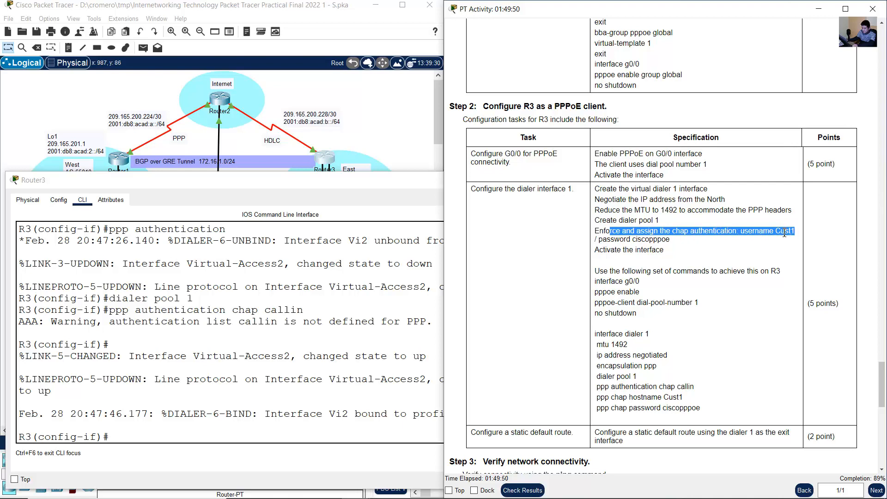
pyautogui.moveTo(619, 239); pyautogui.dragTo(677, 239)
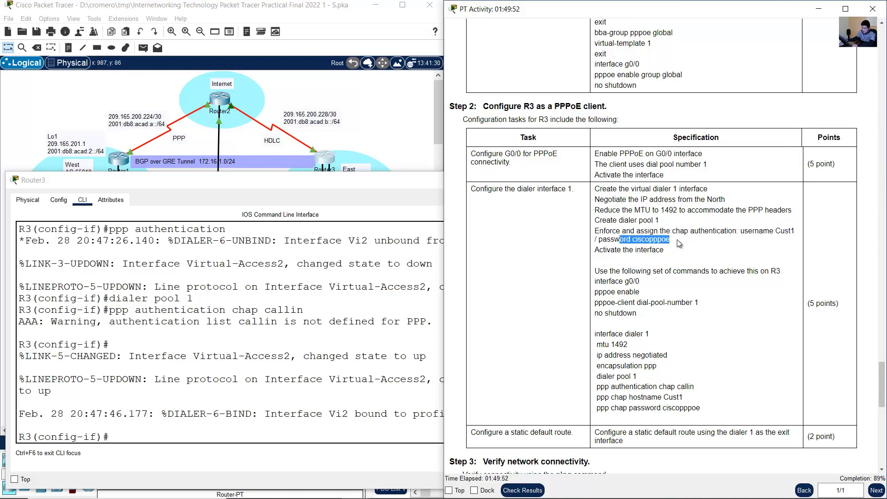
pyautogui.click(245, 363)
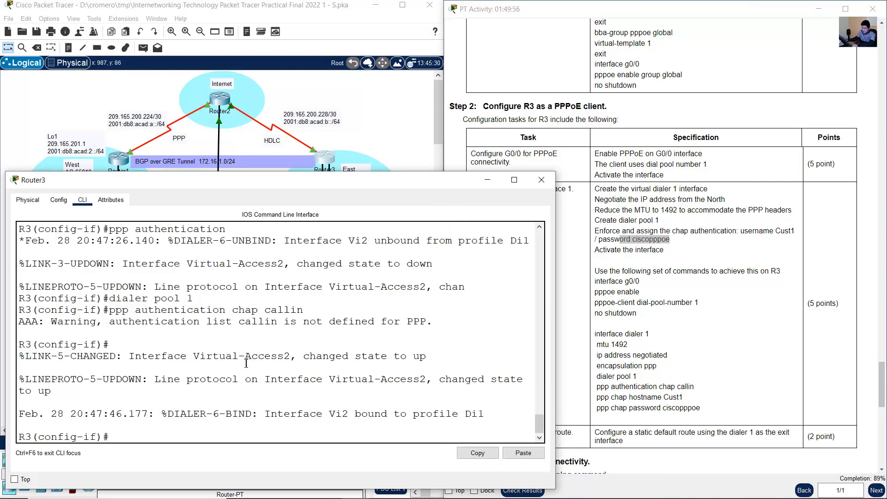
pyautogui.write('ppp chap hostname C')
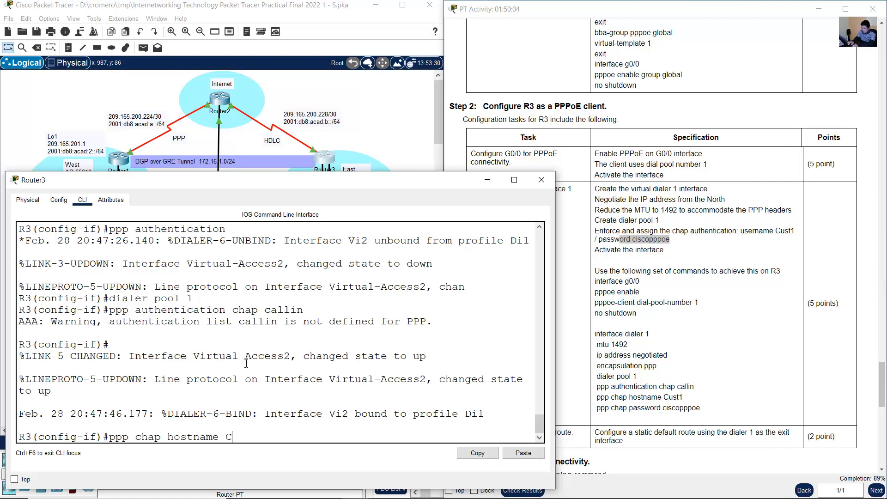
pyautogui.write('ust1')
pyautogui.press('Return')
# - Enter the PPP CHAP password on R3's dialer 1 interface and exit to global configuration mode
pyautogui.write('pp')
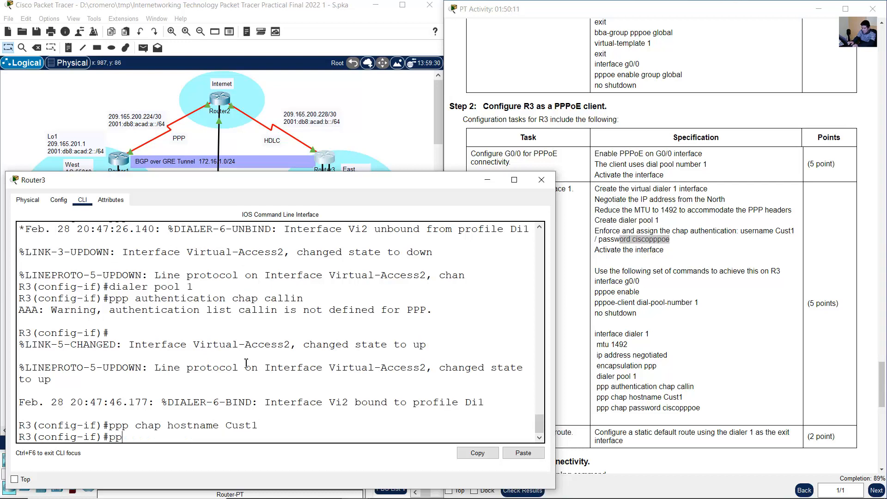
pyautogui.write('p chap password c')
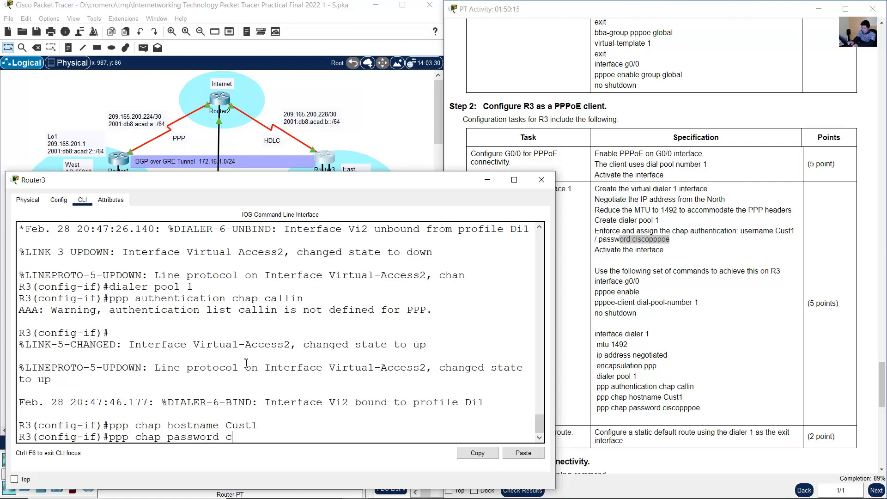
pyautogui.write('iscopppoe')
pyautogui.press('Return')
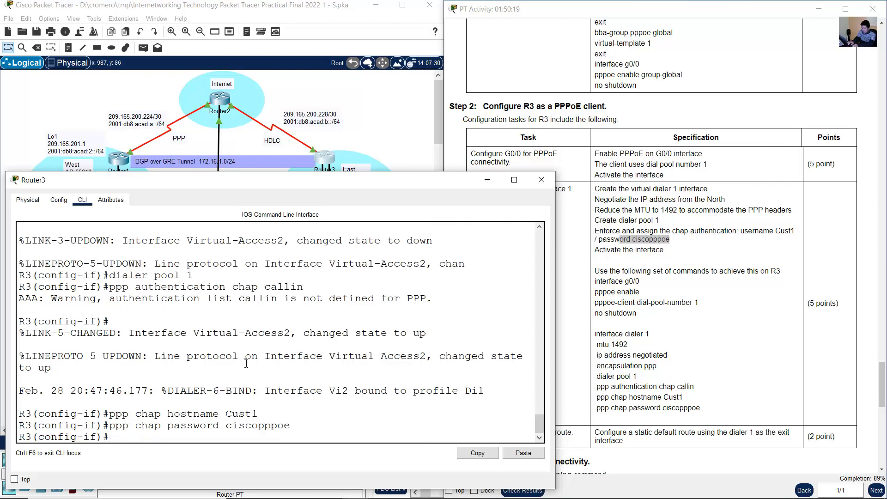
pyautogui.write('exit')
pyautogui.press('Return')
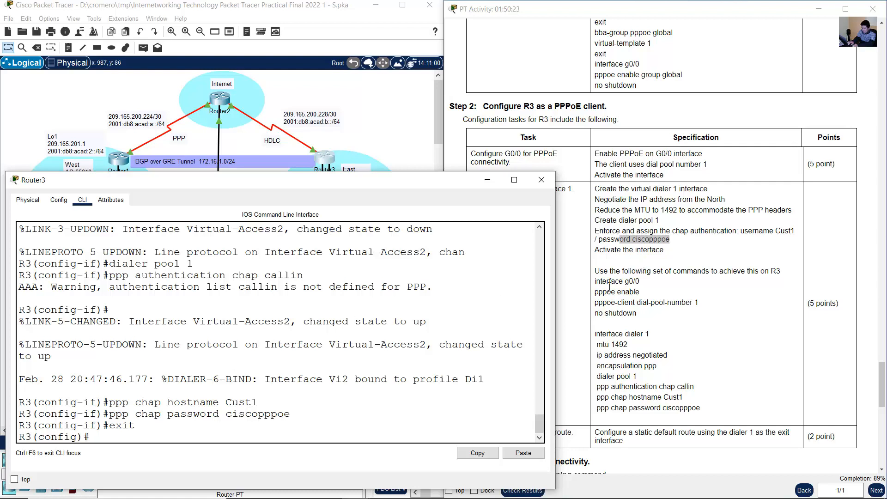
# - Compare the PPPoE client commands entered for R3's G0/0 interface with the command set in the instructions
pyautogui.moveTo(595, 282); pyautogui.dragTo(637, 314)
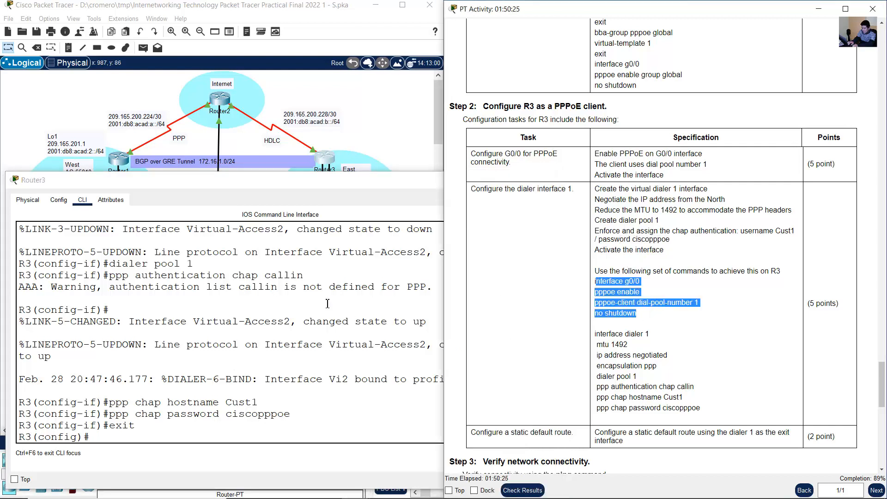
pyautogui.scroll(6, 246, 344)
pyautogui.scroll(8, 246, 344)
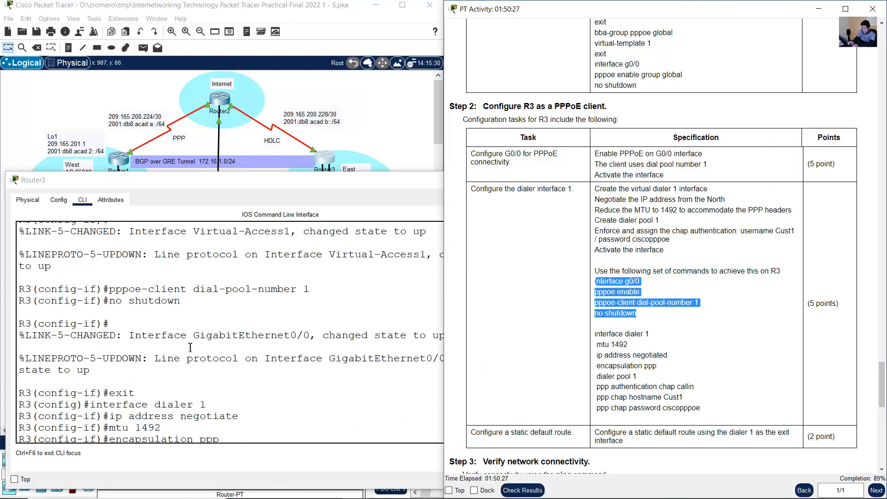
pyautogui.moveTo(96, 306); pyautogui.dragTo(179, 312)
pyautogui.click(125, 322)
pyautogui.keyDown('shift'); pyautogui.click(199, 324); pyautogui.keyUp('shift')
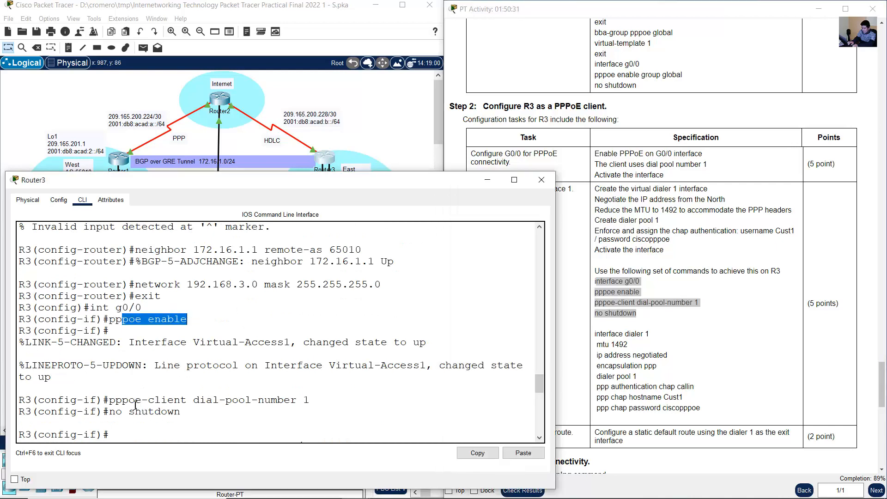
pyautogui.moveTo(129, 400); pyautogui.dragTo(196, 399)
pyautogui.moveTo(135, 412); pyautogui.dragTo(192, 413)
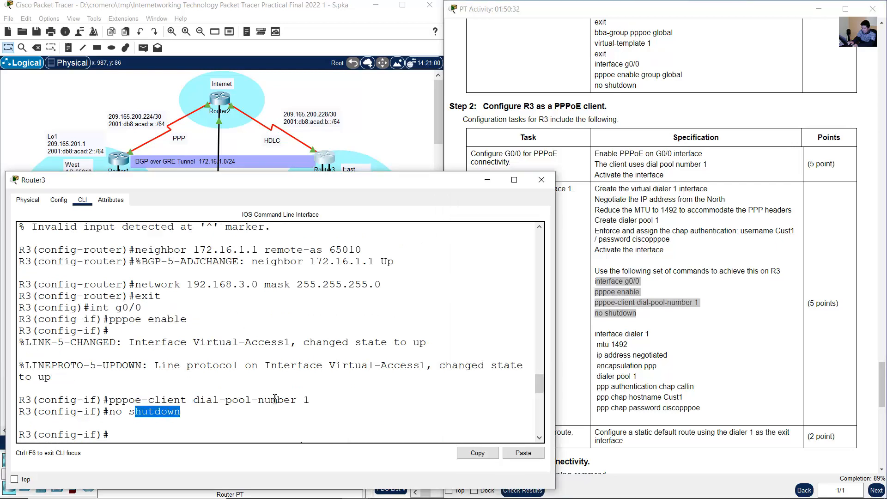
pyautogui.click(627, 291)
pyautogui.moveTo(597, 282); pyautogui.dragTo(659, 317)
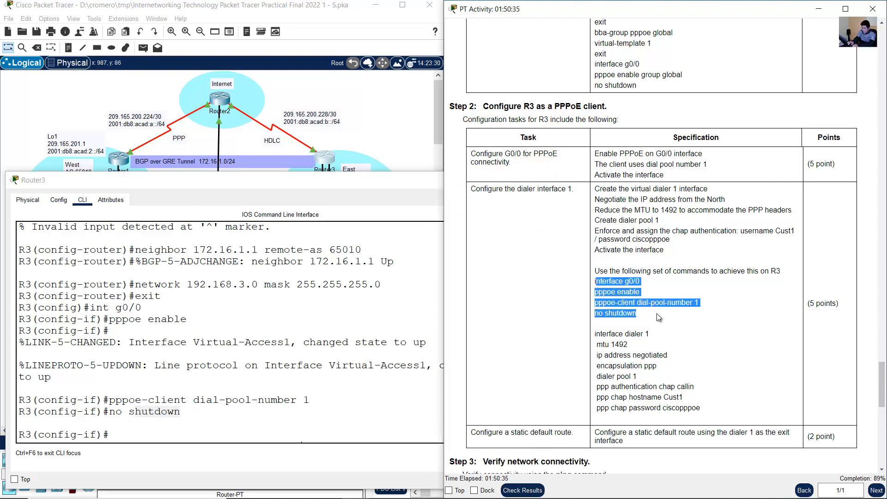
# - Review R3's dialer 1 commands, from address negotiation, MTU and encapsulation to CHAP authentication, against the instructions
pyautogui.click(269, 335)
pyautogui.write('exit interface dialer 1 ip address negotiate mtu 1492 encapsulation ppp dialer pool 1')
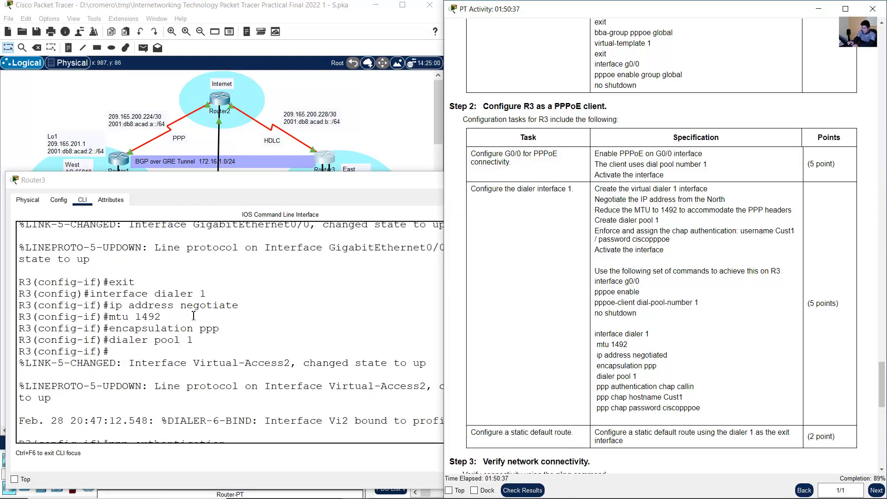
pyautogui.moveTo(96, 294); pyautogui.dragTo(204, 292)
pyautogui.moveTo(137, 307); pyautogui.dragTo(189, 308)
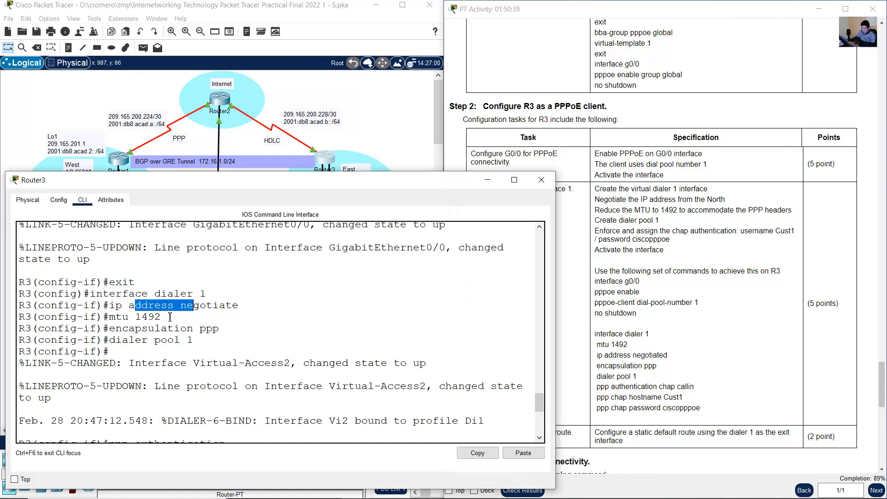
pyautogui.moveTo(132, 318); pyautogui.dragTo(227, 340)
pyautogui.scroll(-6, 235, 330)
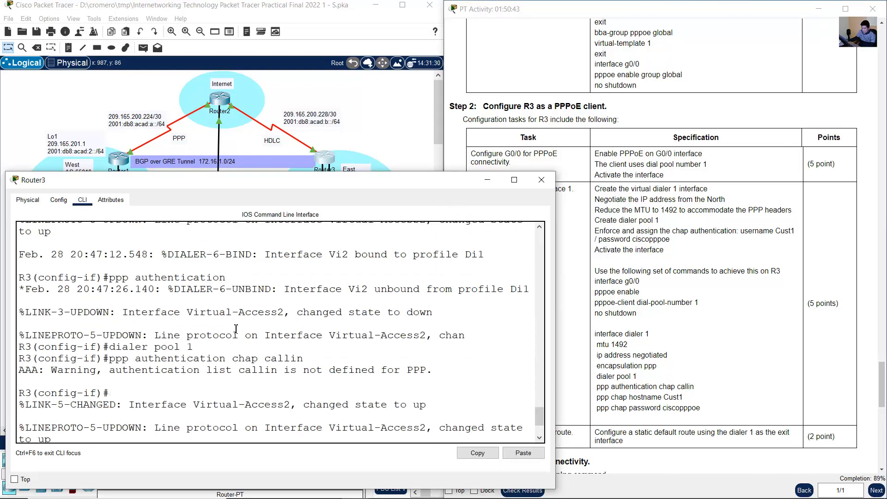
pyautogui.scroll(2, 235, 329)
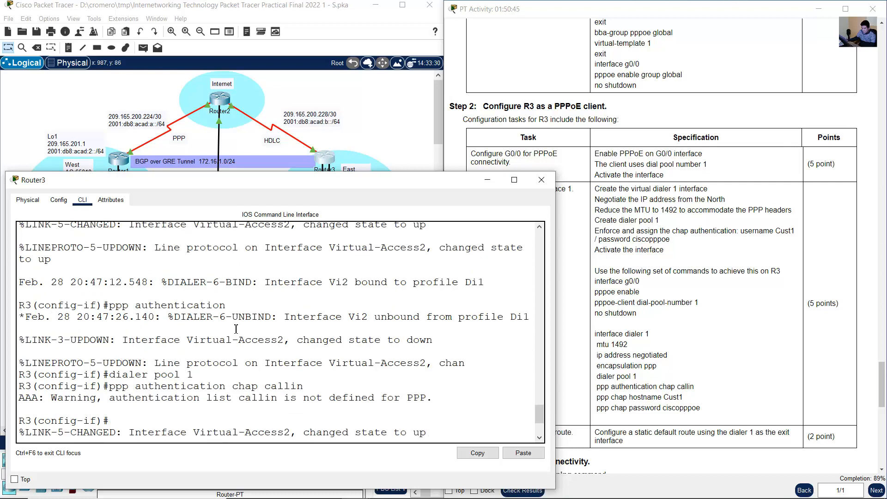
pyautogui.scroll(-2, 153, 282)
pyautogui.moveTo(123, 277); pyautogui.dragTo(207, 277)
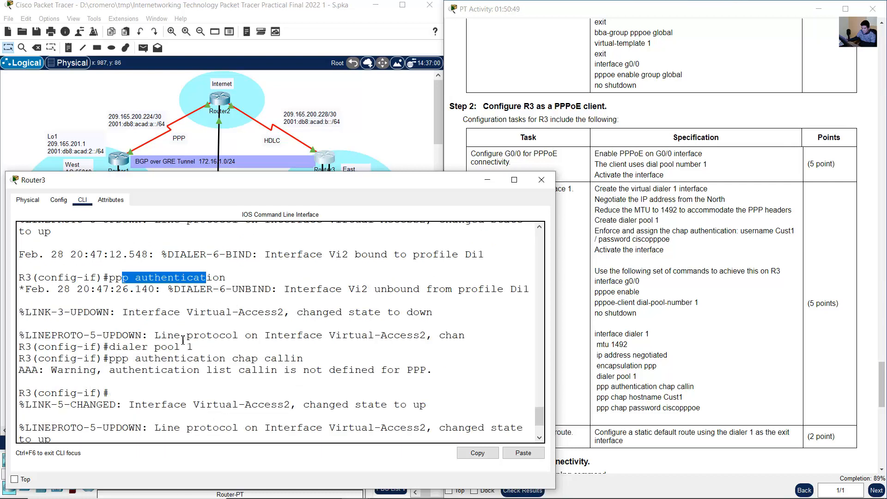
pyautogui.scroll(3, 181, 342)
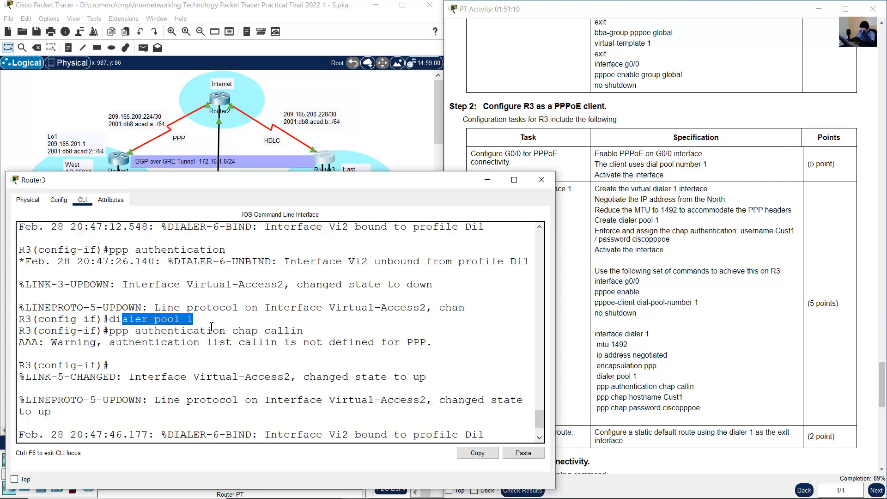
pyautogui.click(202, 327)
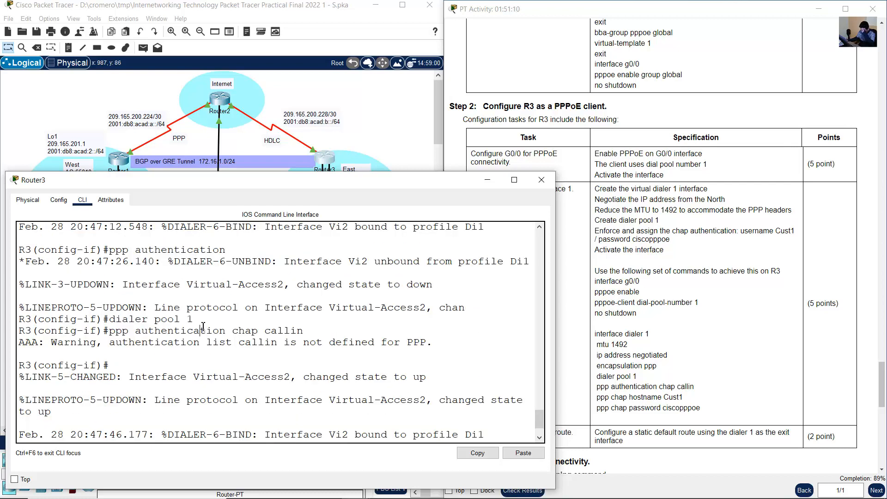
pyautogui.moveTo(132, 326); pyautogui.dragTo(245, 331)
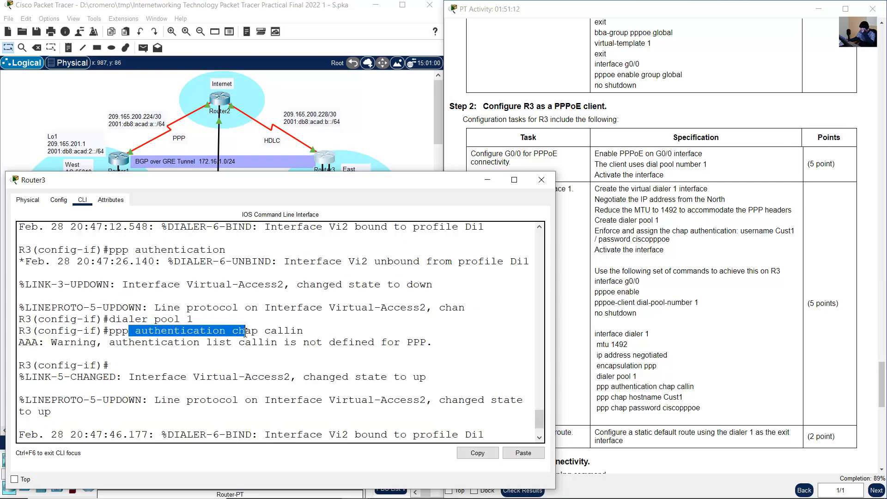
pyautogui.hotkey('ctrl', 'v')
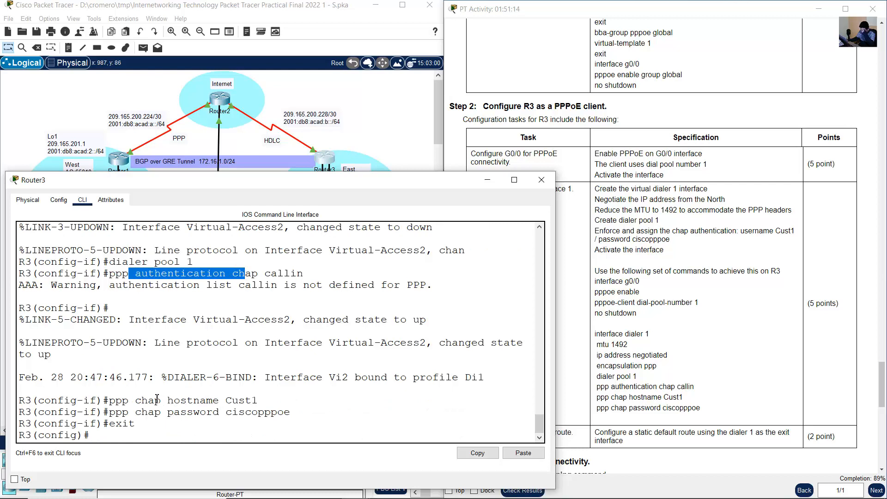
pyautogui.moveTo(156, 399); pyautogui.dragTo(235, 412)
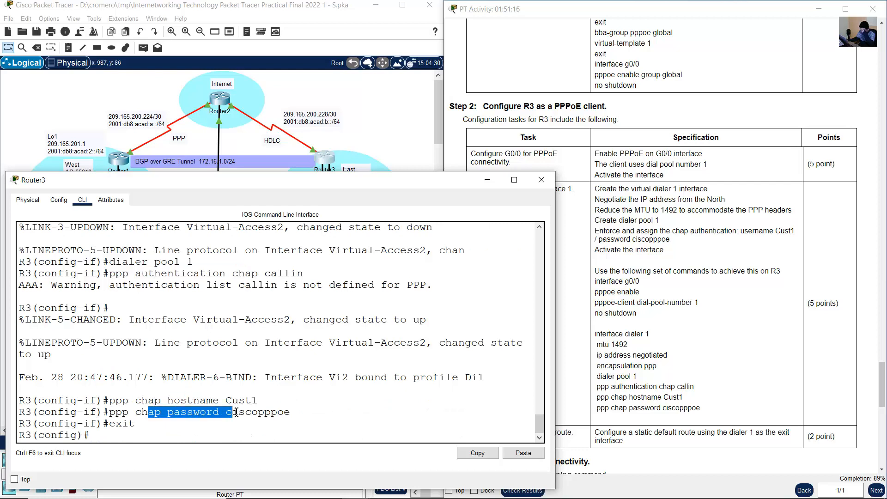
pyautogui.click(639, 376)
pyautogui.moveTo(602, 336); pyautogui.dragTo(695, 418)
pyautogui.click(697, 418)
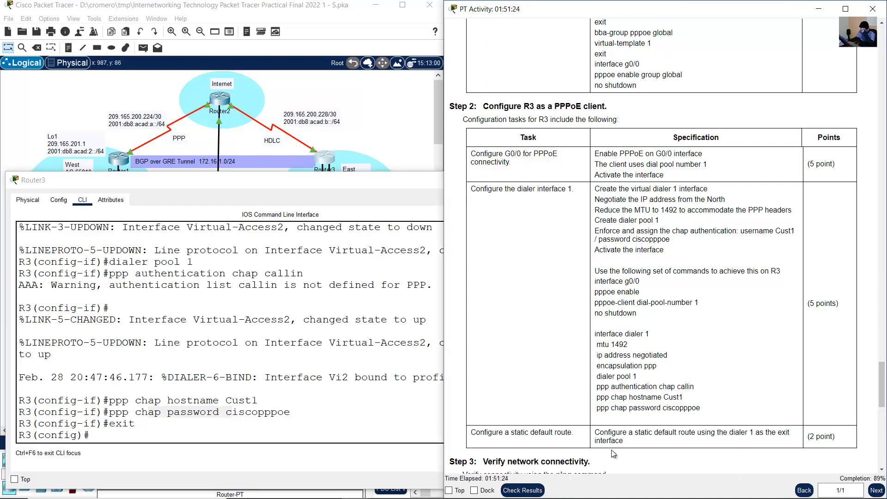
# - Configure a static default route to 0.0.0.0 0.0.0.0 on R3 with dialer 1 as the exit interface
pyautogui.moveTo(608, 432); pyautogui.dragTo(625, 441)
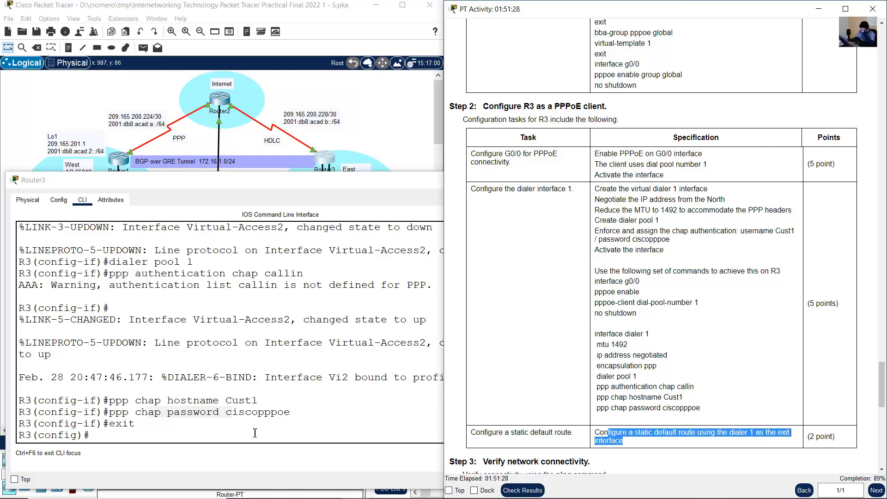
pyautogui.click(279, 418)
pyautogui.write('ip rout')
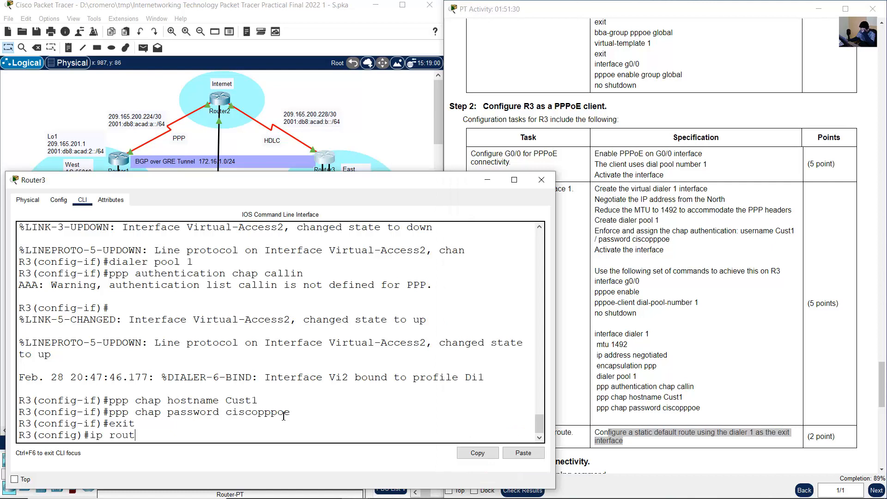
pyautogui.write('e 0.0.0.0 0.0.0.0 dialer 1')
pyautogui.press('Return')
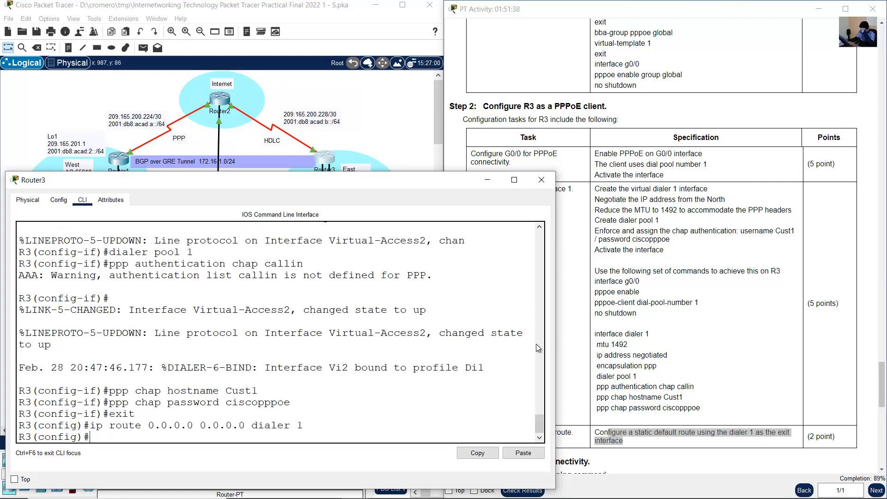
# - End configuration mode on R3 and run show pppoe session to examine the state of the client session
pyautogui.click(738, 369)
pyautogui.scroll(-1, 741, 369)
pyautogui.scroll(-8, 746, 371)
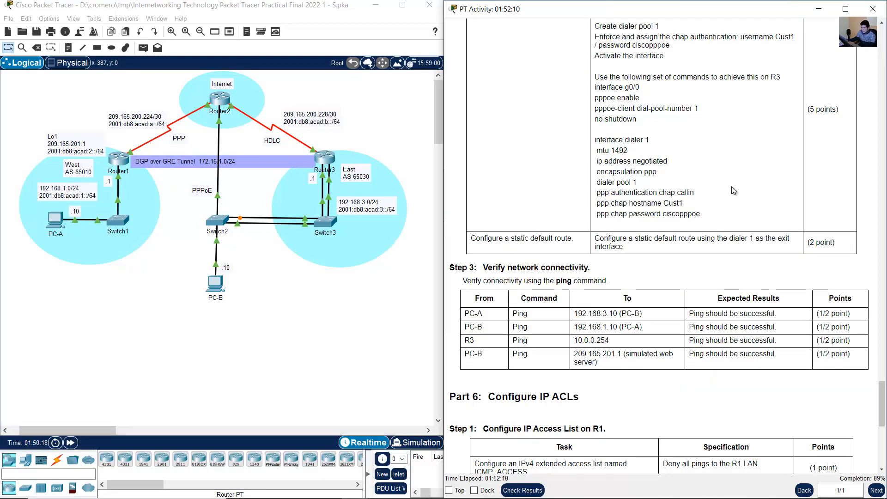
pyautogui.click(329, 157)
pyautogui.click(297, 383)
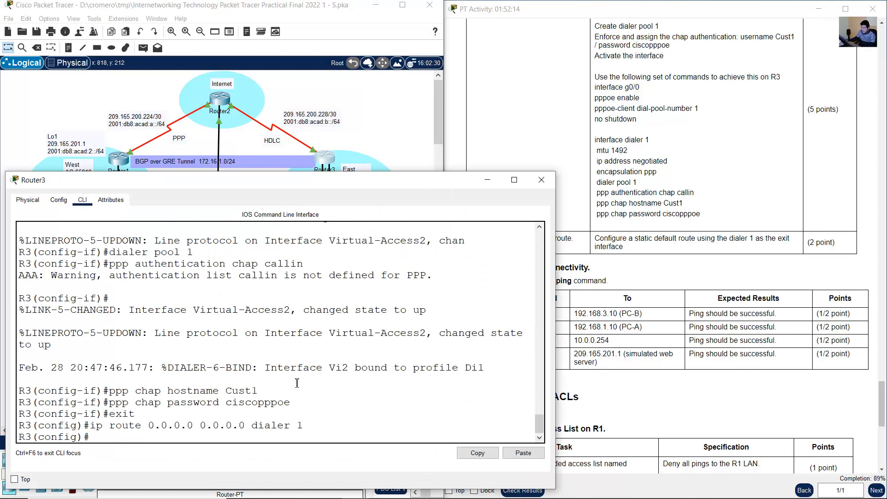
pyautogui.write('end')
pyautogui.press('Return')
pyautogui.write('s')
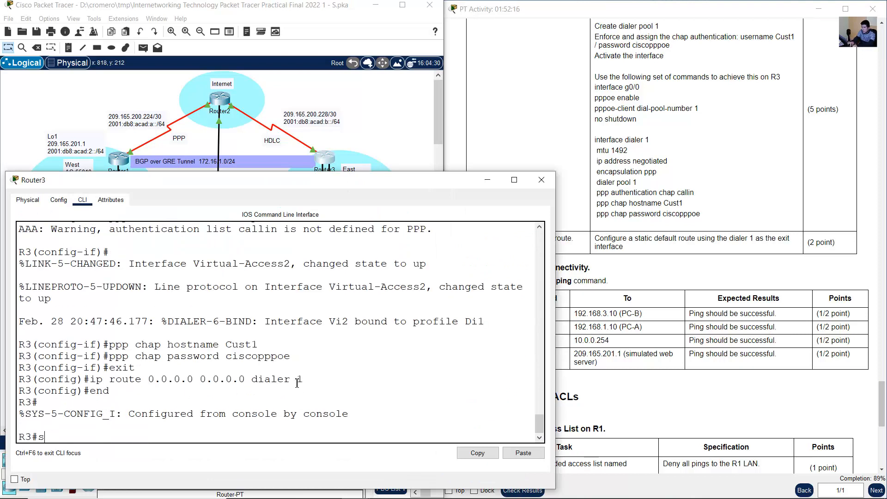
pyautogui.write('how pppoe session')
pyautogui.press('Return')
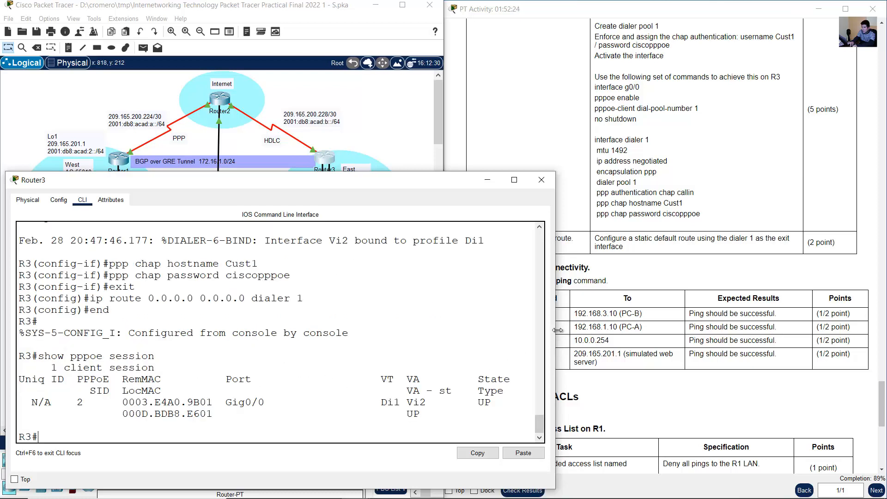
pyautogui.moveTo(555, 333); pyautogui.dragTo(586, 332)
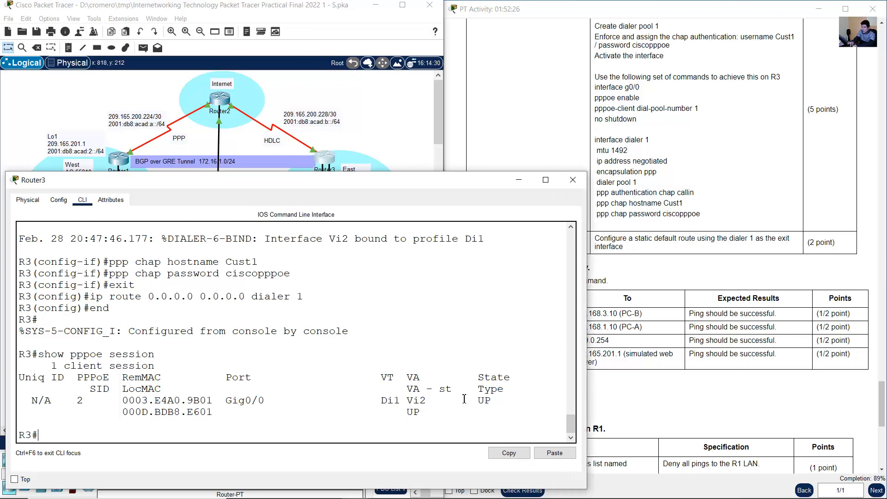
pyautogui.moveTo(477, 400); pyautogui.dragTo(498, 400)
pyautogui.moveTo(57, 401); pyautogui.dragTo(471, 400)
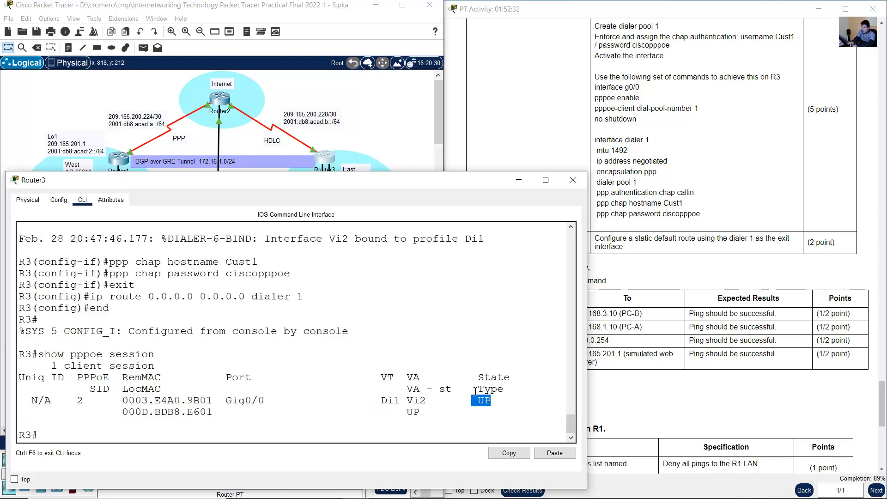
# - Ping PC-B at 192.168.3.10 from PC-A's command prompt, as the first connectivity test of Step 3 requires
pyautogui.click(410, 133)
pyautogui.click(621, 143)
pyautogui.scroll(-2, 723, 270)
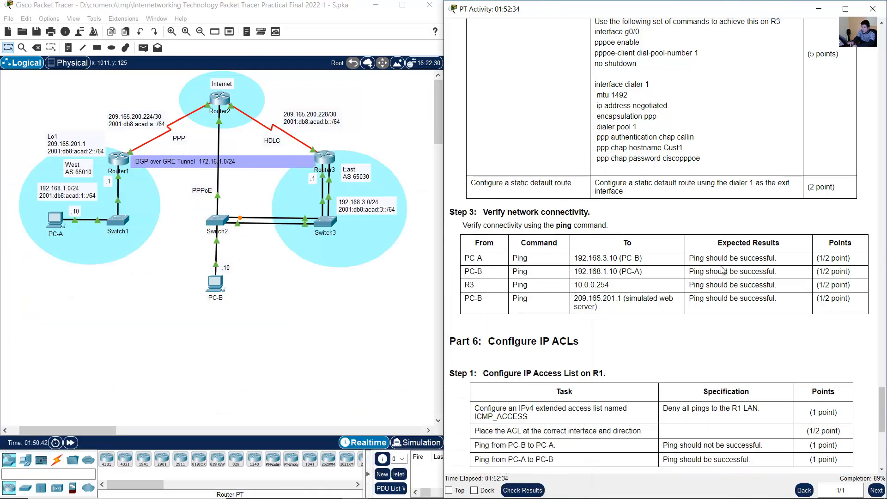
pyautogui.scroll(-2, 723, 270)
pyautogui.moveTo(463, 204); pyautogui.dragTo(642, 203)
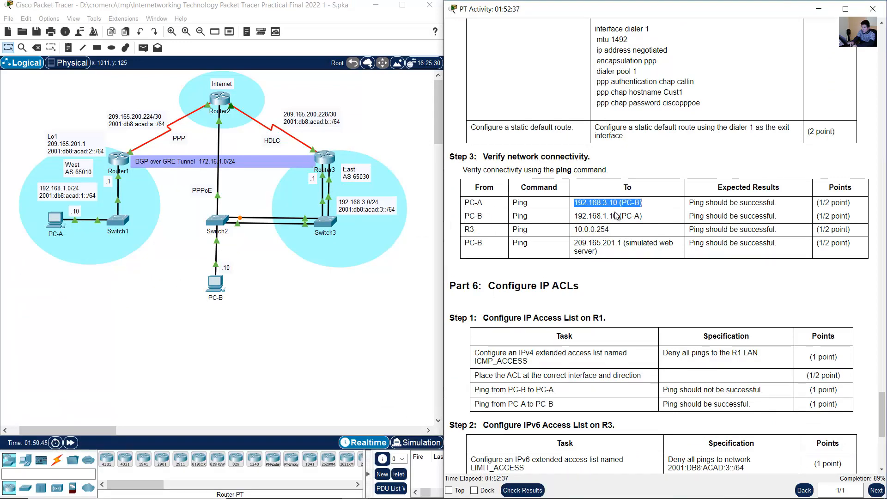
pyautogui.click(55, 221)
pyautogui.press('Up')
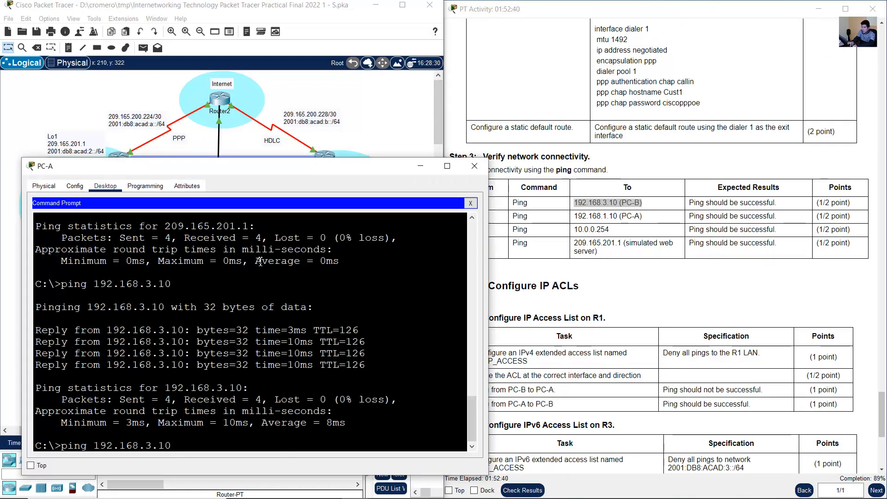
pyautogui.press('Return')
pyautogui.click(691, 206)
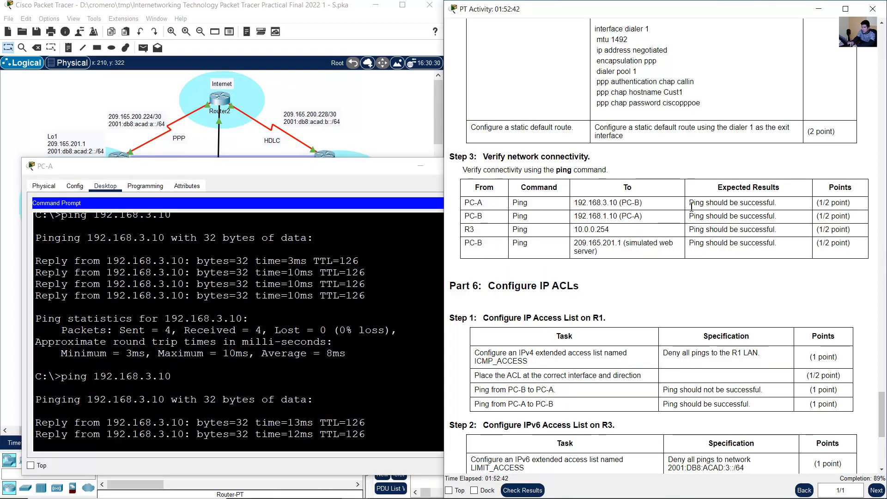
pyautogui.moveTo(621, 204); pyautogui.dragTo(713, 203)
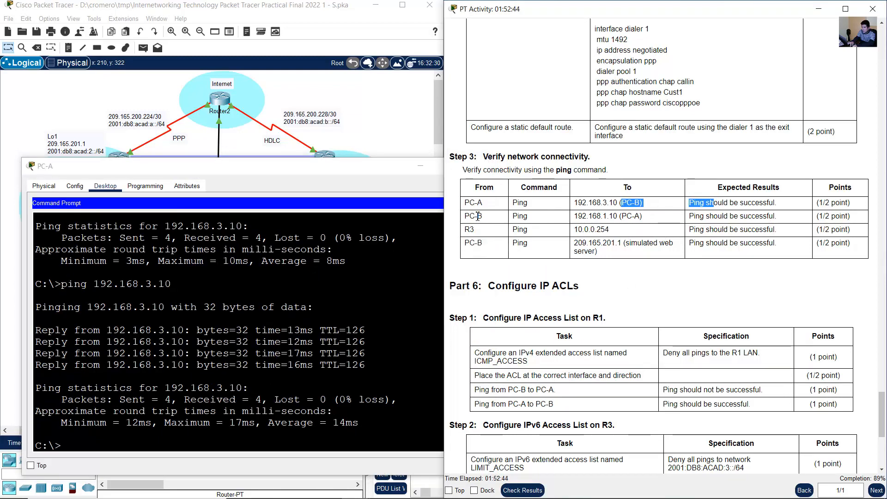
# - Ping PC-A at 192.168.1.10 from PC-B's command prompt, following the second test in the connectivity table
pyautogui.moveTo(475, 215); pyautogui.dragTo(665, 228)
pyautogui.moveTo(648, 217); pyautogui.dragTo(644, 217)
pyautogui.click(538, 202)
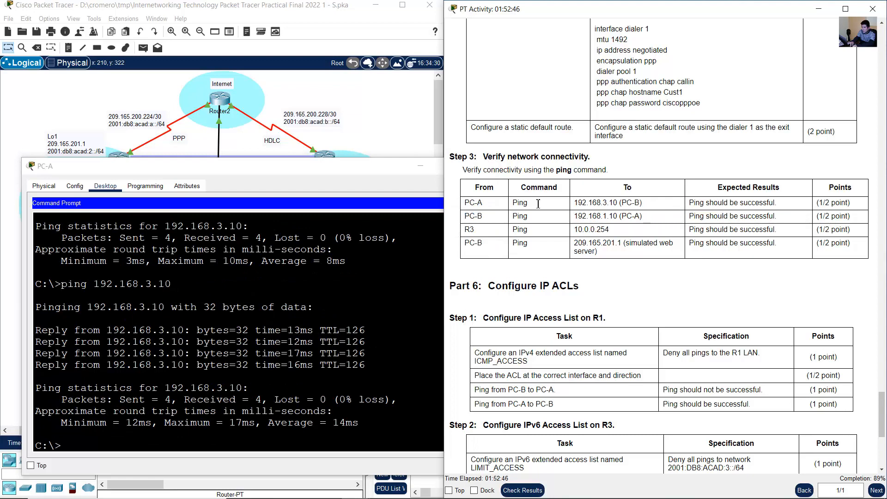
pyautogui.click(356, 139)
pyautogui.click(217, 280)
pyautogui.click(217, 281)
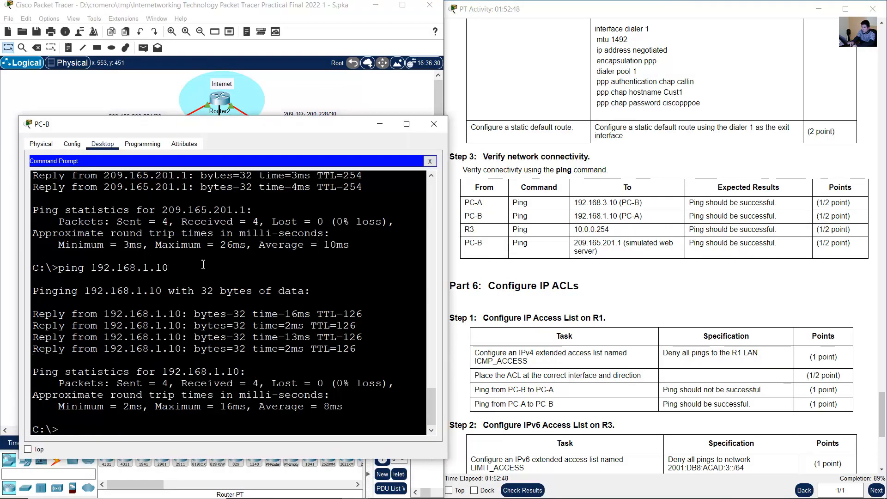
pyautogui.press('Up')
pyautogui.press('Return')
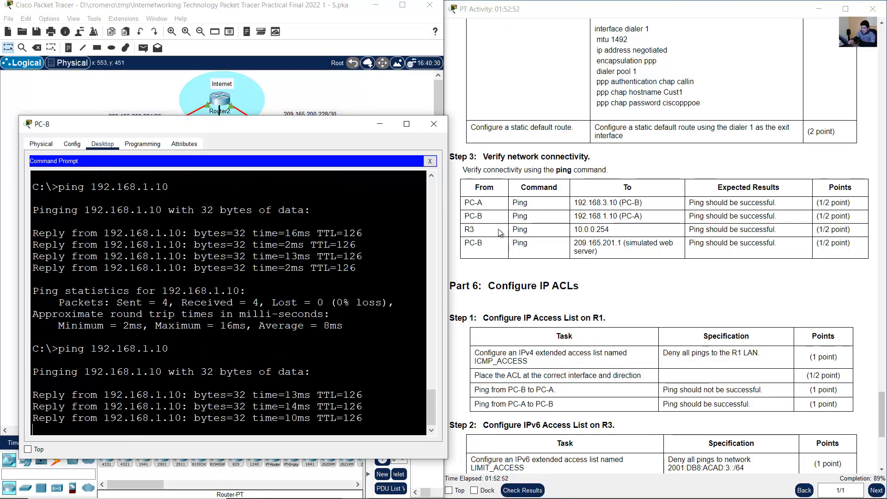
# - Check the instructions for the required ping from R3 to 10.0.0.254 and return to the network topology
pyautogui.moveTo(465, 231); pyautogui.dragTo(608, 227)
pyautogui.click(548, 235)
pyautogui.click(349, 105)
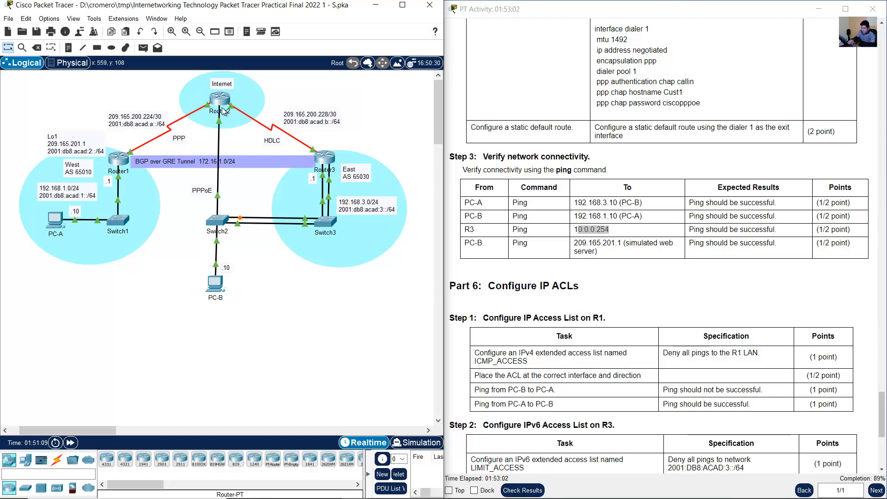
# - Ping 10.0.0.254 from R3's command line, as the third connectivity test of Step 3 requires
pyautogui.click(323, 161)
pyautogui.write('ping')
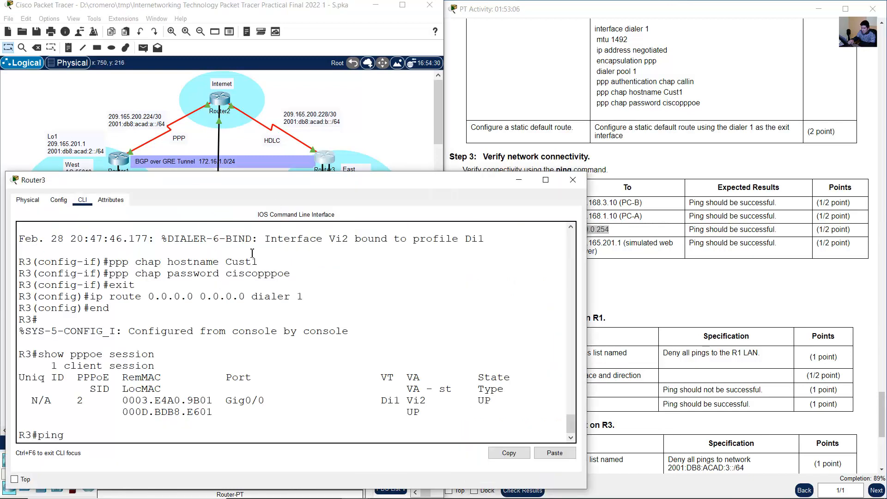
pyautogui.write(' 10.0.0.254')
pyautogui.press('Return')
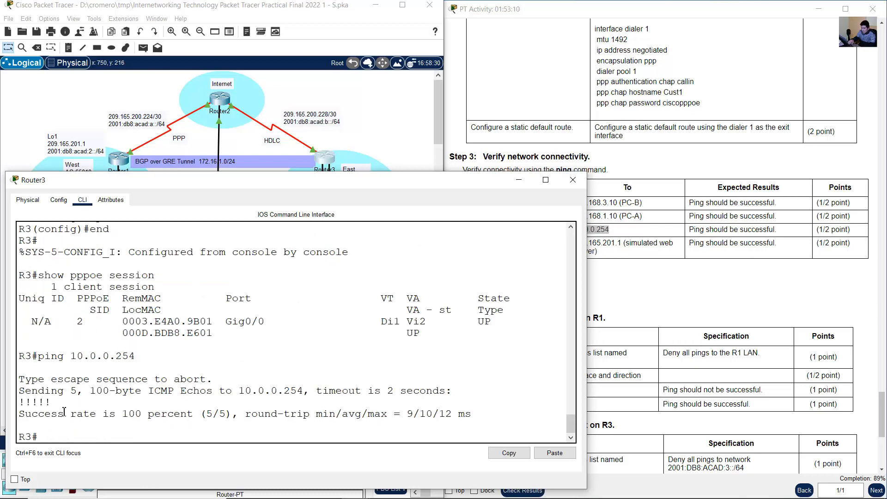
pyautogui.moveTo(52, 403); pyautogui.dragTo(2, 400)
# - Ping the simulated web server at 209.165.201.1 from PC-B's command prompt, following the last test in the connectivity table
pyautogui.click(627, 97)
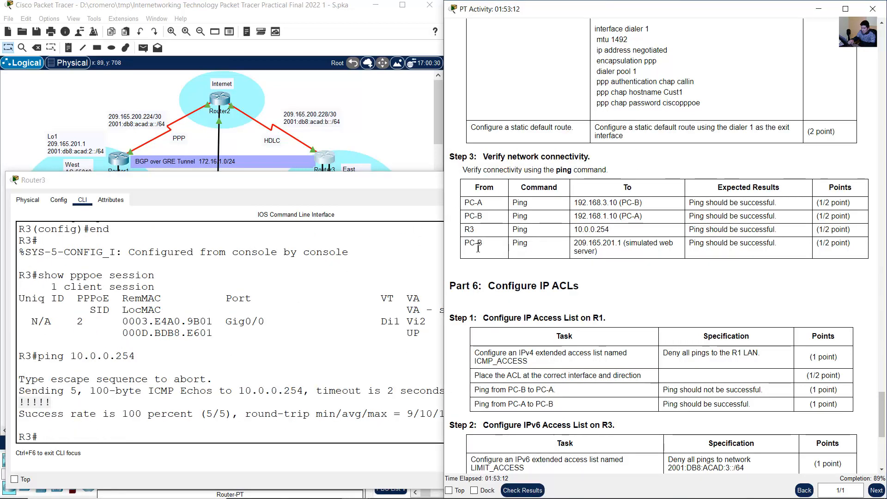
pyautogui.moveTo(471, 244); pyautogui.dragTo(600, 253)
pyautogui.click(401, 134)
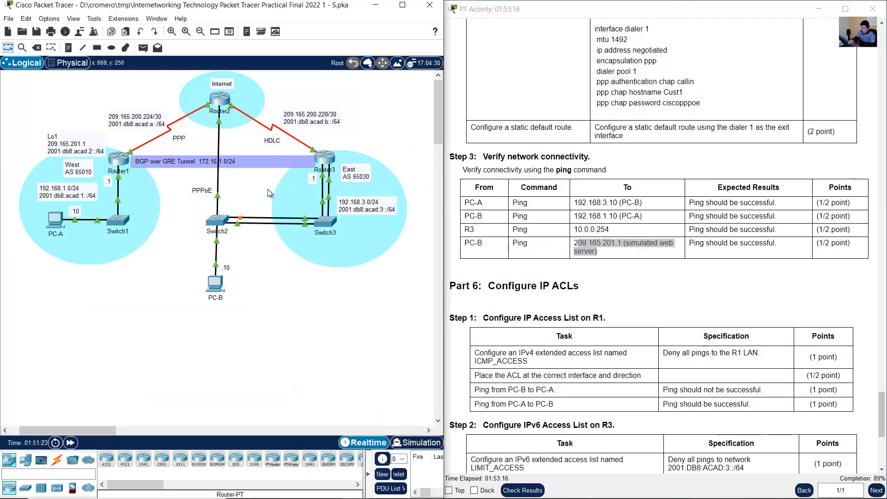
pyautogui.click(215, 283)
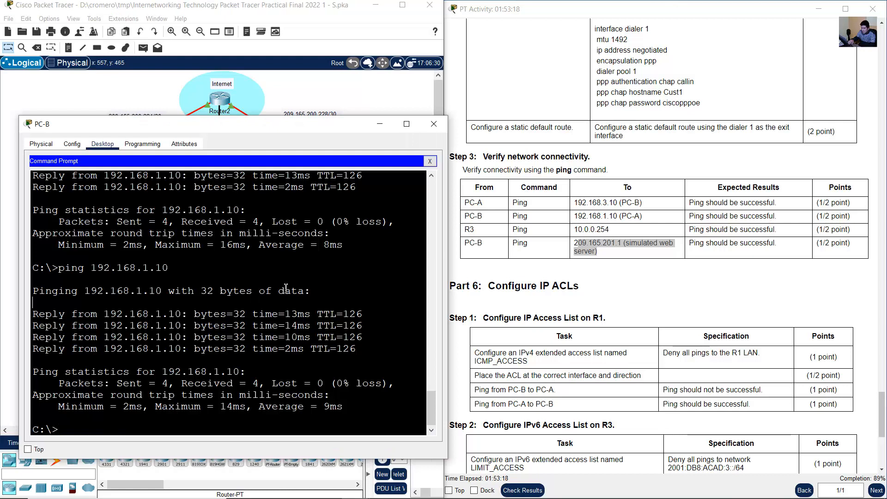
pyautogui.press('Up')
pyautogui.press('Up')
pyautogui.press('Up')
pyautogui.press('Up')
pyautogui.press('Return')
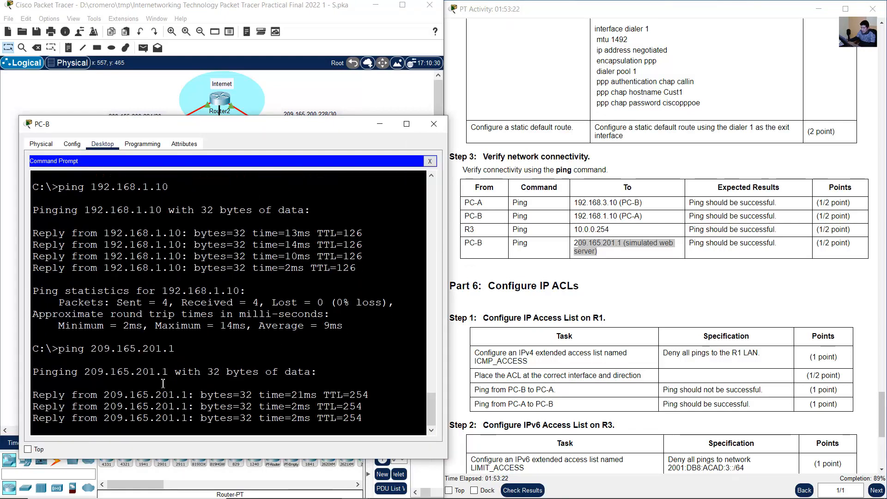
pyautogui.click(675, 239)
pyautogui.click(427, 87)
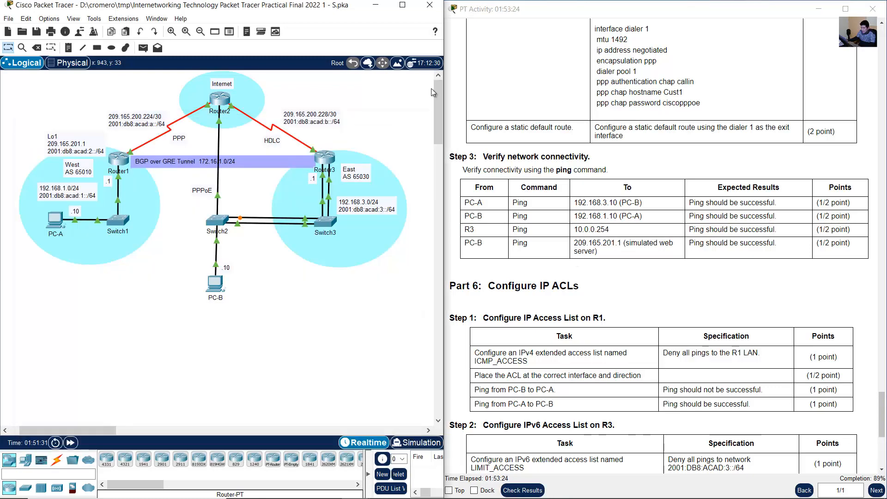
# - Read the Part 6 IP ACL instructions, focusing on the Step 1 task for the IPv4 extended access list on R1
pyautogui.click(671, 123)
pyautogui.scroll(-3, 672, 138)
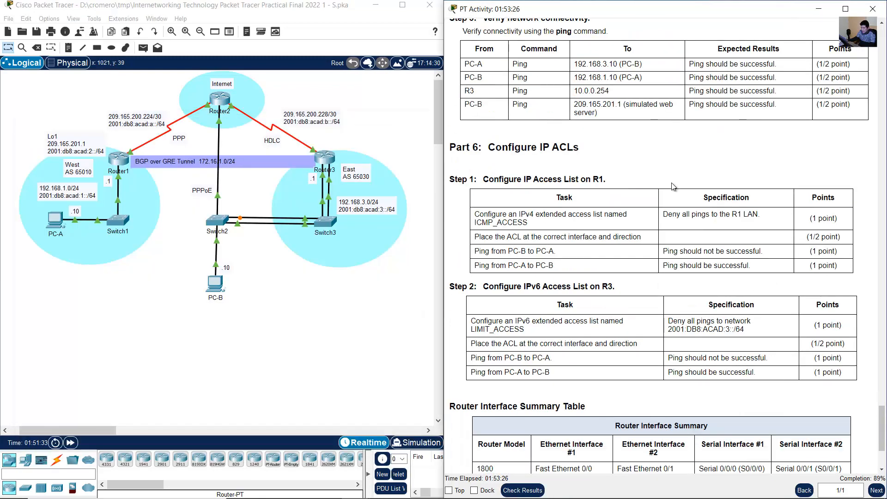
pyautogui.scroll(-1, 673, 186)
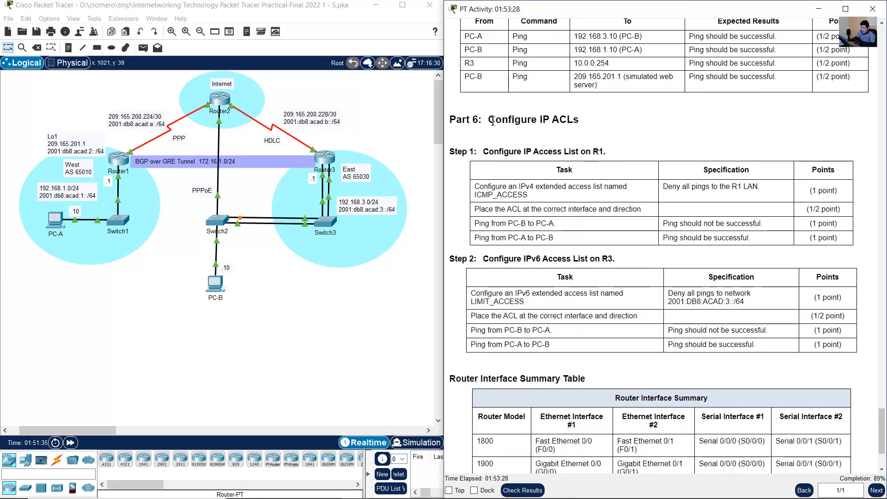
pyautogui.moveTo(492, 121); pyautogui.dragTo(579, 121)
pyautogui.click(711, 148)
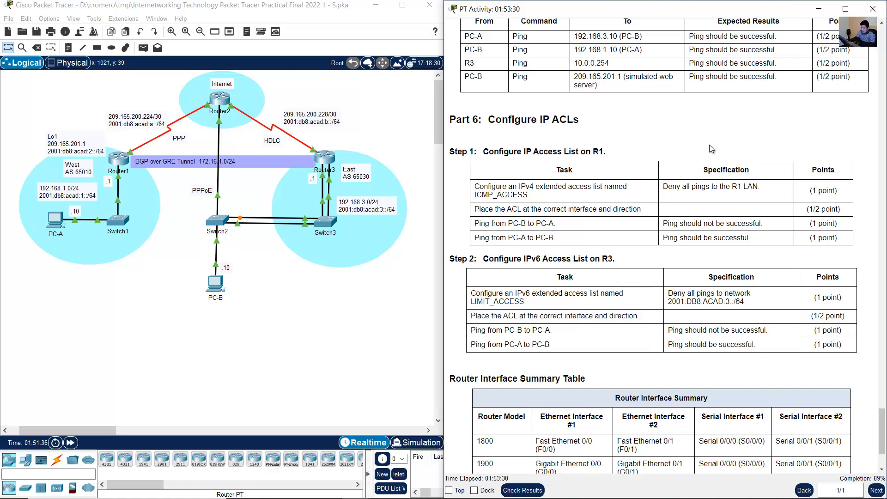
pyautogui.scroll(-2, 718, 157)
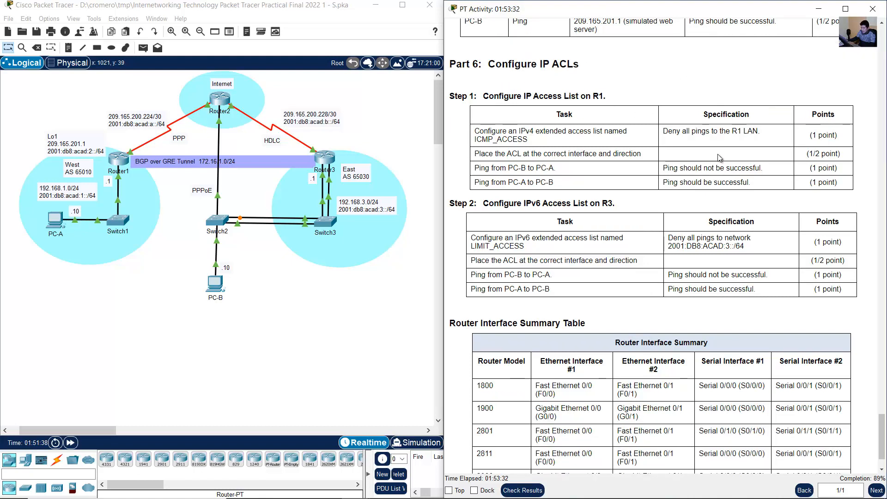
pyautogui.moveTo(483, 96); pyautogui.dragTo(607, 97)
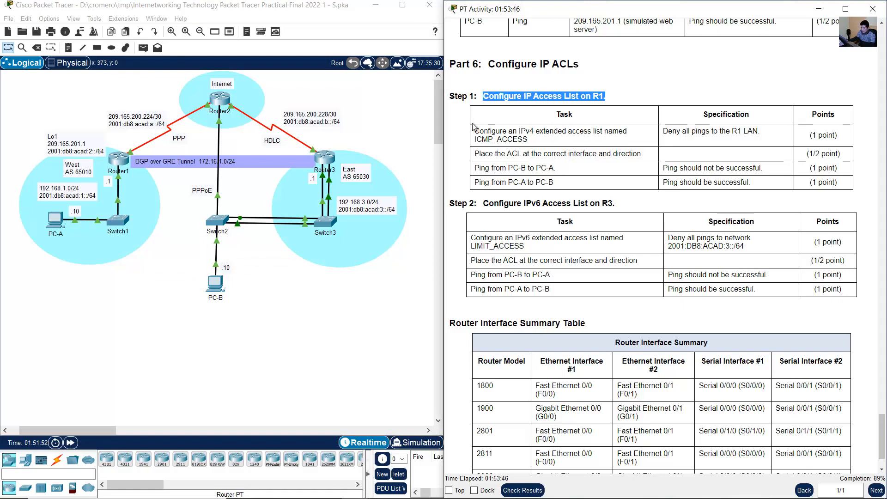
pyautogui.moveTo(475, 131); pyautogui.dragTo(536, 140)
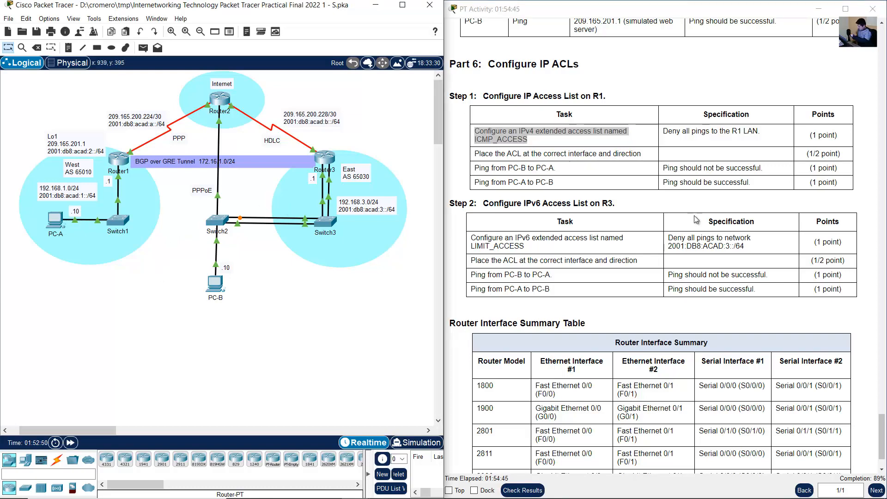
# - Log in to R1 with the console and privileged mode passwords and enter global configuration mode
pyautogui.click(120, 157)
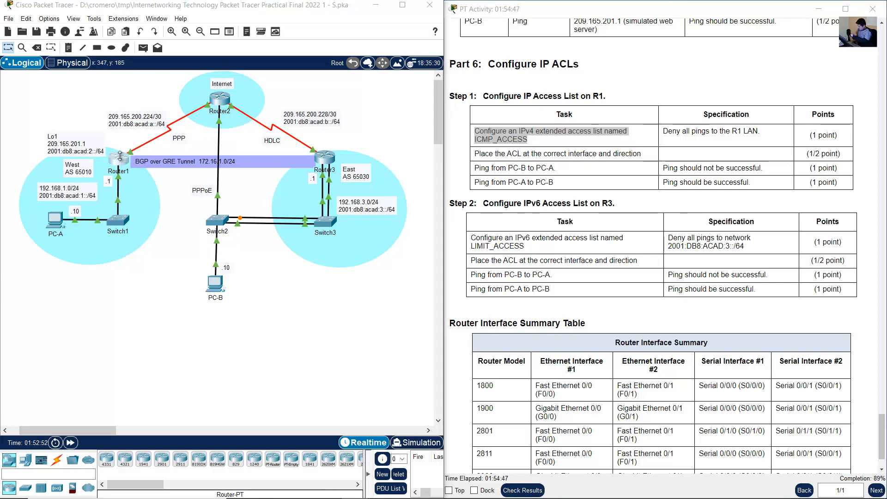
pyautogui.press('Return')
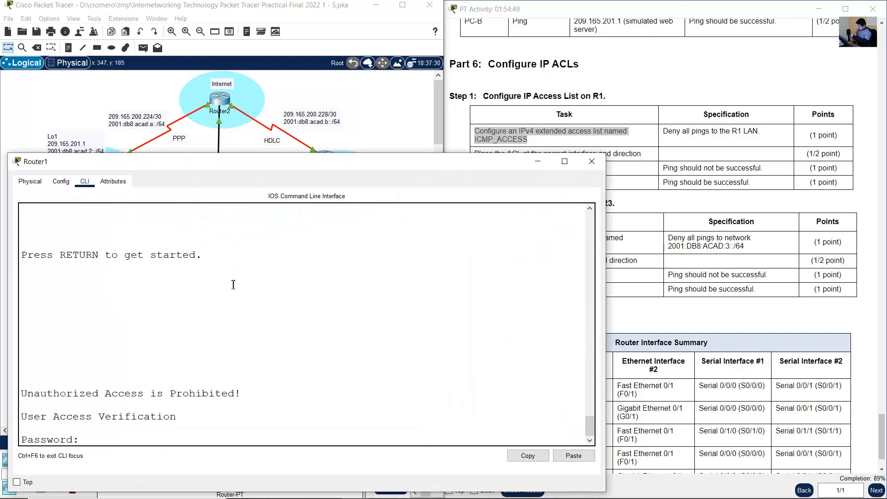
pyautogui.press('Return')
pyautogui.write('en')
pyautogui.press('Return')
pyautogui.press('Return')
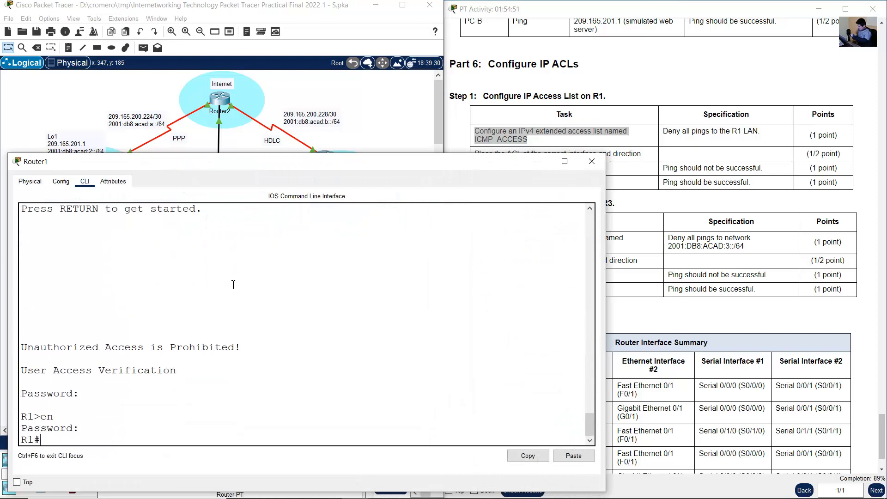
pyautogui.write('conf term')
pyautogui.press('Return')
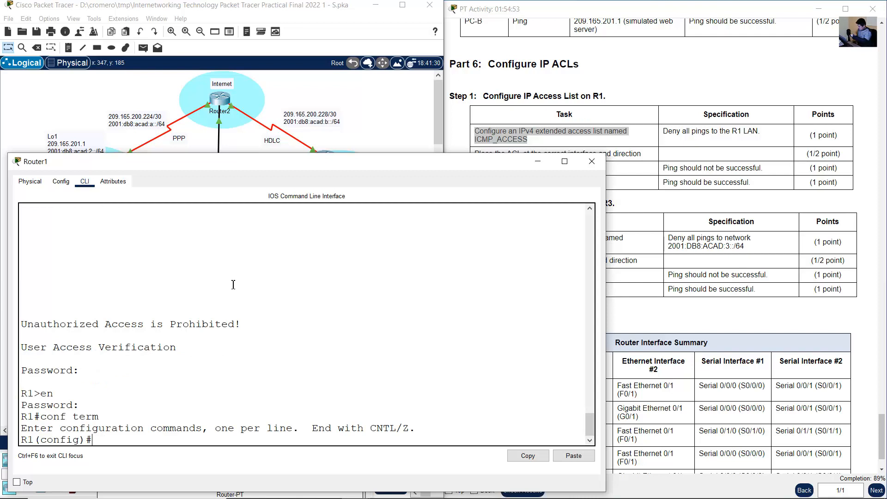
# - Create an IPv4 extended access list named ICMP_ACCESS on R1
pyautogui.write('ip access-list extend')
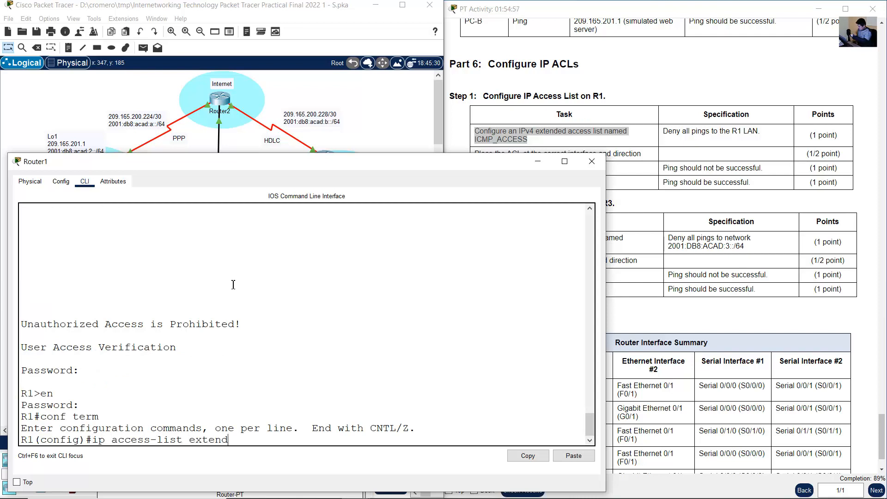
pyautogui.write('ed ICMP_AC')
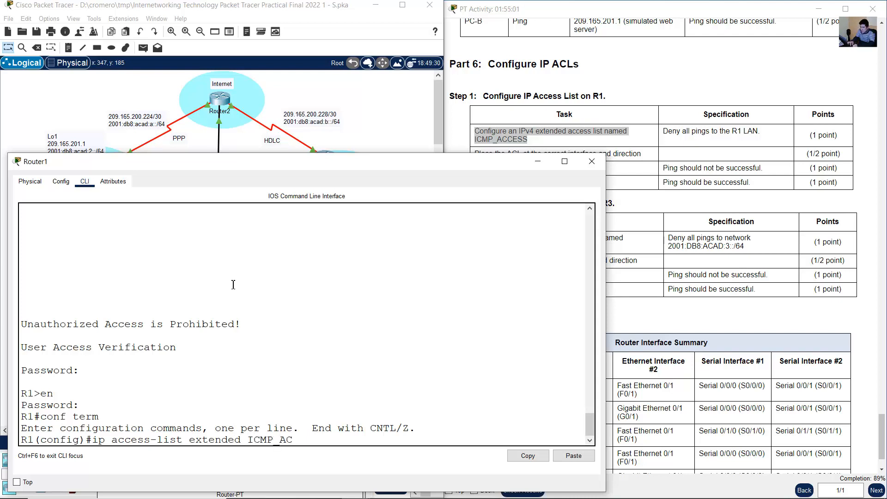
pyautogui.write('CESS')
pyautogui.click(589, 441)
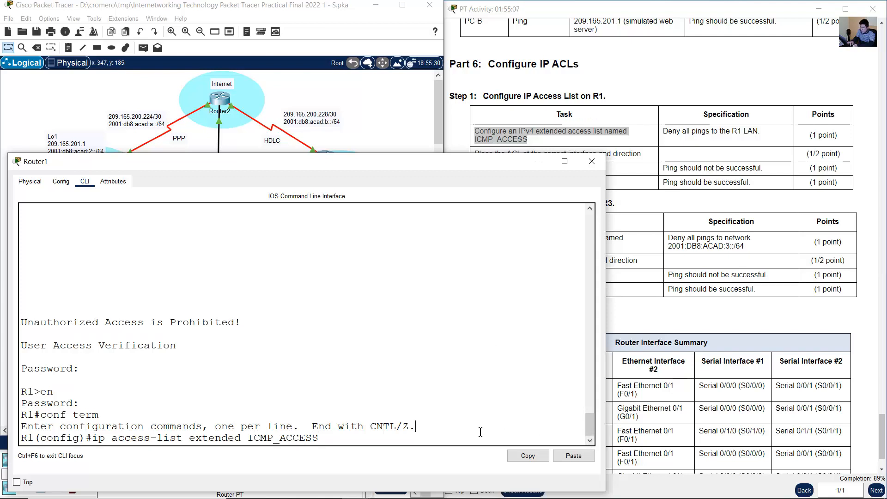
pyautogui.press('Return')
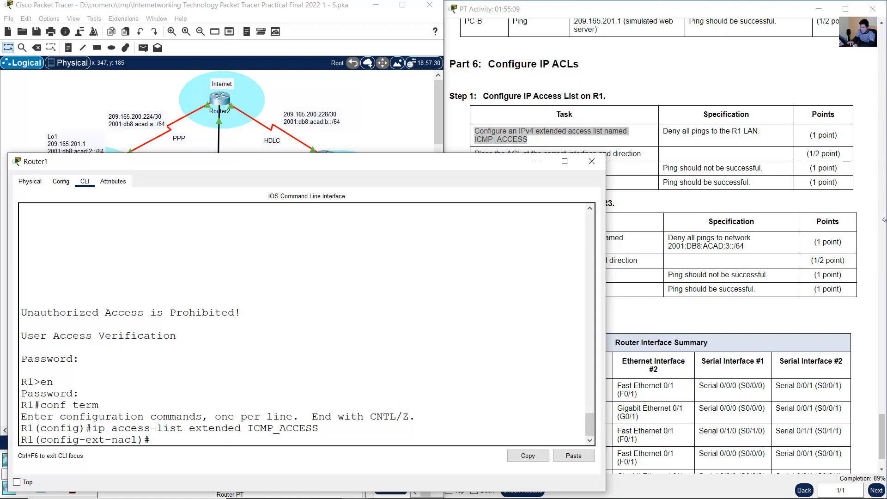
# - Check the ACL specification and add the rule deny icmp any any echo to ICMP_ACCESS
pyautogui.click(743, 145)
pyautogui.moveTo(668, 131); pyautogui.dragTo(761, 132)
pyautogui.click(307, 320)
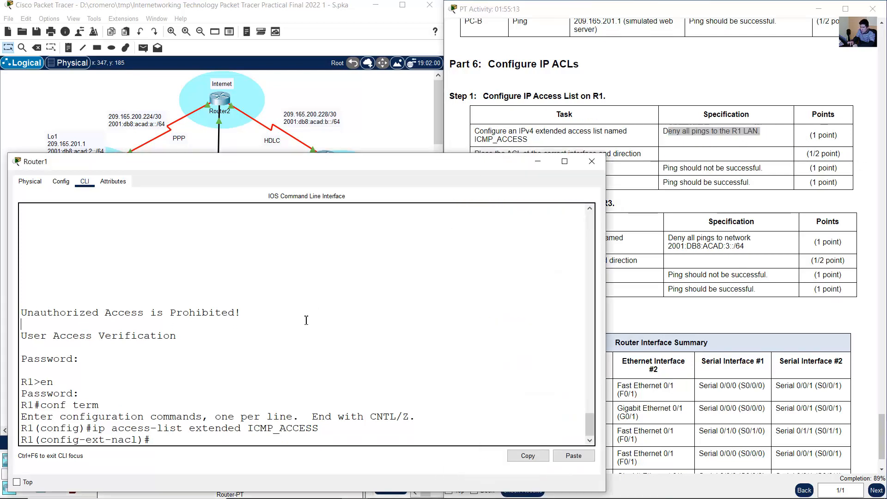
pyautogui.write('deny icmp')
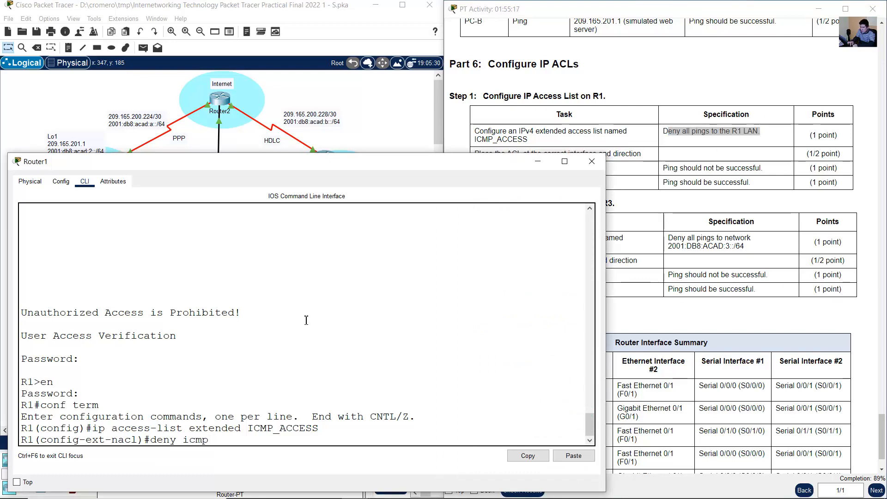
pyautogui.write(' any any echo')
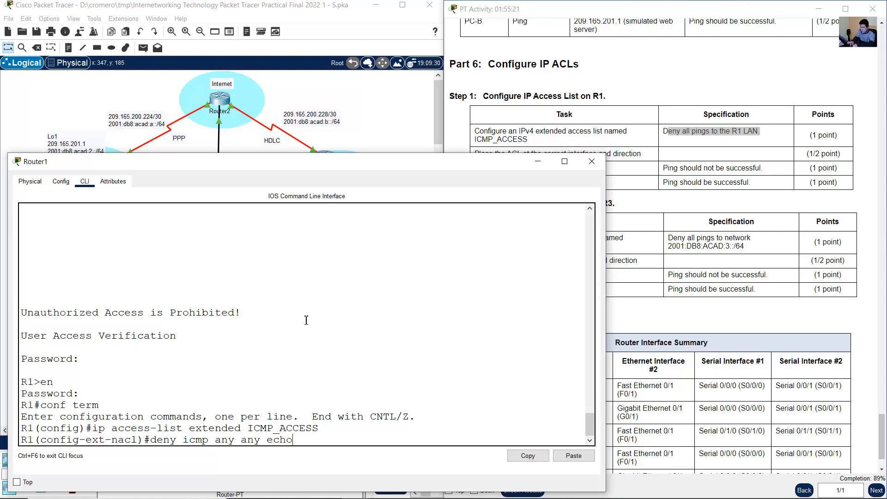
pyautogui.moveTo(177, 439); pyautogui.dragTo(208, 439)
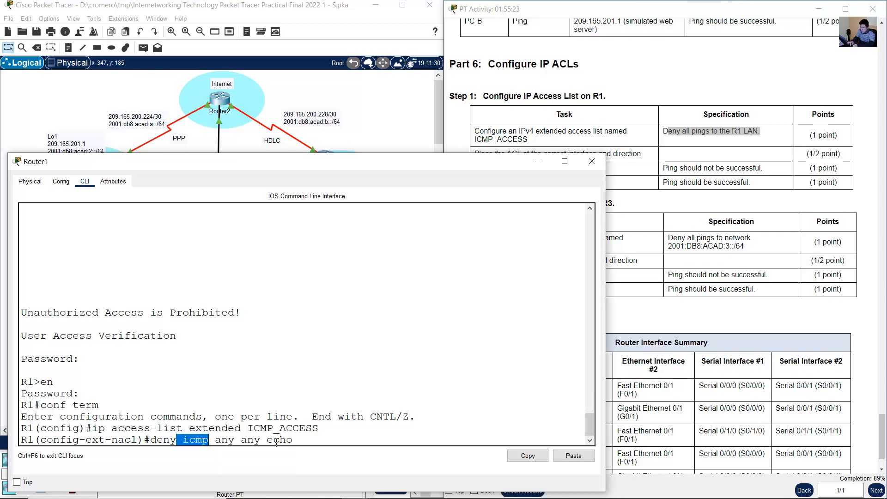
pyautogui.moveTo(266, 440); pyautogui.dragTo(303, 444)
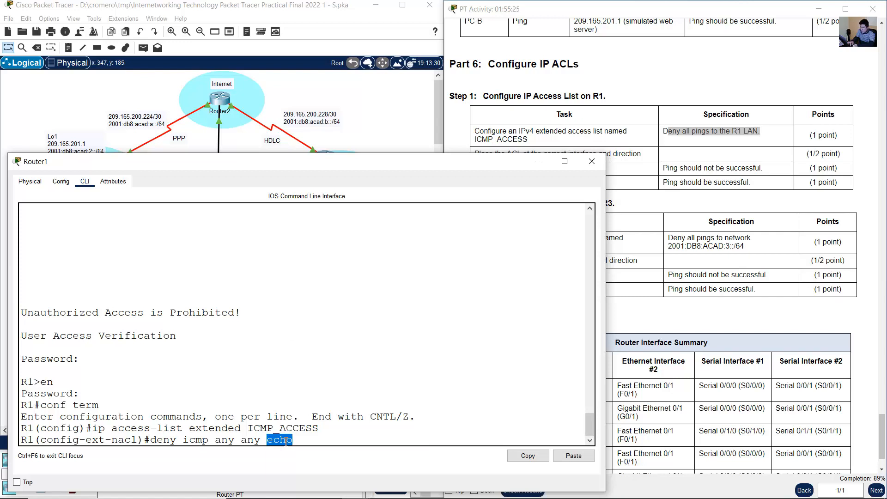
pyautogui.click(302, 440)
pyautogui.moveTo(217, 439); pyautogui.dragTo(266, 442)
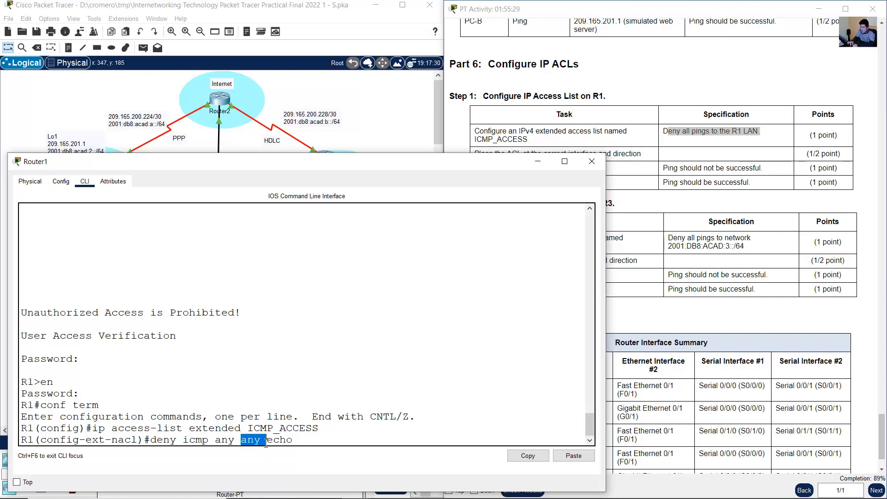
pyautogui.click(313, 441)
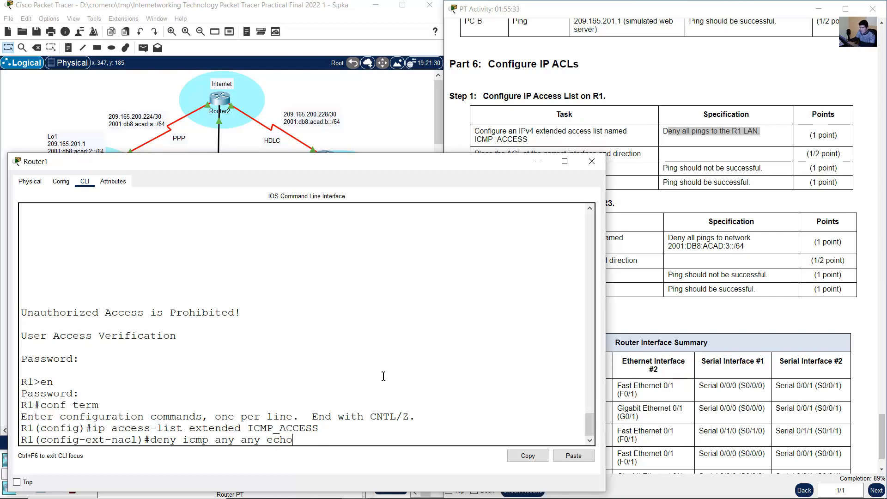
pyautogui.press('Return')
# - Add the rule permit ip any any to ICMP_ACCESS and exit to R1's global configuration mode
pyautogui.write('oe')
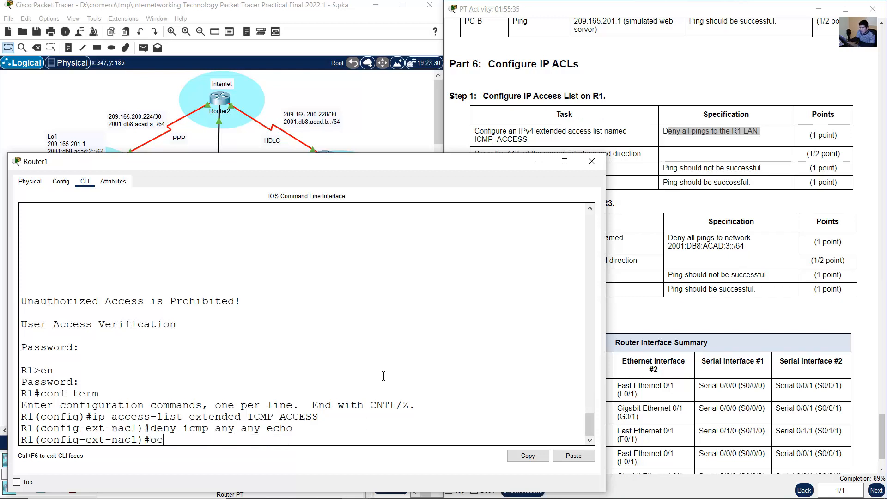
pyautogui.write('rmit')
pyautogui.press('BackSpace')
pyautogui.press('BackSpace')
pyautogui.press('BackSpace')
pyautogui.press('BackSpace')
pyautogui.press('BackSpace')
pyautogui.write('permit ip any any')
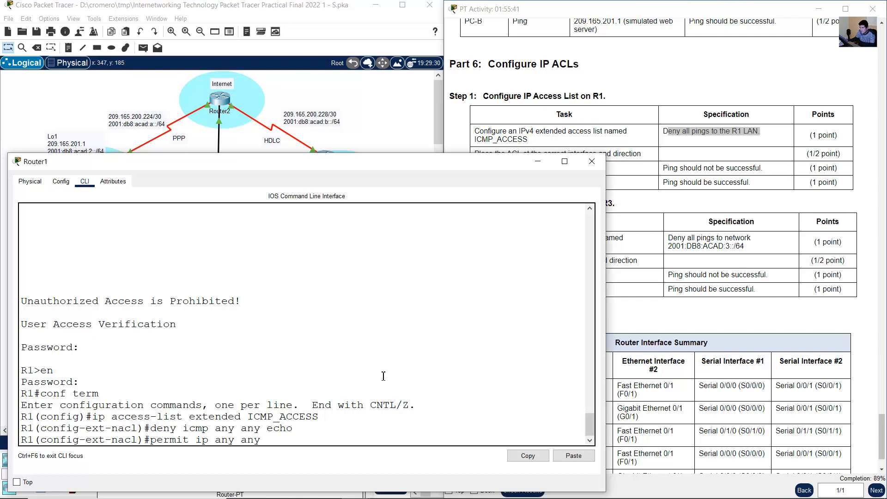
pyautogui.press('Return')
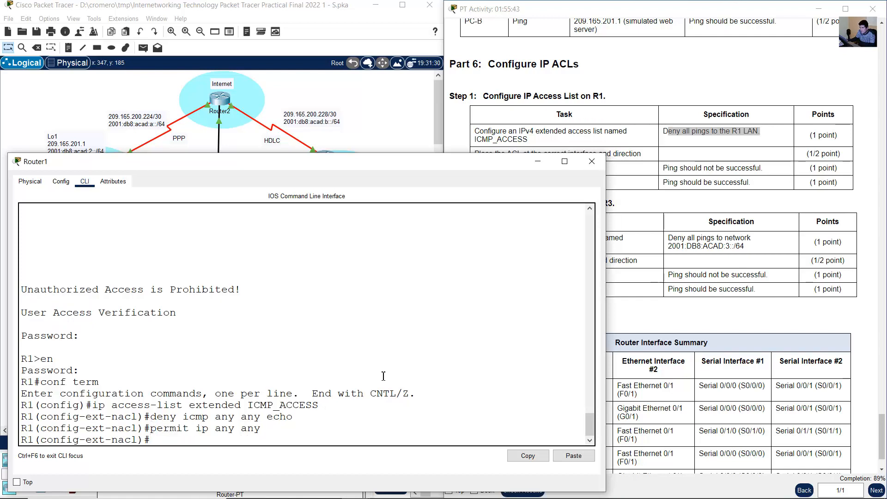
pyautogui.write('exit')
pyautogui.press('Return')
# - Check the task on placing the ACL at the correct interface and direction, return to the topology and open Paint
pyautogui.click(730, 171)
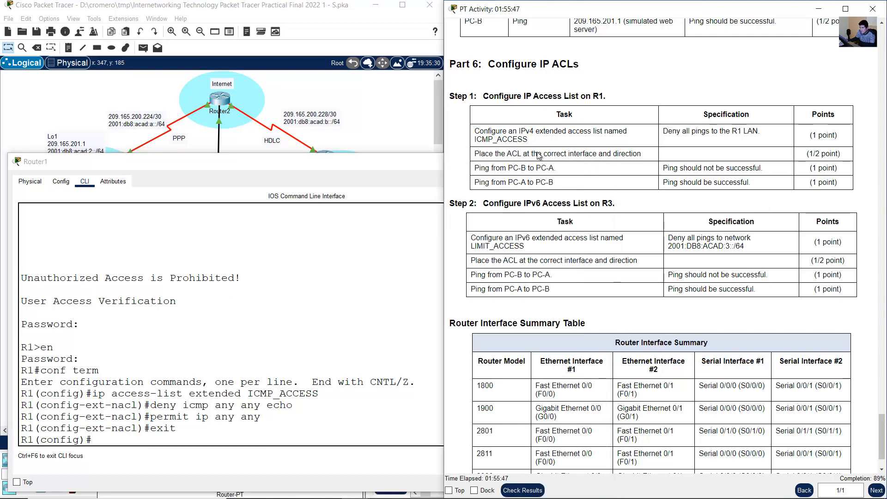
pyautogui.moveTo(479, 154); pyautogui.dragTo(645, 157)
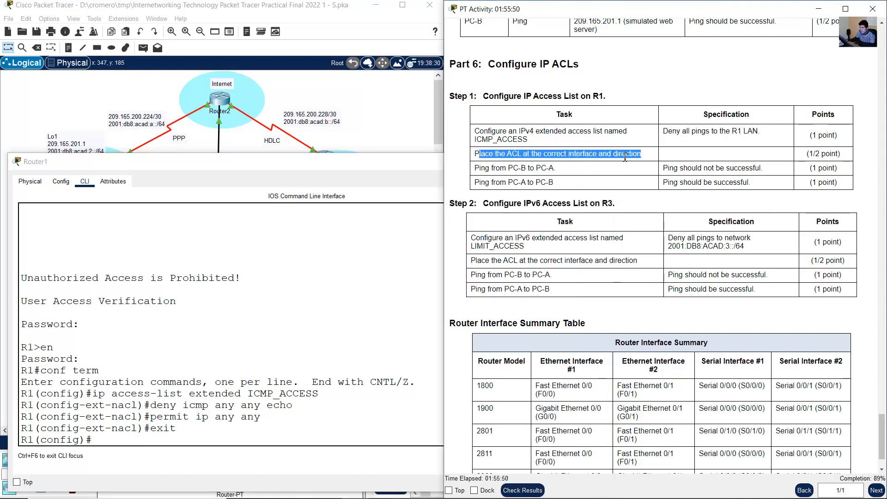
pyautogui.click(404, 125)
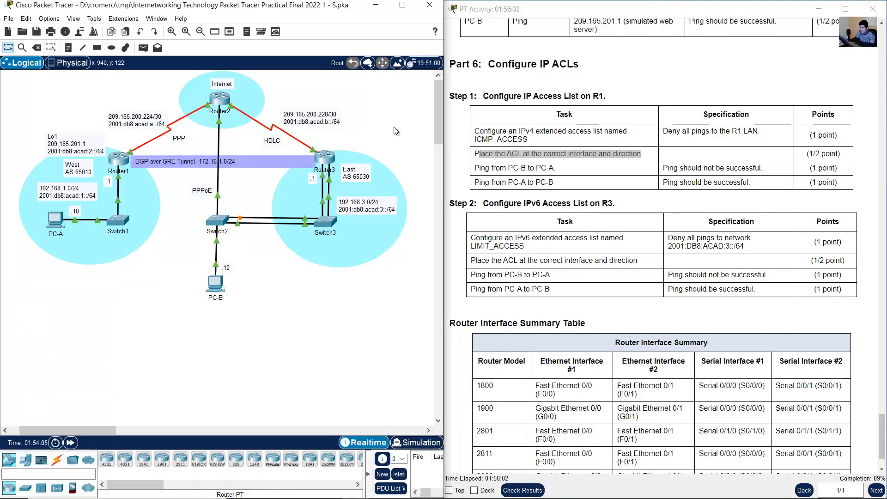
pyautogui.press('super')
pyautogui.write('paint')
pyautogui.press('Return')
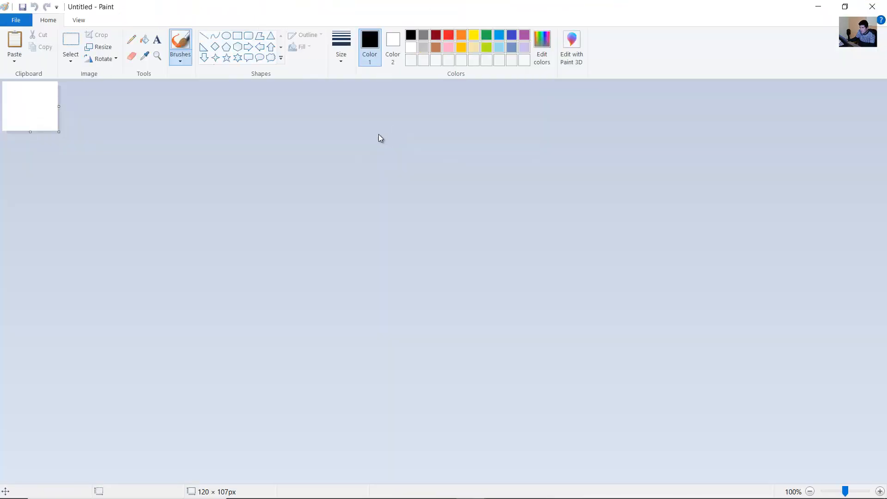
# - Paste the topology screenshot into the canvas and set up a red pencil with the thickest line size
pyautogui.hotkey('ctrl', 'v')
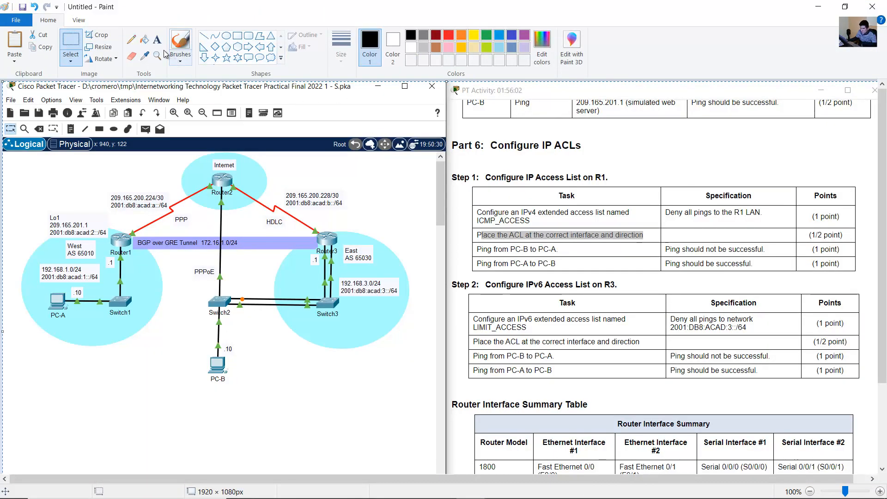
pyautogui.click(131, 39)
pyautogui.click(340, 46)
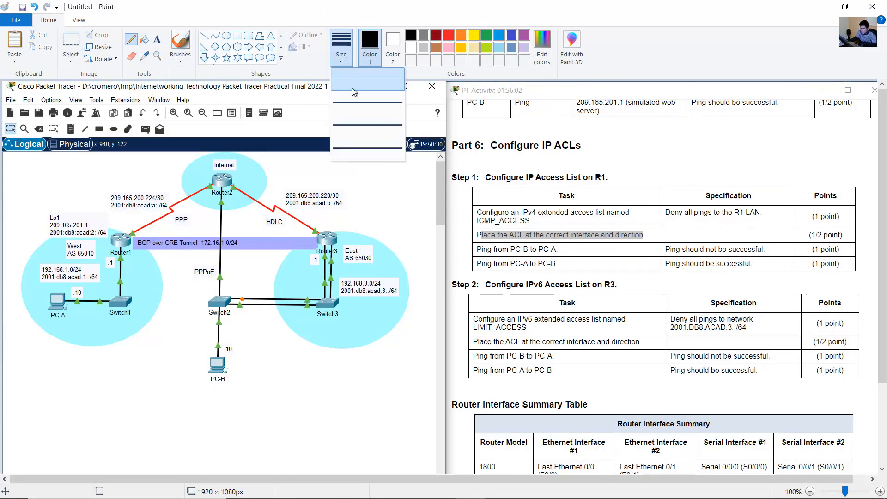
pyautogui.click(367, 148)
pyautogui.click(448, 34)
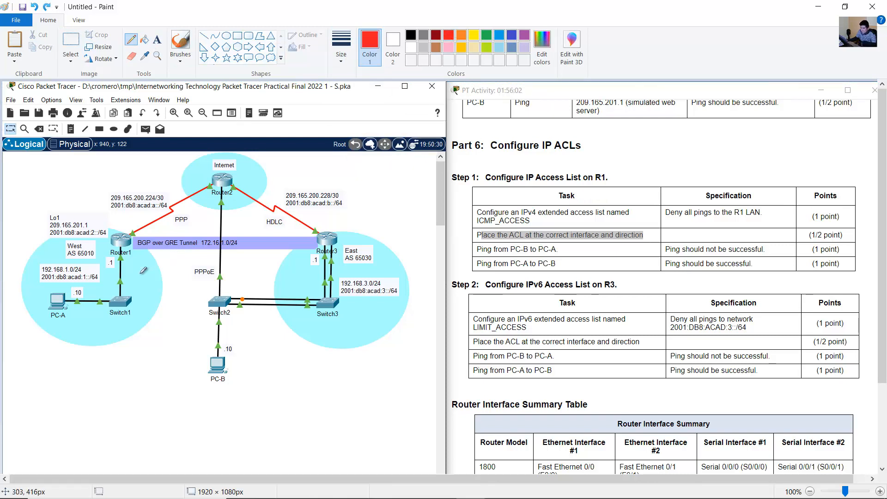
# - Draw a D beside the Router1–Switch1 link, an arrow into the R1 LAN and a mark at Router1's LAN interface, then return to Packet Tracer
pyautogui.moveTo(135, 268)
pyautogui.mouseDown()
pyautogui.moveTo(134, 283)
pyautogui.moveTo(136, 269)
pyautogui.moveTo(147, 278)
pyautogui.moveTo(135, 285)
pyautogui.mouseUp()
pyautogui.moveTo(152, 211)
pyautogui.mouseDown()
pyautogui.moveTo(115, 227)
pyautogui.moveTo(101, 259)
pyautogui.moveTo(99, 250)
pyautogui.moveTo(108, 250)
pyautogui.mouseUp()
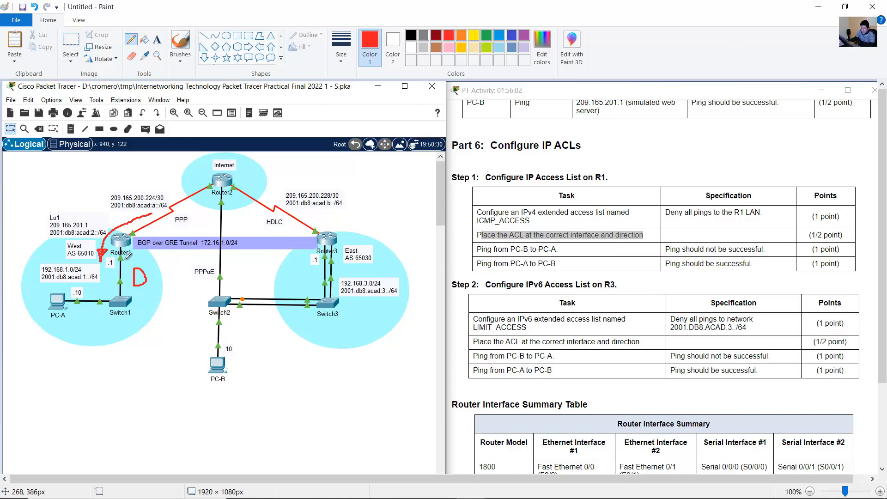
pyautogui.moveTo(139, 259); pyautogui.dragTo(122, 259)
pyautogui.click(818, 7)
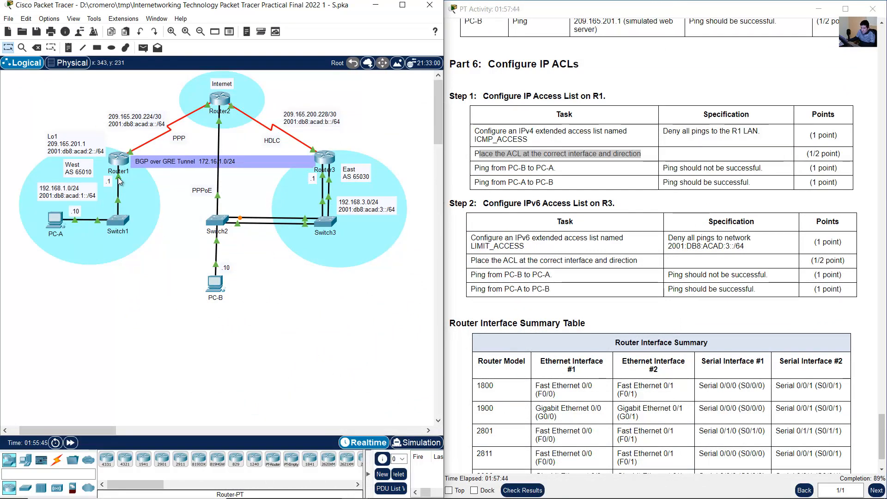
# - Open Router1's command line and enter configuration mode for interface g0/1
pyautogui.moveTo(120, 181)
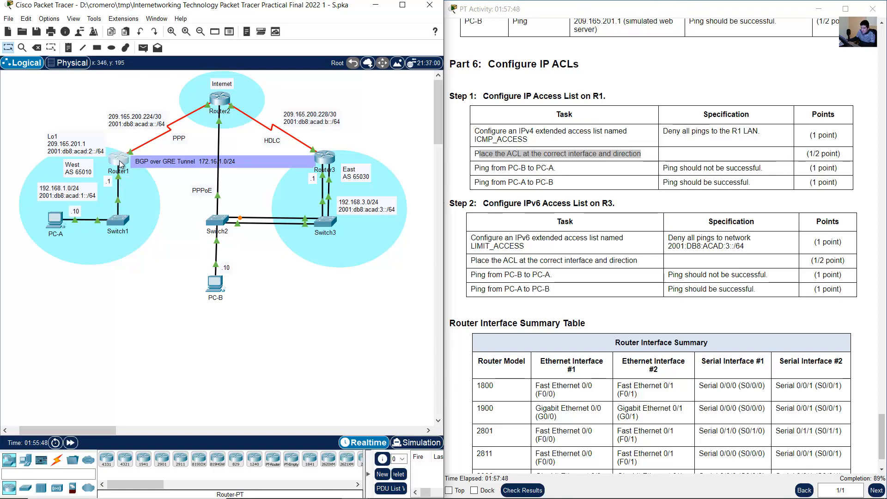
pyautogui.click(118, 159)
pyautogui.write('int g0')
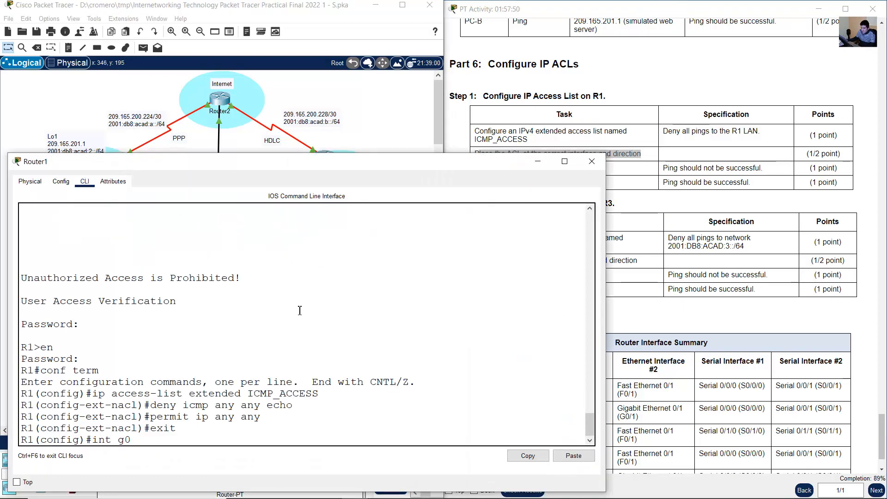
pyautogui.write('/1')
pyautogui.press('Return')
# - Apply the ICMP_ACCESS list outbound on R1's g0/1 interface, exit to global configuration mode and put the router window away
pyautogui.write('ip')
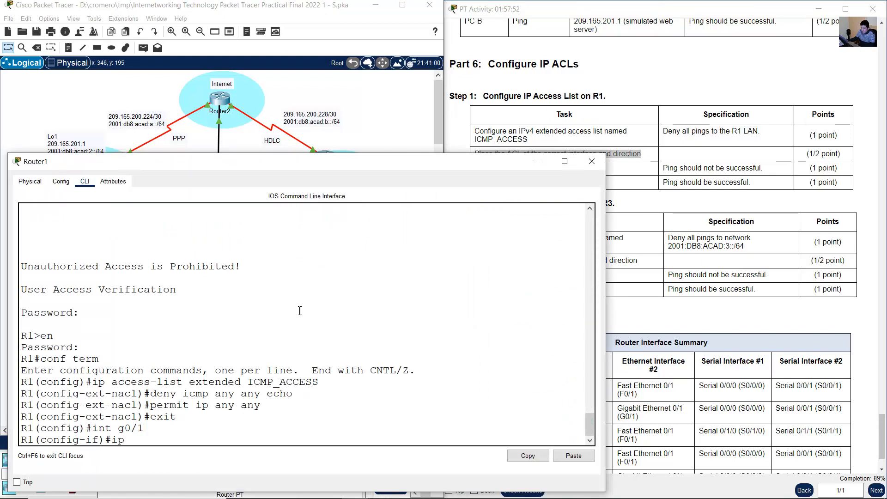
pyautogui.write(' access-group IC')
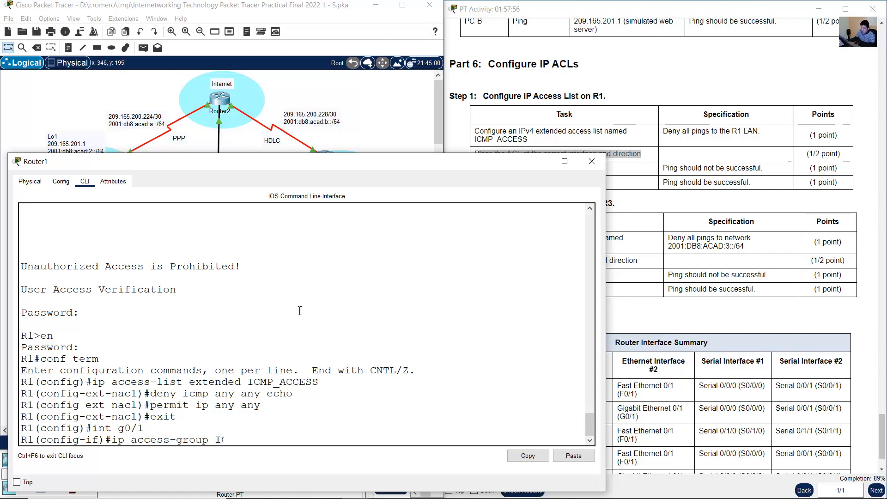
pyautogui.write('MP_ACCESS out')
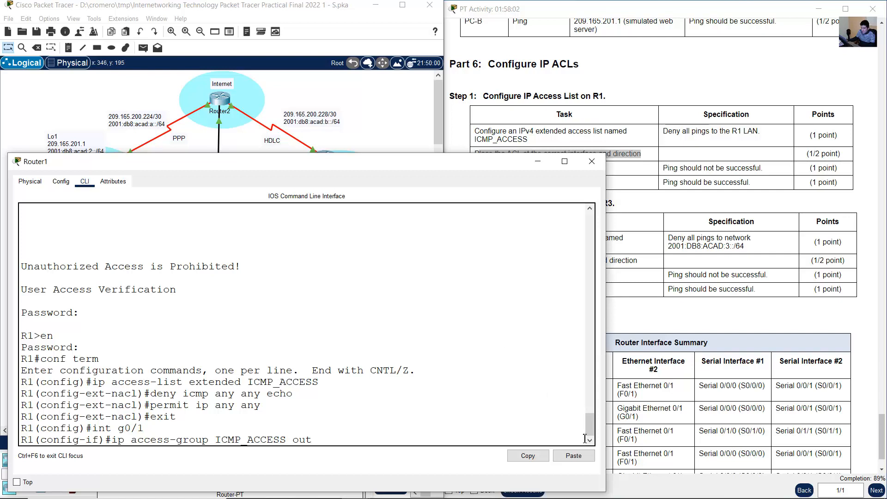
pyautogui.click(589, 441)
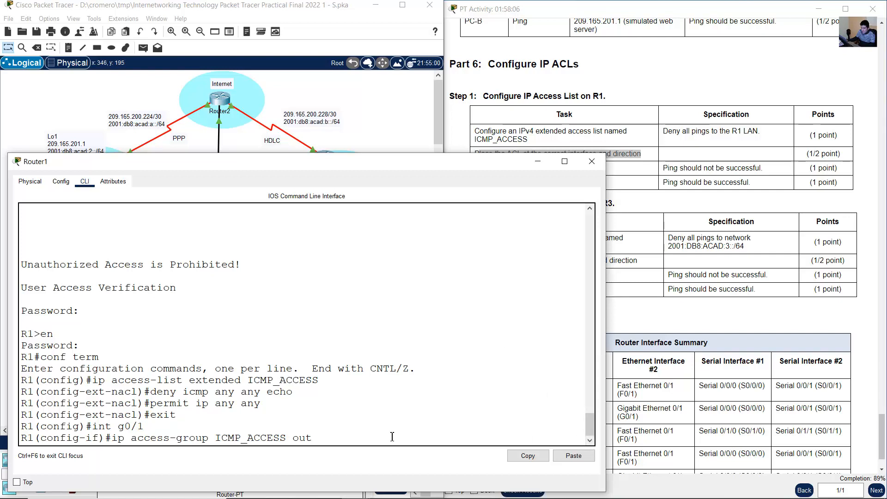
pyautogui.press('Return')
pyautogui.write('exit')
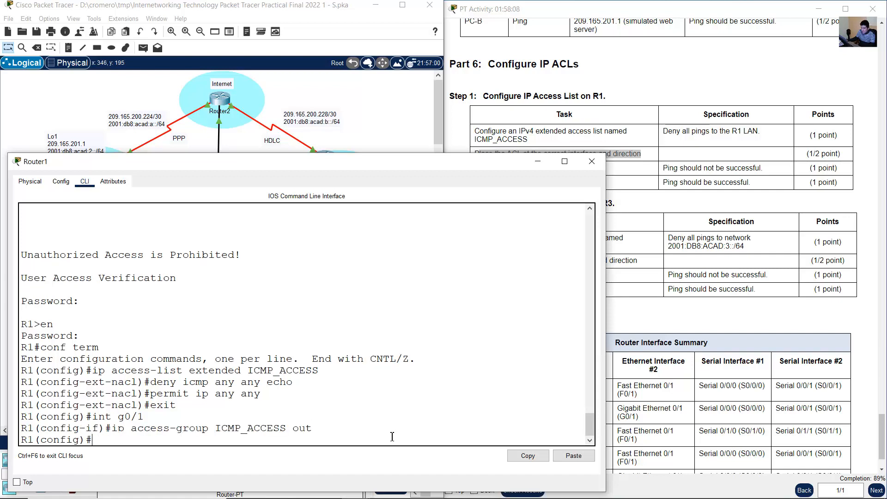
pyautogui.press('Return')
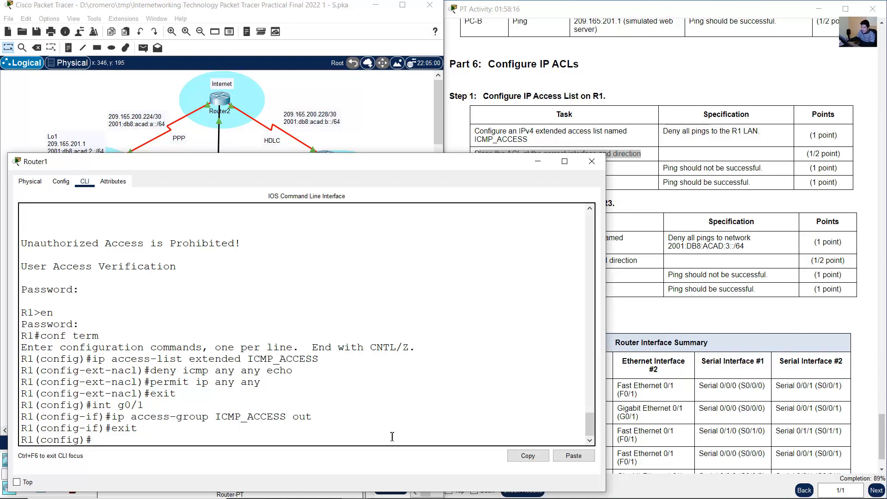
pyautogui.click(537, 161)
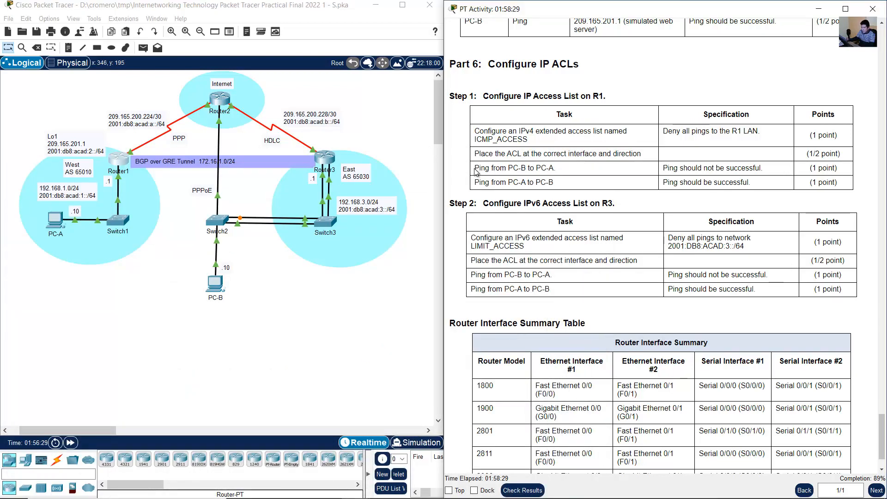
# - Check the PC-B to PC-A ping specification and ping 192.168.1.10 from PC-B
pyautogui.moveTo(475, 169); pyautogui.dragTo(763, 169)
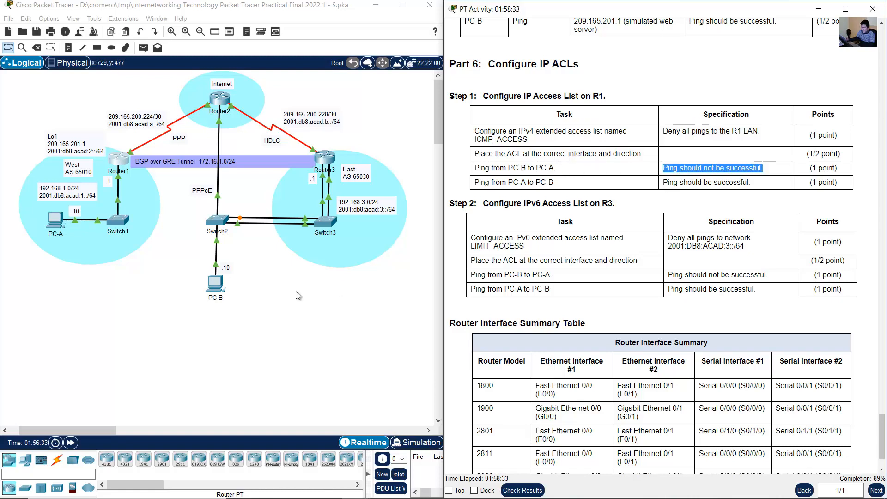
pyautogui.click(239, 295)
pyautogui.click(216, 283)
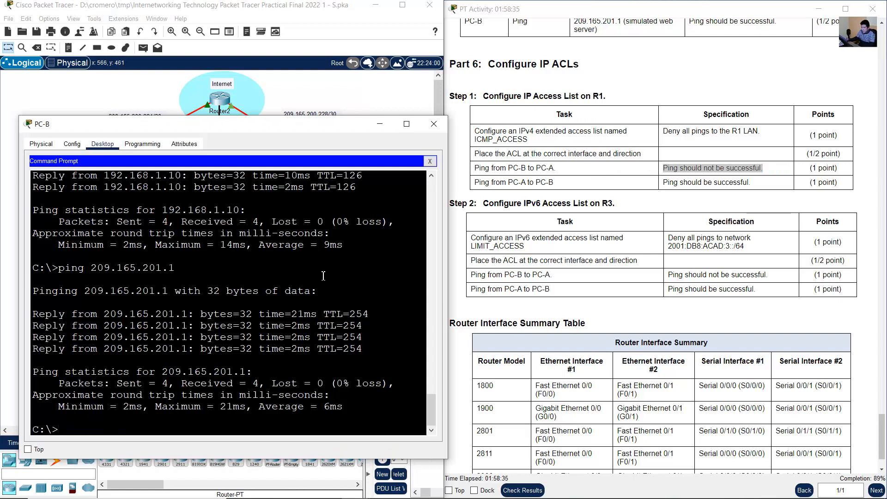
pyautogui.press('Up')
pyautogui.press('Up')
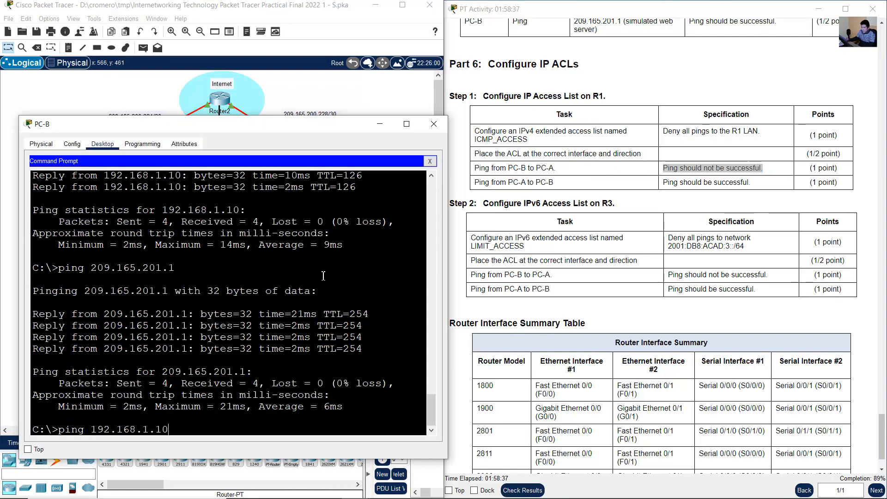
pyautogui.press('Return')
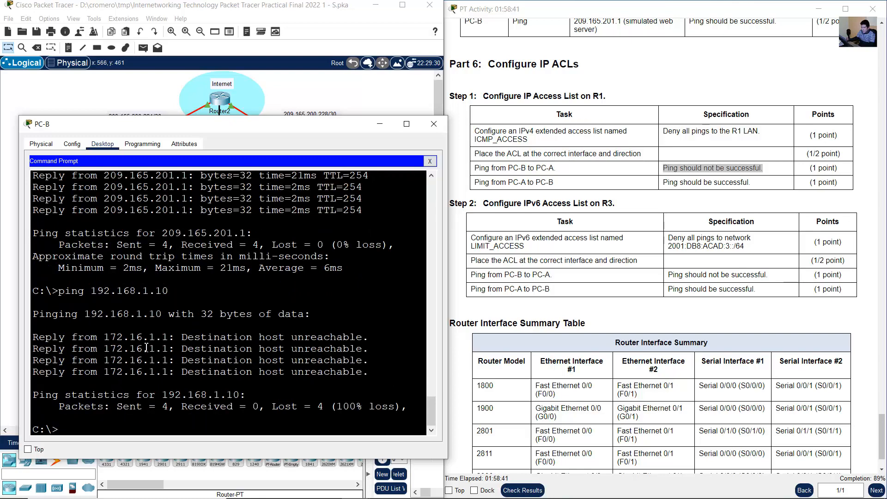
pyautogui.click(433, 124)
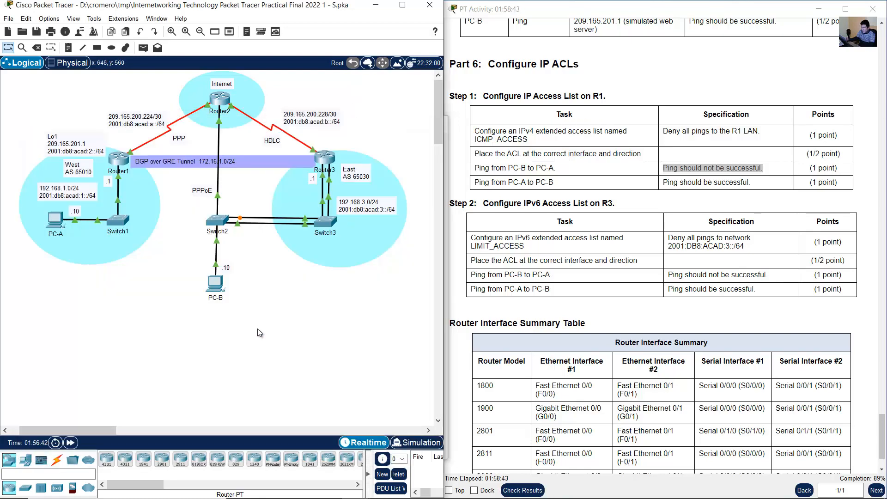
# - Repeat the ping to 192.168.1.10 from PC-B and compare the result with the task's specification
pyautogui.moveTo(258, 328); pyautogui.dragTo(182, 280)
pyautogui.click(129, 279)
pyautogui.moveTo(53, 321); pyautogui.dragTo(14, 217)
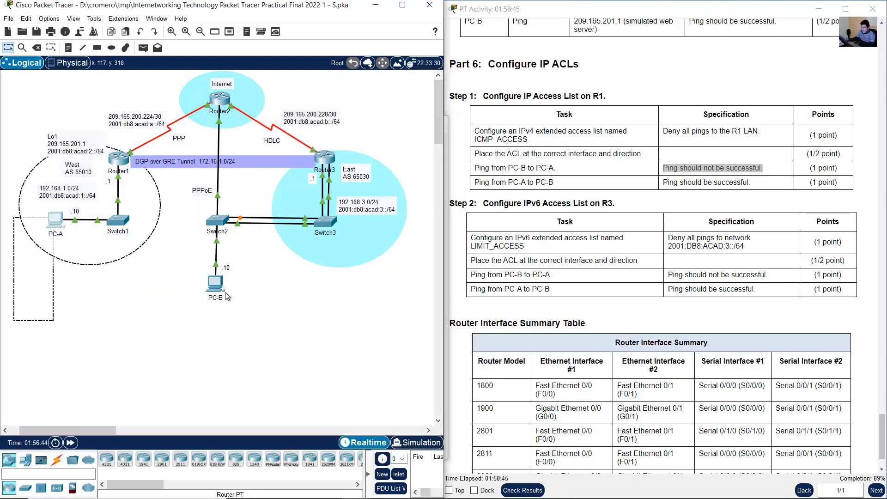
pyautogui.click(222, 287)
pyautogui.press('Up')
pyautogui.press('Return')
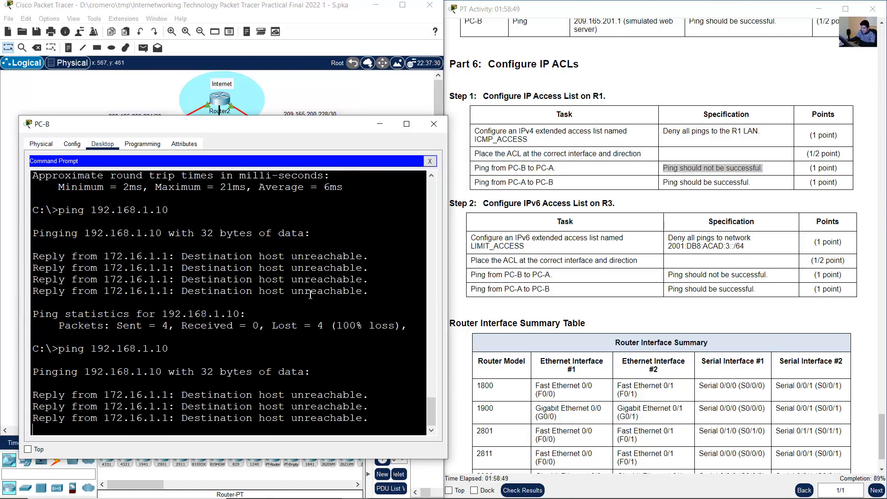
pyautogui.click(794, 152)
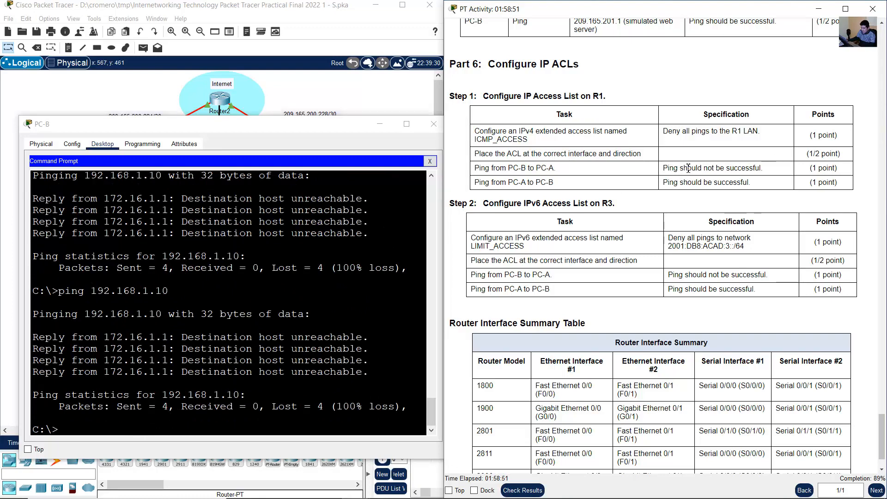
pyautogui.moveTo(674, 168); pyautogui.dragTo(767, 169)
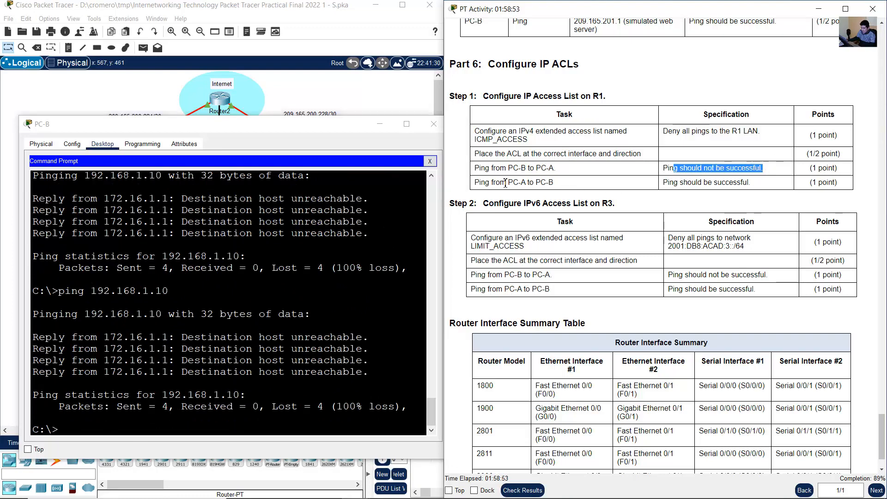
# - Ping 192.168.3.10 from PC-A and compare the result with the PC-A to PC-B specification
pyautogui.moveTo(506, 182); pyautogui.dragTo(645, 184)
pyautogui.click(380, 123)
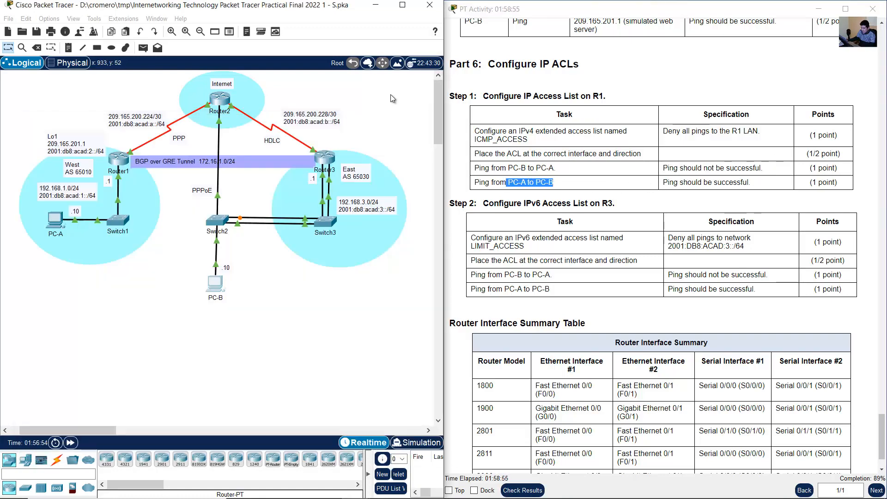
pyautogui.click(56, 224)
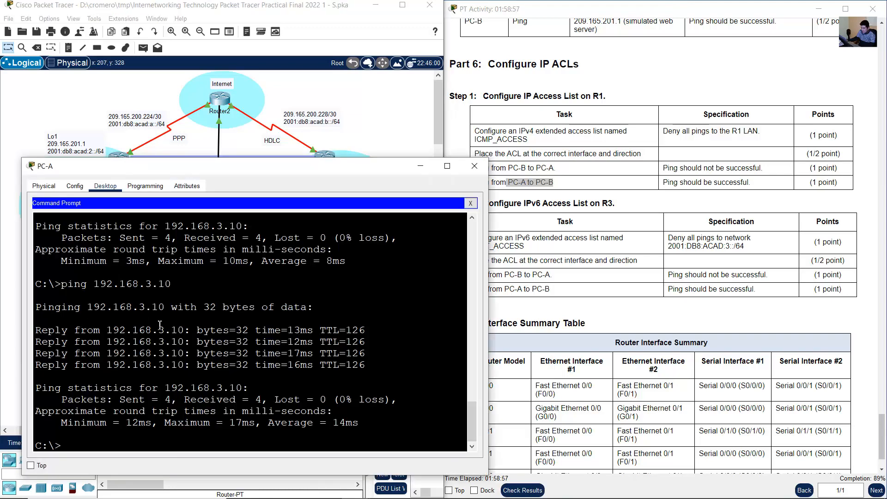
pyautogui.press('Up')
pyautogui.press('Return')
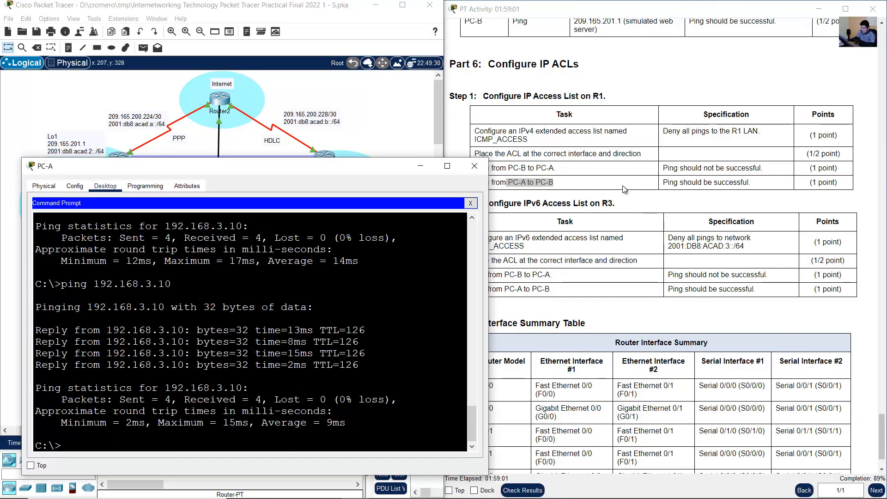
pyautogui.click(645, 185)
pyautogui.moveTo(668, 182); pyautogui.dragTo(767, 186)
pyautogui.click(768, 188)
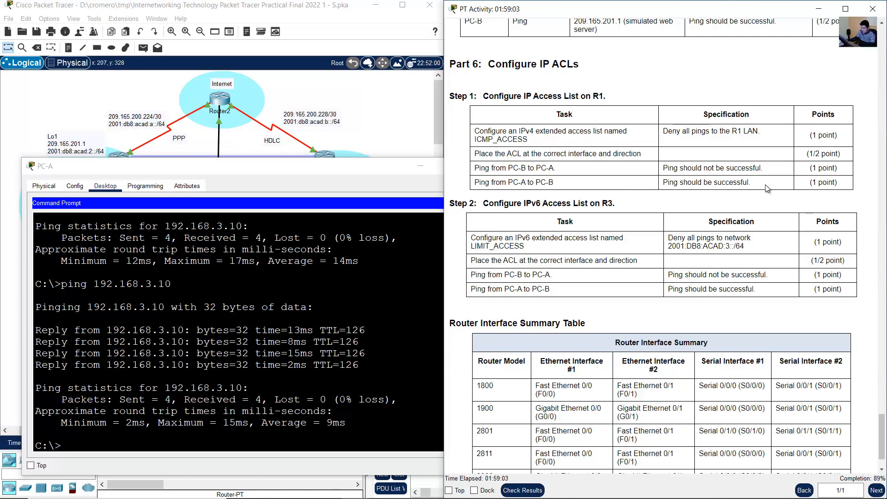
pyautogui.click(375, 141)
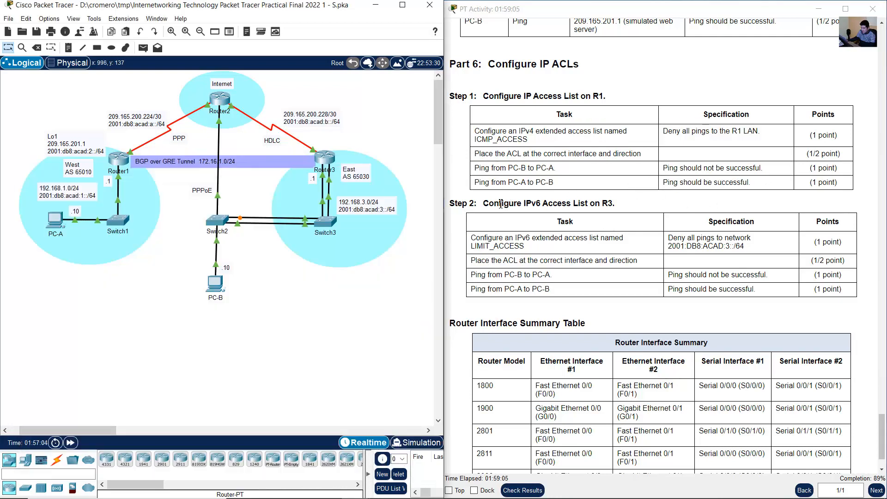
# - Check the IPv6 access list task and enter global configuration mode on R3
pyautogui.moveTo(494, 203); pyautogui.dragTo(614, 203)
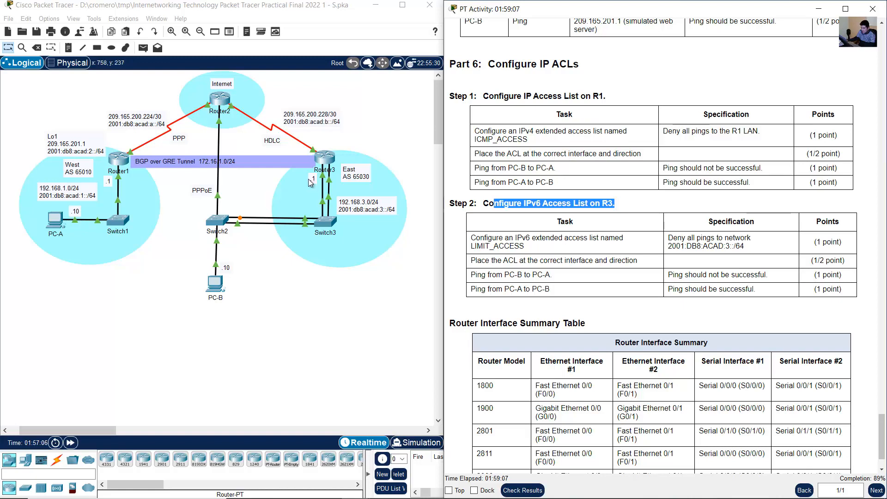
pyautogui.click(326, 160)
pyautogui.click(481, 237)
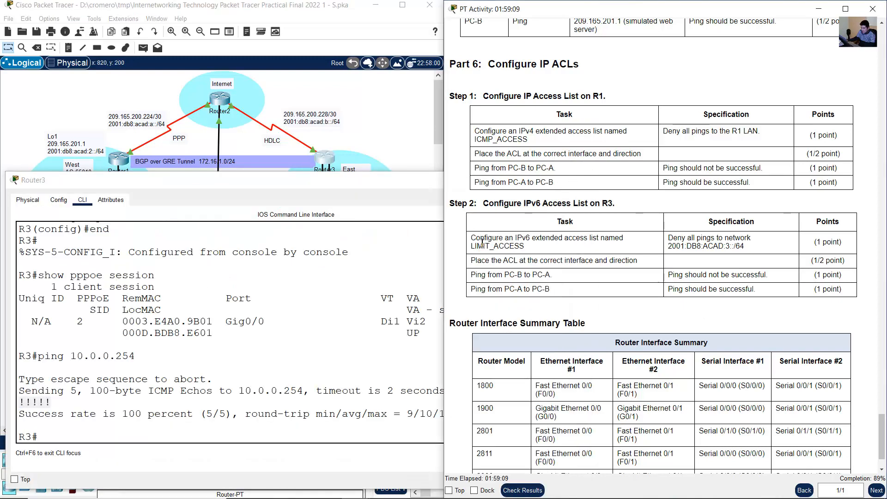
pyautogui.moveTo(480, 237); pyautogui.dragTo(594, 251)
pyautogui.click(267, 323)
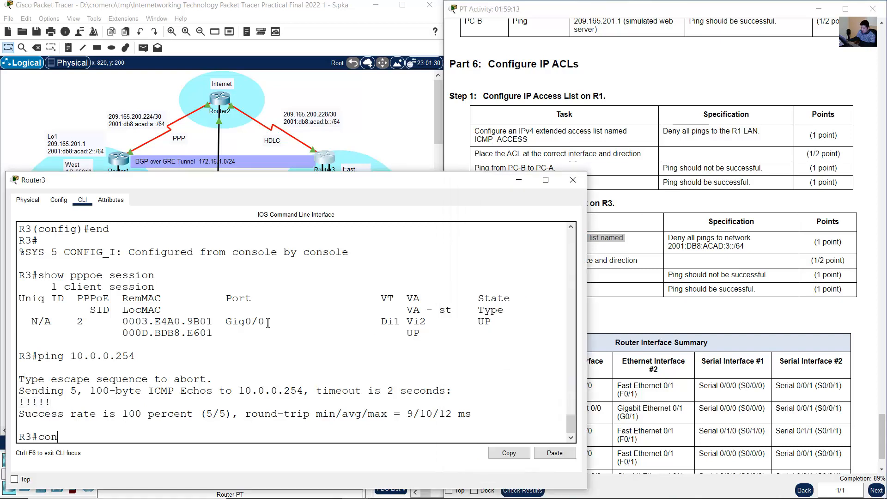
pyautogui.write('conf term')
pyautogui.press('Return')
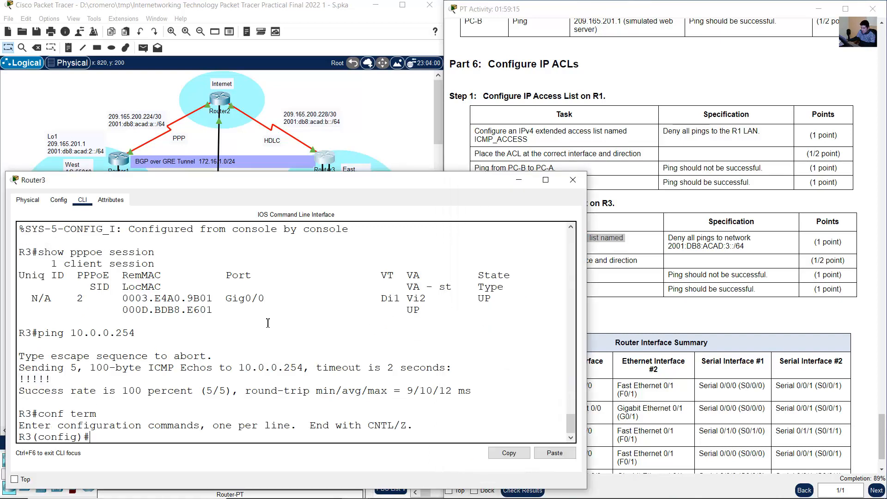
# - Create the IPv6 access list LIMIT_ACCESS on R3, matching the name in the task table
pyautogui.click(708, 240)
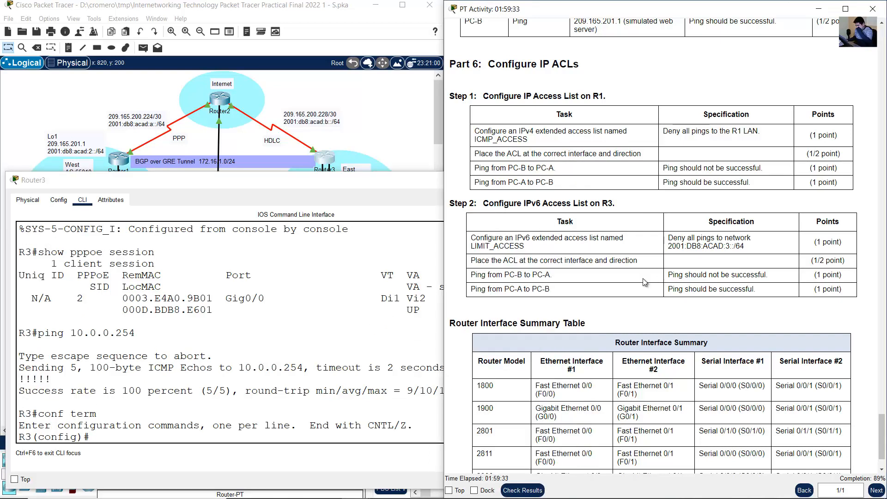
pyautogui.click(304, 352)
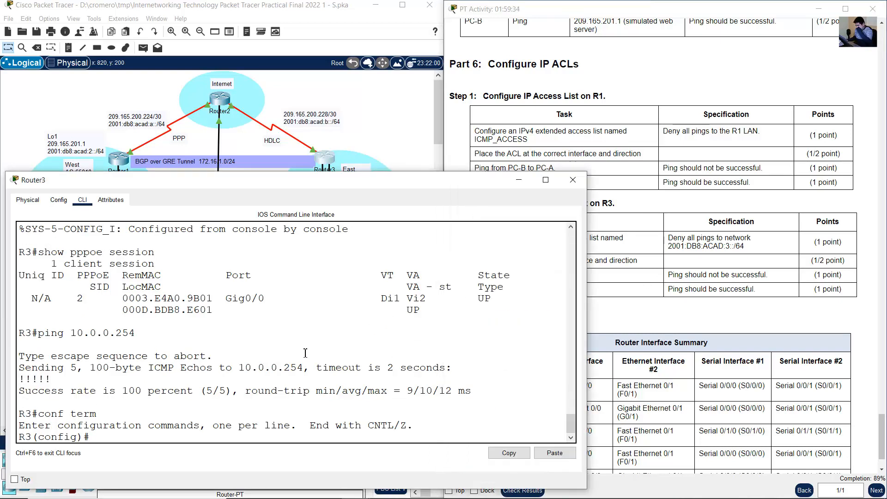
pyautogui.write('ipv6 access-list')
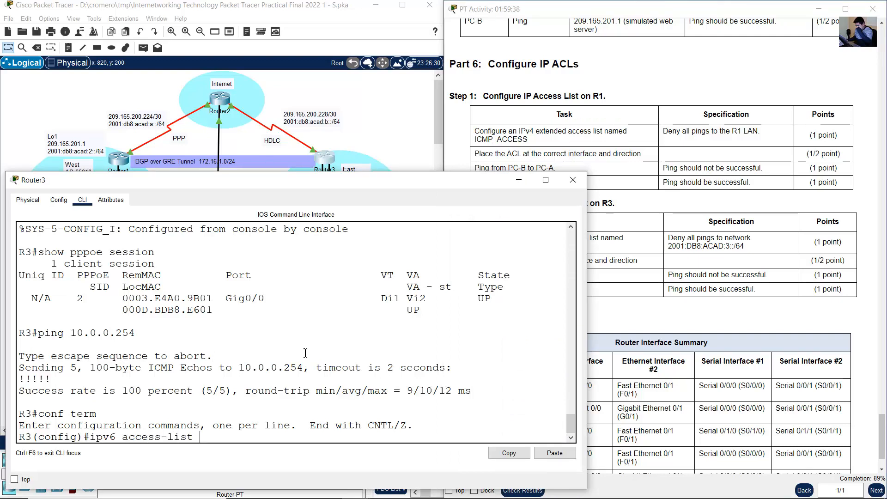
pyautogui.write(' LIMIT ')
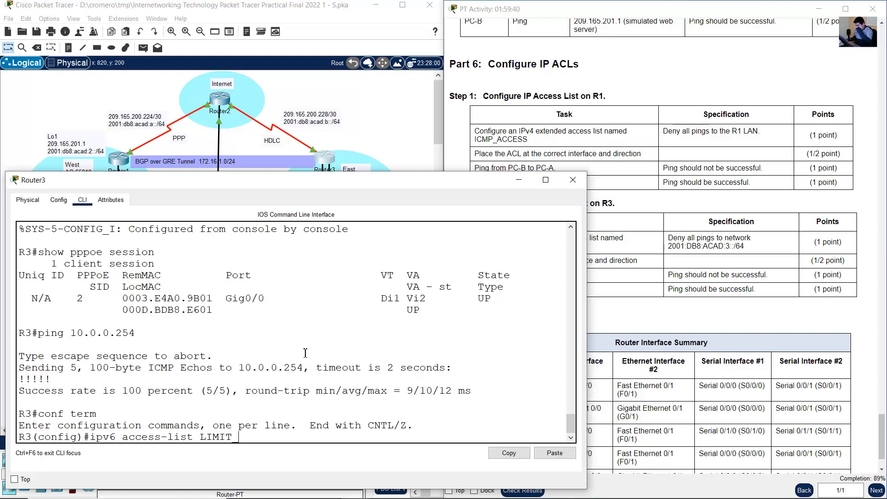
pyautogui.write('ACCESS')
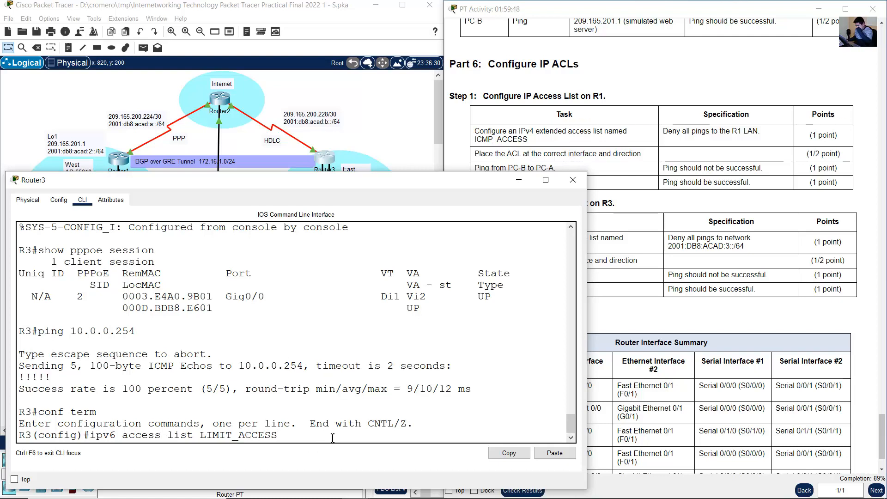
pyautogui.click(624, 309)
pyautogui.doubleClick(498, 246)
pyautogui.click(362, 368)
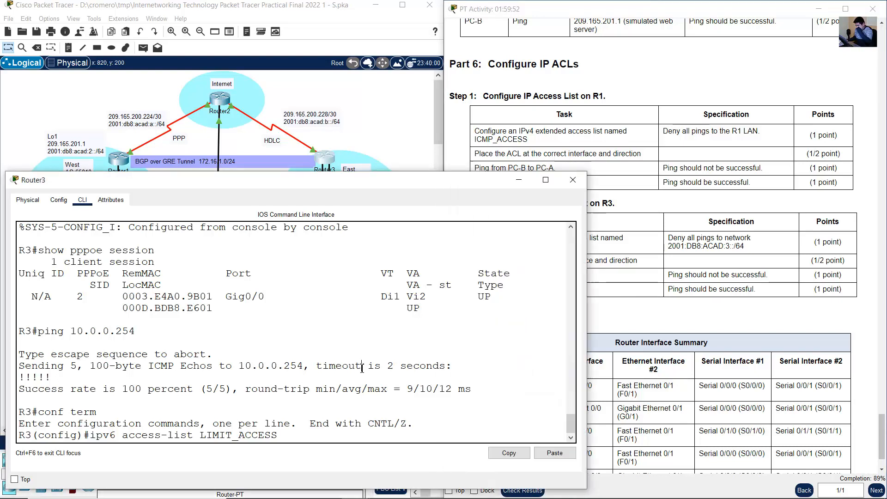
pyautogui.press('Return')
# - Check the list's deny specification and add the rule deny icmp any any echo-request to LIMIT_ACCESS
pyautogui.click(715, 271)
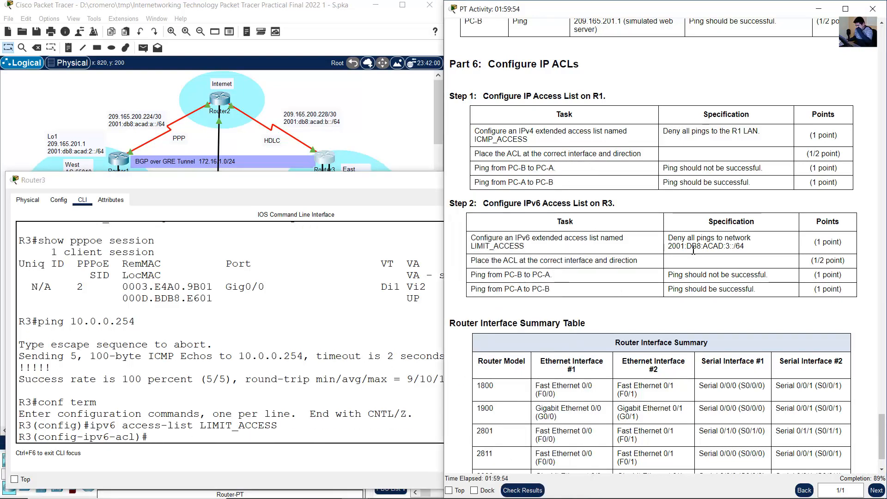
pyautogui.moveTo(668, 238); pyautogui.dragTo(756, 238)
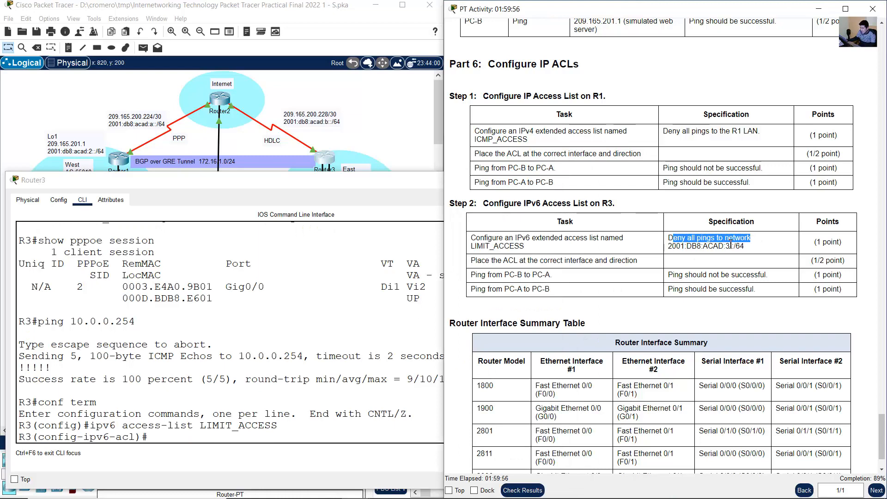
pyautogui.click(672, 238)
pyautogui.moveTo(677, 238); pyautogui.dragTo(733, 253)
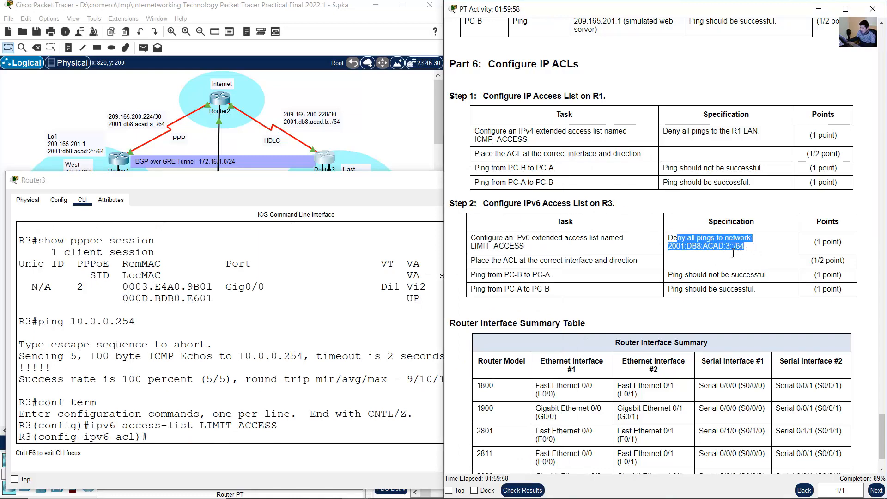
pyautogui.click(256, 344)
pyautogui.write('deny ')
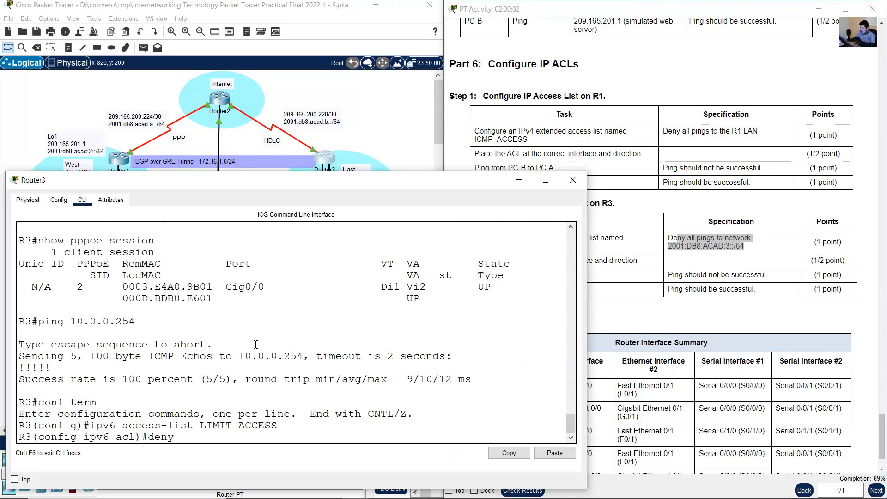
pyautogui.write('icmp any any echo')
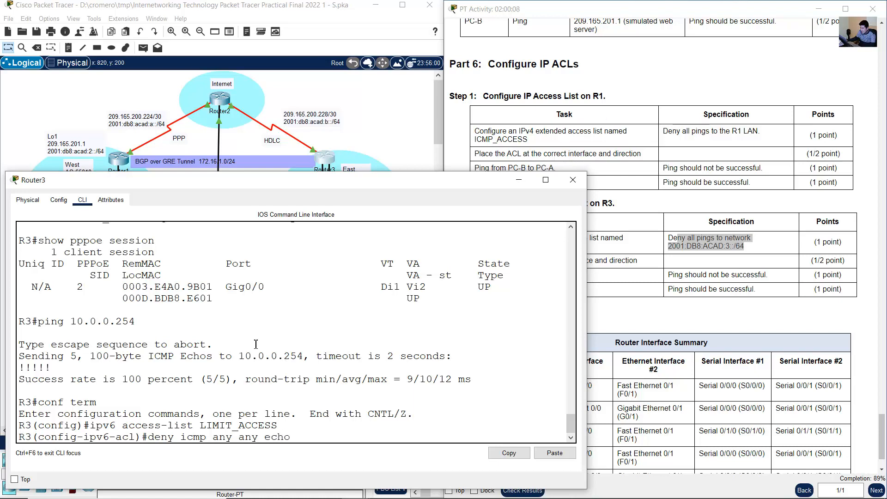
pyautogui.write('-request')
pyautogui.press('Return')
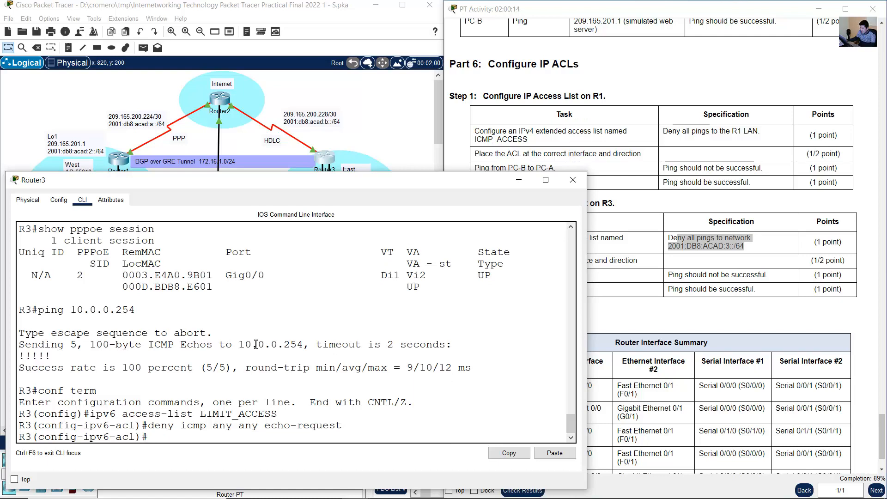
# - Add the rule permit ipv6 any any to LIMIT_ACCESS and return to global configuration mode
pyautogui.write('permit ipv6 any any')
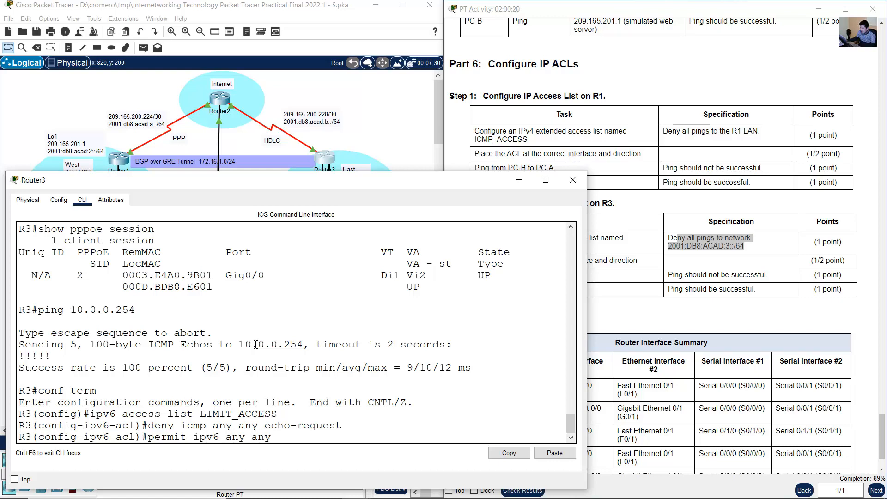
pyautogui.press('Return')
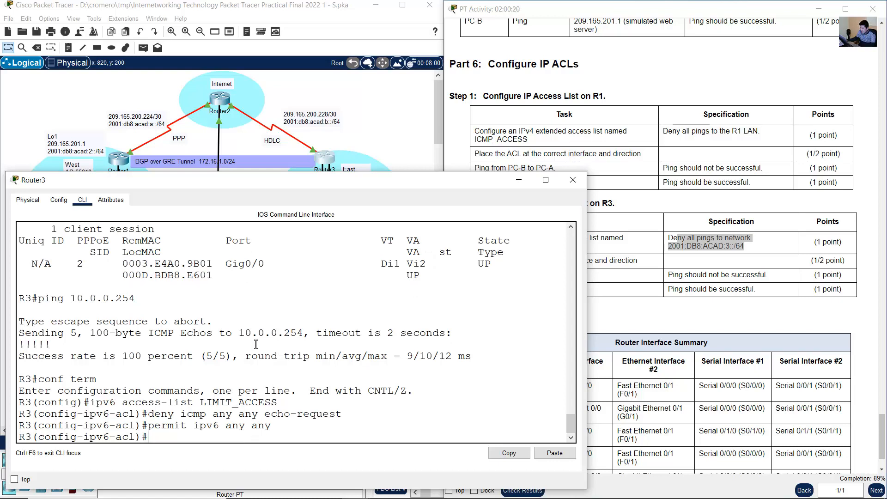
pyautogui.write('exit')
pyautogui.press('Return')
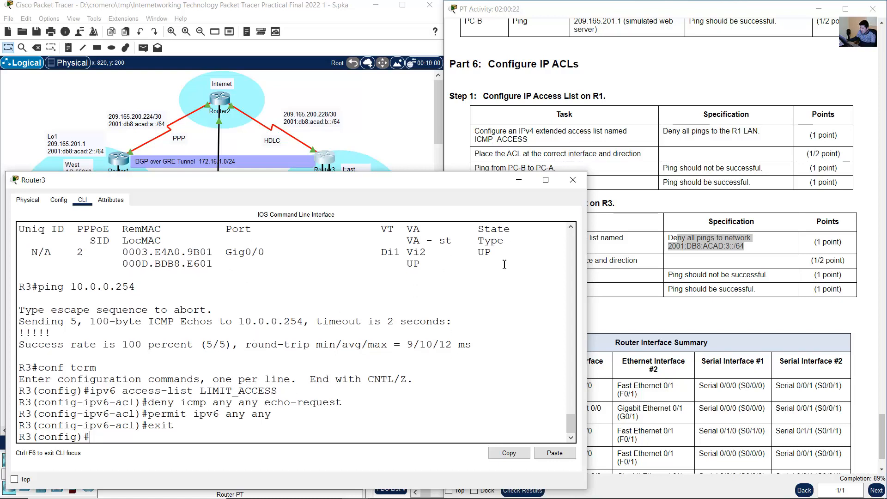
# - Check the ACL placement task and, in Paint, sketch an orange D in the East LAN and an arrow for traffic entering through Router3
pyautogui.click(697, 286)
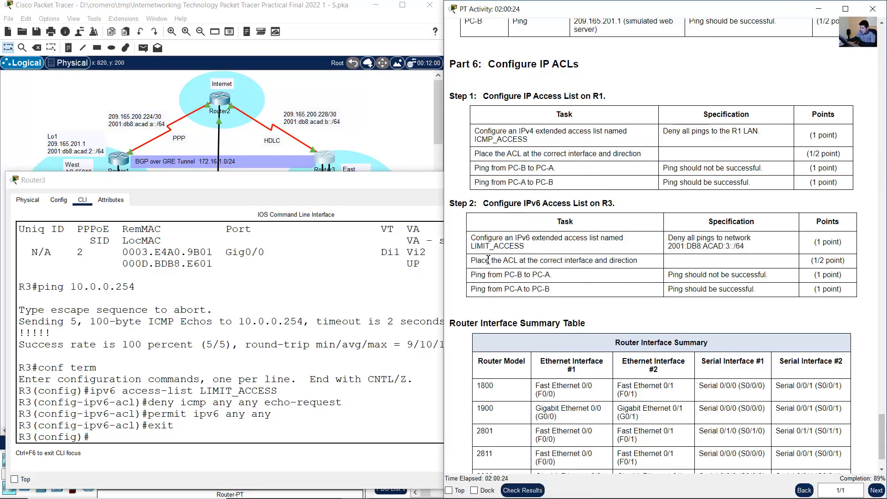
pyautogui.moveTo(475, 261); pyautogui.dragTo(645, 262)
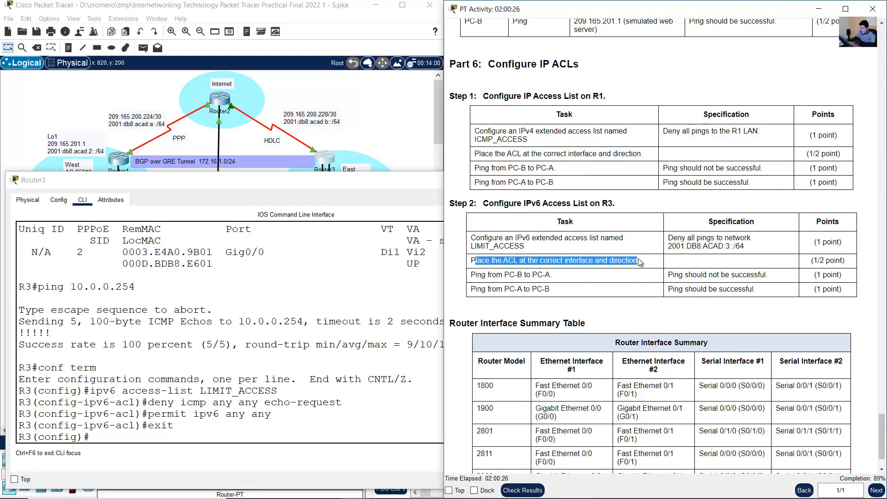
pyautogui.click(474, 492)
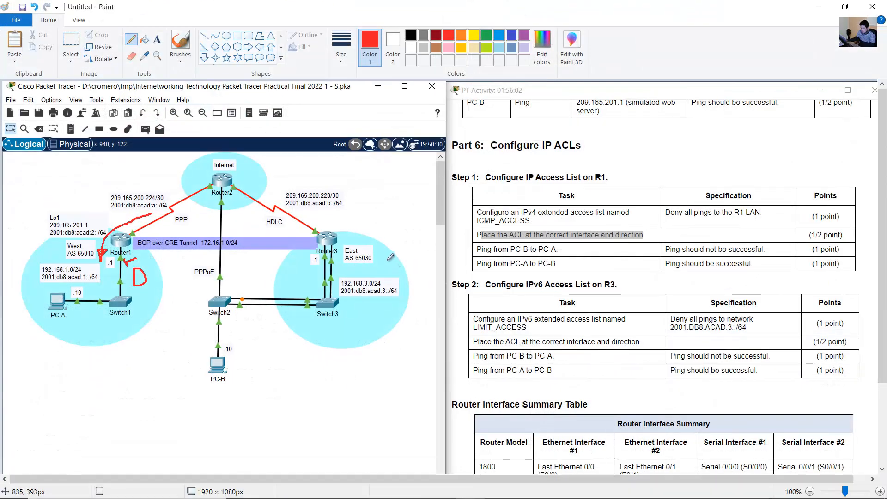
pyautogui.click(461, 35)
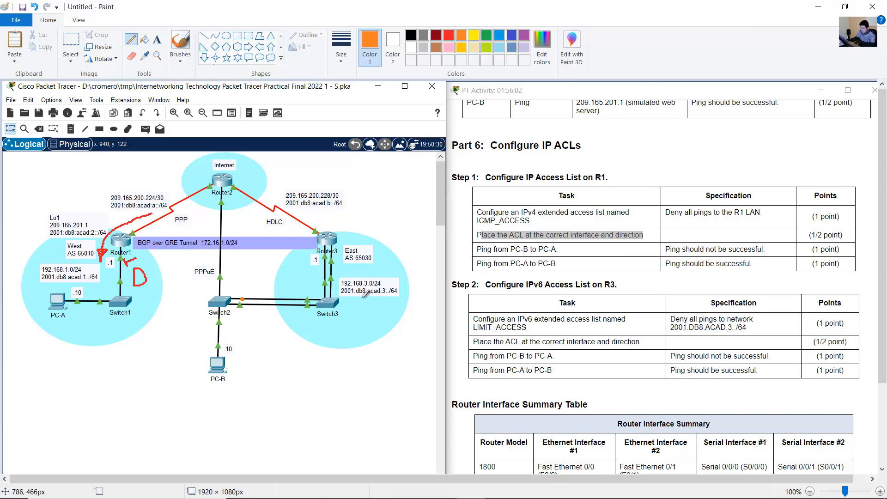
pyautogui.moveTo(360, 300)
pyautogui.mouseDown()
pyautogui.moveTo(360, 317)
pyautogui.moveTo(372, 299)
pyautogui.moveTo(367, 316)
pyautogui.mouseUp()
pyautogui.moveTo(277, 213)
pyautogui.mouseDown()
pyautogui.moveTo(307, 237)
pyautogui.moveTo(309, 277)
pyautogui.moveTo(308, 268)
pyautogui.mouseUp()
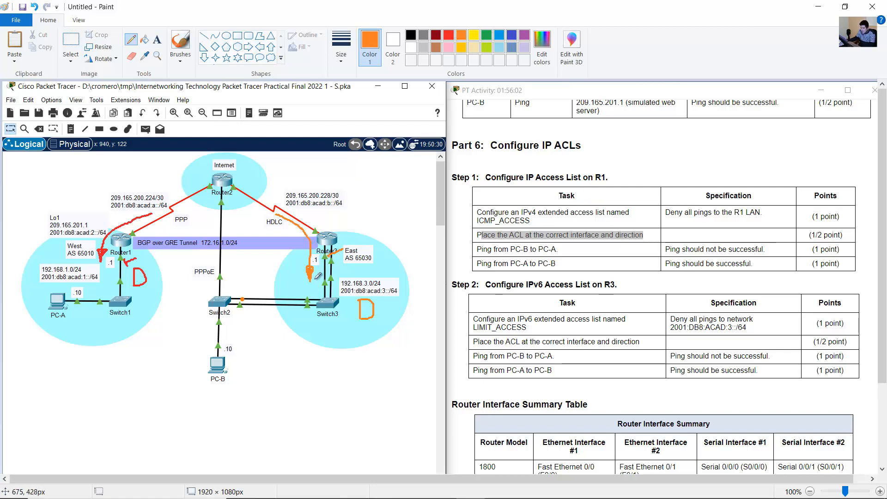
pyautogui.click(872, 6)
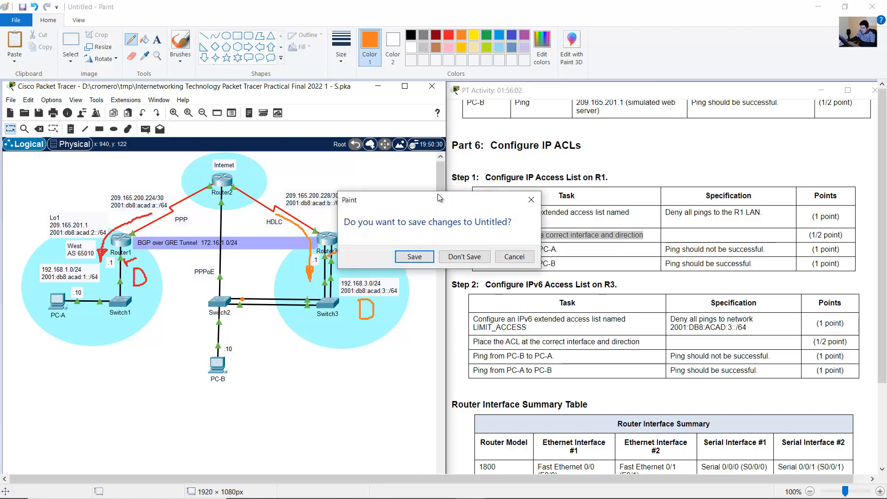
pyautogui.click(514, 257)
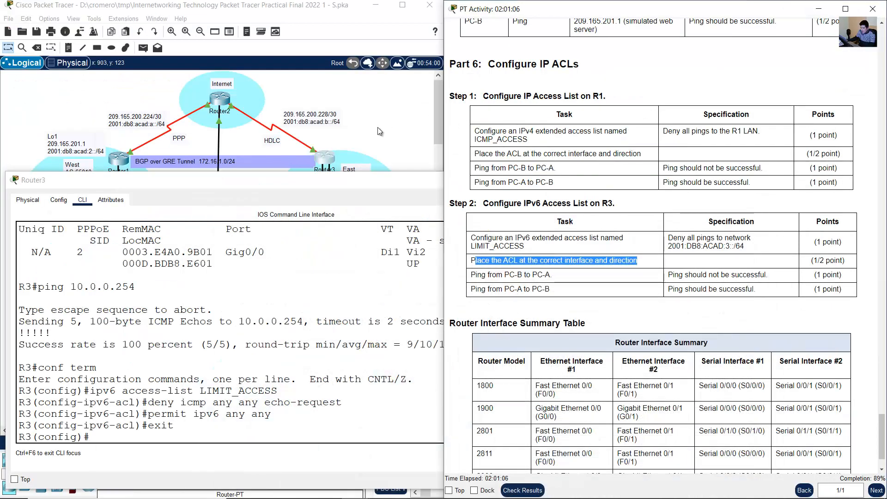
# - Apply LIMIT_ACCESS as an outbound IPv6 traffic filter on R3's interface g0/1 and leave interface configuration
pyautogui.click(378, 127)
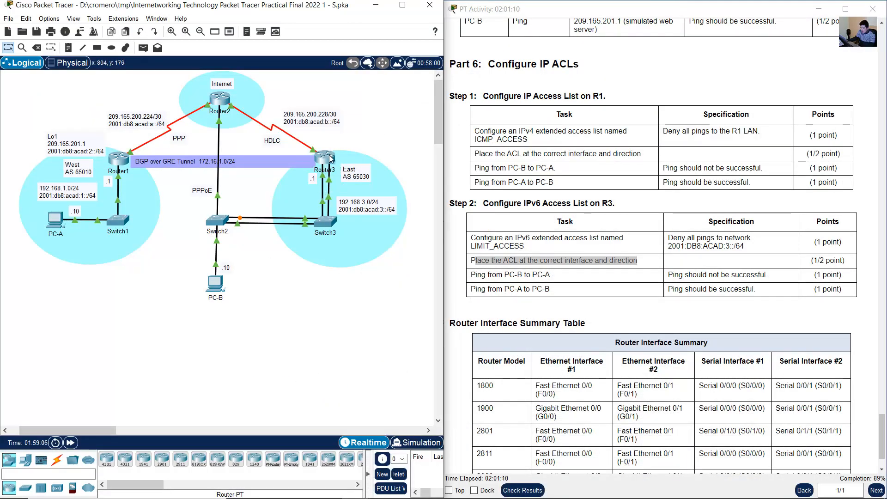
pyautogui.click(325, 158)
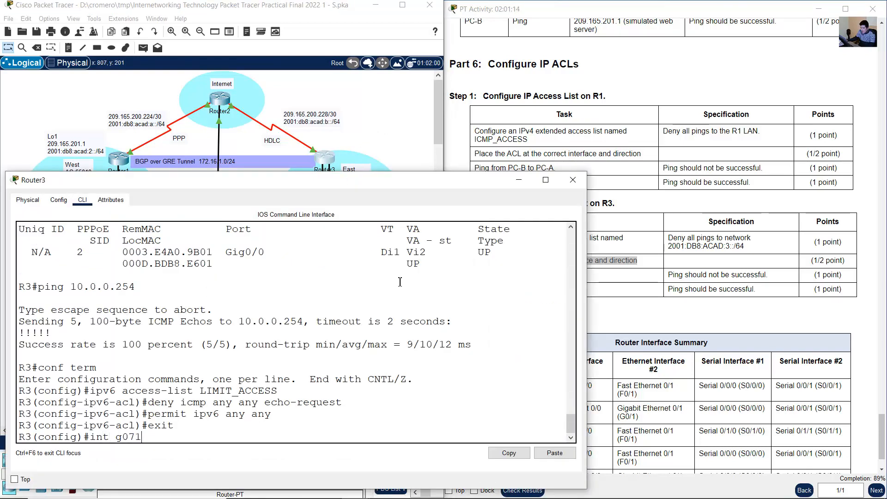
pyautogui.press('Return')
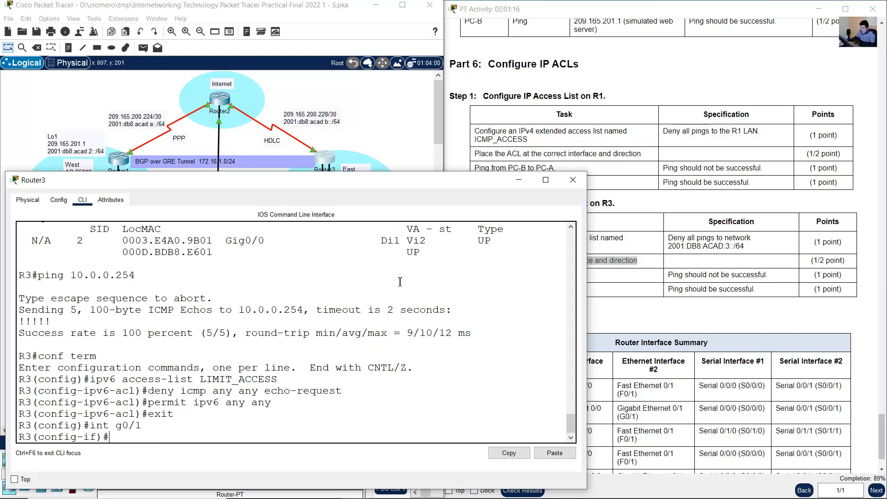
pyautogui.write('ipv6 traffic-filter')
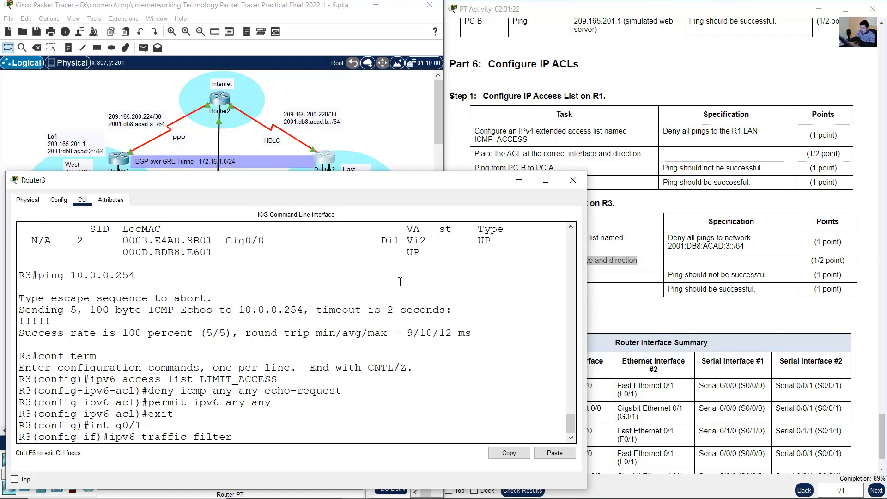
pyautogui.click(571, 437)
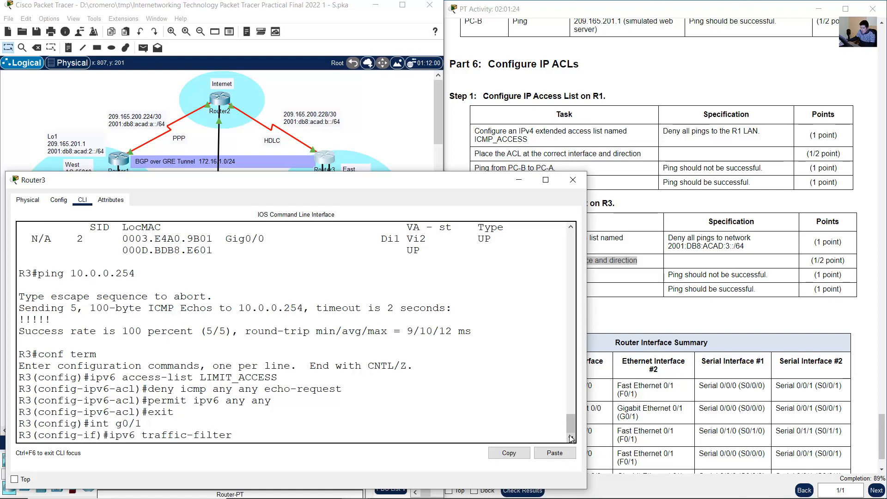
pyautogui.write('traffic-filter LIMIT_ACCESS out')
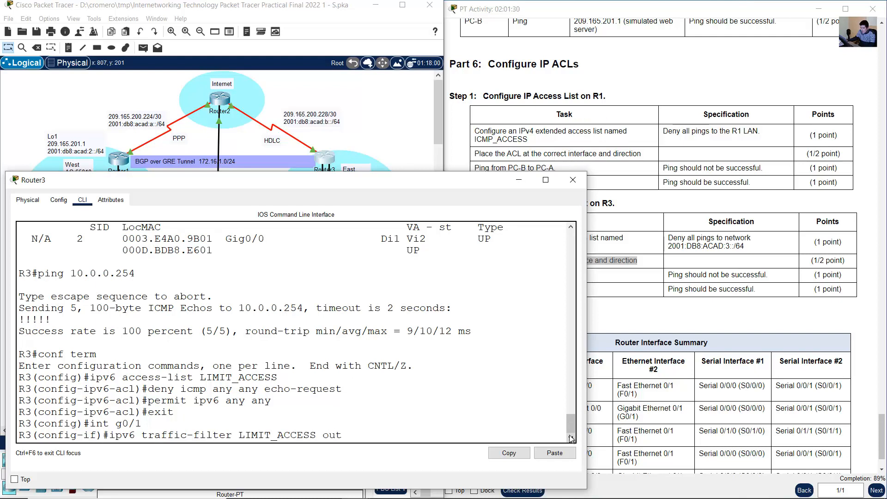
pyautogui.press('Return')
pyautogui.write('exit')
pyautogui.press('Return')
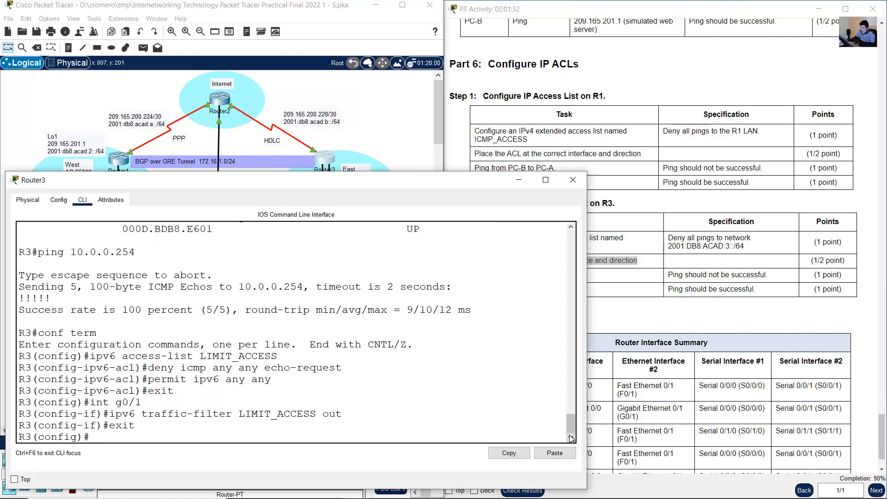
# - Examine the Step 2 ping task from PC-B to PC-A, its specification and the topology
pyautogui.click(791, 279)
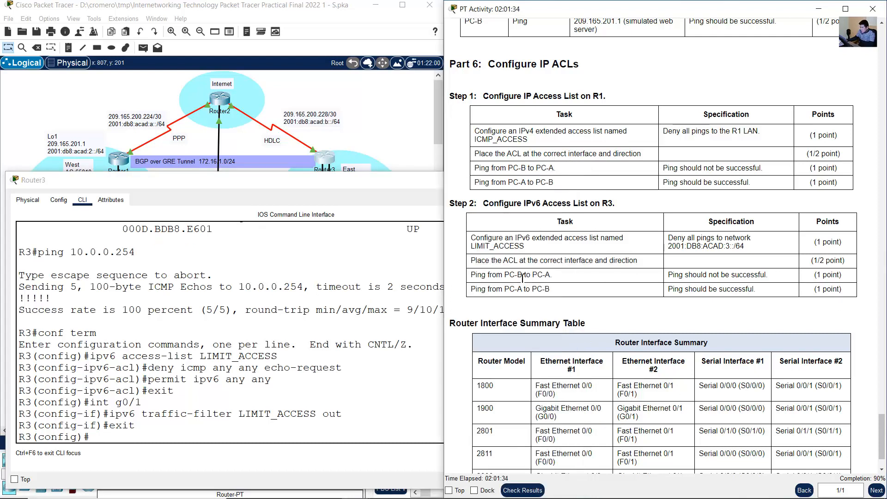
pyautogui.moveTo(478, 278); pyautogui.dragTo(562, 282)
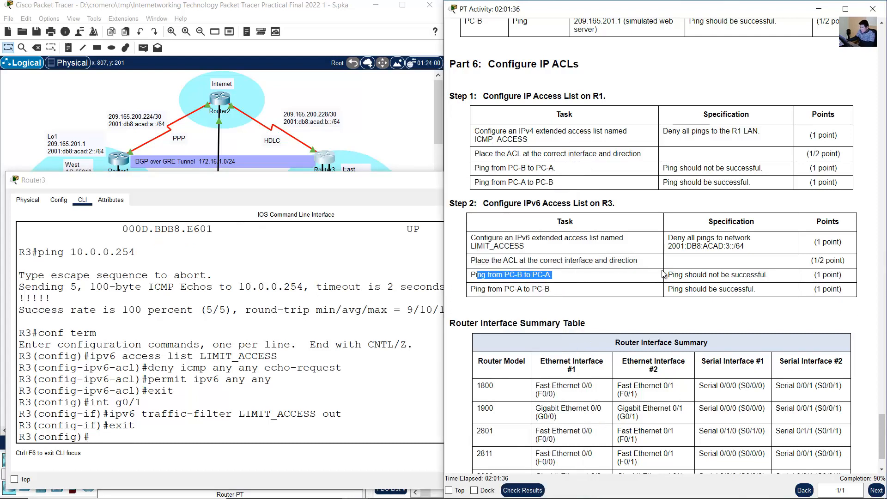
pyautogui.moveTo(663, 274); pyautogui.dragTo(772, 276)
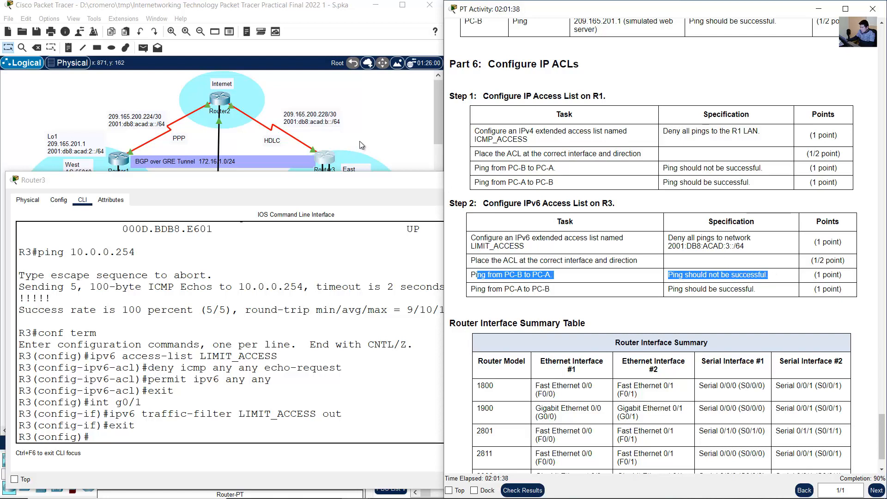
pyautogui.click(378, 129)
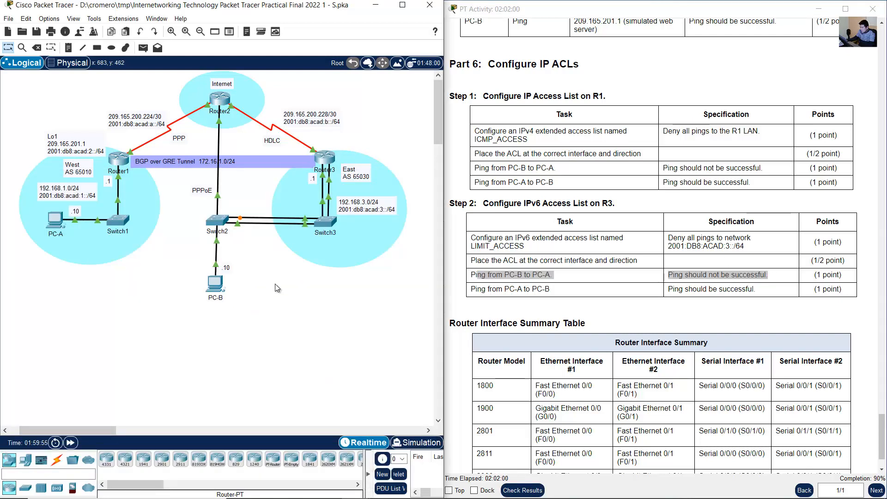
pyautogui.click(505, 277)
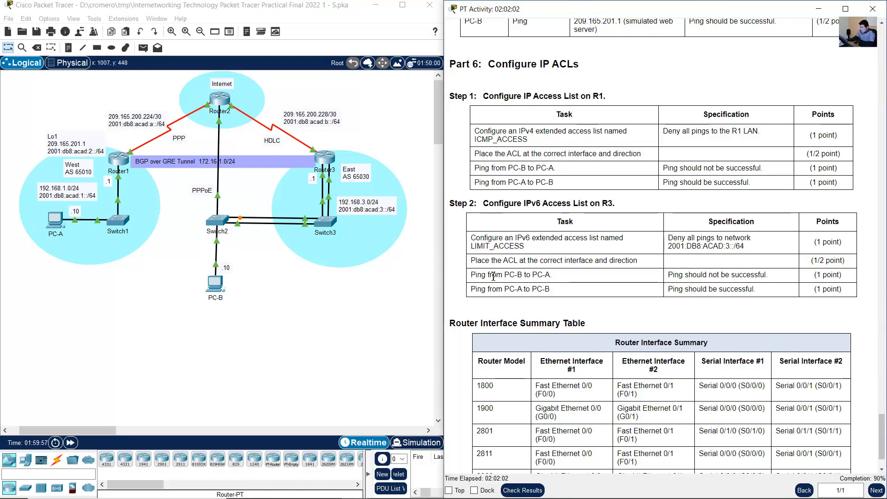
pyautogui.moveTo(491, 276); pyautogui.dragTo(552, 274)
pyautogui.moveTo(684, 274); pyautogui.dragTo(759, 279)
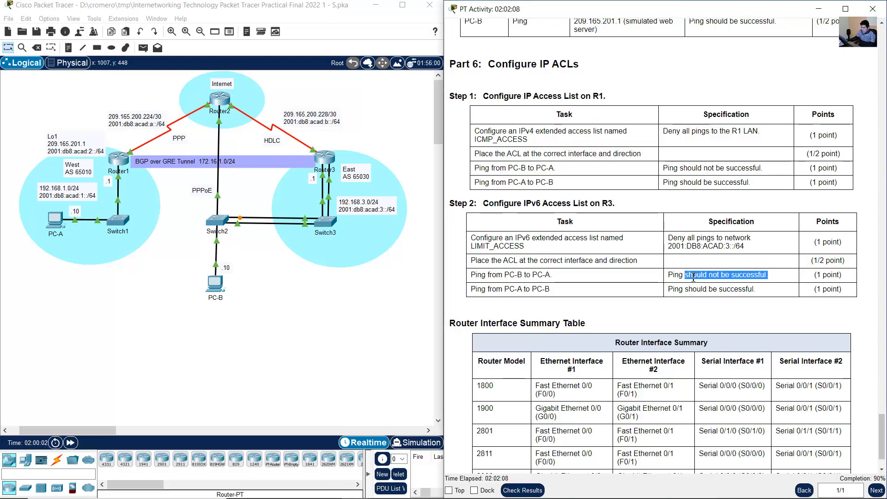
pyautogui.moveTo(674, 274); pyautogui.dragTo(765, 276)
pyautogui.click(346, 305)
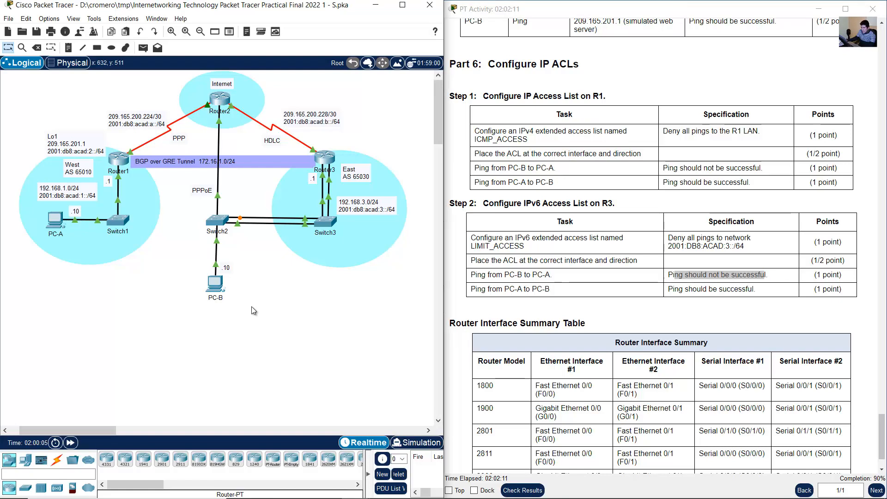
# - From PC-B's command prompt, ping PC-A's IPv6 address 2001:db8:acad:1::10 and mark the replies
pyautogui.click(220, 290)
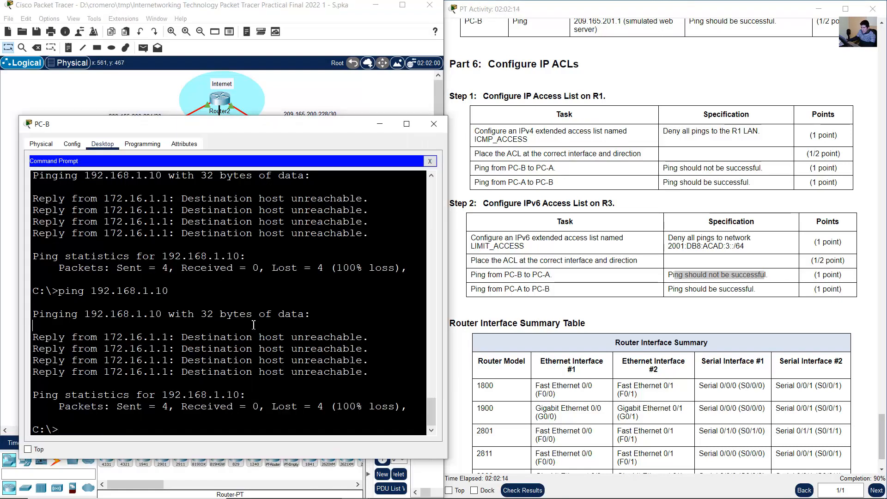
pyautogui.write('ping 209.165.201.1')
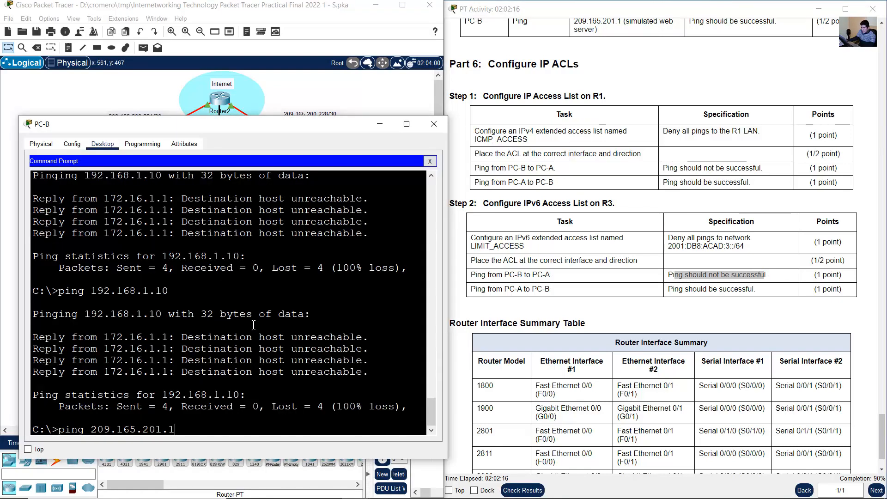
pyautogui.press('Up')
pyautogui.press('Up')
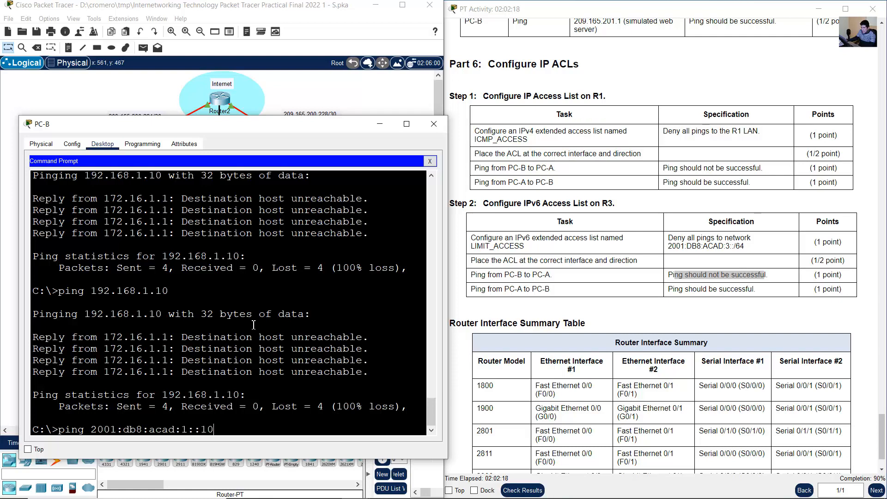
pyautogui.press('Return')
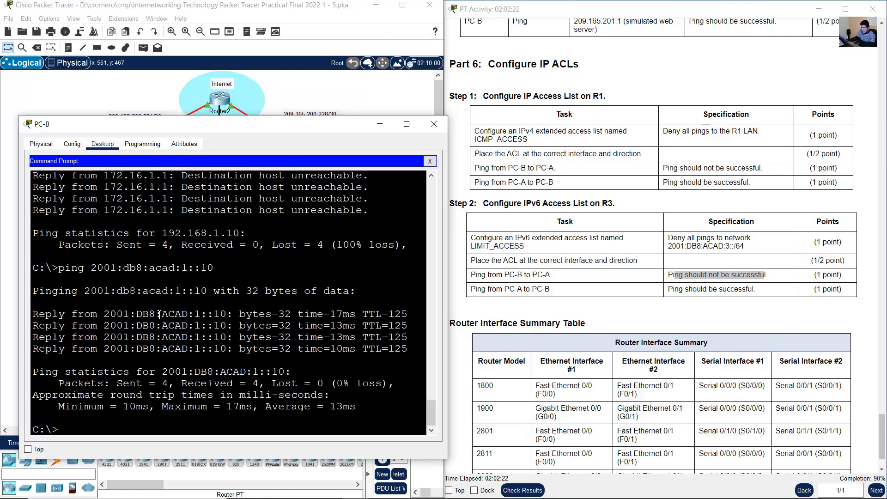
pyautogui.moveTo(156, 313); pyautogui.dragTo(207, 348)
# - Examine the Step 2 task for pinging from PC-A to PC-B and its specification
pyautogui.click(494, 289)
pyautogui.moveTo(483, 290); pyautogui.dragTo(550, 288)
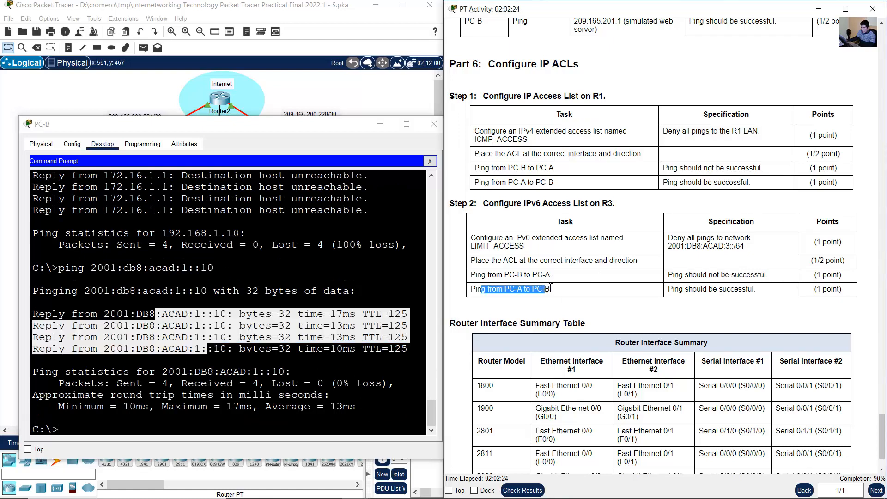
pyautogui.moveTo(668, 289); pyautogui.dragTo(757, 296)
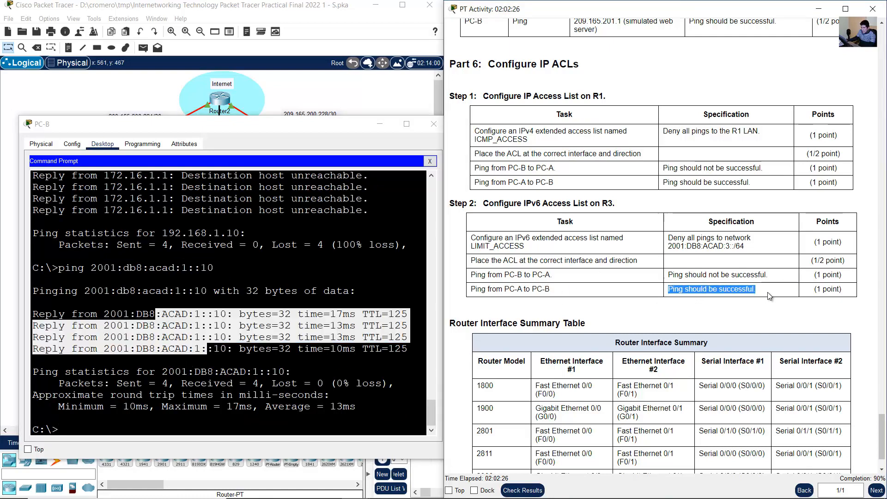
pyautogui.click(682, 289)
pyautogui.moveTo(673, 289); pyautogui.dragTo(747, 295)
pyautogui.click(665, 305)
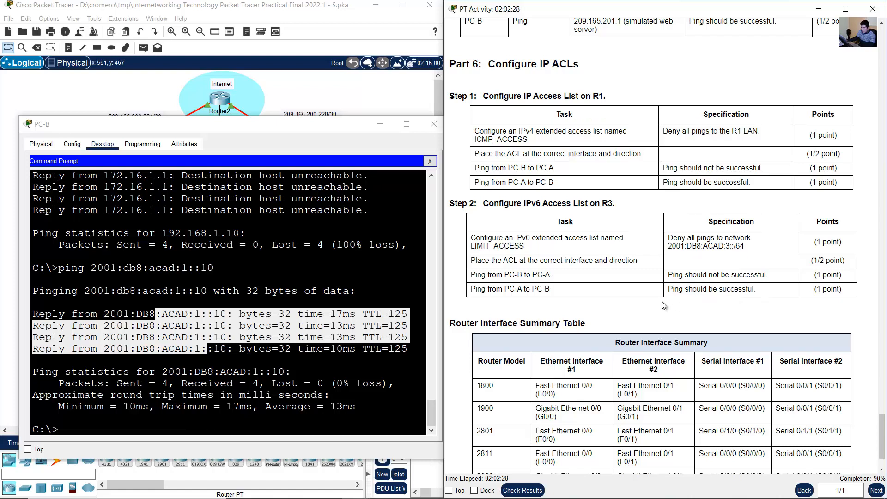
pyautogui.moveTo(496, 290); pyautogui.dragTo(593, 291)
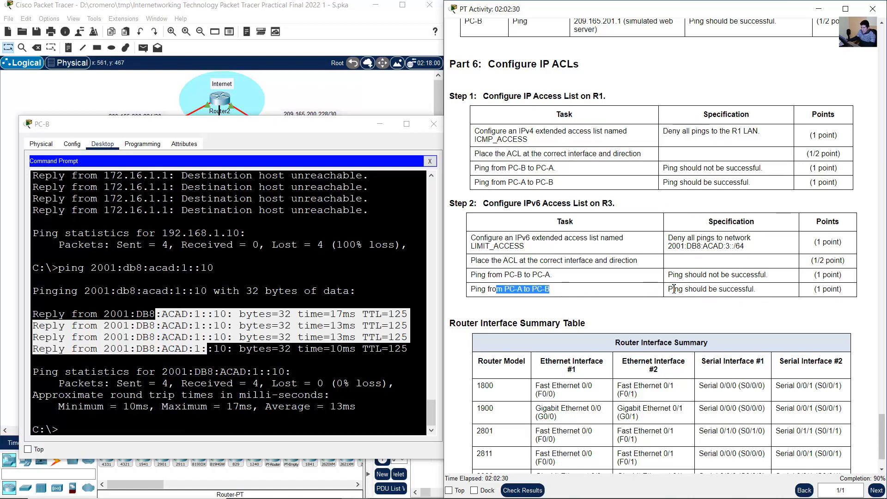
pyautogui.moveTo(669, 290); pyautogui.dragTo(769, 298)
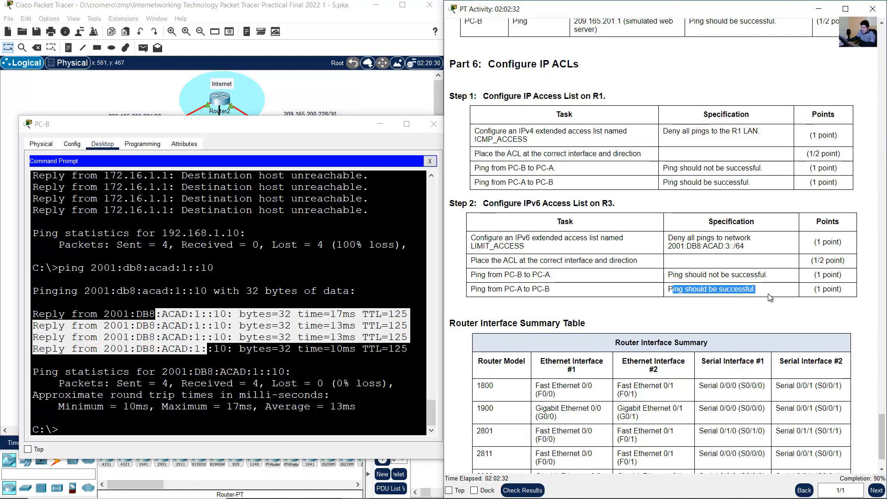
pyautogui.click(754, 303)
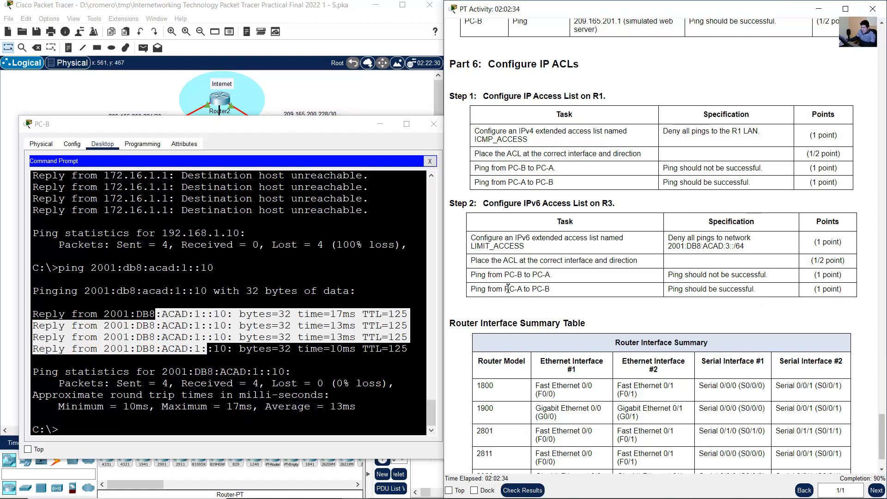
pyautogui.moveTo(487, 289); pyautogui.dragTo(755, 294)
# - From PC-A's command prompt, ping PC-B's IPv6 address 2001:db8:acad:3::10 and return to the topology
pyautogui.click(389, 98)
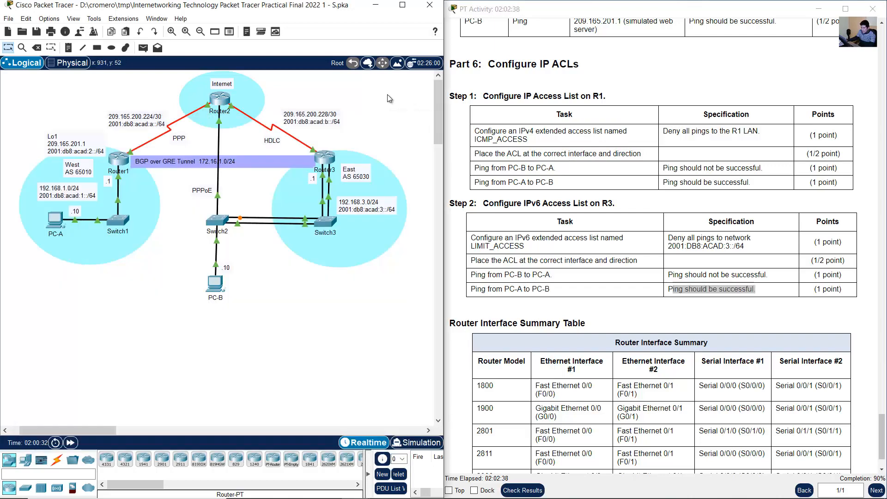
pyautogui.click(52, 225)
pyautogui.press('Up')
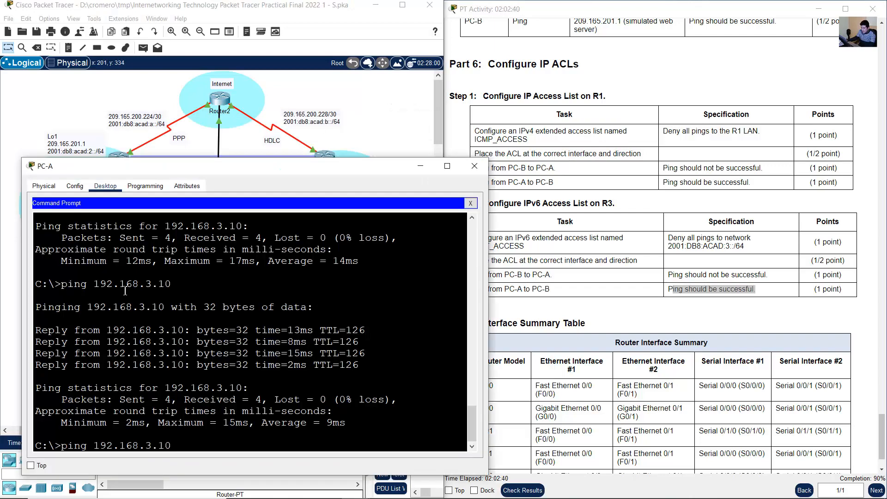
pyautogui.press('Up')
pyautogui.press('Up')
pyautogui.press('Up')
pyautogui.press('Up')
pyautogui.press('Up')
pyautogui.press('Up')
pyautogui.press('Down')
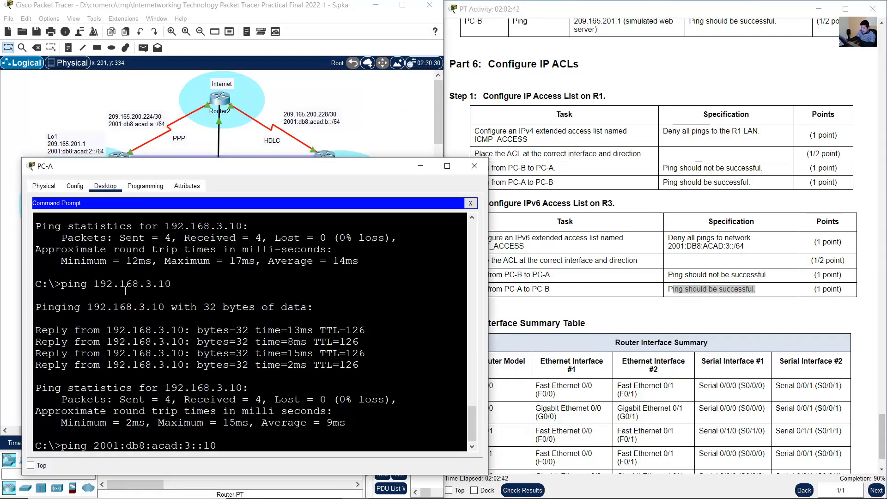
pyautogui.press('Return')
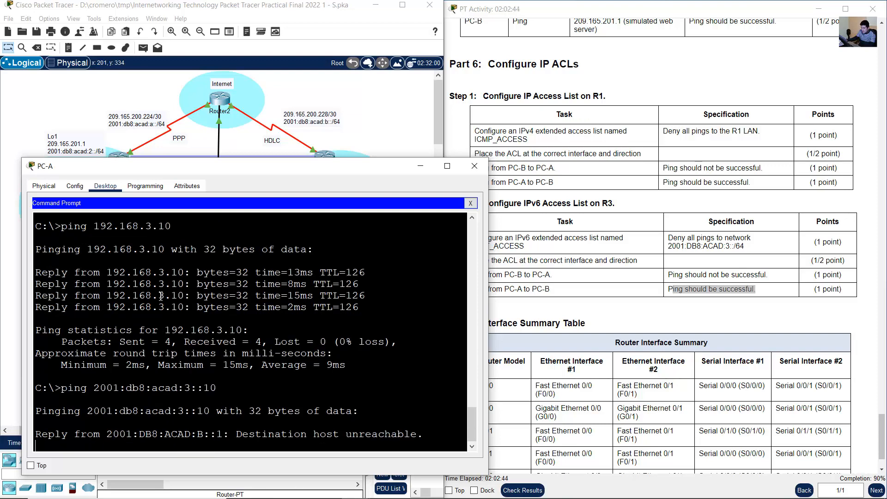
pyautogui.click(400, 101)
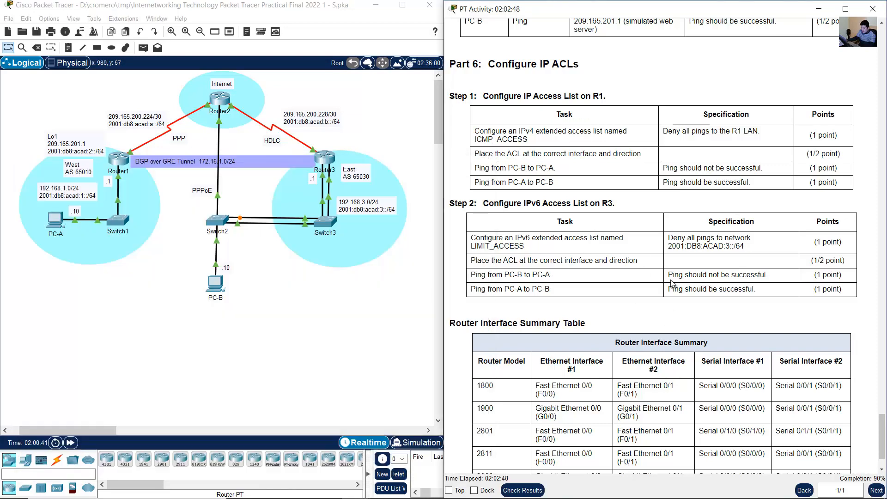
# - Check the activity results, review the assessment items for incorrect entries, and return to the topology with the instructions alongside
pyautogui.scroll(-1, 675, 280)
pyautogui.scroll(2, 690, 275)
pyautogui.scroll(-2, 690, 275)
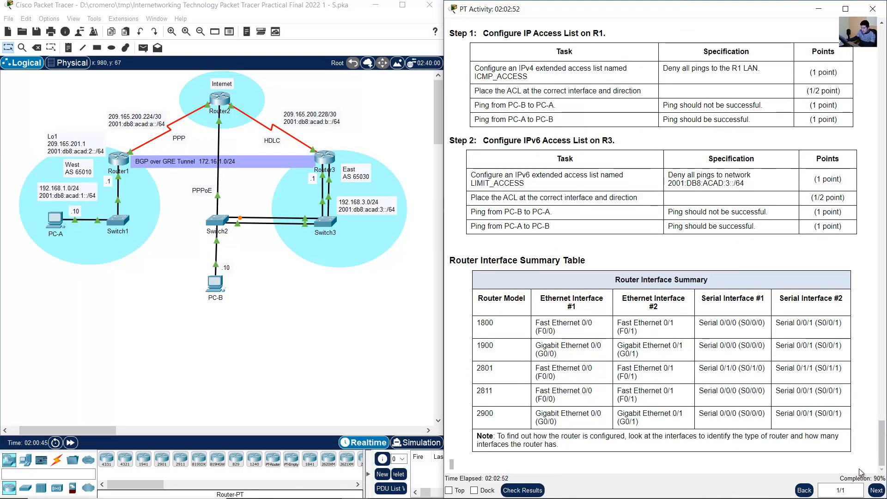
pyautogui.click(522, 490)
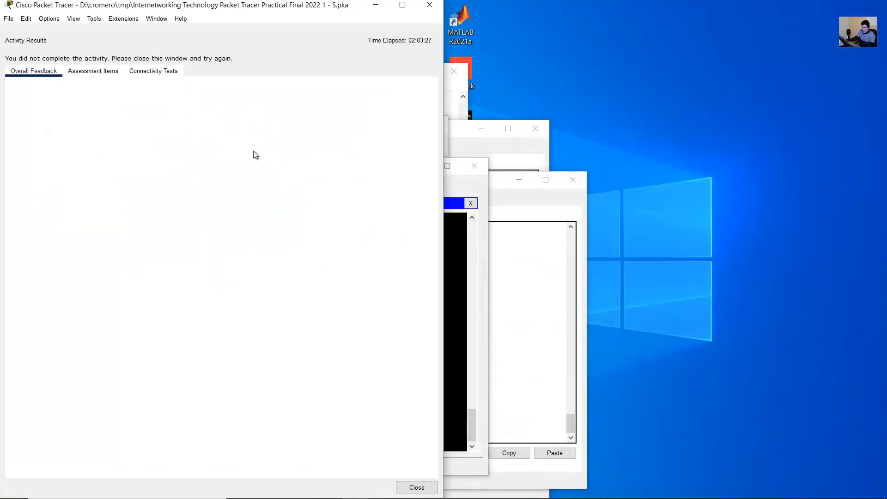
pyautogui.click(103, 71)
pyautogui.moveTo(318, 148); pyautogui.dragTo(336, 437)
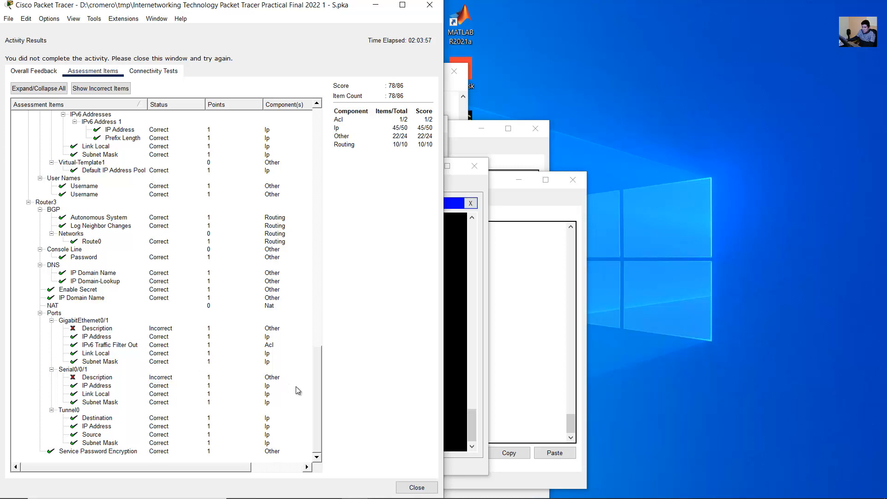
pyautogui.moveTo(315, 392); pyautogui.dragTo(337, 143)
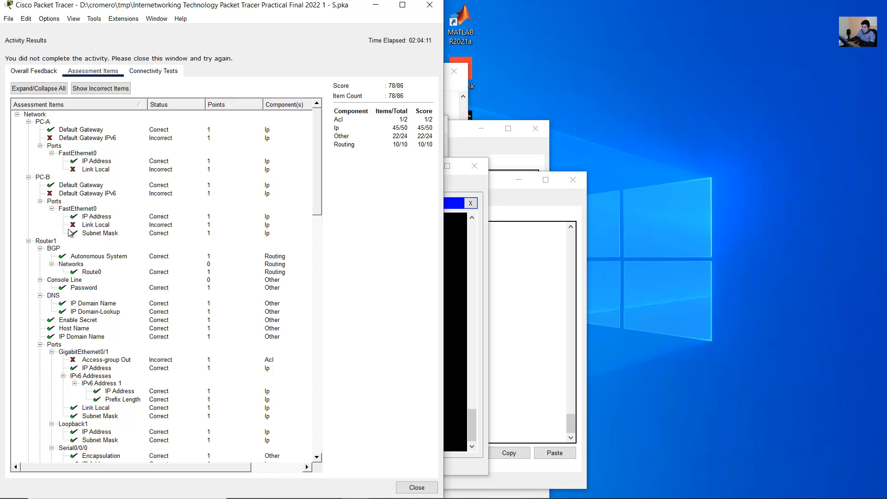
pyautogui.scroll(-5, 103, 213)
pyautogui.scroll(-12, 103, 213)
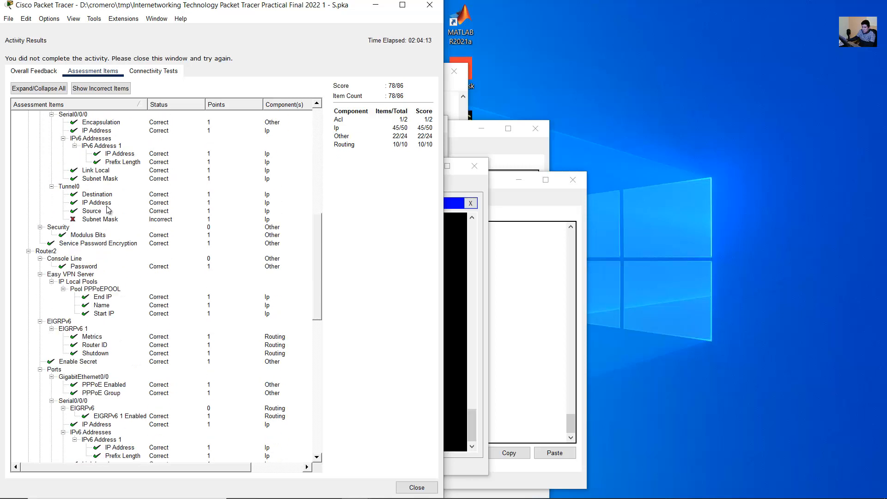
pyautogui.scroll(-15, 253, 222)
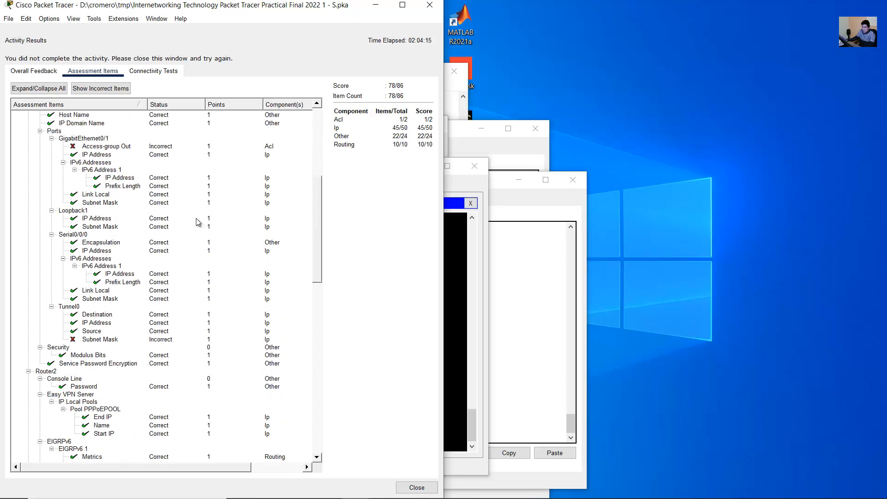
pyautogui.click(430, 4)
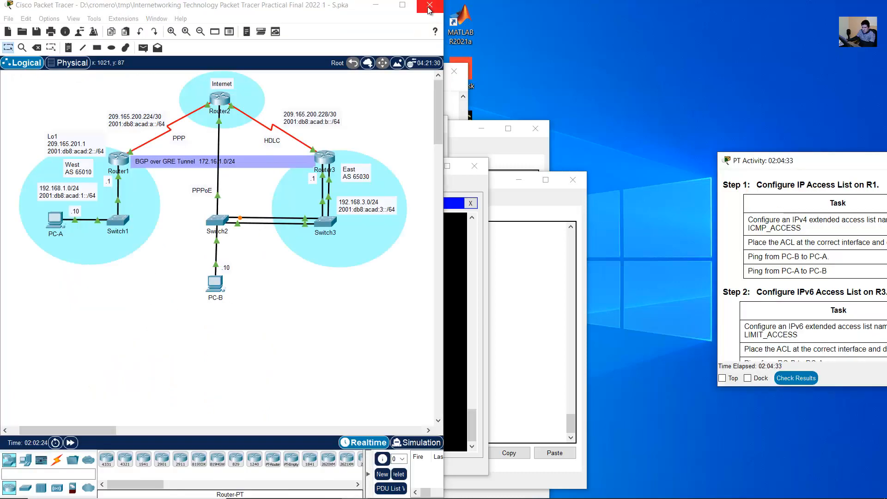
pyautogui.moveTo(792, 168); pyautogui.dragTo(880, 159)
# - Display Router1's running configuration with do show run and review its Tunnel0 address and subnet mask
pyautogui.click(118, 162)
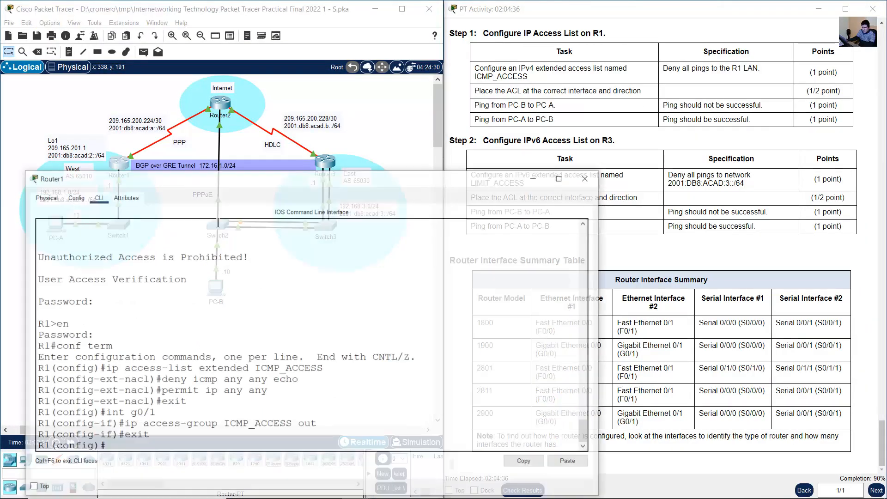
pyautogui.write('do show run')
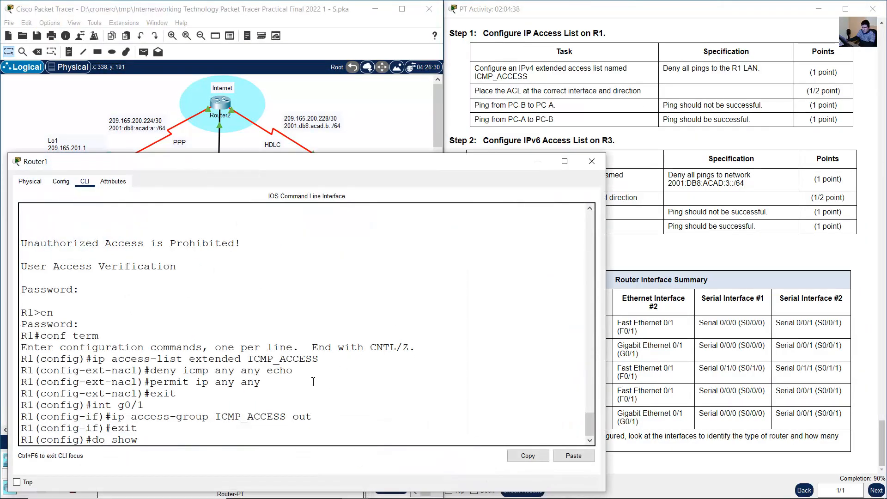
pyautogui.press('Return')
pyautogui.press('space')
pyautogui.press('space')
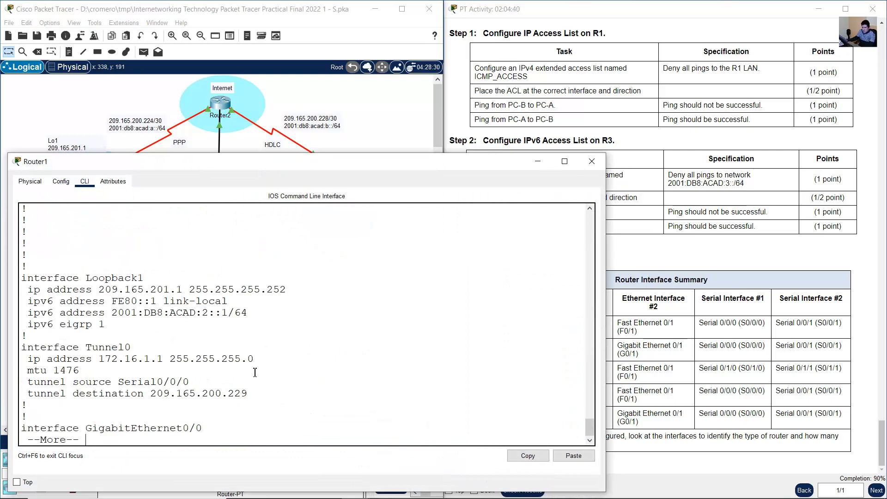
pyautogui.click(401, 124)
# - Review the Tunnel0 IP address and subnet mask in Router3's running configuration
pyautogui.click(326, 166)
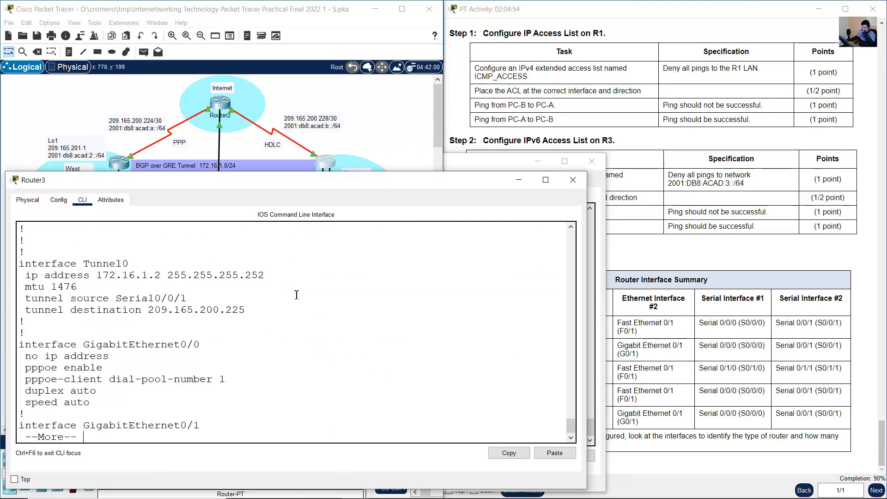
pyautogui.press('Return')
pyautogui.moveTo(109, 272); pyautogui.dragTo(258, 272)
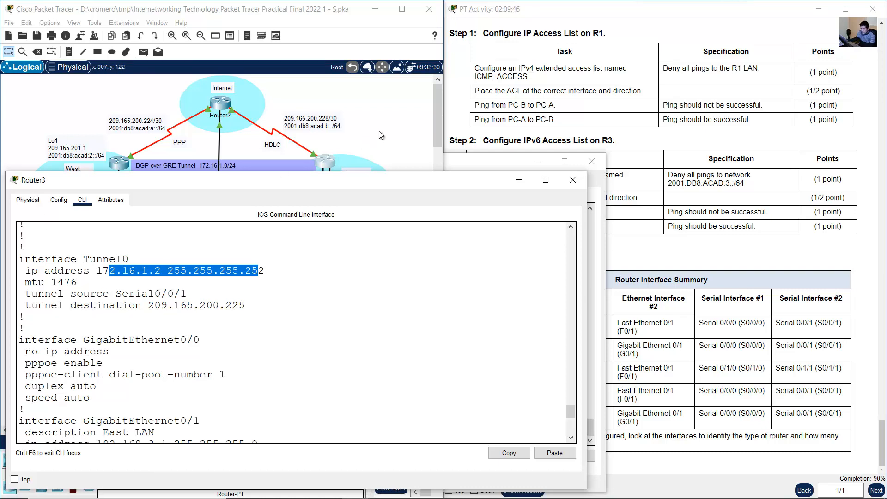
# - Change the GRE tunnel note in the topology to read 172.16.1.0/30
pyautogui.click(379, 132)
pyautogui.doubleClick(233, 168)
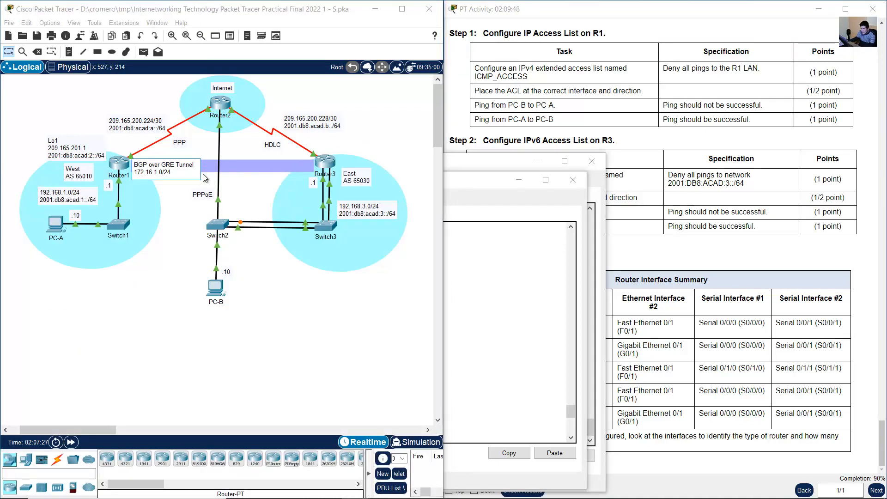
pyautogui.doubleClick(176, 173)
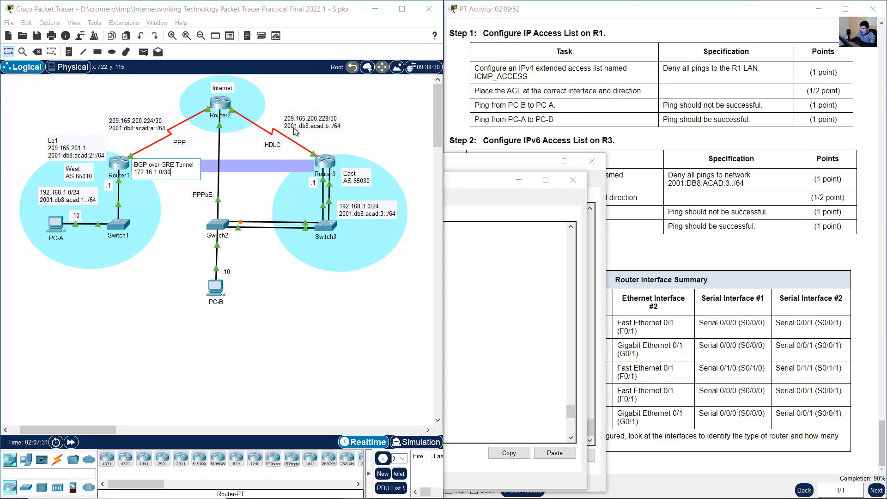
pyautogui.click(226, 159)
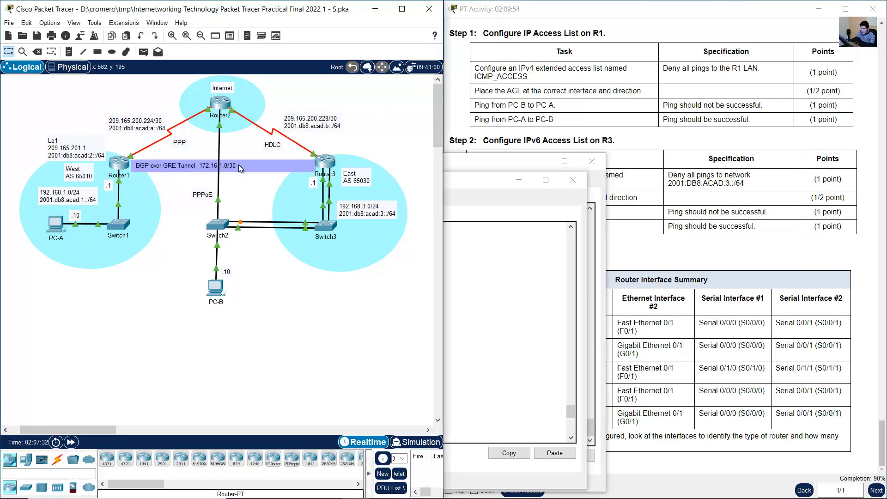
# - Check the activity's completion figure and reopen the GRE tunnel note to inspect its prefix, leaving the text as is
pyautogui.click(824, 352)
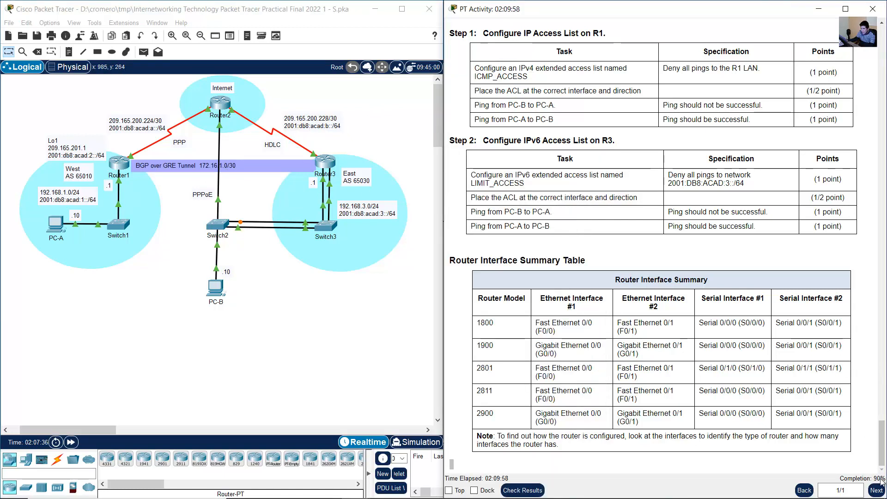
pyautogui.doubleClick(237, 165)
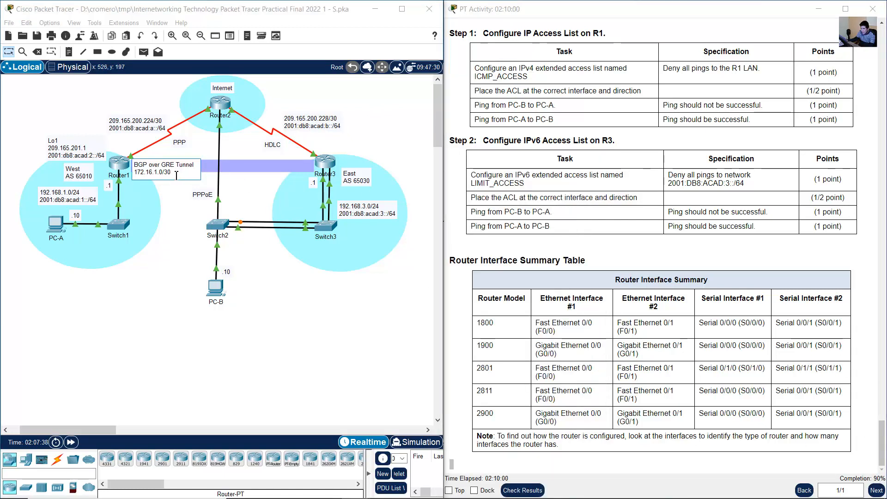
pyautogui.moveTo(171, 174); pyautogui.dragTo(162, 175)
pyautogui.click(178, 174)
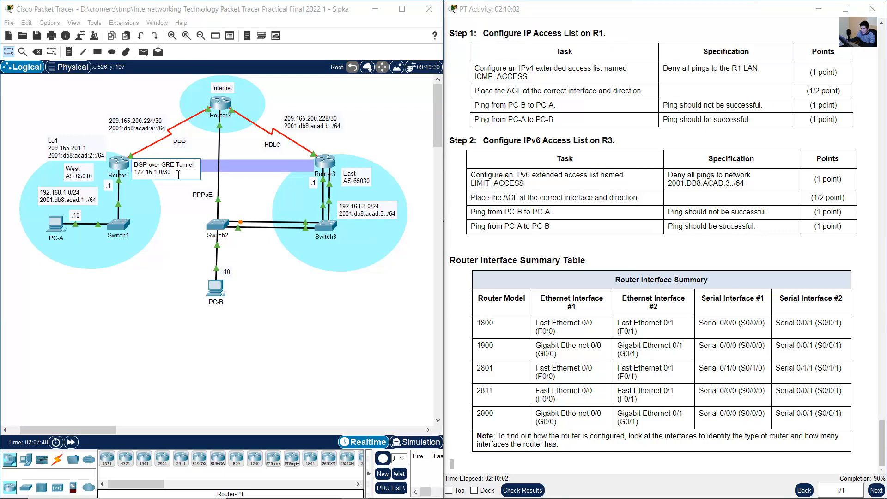
pyautogui.click(369, 129)
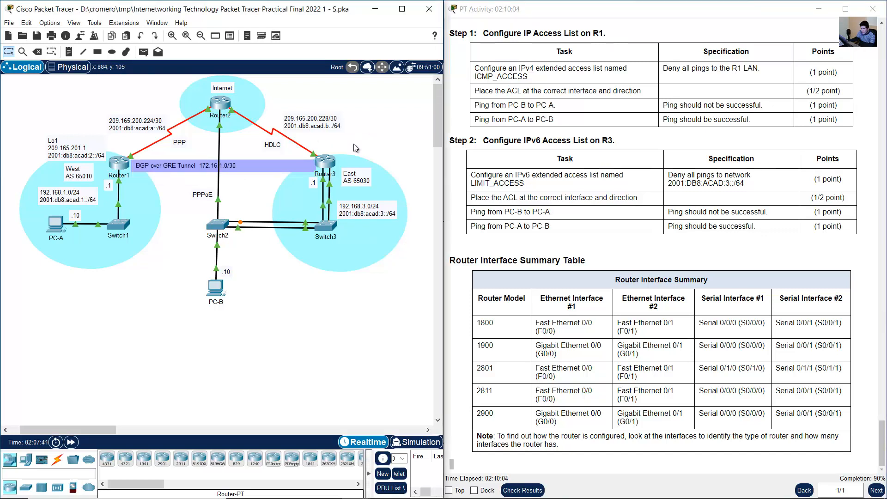
# - Compare the Tunnel0 IP address and subnet mask in Router3's running configuration with those in Router1's
pyautogui.click(326, 164)
pyautogui.click(192, 317)
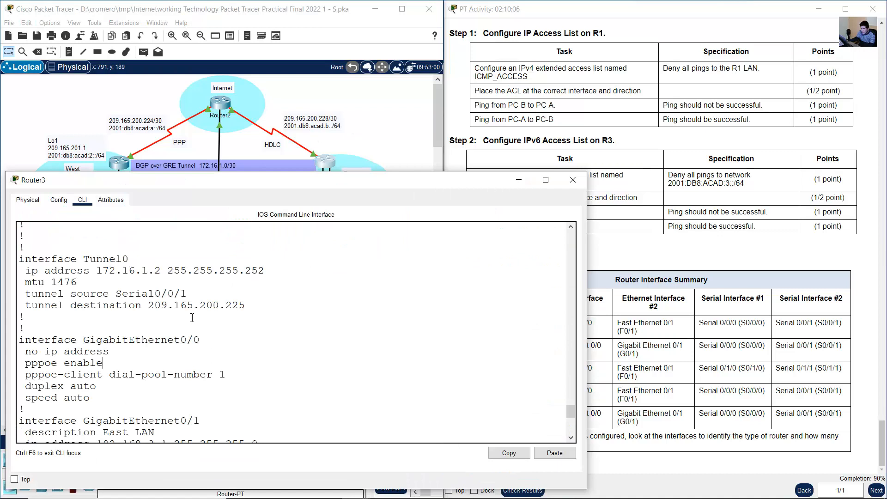
pyautogui.moveTo(97, 270); pyautogui.dragTo(257, 272)
pyautogui.click(121, 164)
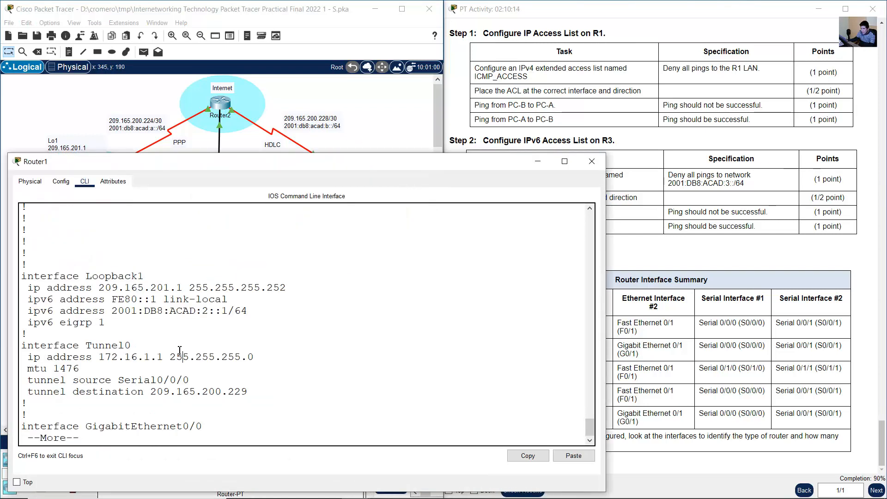
pyautogui.moveTo(170, 357); pyautogui.dragTo(261, 357)
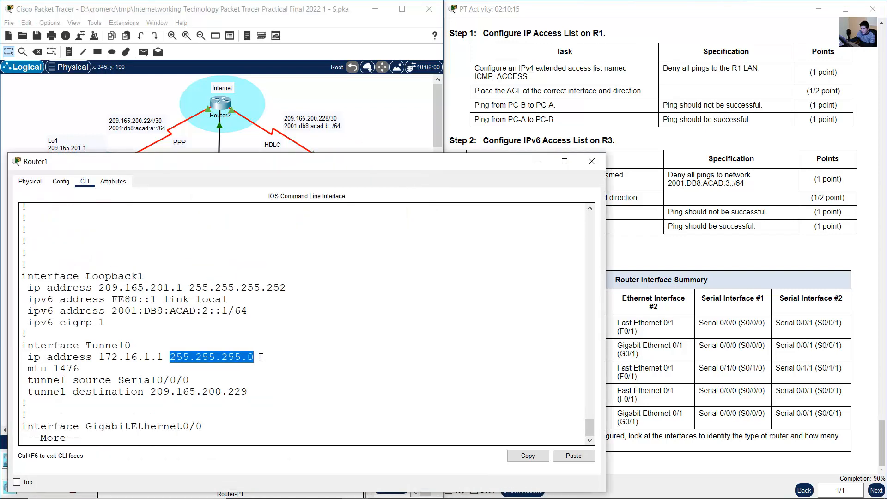
# - Page past the rest of Router1's configuration, set interface tunnel 0 to IP address 172.16.1.1 255.255.255.252, and end configuration mode
pyautogui.click(104, 356)
pyautogui.press('space')
pyautogui.press('space')
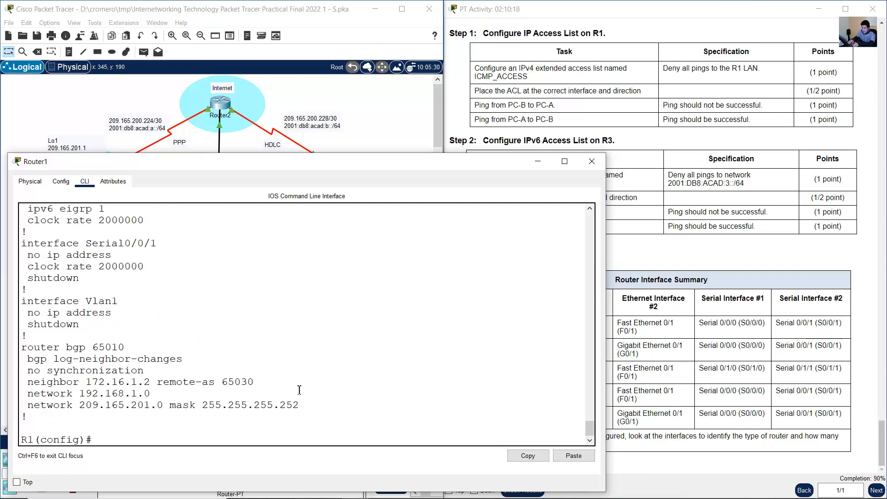
pyautogui.write('int tunnel 0')
pyautogui.press('Return')
pyautogui.write('ip address')
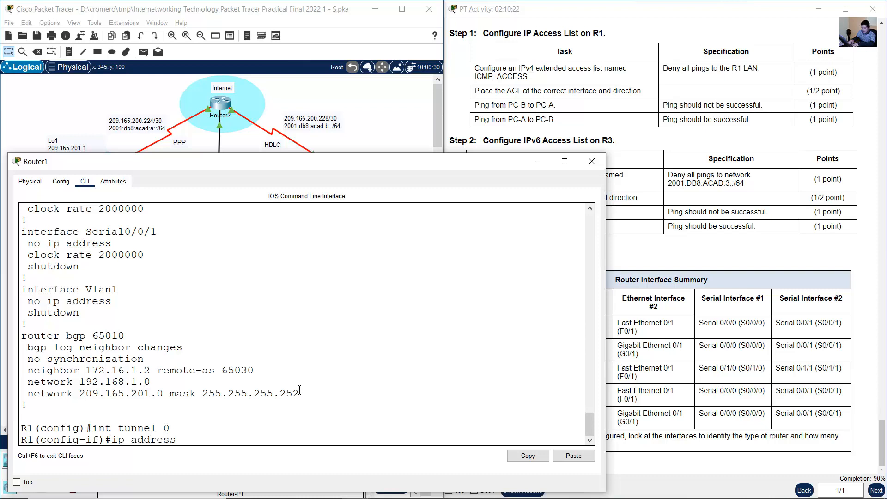
pyautogui.write(' 172.16.1')
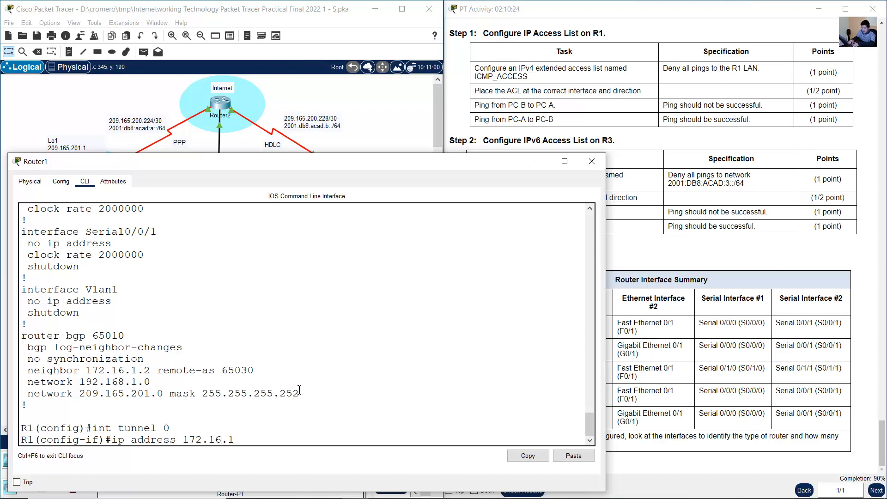
pyautogui.write('.1 255.255.25')
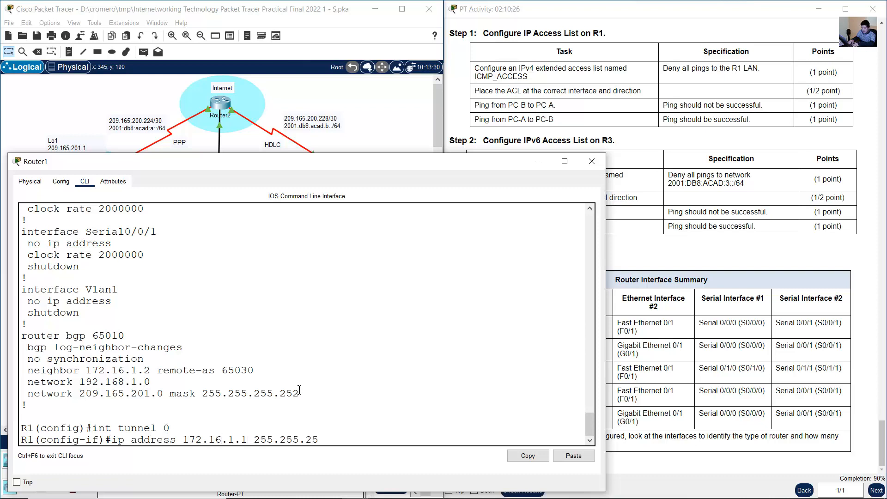
pyautogui.write('5.252')
pyautogui.press('Return')
pyautogui.write('end')
pyautogui.press('Return')
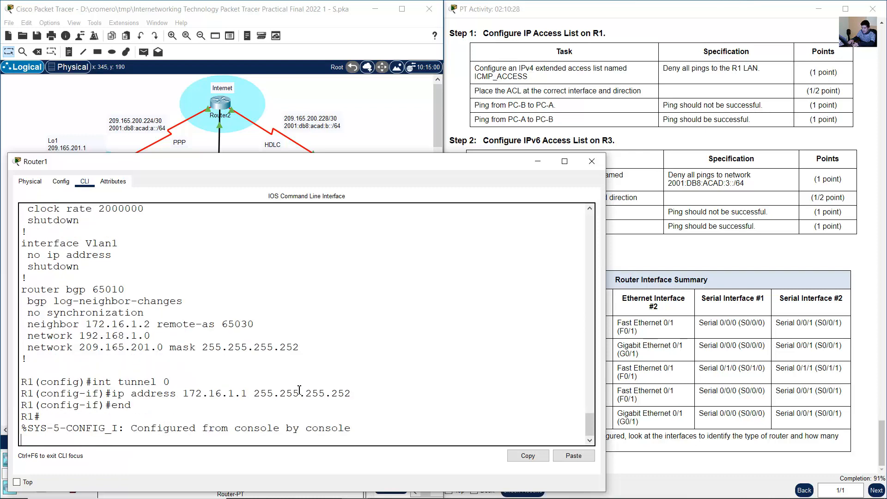
pyautogui.press('Return')
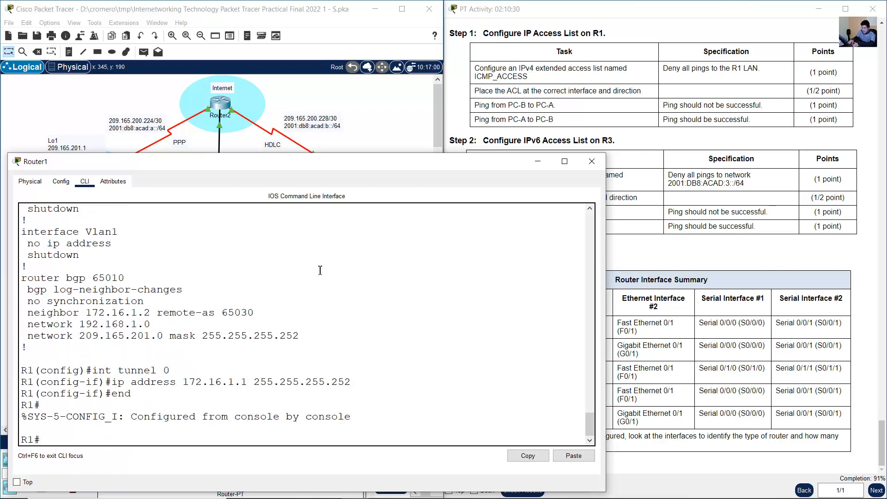